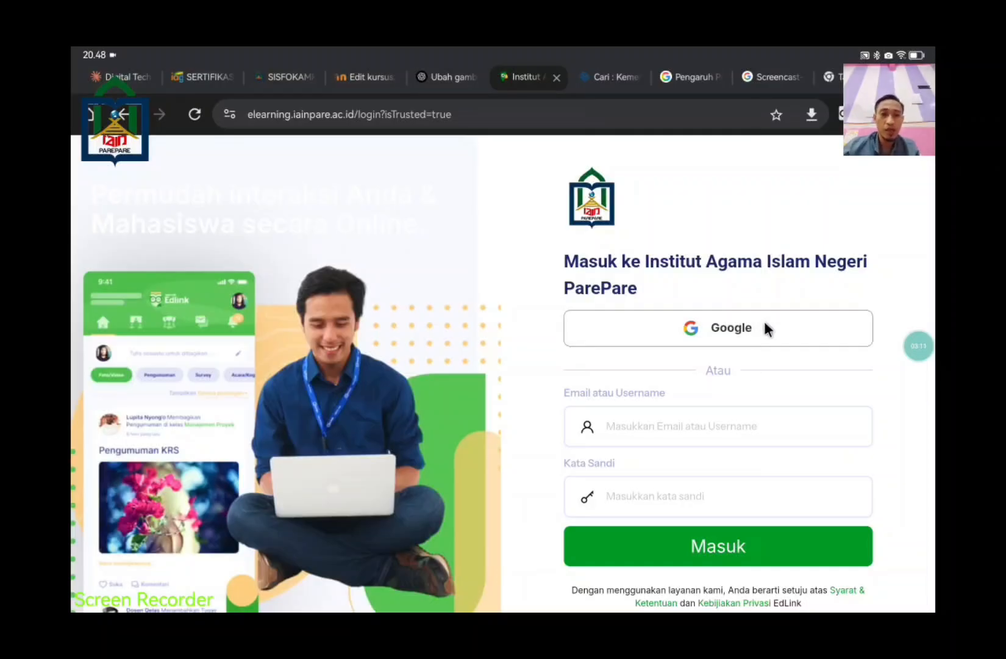
Step: Log in to Edlink through Google with the teacher's account to reach the 20242 classes
{"action": "left_click", "coordinate": [764, 321]}
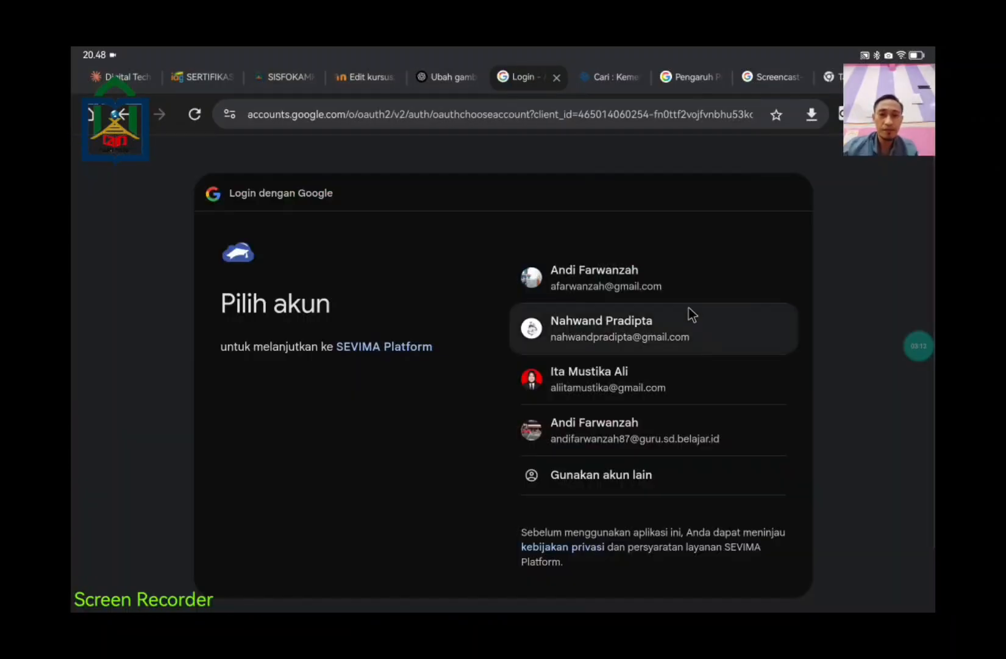
{"action": "left_click", "coordinate": [673, 293]}
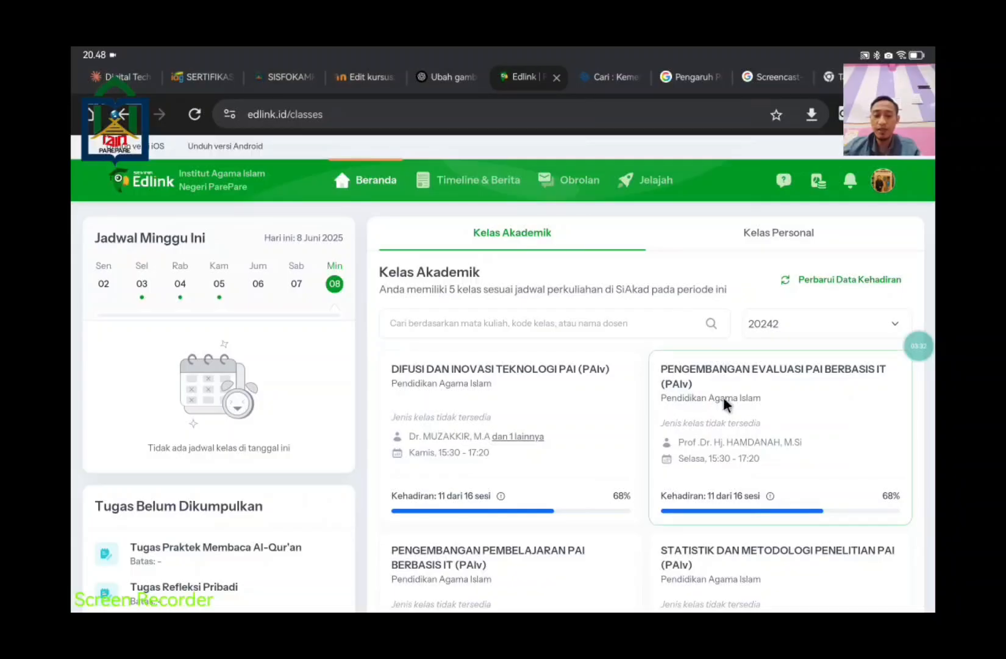
Step: Switch to Kelas Personal and browse the joined class cards
{"action": "left_click", "coordinate": [780, 239]}
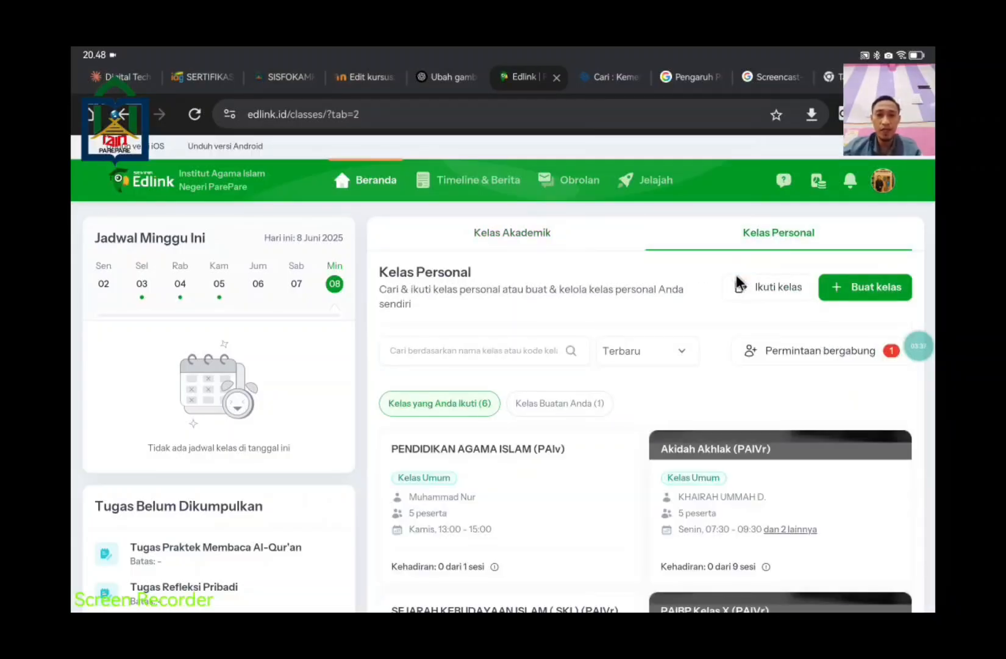
{"action": "scroll", "coordinate": [756, 384], "scroll_direction": "down", "scroll_amount": 2}
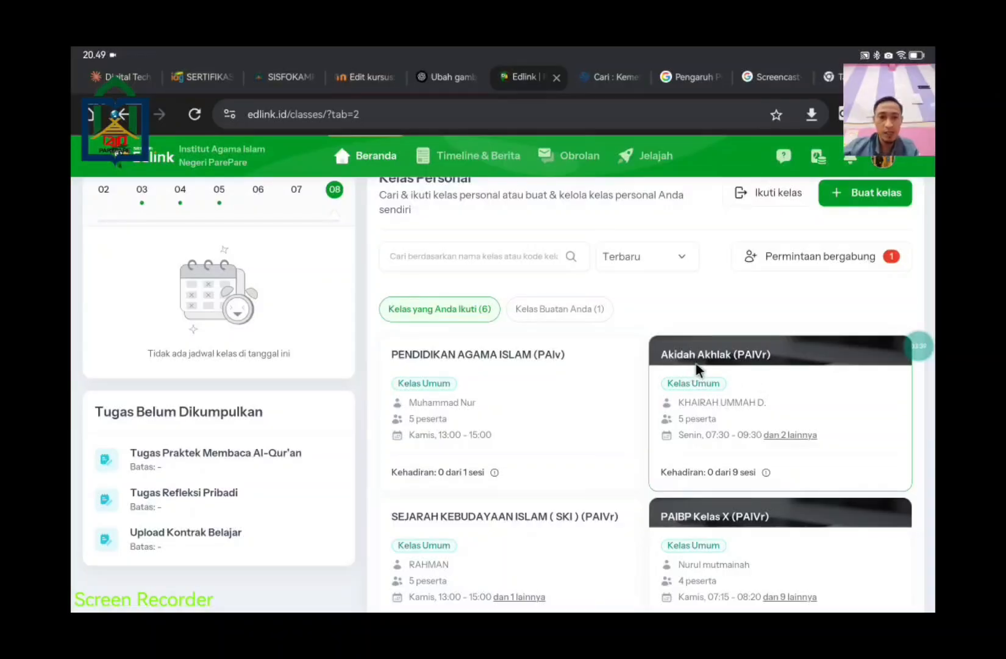
{"action": "scroll", "coordinate": [790, 411], "scroll_direction": "up", "scroll_amount": 2}
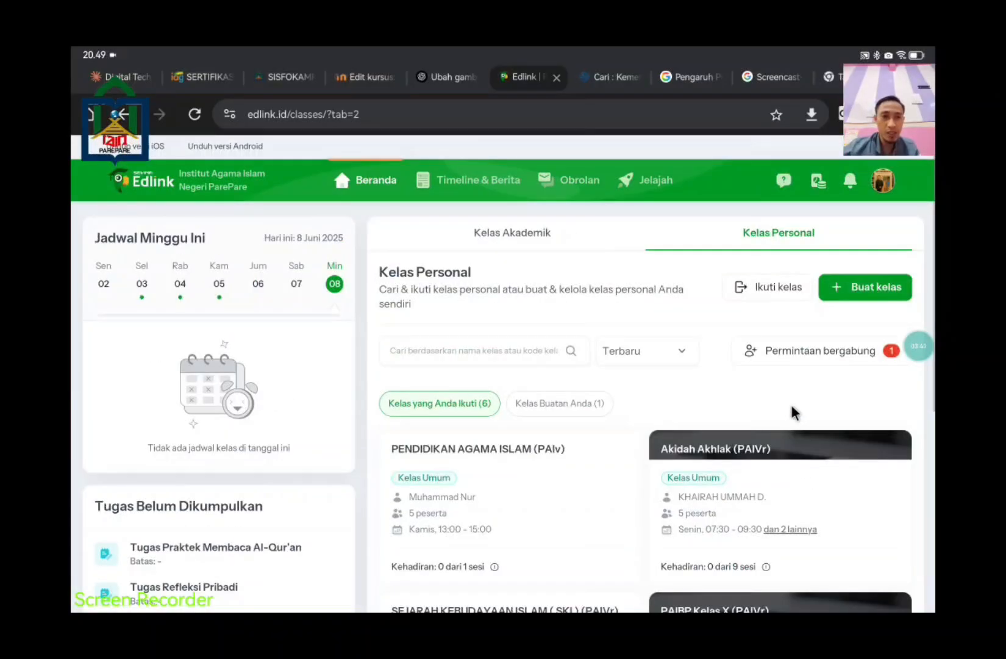
{"action": "scroll", "coordinate": [709, 345], "scroll_direction": "down", "scroll_amount": 7}
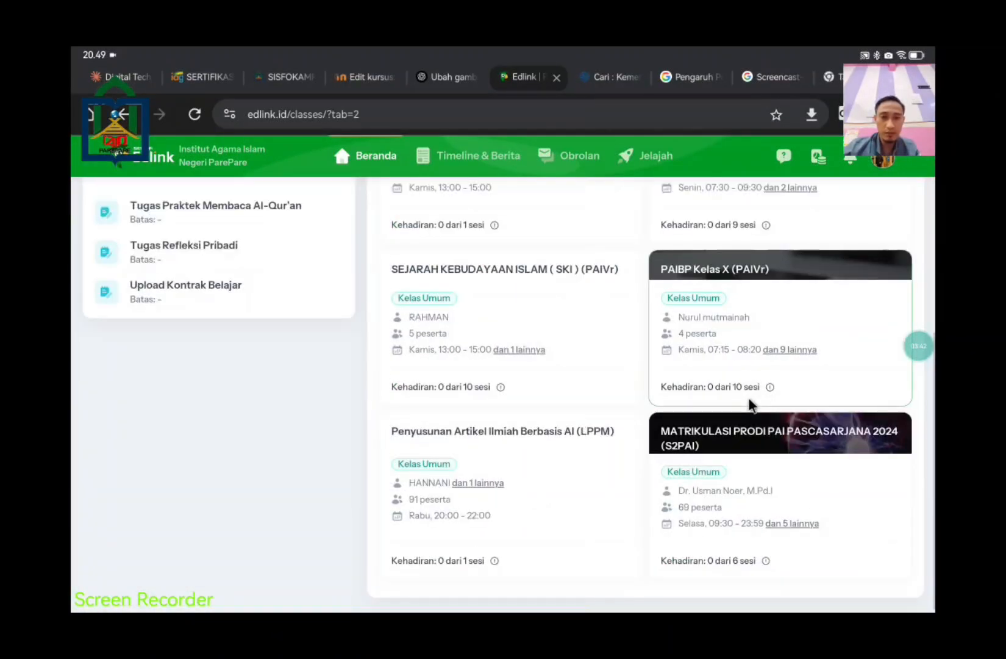
{"action": "scroll", "coordinate": [591, 323], "scroll_direction": "up", "scroll_amount": 3}
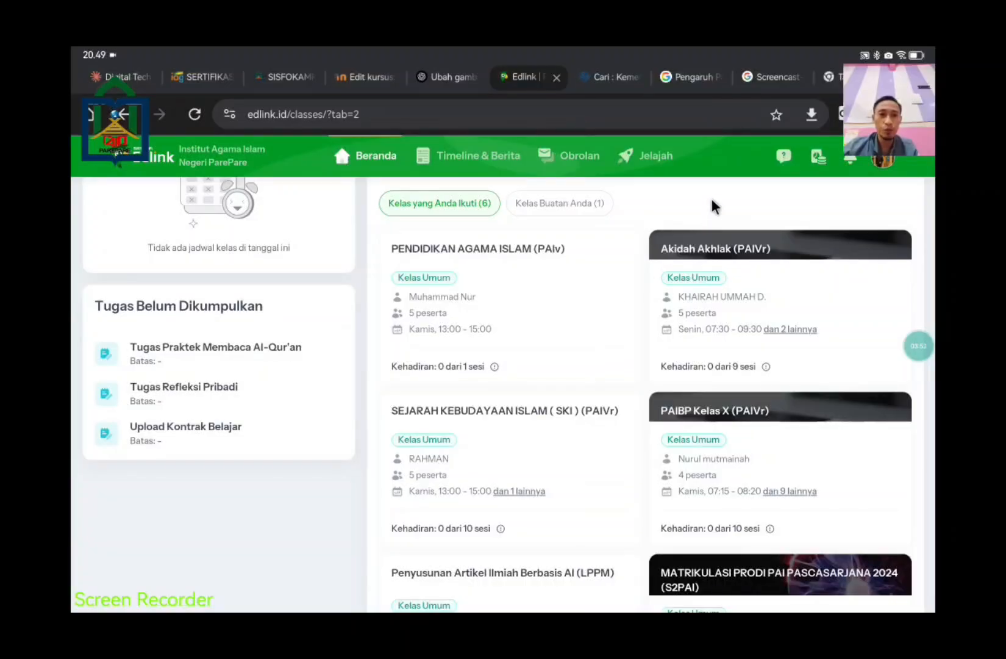
Step: Filter to Kelas Buatan Anda, try the PAI2 card, and dismiss the Berita Kampus announcement
{"action": "left_click", "coordinate": [582, 205]}
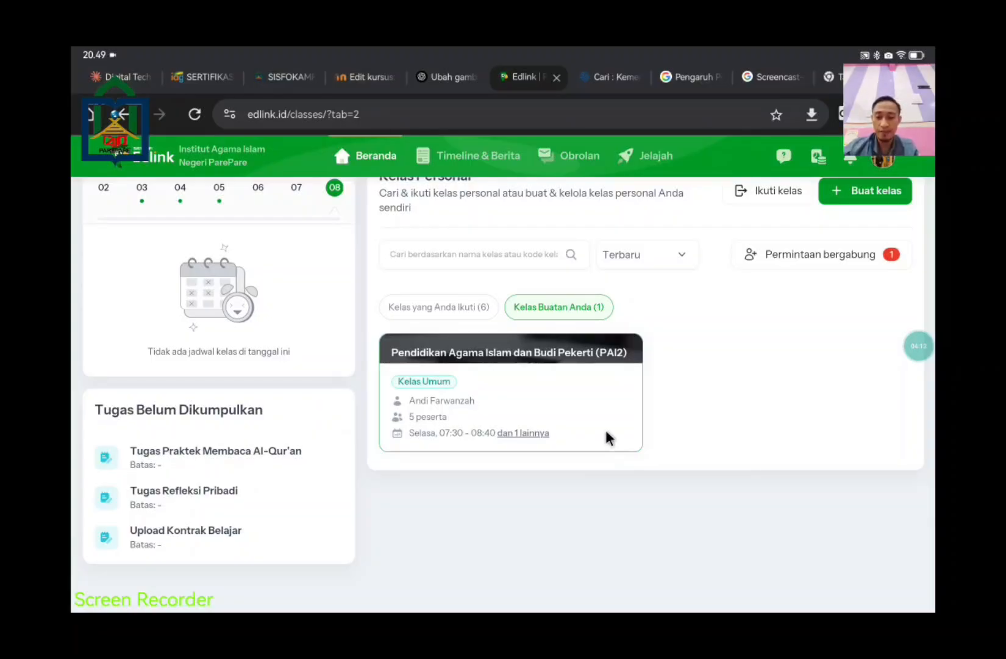
{"action": "left_click", "coordinate": [606, 437]}
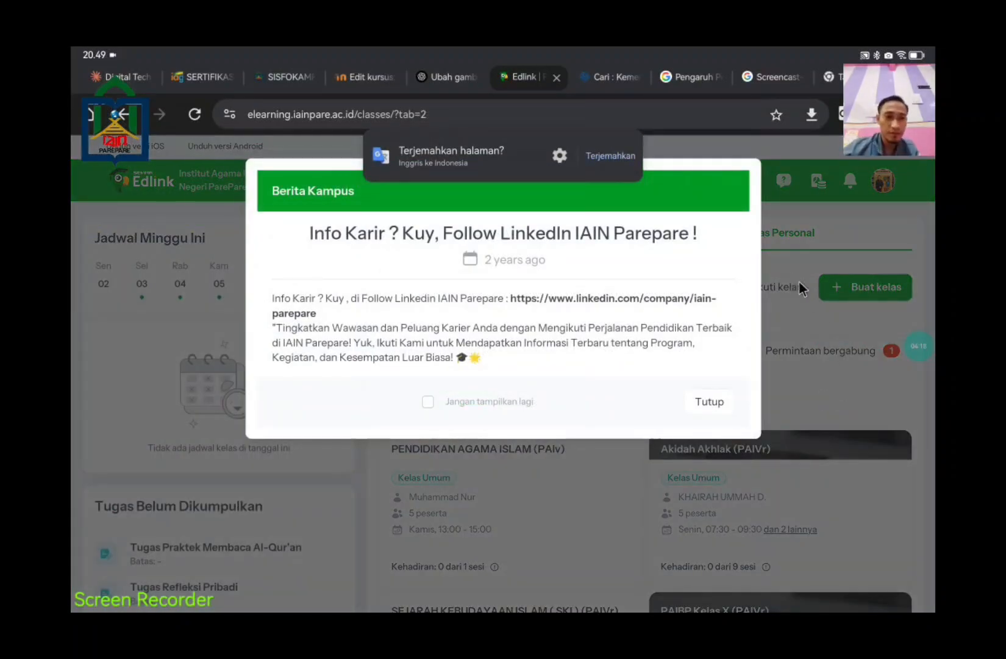
{"action": "left_click", "coordinate": [723, 411]}
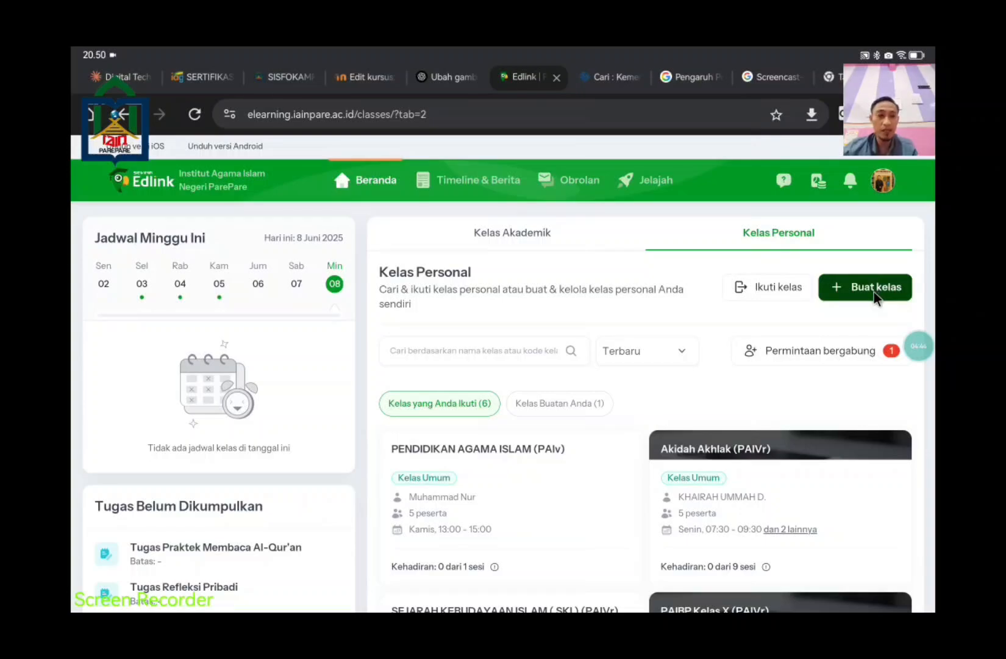
{"action": "left_click", "coordinate": [874, 291]}
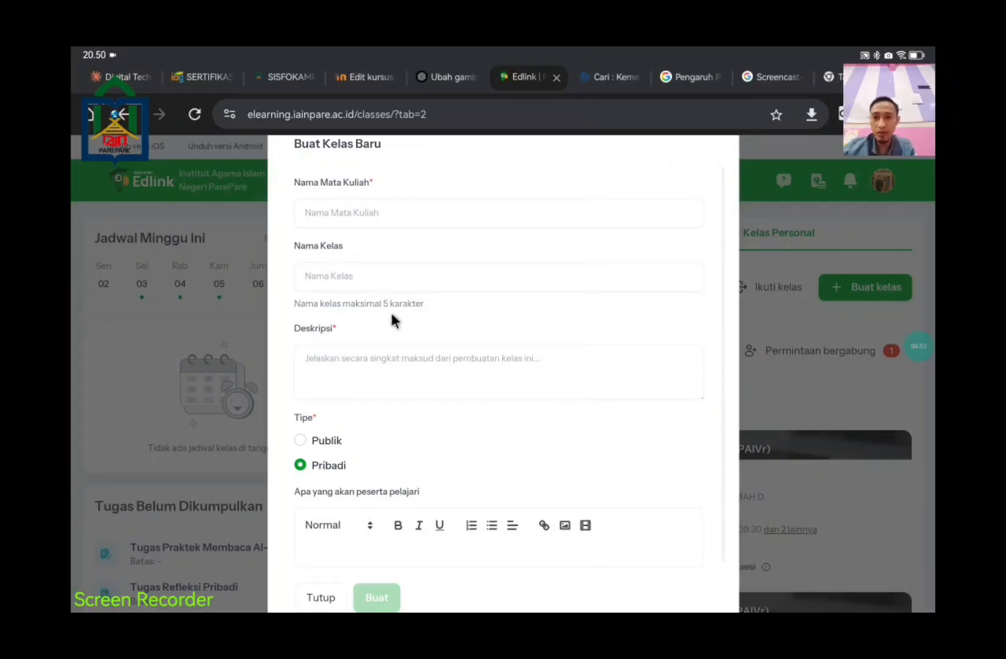
{"action": "left_click", "coordinate": [373, 360]}
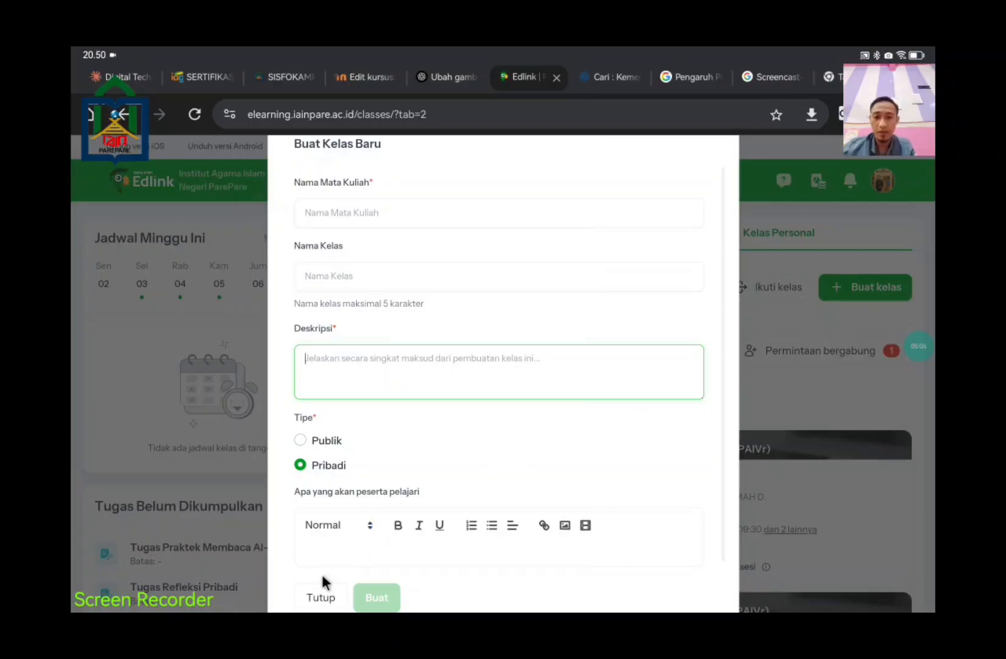
{"action": "left_click", "coordinate": [318, 595]}
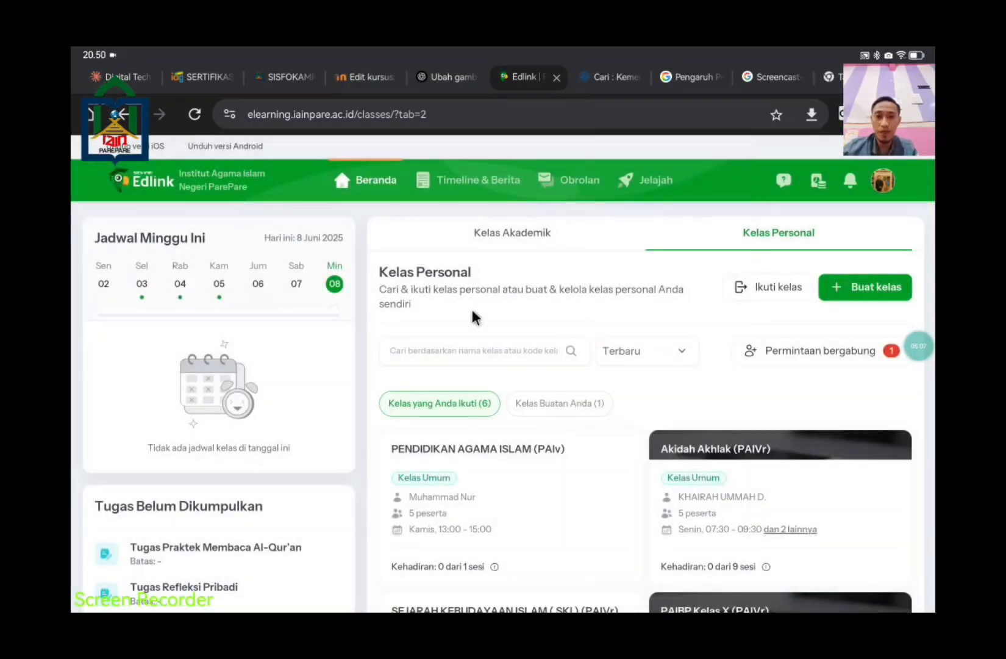
Step: Filter to self-created classes, open the PAI2 class card, and close the Berita Kampus popup
{"action": "scroll", "coordinate": [497, 375], "scroll_direction": "down", "scroll_amount": 3}
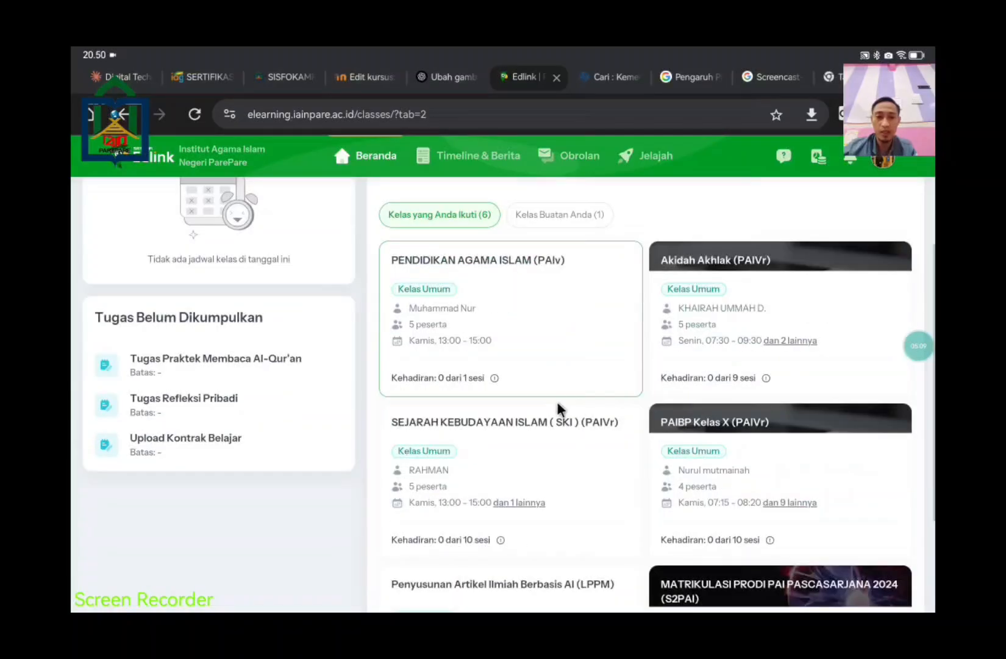
{"action": "scroll", "coordinate": [559, 405], "scroll_direction": "up", "scroll_amount": 5}
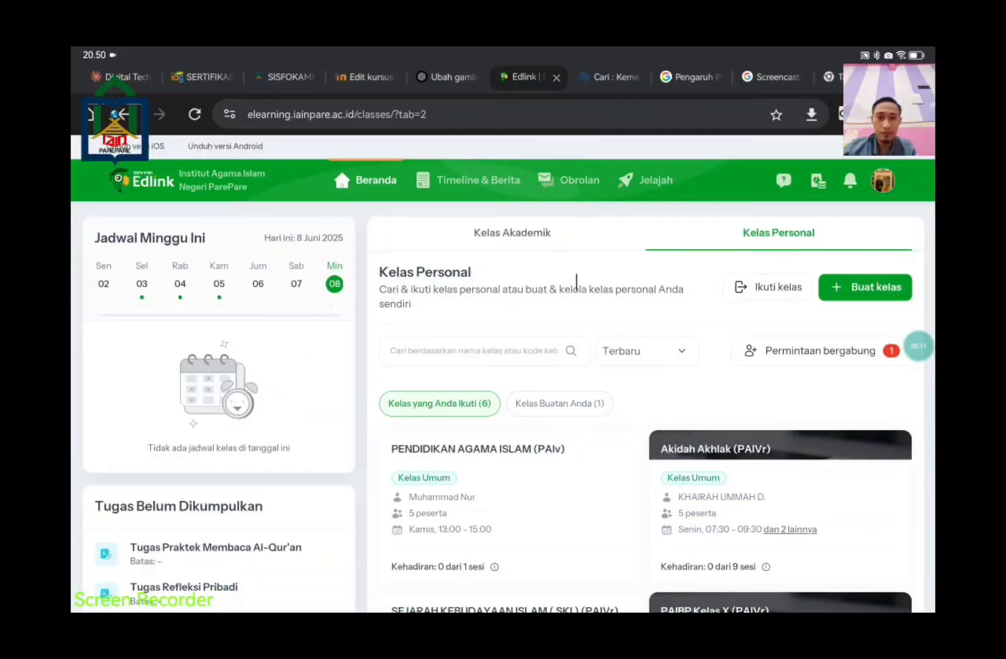
{"action": "left_click", "coordinate": [570, 409]}
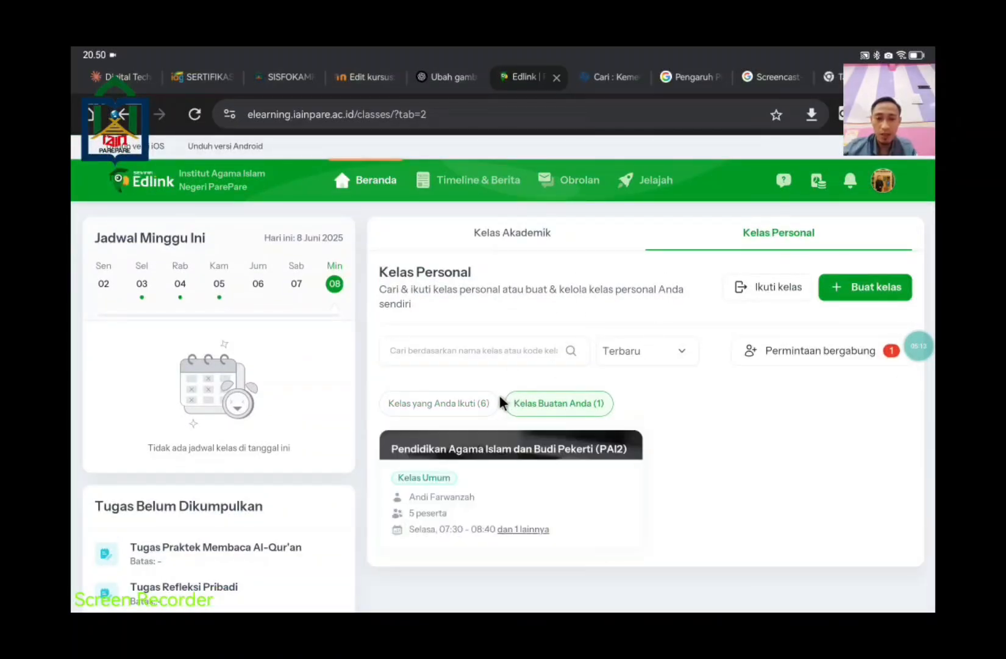
{"action": "left_click", "coordinate": [501, 484]}
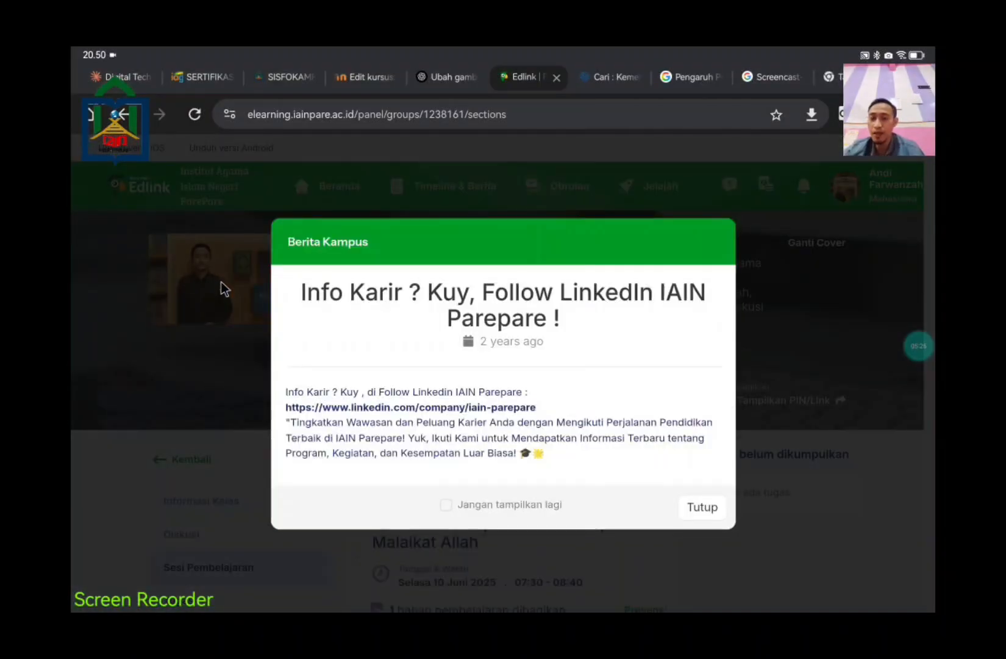
{"action": "left_click", "coordinate": [709, 506]}
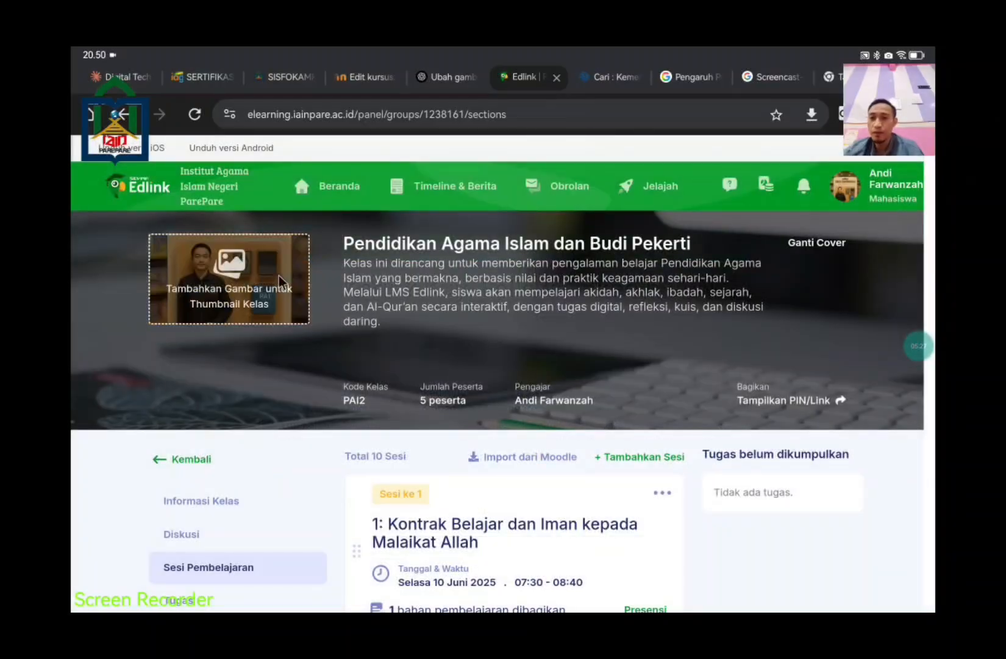
{"action": "left_click", "coordinate": [884, 206]}
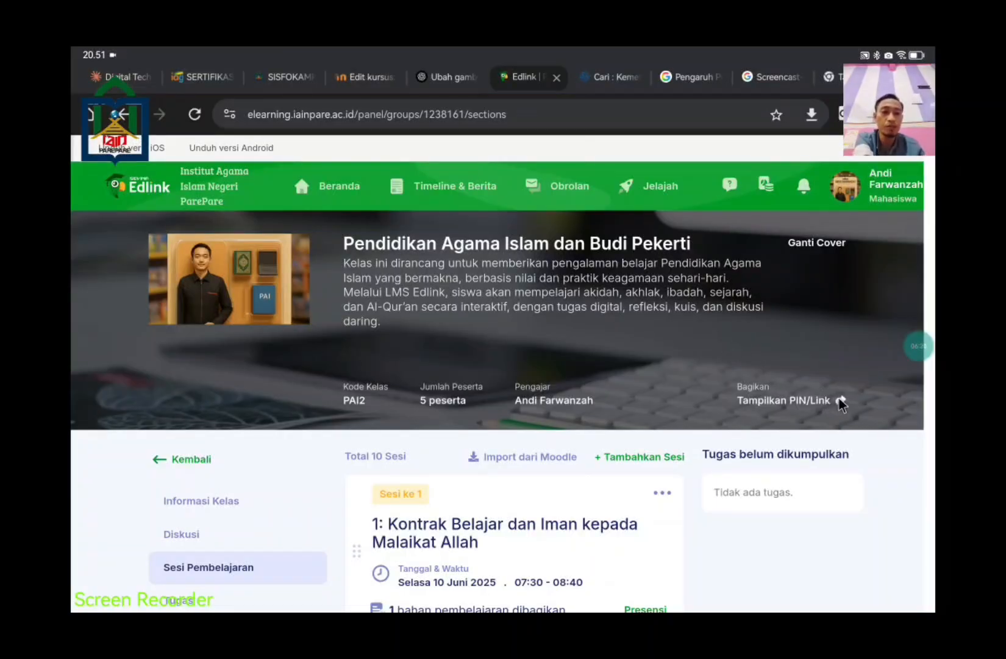
{"action": "left_click", "coordinate": [841, 400]}
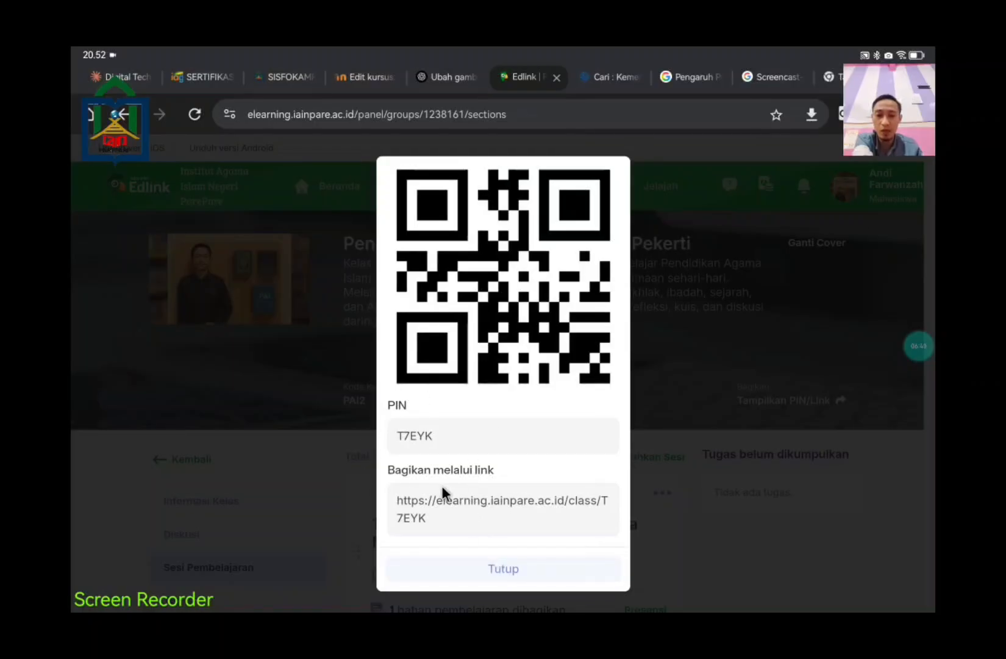
{"action": "left_click", "coordinate": [526, 567]}
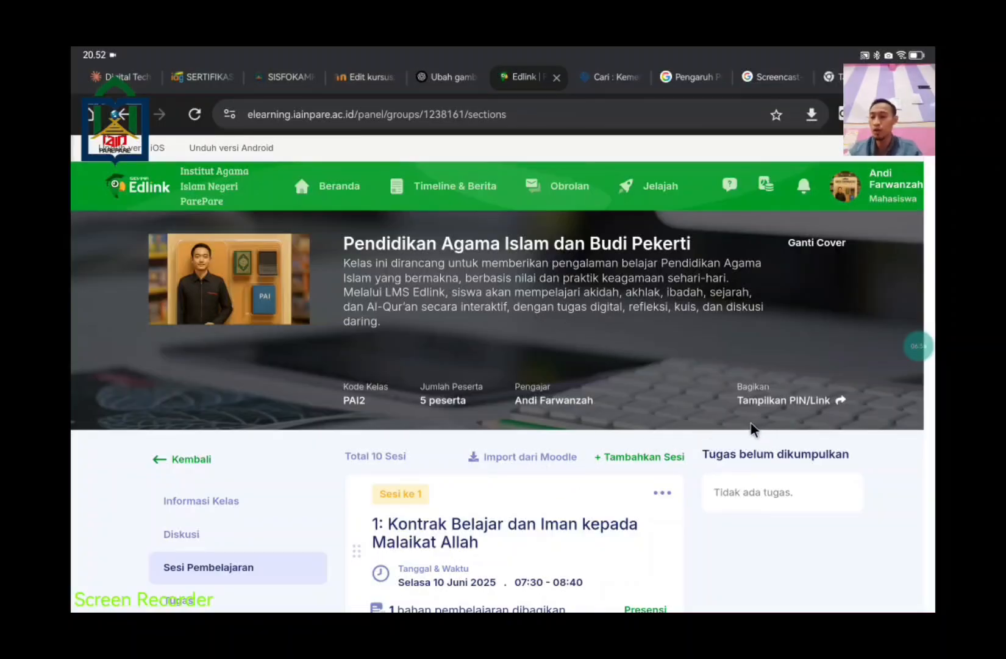
{"action": "scroll", "coordinate": [671, 415], "scroll_direction": "down", "scroll_amount": 3}
{"action": "scroll", "coordinate": [640, 393], "scroll_direction": "down", "scroll_amount": 2}
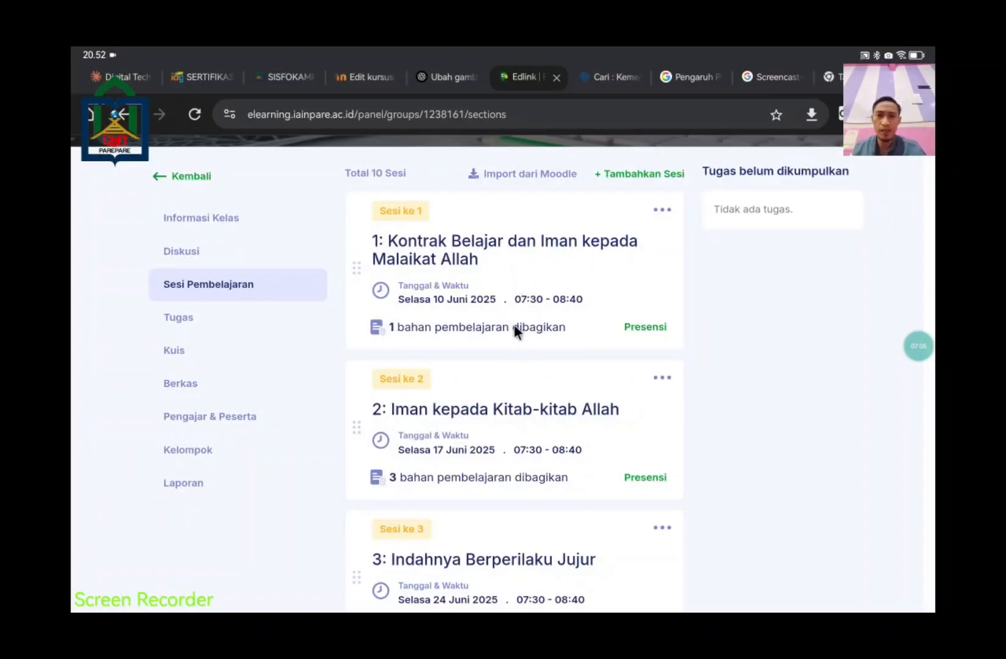
{"action": "scroll", "coordinate": [514, 326], "scroll_direction": "down", "scroll_amount": 10}
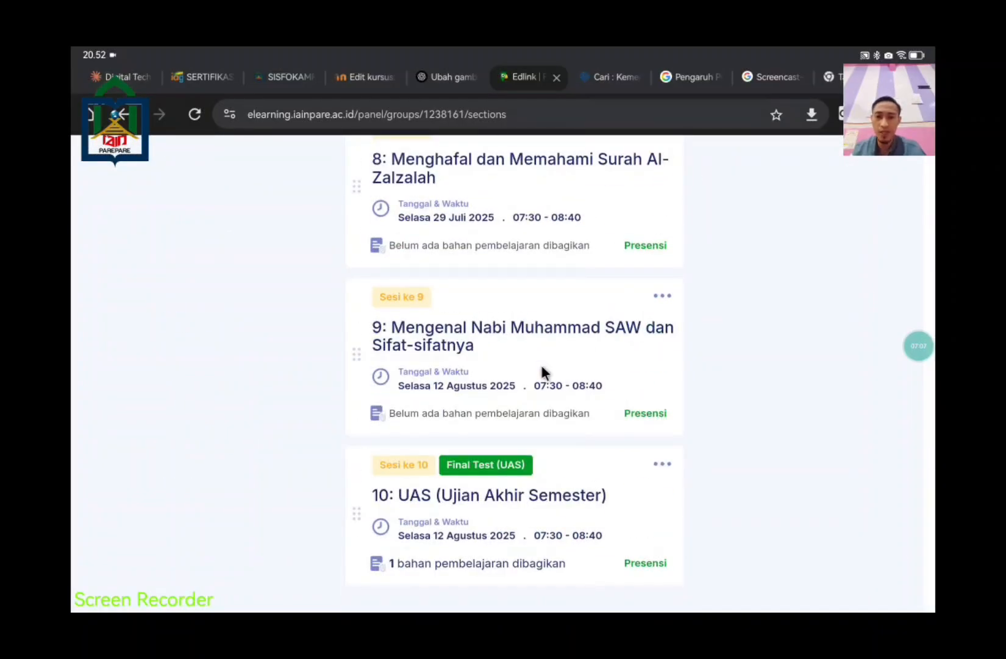
{"action": "scroll", "coordinate": [541, 373], "scroll_direction": "up", "scroll_amount": 7}
{"action": "scroll", "coordinate": [543, 373], "scroll_direction": "down", "scroll_amount": 3}
{"action": "scroll", "coordinate": [541, 366], "scroll_direction": "down", "scroll_amount": 4}
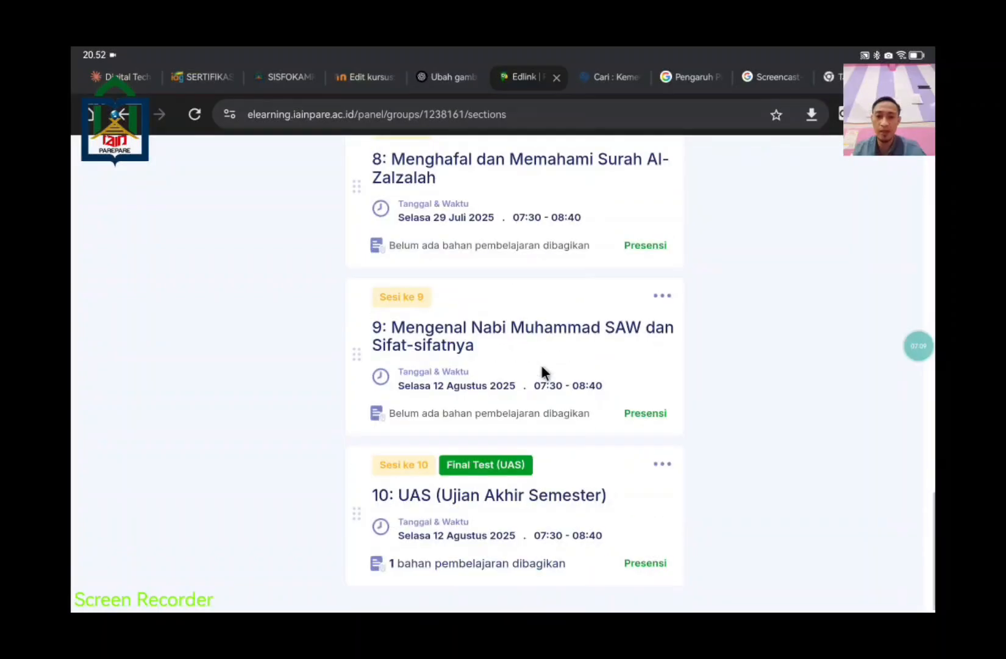
{"action": "scroll", "coordinate": [589, 472], "scroll_direction": "up", "scroll_amount": 8}
{"action": "scroll", "coordinate": [468, 399], "scroll_direction": "up", "scroll_amount": 12}
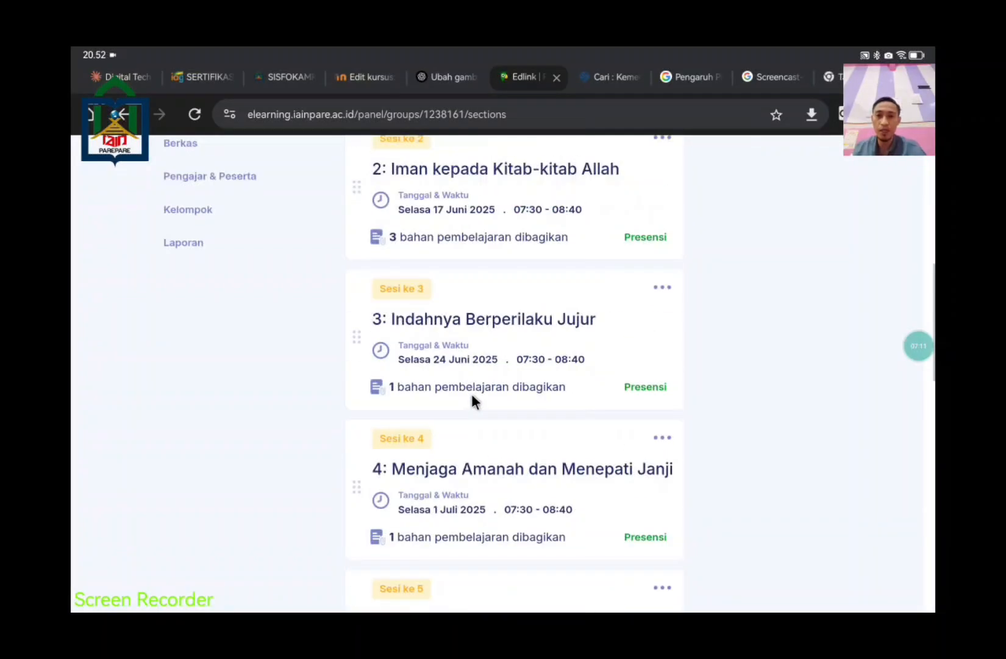
{"action": "scroll", "coordinate": [546, 382], "scroll_direction": "down", "scroll_amount": 3}
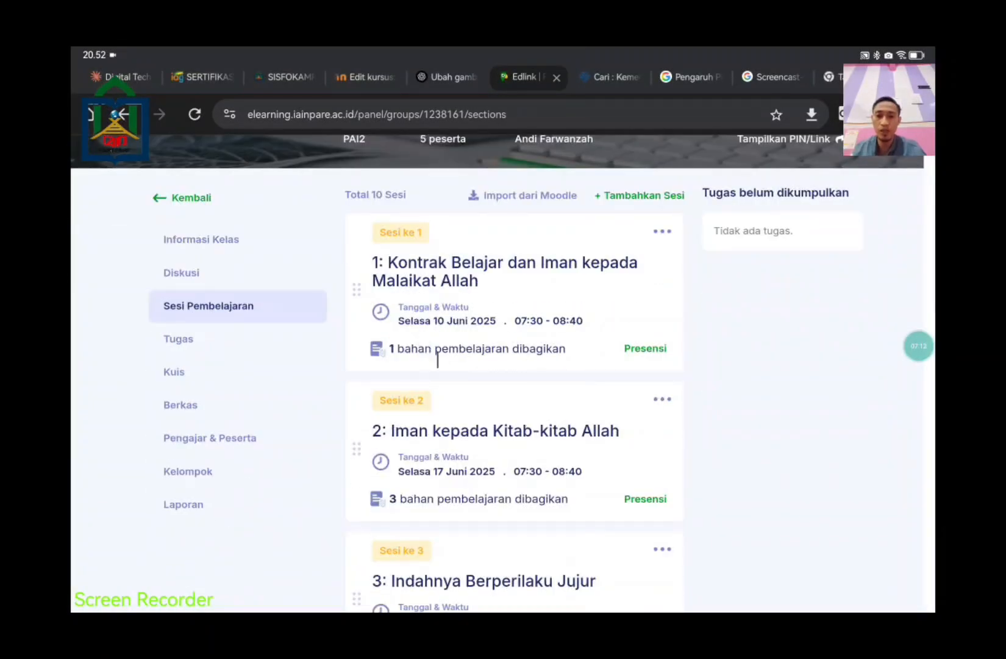
{"action": "left_click", "coordinate": [544, 437]}
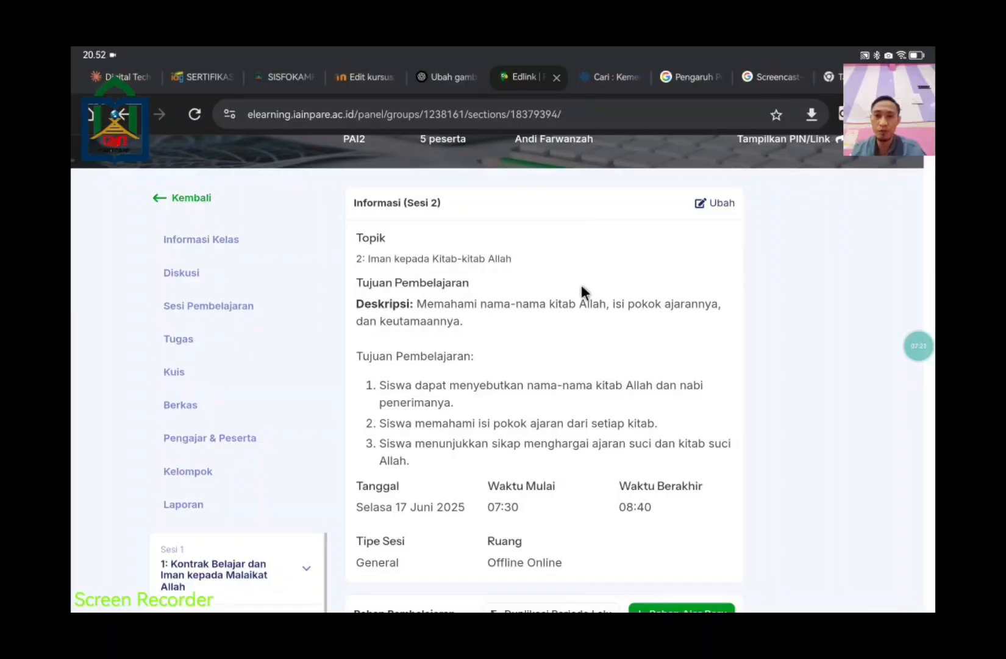
{"action": "scroll", "coordinate": [493, 299], "scroll_direction": "down", "scroll_amount": 1}
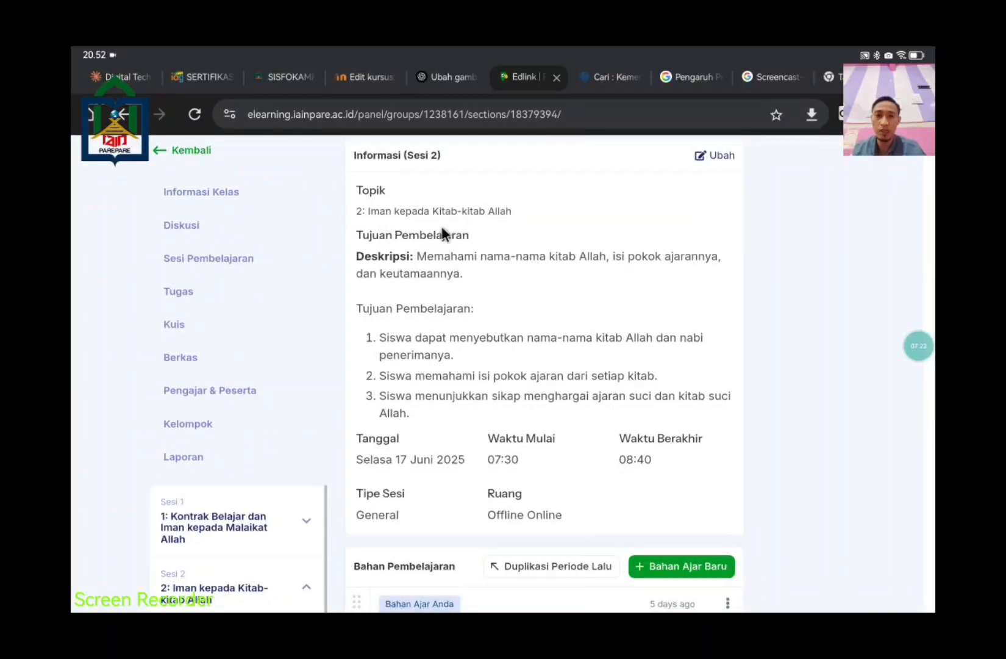
{"action": "scroll", "coordinate": [622, 454], "scroll_direction": "down", "scroll_amount": 2}
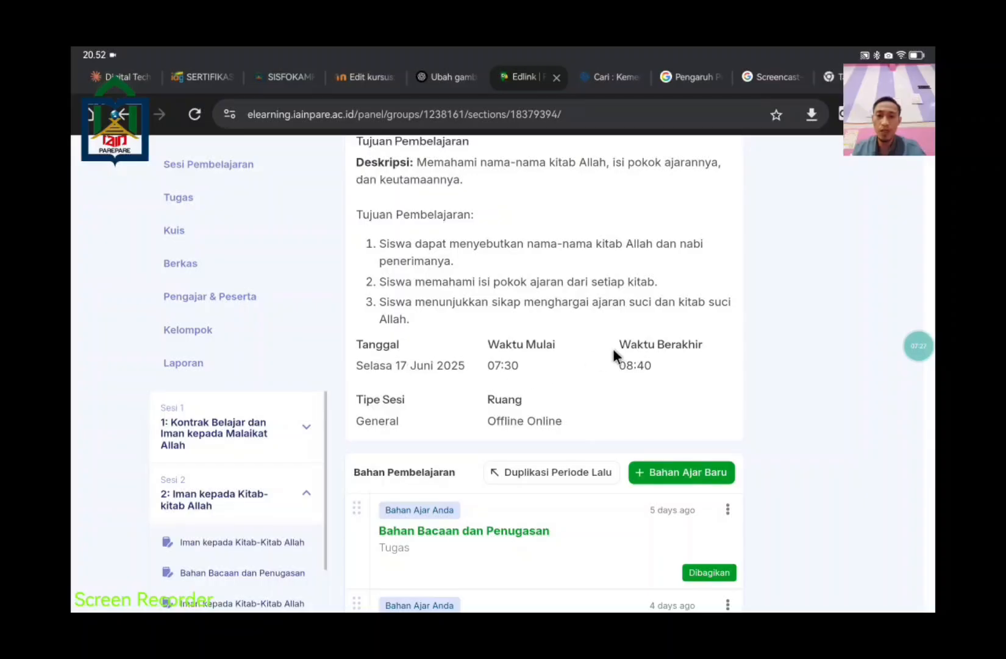
{"action": "scroll", "coordinate": [517, 421], "scroll_direction": "down", "scroll_amount": 1}
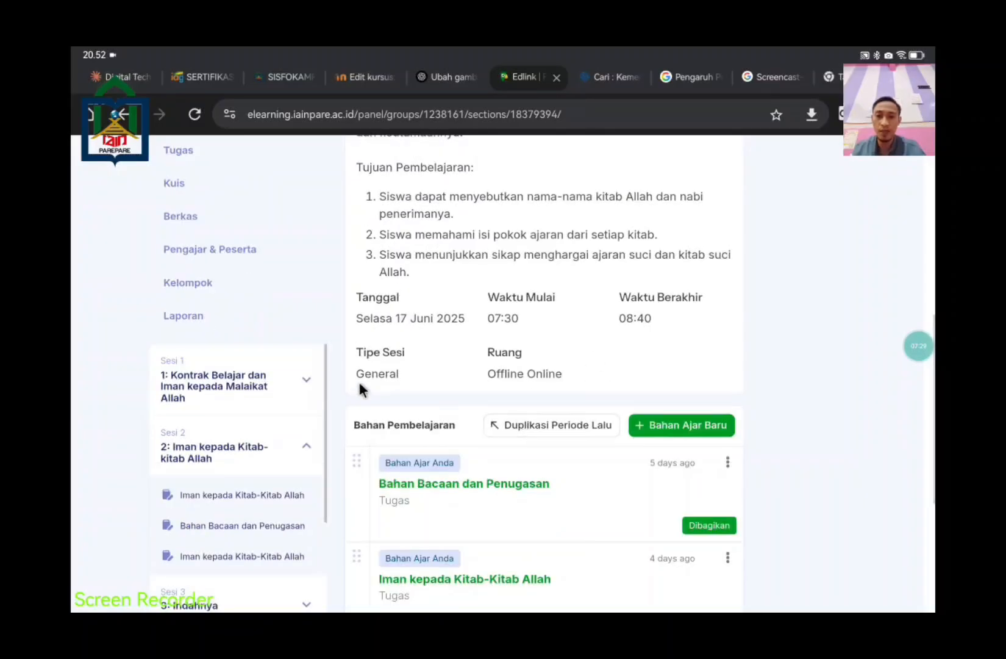
{"action": "scroll", "coordinate": [606, 425], "scroll_direction": "down", "scroll_amount": 1}
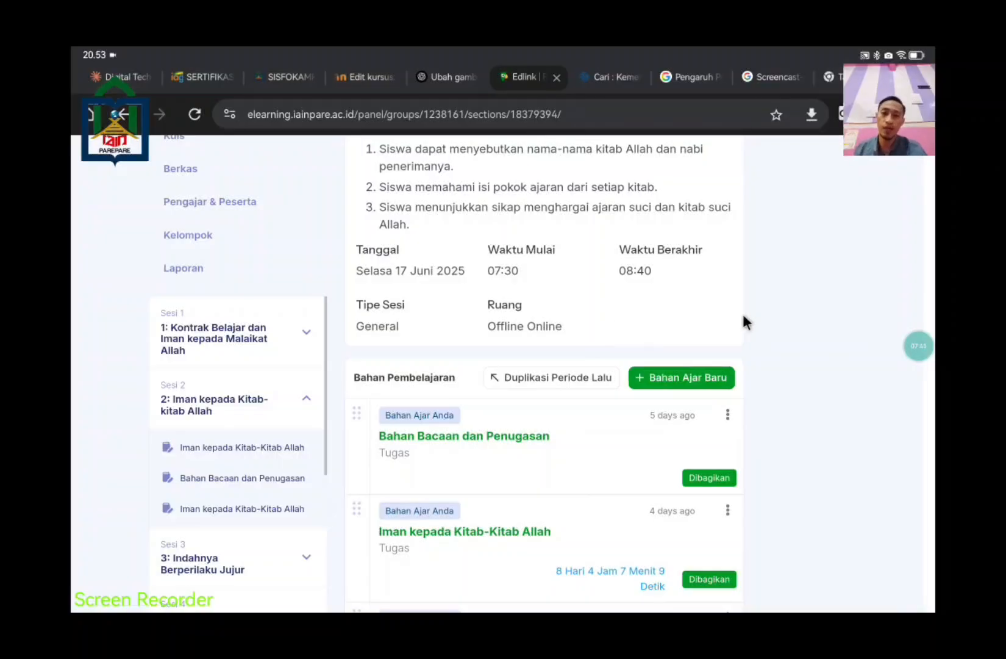
{"action": "scroll", "coordinate": [787, 345], "scroll_direction": "down", "scroll_amount": 2}
{"action": "scroll", "coordinate": [792, 351], "scroll_direction": "down", "scroll_amount": 1}
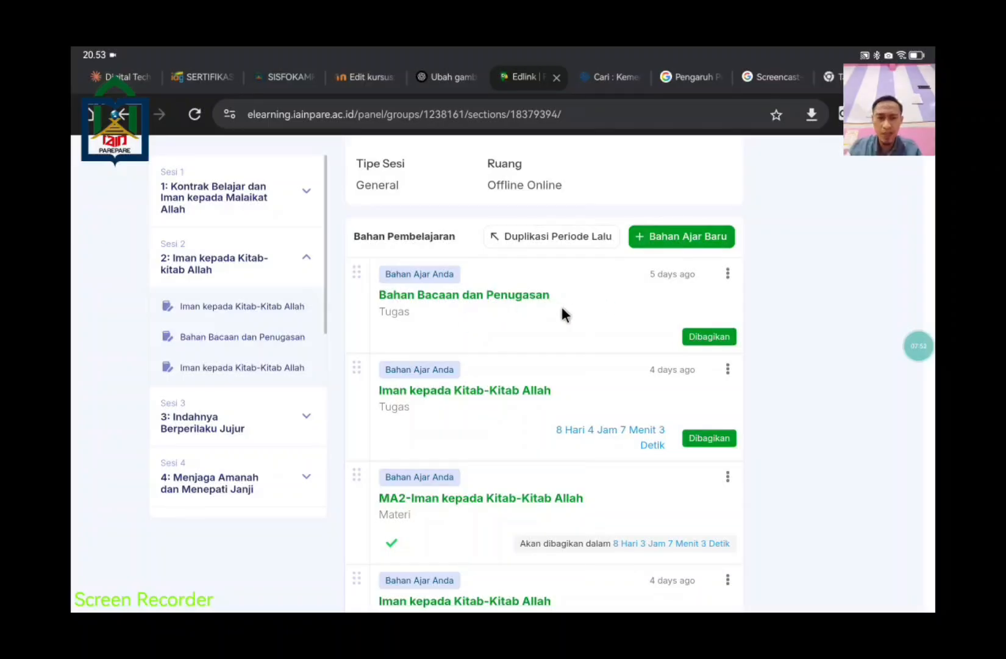
{"action": "scroll", "coordinate": [795, 390], "scroll_direction": "down", "scroll_amount": 1}
{"action": "scroll", "coordinate": [795, 390], "scroll_direction": "down", "scroll_amount": 1}
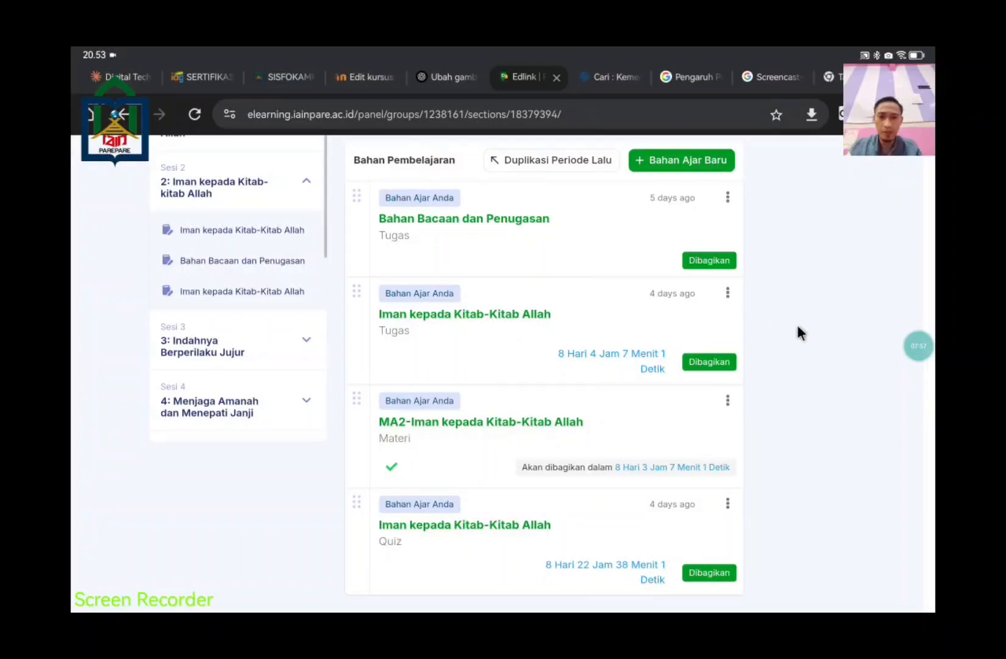
{"action": "scroll", "coordinate": [445, 434], "scroll_direction": "up", "scroll_amount": 1}
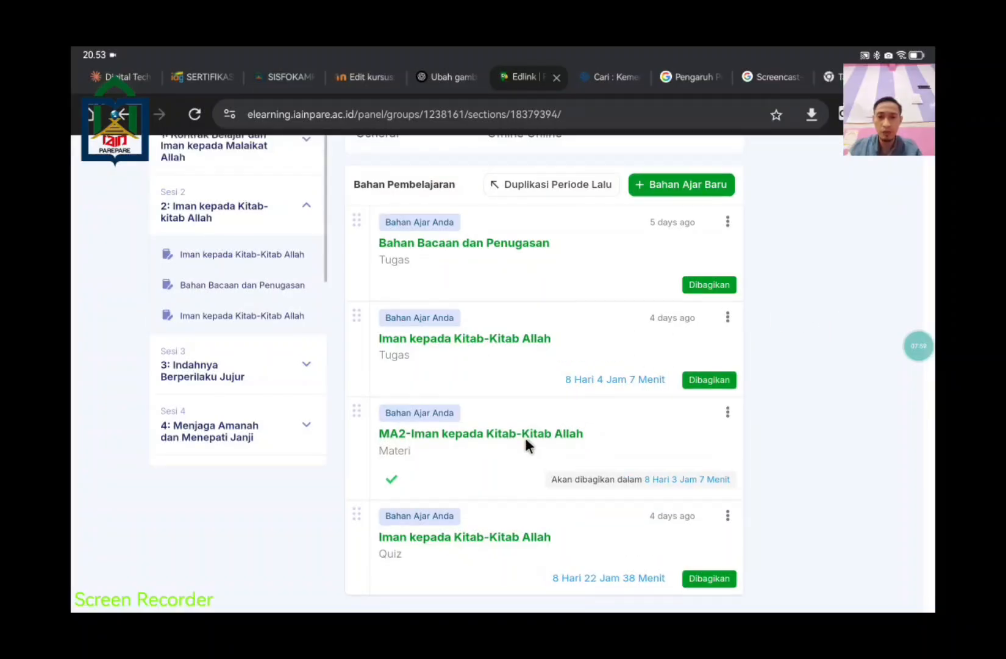
{"action": "left_click", "coordinate": [609, 443]}
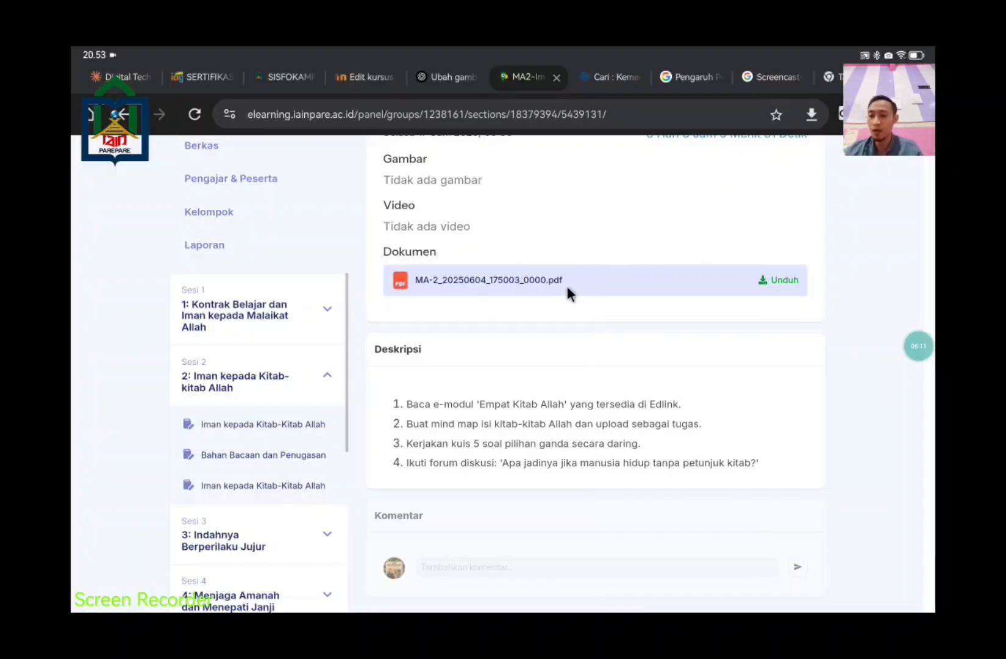
{"action": "scroll", "coordinate": [683, 420], "scroll_direction": "down", "scroll_amount": 1}
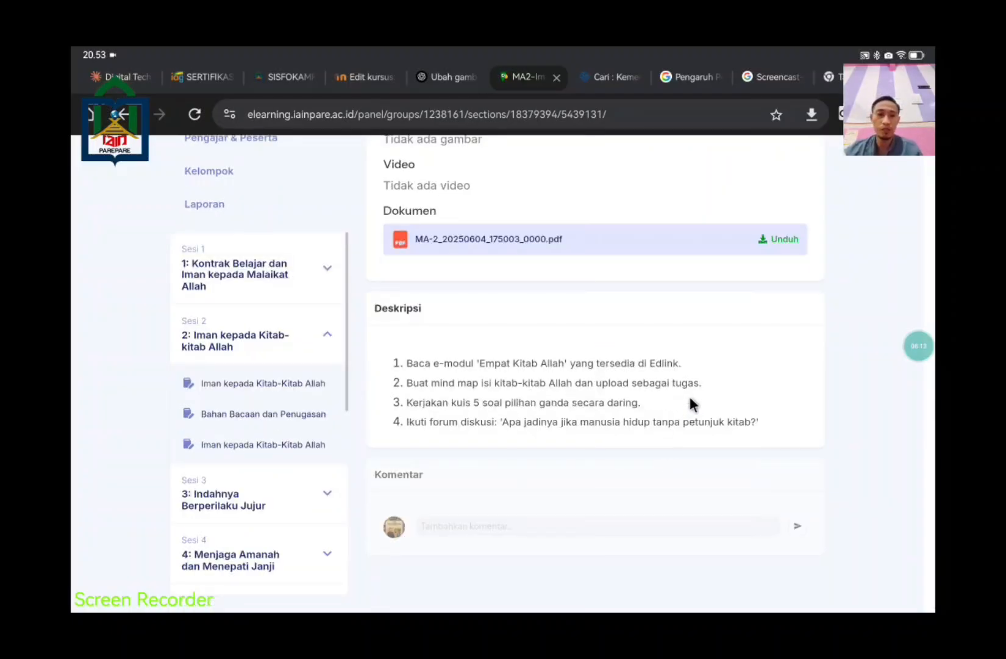
{"action": "scroll", "coordinate": [688, 397], "scroll_direction": "up", "scroll_amount": 3}
{"action": "scroll", "coordinate": [649, 425], "scroll_direction": "up", "scroll_amount": 5}
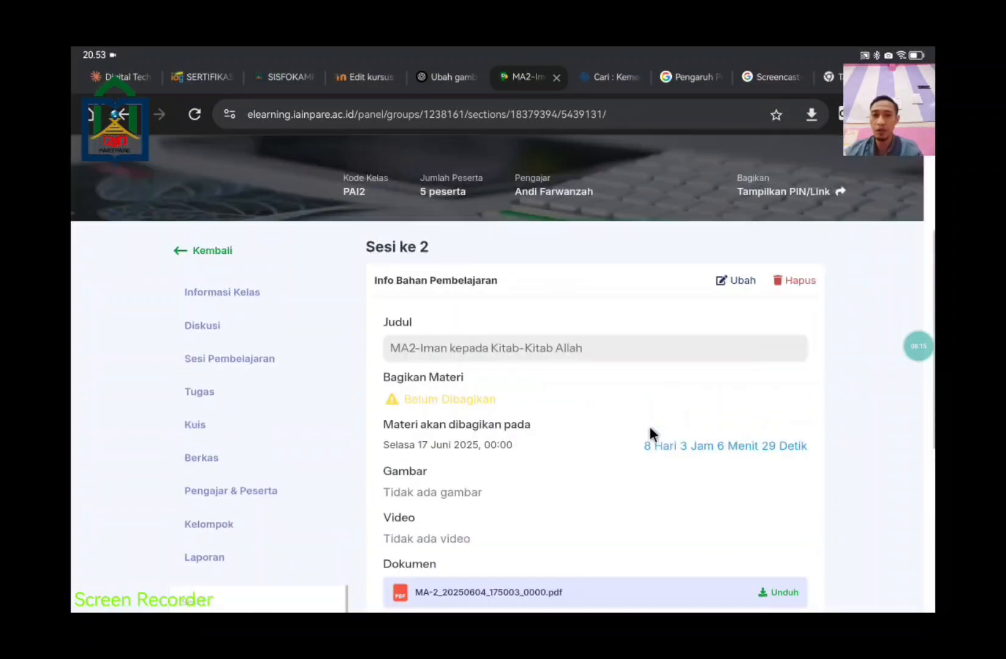
{"action": "scroll", "coordinate": [649, 425], "scroll_direction": "down", "scroll_amount": 4}
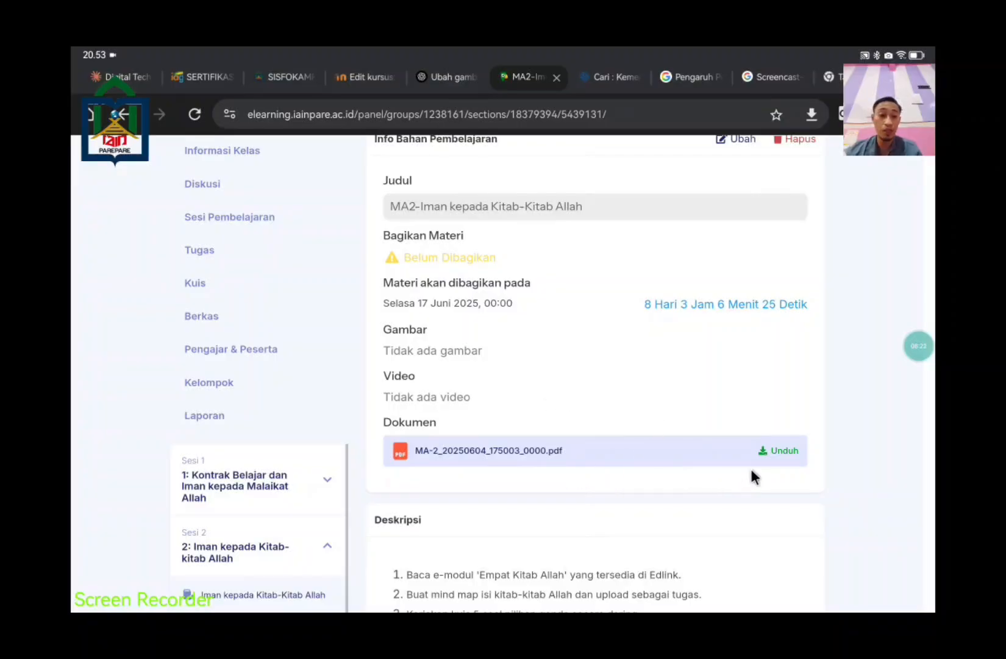
{"action": "scroll", "coordinate": [669, 473], "scroll_direction": "down", "scroll_amount": 3}
{"action": "scroll", "coordinate": [668, 469], "scroll_direction": "up", "scroll_amount": 5}
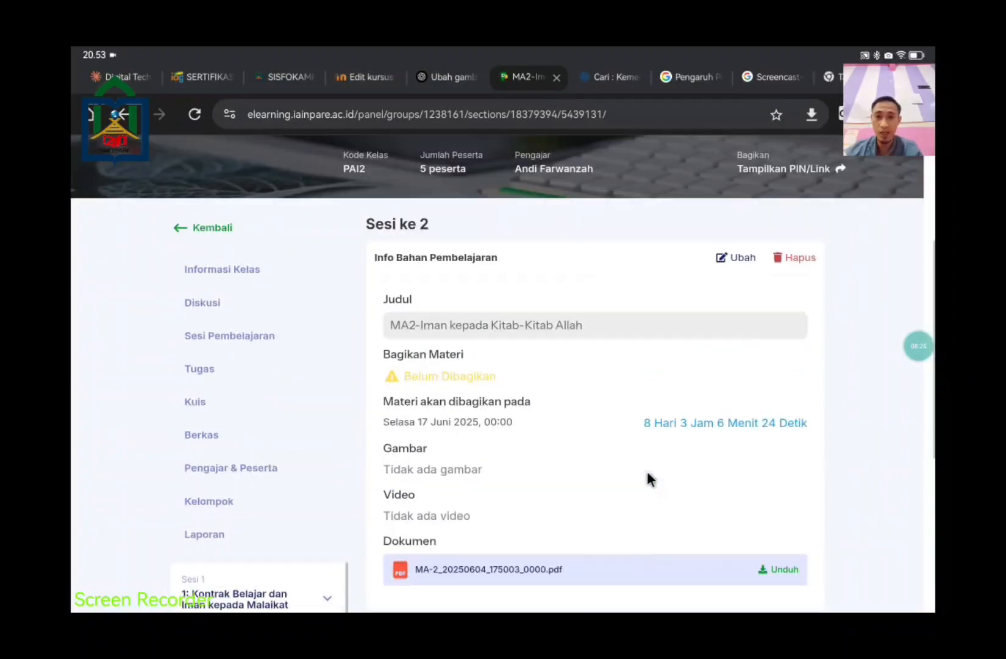
{"action": "left_click", "coordinate": [199, 227]}
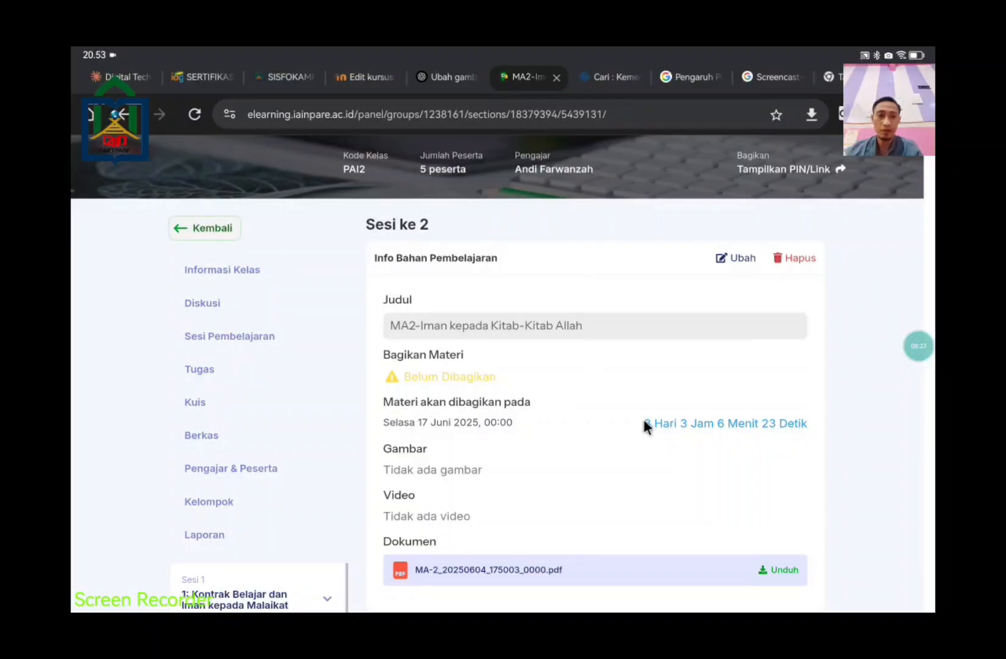
{"action": "scroll", "coordinate": [707, 430], "scroll_direction": "down", "scroll_amount": 5}
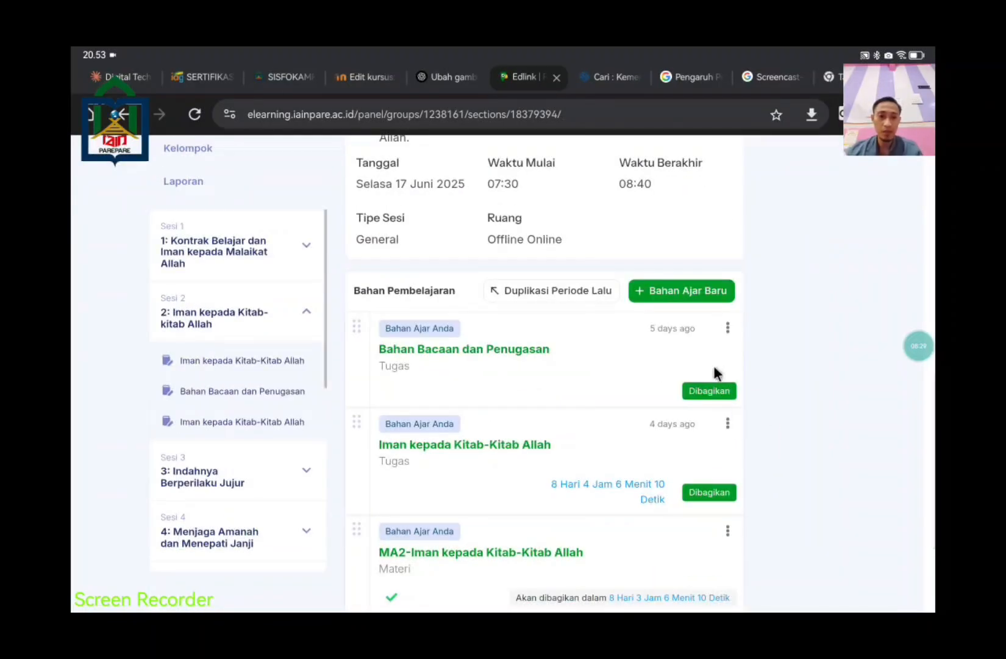
Step: Start a new Materi-type learning material for Sesi 2
{"action": "left_click", "coordinate": [698, 291]}
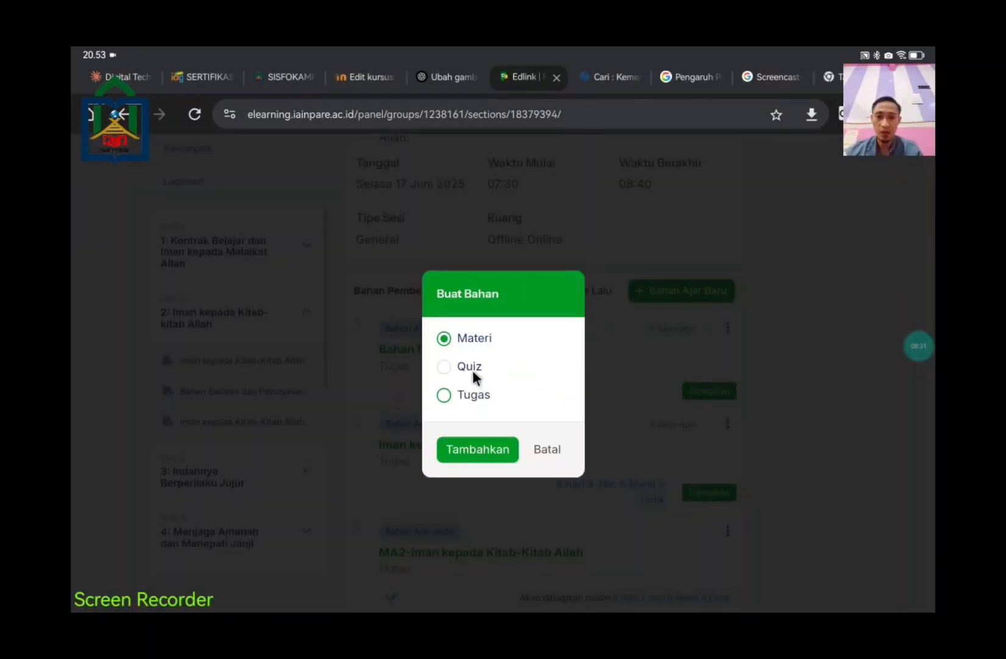
{"action": "left_click", "coordinate": [488, 448]}
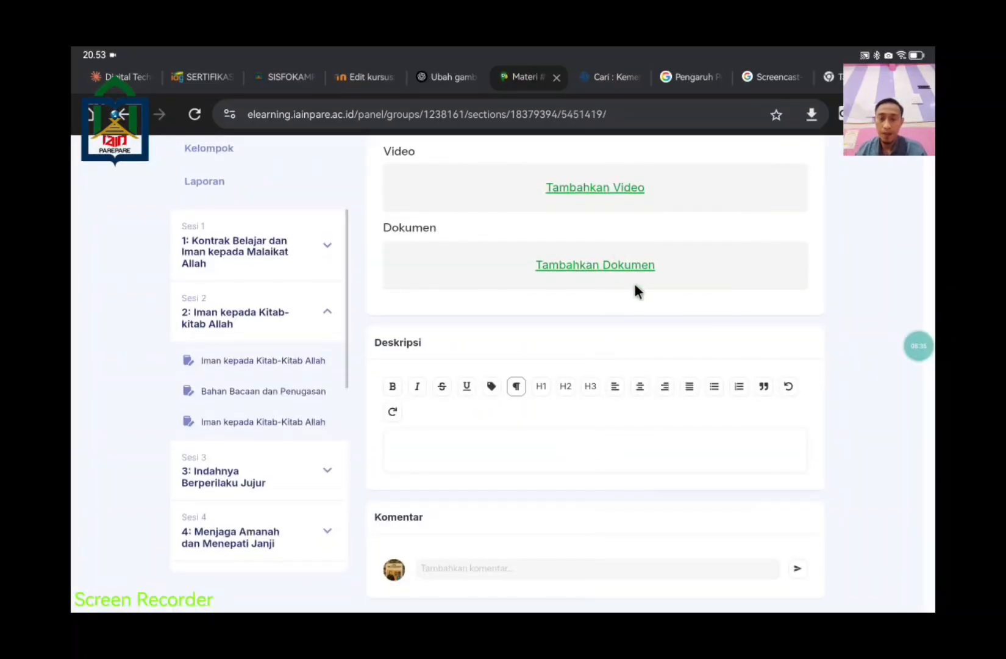
{"action": "scroll", "coordinate": [634, 283], "scroll_direction": "up", "scroll_amount": 3}
{"action": "scroll", "coordinate": [693, 314], "scroll_direction": "up", "scroll_amount": 3}
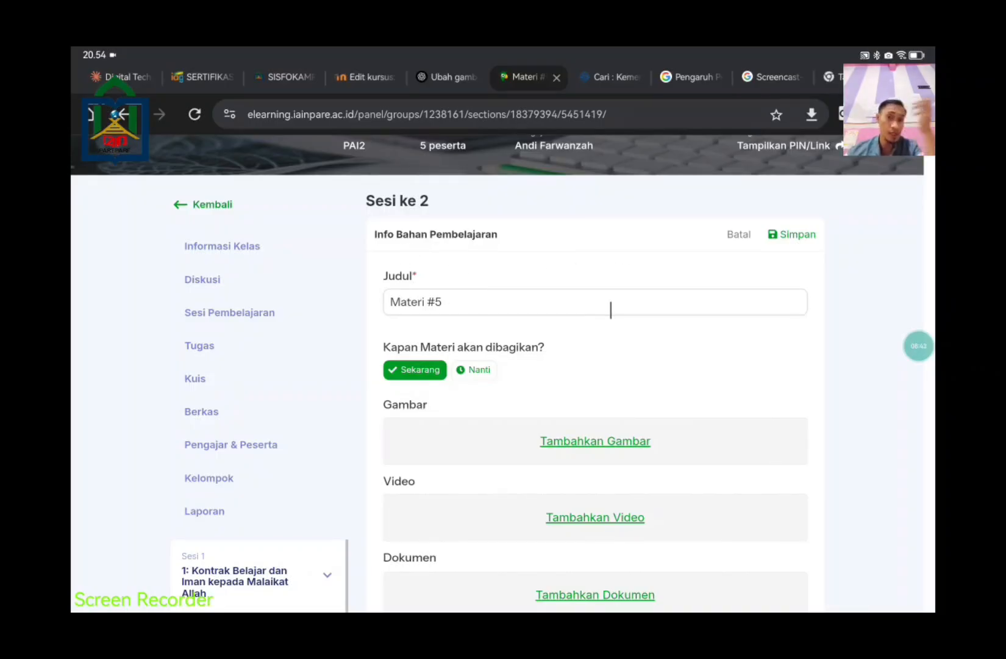
{"action": "scroll", "coordinate": [610, 309], "scroll_direction": "down", "scroll_amount": 1}
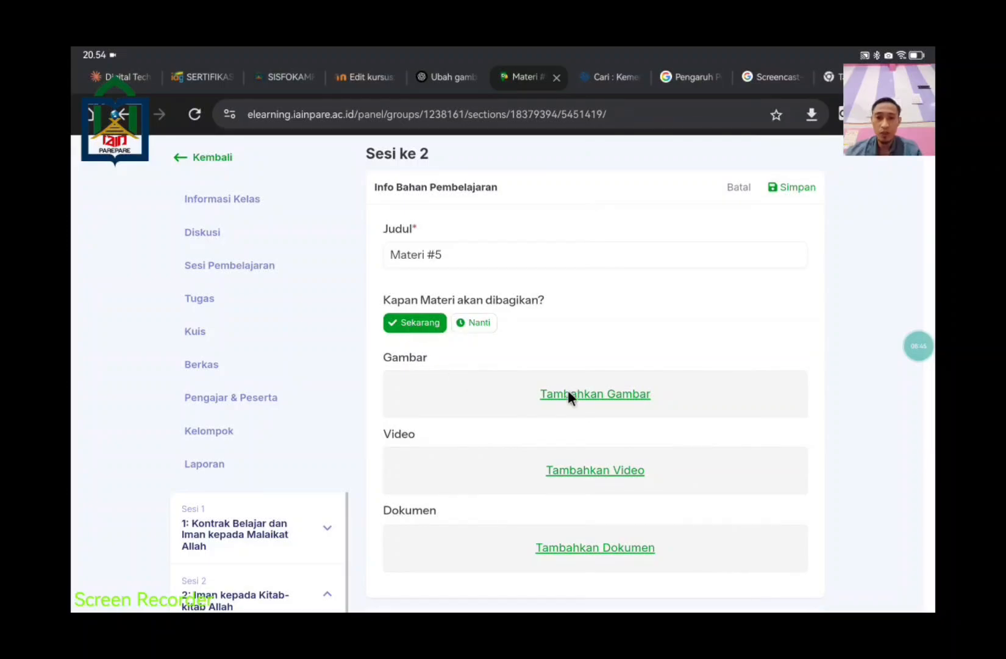
{"action": "scroll", "coordinate": [732, 458], "scroll_direction": "down", "scroll_amount": 1}
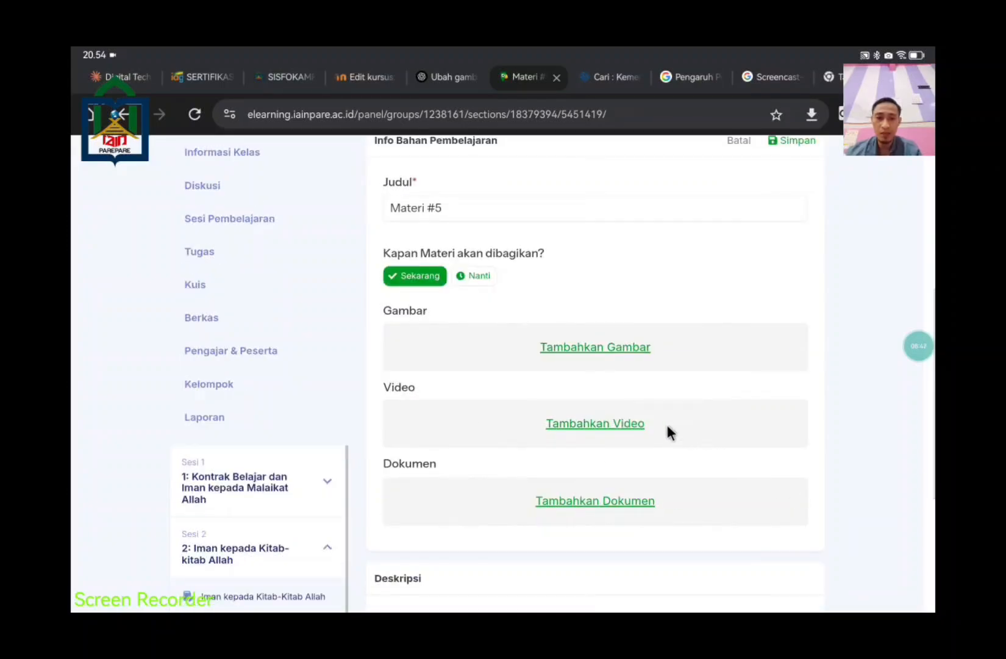
{"action": "scroll", "coordinate": [659, 482], "scroll_direction": "down", "scroll_amount": 3}
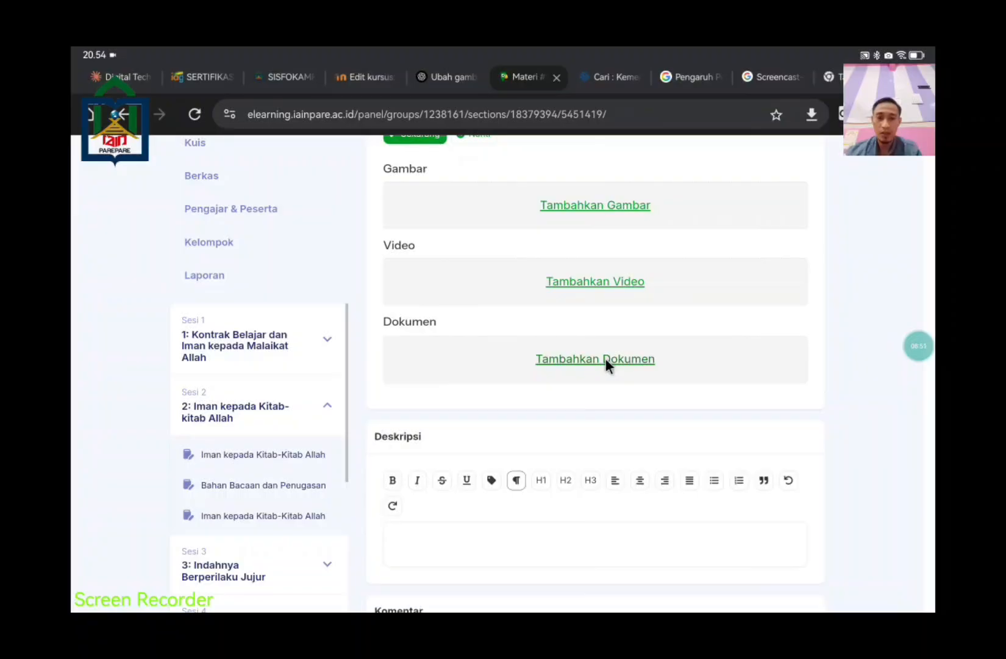
Step: Skip attaching a document and finish Materi #5 without any media
{"action": "left_click", "coordinate": [606, 358]}
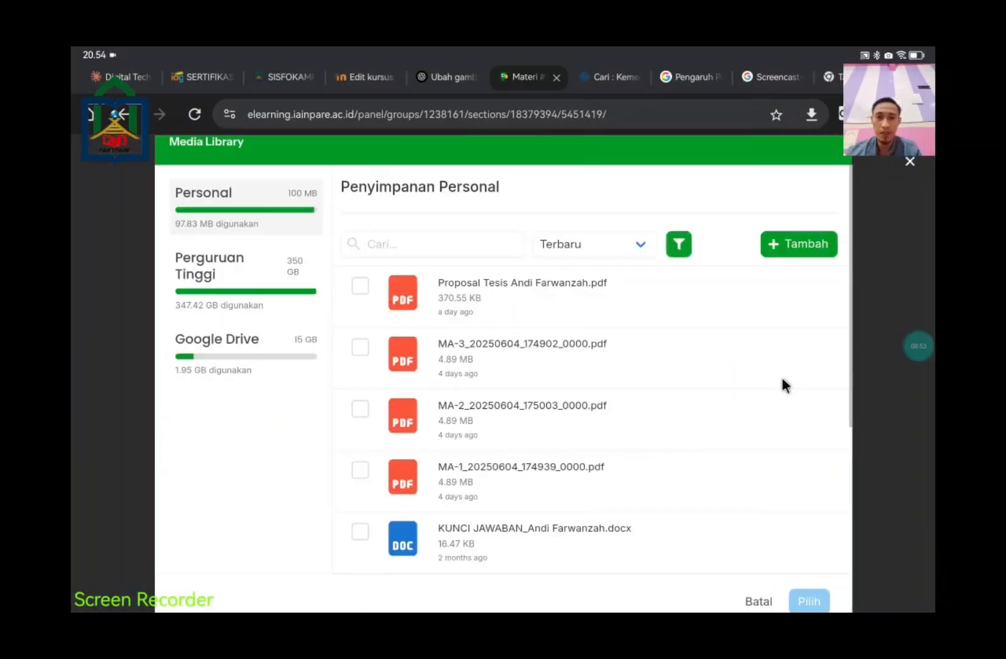
{"action": "left_click", "coordinate": [758, 601]}
{"action": "scroll", "coordinate": [753, 417], "scroll_direction": "up", "scroll_amount": 4}
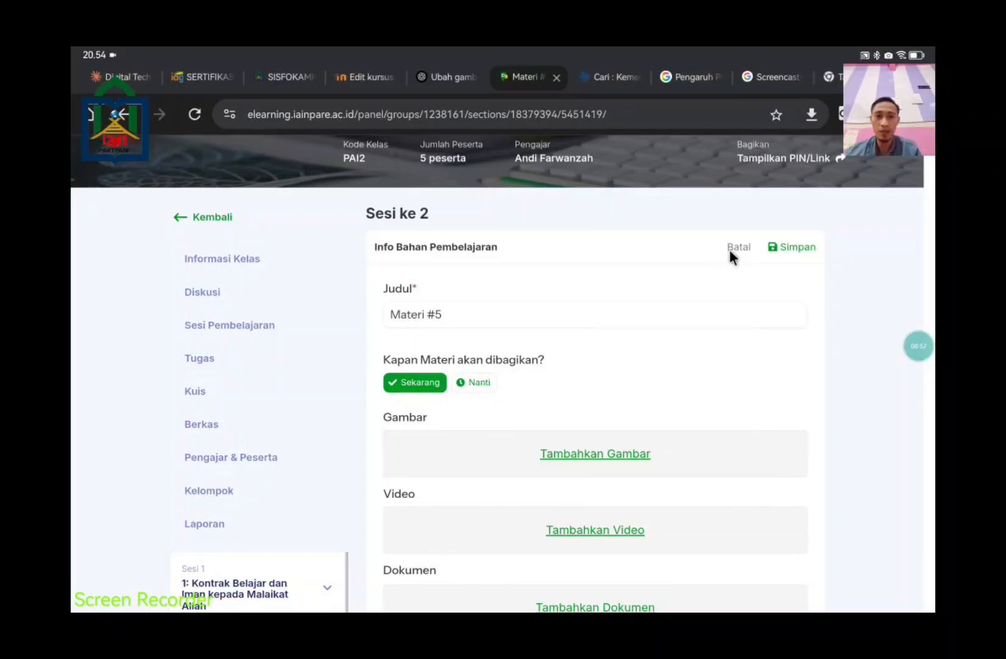
{"action": "left_click", "coordinate": [730, 251]}
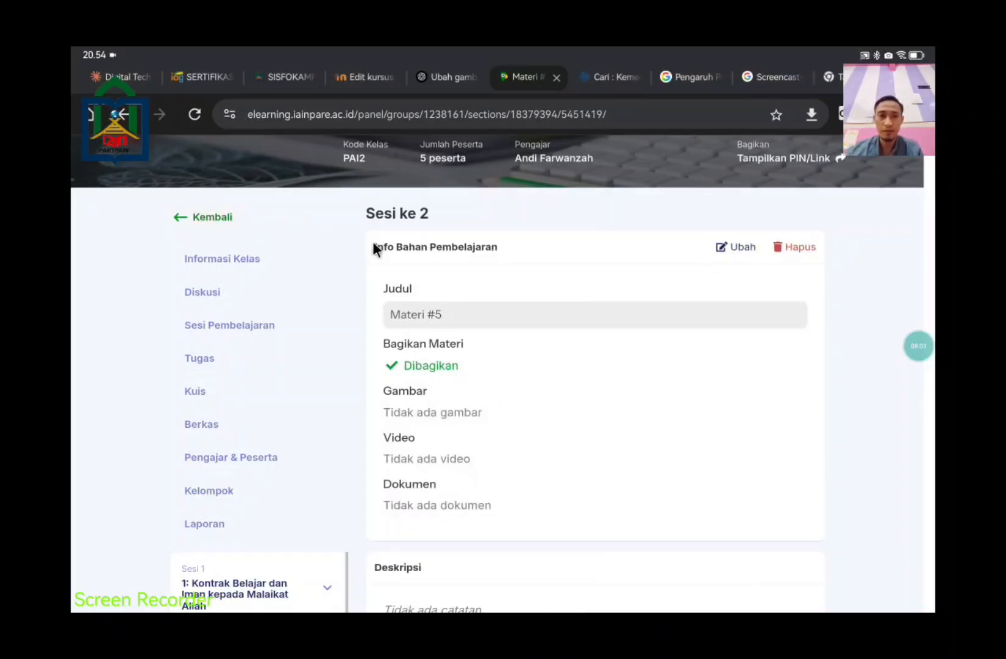
Step: Go back to Sesi 2 and check that Materi #5 is listed after the Quiz
{"action": "left_click", "coordinate": [210, 217]}
{"action": "scroll", "coordinate": [583, 390], "scroll_direction": "down", "scroll_amount": 3}
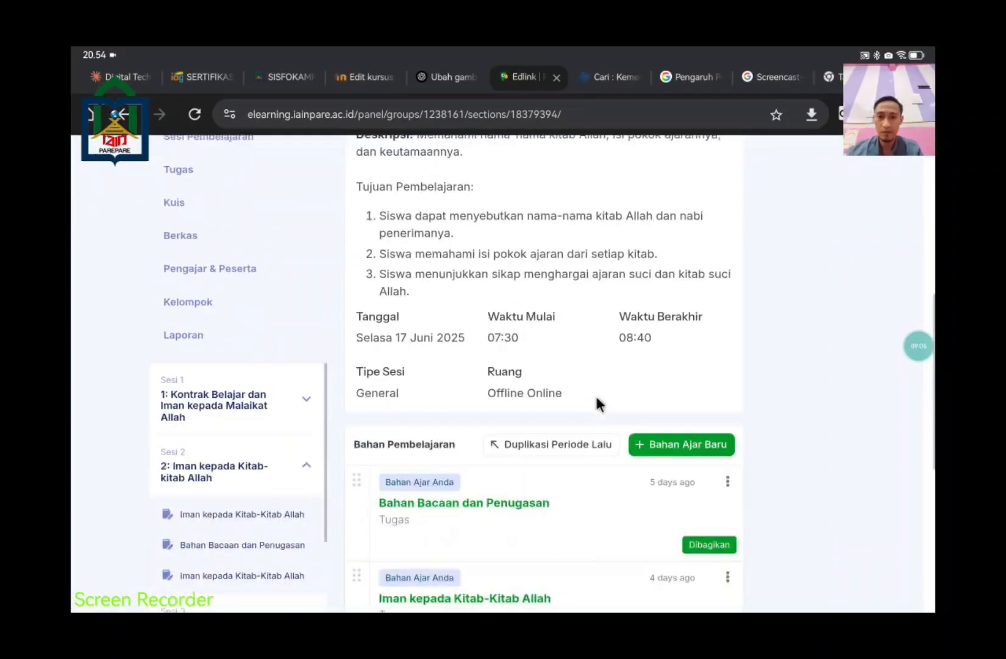
{"action": "scroll", "coordinate": [596, 400], "scroll_direction": "down", "scroll_amount": 4}
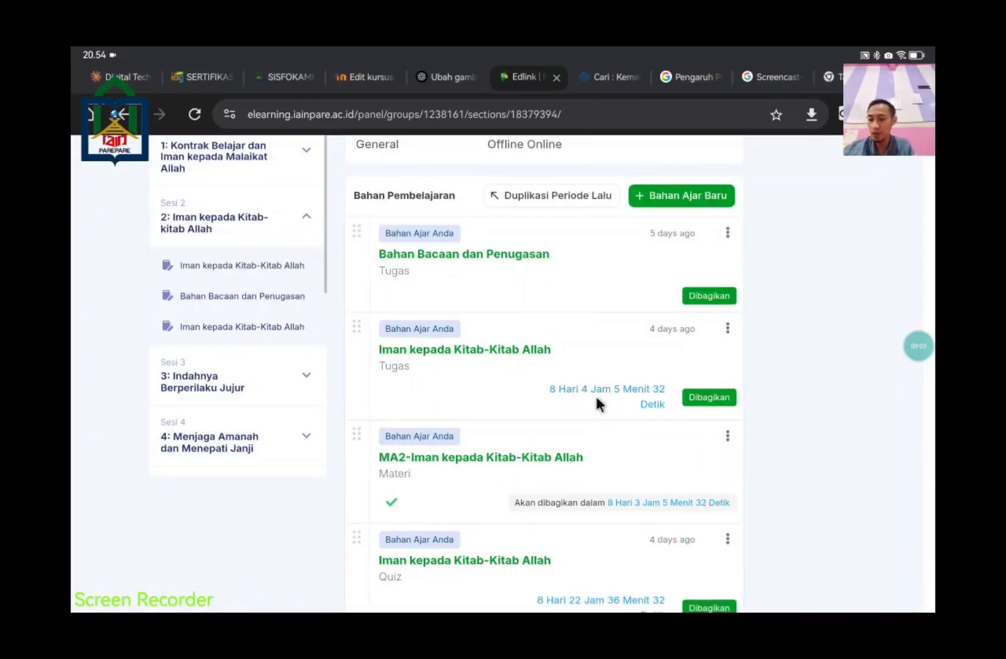
{"action": "scroll", "coordinate": [596, 397], "scroll_direction": "down", "scroll_amount": 2}
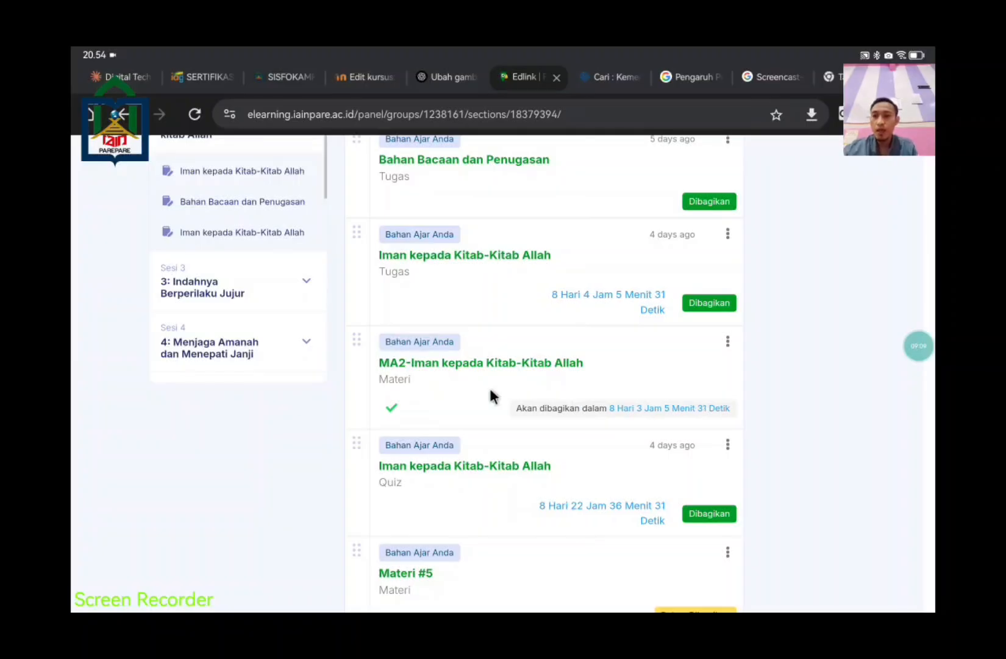
{"action": "scroll", "coordinate": [492, 396], "scroll_direction": "up", "scroll_amount": 6}
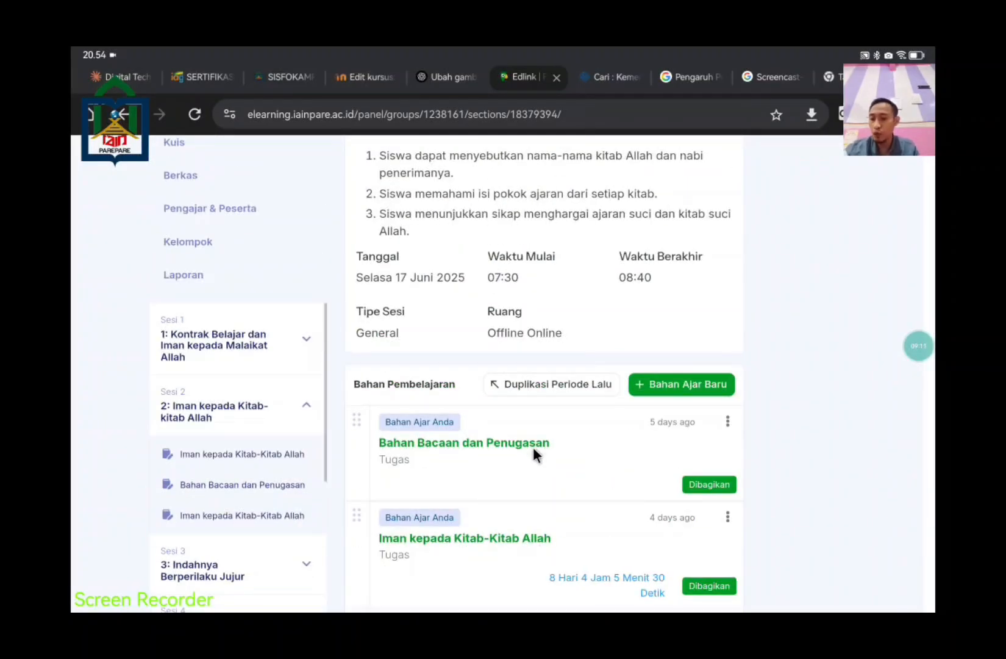
{"action": "scroll", "coordinate": [454, 415], "scroll_direction": "up", "scroll_amount": 3}
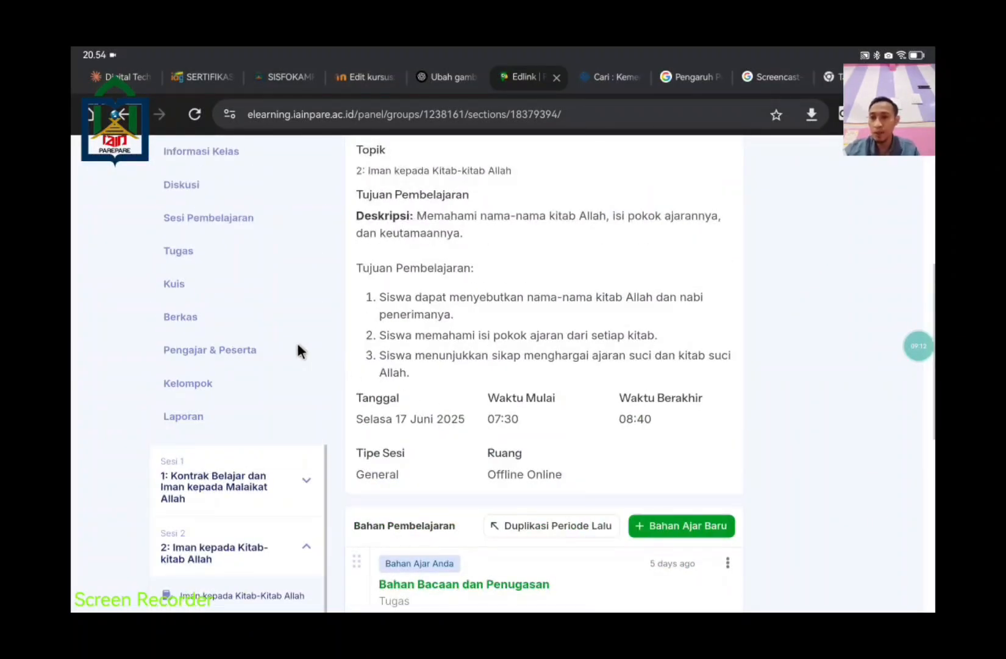
Step: Open the Diskusi feed and scroll through its posts, starting with 'Bahan Bacaan dan Penugasan'
{"action": "left_click", "coordinate": [183, 187]}
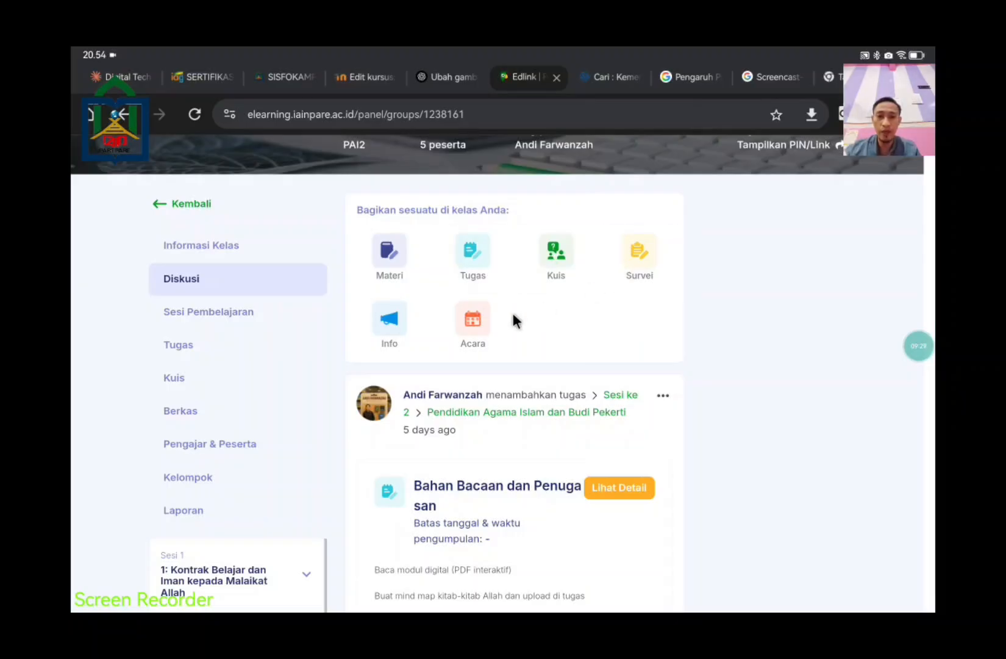
{"action": "scroll", "coordinate": [828, 460], "scroll_direction": "down", "scroll_amount": 2}
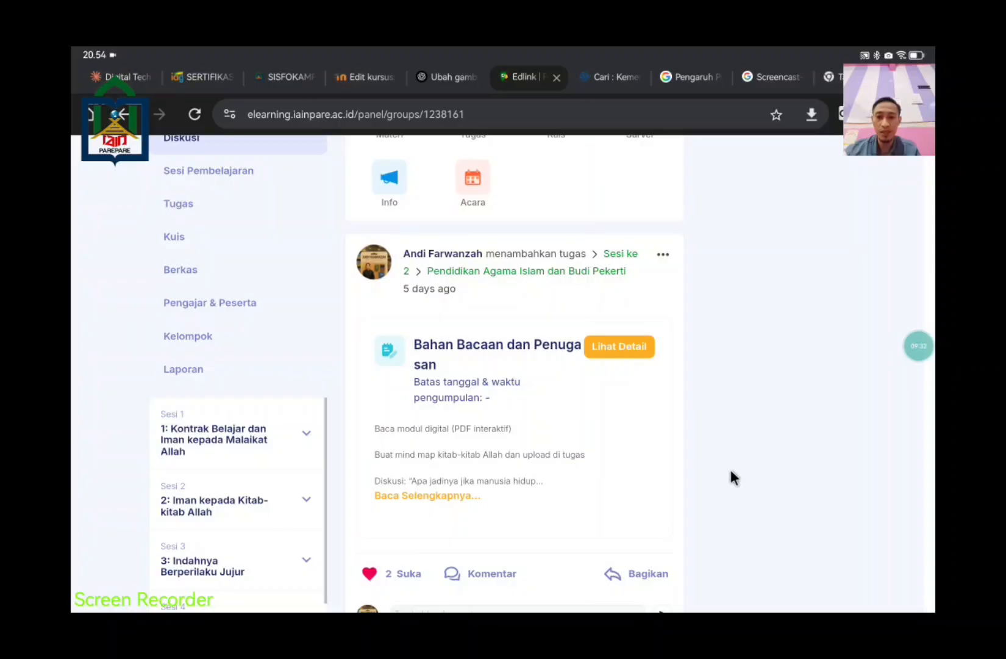
{"action": "scroll", "coordinate": [725, 466], "scroll_direction": "down", "scroll_amount": 2}
{"action": "scroll", "coordinate": [763, 496], "scroll_direction": "down", "scroll_amount": 1}
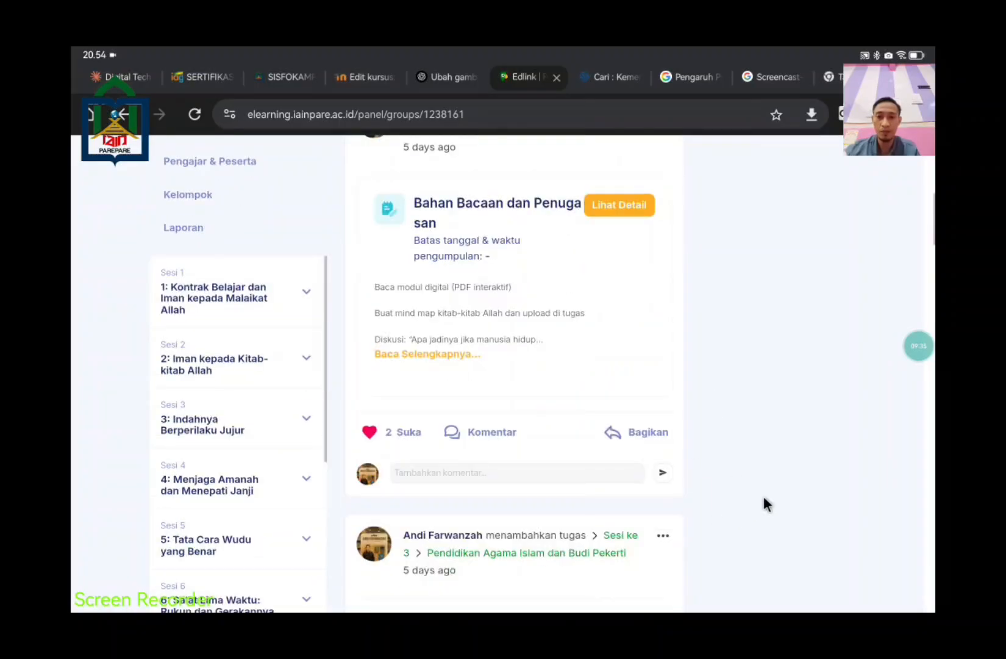
{"action": "scroll", "coordinate": [763, 496], "scroll_direction": "down", "scroll_amount": 6}
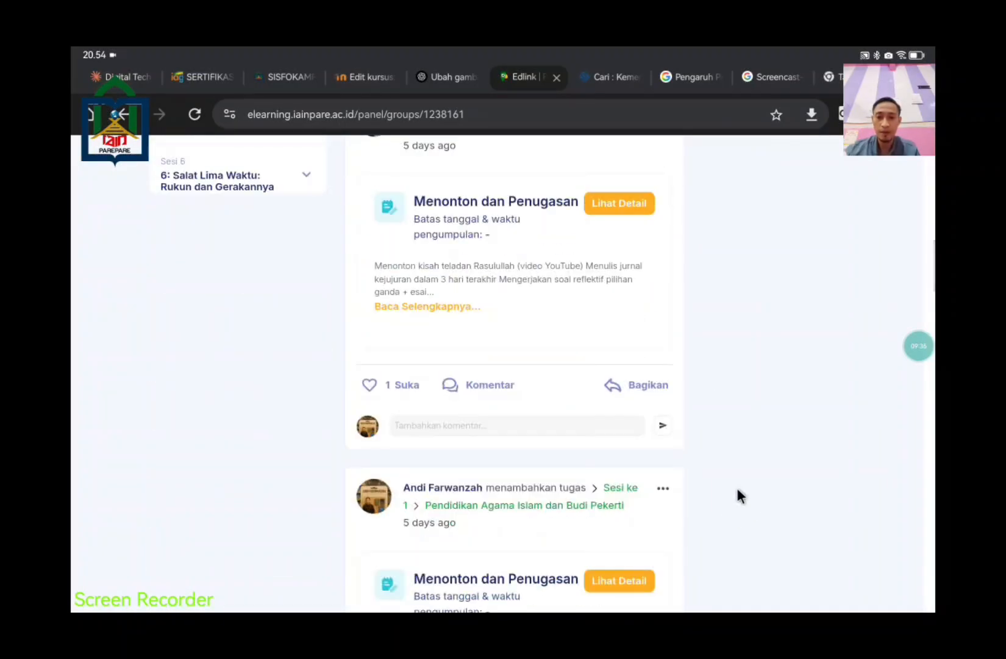
{"action": "scroll", "coordinate": [737, 495], "scroll_direction": "up", "scroll_amount": 15}
{"action": "scroll", "coordinate": [738, 488], "scroll_direction": "down", "scroll_amount": 2}
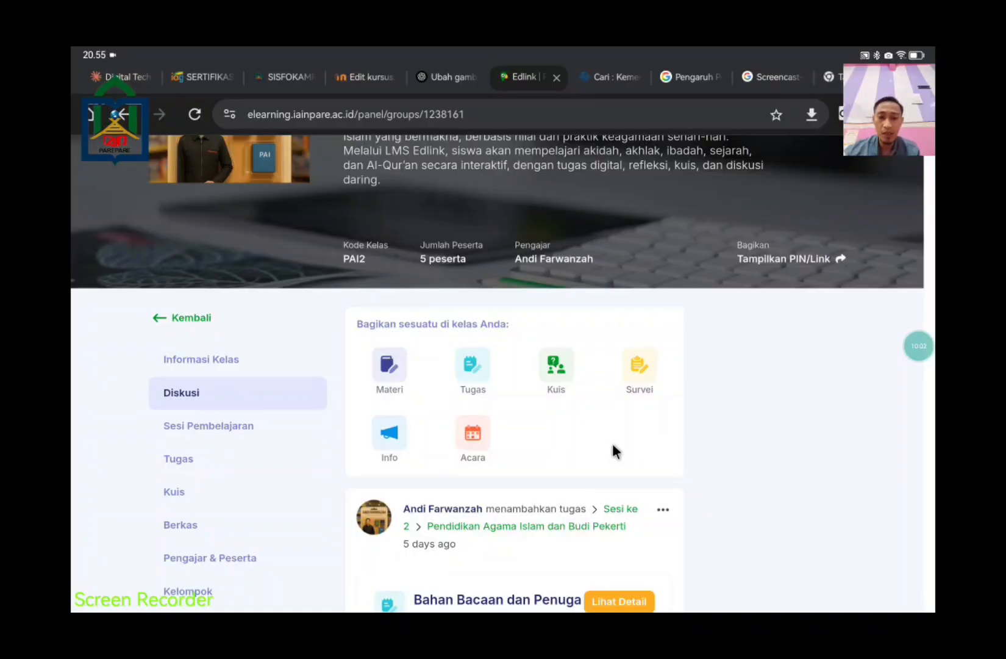
{"action": "scroll", "coordinate": [612, 443], "scroll_direction": "down", "scroll_amount": 5}
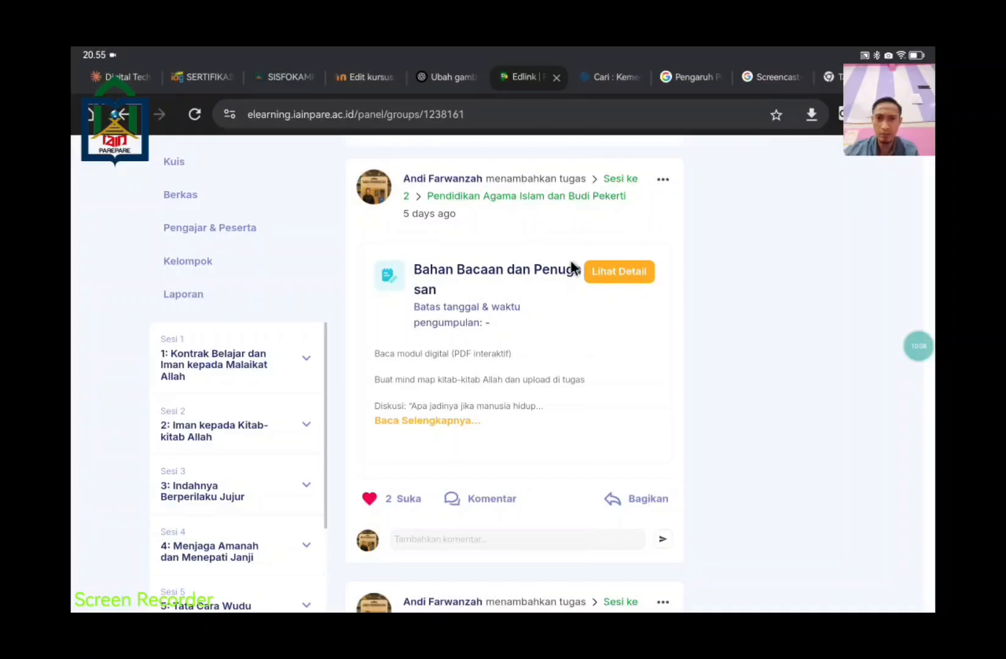
{"action": "left_click", "coordinate": [443, 537]}
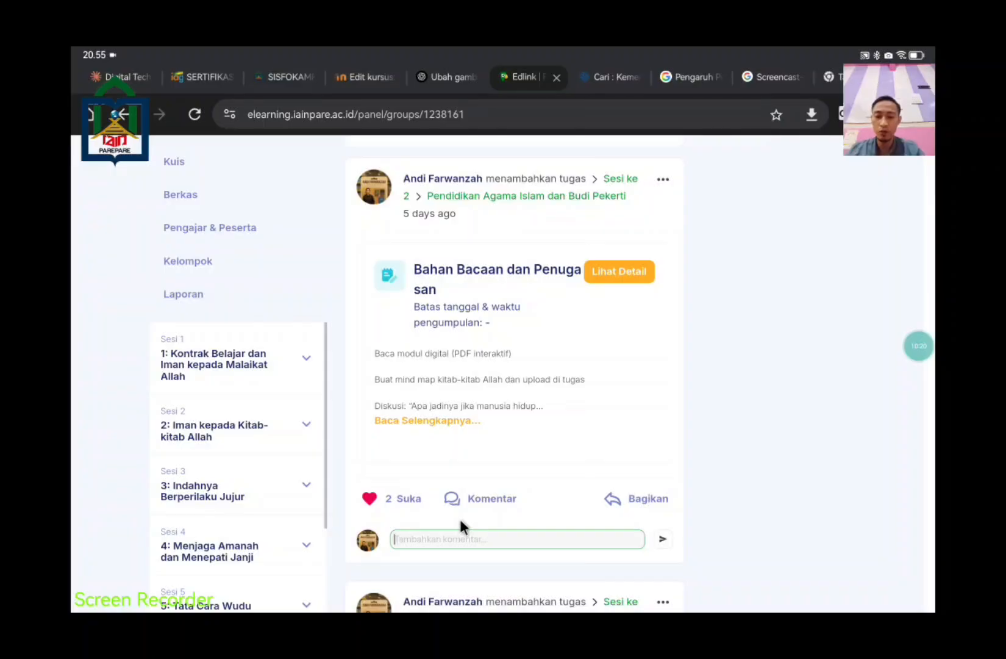
{"action": "type", "text": "Te"}
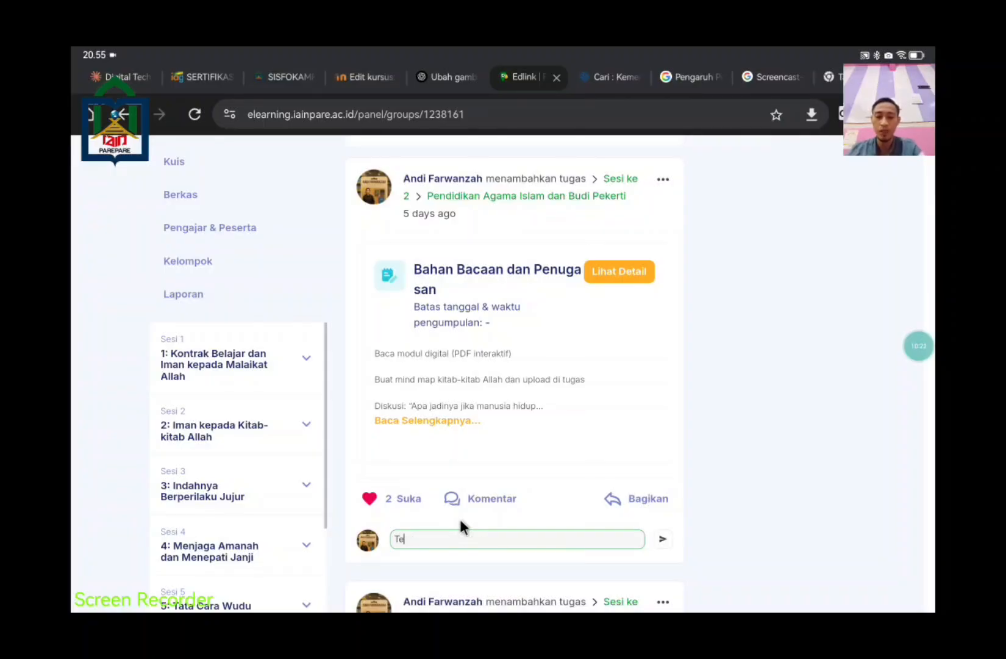
{"action": "type", "text": "ima kasih"}
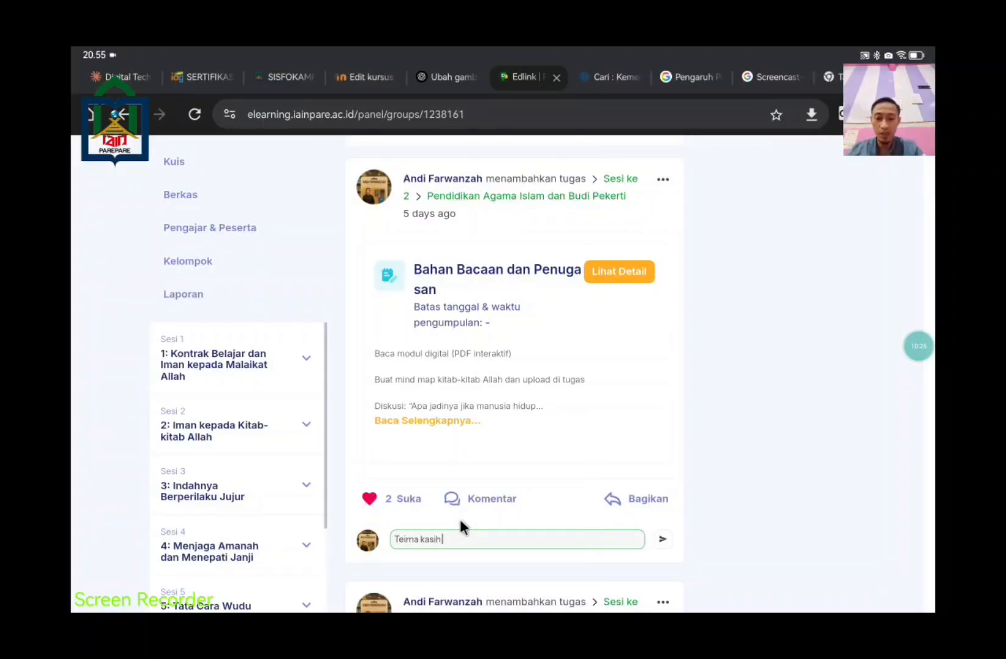
{"action": "type", "text": "k ustadz atas"}
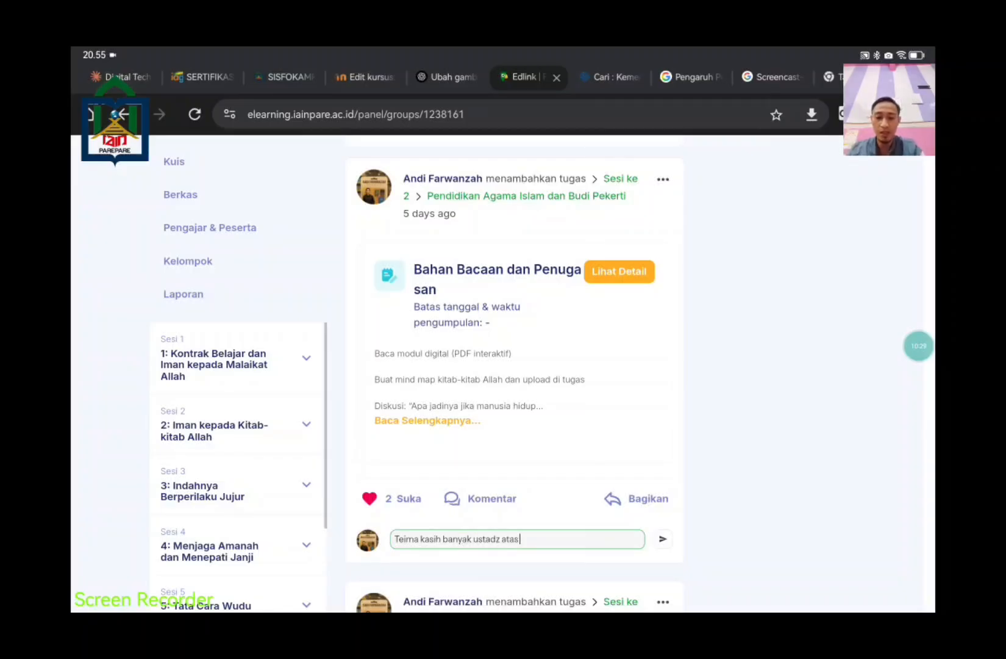
{"action": "type", "text": " materi yang t"}
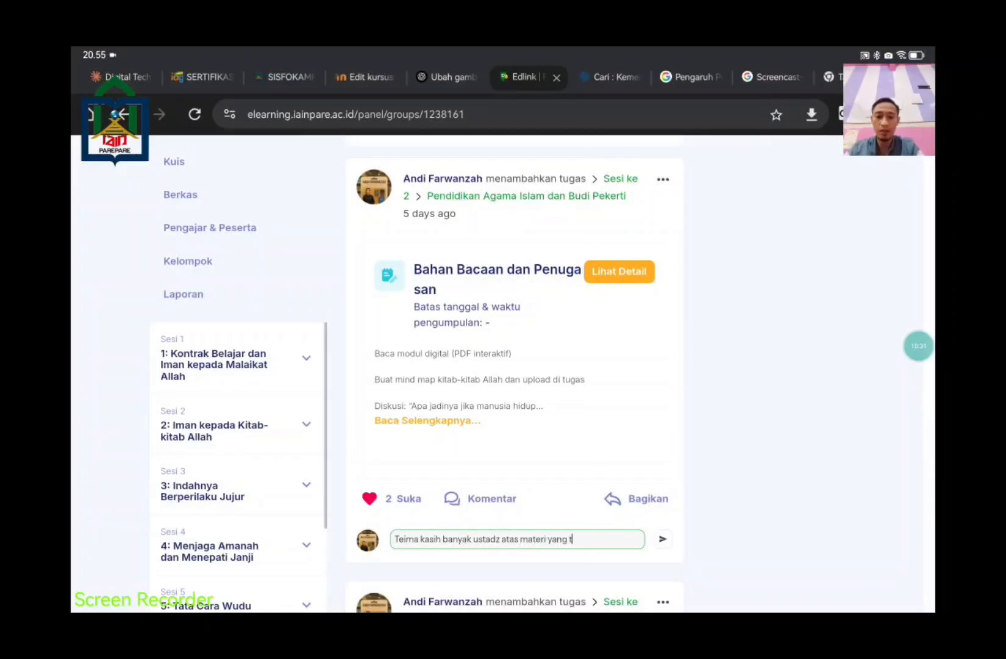
{"action": "type", "text": "elah dibagi"}
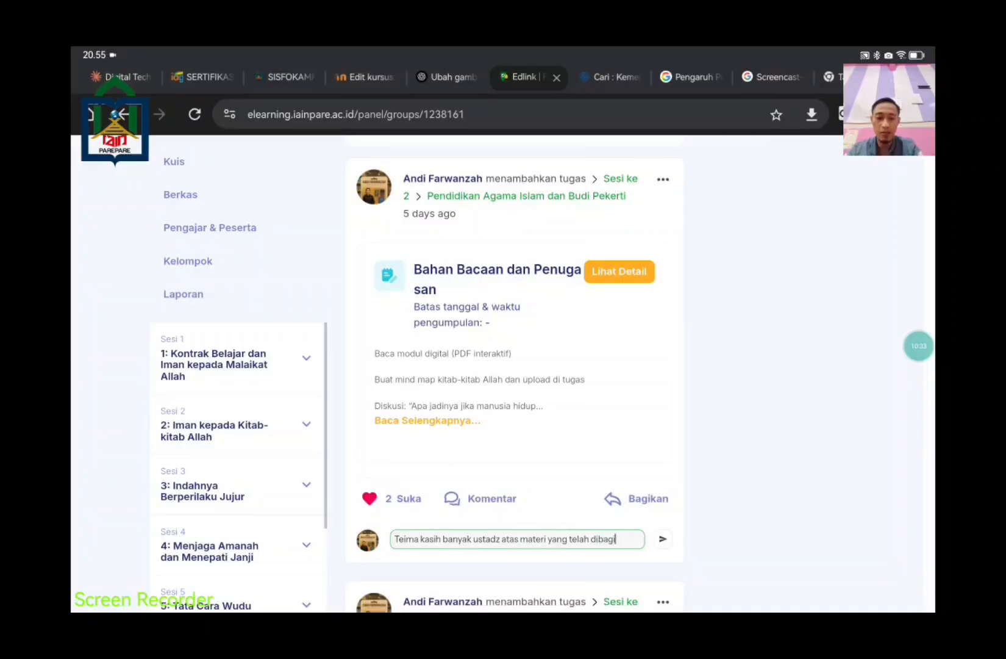
{"action": "type", "text": "kan kepada kami"}
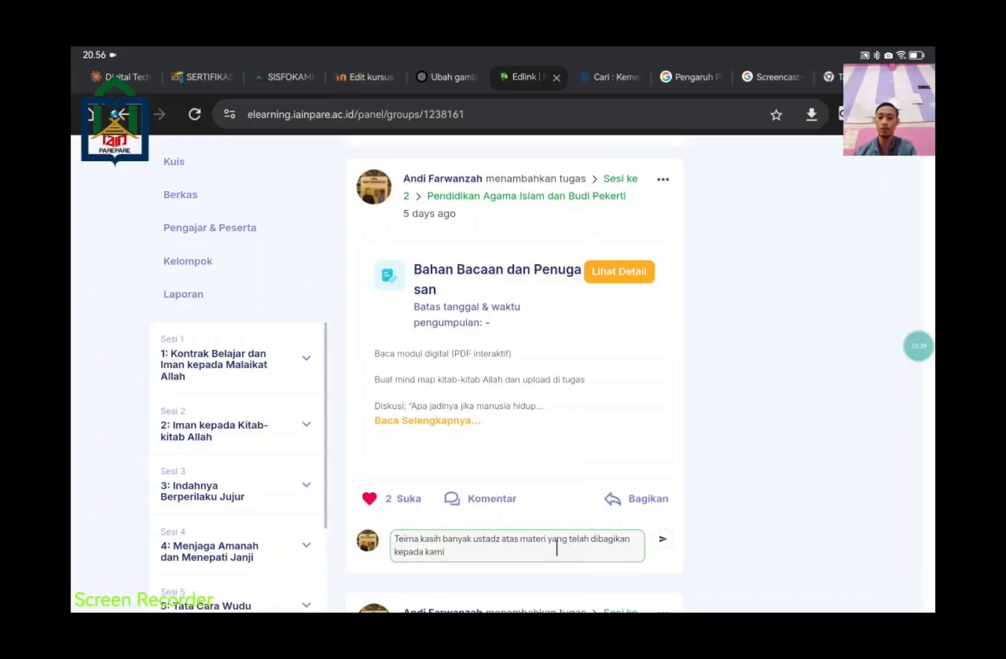
{"action": "key", "text": "ctrl+a"}
{"action": "key", "text": "BackSpace"}
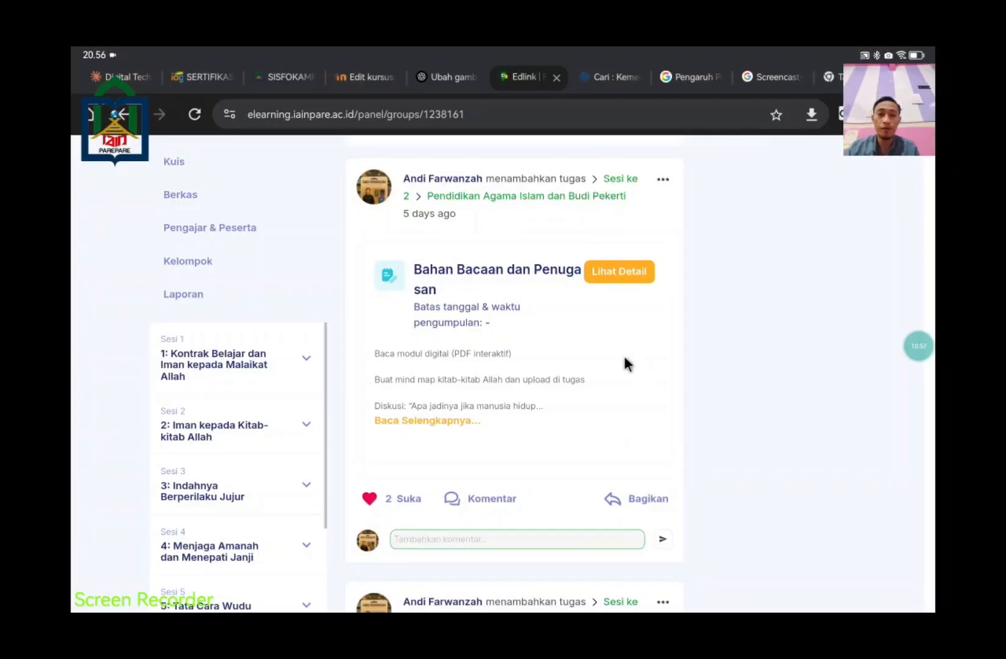
Step: Open the Tugas list and scroll through assignments such as 'Bahan Bacaan dan Penugasan'
{"action": "scroll", "coordinate": [541, 423], "scroll_direction": "down", "scroll_amount": 4}
{"action": "scroll", "coordinate": [563, 424], "scroll_direction": "up", "scroll_amount": 10}
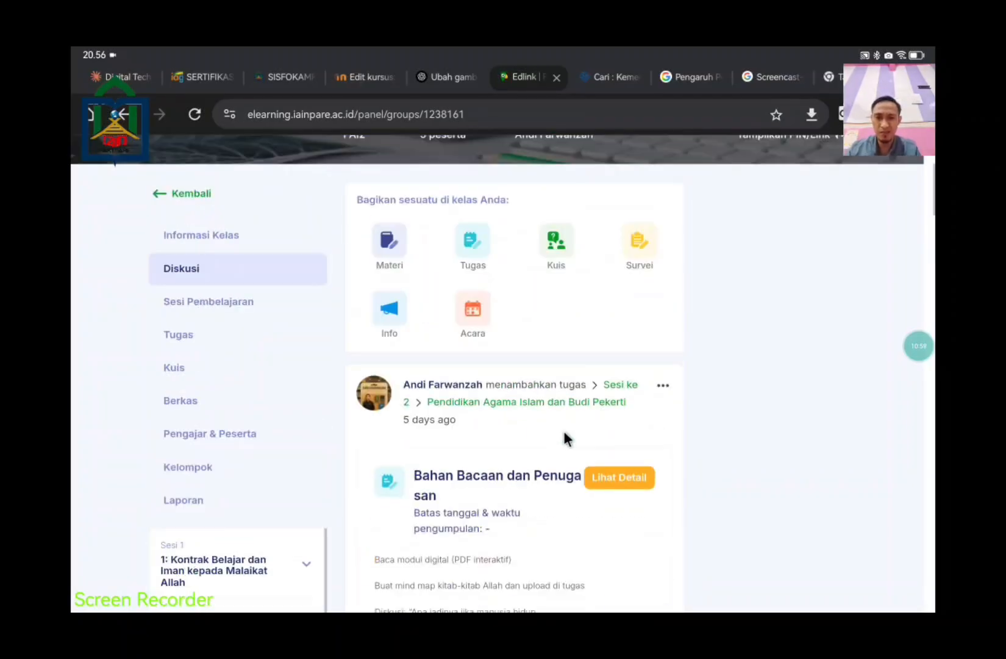
{"action": "scroll", "coordinate": [497, 415], "scroll_direction": "down", "scroll_amount": 2}
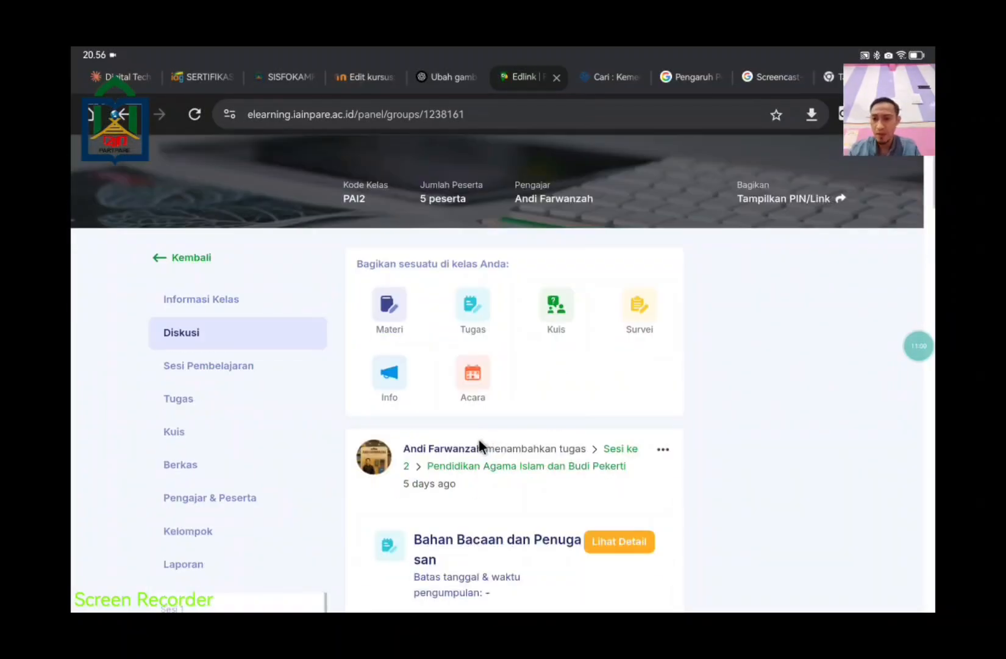
{"action": "left_click", "coordinate": [184, 399]}
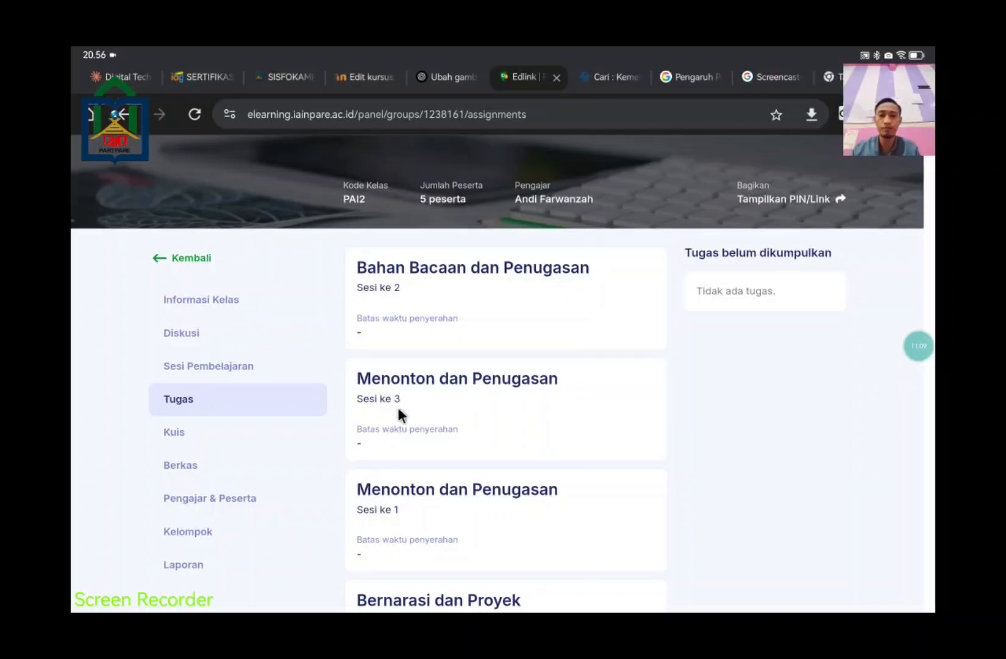
{"action": "scroll", "coordinate": [602, 406], "scroll_direction": "down", "scroll_amount": 3}
{"action": "scroll", "coordinate": [601, 415], "scroll_direction": "up", "scroll_amount": 6}
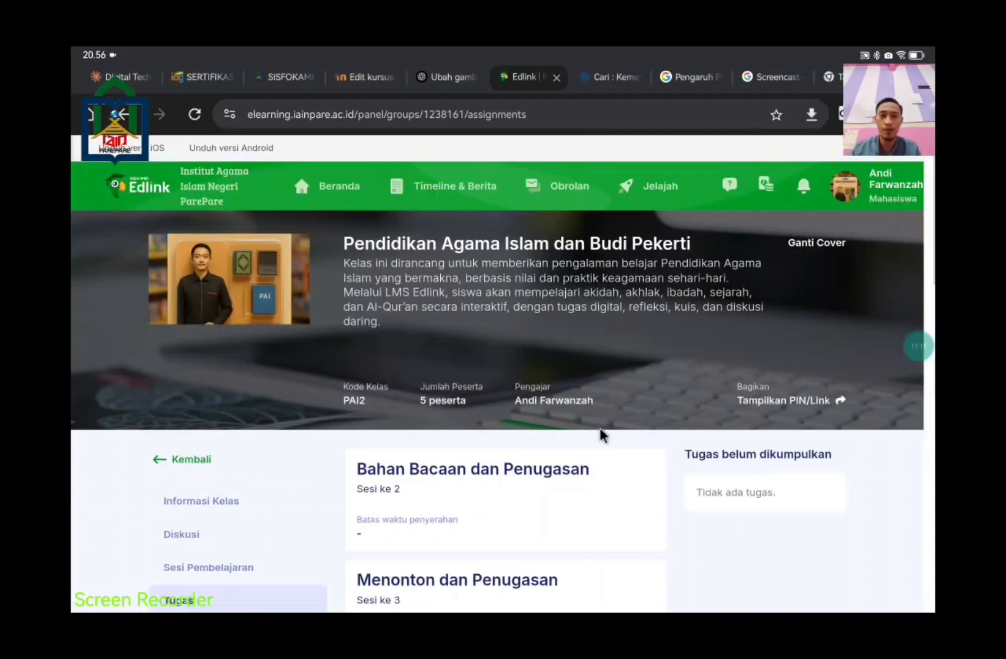
{"action": "scroll", "coordinate": [602, 442], "scroll_direction": "down", "scroll_amount": 2}
{"action": "scroll", "coordinate": [532, 402], "scroll_direction": "down", "scroll_amount": 1}
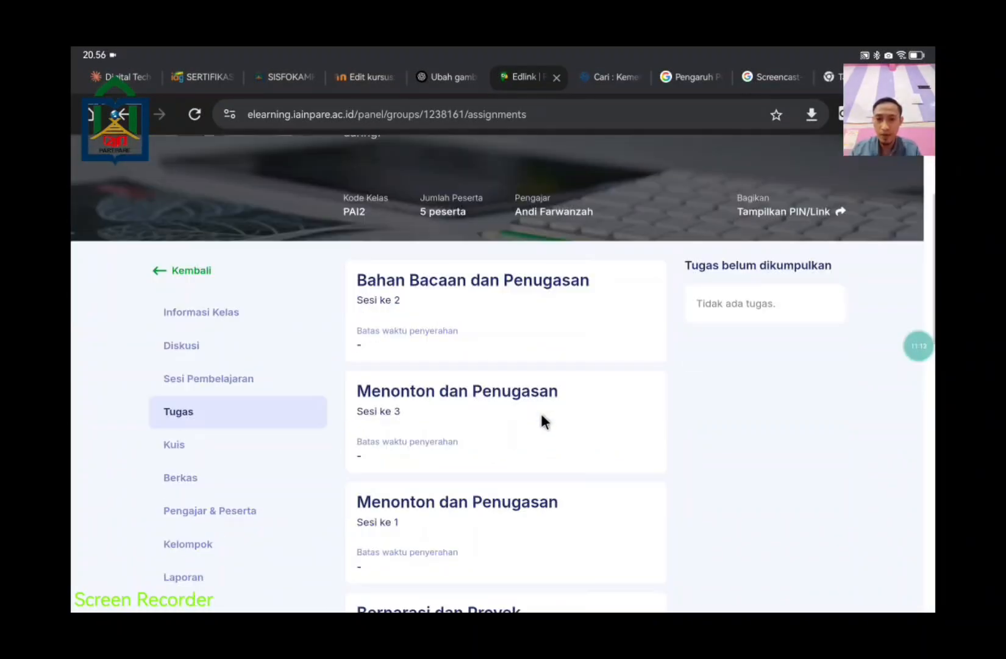
Step: Open the 'Bahan Bacaan dan Penugasan' assignment and read through its Sesi 2 details
{"action": "left_click", "coordinate": [519, 276]}
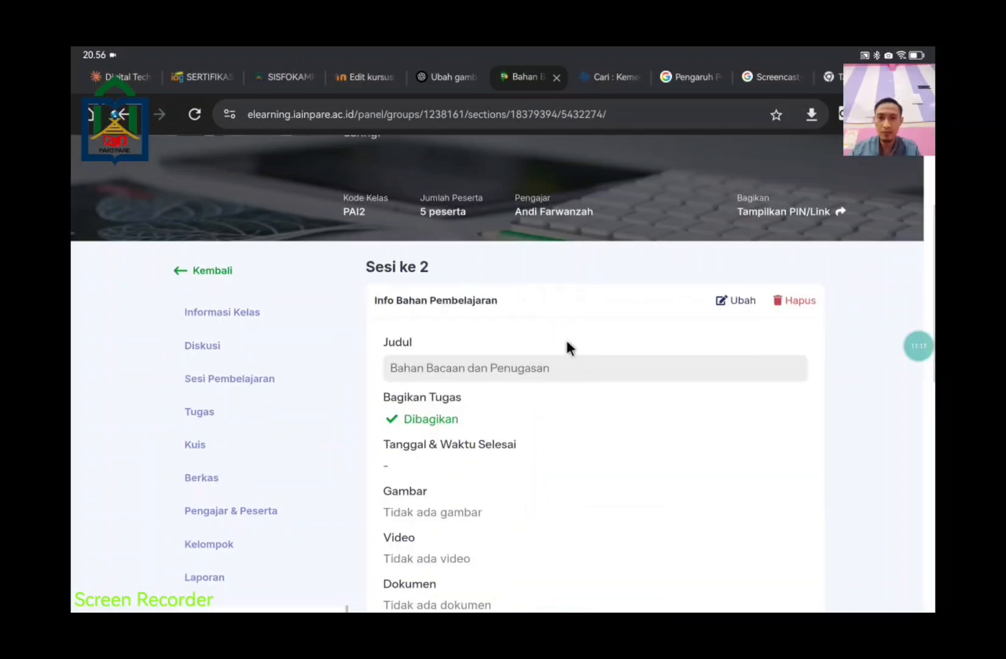
{"action": "scroll", "coordinate": [683, 418], "scroll_direction": "down", "scroll_amount": 2}
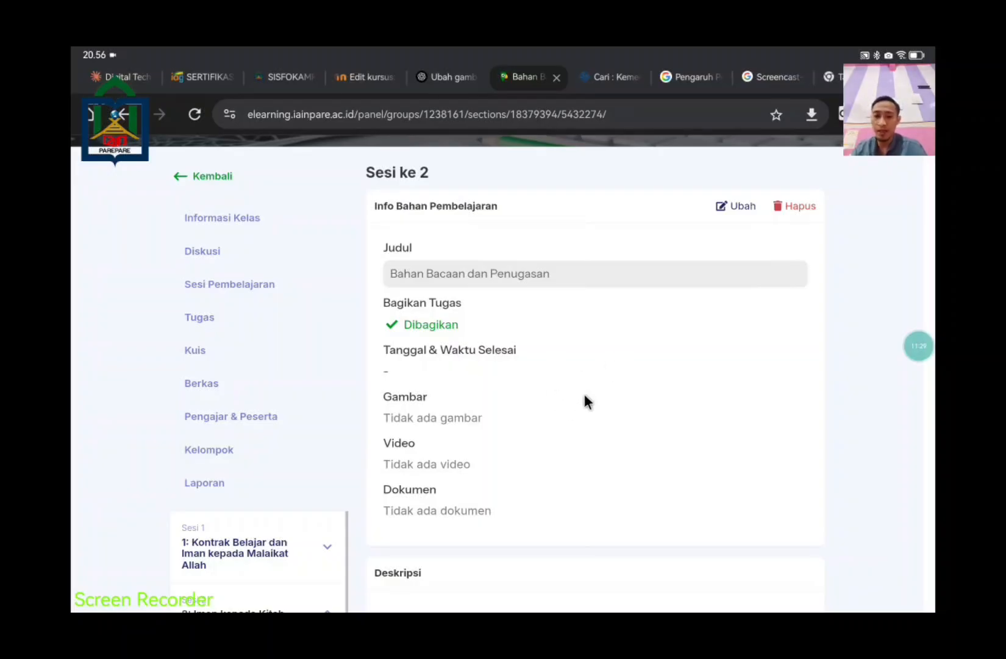
{"action": "scroll", "coordinate": [584, 400], "scroll_direction": "down", "scroll_amount": 2}
{"action": "scroll", "coordinate": [557, 352], "scroll_direction": "down", "scroll_amount": 3}
{"action": "scroll", "coordinate": [556, 349], "scroll_direction": "down", "scroll_amount": 4}
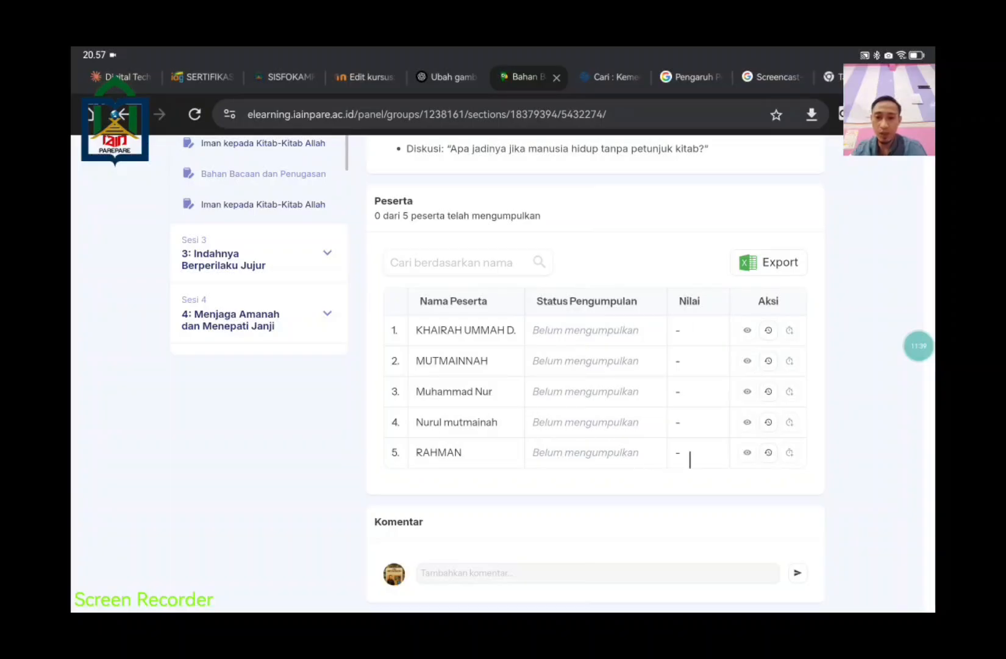
{"action": "scroll", "coordinate": [702, 459], "scroll_direction": "up", "scroll_amount": 6}
{"action": "scroll", "coordinate": [703, 468], "scroll_direction": "up", "scroll_amount": 3}
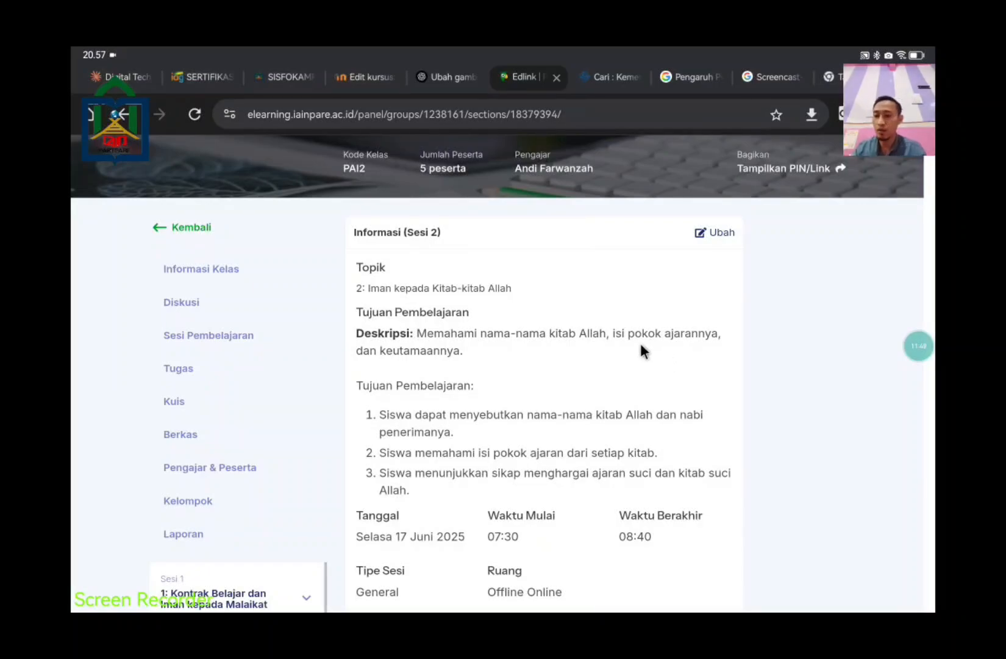
Step: Scroll the Sesi 2 page, then go back to the sessions list and locate session 7 UTS
{"action": "scroll", "coordinate": [612, 476], "scroll_direction": "down", "scroll_amount": 8}
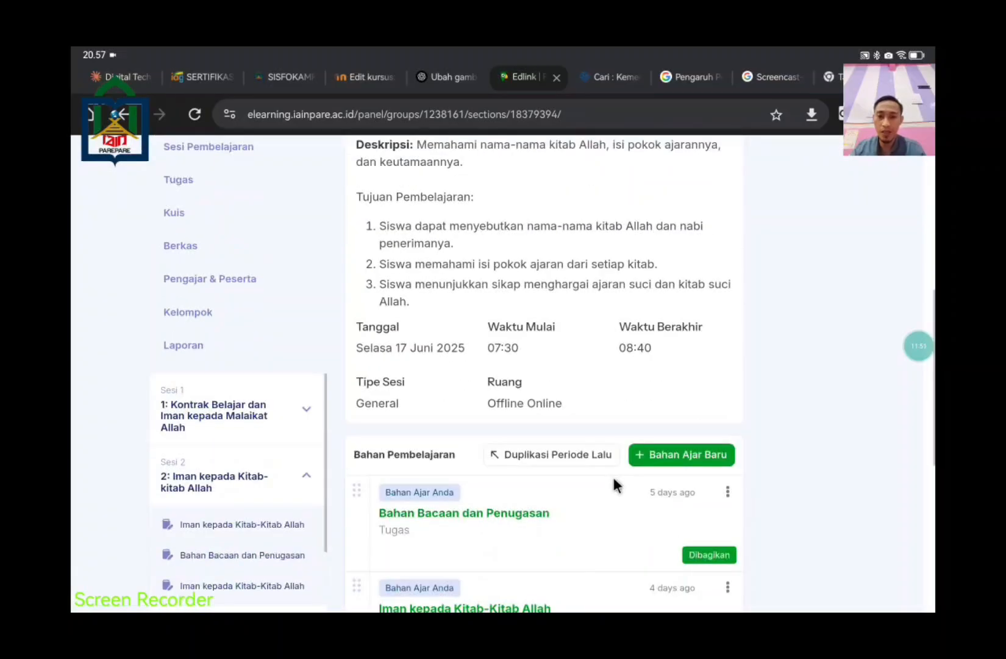
{"action": "scroll", "coordinate": [613, 477], "scroll_direction": "up", "scroll_amount": 5}
{"action": "scroll", "coordinate": [613, 477], "scroll_direction": "down", "scroll_amount": 5}
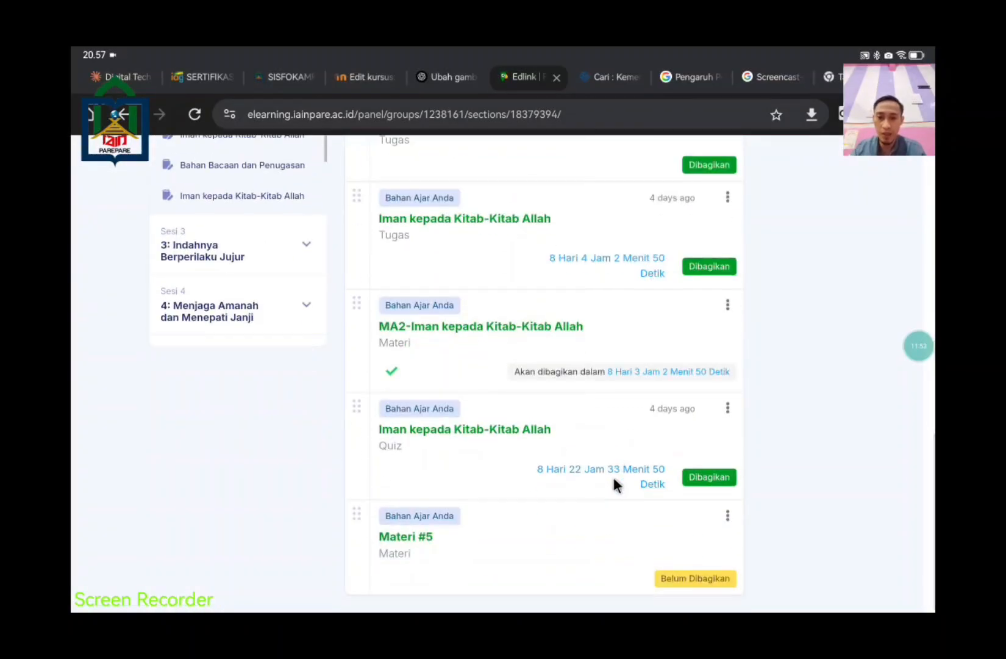
{"action": "scroll", "coordinate": [613, 476], "scroll_direction": "up", "scroll_amount": 10}
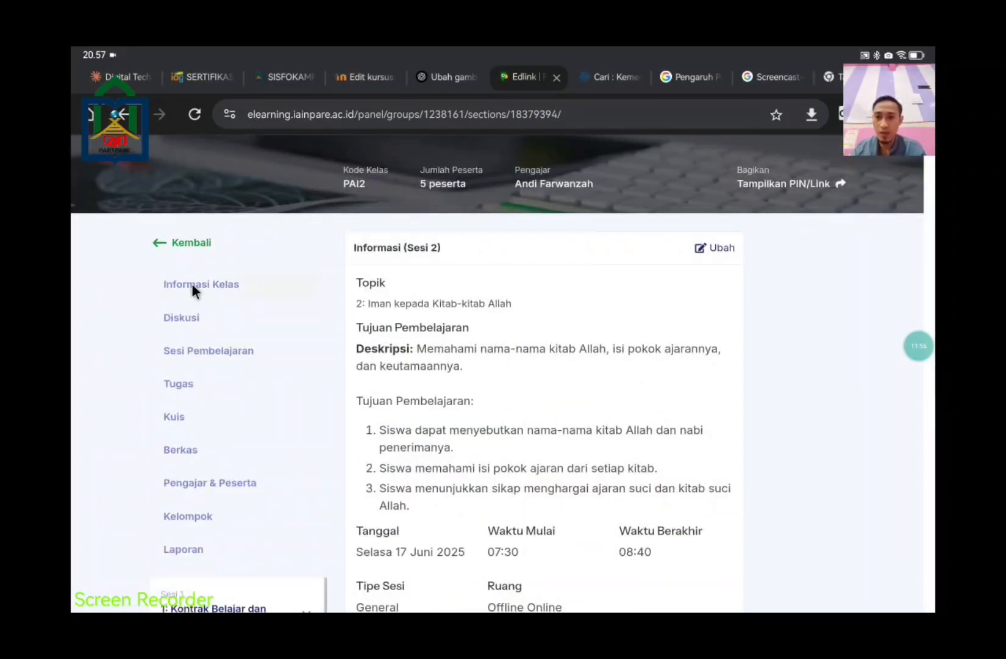
{"action": "scroll", "coordinate": [538, 432], "scroll_direction": "down", "scroll_amount": 3}
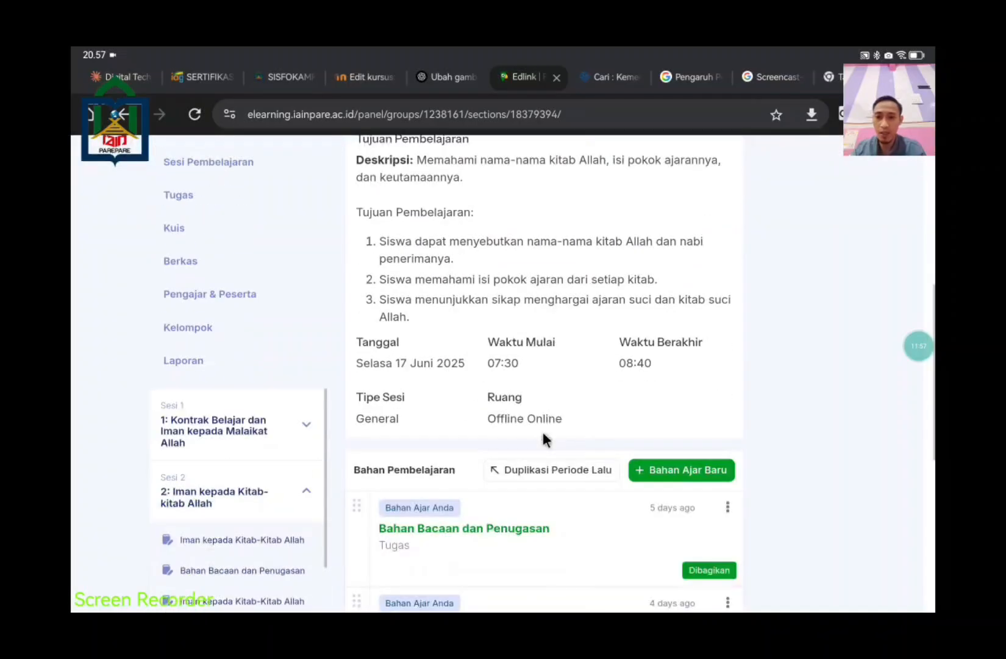
{"action": "scroll", "coordinate": [544, 439], "scroll_direction": "down", "scroll_amount": 5}
{"action": "scroll", "coordinate": [543, 438], "scroll_direction": "up", "scroll_amount": 7}
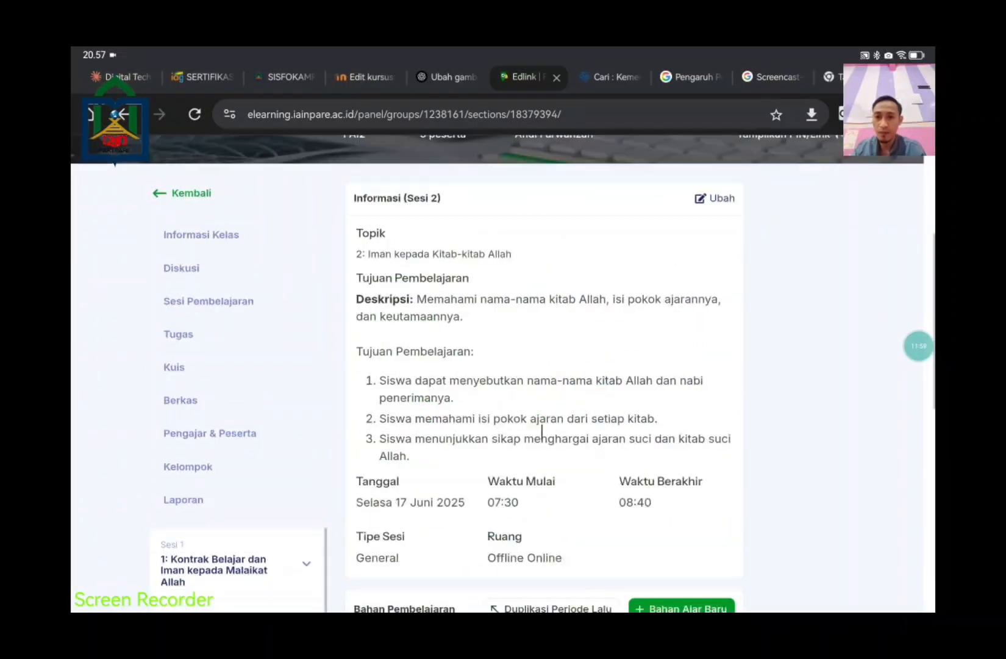
{"action": "left_click", "coordinate": [191, 193]}
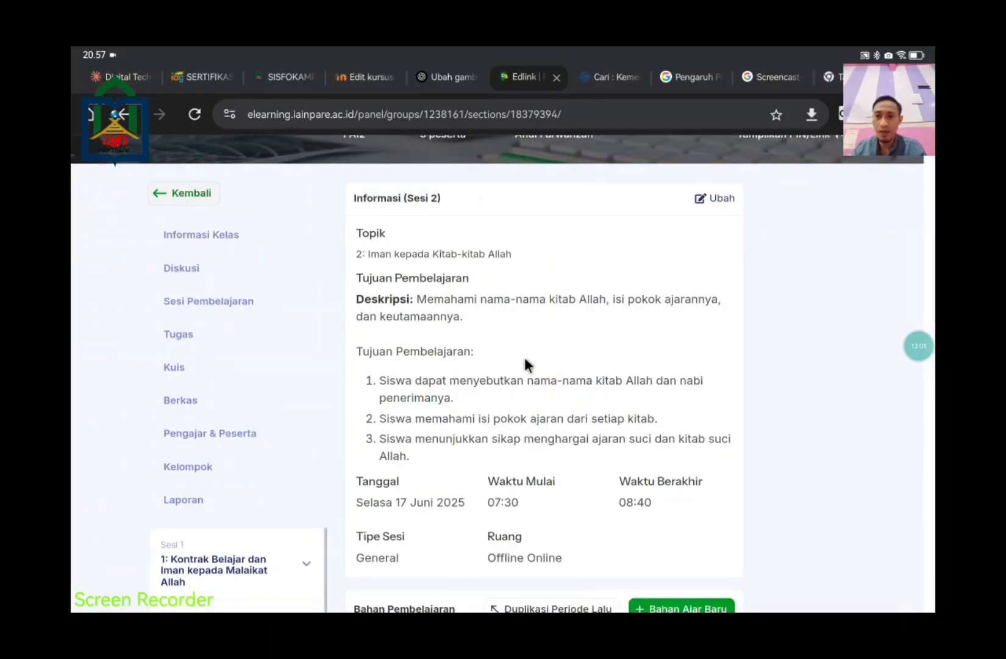
{"action": "scroll", "coordinate": [540, 373], "scroll_direction": "down", "scroll_amount": 15}
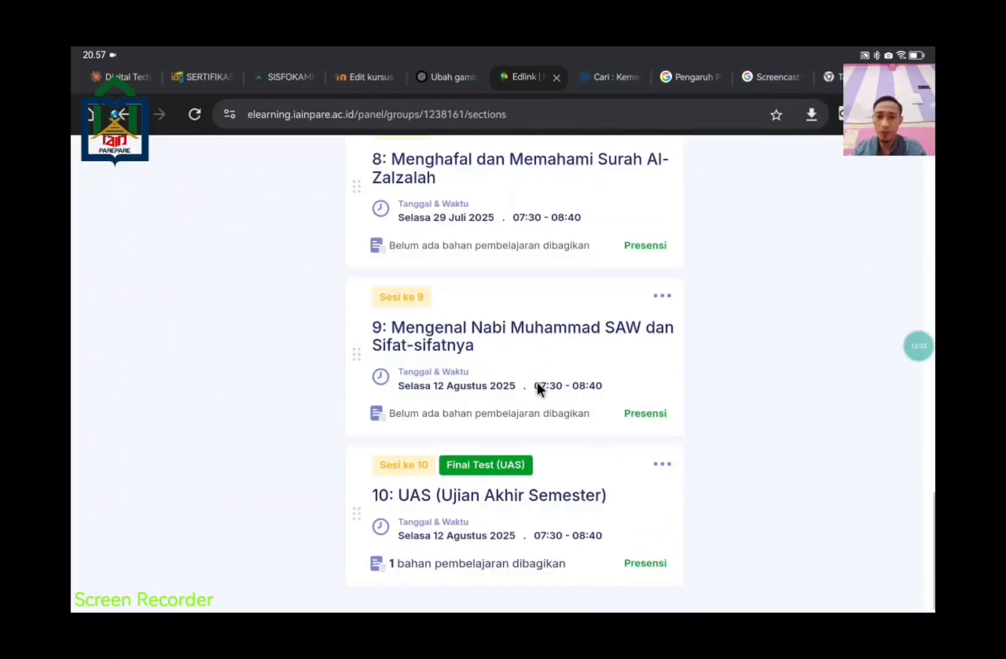
{"action": "scroll", "coordinate": [536, 383], "scroll_direction": "up", "scroll_amount": 5}
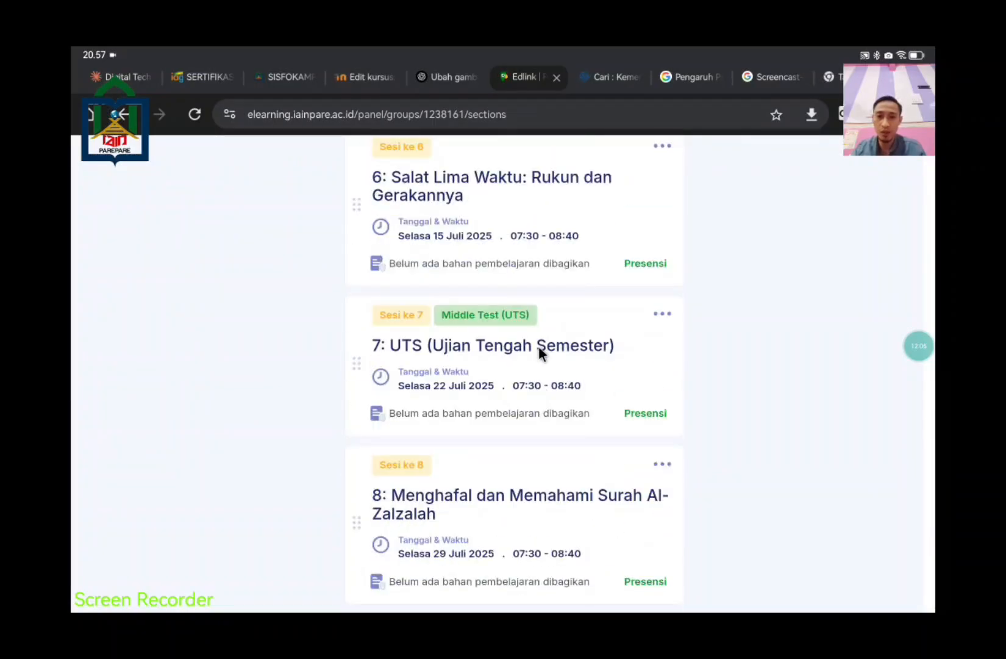
{"action": "left_click", "coordinate": [539, 344]}
{"action": "scroll", "coordinate": [557, 366], "scroll_direction": "down", "scroll_amount": 5}
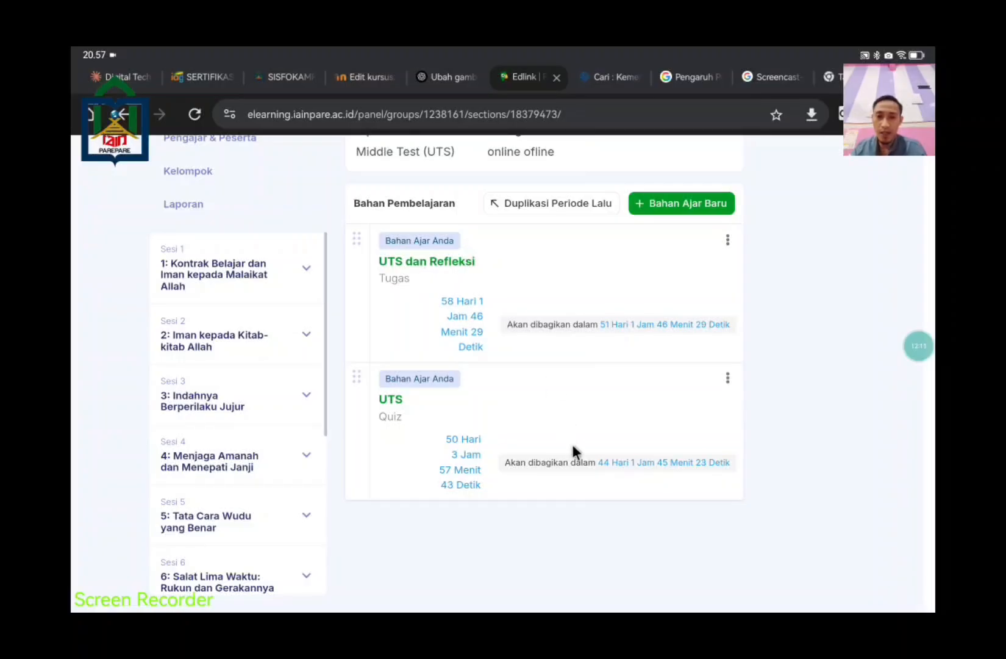
{"action": "left_click", "coordinate": [519, 432]}
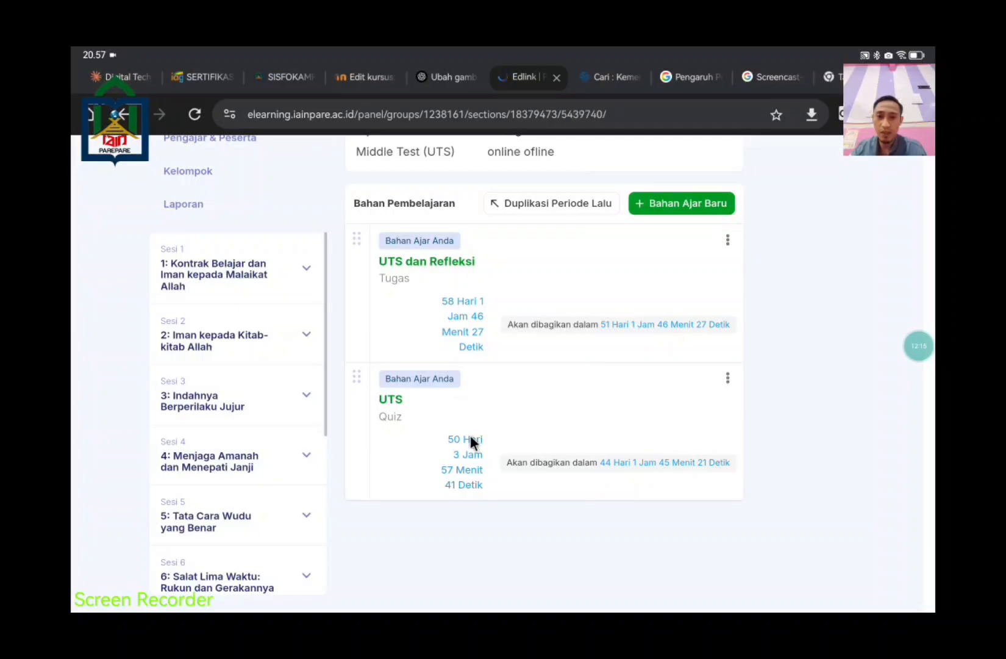
{"action": "scroll", "coordinate": [469, 380], "scroll_direction": "up", "scroll_amount": 2}
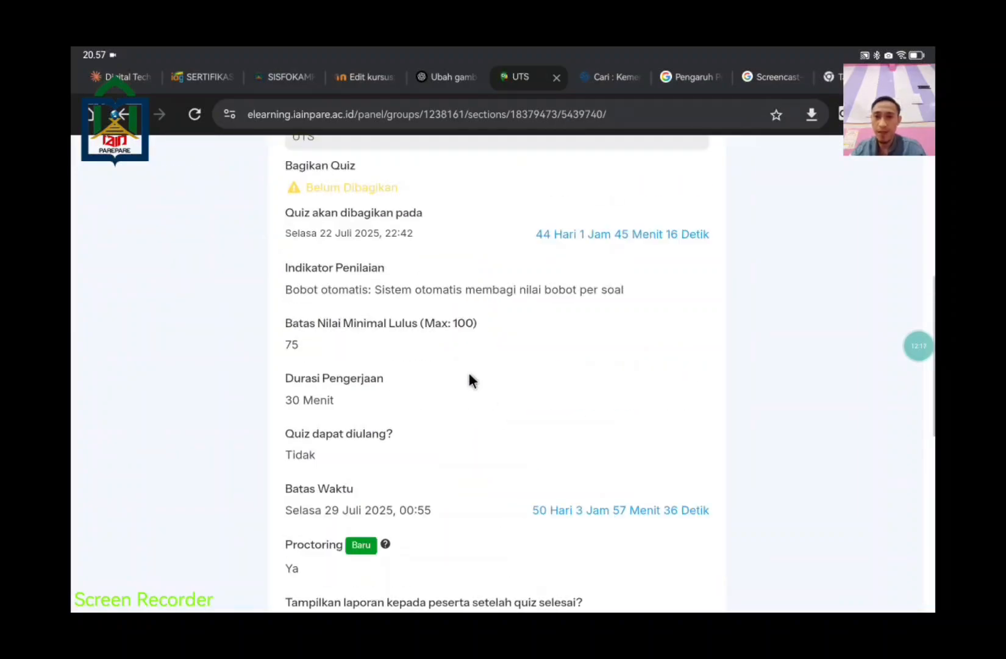
{"action": "scroll", "coordinate": [469, 380], "scroll_direction": "up", "scroll_amount": 2}
{"action": "scroll", "coordinate": [572, 386], "scroll_direction": "down", "scroll_amount": 10}
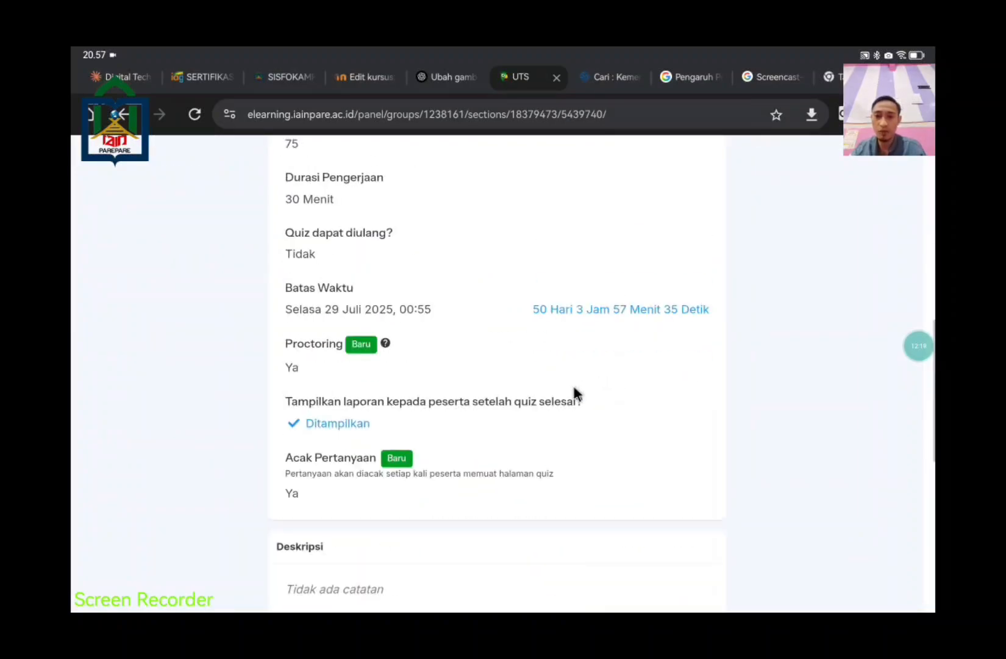
{"action": "scroll", "coordinate": [458, 366], "scroll_direction": "down", "scroll_amount": 1}
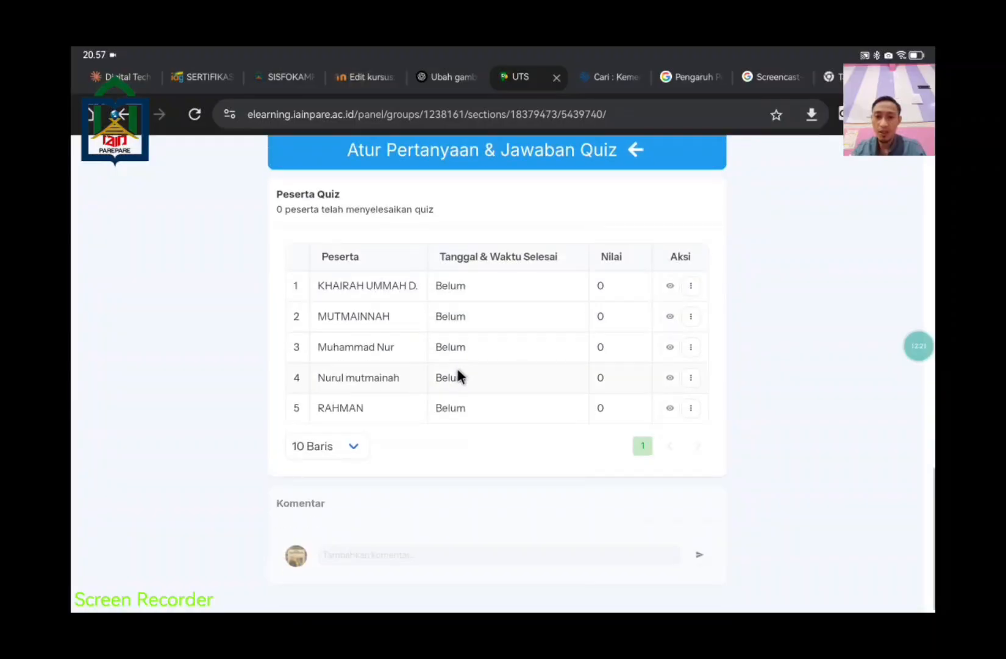
{"action": "scroll", "coordinate": [459, 383], "scroll_direction": "up", "scroll_amount": 3}
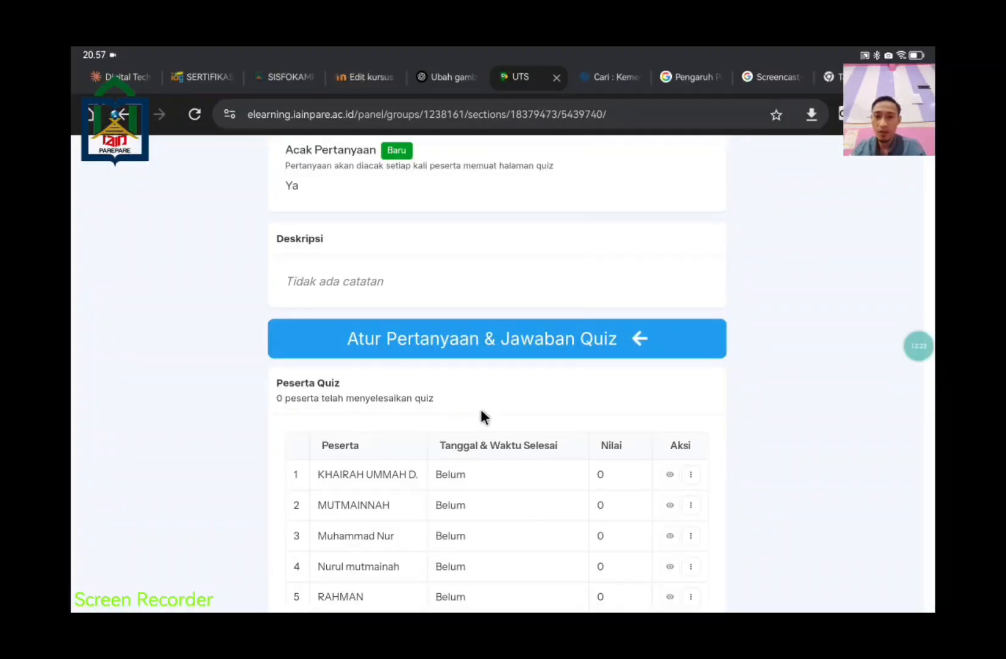
{"action": "scroll", "coordinate": [481, 415], "scroll_direction": "up", "scroll_amount": 3}
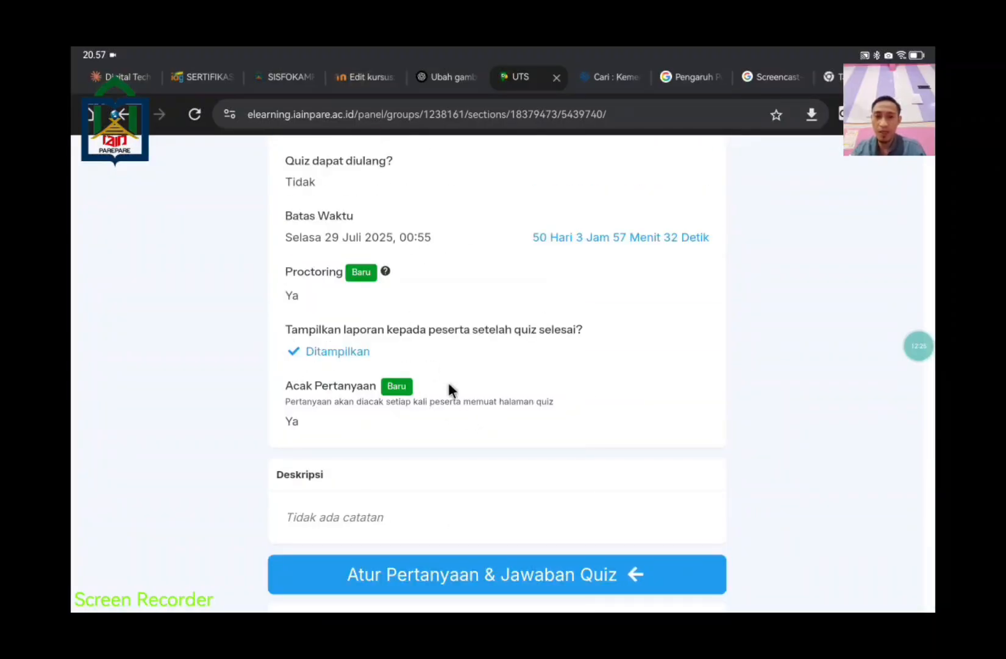
{"action": "scroll", "coordinate": [582, 385], "scroll_direction": "up", "scroll_amount": 4}
{"action": "scroll", "coordinate": [567, 348], "scroll_direction": "up", "scroll_amount": 3}
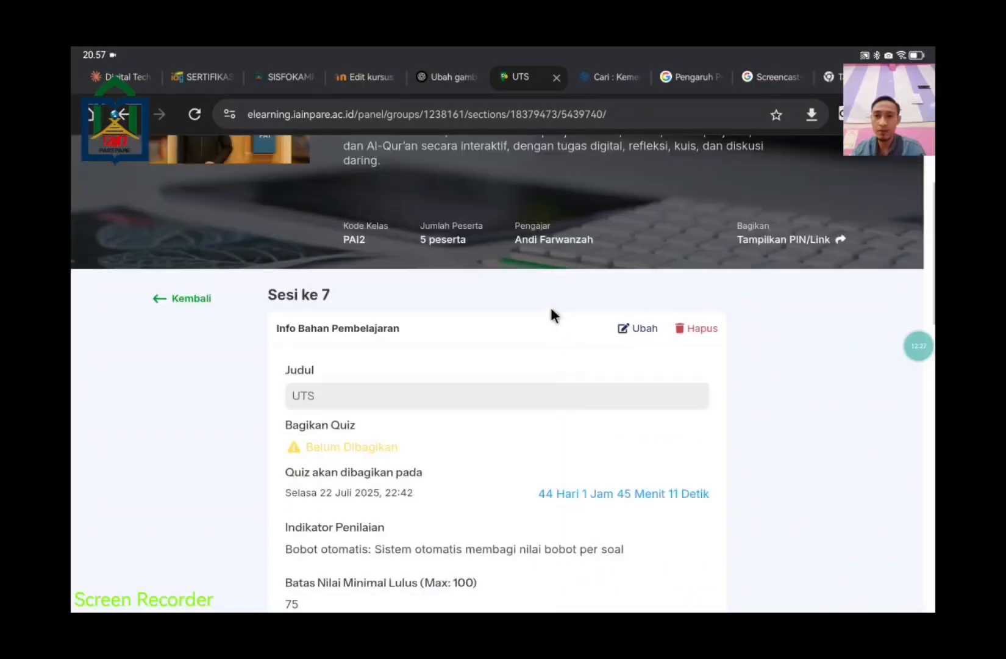
Step: Return to Sesi 7 and review its 'UTS dan Refleksi' Tugas and 'UTS' Quiz materials
{"action": "left_click", "coordinate": [185, 299]}
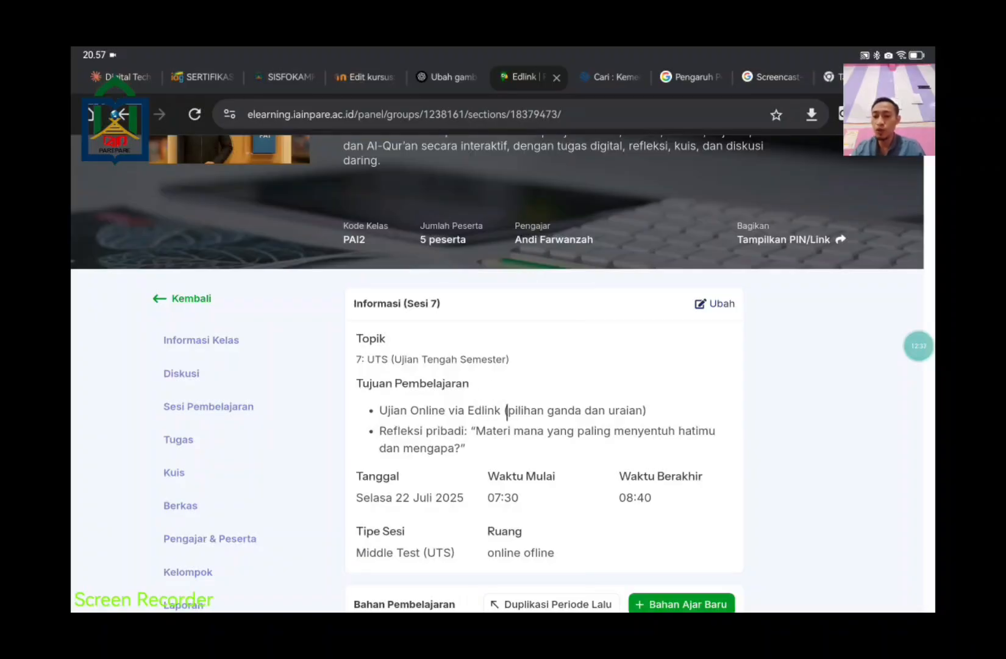
{"action": "scroll", "coordinate": [522, 440], "scroll_direction": "down", "scroll_amount": 2}
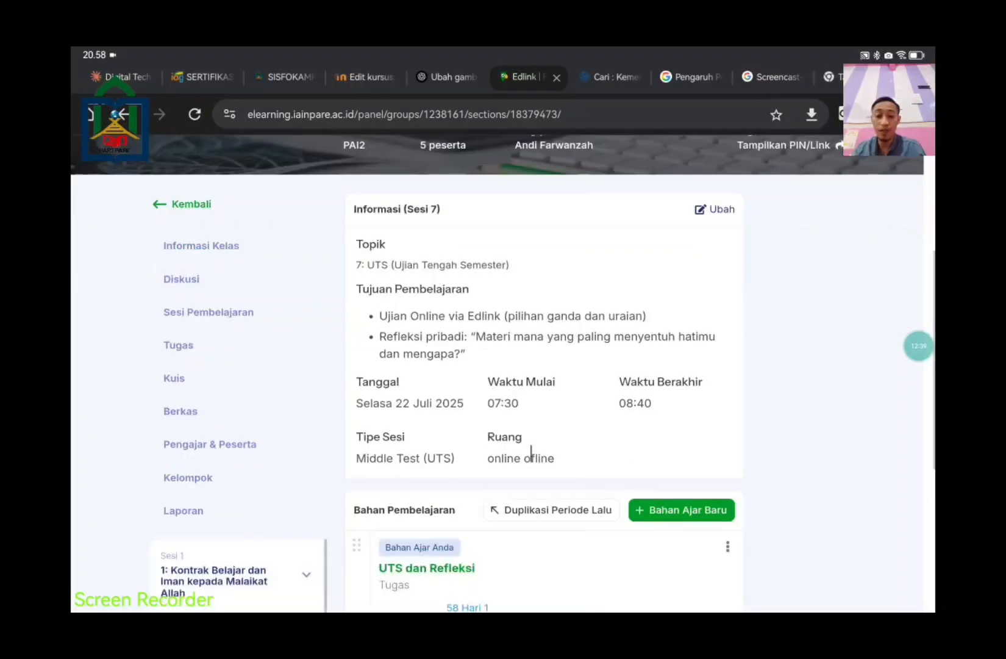
{"action": "scroll", "coordinate": [531, 453], "scroll_direction": "down", "scroll_amount": 1}
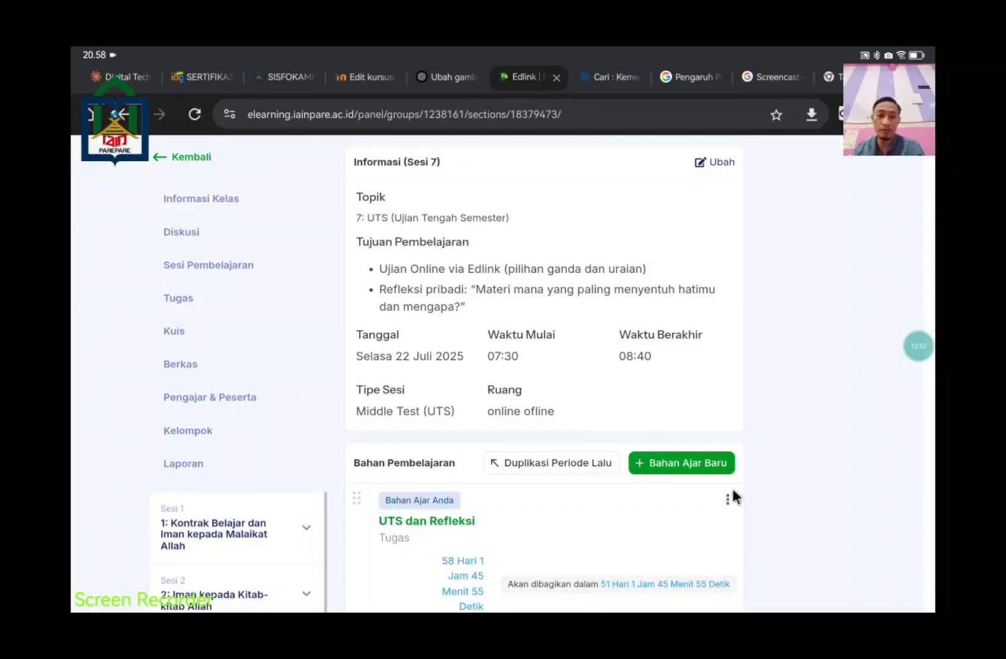
{"action": "scroll", "coordinate": [576, 473], "scroll_direction": "down", "scroll_amount": 5}
{"action": "scroll", "coordinate": [588, 472], "scroll_direction": "up", "scroll_amount": 10}
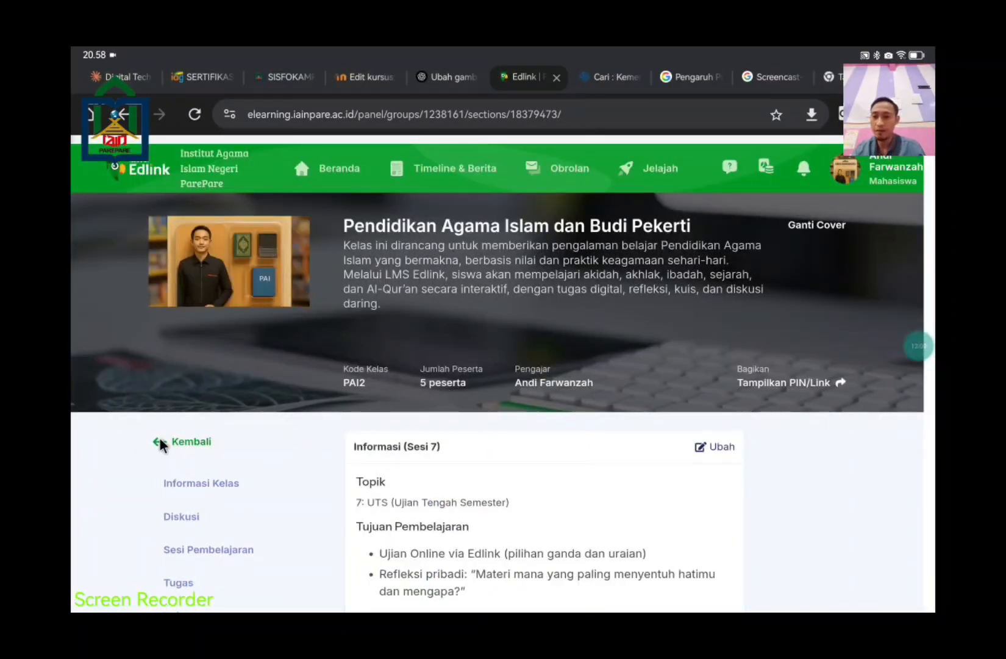
Step: Return from Sesi 7 to the PAI2 session list and open the class's Tugas section
{"action": "left_click", "coordinate": [162, 441]}
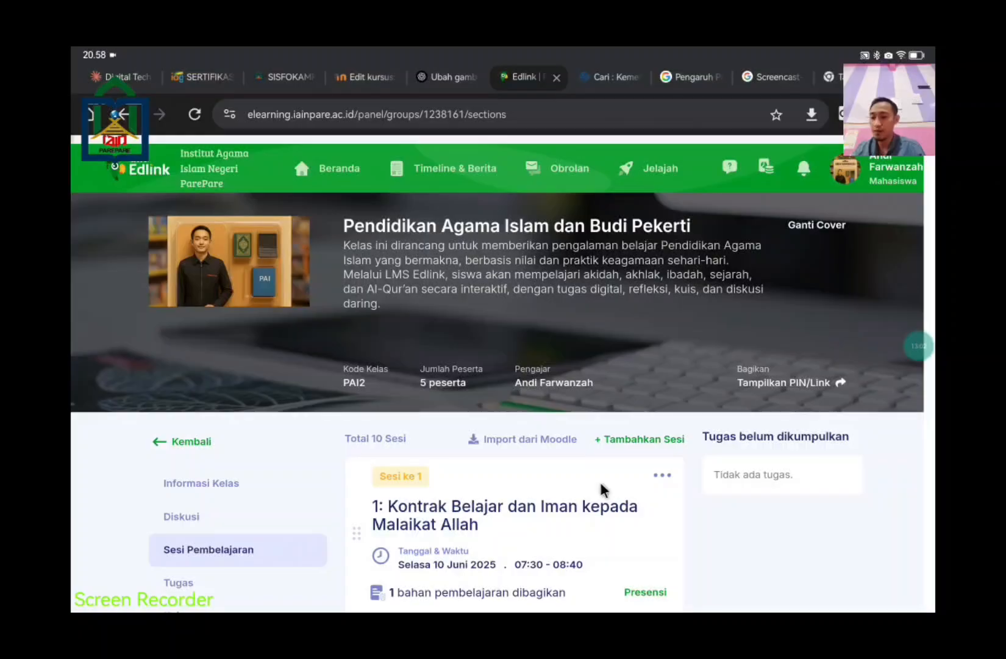
{"action": "scroll", "coordinate": [631, 436], "scroll_direction": "down", "scroll_amount": 1}
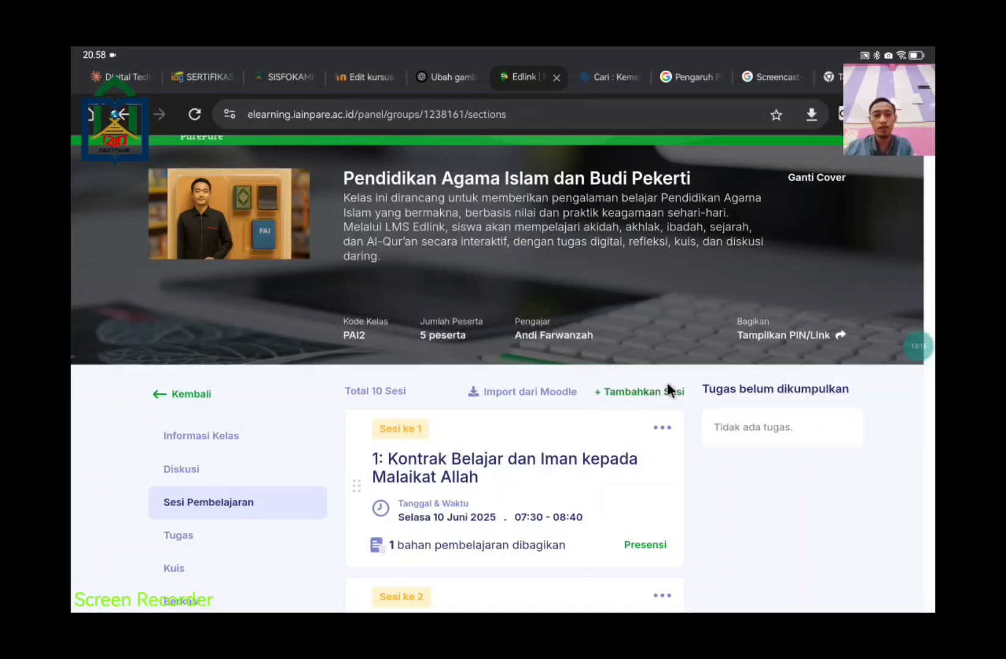
{"action": "scroll", "coordinate": [666, 384], "scroll_direction": "down", "scroll_amount": 1}
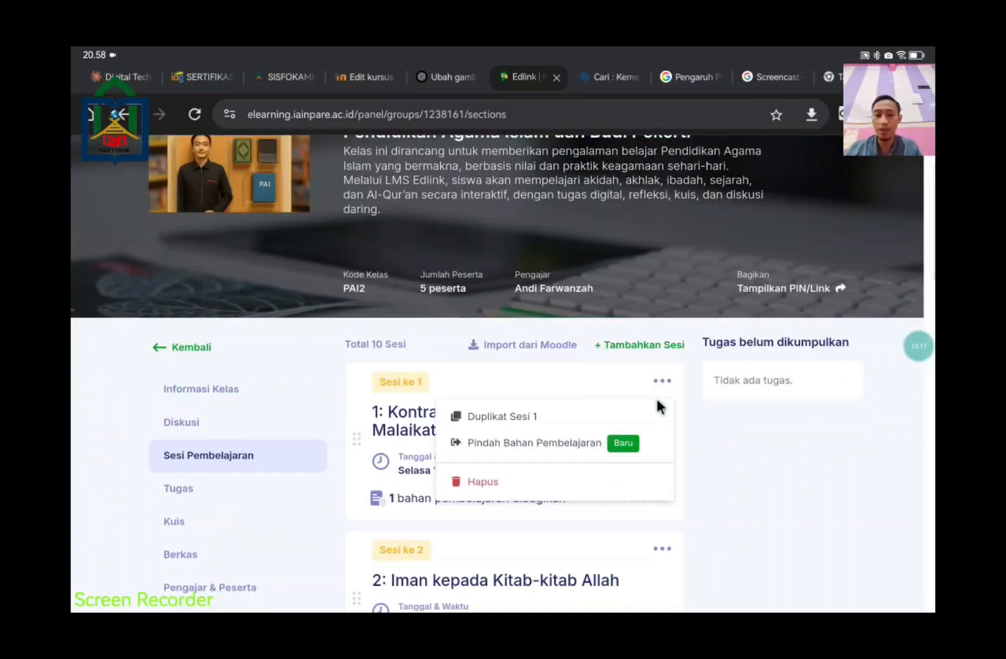
{"action": "scroll", "coordinate": [744, 469], "scroll_direction": "down", "scroll_amount": 2}
{"action": "scroll", "coordinate": [706, 473], "scroll_direction": "down", "scroll_amount": 1}
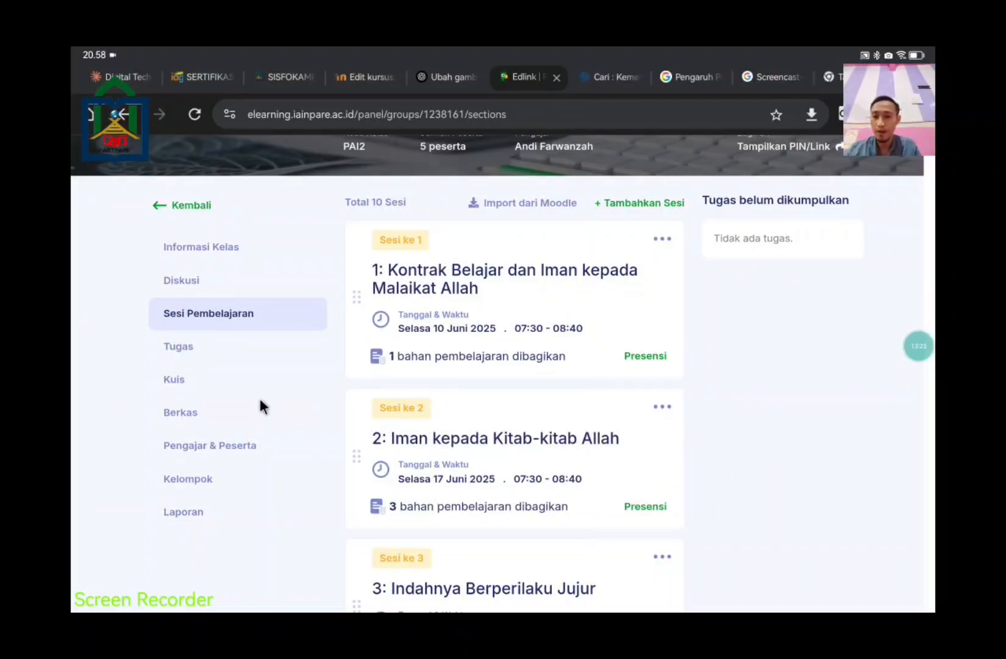
{"action": "left_click", "coordinate": [171, 343]}
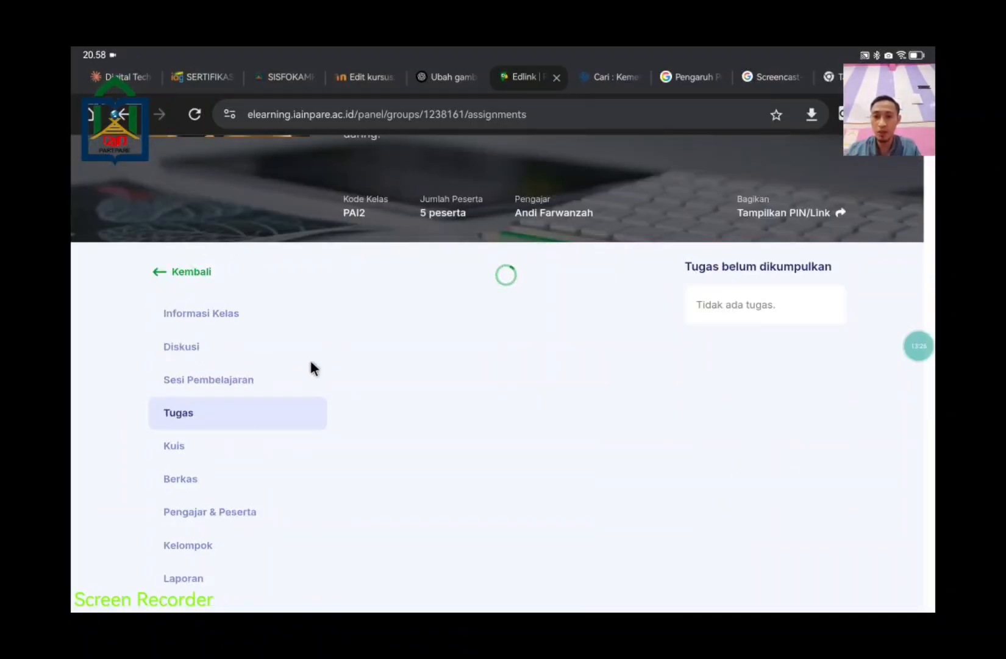
Step: Open the Sesi 2 assignment 'Bahan Bacaan dan Penugasan' from the Tugas list
{"action": "scroll", "coordinate": [577, 434], "scroll_direction": "down", "scroll_amount": 5}
{"action": "scroll", "coordinate": [576, 436], "scroll_direction": "up", "scroll_amount": 15}
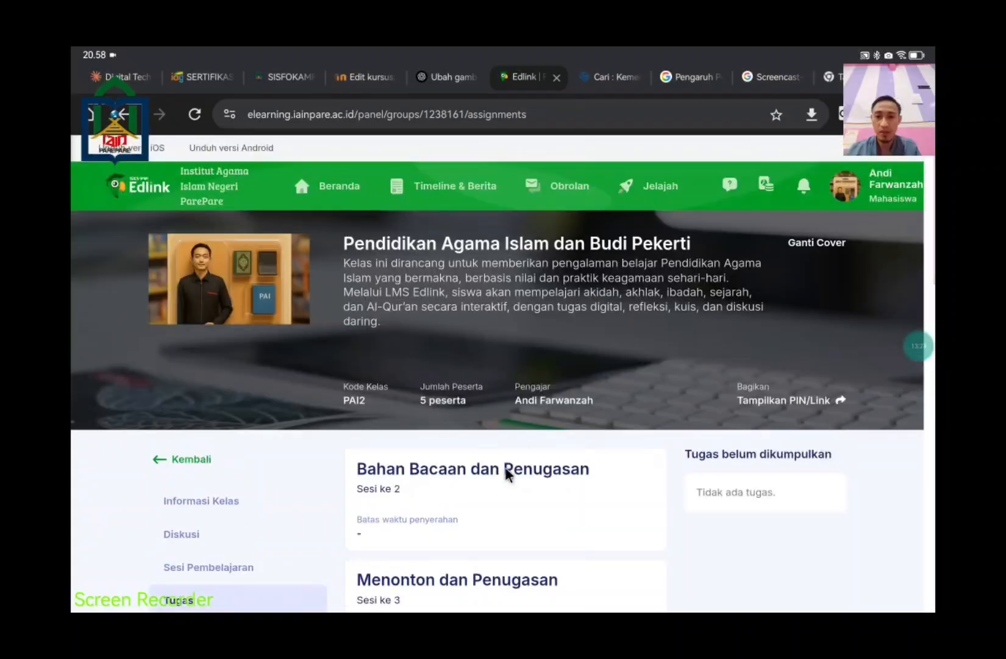
{"action": "scroll", "coordinate": [505, 466], "scroll_direction": "down", "scroll_amount": 2}
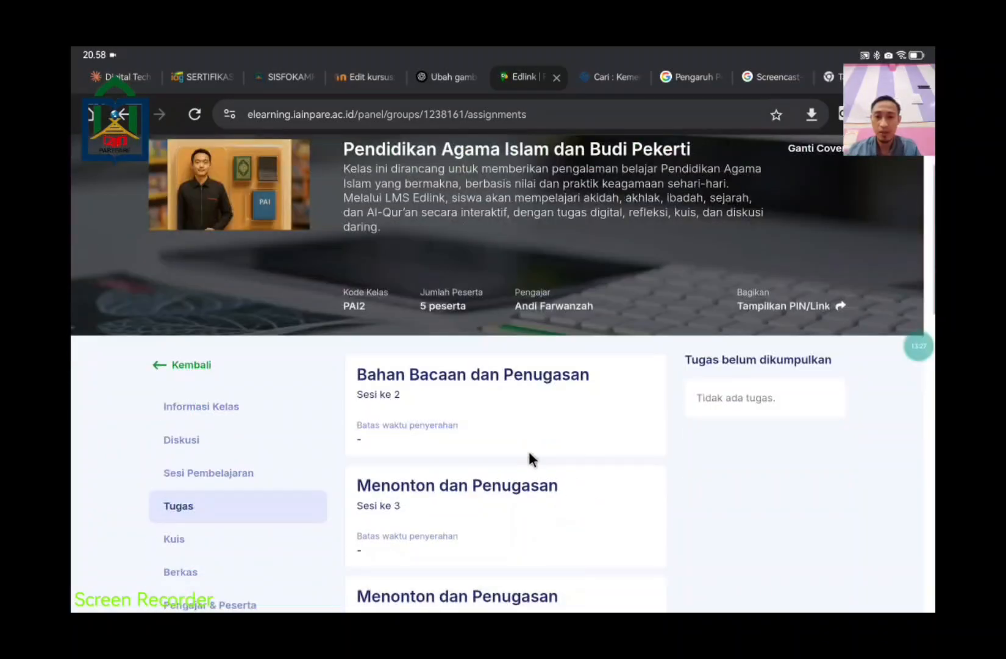
{"action": "left_click", "coordinate": [527, 390]}
Step: Review the assignment details: shared, no deadline, 0 of 5 participants submitted
{"action": "scroll", "coordinate": [501, 385], "scroll_direction": "down", "scroll_amount": 5}
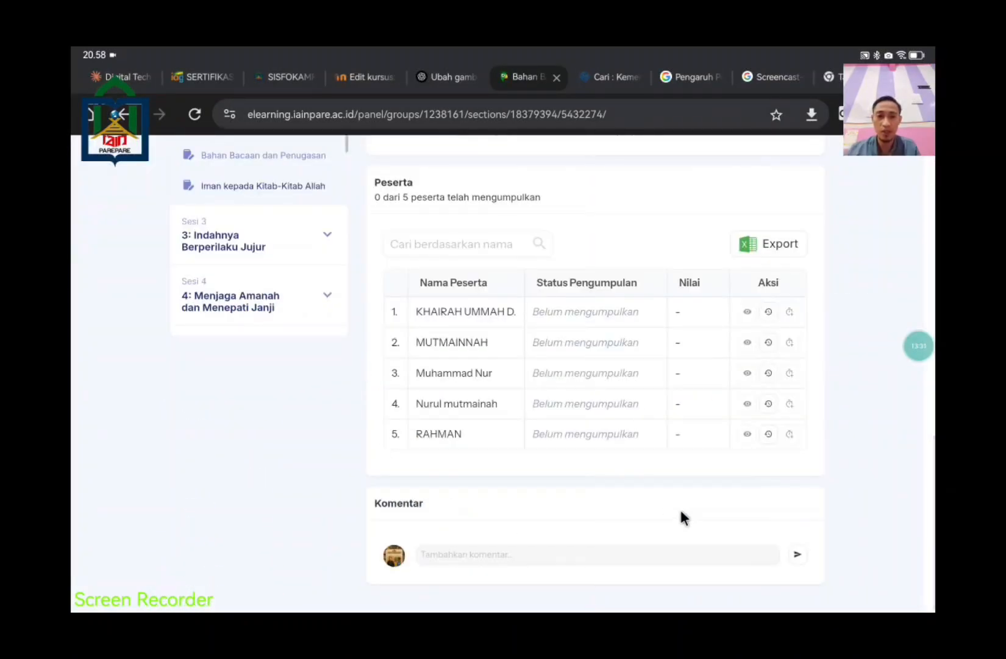
{"action": "scroll", "coordinate": [549, 439], "scroll_direction": "up", "scroll_amount": 1}
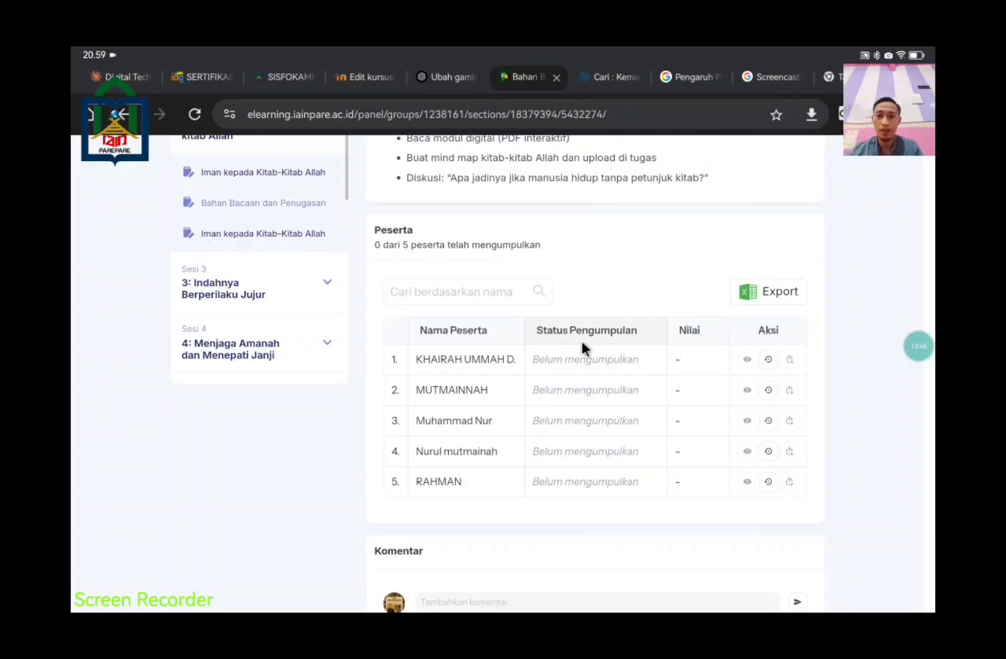
{"action": "scroll", "coordinate": [616, 389], "scroll_direction": "down", "scroll_amount": 1}
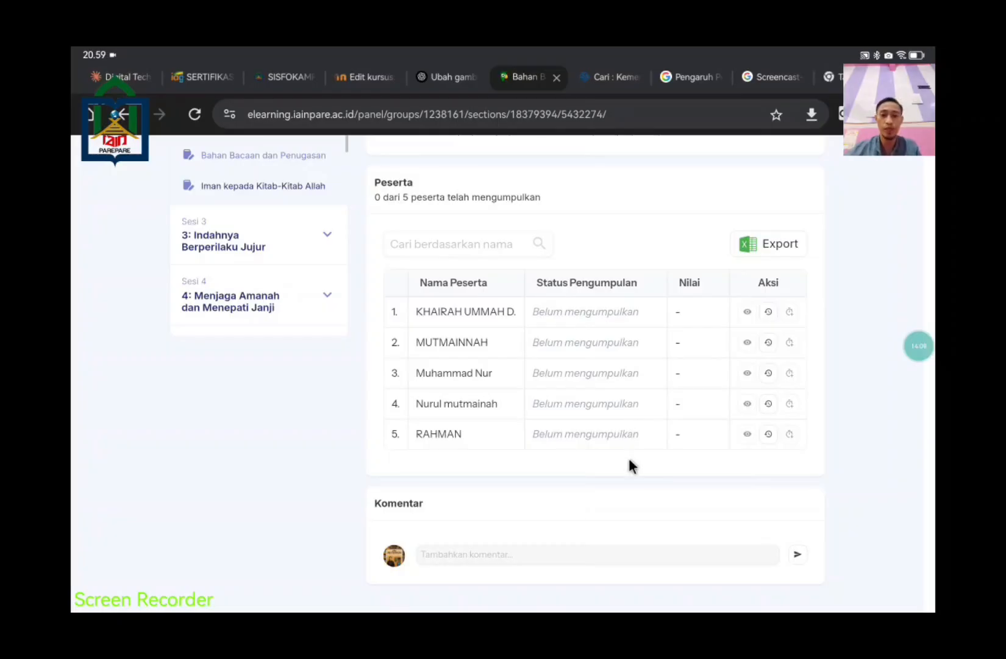
{"action": "scroll", "coordinate": [646, 463], "scroll_direction": "up", "scroll_amount": 3}
{"action": "scroll", "coordinate": [646, 463], "scroll_direction": "up", "scroll_amount": 10}
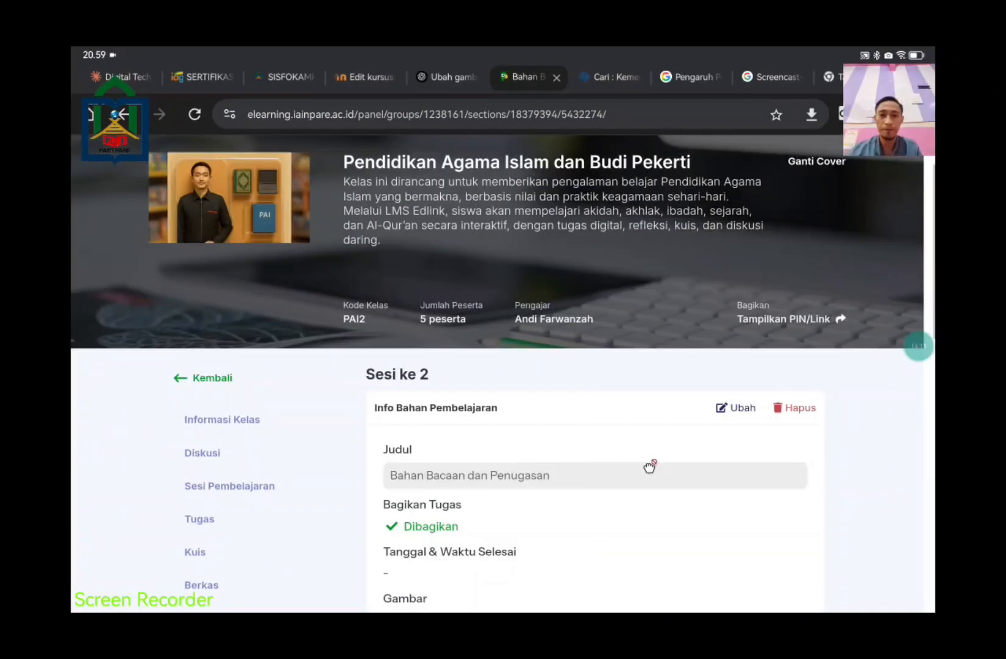
{"action": "scroll", "coordinate": [632, 460], "scroll_direction": "down", "scroll_amount": 5}
{"action": "scroll", "coordinate": [620, 457], "scroll_direction": "down", "scroll_amount": 1}
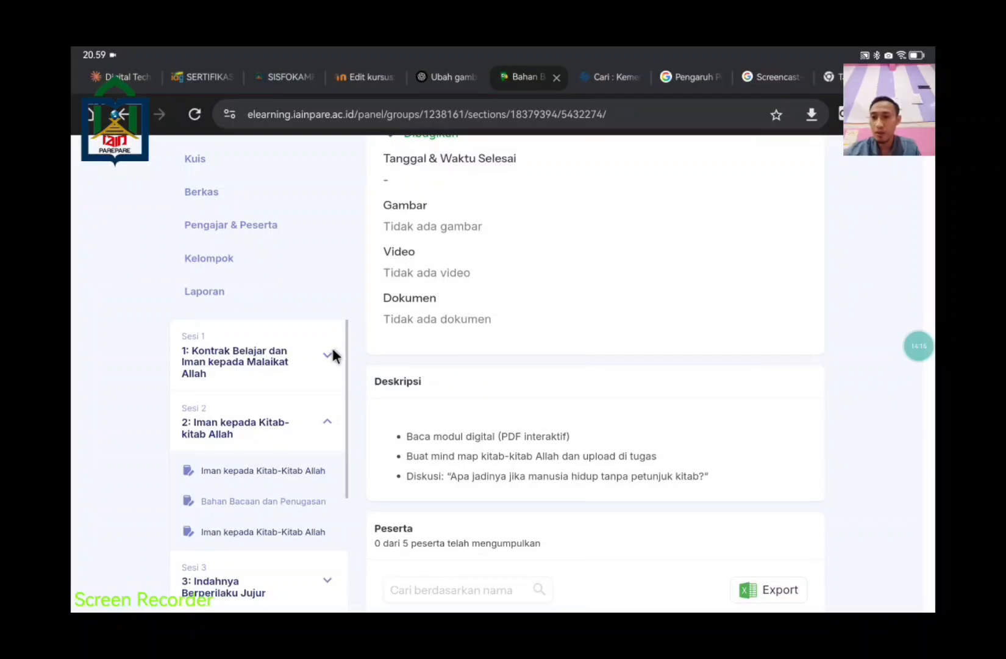
{"action": "scroll", "coordinate": [606, 404], "scroll_direction": "up", "scroll_amount": 7}
{"action": "scroll", "coordinate": [264, 397], "scroll_direction": "down", "scroll_amount": 2}
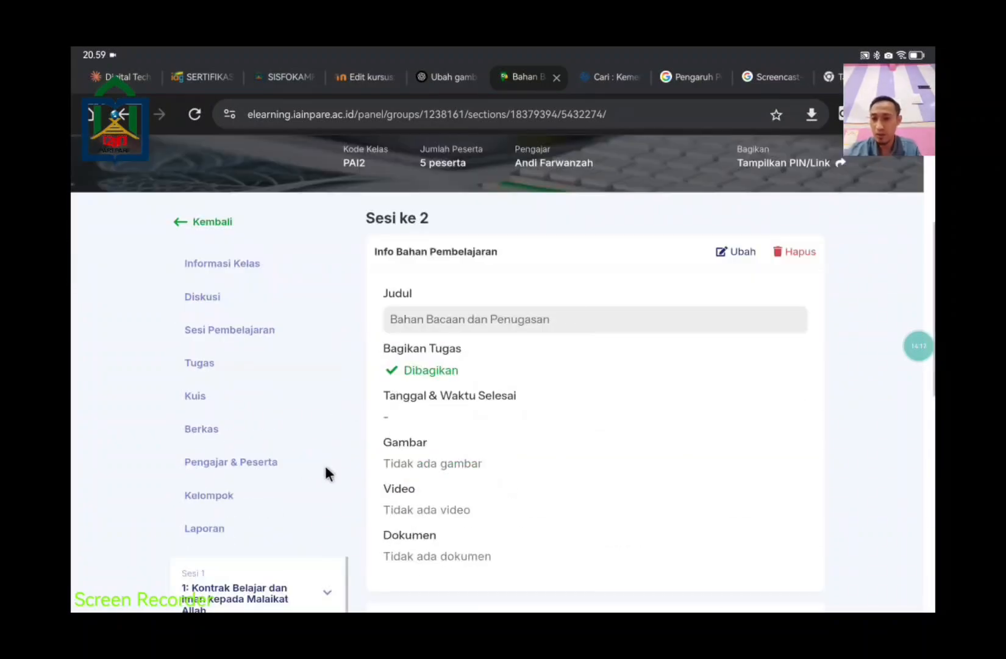
{"action": "left_click", "coordinate": [206, 296]}
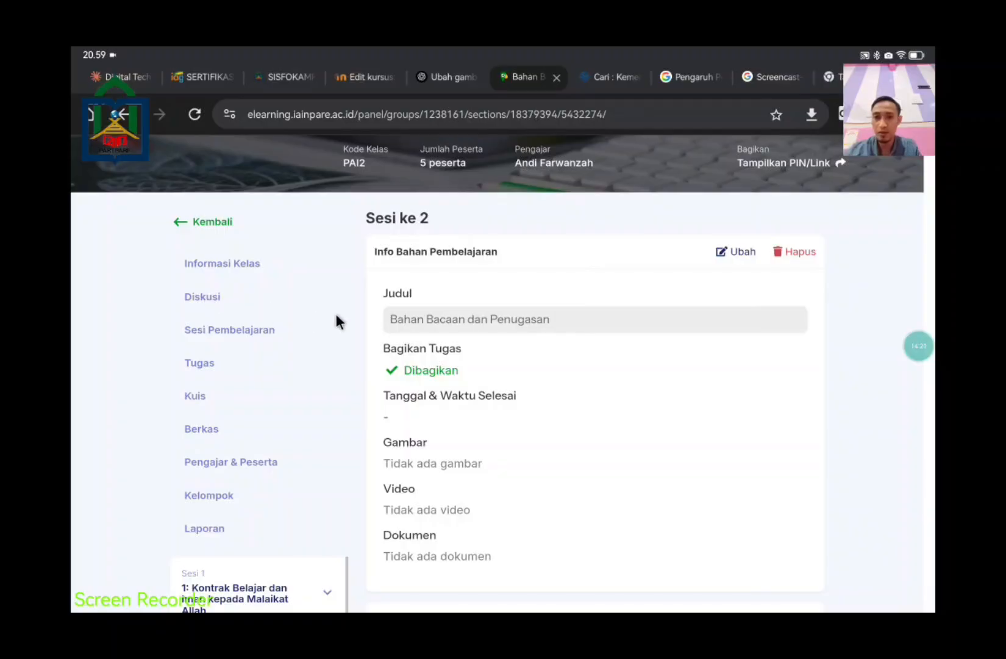
{"action": "left_click", "coordinate": [485, 389]}
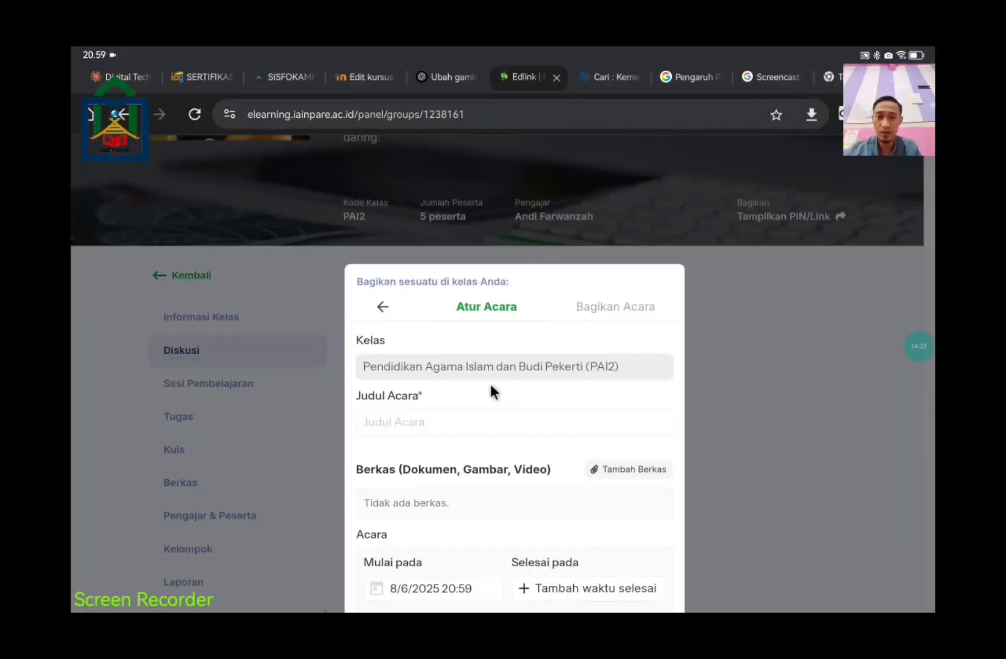
{"action": "scroll", "coordinate": [740, 444], "scroll_direction": "down", "scroll_amount": 3}
{"action": "scroll", "coordinate": [740, 448], "scroll_direction": "up", "scroll_amount": 3}
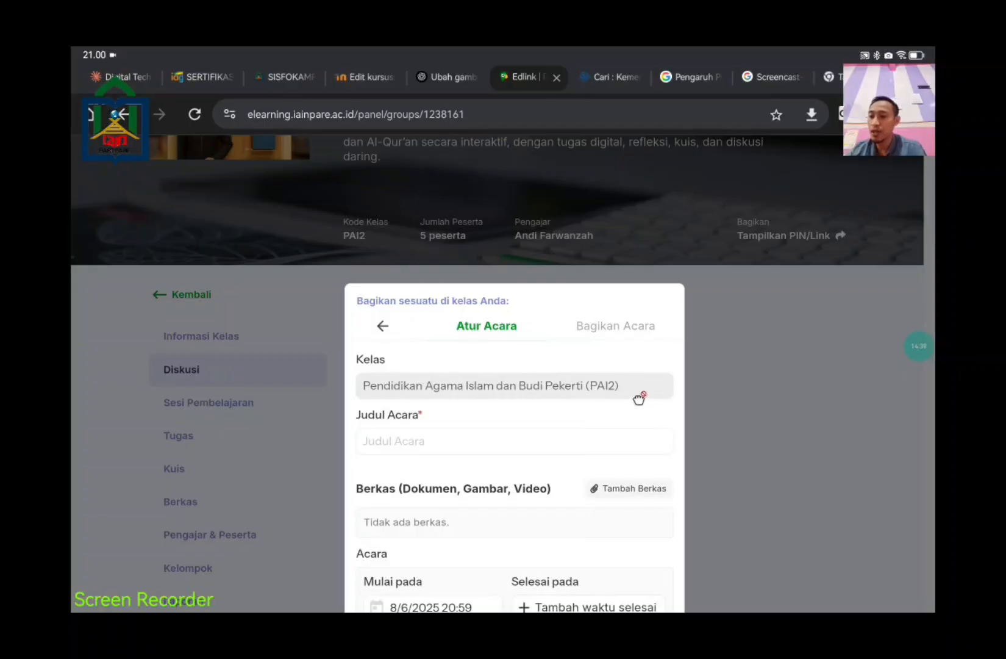
{"action": "scroll", "coordinate": [807, 427], "scroll_direction": "down", "scroll_amount": 2}
{"action": "scroll", "coordinate": [807, 430], "scroll_direction": "down", "scroll_amount": 1}
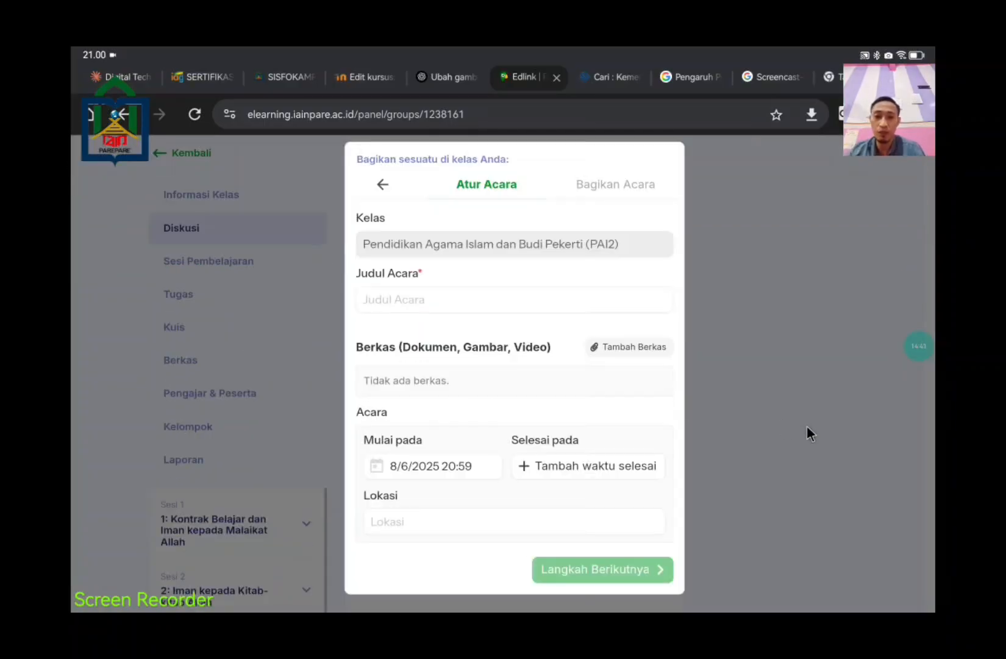
{"action": "left_click", "coordinate": [446, 464]}
{"action": "scroll", "coordinate": [652, 516], "scroll_direction": "down", "scroll_amount": 2}
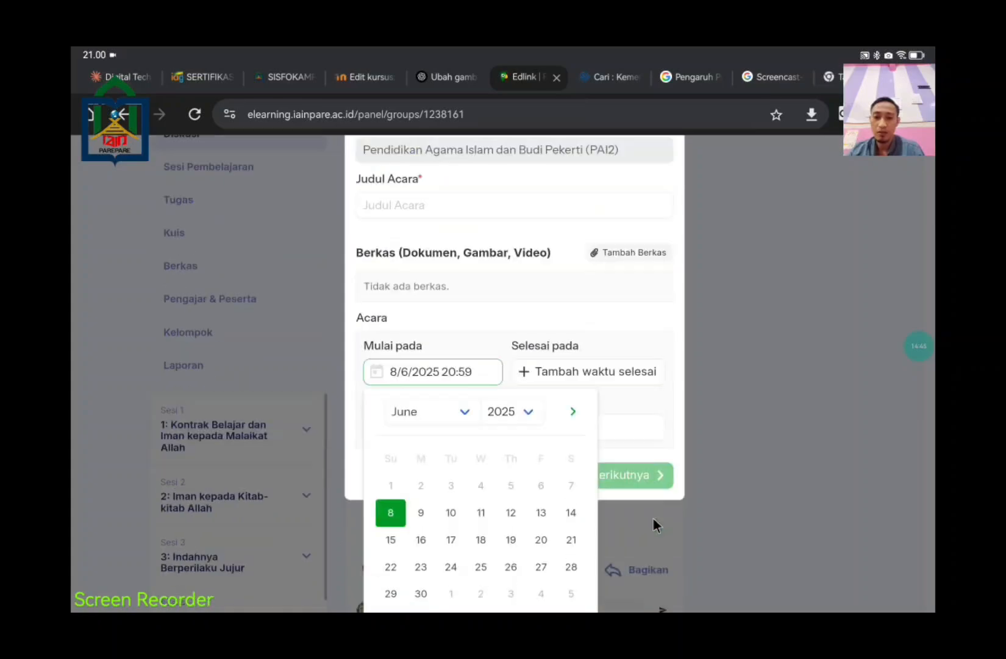
{"action": "scroll", "coordinate": [652, 517], "scroll_direction": "down", "scroll_amount": 2}
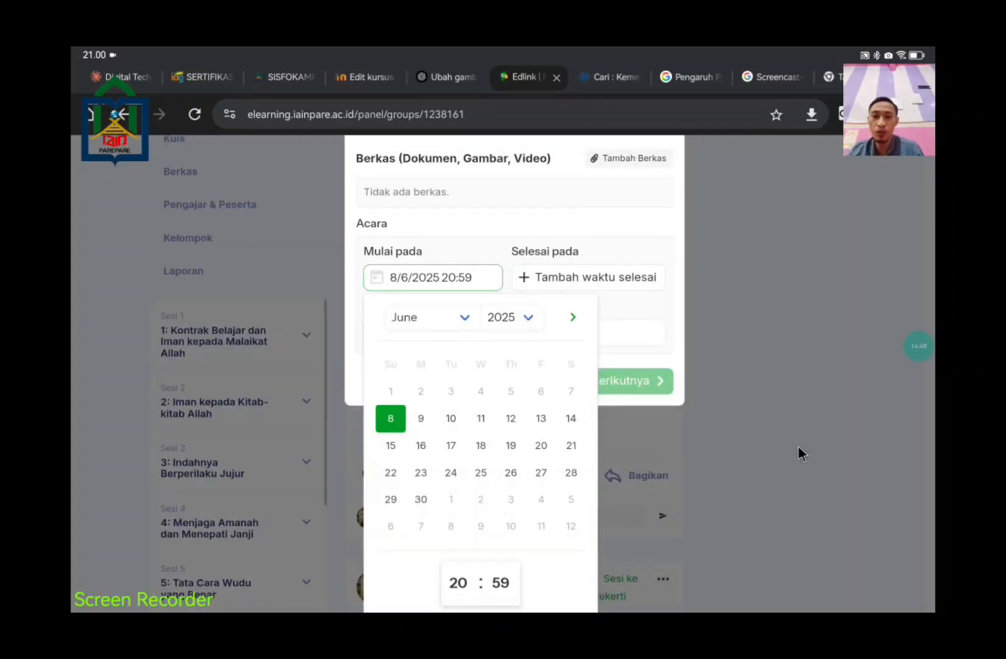
{"action": "left_click", "coordinate": [701, 277]}
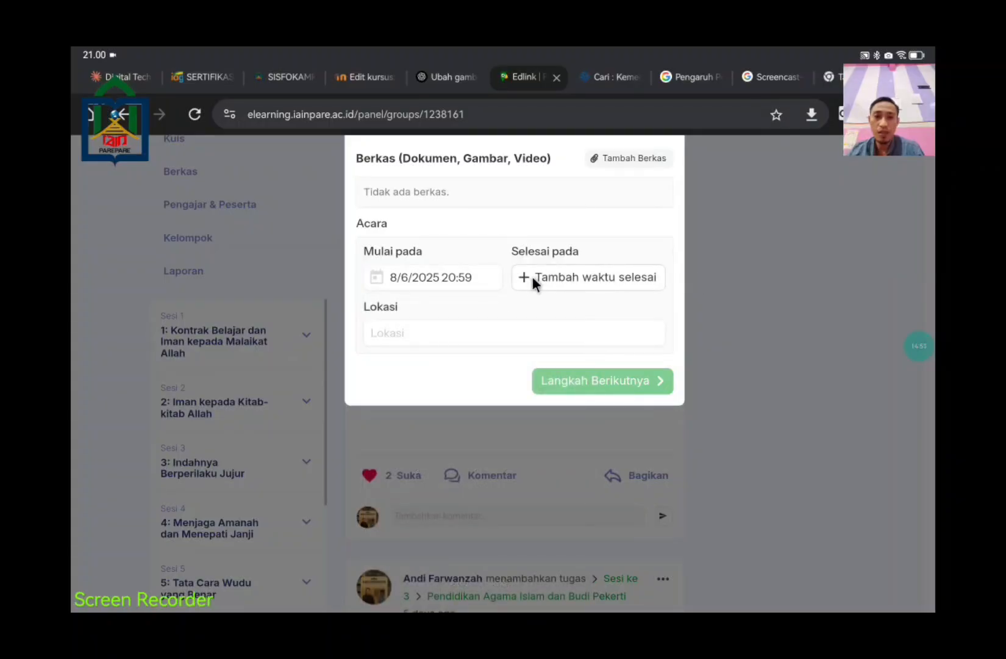
{"action": "left_click", "coordinate": [532, 275]}
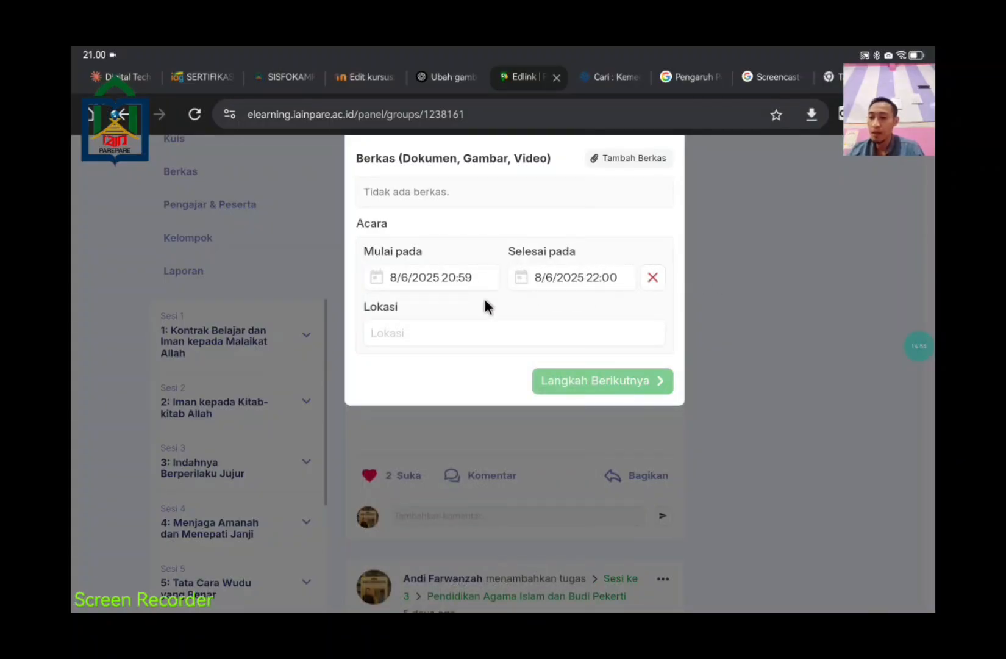
{"action": "scroll", "coordinate": [698, 408], "scroll_direction": "up", "scroll_amount": 4}
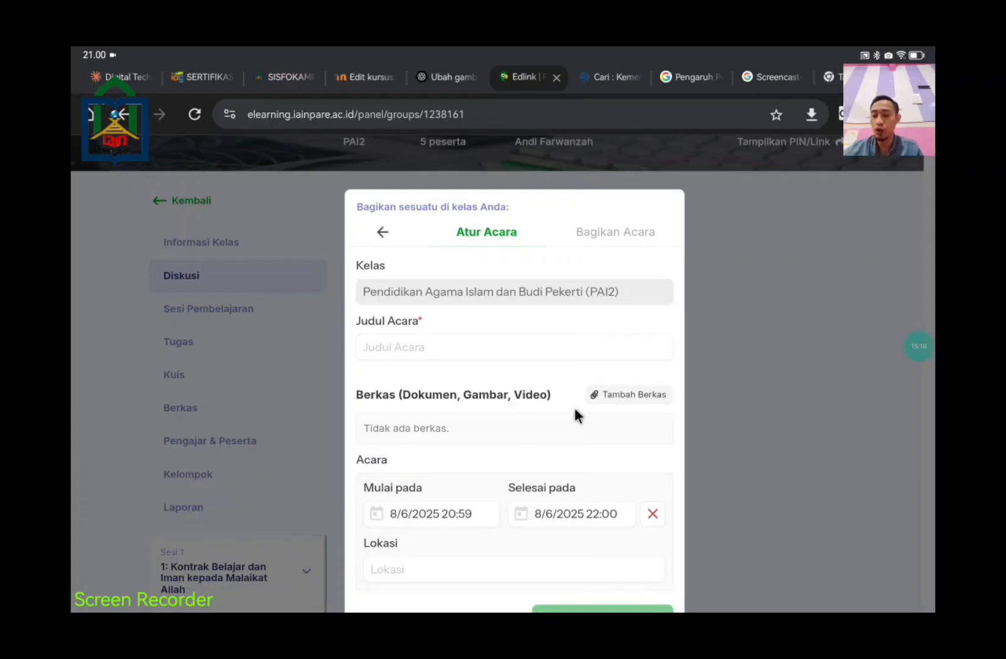
{"action": "left_click", "coordinate": [387, 232]}
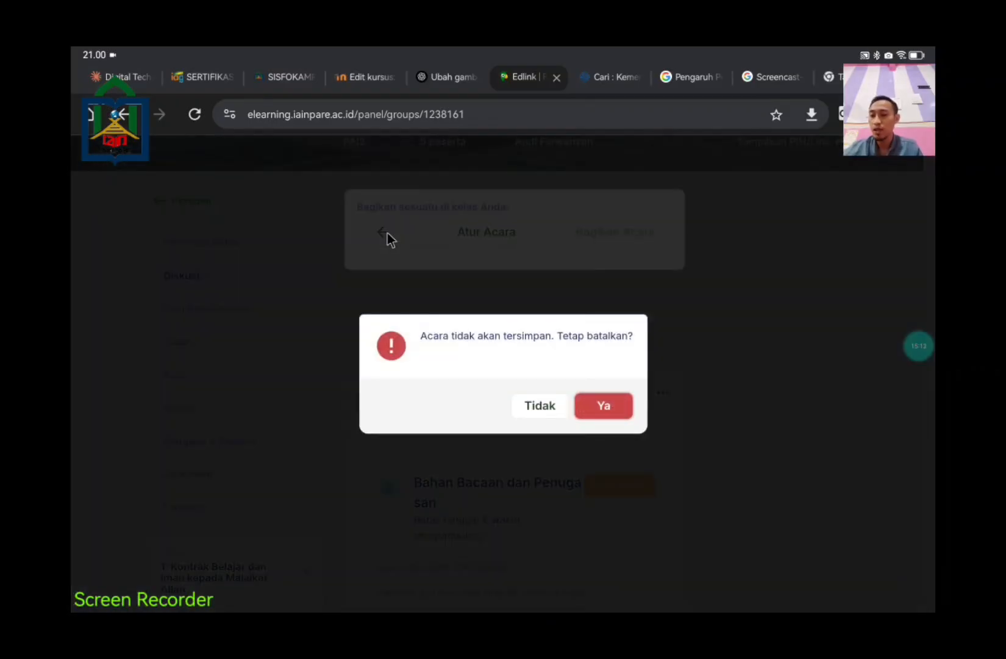
{"action": "left_click", "coordinate": [541, 404]}
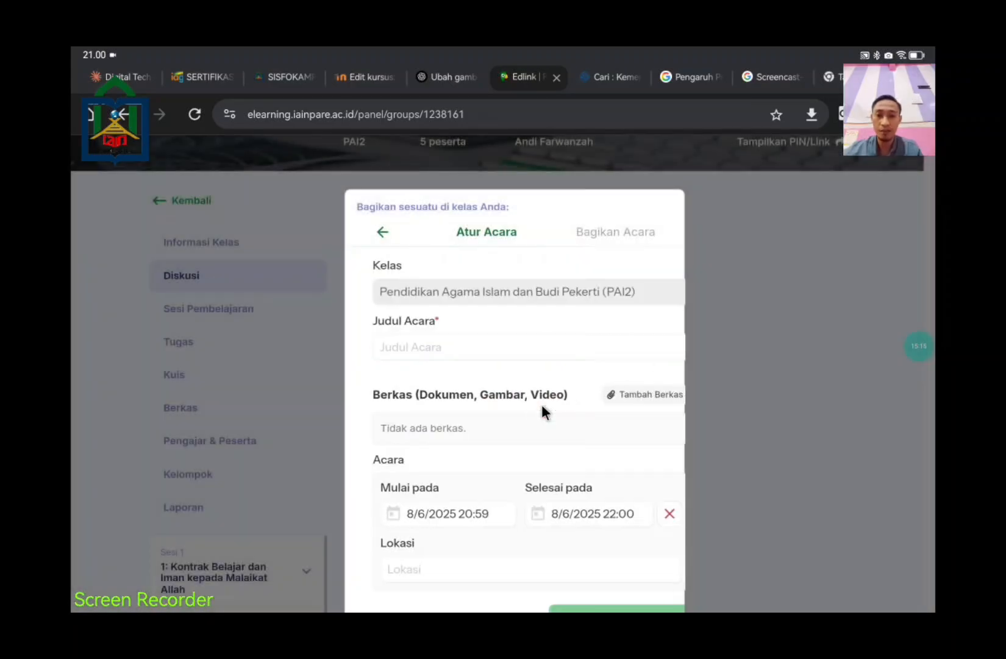
{"action": "left_click", "coordinate": [383, 232]}
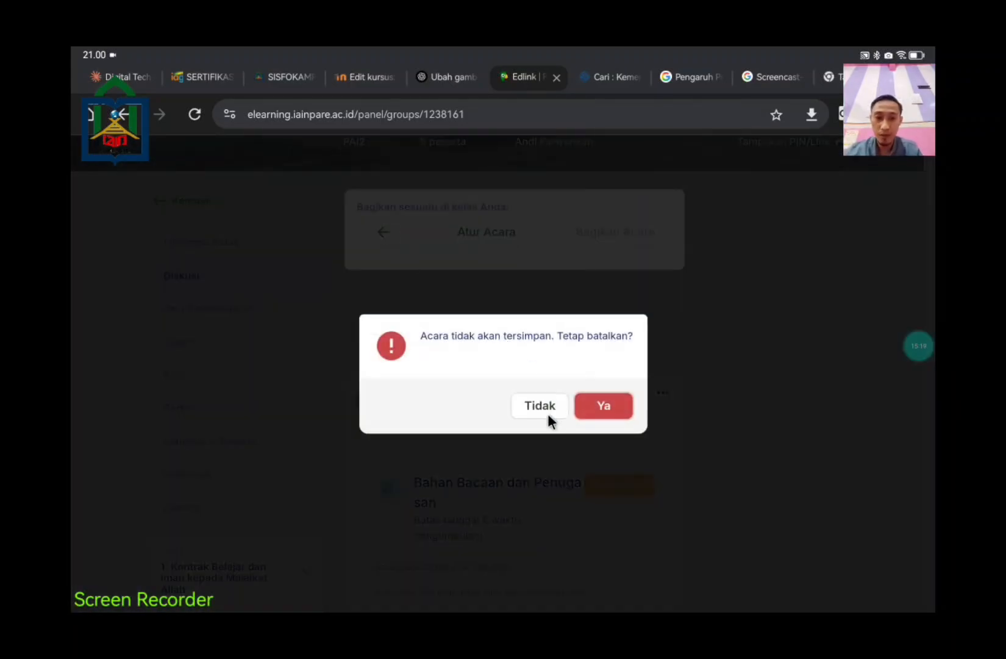
{"action": "left_click", "coordinate": [581, 407]}
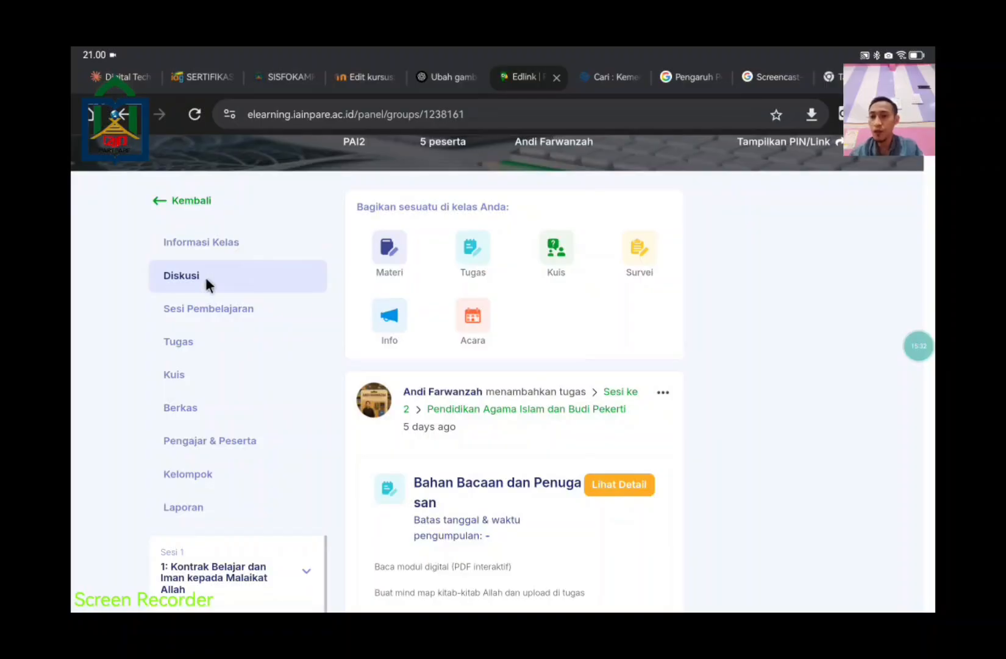
Step: Visit Informasi Kelas, Diskusi, Sesi Pembelajaran, Tugas and Kuis, ending on the empty Berkas page
{"action": "left_click", "coordinate": [225, 241]}
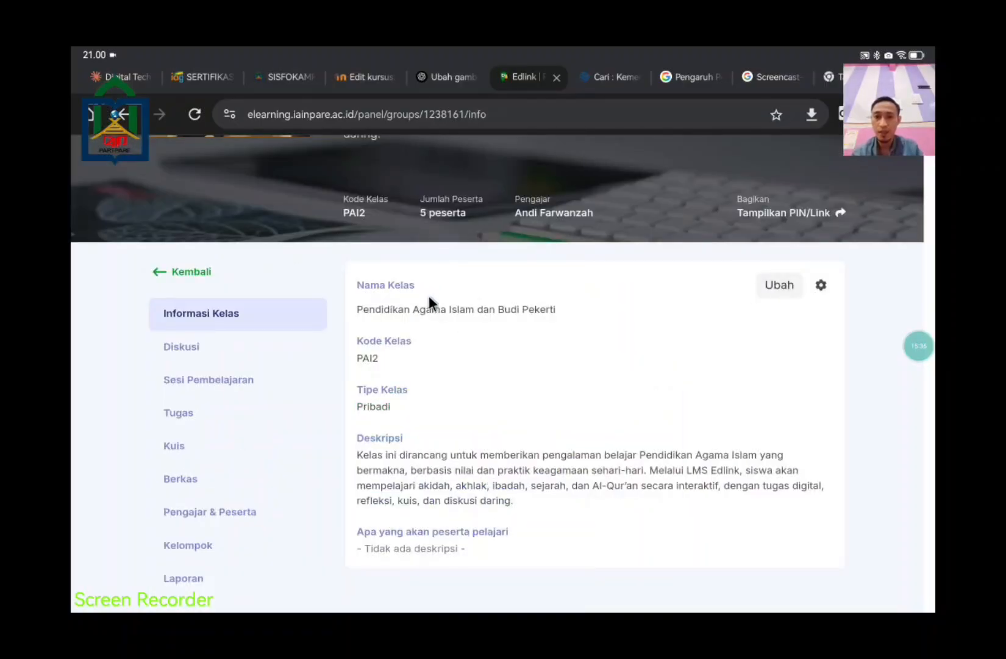
{"action": "left_click", "coordinate": [247, 350]}
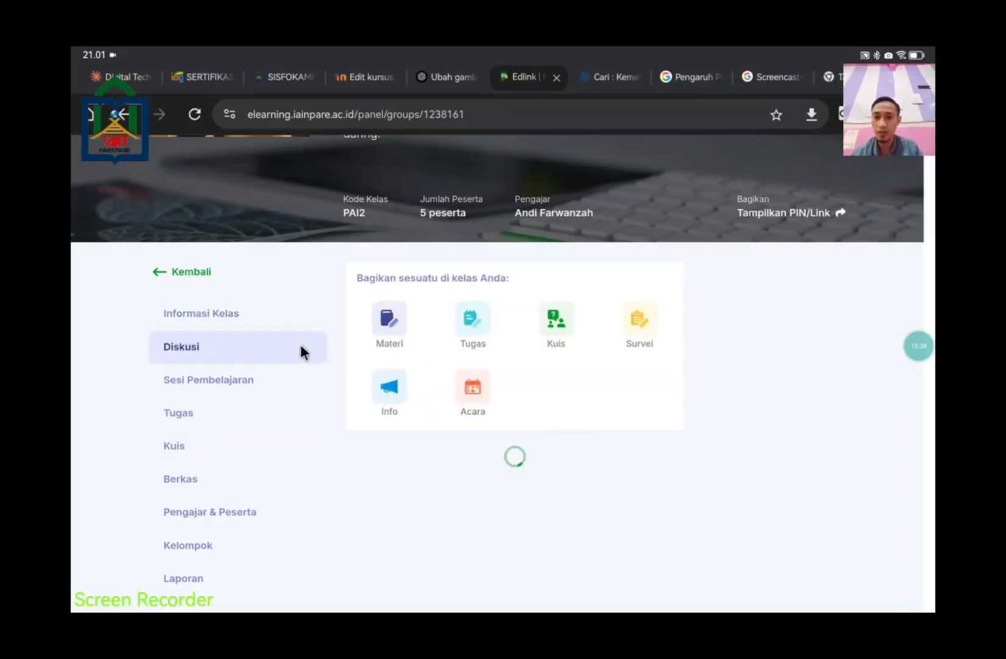
{"action": "left_click", "coordinate": [270, 380]}
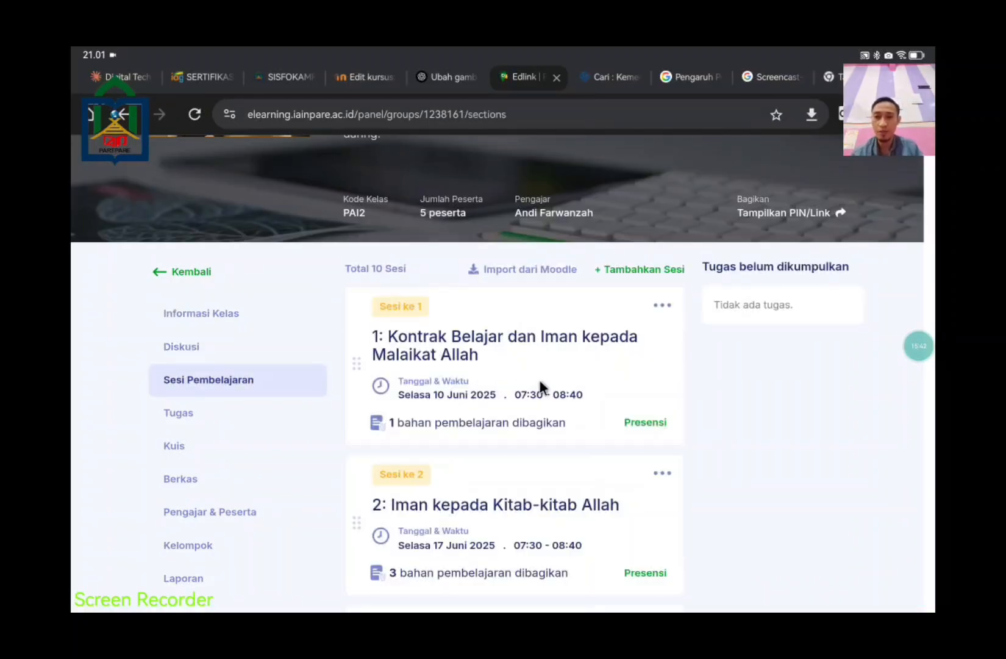
{"action": "scroll", "coordinate": [641, 424], "scroll_direction": "down", "scroll_amount": 6}
{"action": "scroll", "coordinate": [641, 426], "scroll_direction": "up", "scroll_amount": 8}
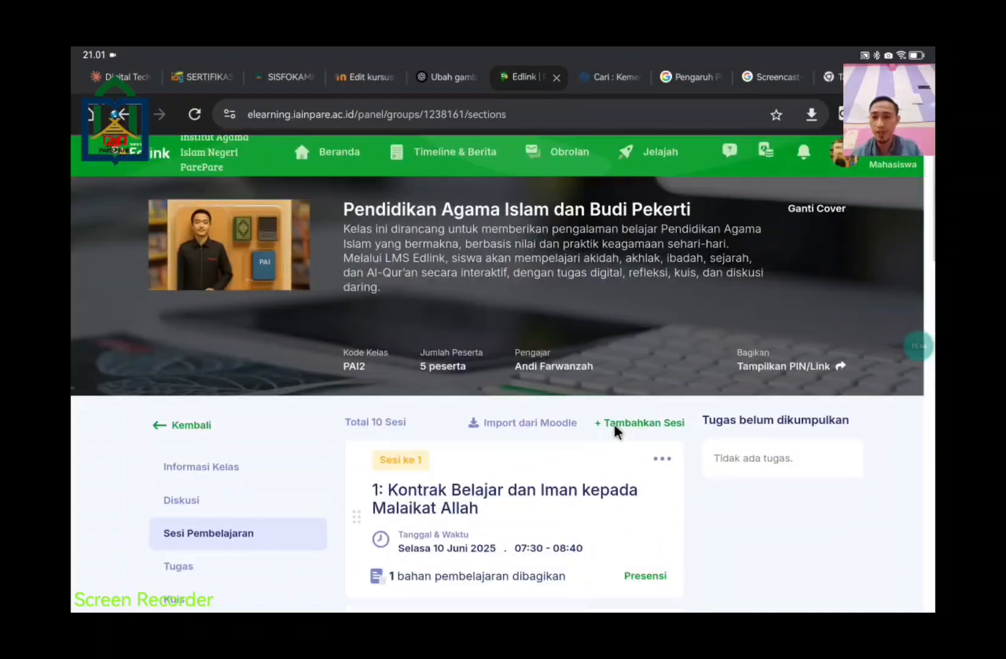
{"action": "scroll", "coordinate": [618, 427], "scroll_direction": "down", "scroll_amount": 2}
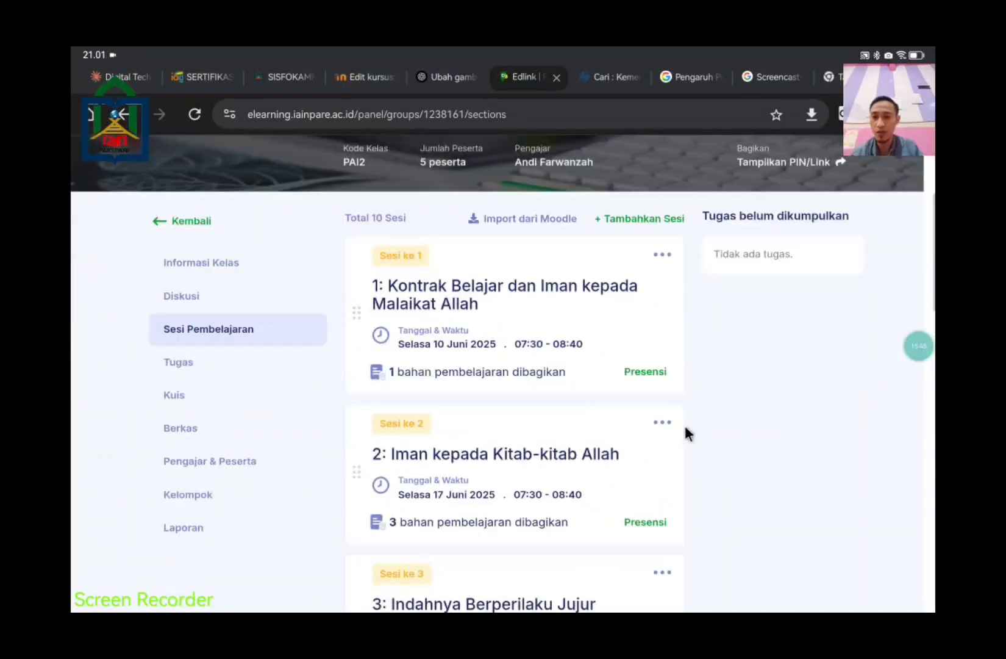
{"action": "left_click", "coordinate": [178, 363]}
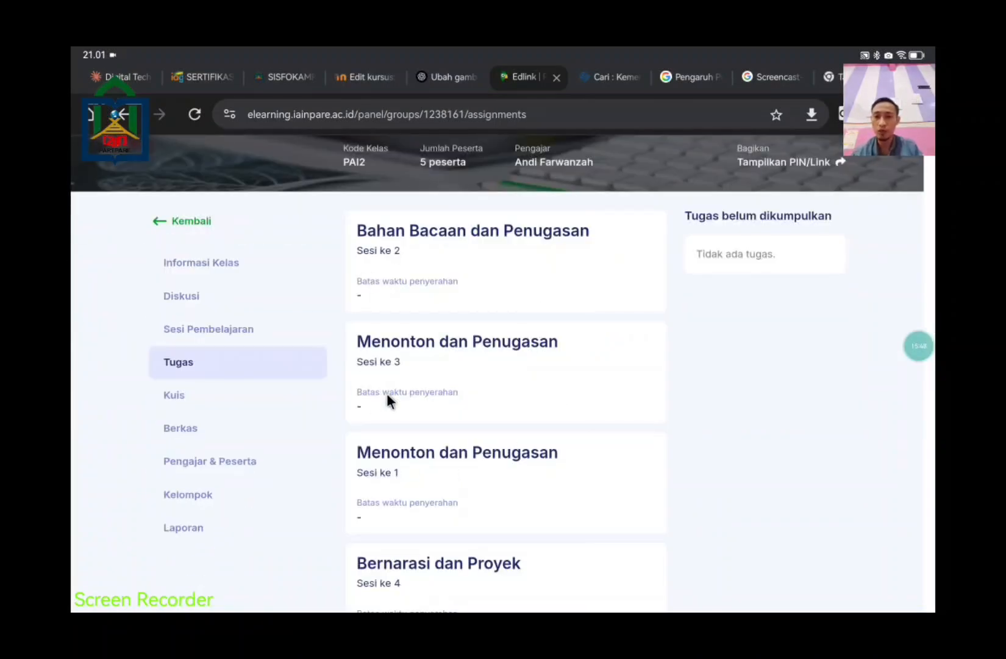
{"action": "left_click", "coordinate": [171, 401]}
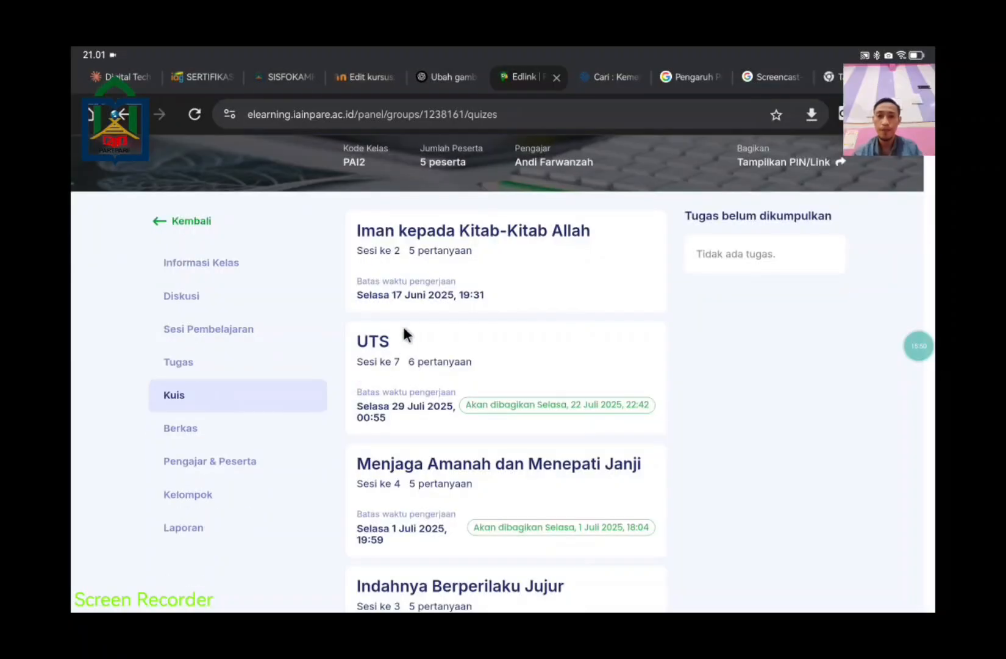
{"action": "scroll", "coordinate": [524, 427], "scroll_direction": "down", "scroll_amount": 4}
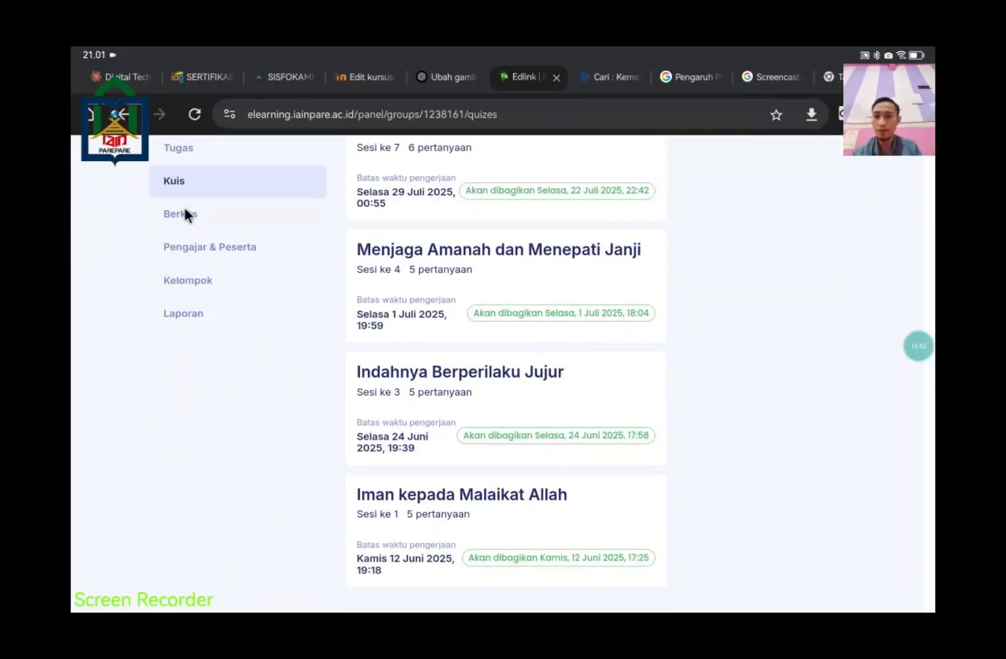
{"action": "left_click", "coordinate": [189, 214]}
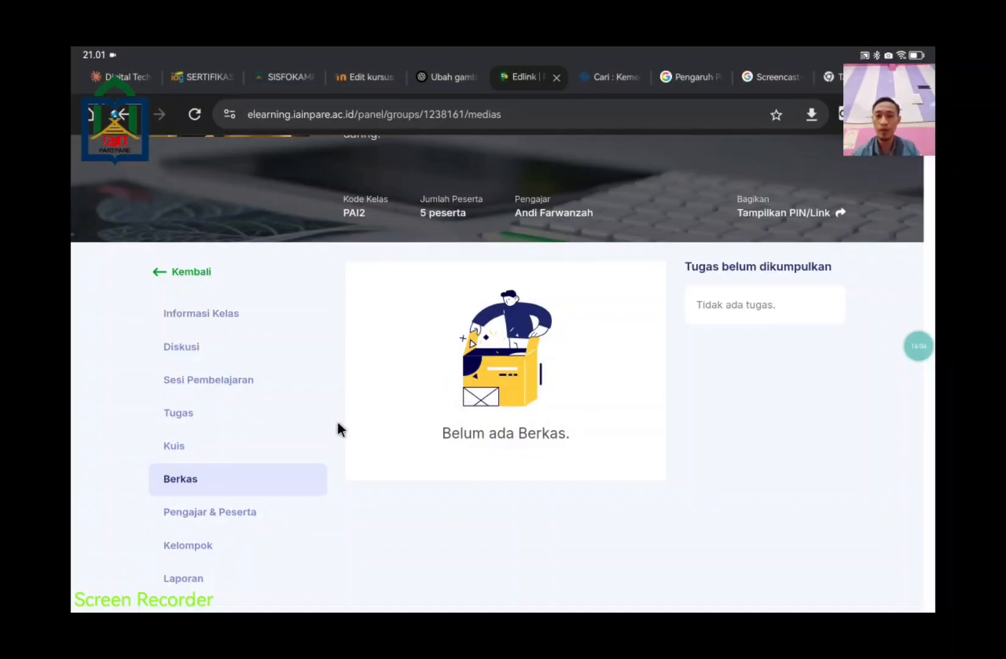
Step: Open Pengajar & Peserta and switch to the Peserta tab listing 5 participants
{"action": "left_click", "coordinate": [251, 512]}
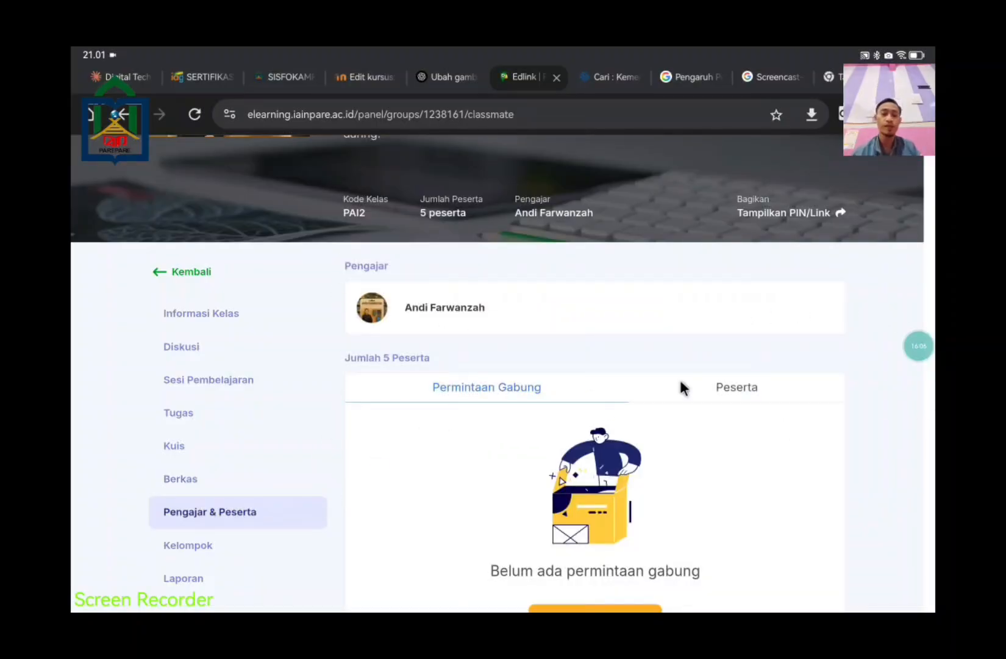
{"action": "scroll", "coordinate": [395, 400], "scroll_direction": "down", "scroll_amount": 2}
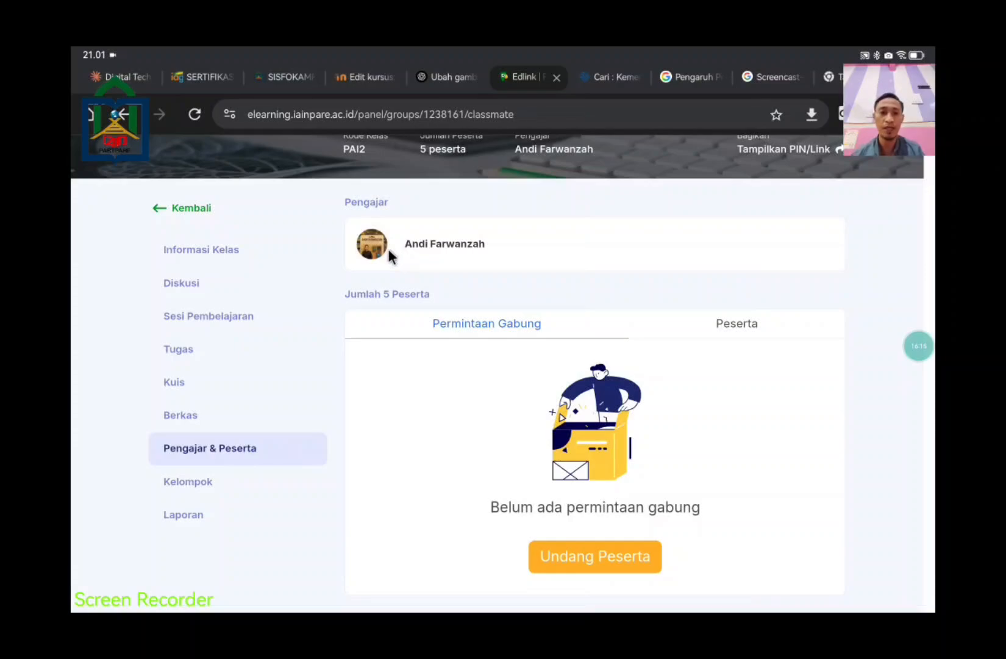
{"action": "left_click", "coordinate": [734, 314]}
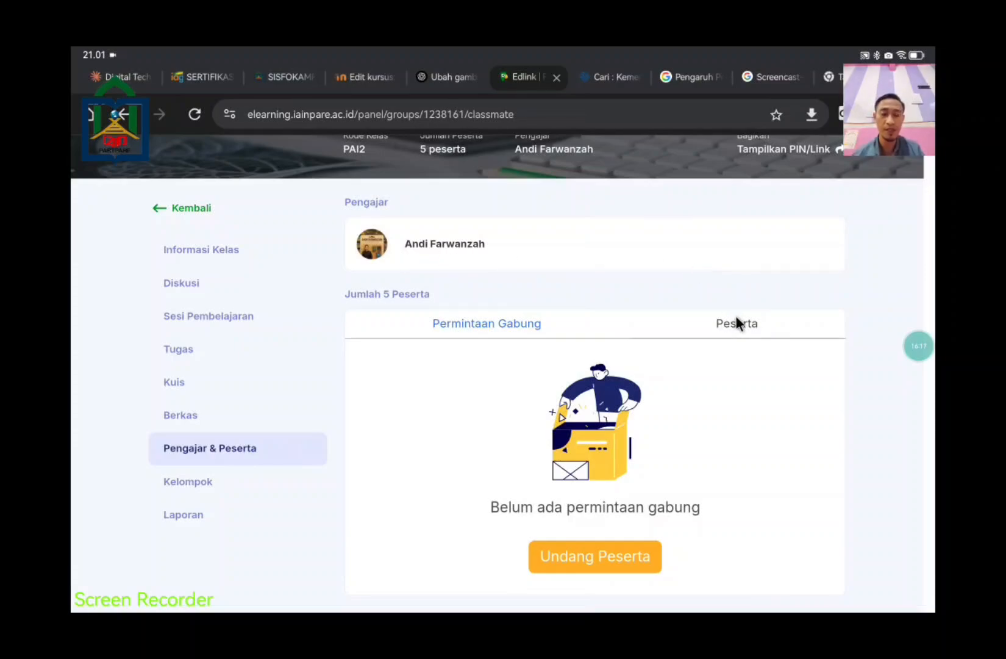
{"action": "scroll", "coordinate": [576, 452], "scroll_direction": "down", "scroll_amount": 1}
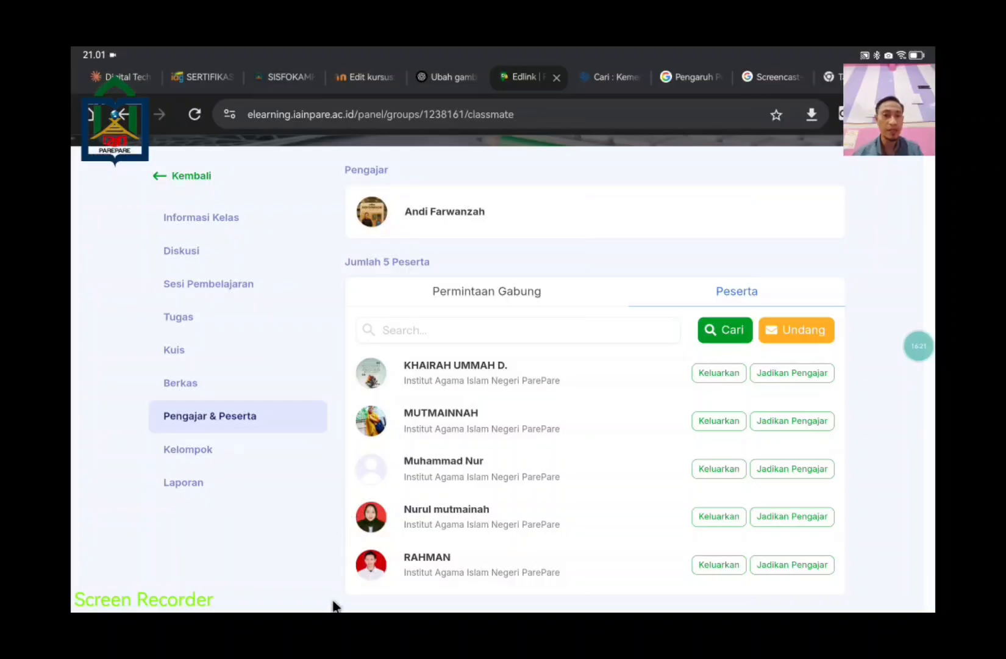
Step: Search the participants for a student's name, then clear the search box
{"action": "left_click", "coordinate": [603, 336]}
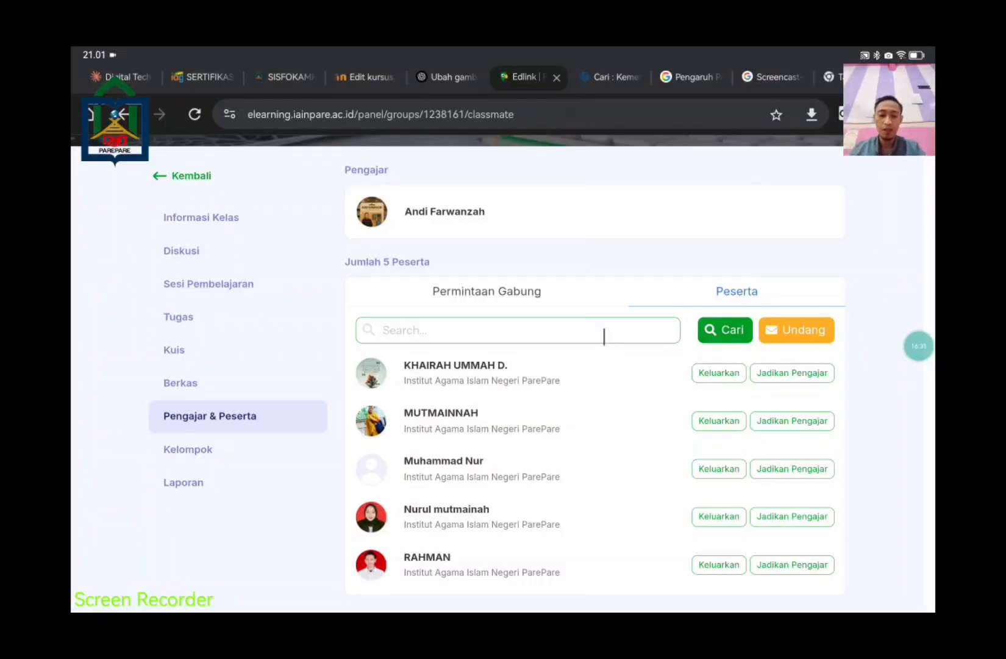
{"action": "type", "text": "Rahman"}
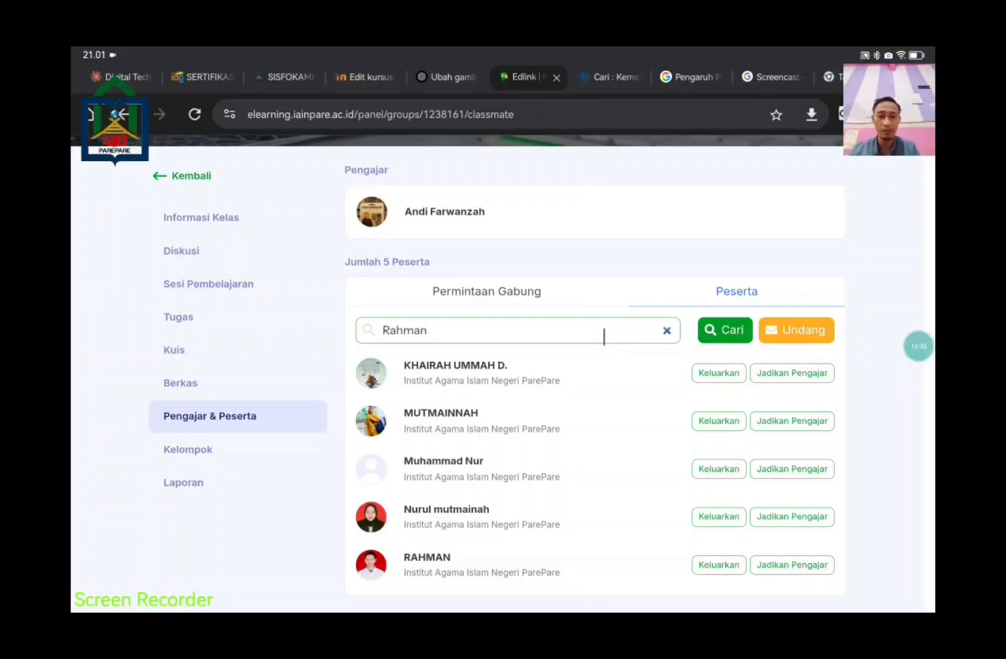
{"action": "key", "text": "Return"}
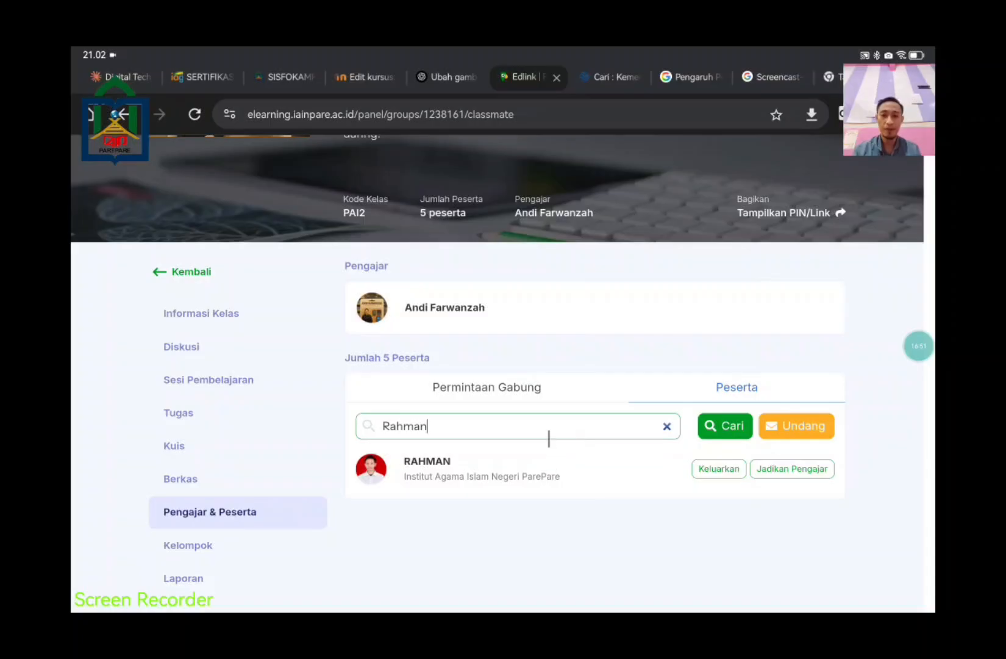
{"action": "left_click", "coordinate": [667, 426]}
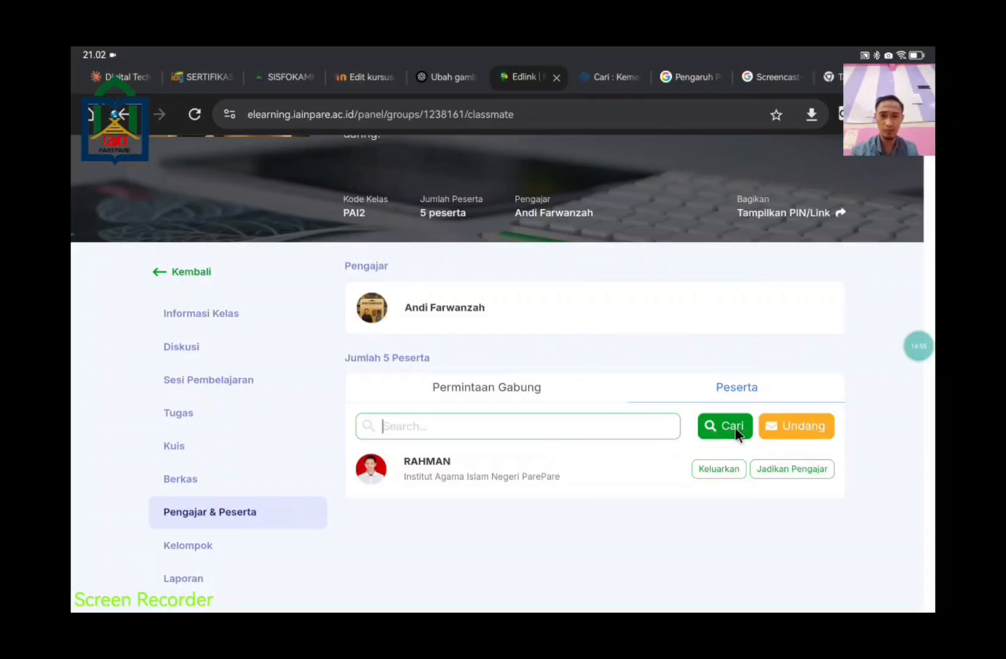
{"action": "left_click", "coordinate": [812, 430]}
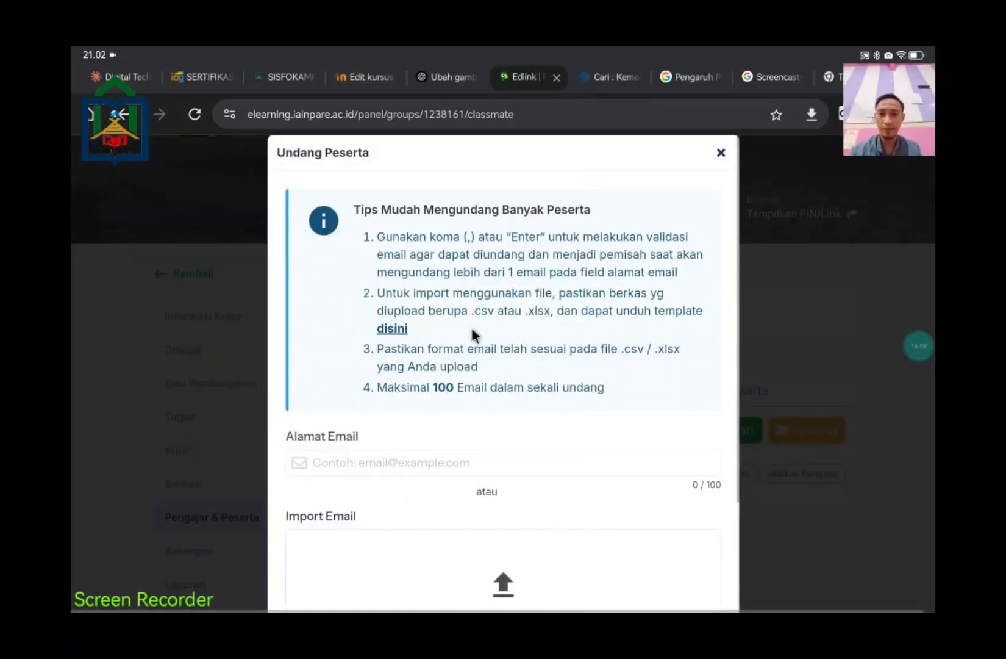
{"action": "scroll", "coordinate": [667, 403], "scroll_direction": "down", "scroll_amount": 3}
{"action": "scroll", "coordinate": [676, 397], "scroll_direction": "up", "scroll_amount": 2}
{"action": "scroll", "coordinate": [677, 365], "scroll_direction": "up", "scroll_amount": 2}
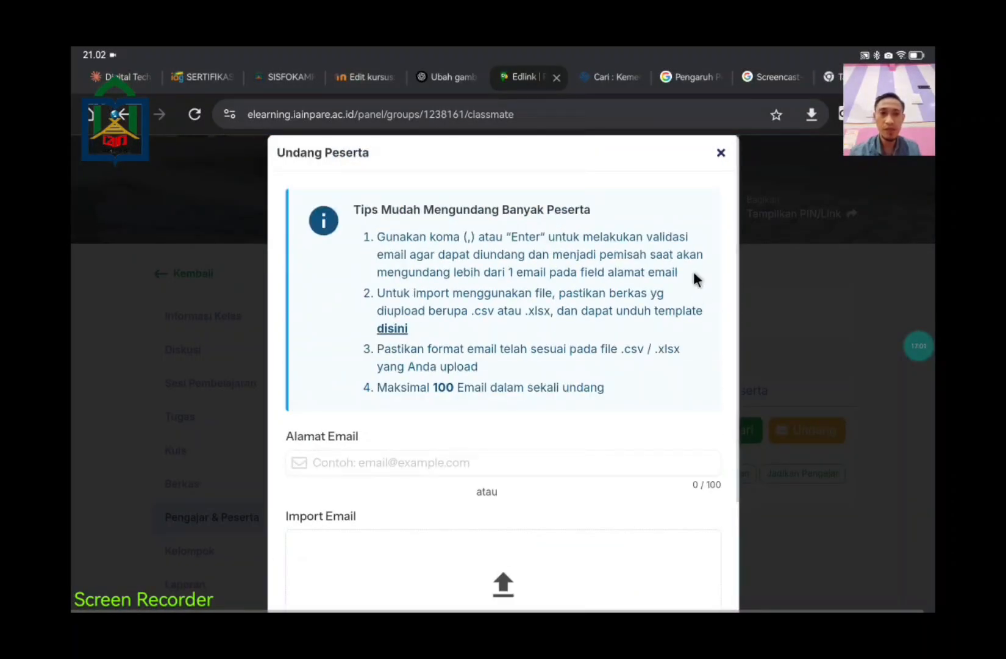
{"action": "left_click", "coordinate": [721, 154]}
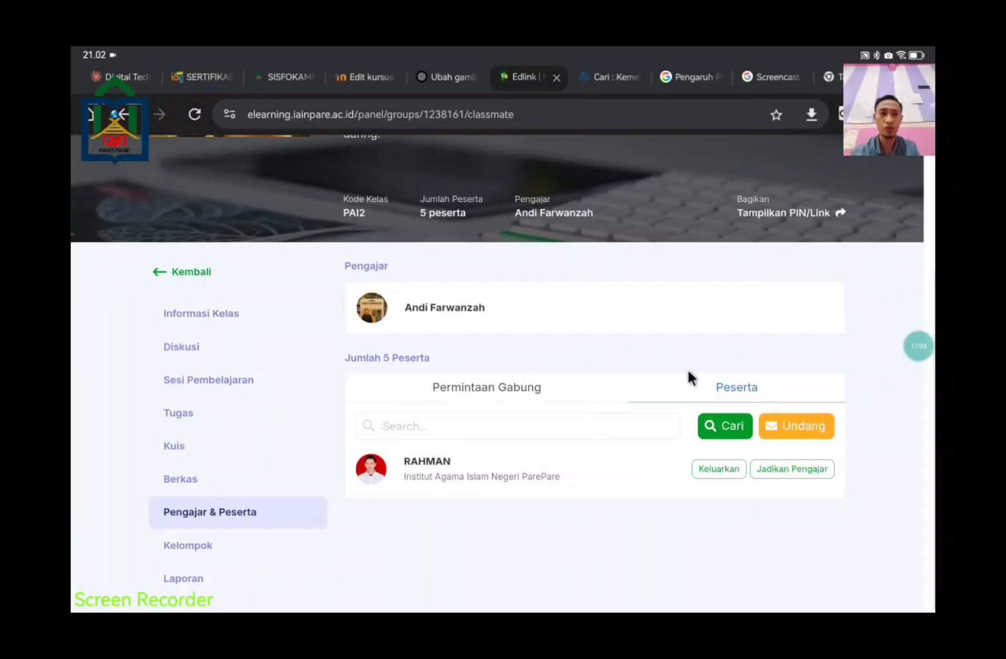
{"action": "left_click", "coordinate": [838, 217]}
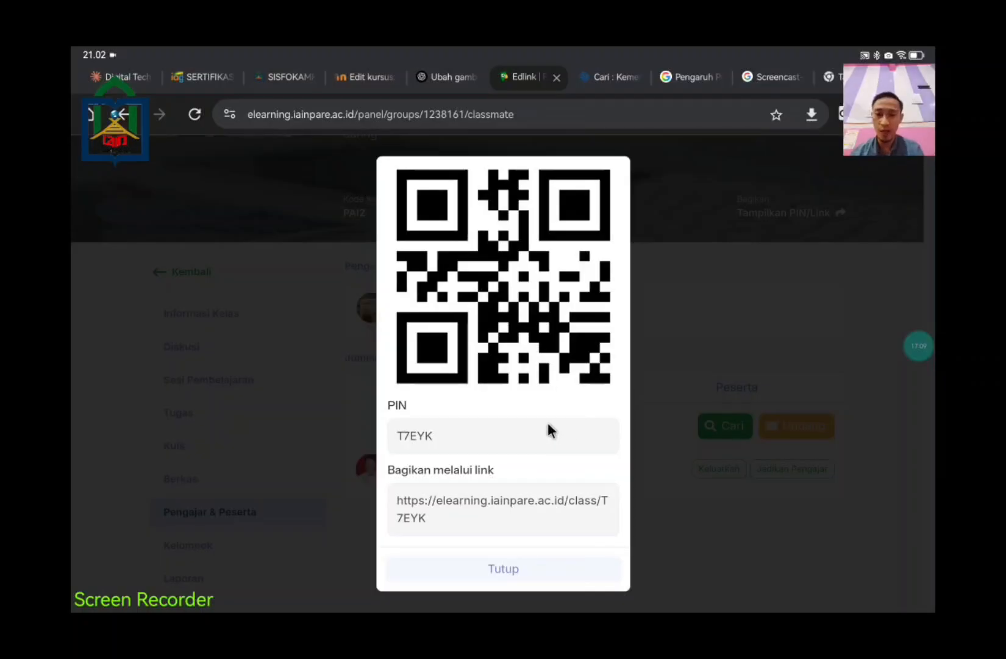
{"action": "left_click", "coordinate": [493, 564]}
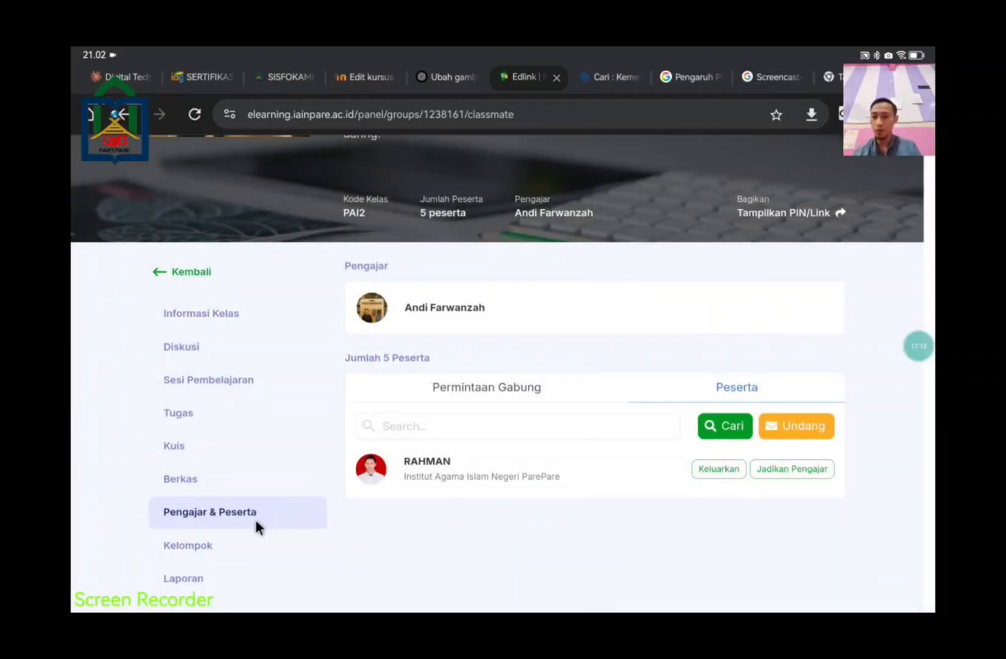
{"action": "left_click", "coordinate": [220, 547]}
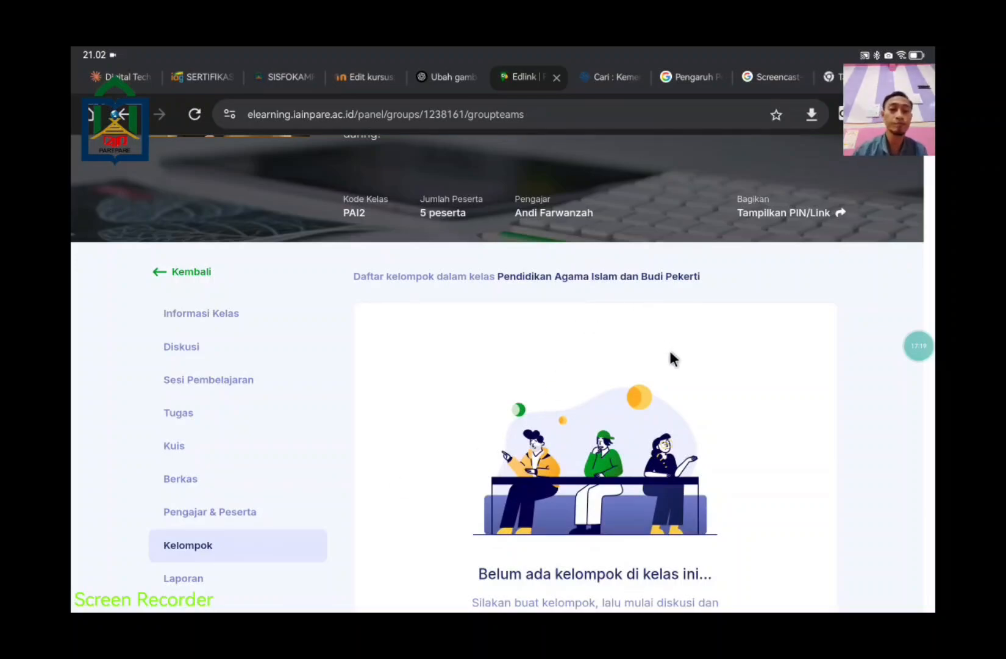
Step: Start creating a group with manual member selection (Pilih sendiri) and continue
{"action": "scroll", "coordinate": [727, 352], "scroll_direction": "down", "scroll_amount": 3}
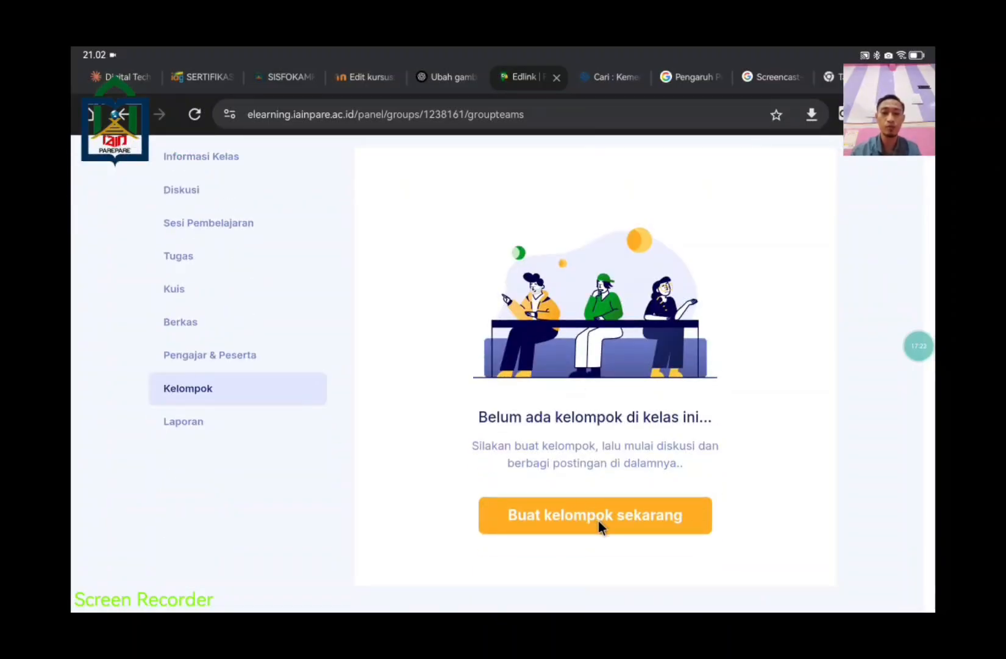
{"action": "left_click", "coordinate": [598, 520]}
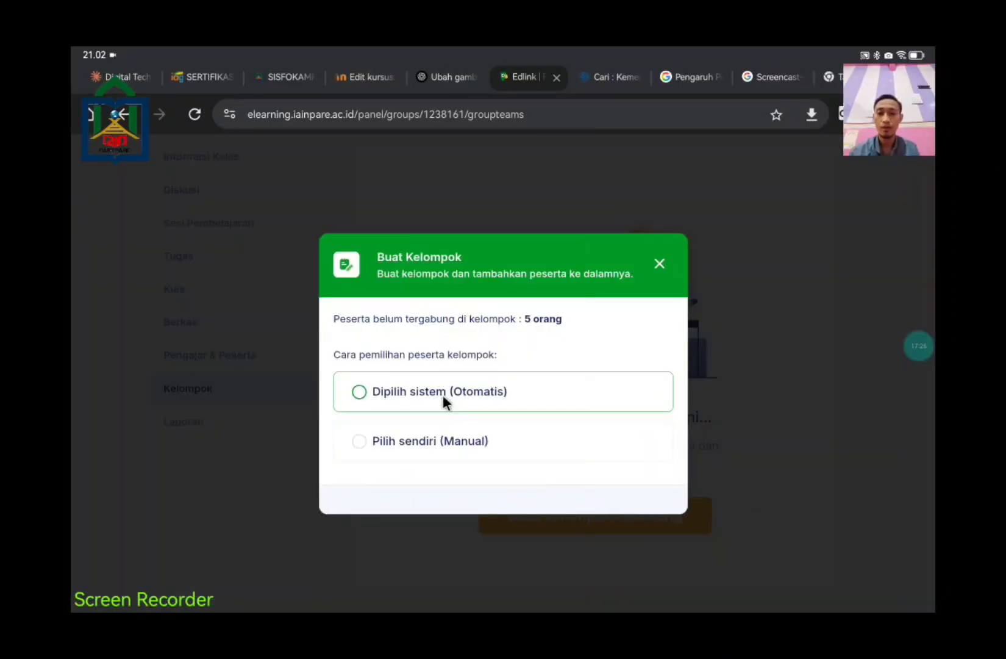
{"action": "left_click", "coordinate": [470, 438]}
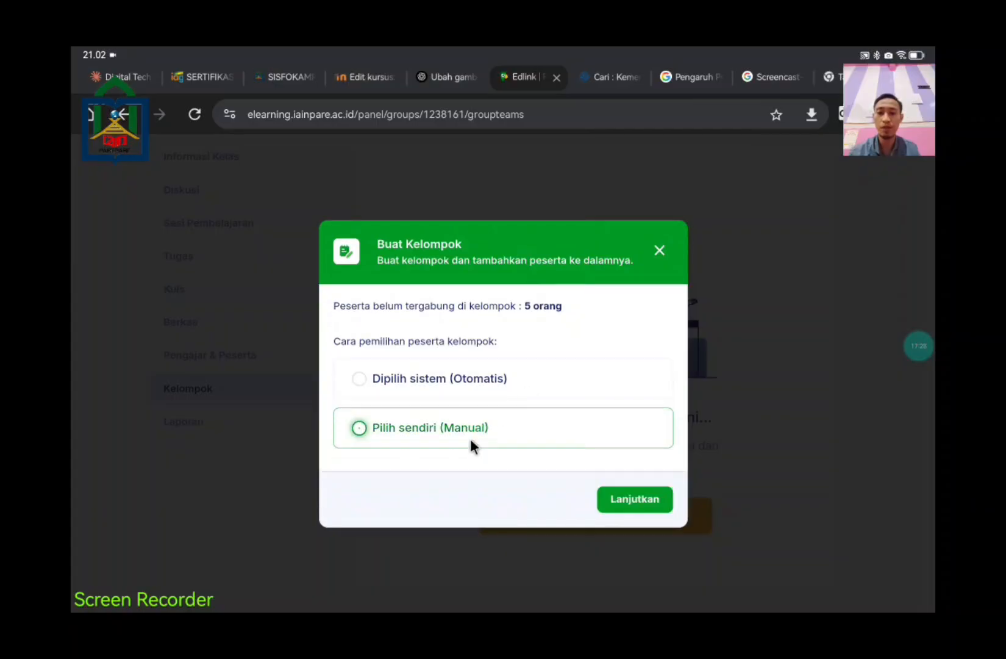
{"action": "left_click", "coordinate": [610, 500]}
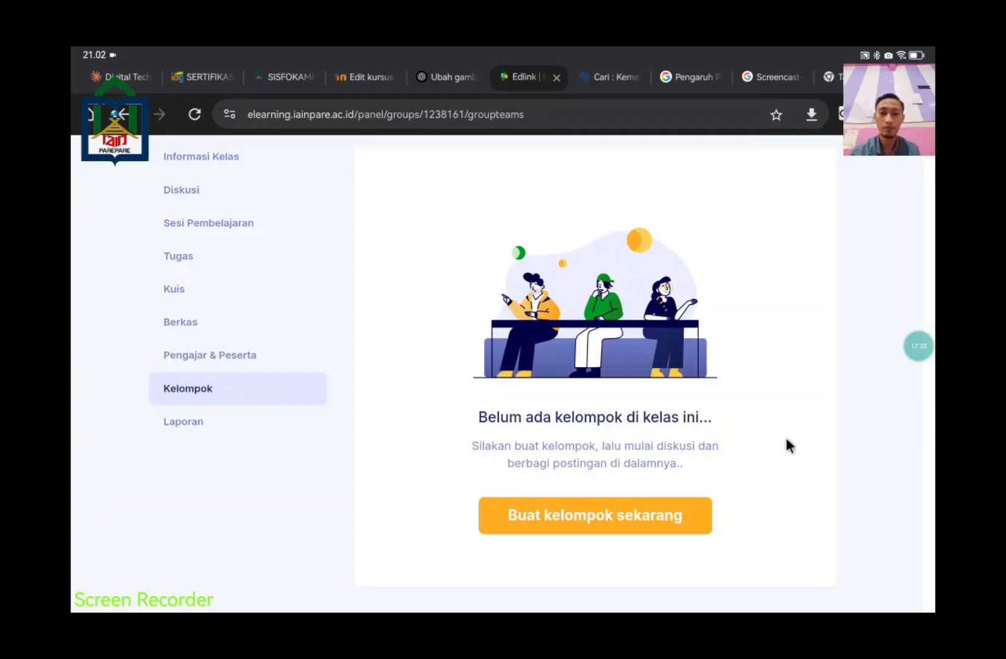
{"action": "scroll", "coordinate": [792, 449], "scroll_direction": "up", "scroll_amount": 2}
{"action": "scroll", "coordinate": [792, 453], "scroll_direction": "up", "scroll_amount": 5}
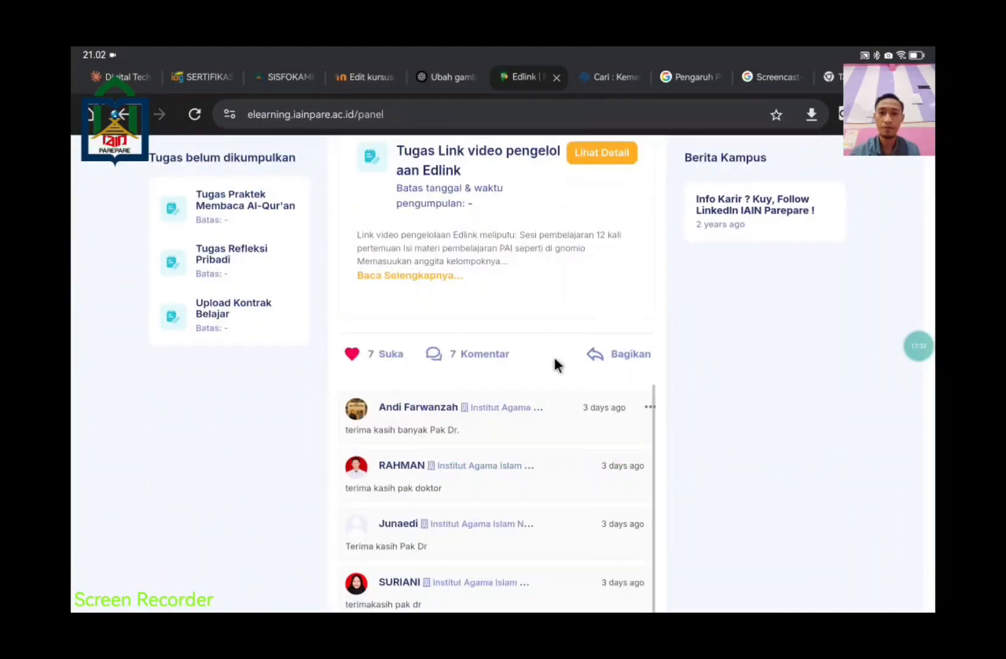
Step: Scroll the dashboard timeline and open the Pendidikan Agama Islam dan Budi Pekerti class page
{"action": "scroll", "coordinate": [678, 425], "scroll_direction": "up", "scroll_amount": 7}
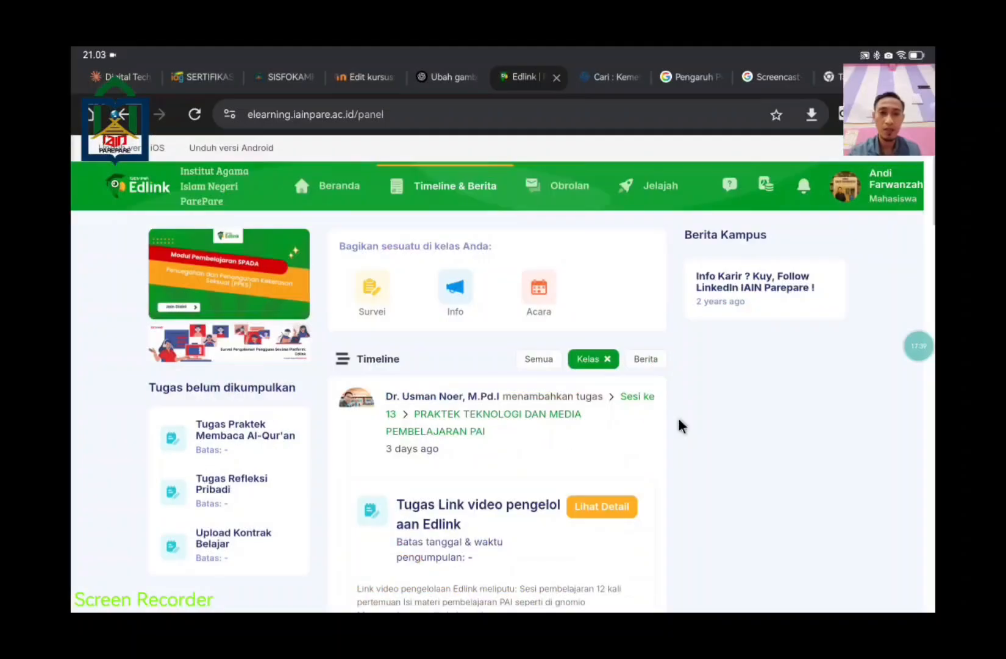
{"action": "scroll", "coordinate": [678, 417], "scroll_direction": "down", "scroll_amount": 1}
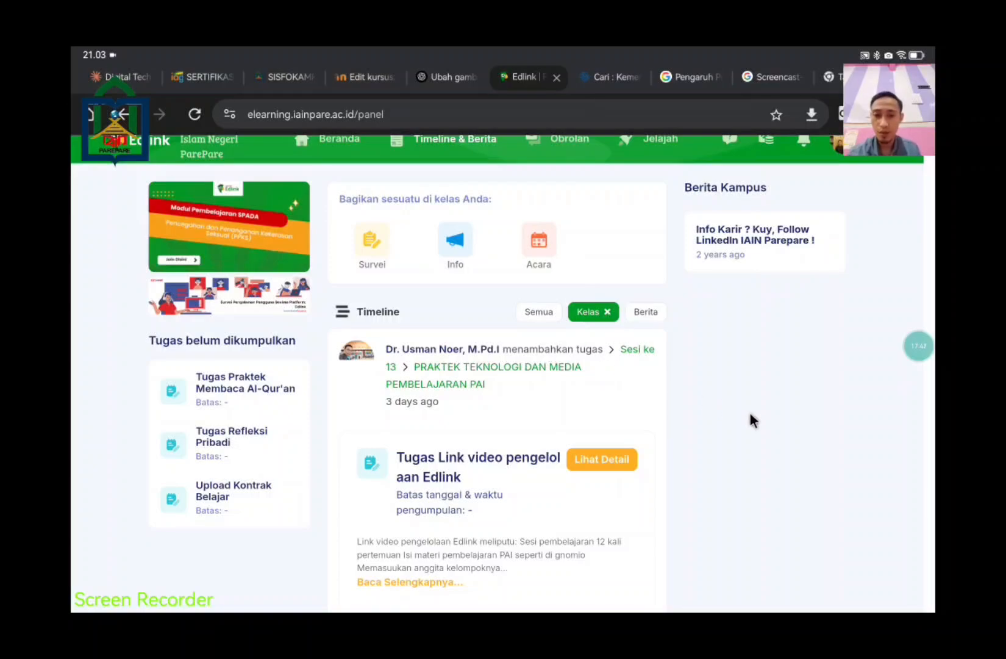
{"action": "scroll", "coordinate": [749, 414], "scroll_direction": "down", "scroll_amount": 2}
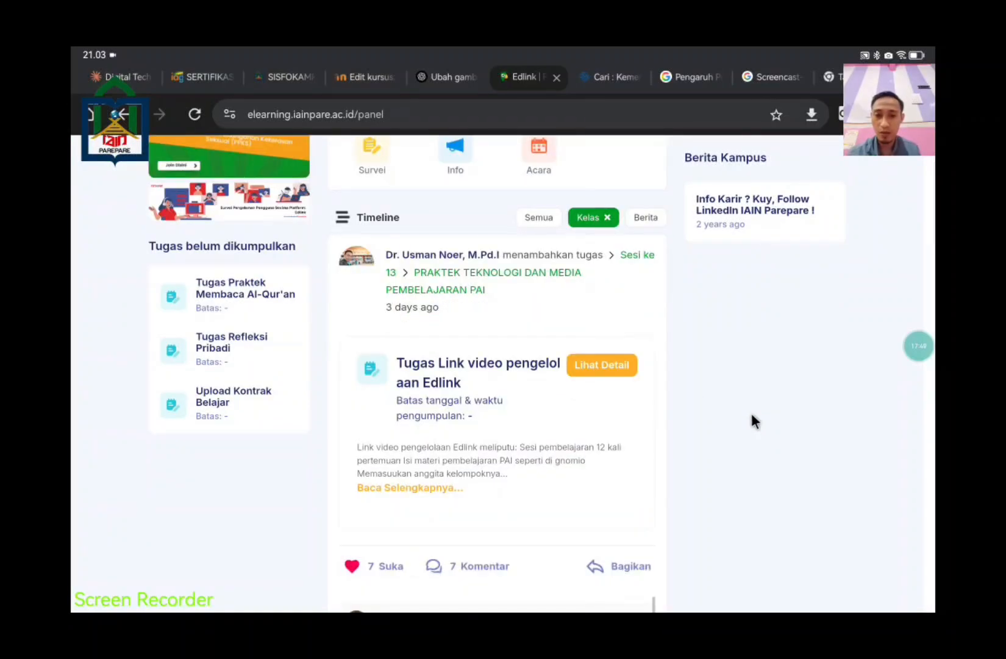
{"action": "scroll", "coordinate": [751, 413], "scroll_direction": "up", "scroll_amount": 3}
{"action": "scroll", "coordinate": [751, 413], "scroll_direction": "down", "scroll_amount": 4}
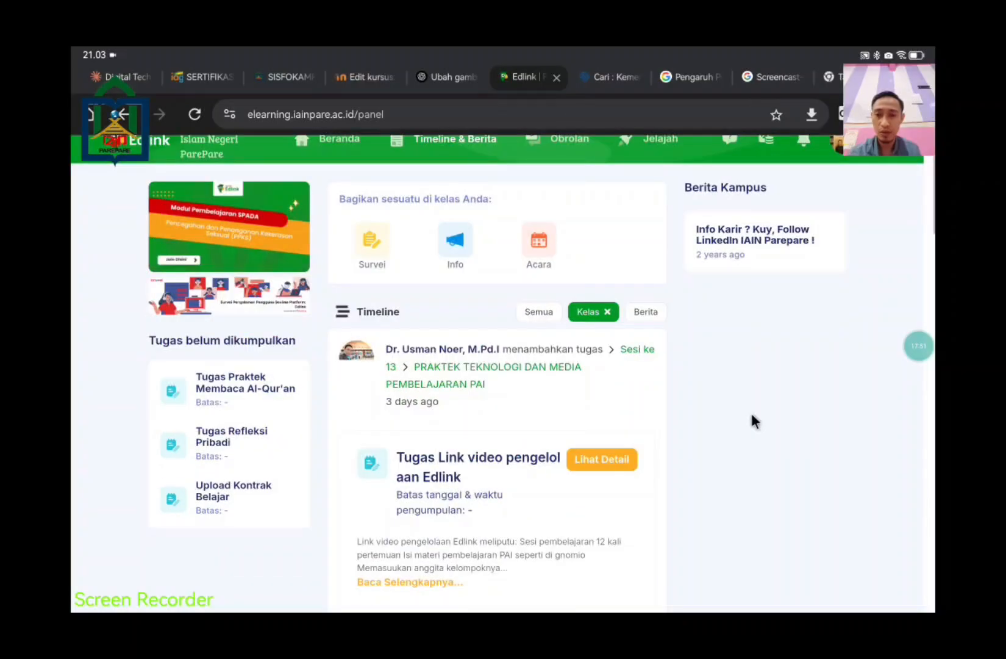
{"action": "scroll", "coordinate": [752, 415], "scroll_direction": "up", "scroll_amount": 3}
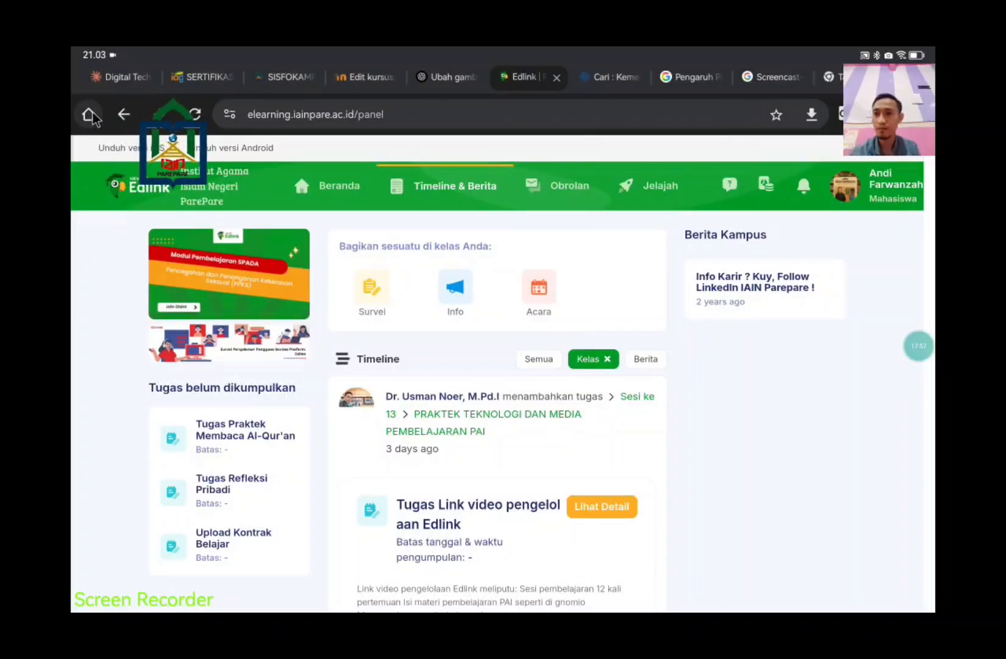
{"action": "left_click", "coordinate": [124, 114]}
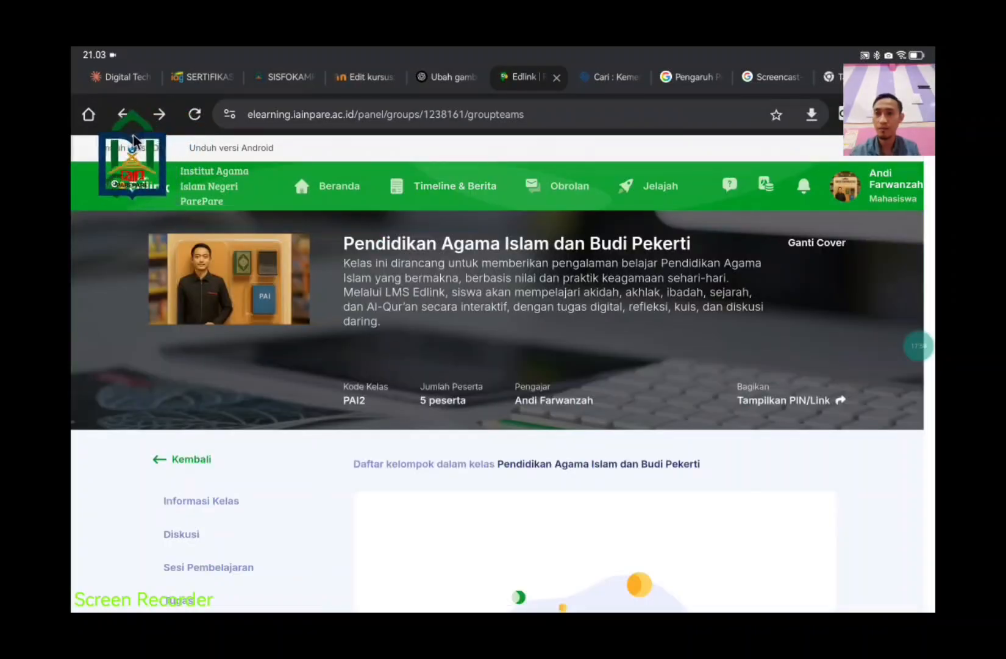
{"action": "scroll", "coordinate": [884, 559], "scroll_direction": "down", "scroll_amount": 5}
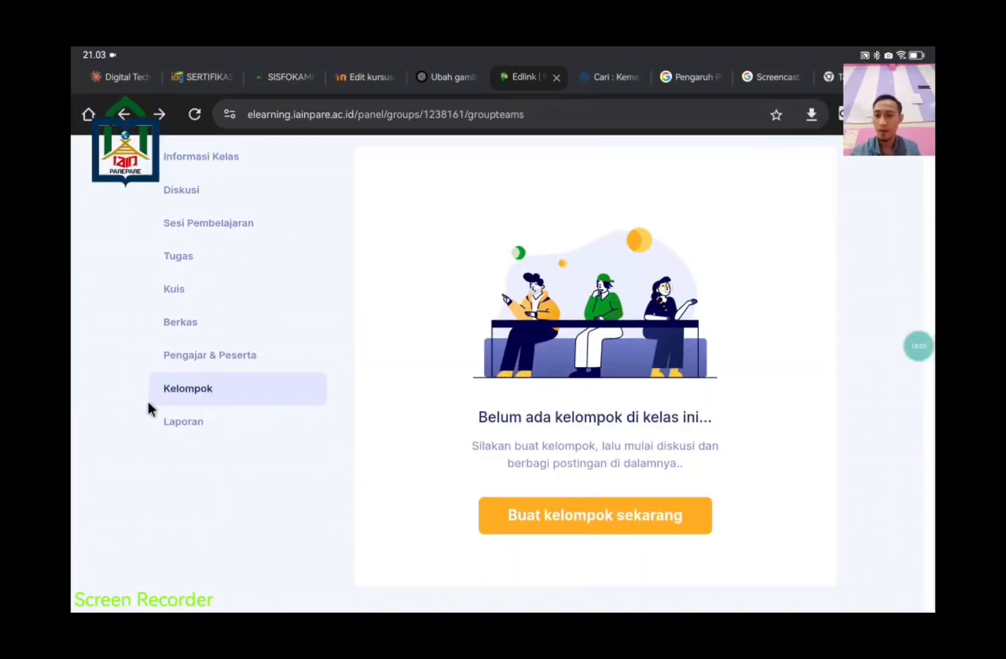
Step: Open the Laporan report, read each column's explanation tooltip, then go back
{"action": "left_click", "coordinate": [186, 421]}
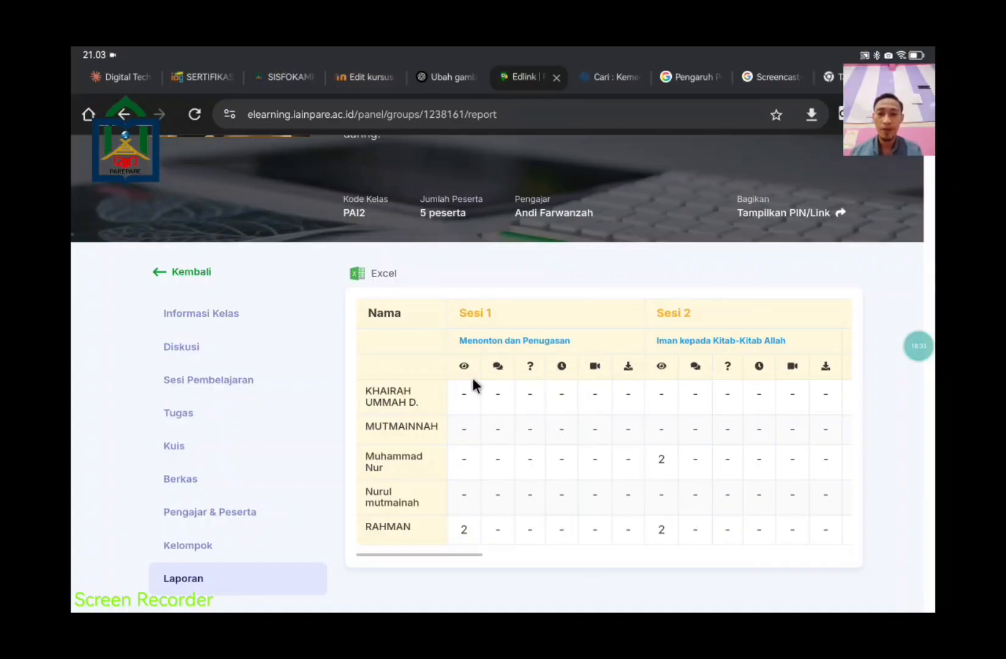
{"action": "mouse_move", "coordinate": [463, 370]}
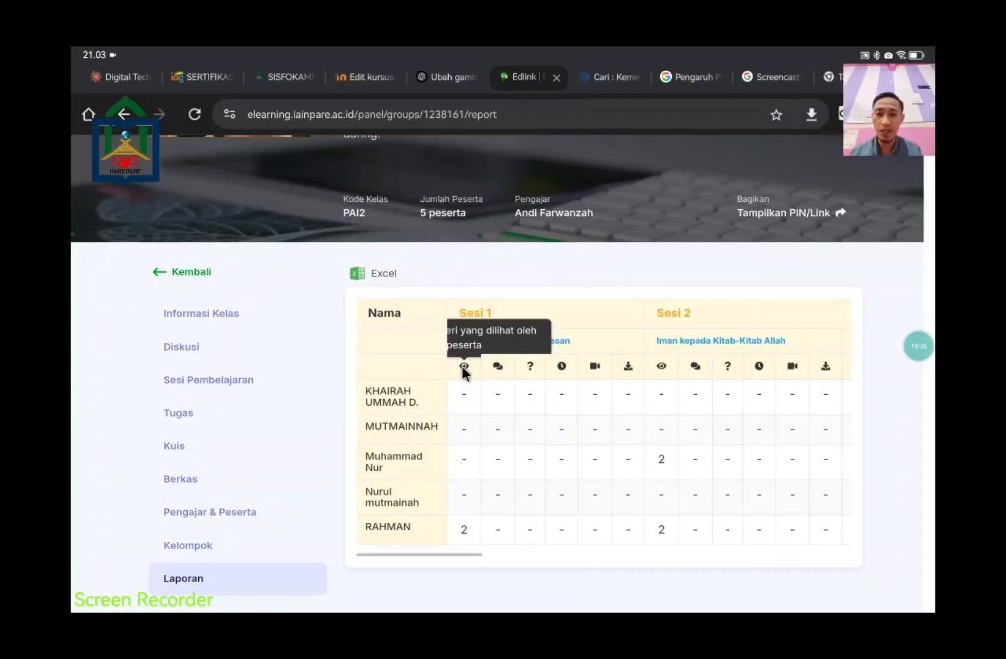
{"action": "mouse_move", "coordinate": [501, 371]}
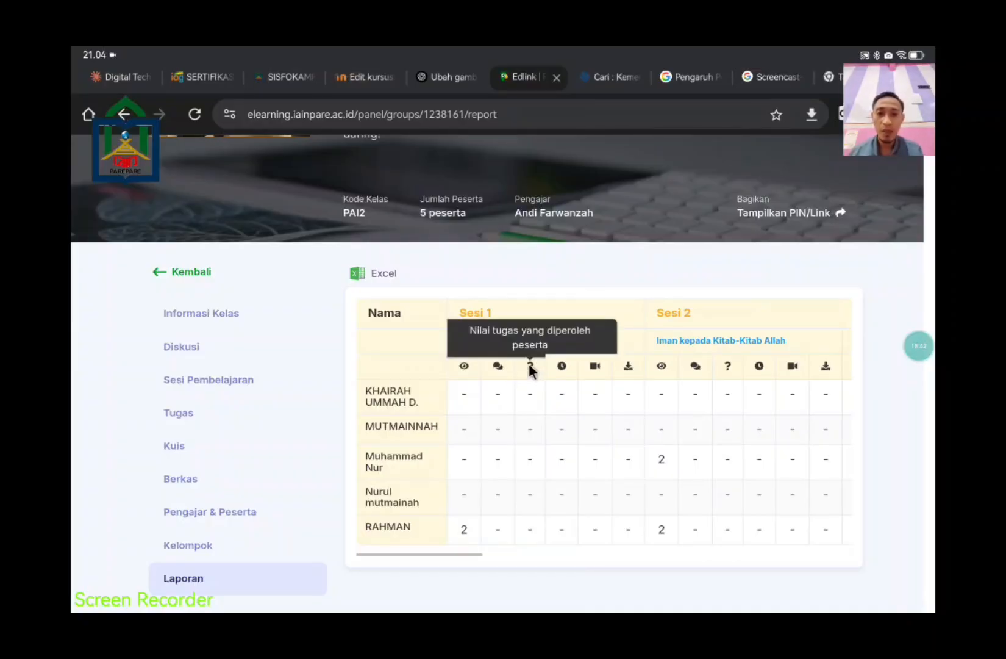
{"action": "mouse_move", "coordinate": [561, 369]}
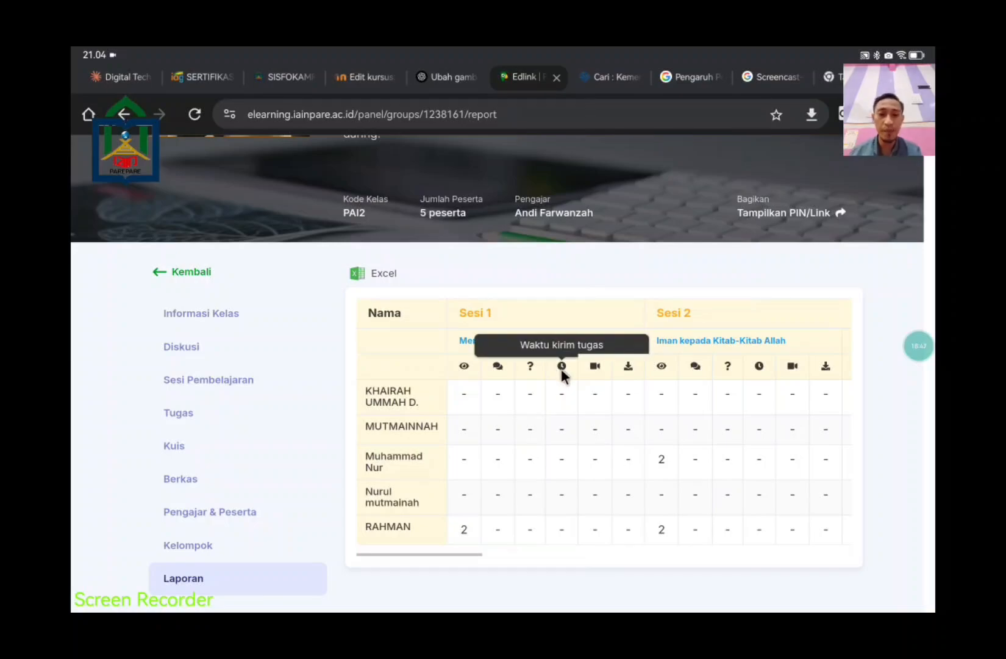
{"action": "mouse_move", "coordinate": [595, 370]}
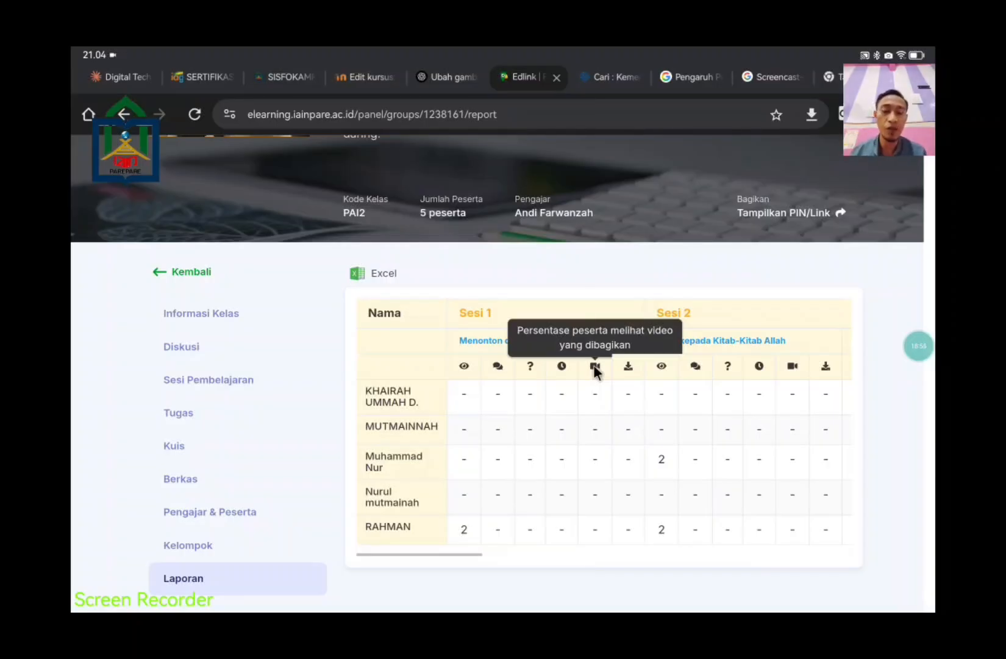
{"action": "mouse_move", "coordinate": [630, 372]}
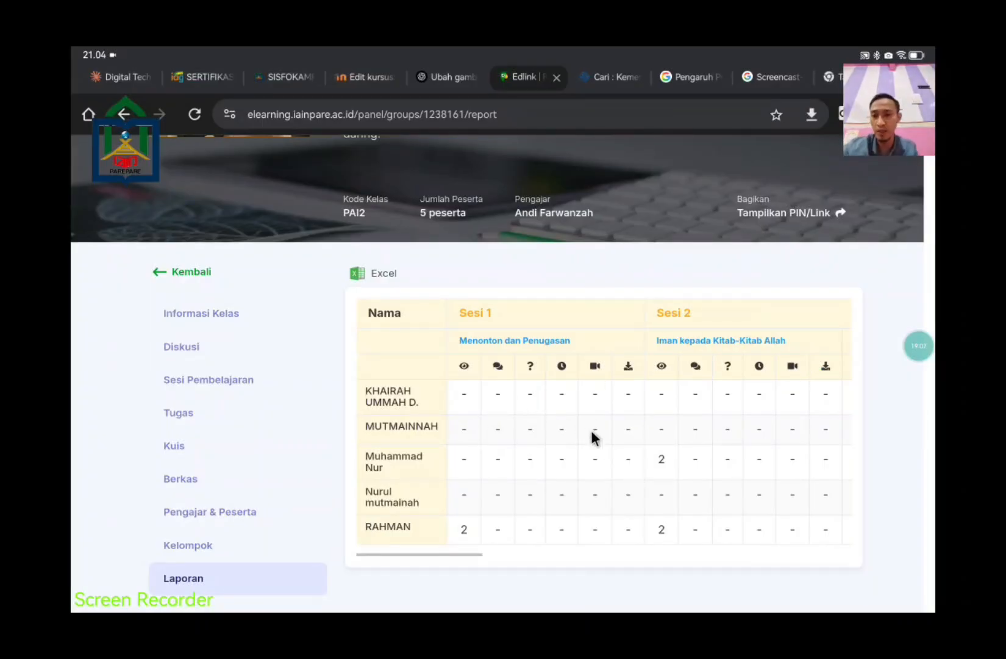
{"action": "left_click", "coordinate": [180, 272]}
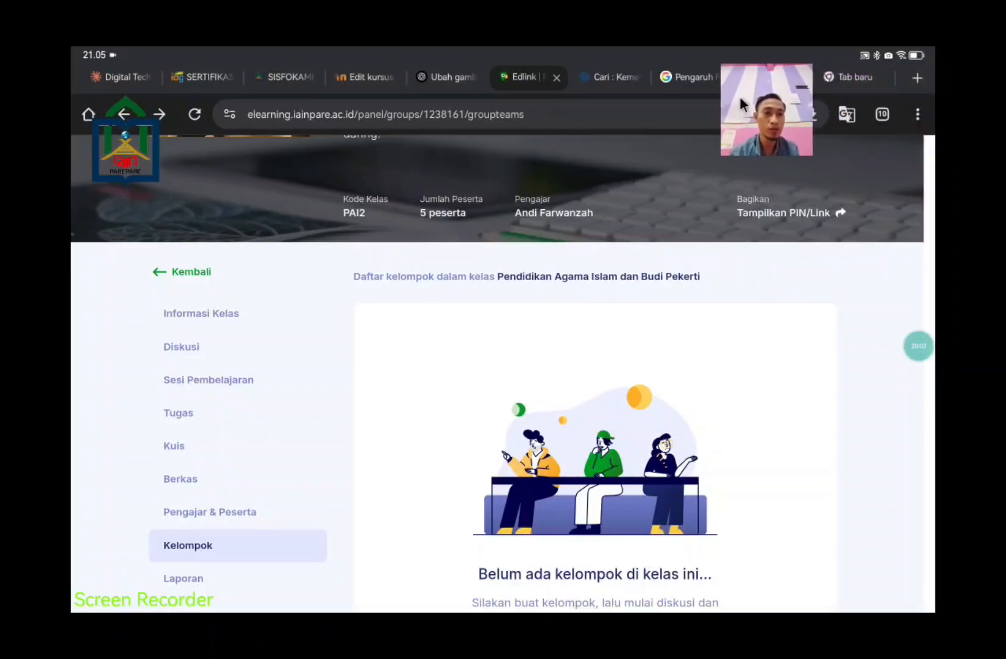
Step: Go back through Pengajar & Peserta, Berkas, Kuis, Tugas and Sesi Pembelajaran, then reload the discussion page
{"action": "left_click", "coordinate": [203, 272]}
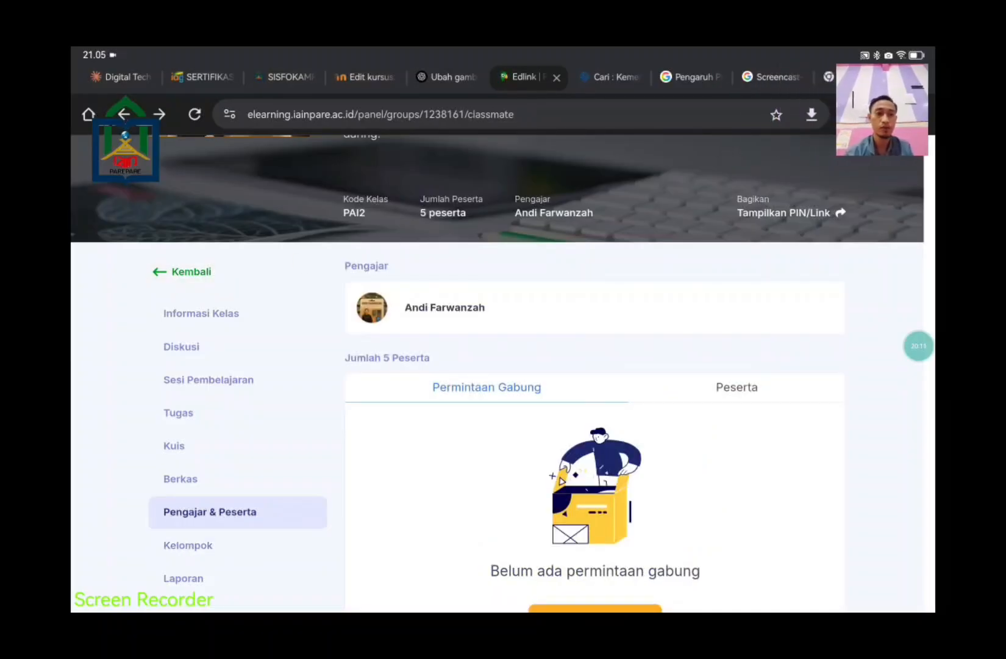
{"action": "left_click", "coordinate": [185, 274]}
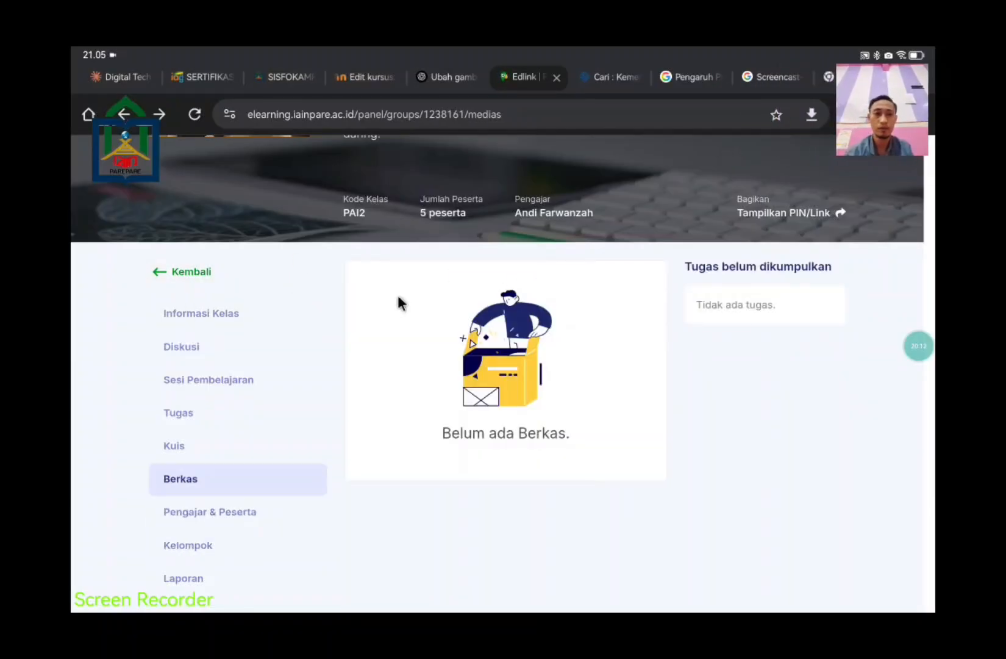
{"action": "left_click", "coordinate": [178, 274]}
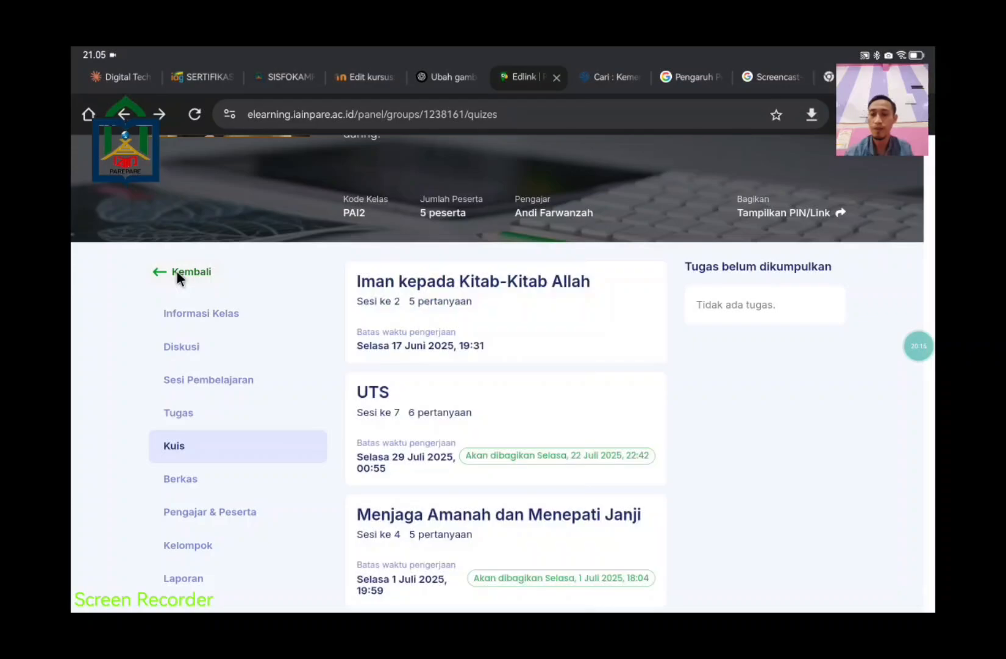
{"action": "left_click", "coordinate": [176, 270]}
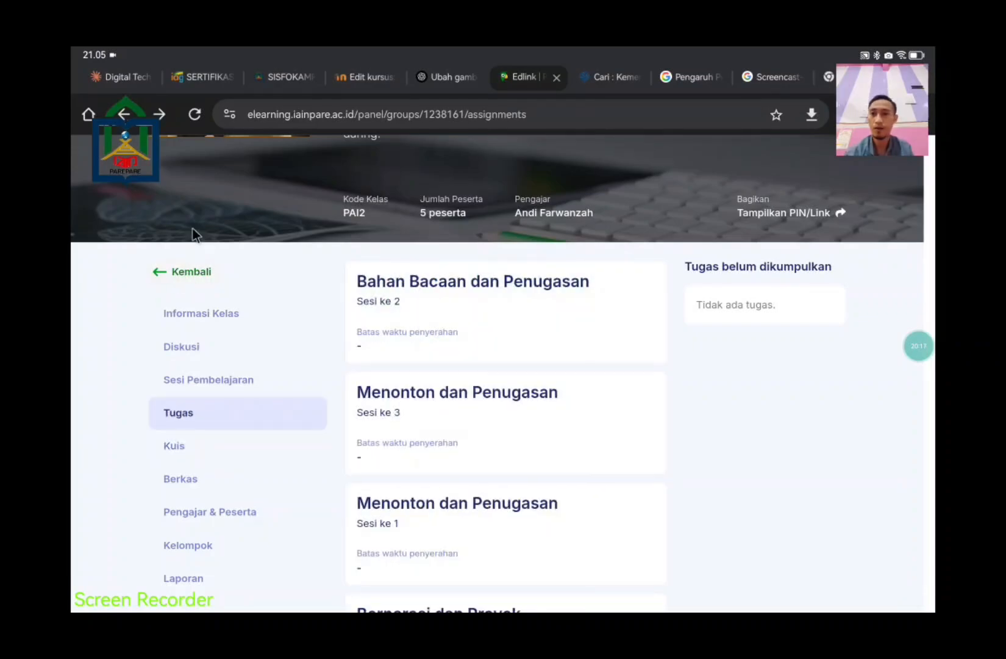
{"action": "left_click", "coordinate": [130, 120]}
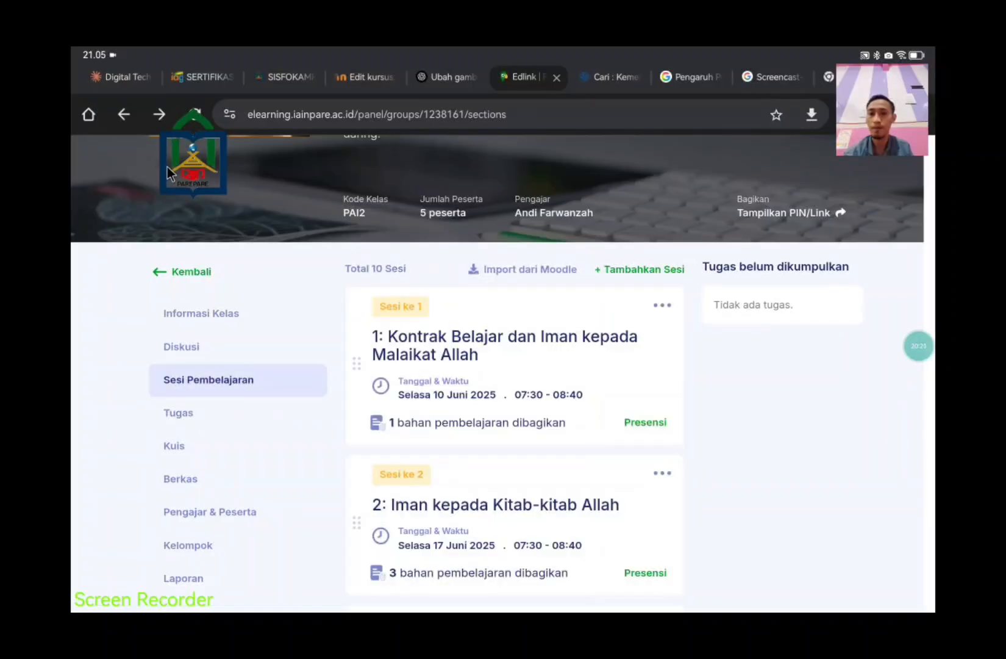
{"action": "left_click", "coordinate": [124, 119]}
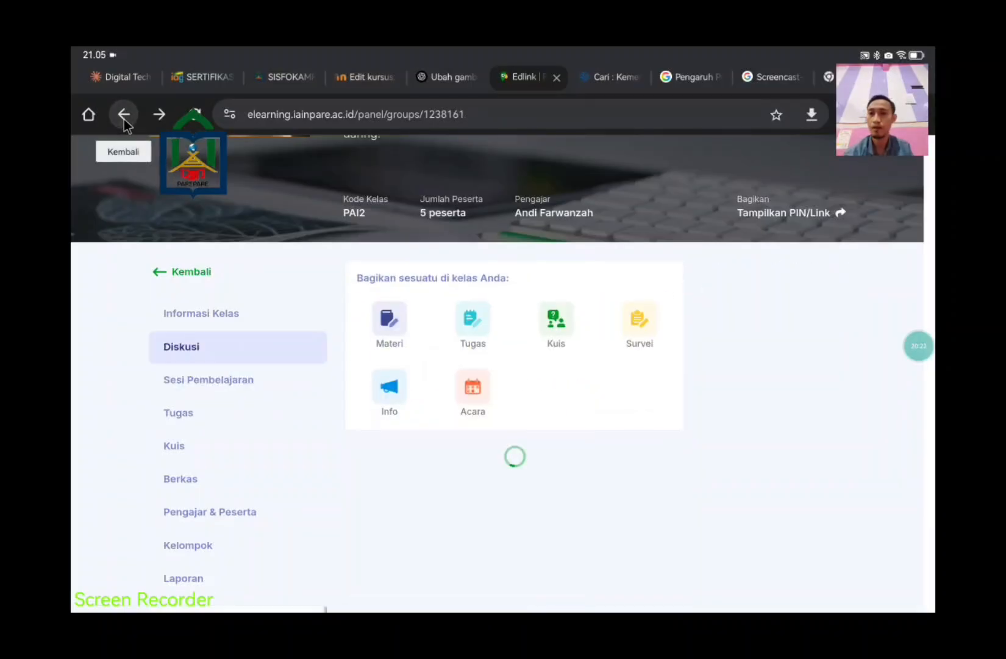
{"action": "left_click", "coordinate": [123, 120]}
{"action": "left_click", "coordinate": [124, 120]}
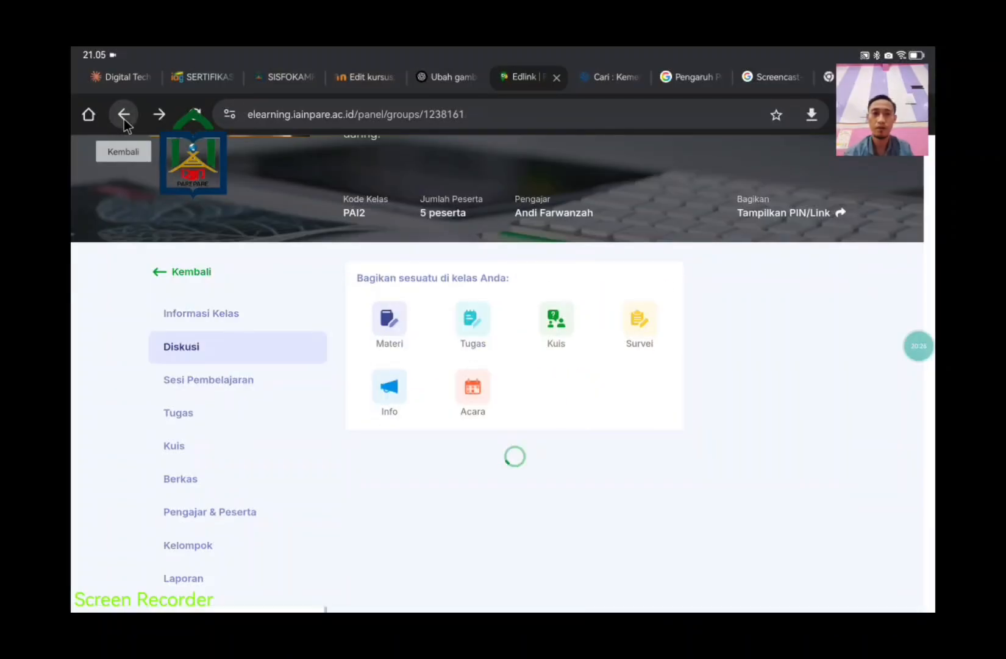
{"action": "left_click", "coordinate": [345, 116]}
{"action": "left_click", "coordinate": [386, 162]}
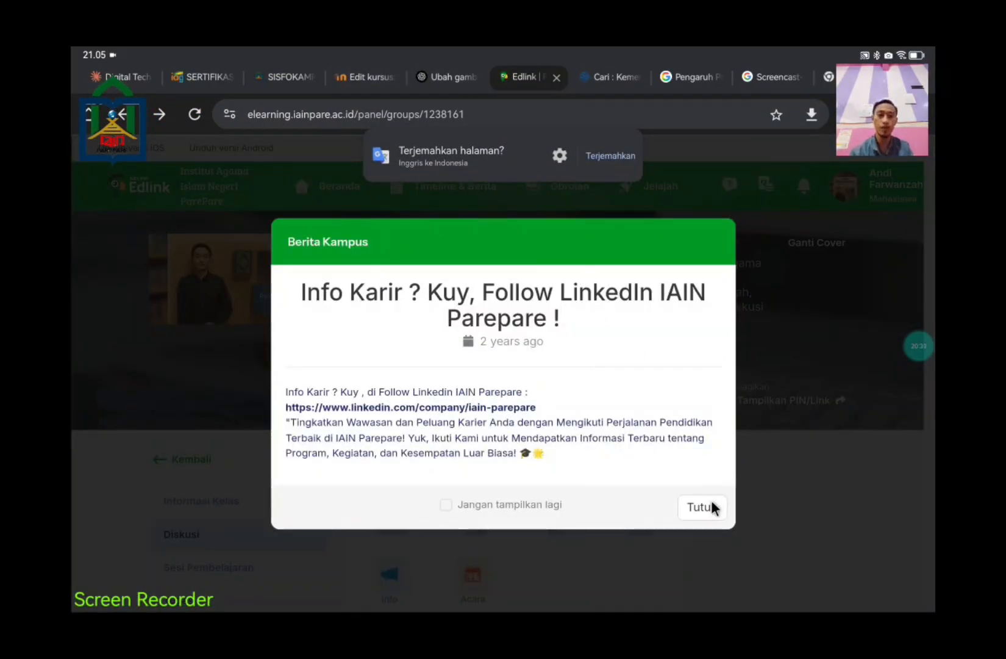
Step: Dismiss the Berita Kampus notice and log out with Keluar from the account menu
{"action": "left_click", "coordinate": [707, 507]}
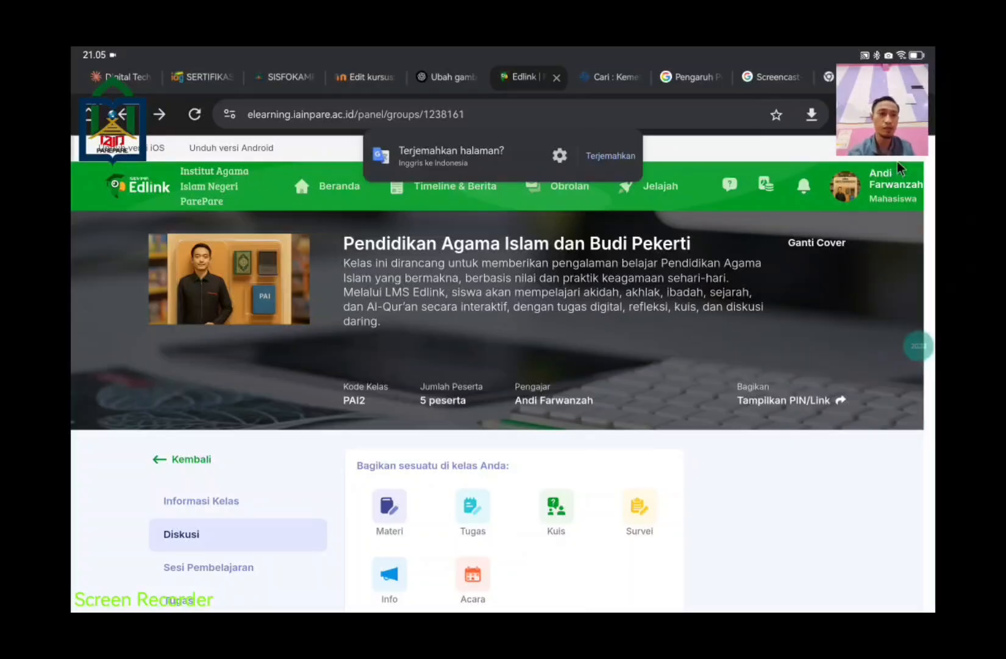
{"action": "left_click", "coordinate": [878, 189]}
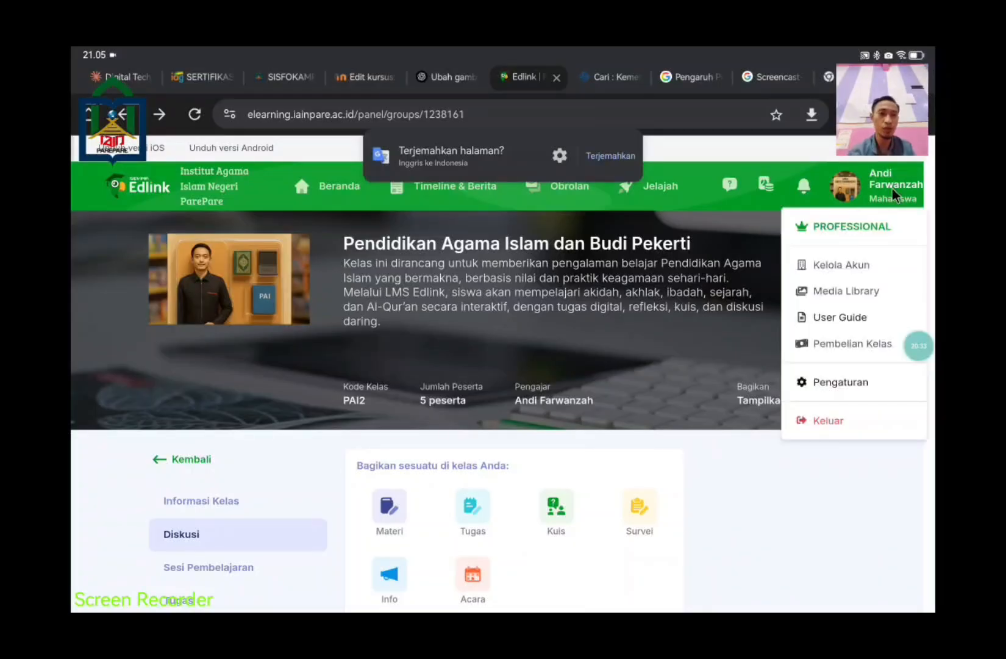
{"action": "left_click", "coordinate": [857, 421]}
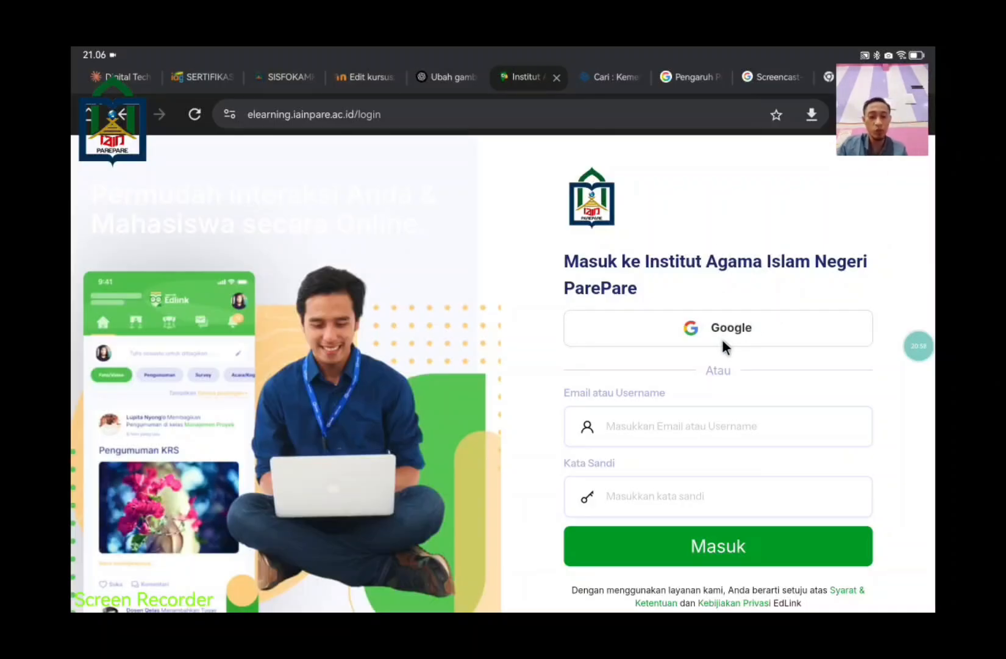
Step: Sign in with Google by choosing the account from the Pilih akun list
{"action": "left_click", "coordinate": [692, 425]}
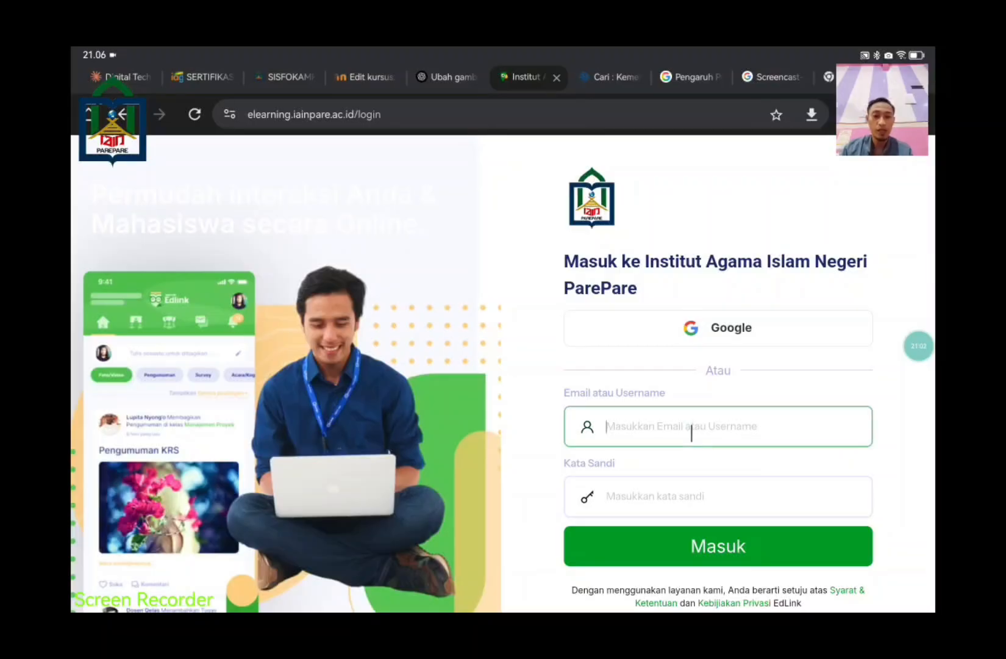
{"action": "left_click", "coordinate": [690, 490]}
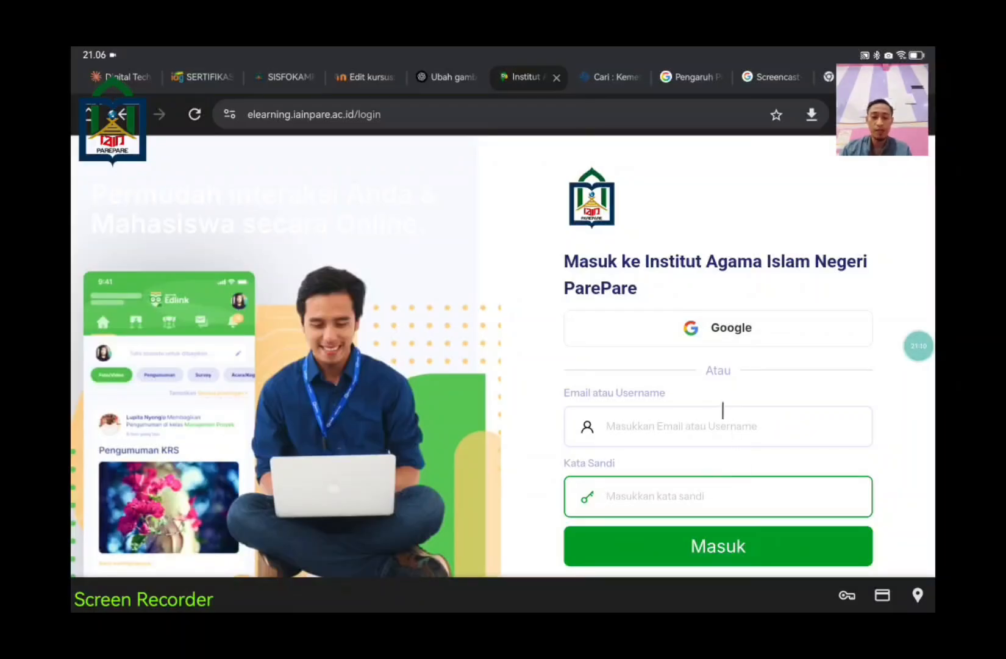
{"action": "left_click", "coordinate": [729, 330]}
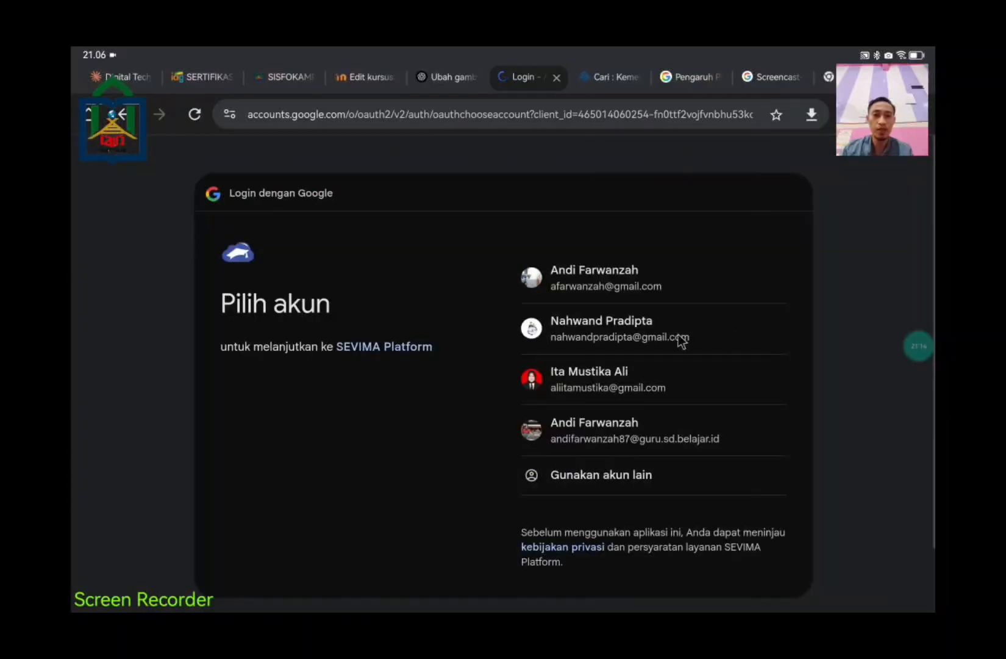
{"action": "left_click", "coordinate": [603, 281]}
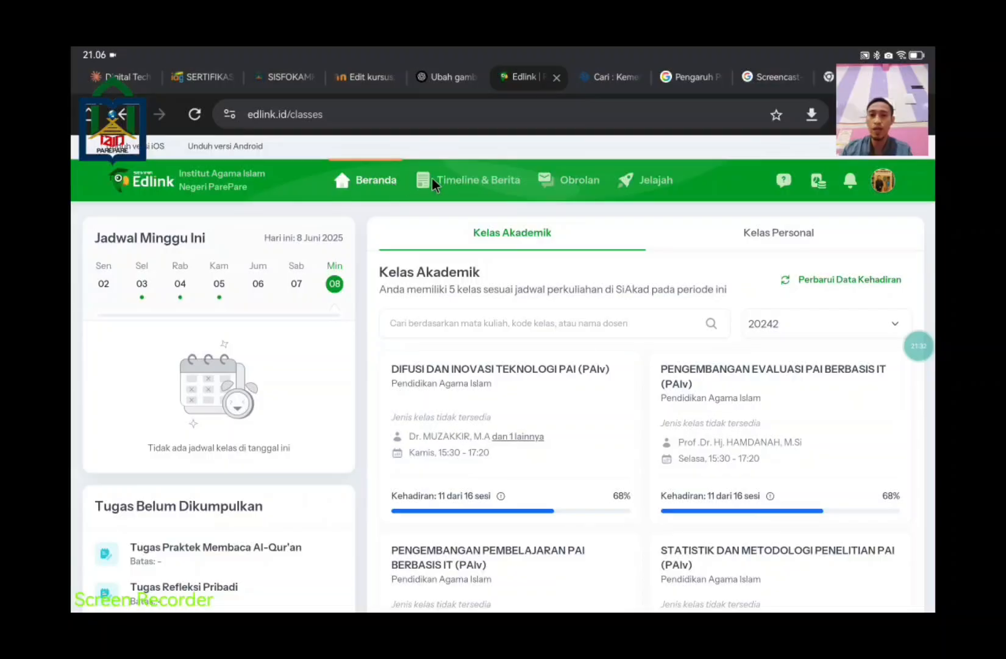
Step: Reload the classes dashboard, dismiss the campus news notice, and show the Kelas Personal list
{"action": "left_click", "coordinate": [459, 177]}
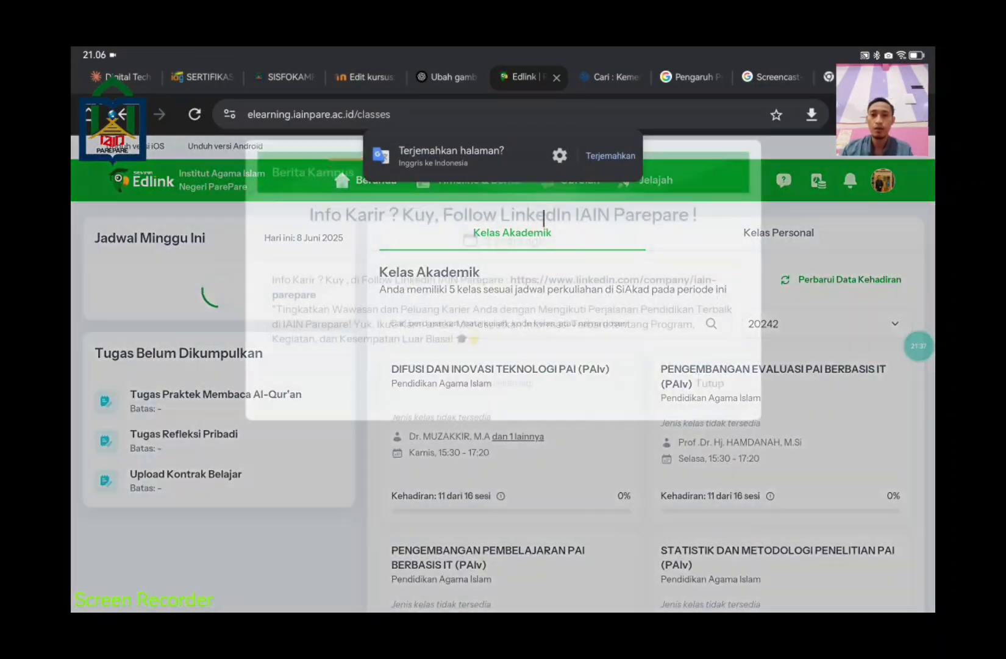
{"action": "left_click", "coordinate": [722, 400]}
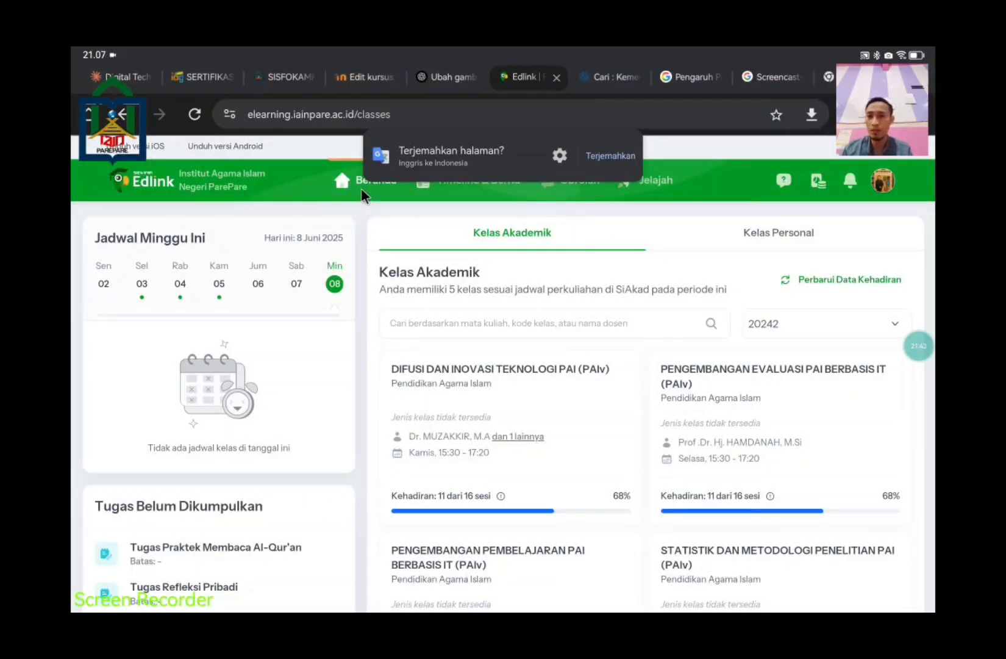
{"action": "scroll", "coordinate": [471, 251], "scroll_direction": "down", "scroll_amount": 2}
{"action": "scroll", "coordinate": [577, 348], "scroll_direction": "up", "scroll_amount": 2}
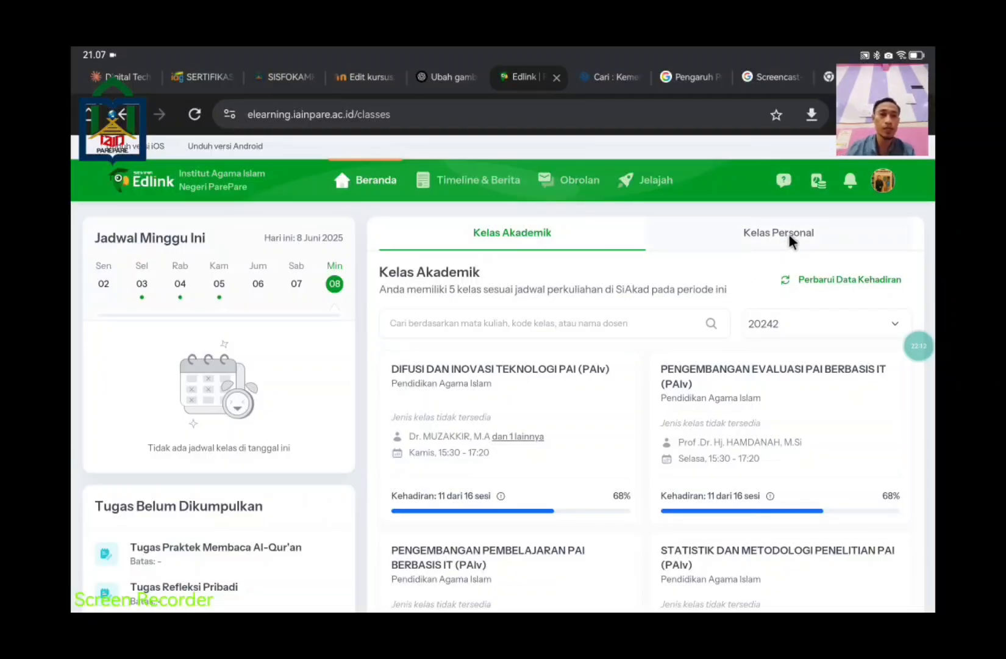
{"action": "left_click", "coordinate": [790, 240]}
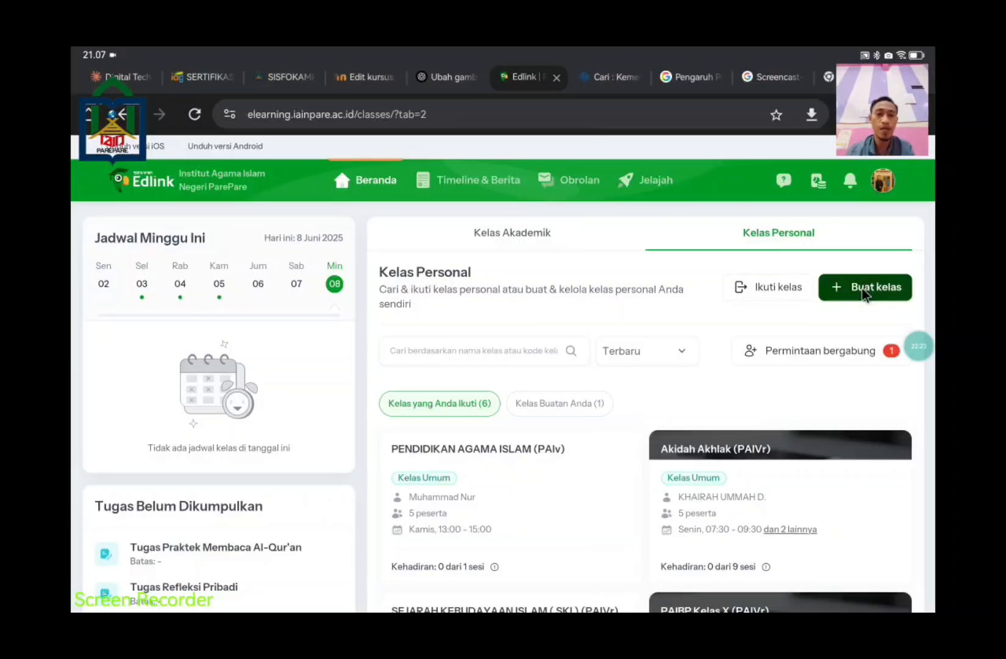
{"action": "left_click", "coordinate": [516, 244]}
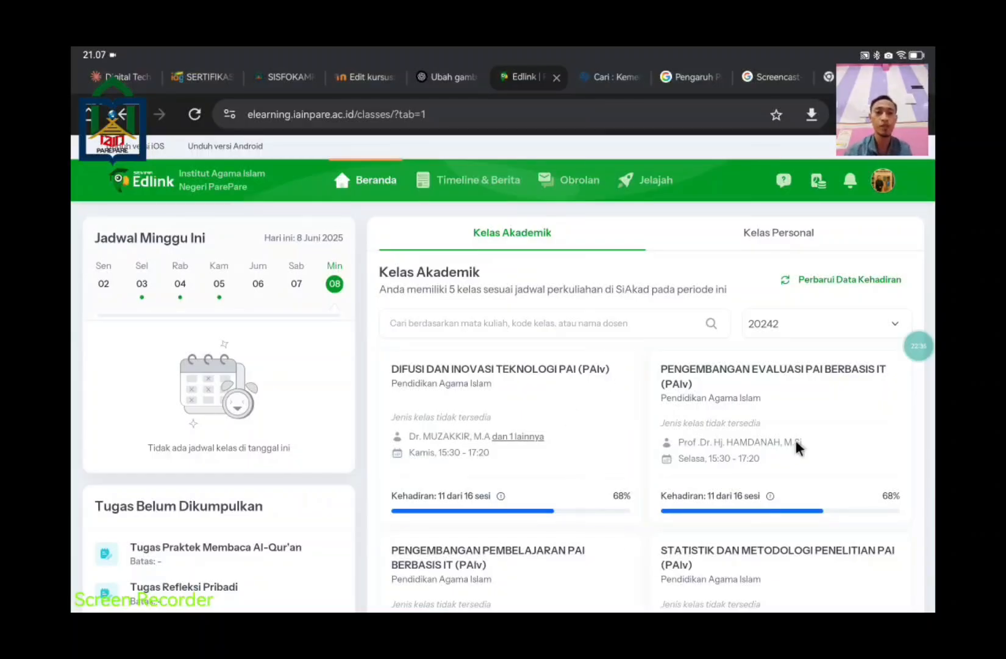
{"action": "left_click", "coordinate": [804, 244]}
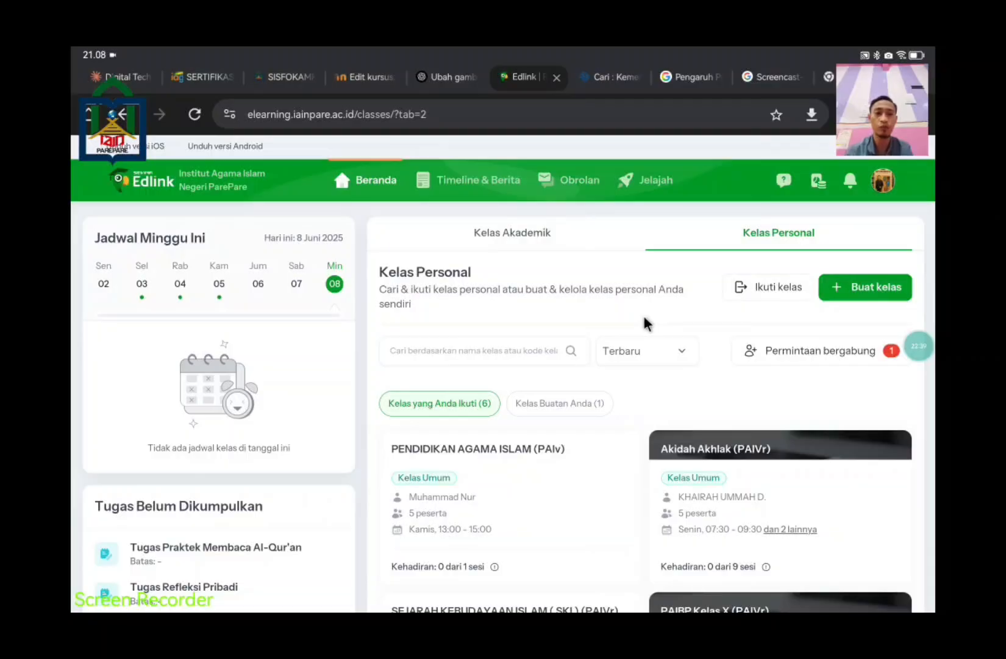
Step: Start a new class with course 'Pendidikan Agama Islam dan Budi Pekerti' and class name 'PAI 2'
{"action": "left_click", "coordinate": [858, 295]}
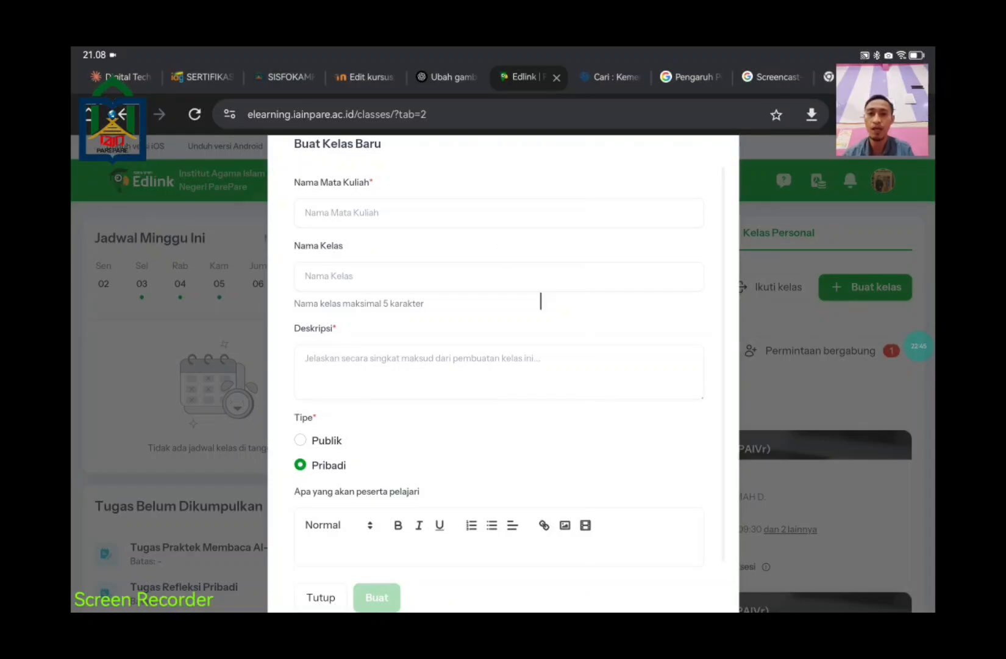
{"action": "scroll", "coordinate": [579, 292], "scroll_direction": "up", "scroll_amount": 1}
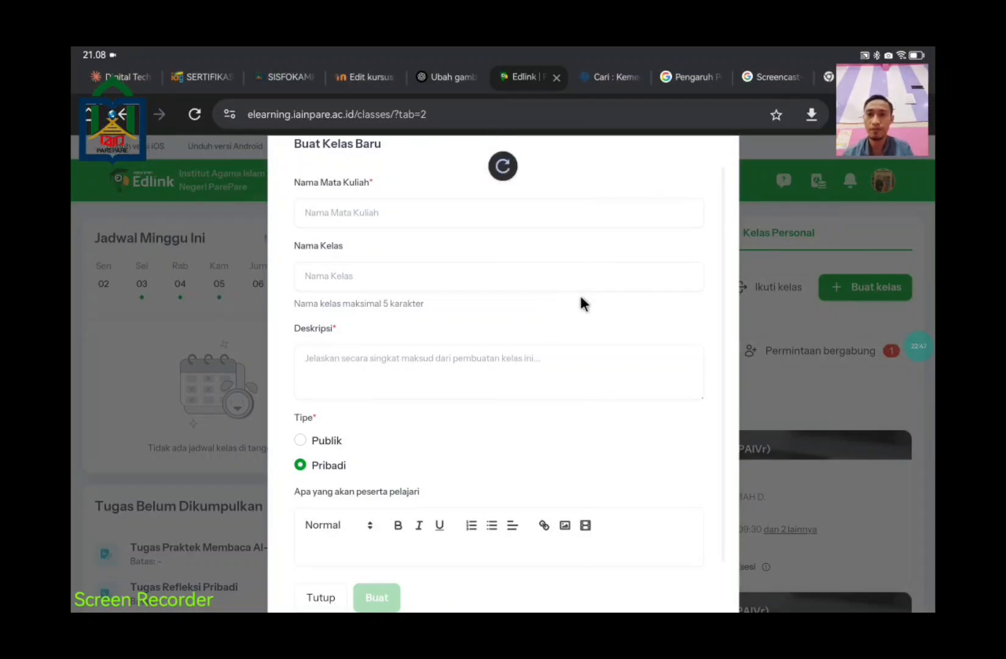
{"action": "scroll", "coordinate": [579, 293], "scroll_direction": "down", "scroll_amount": 1}
{"action": "scroll", "coordinate": [497, 238], "scroll_direction": "up", "scroll_amount": 1}
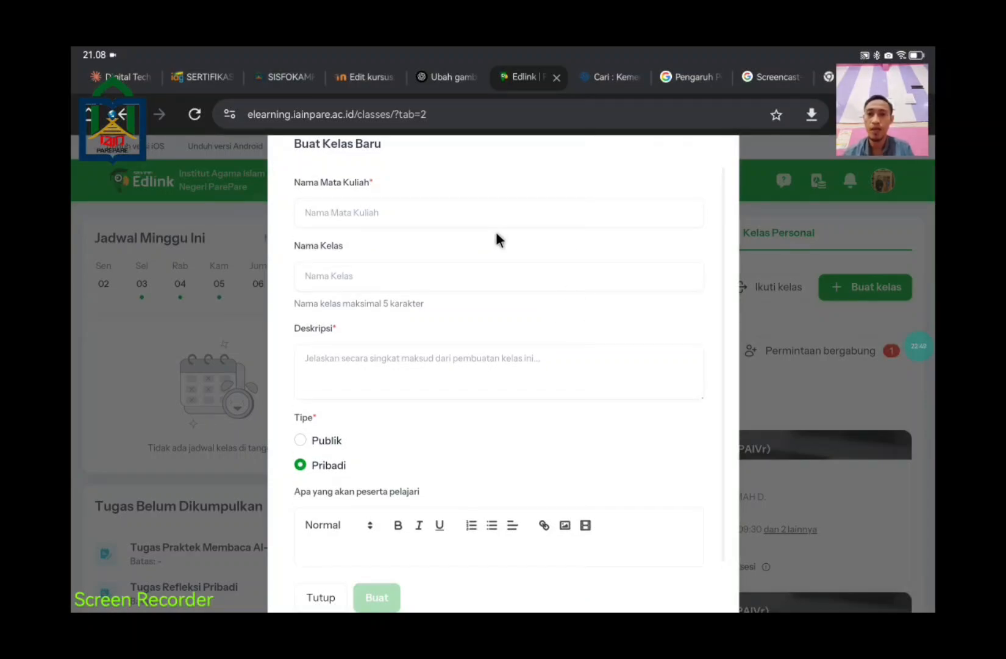
{"action": "left_click", "coordinate": [502, 218]}
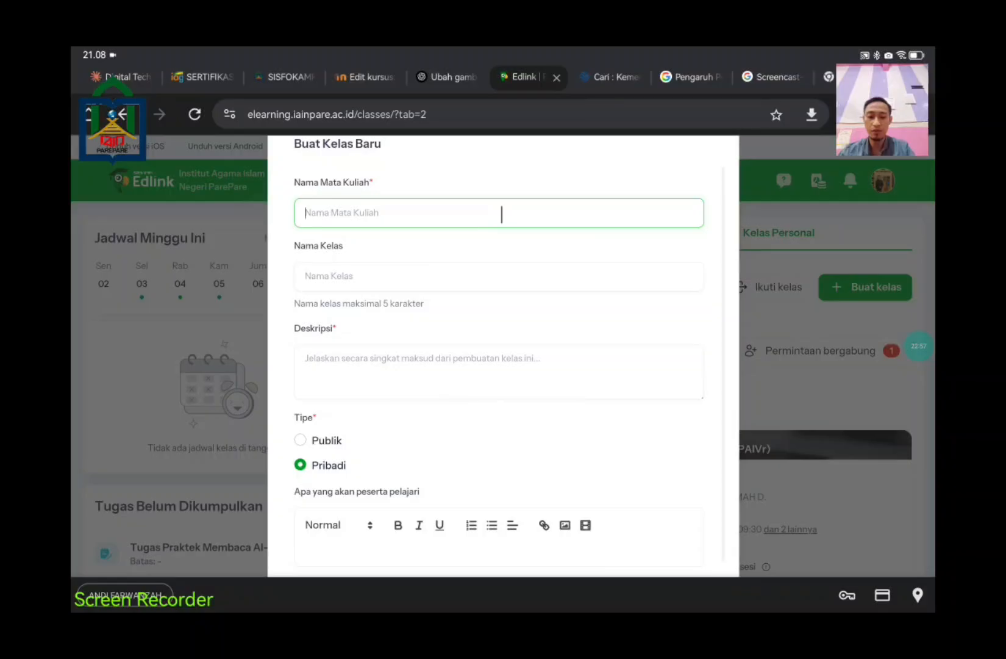
{"action": "type", "text": "Pe"}
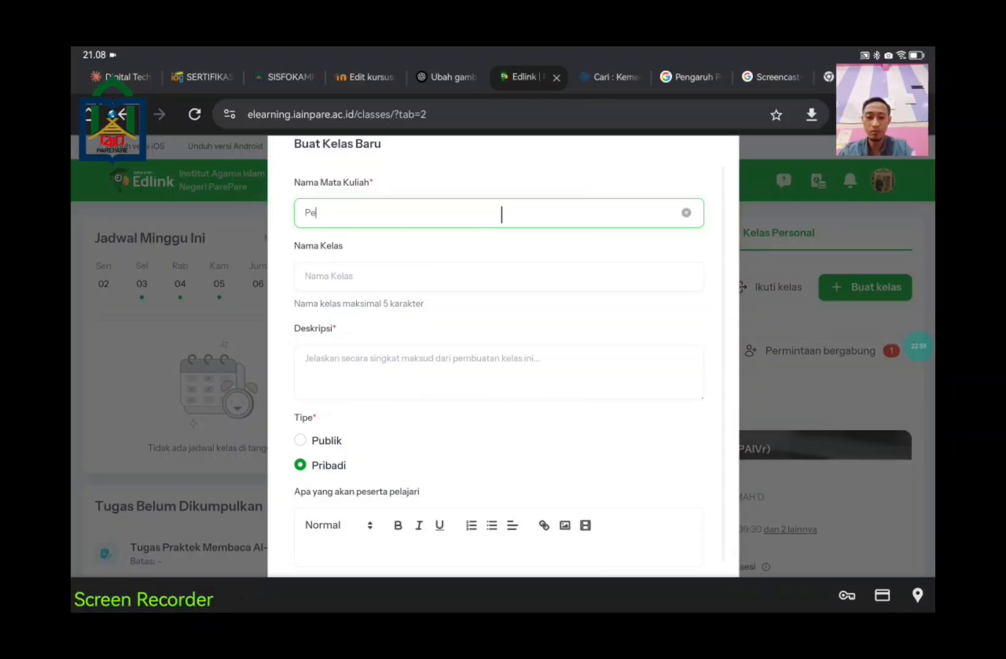
{"action": "type", "text": "ndidikan Agam"}
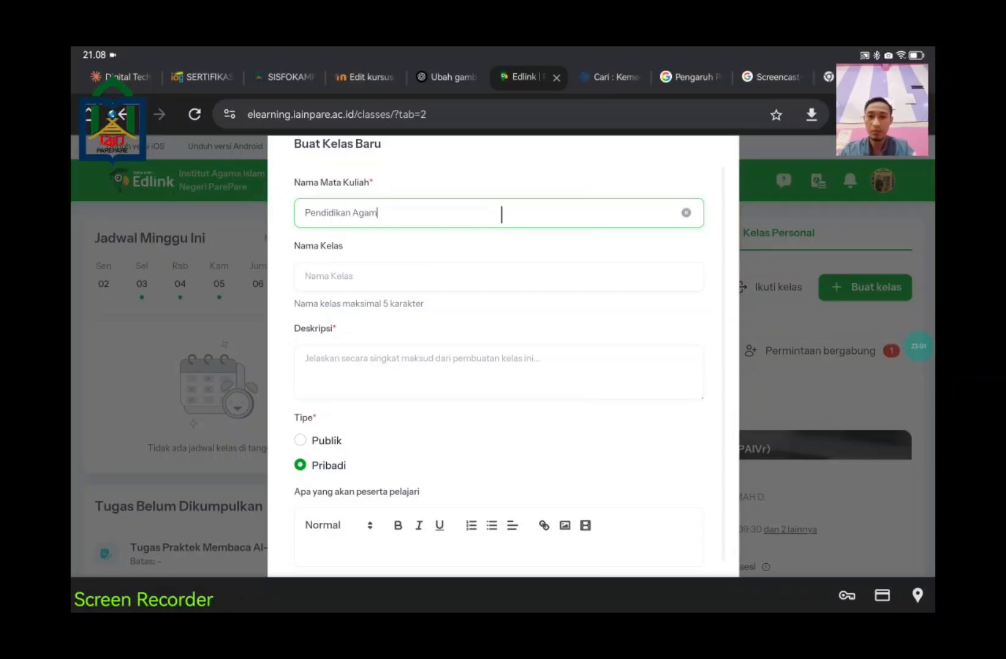
{"action": "type", "text": "a Isl"}
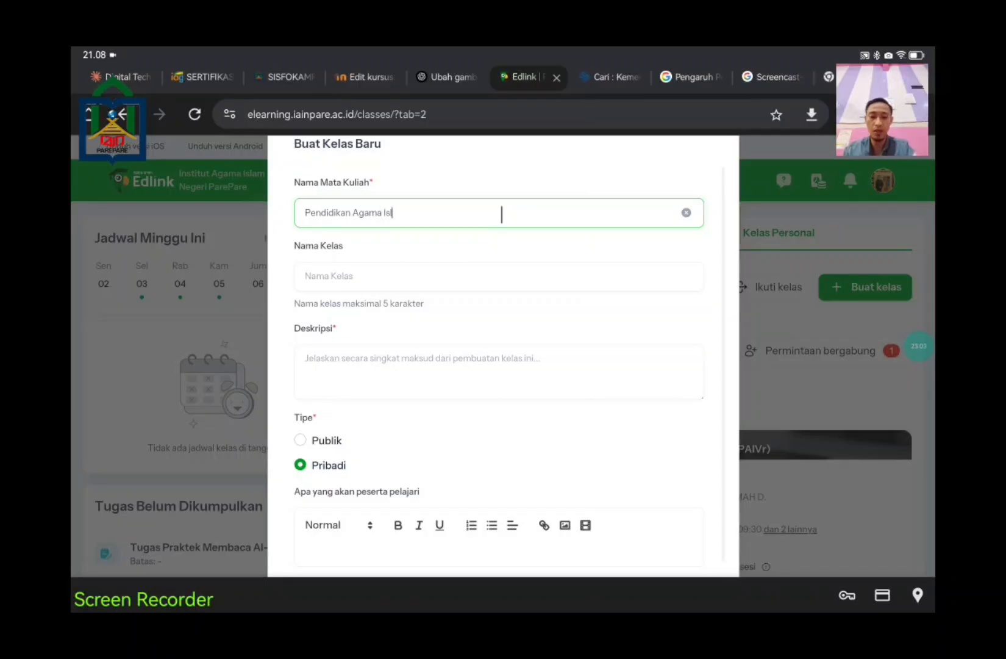
{"action": "type", "text": "am"}
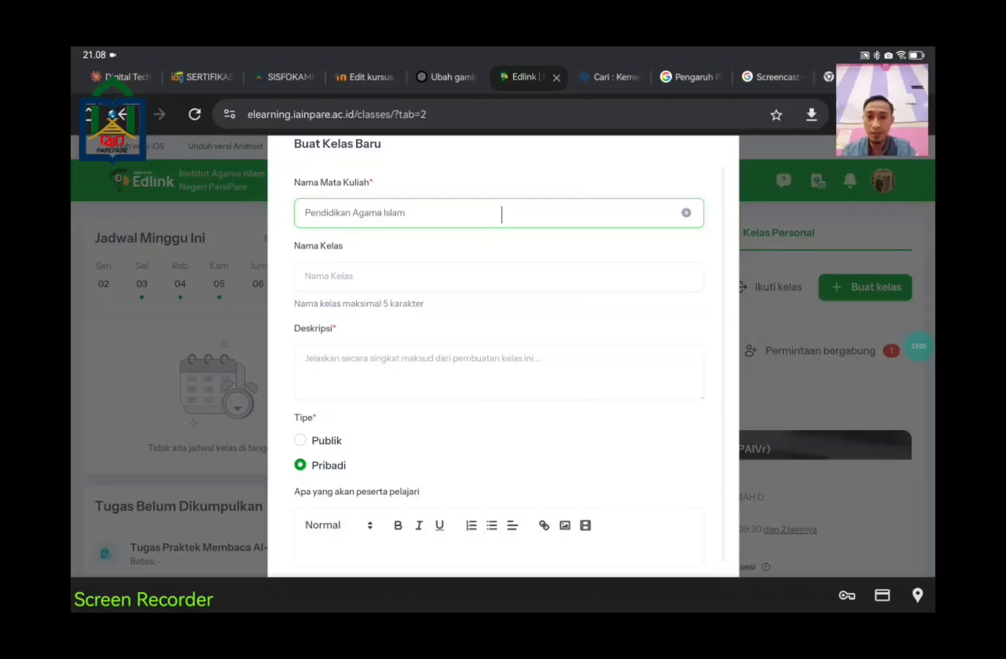
{"action": "type", "text": " dan"}
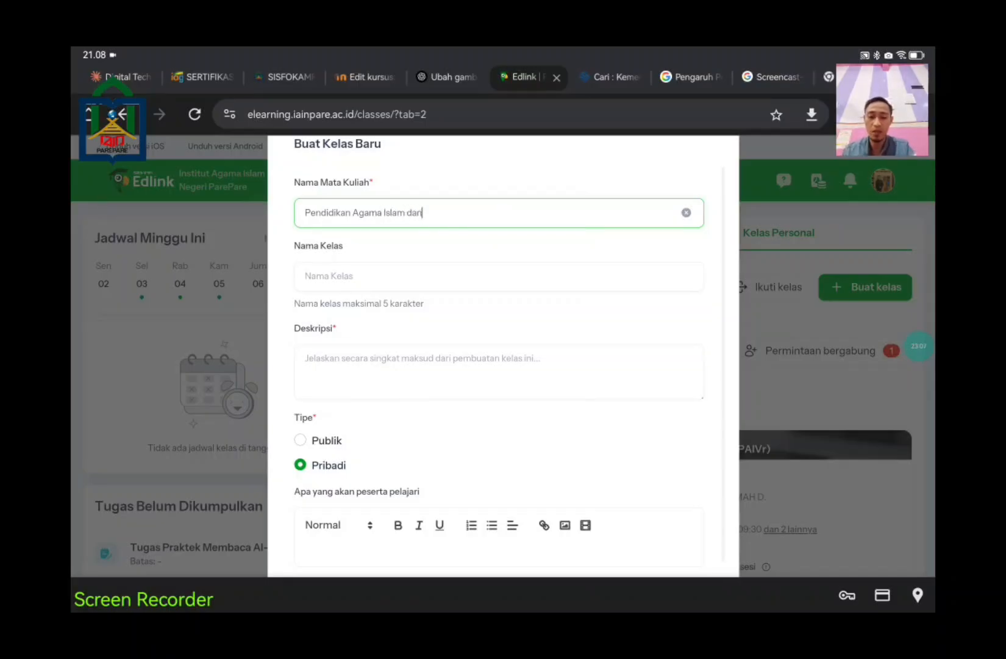
{"action": "type", "text": " Budi Pekerti"}
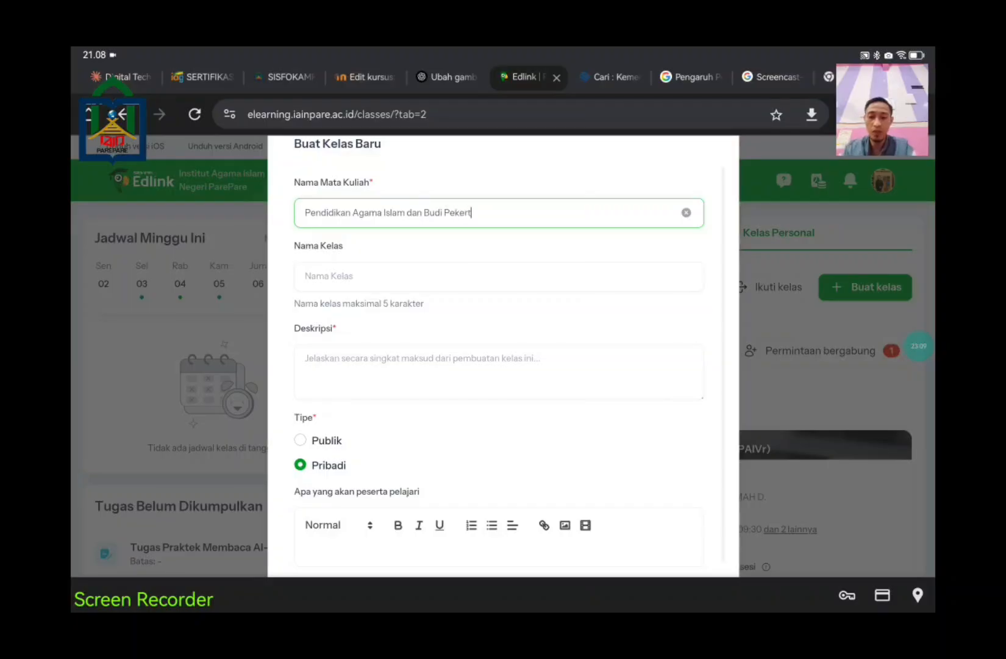
{"action": "left_click", "coordinate": [420, 270]}
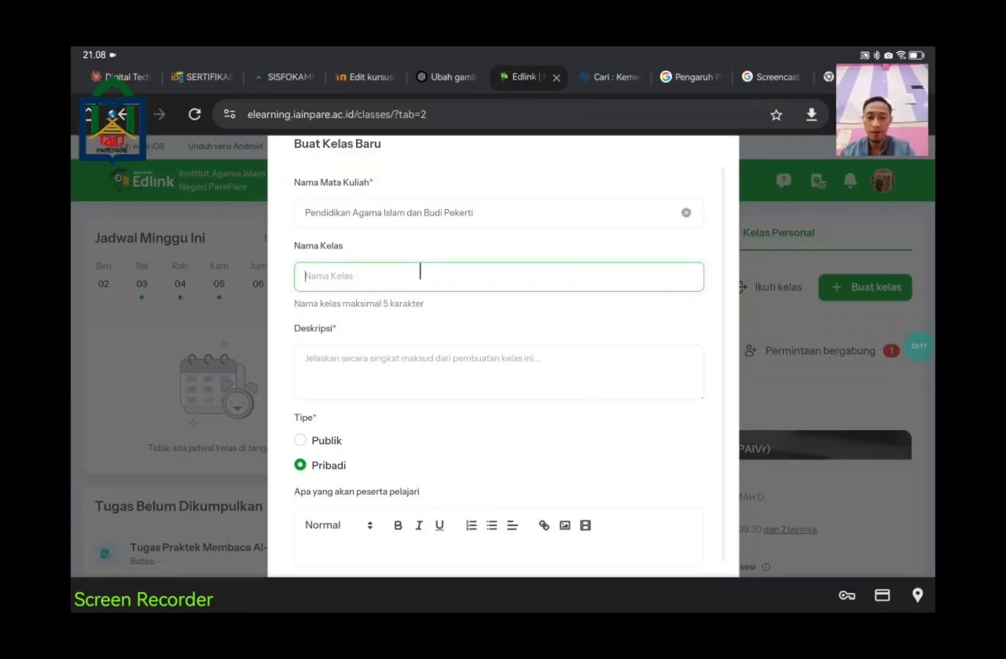
{"action": "type", "text": "PAI 2"}
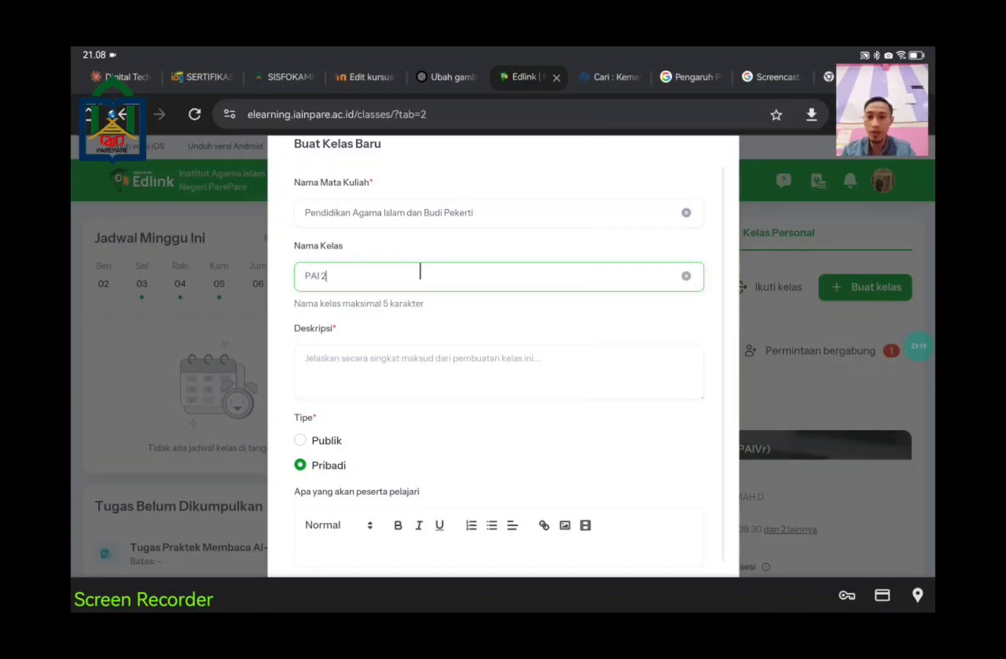
{"action": "left_click", "coordinate": [417, 362]}
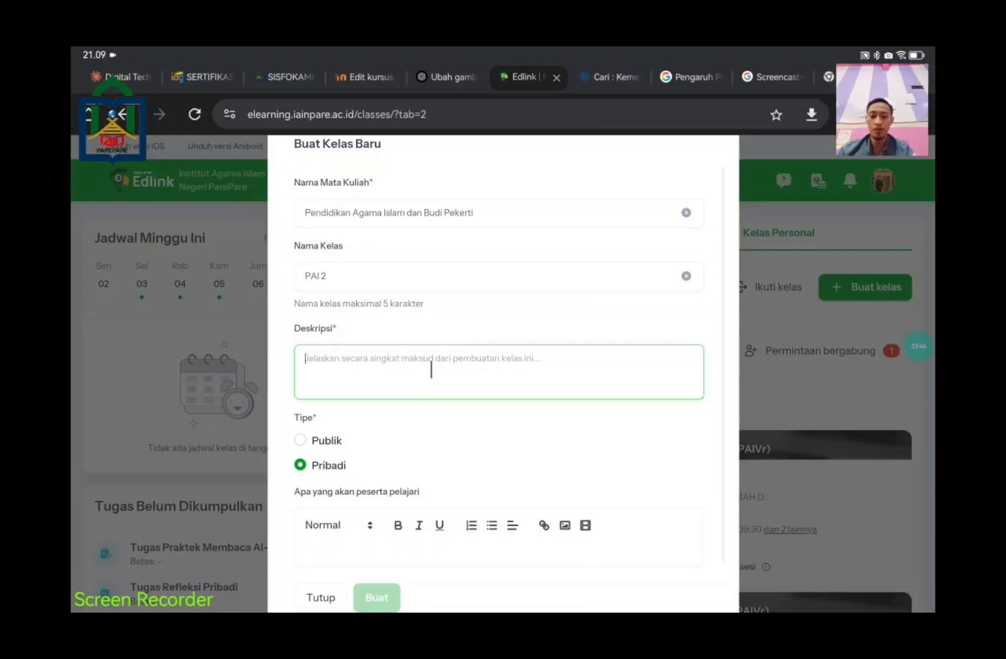
Step: Write a description saying the class helps students understand pendidikan agama Islam secara kaffah
{"action": "type", "text": "Ke"}
{"action": "type", "text": "in"}
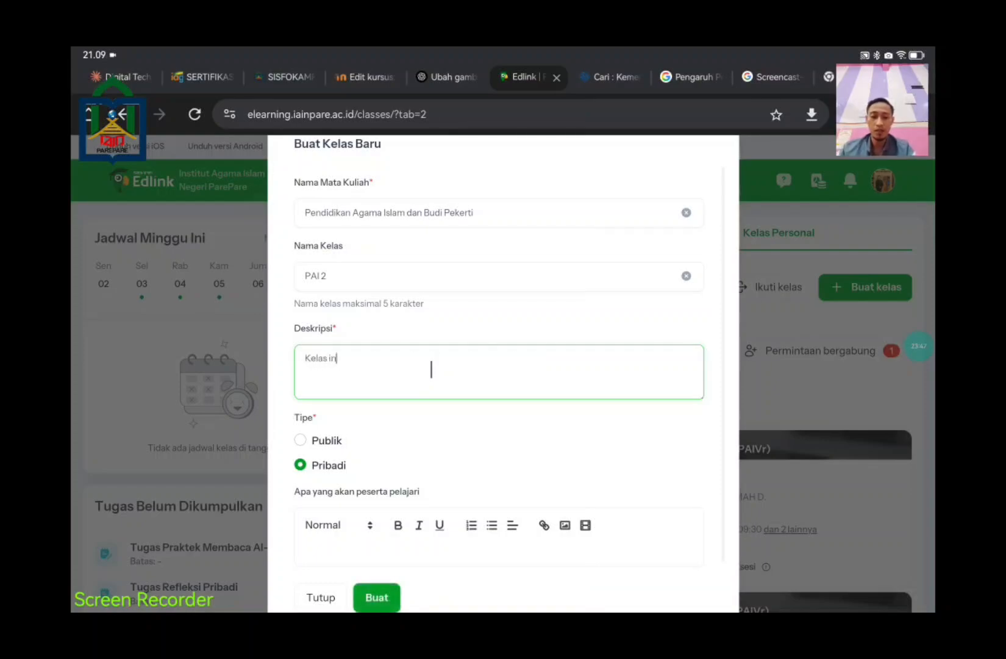
{"action": "type", "text": "i saya bu"}
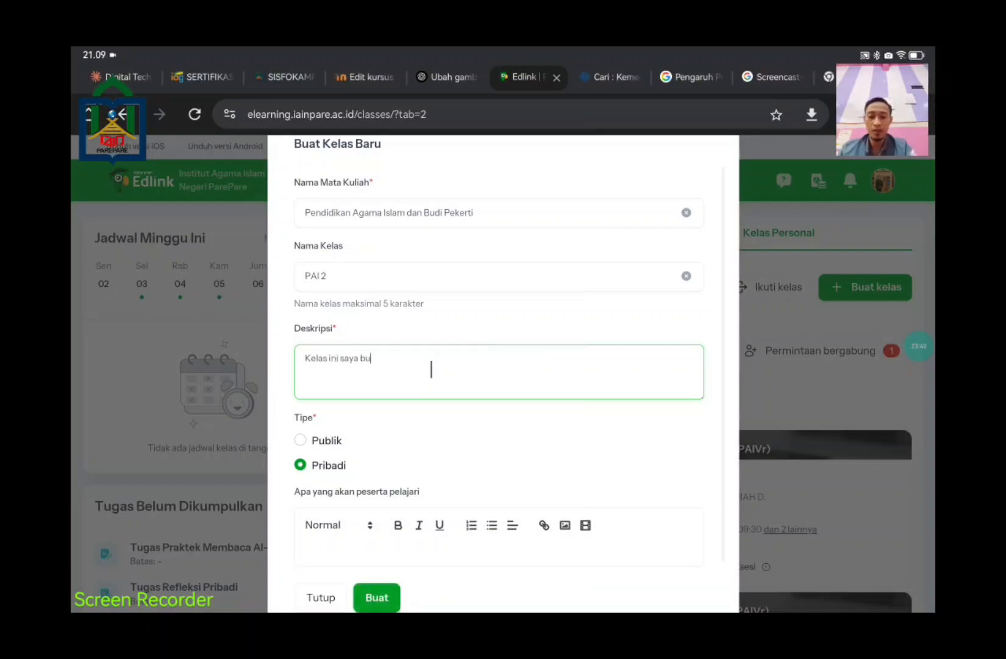
{"action": "type", "text": "at untuk"}
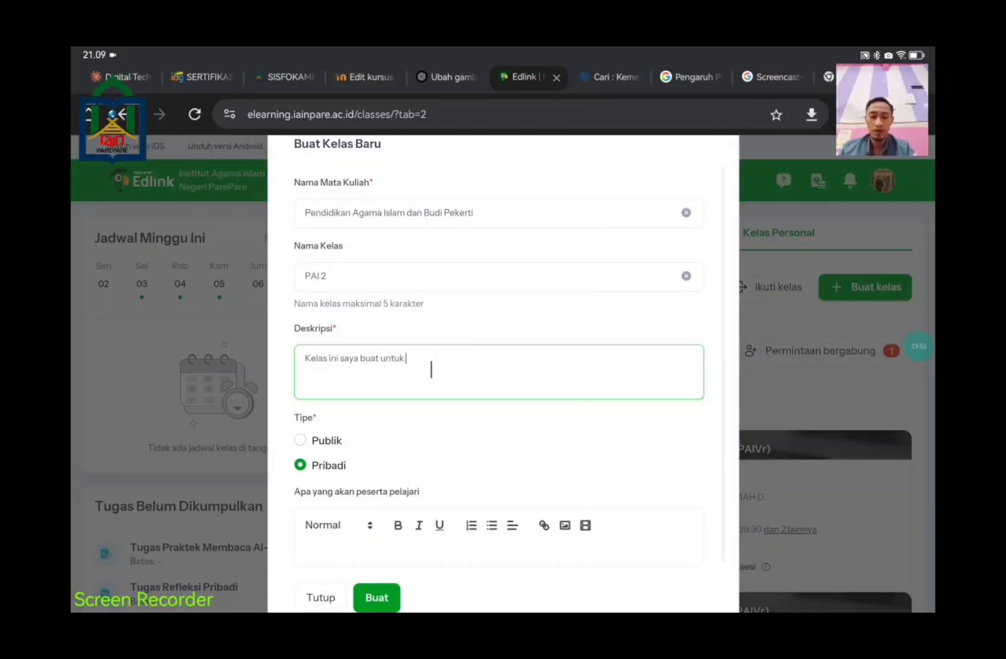
{"action": "type", "text": " memfa"}
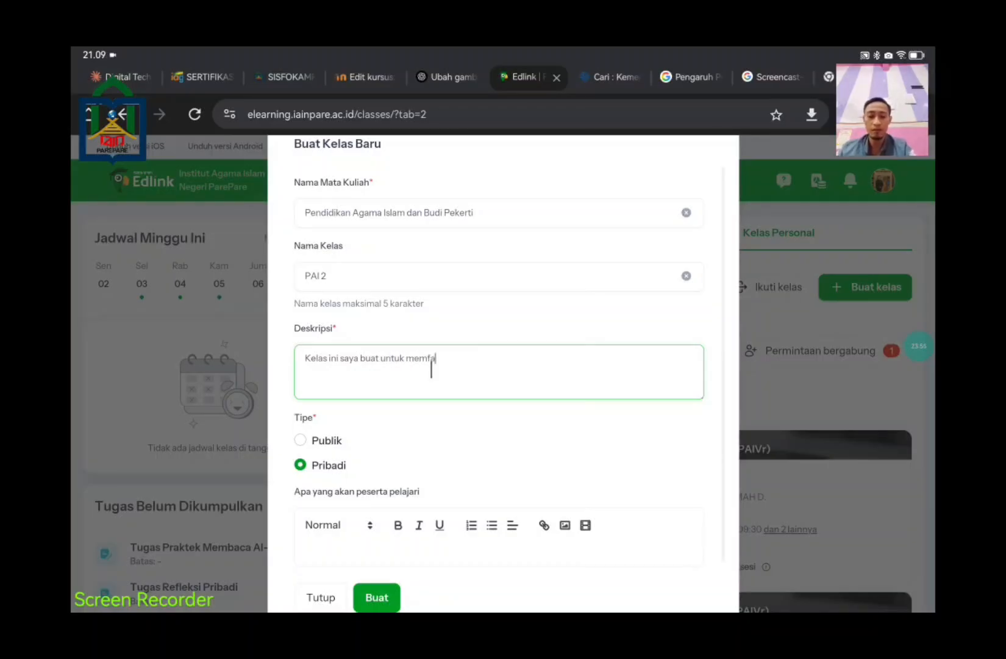
{"action": "type", "text": "siltasi pes"}
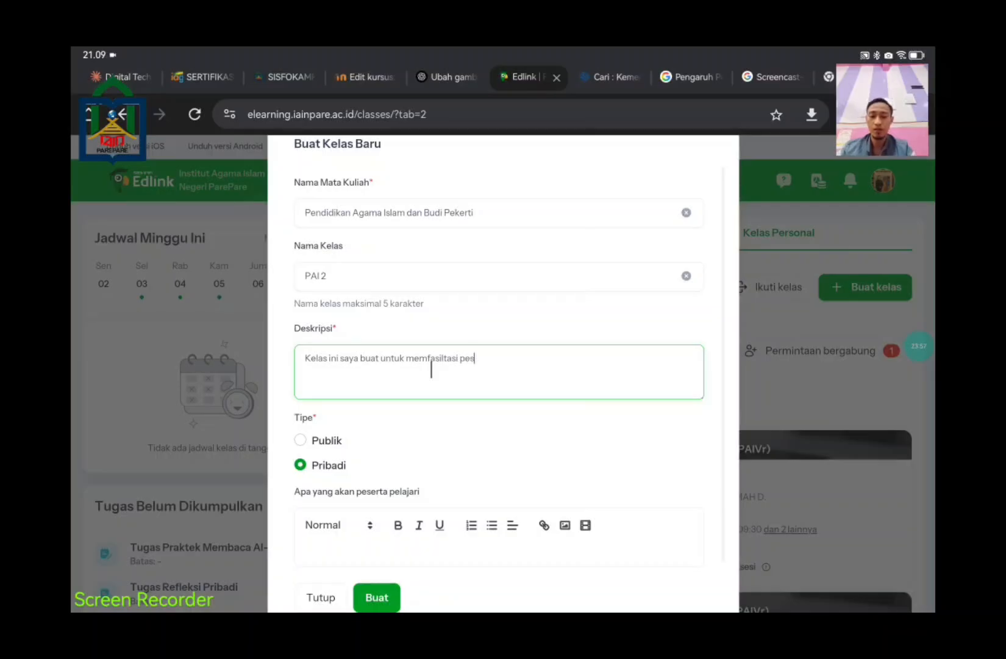
{"action": "type", "text": "erta didik mema"}
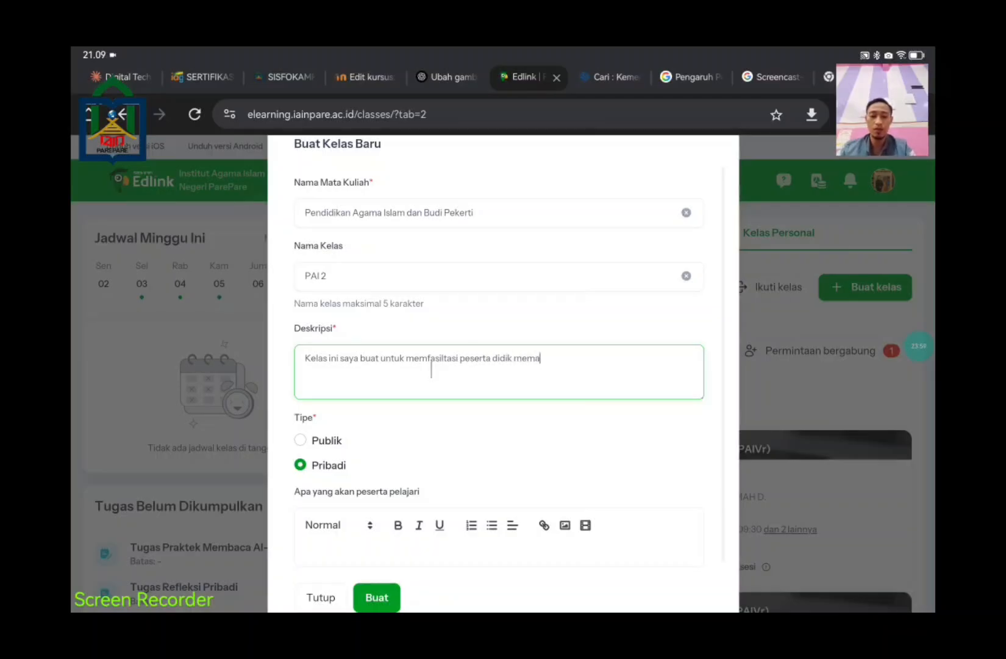
{"action": "type", "text": "hami pen"}
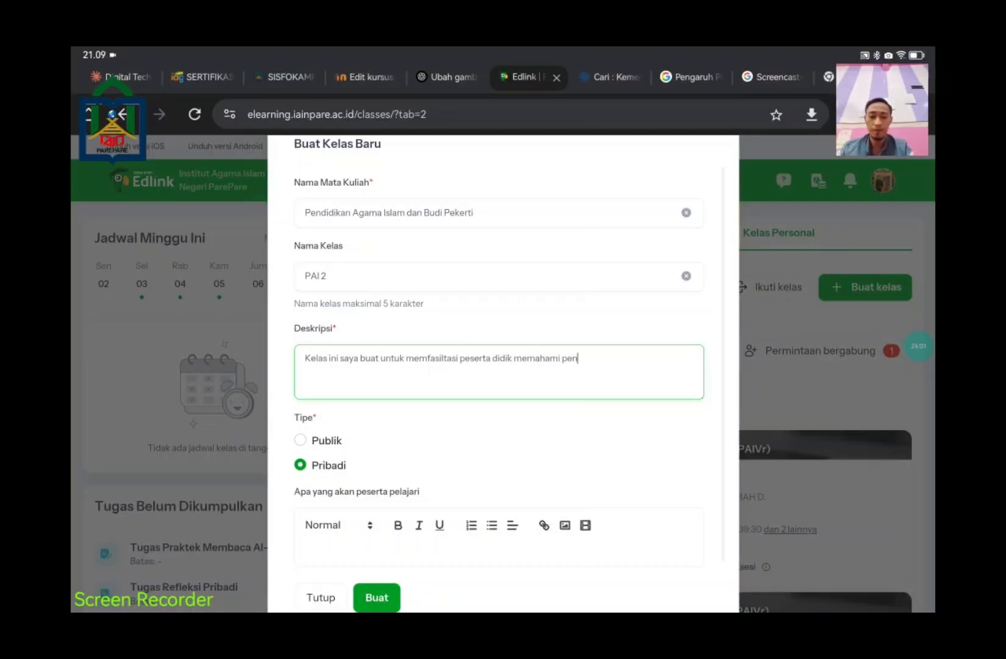
{"action": "type", "text": "didiaj"}
{"action": "key", "text": "BackSpace"}
{"action": "key", "text": "BackSpace"}
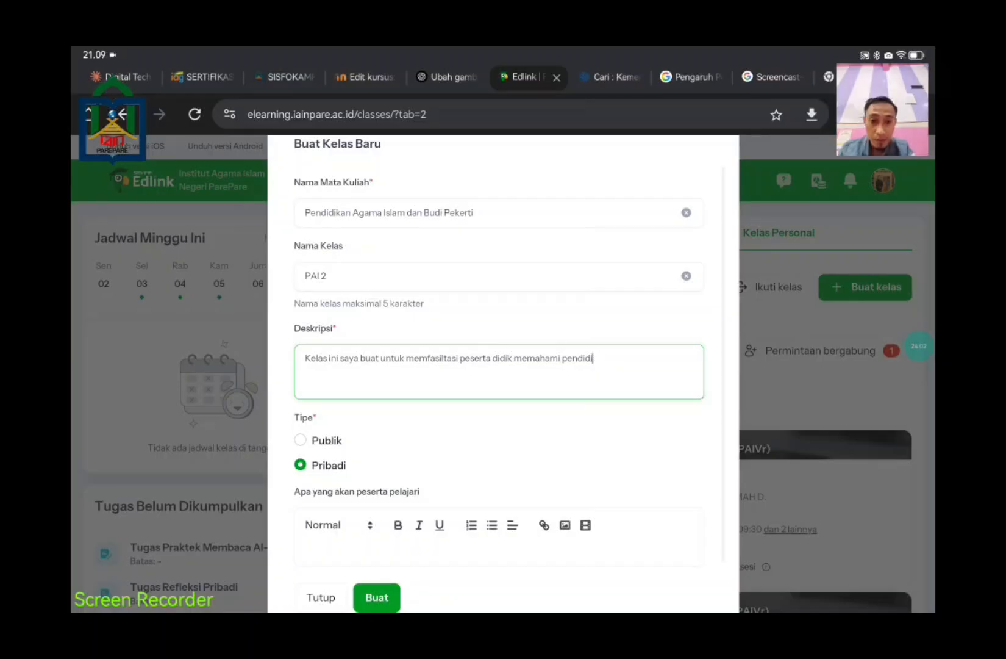
{"action": "type", "text": "kan agama "}
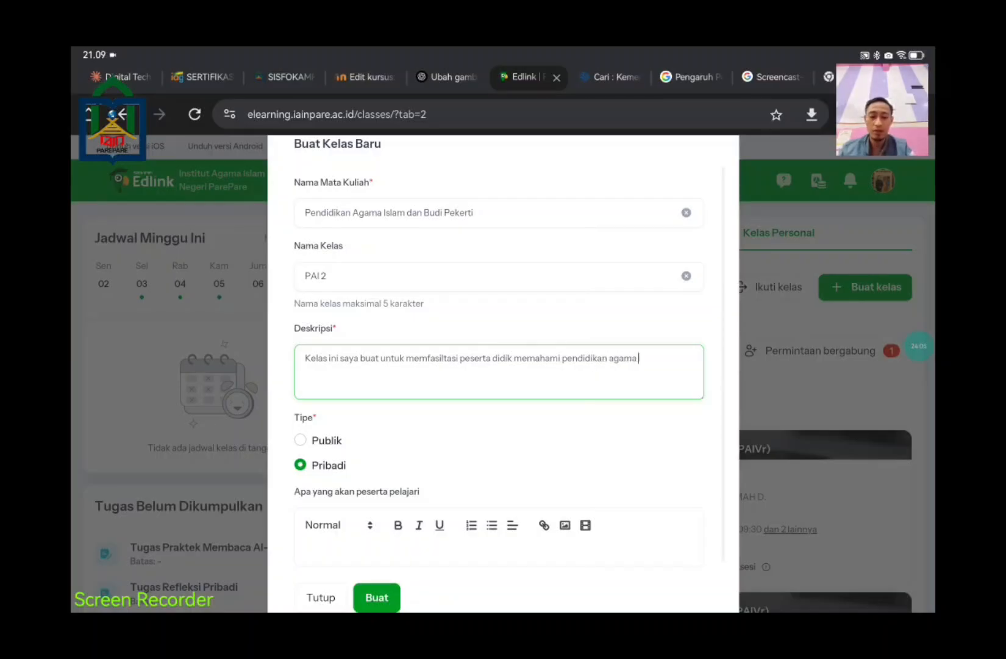
{"action": "type", "text": "Islam secara kaffah"}
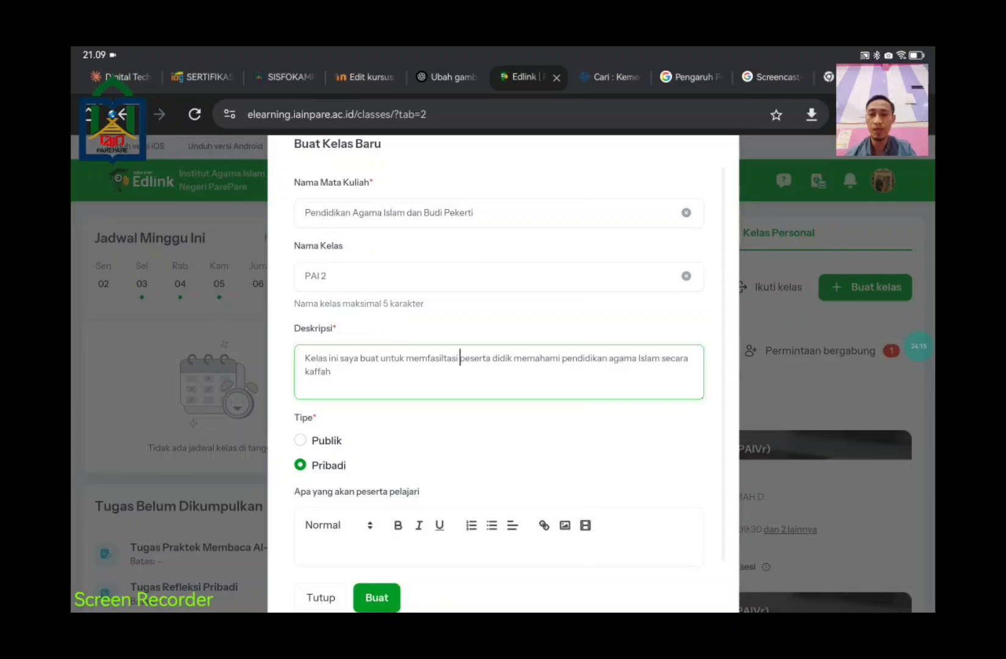
Step: Keep the class type Pribadi and submit; creation fails because 'PAI 2' contains a space
{"action": "scroll", "coordinate": [460, 357], "scroll_direction": "down", "scroll_amount": 1}
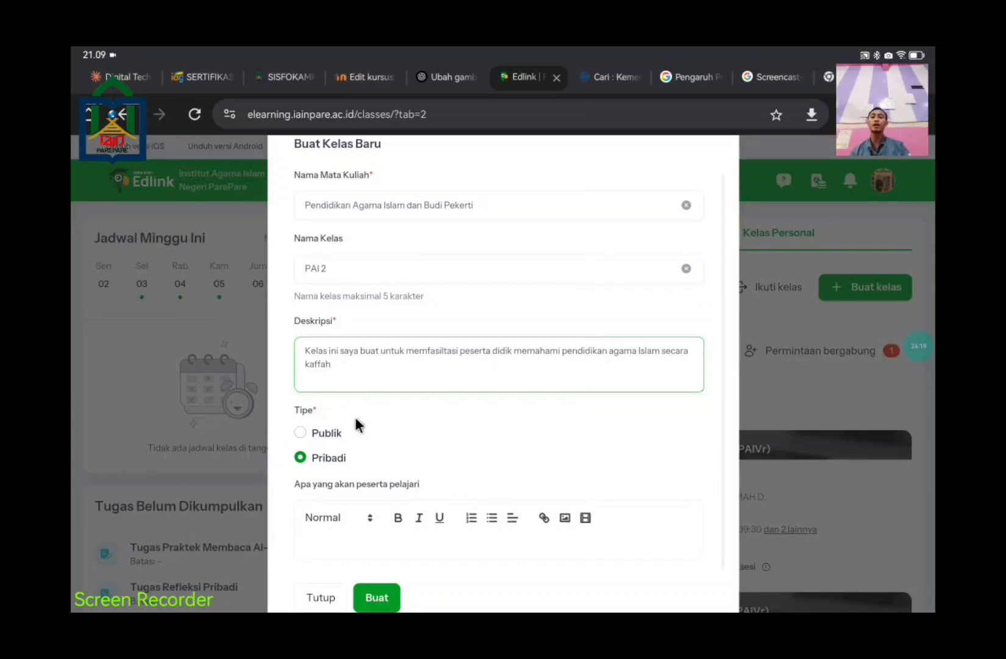
{"action": "left_click", "coordinate": [328, 435]}
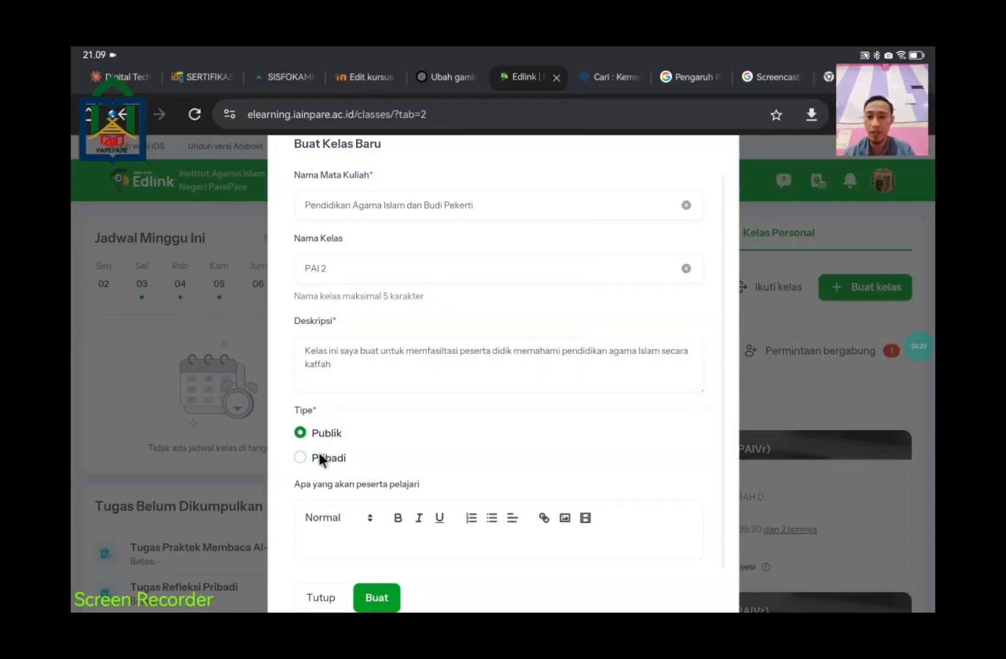
{"action": "left_click", "coordinate": [320, 456]}
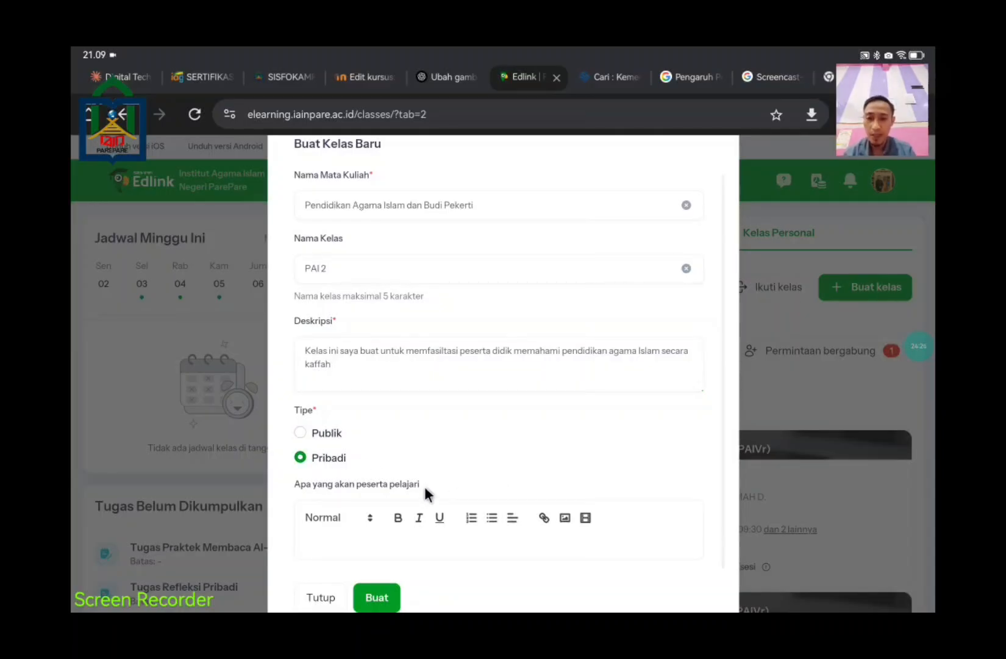
{"action": "scroll", "coordinate": [642, 512], "scroll_direction": "down", "scroll_amount": 2}
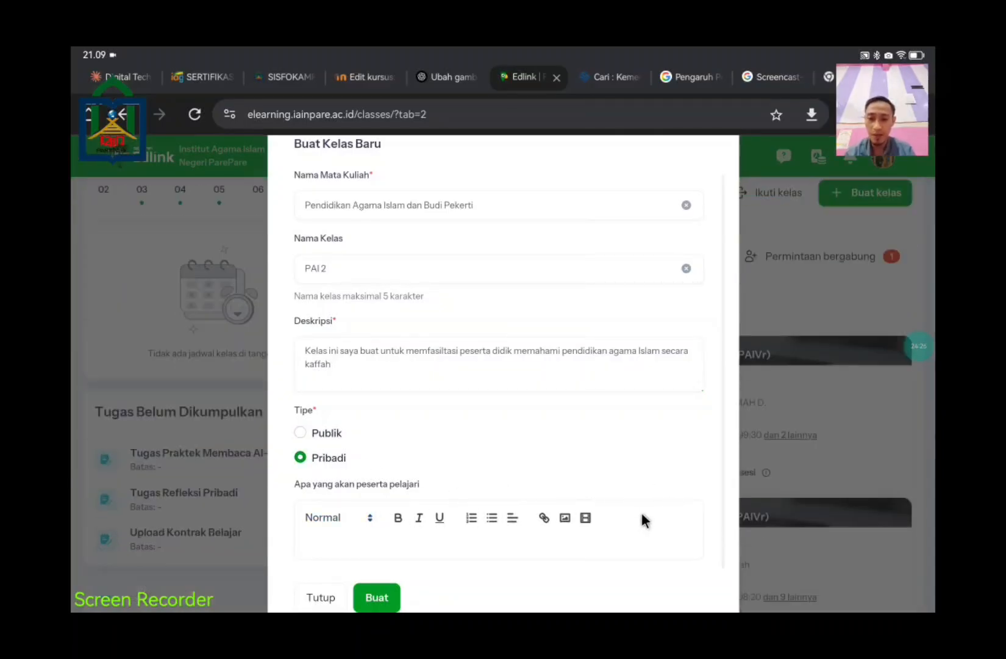
{"action": "left_click", "coordinate": [385, 595]}
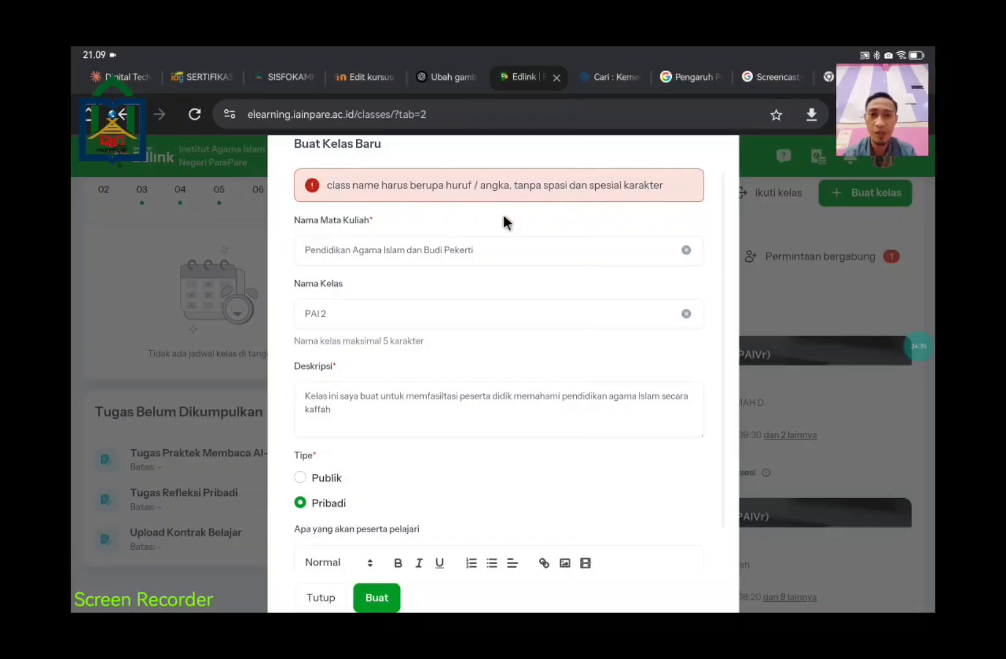
Step: Change the class name to 'PAI2' and confirm creating the class
{"action": "left_click", "coordinate": [394, 318]}
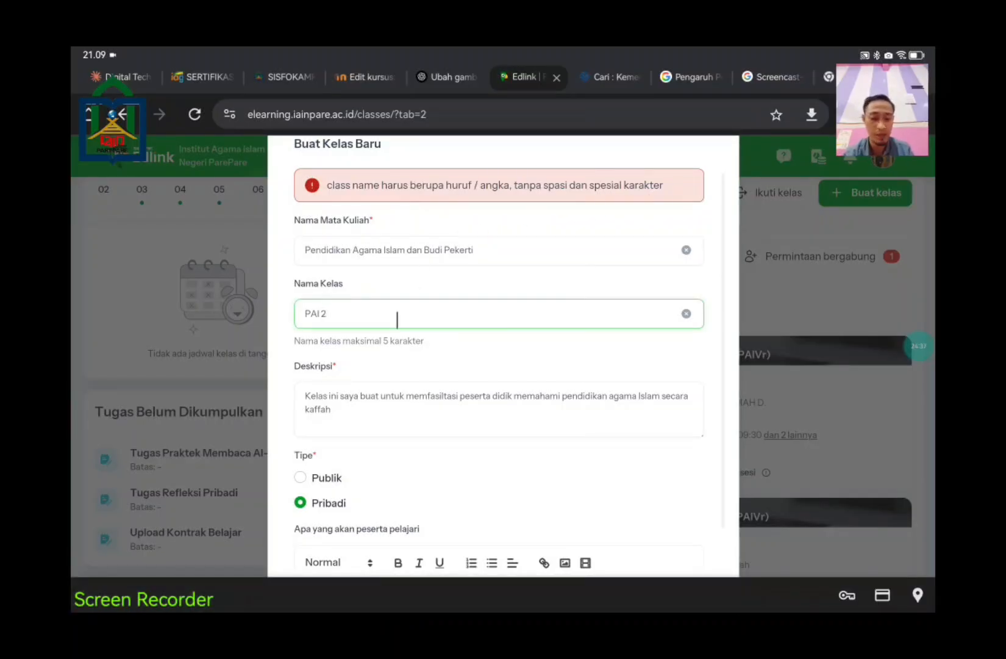
{"action": "key", "text": "BackSpace"}
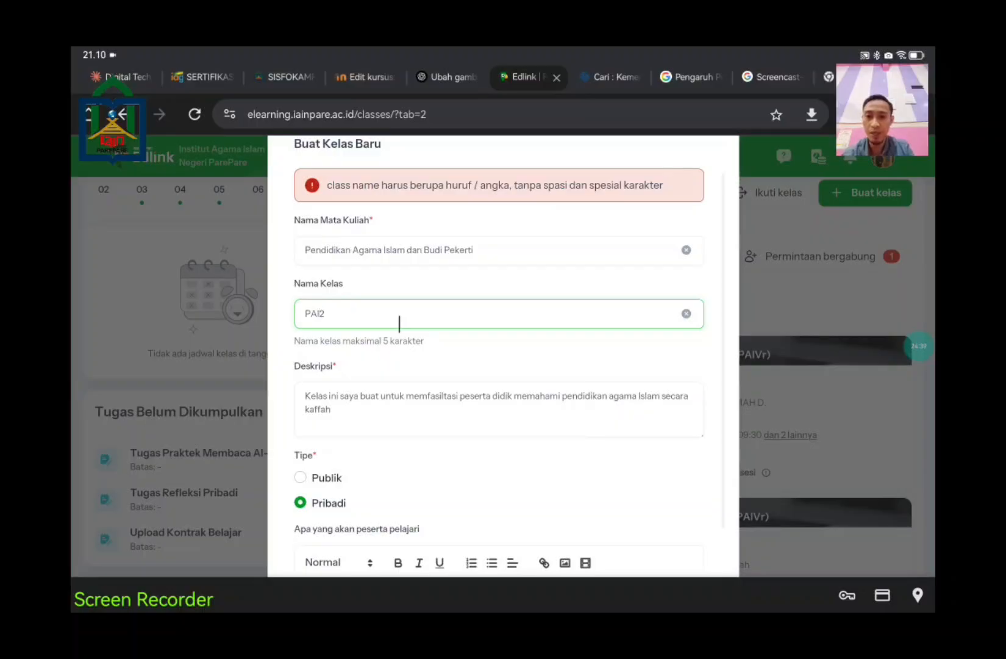
{"action": "scroll", "coordinate": [465, 399], "scroll_direction": "down", "scroll_amount": 2}
{"action": "left_click", "coordinate": [380, 560]}
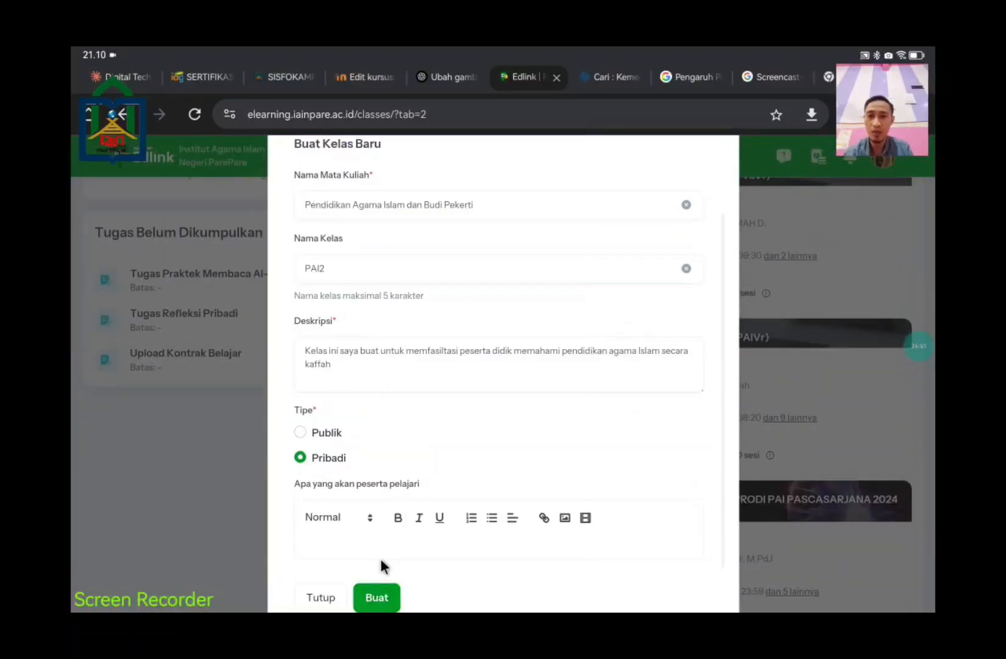
{"action": "left_click", "coordinate": [378, 598]}
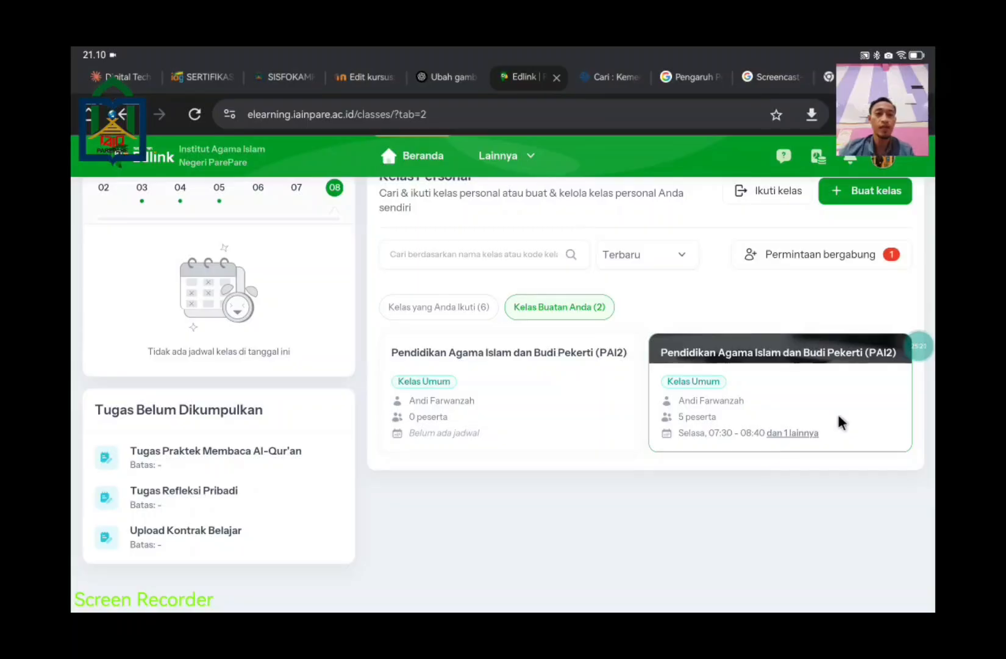
Step: Open the existing PAI2 class with 5 participants, close the news popup, and browse its 10 sessions
{"action": "left_click", "coordinate": [839, 417]}
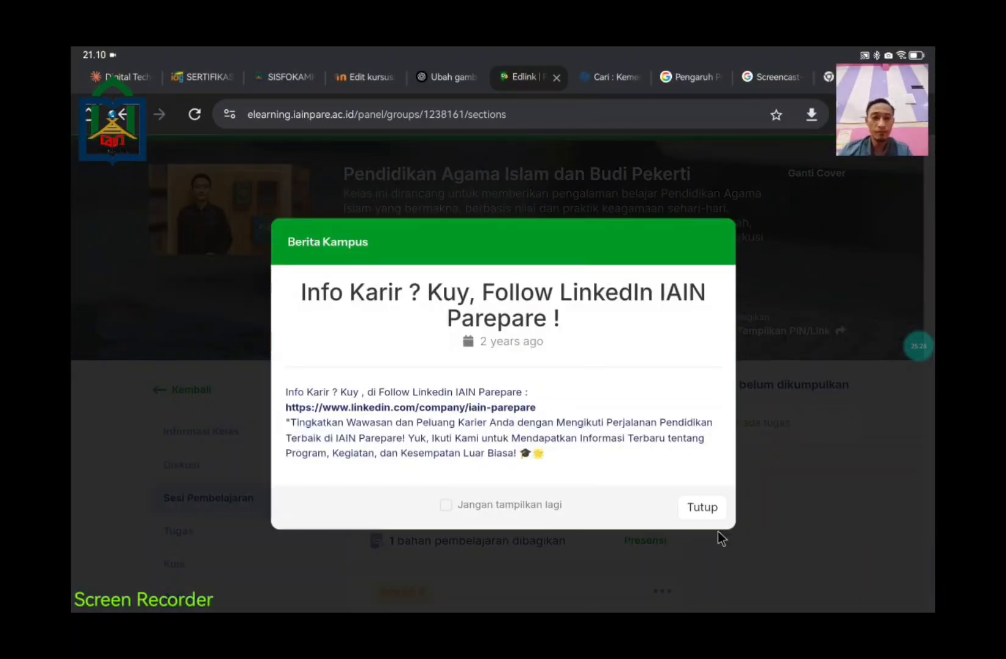
{"action": "left_click", "coordinate": [707, 508]}
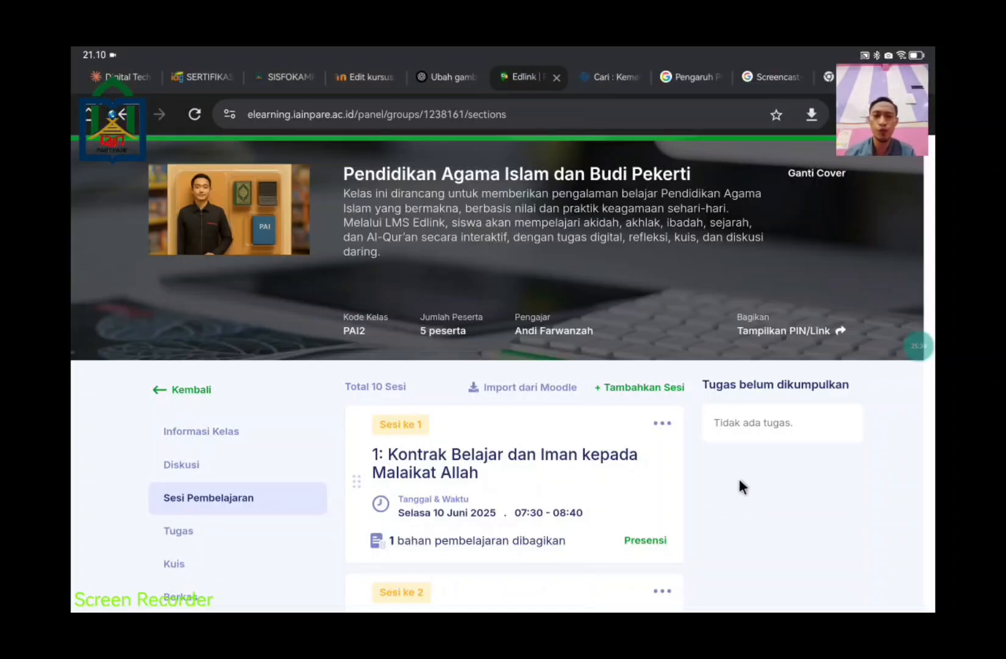
{"action": "scroll", "coordinate": [739, 478], "scroll_direction": "down", "scroll_amount": 4}
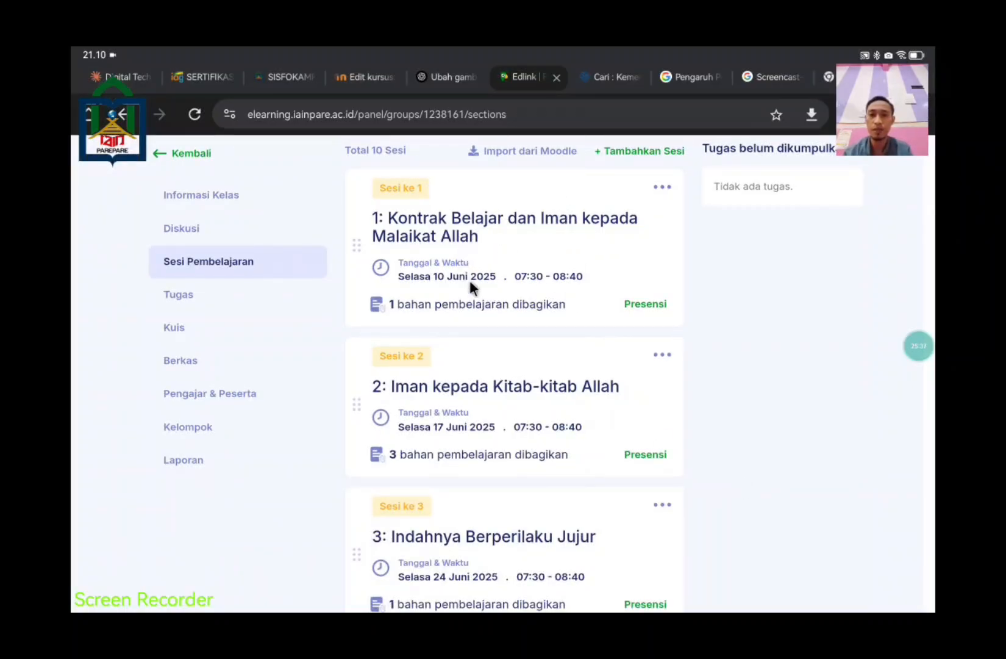
{"action": "scroll", "coordinate": [516, 382], "scroll_direction": "down", "scroll_amount": 2}
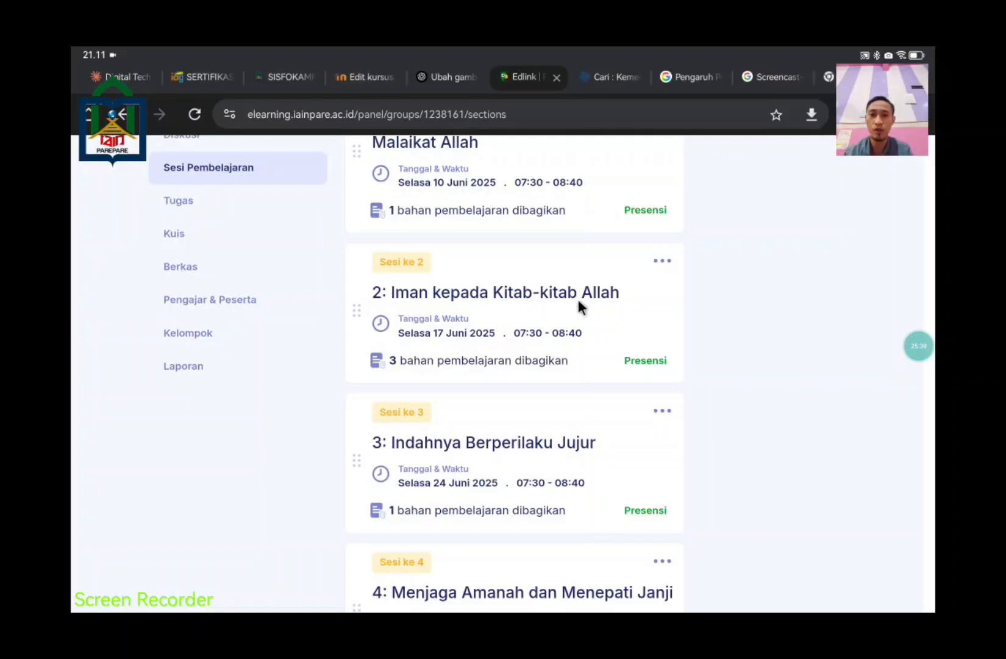
{"action": "scroll", "coordinate": [567, 414], "scroll_direction": "down", "scroll_amount": 18}
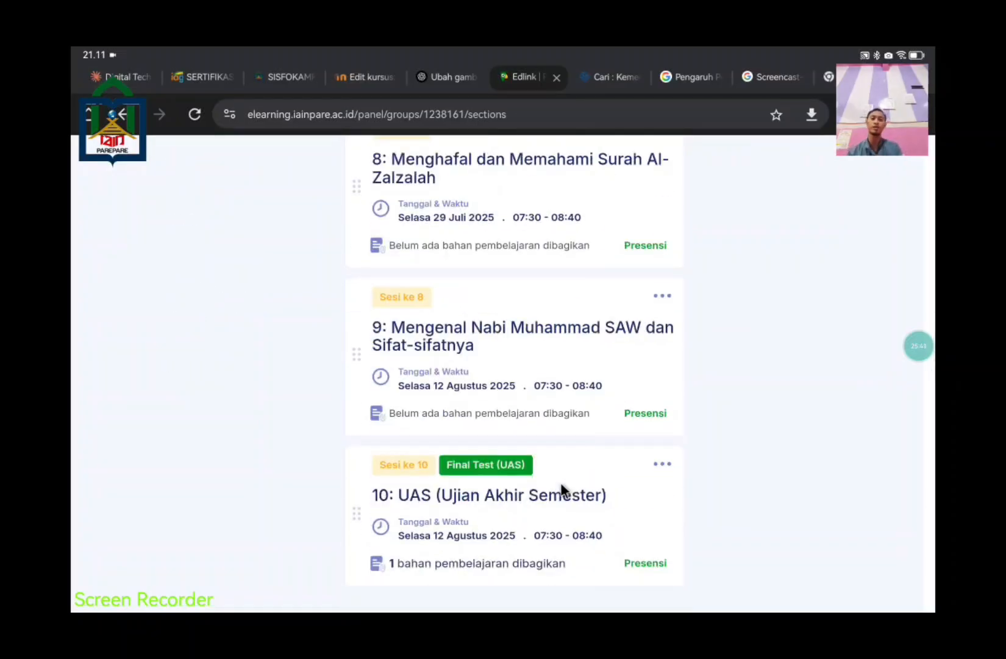
{"action": "left_click", "coordinate": [663, 465]}
{"action": "left_click", "coordinate": [660, 470]}
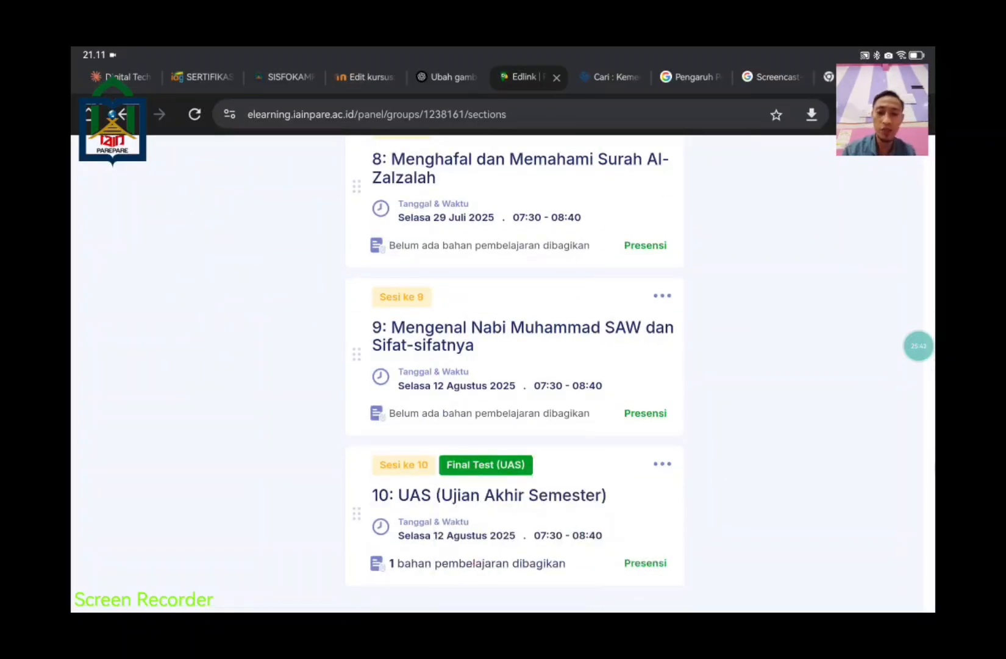
{"action": "scroll", "coordinate": [825, 467], "scroll_direction": "up", "scroll_amount": 9}
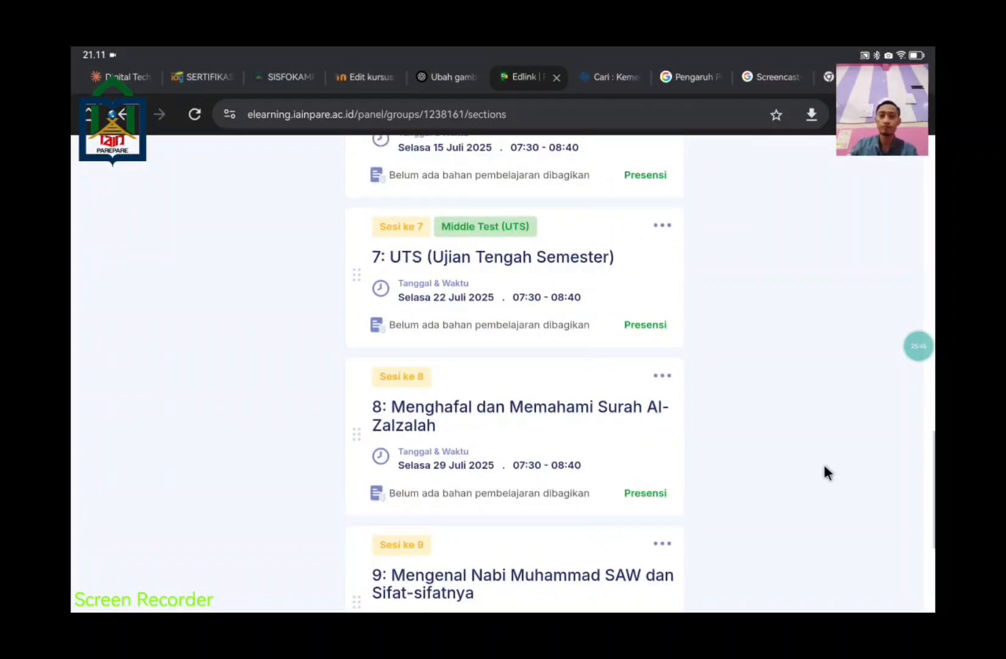
{"action": "scroll", "coordinate": [824, 473], "scroll_direction": "up", "scroll_amount": 10}
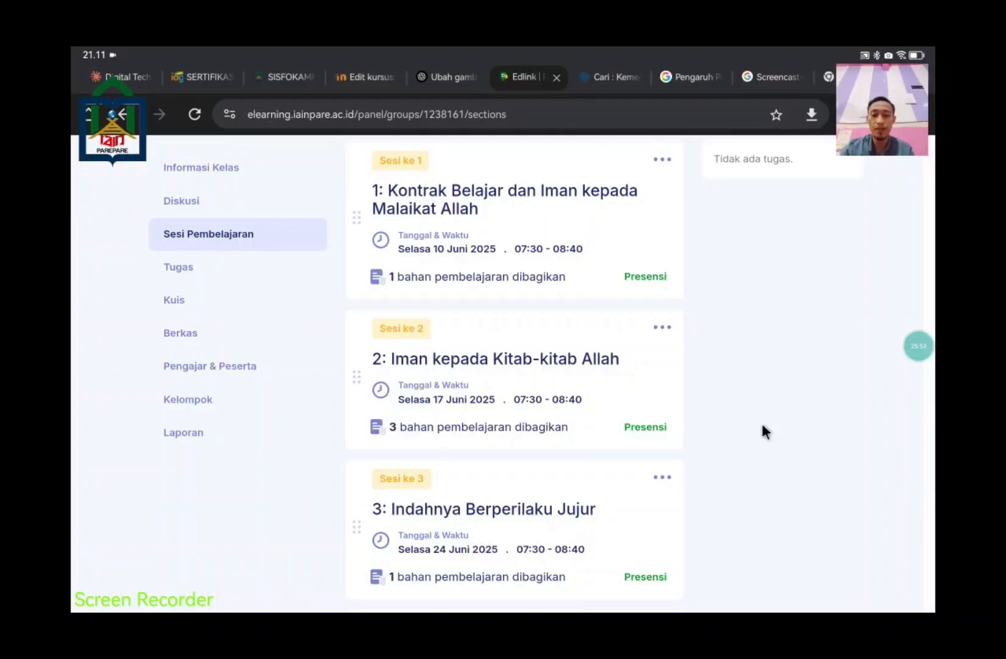
{"action": "scroll", "coordinate": [777, 392], "scroll_direction": "up", "scroll_amount": 3}
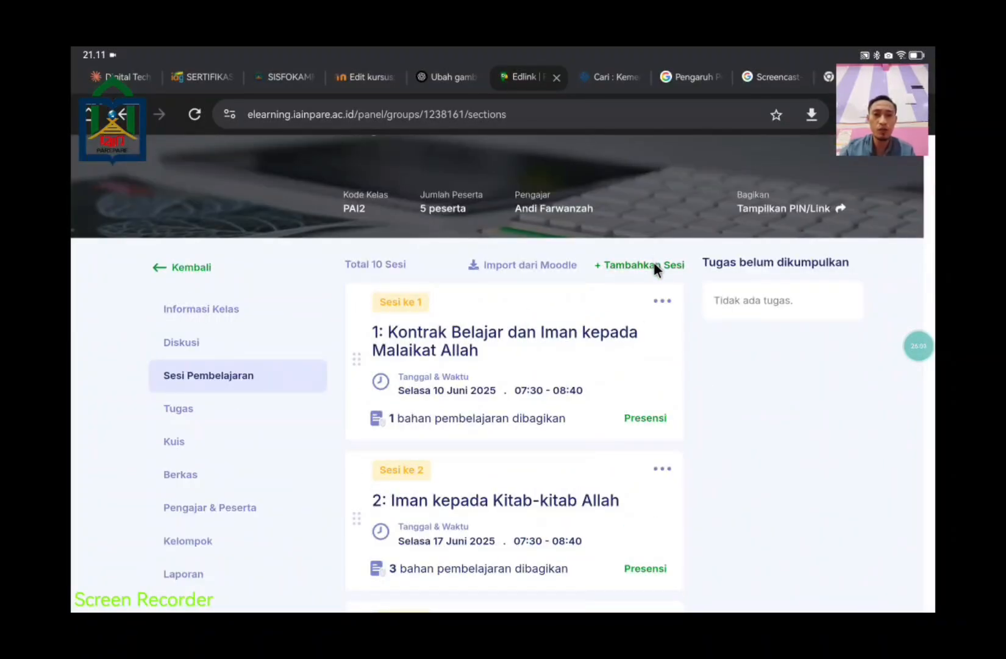
Step: Start a new session dated 8/6/2025, leaving the session type on General
{"action": "left_click", "coordinate": [653, 266]}
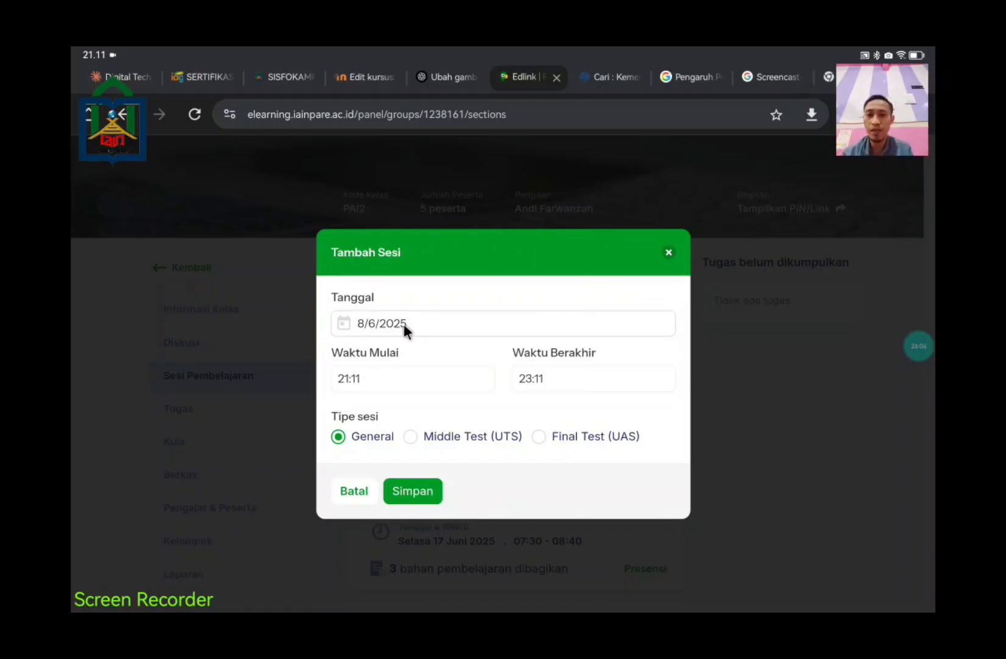
{"action": "left_click", "coordinate": [435, 323]}
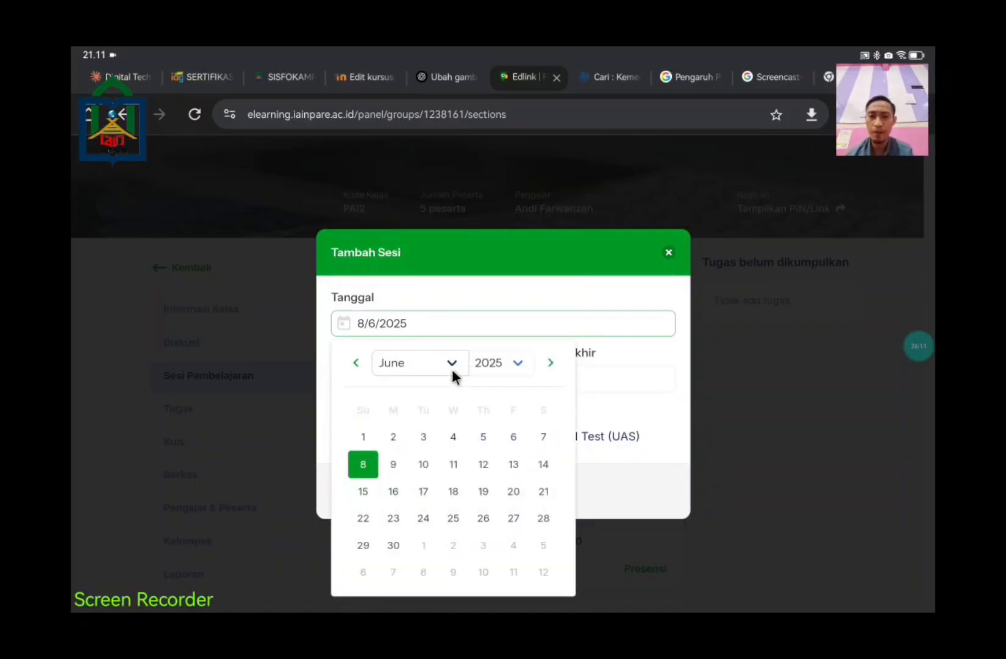
{"action": "left_click", "coordinate": [451, 361]}
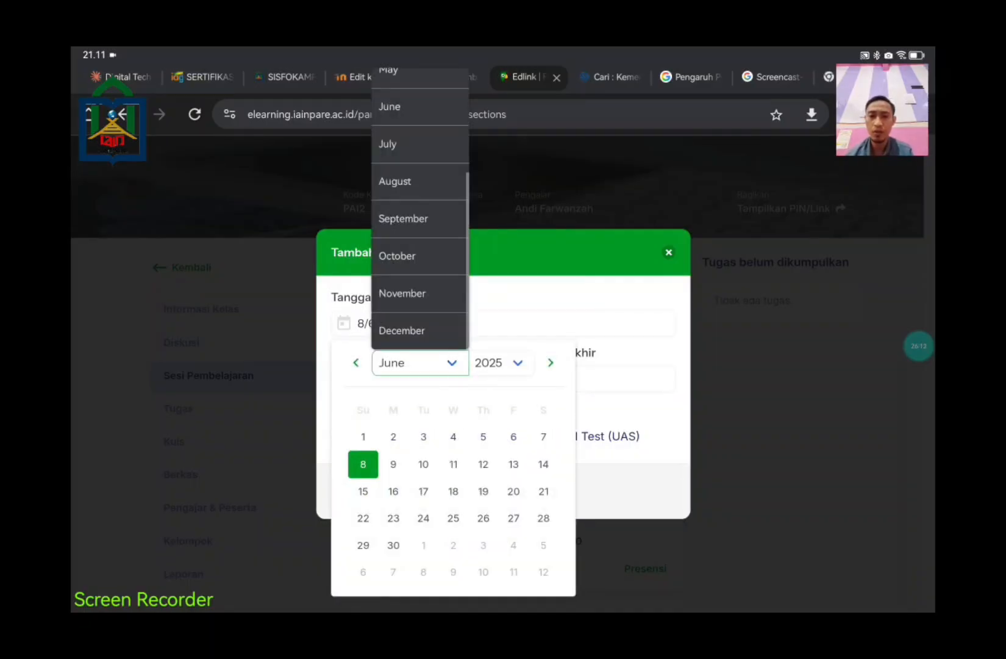
{"action": "left_click", "coordinate": [822, 402]}
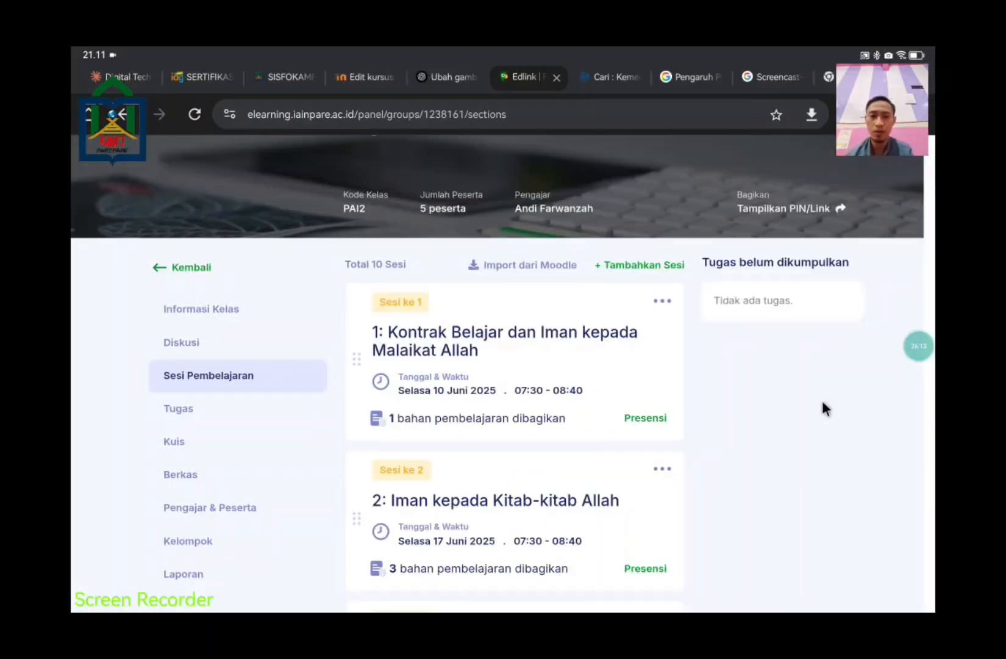
{"action": "left_click", "coordinate": [620, 266]}
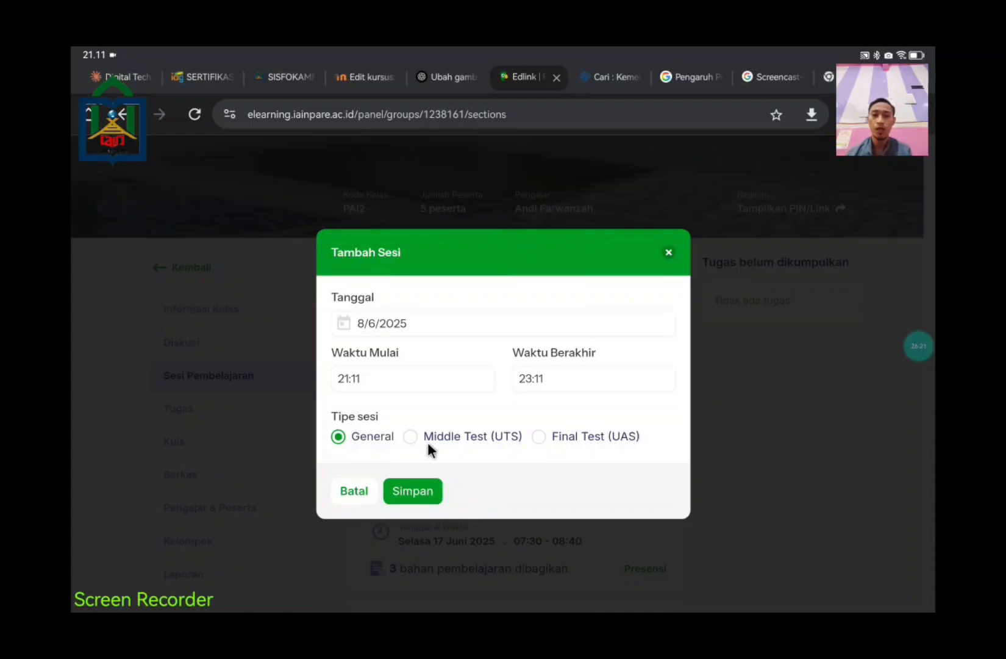
{"action": "left_click", "coordinate": [459, 441]}
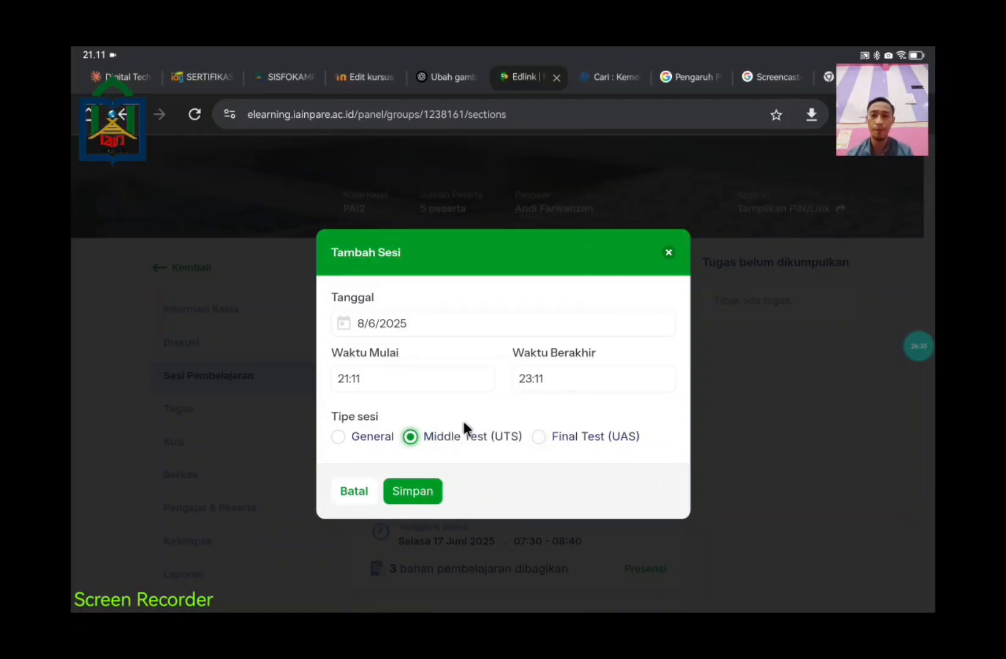
{"action": "left_click", "coordinate": [338, 436]}
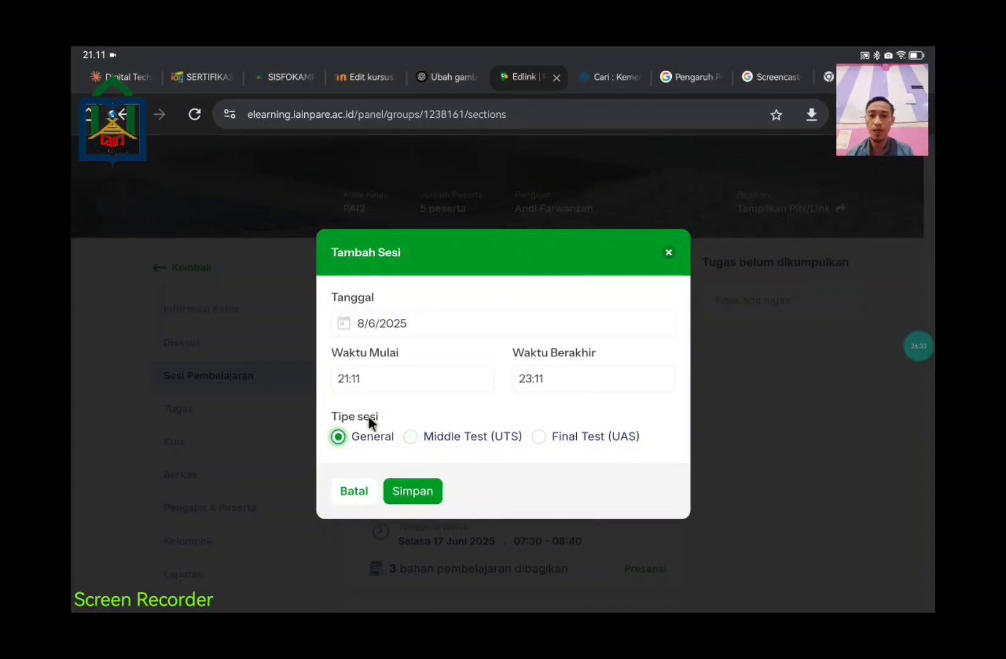
Step: Keep the times 21:11–23:11 with end hour 23 and save the session
{"action": "left_click", "coordinate": [410, 377]}
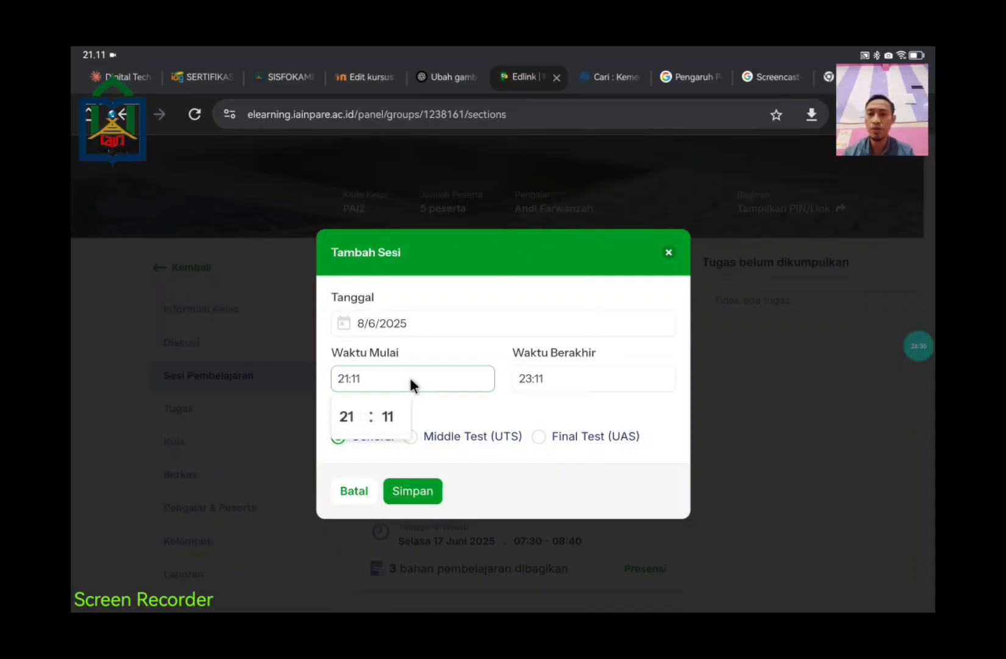
{"action": "left_click", "coordinate": [410, 377]}
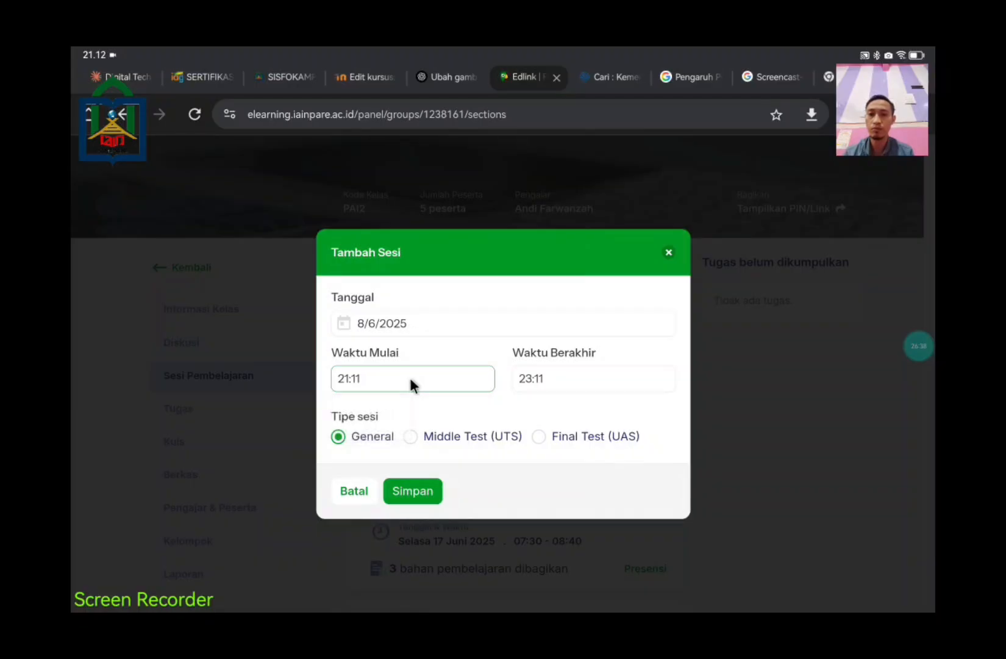
{"action": "left_click", "coordinate": [553, 377]}
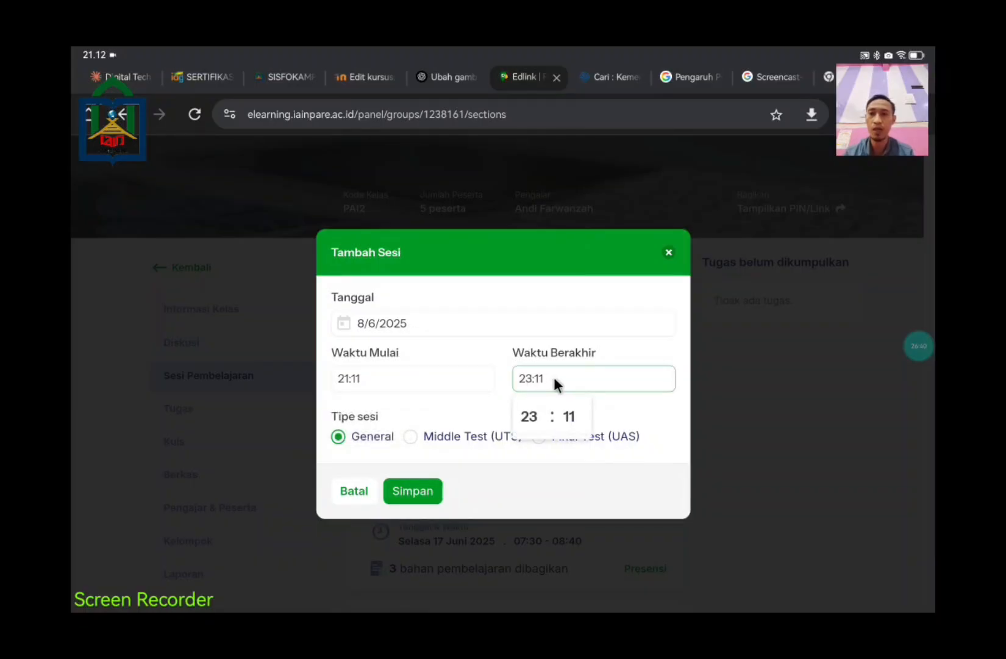
{"action": "left_click", "coordinate": [530, 419]}
{"action": "left_click", "coordinate": [530, 420]}
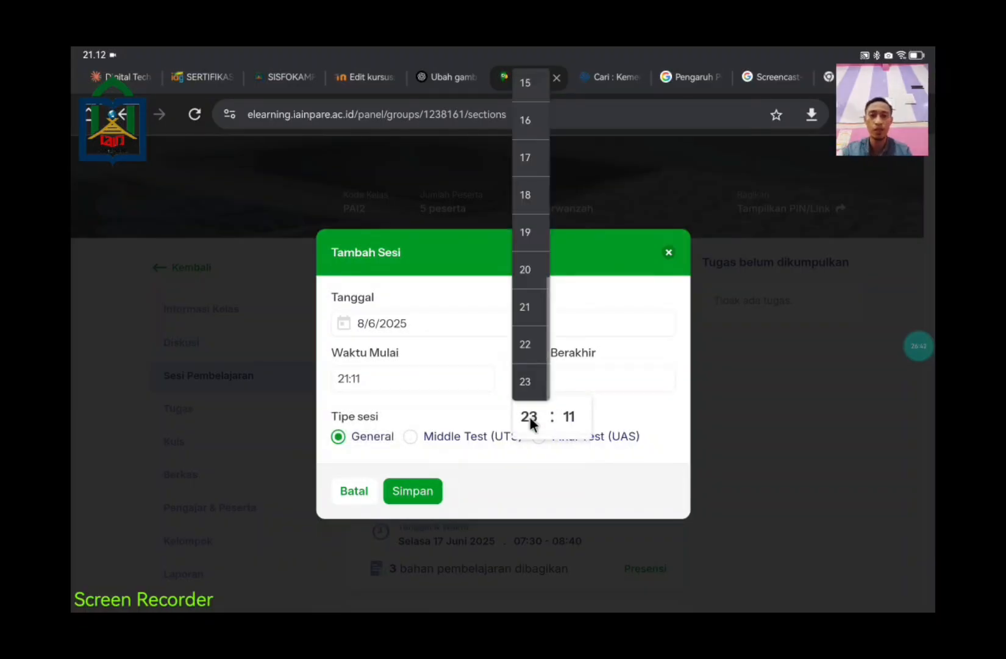
{"action": "left_click", "coordinate": [571, 357]}
{"action": "left_click", "coordinate": [572, 357]}
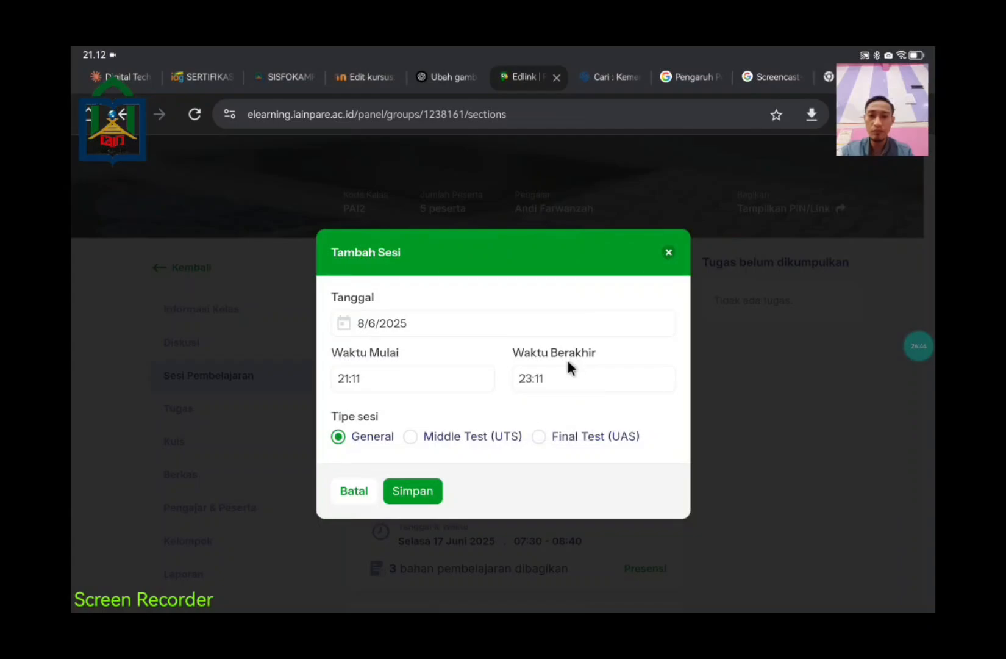
{"action": "left_click", "coordinate": [568, 368]}
{"action": "left_click", "coordinate": [530, 420]}
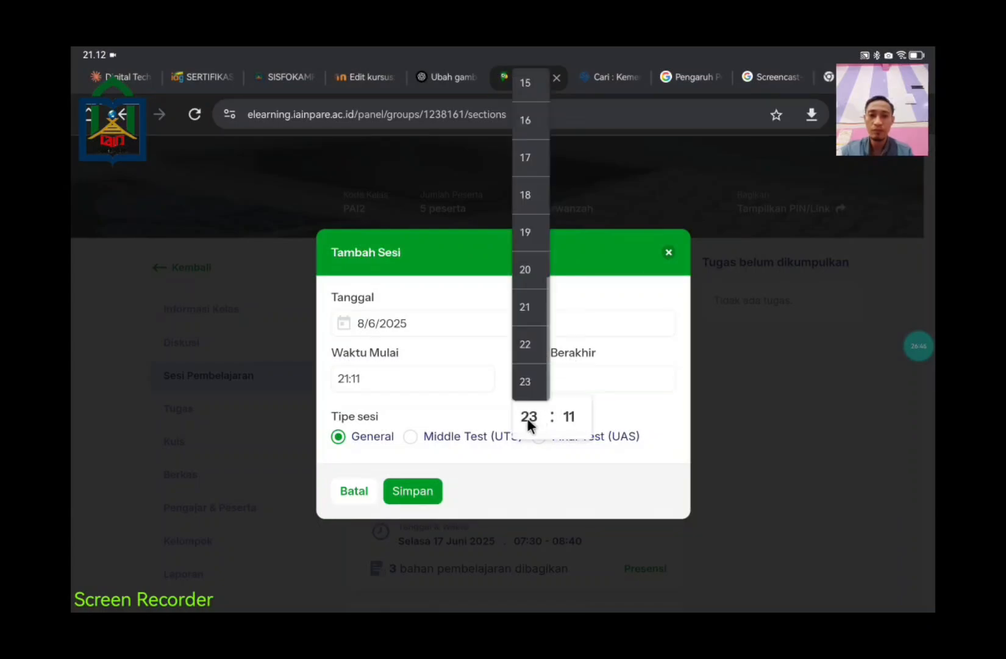
{"action": "left_click", "coordinate": [550, 418]}
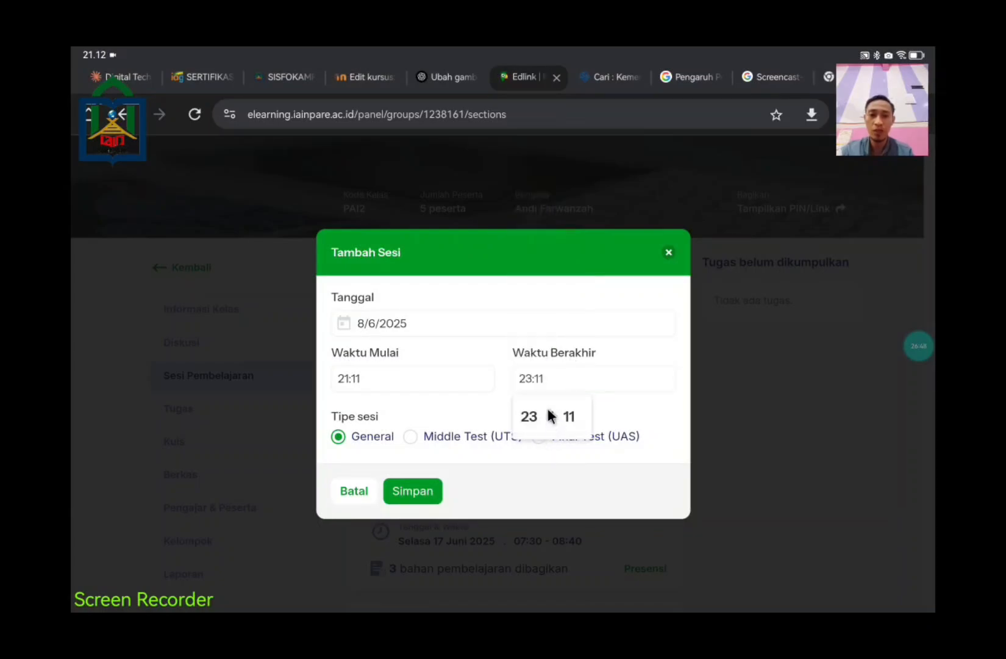
{"action": "left_click", "coordinate": [427, 490]}
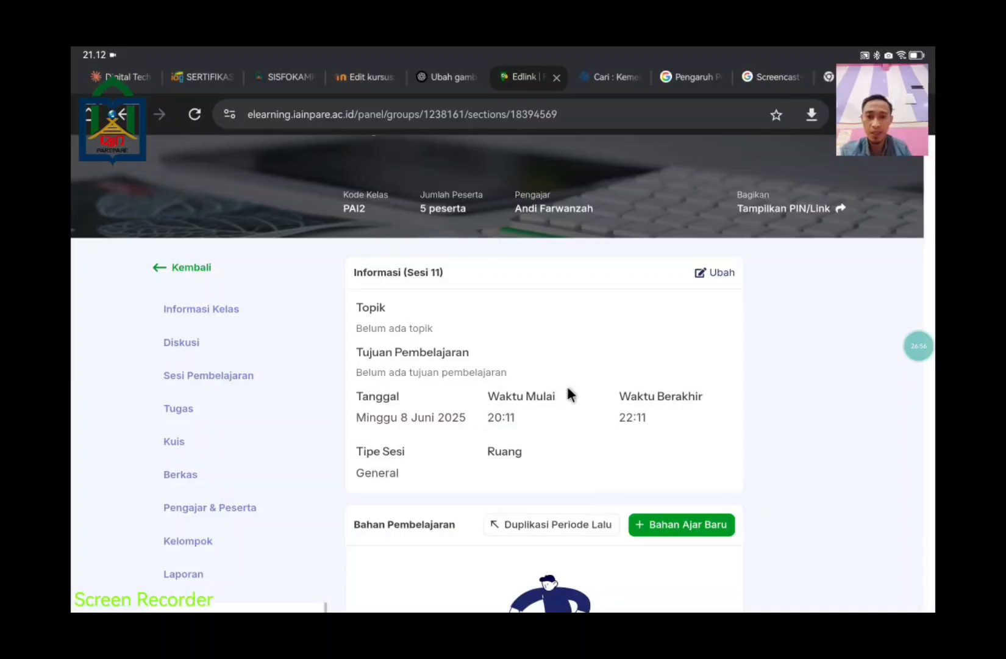
Step: Enter 'Amanah' as the Sesi 11 topic, then switch to the tablet home screen
{"action": "scroll", "coordinate": [471, 457], "scroll_direction": "down", "scroll_amount": 4}
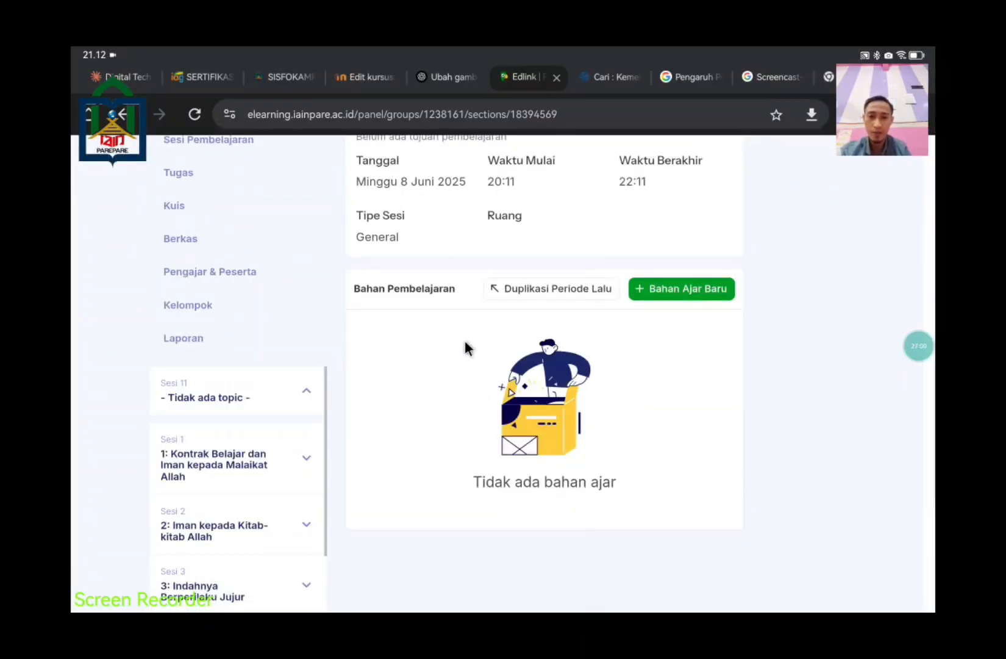
{"action": "scroll", "coordinate": [617, 300], "scroll_direction": "up", "scroll_amount": 3}
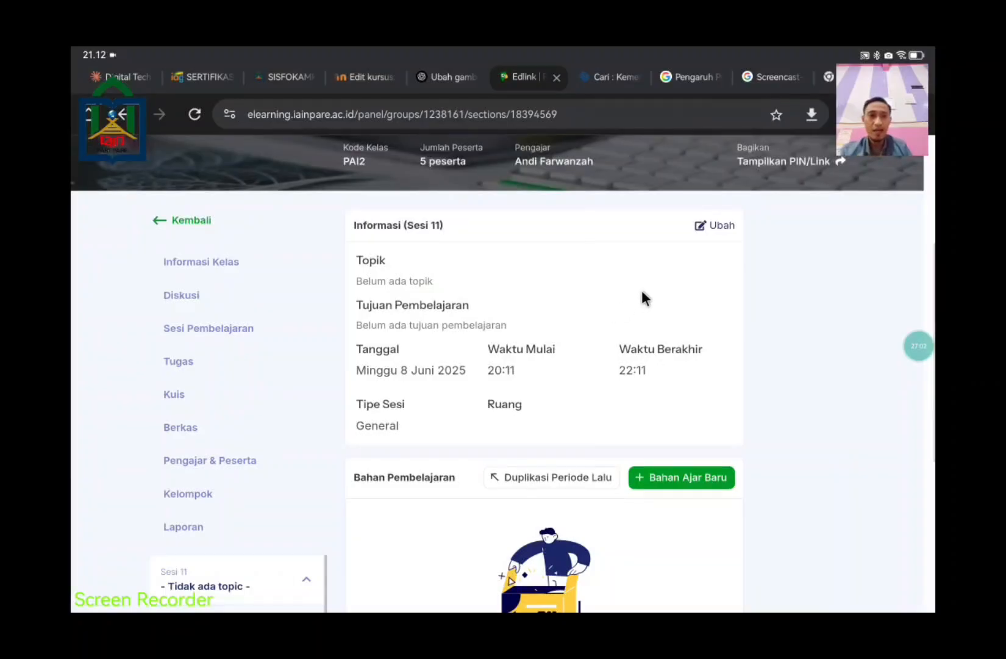
{"action": "left_click", "coordinate": [709, 225]}
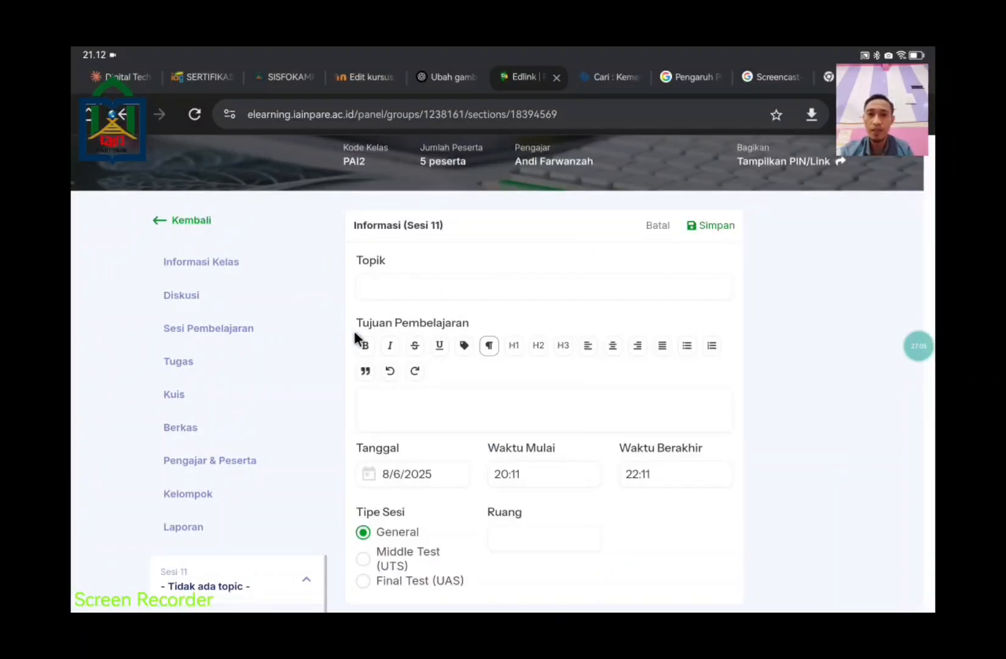
{"action": "left_click", "coordinate": [464, 285]}
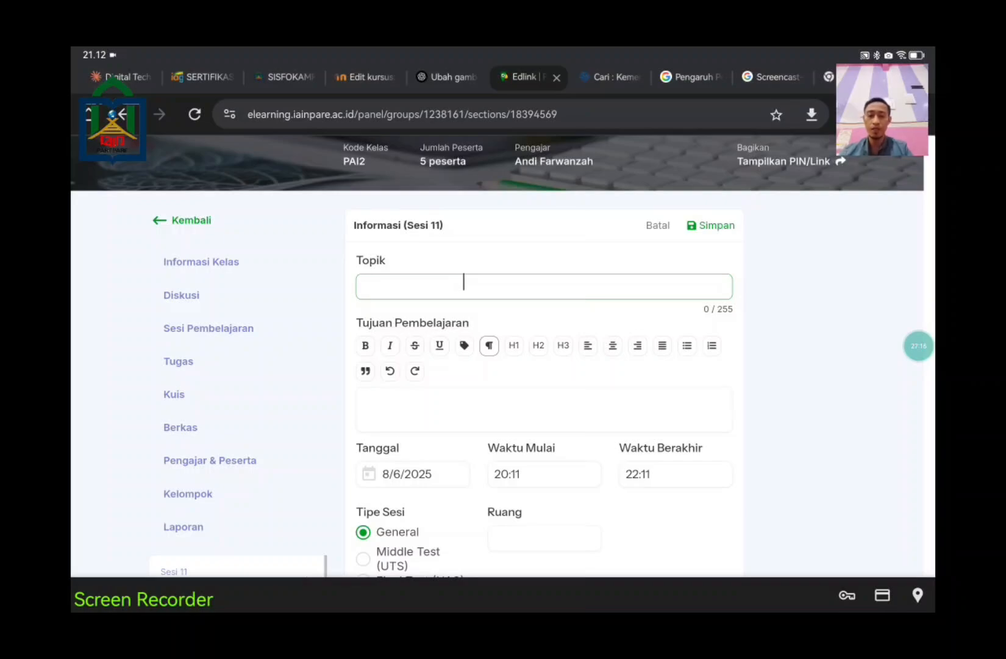
{"action": "type", "text": "Amanah"}
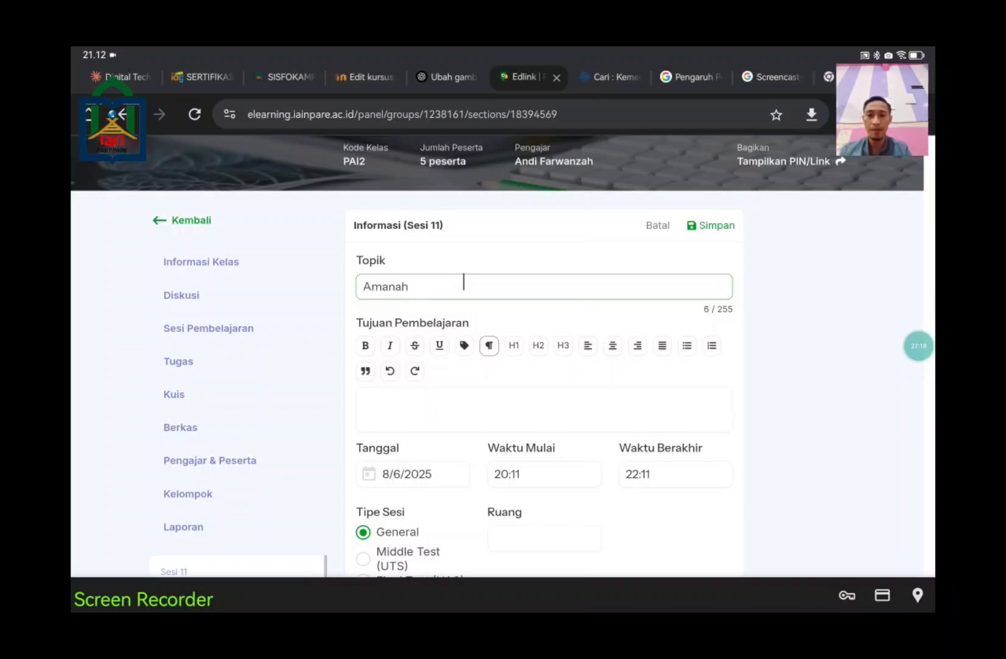
{"action": "left_click", "coordinate": [530, 405]}
{"action": "left_click", "coordinate": [847, 419]}
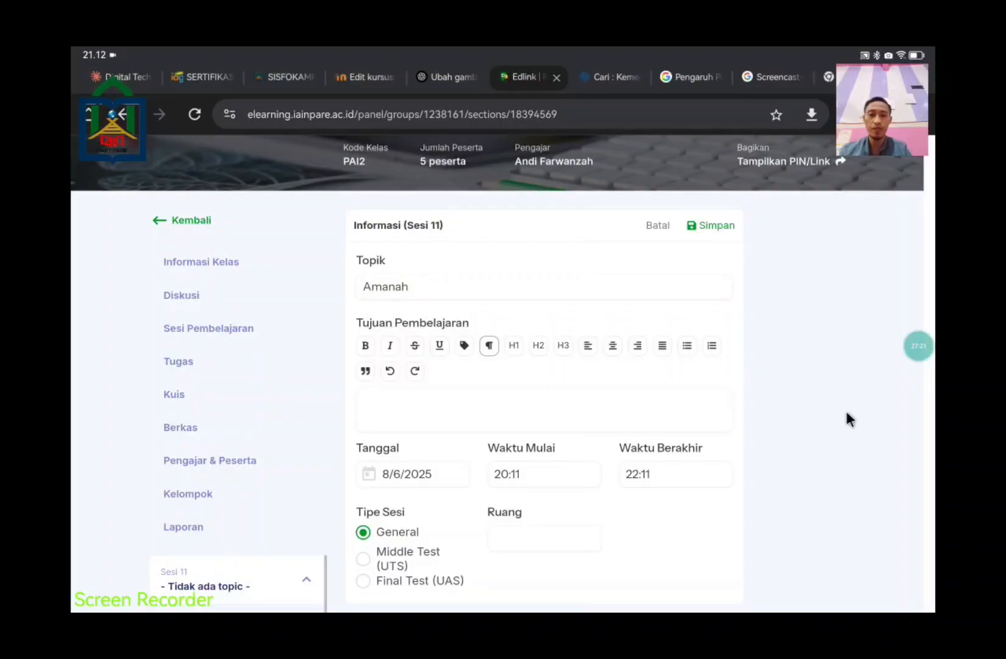
{"action": "key", "text": "super"}
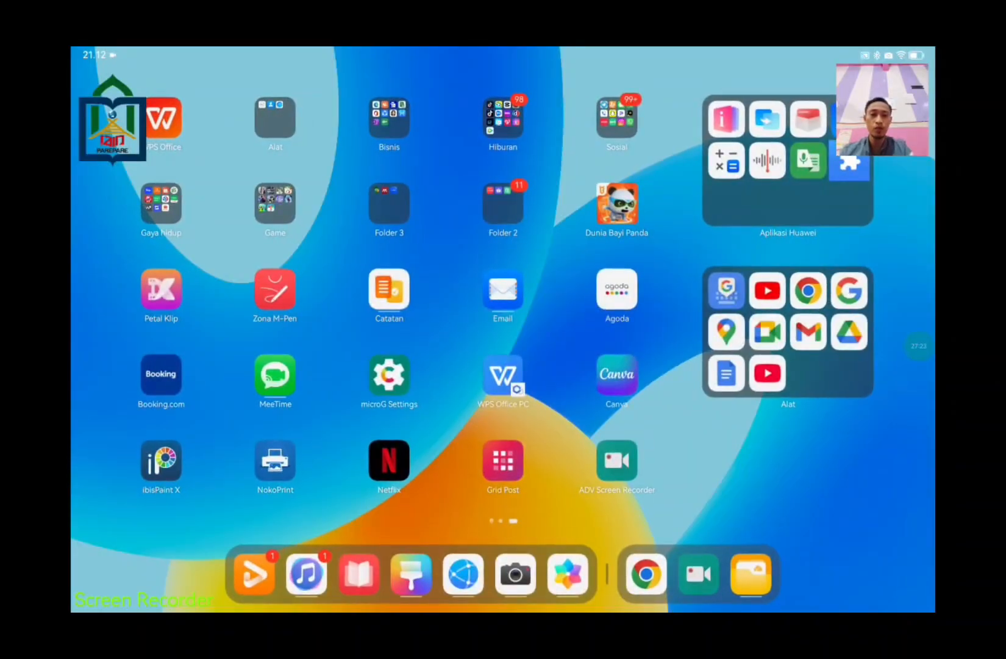
Step: Copy the heading 'Menjaga Amanah dan Menepati Janji' from the WPS Pertemuan 4 document and return to Chrome
{"action": "left_click", "coordinate": [503, 375]}
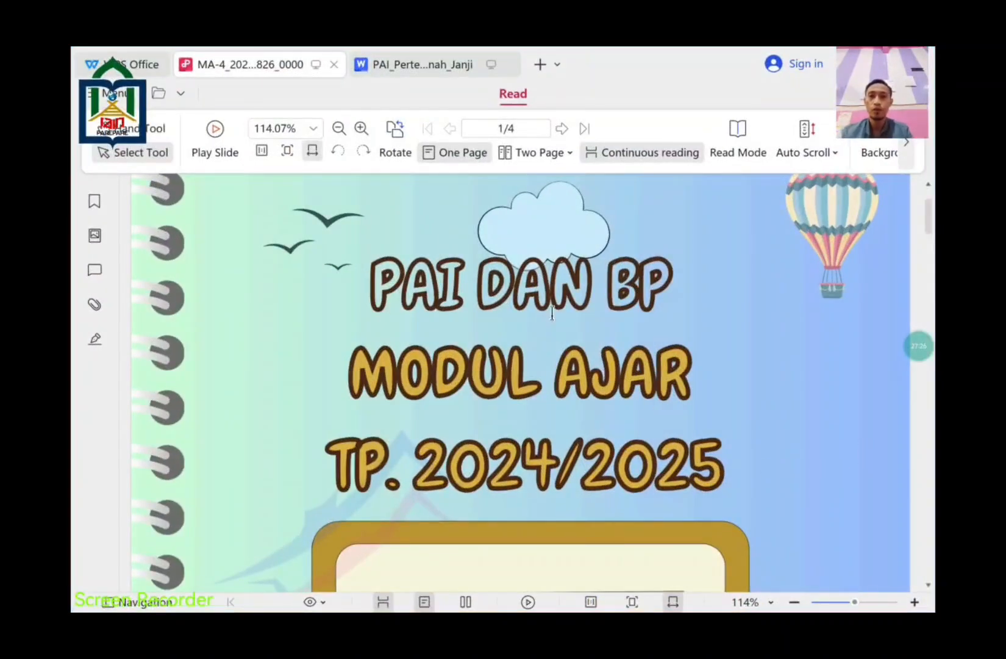
{"action": "left_click", "coordinate": [438, 65]}
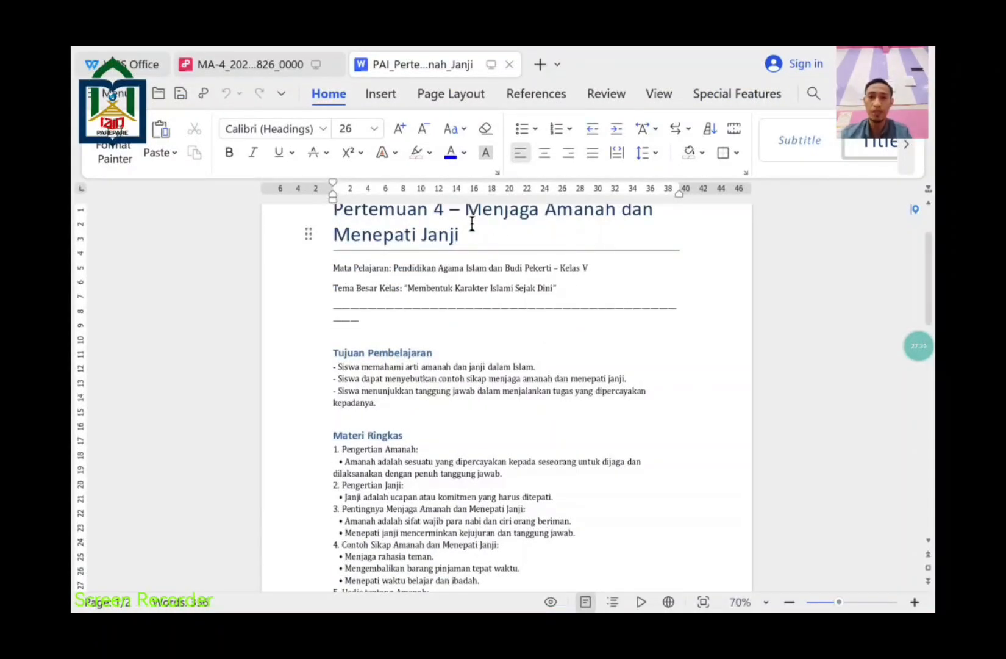
{"action": "left_click_drag", "start_coordinate": [471, 221], "coordinate": [471, 216]}
{"action": "key", "text": "ctrl+c"}
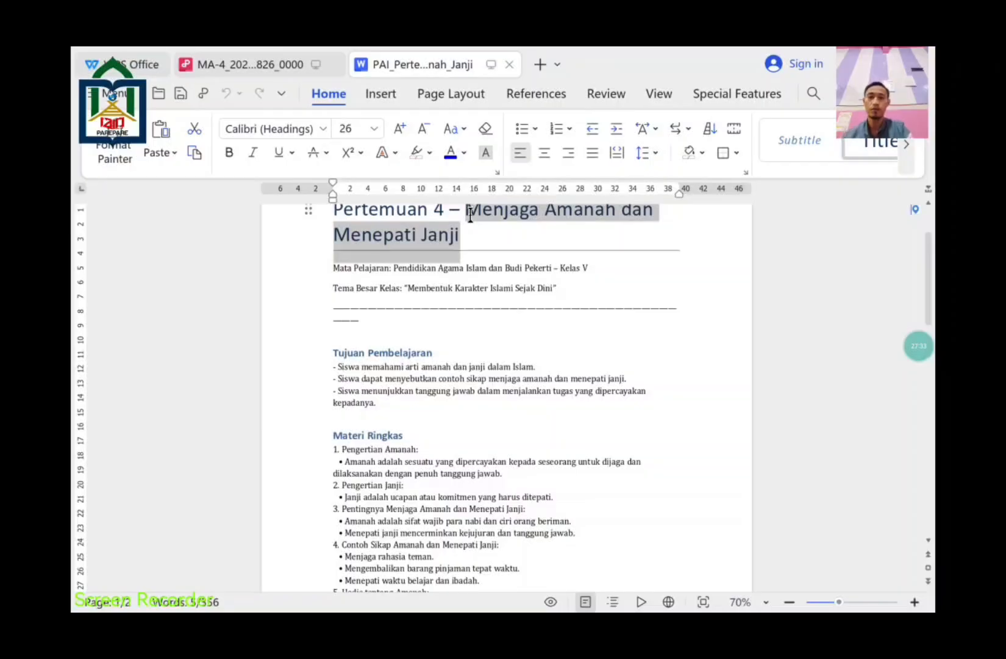
{"action": "key", "text": "super"}
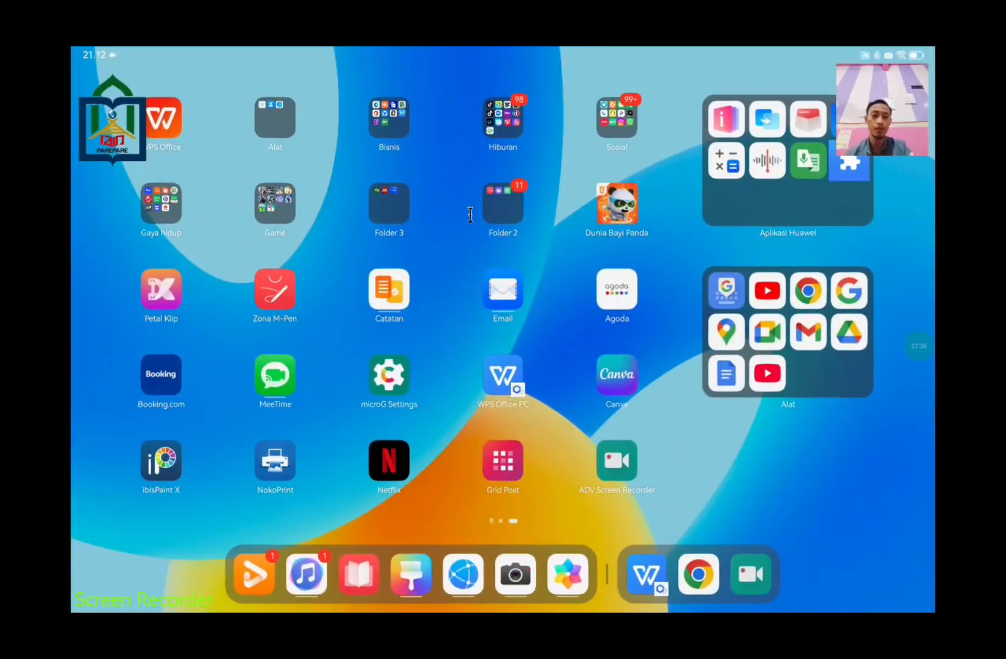
{"action": "left_click", "coordinate": [699, 574]}
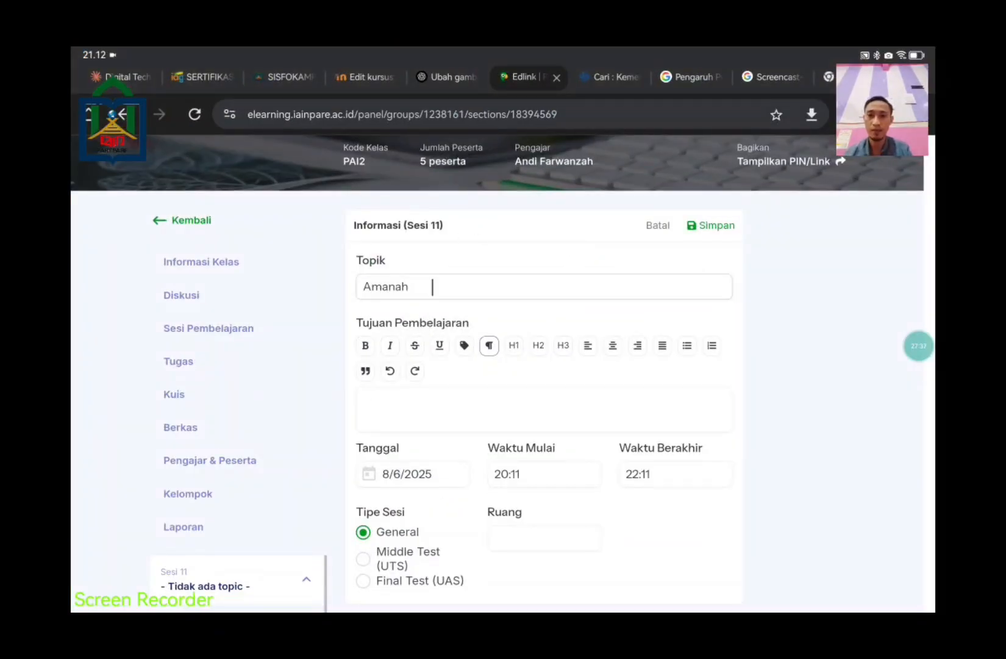
Step: Replace the Sesi 11 topic 'Amanah' with the pasted title 'Menjaga Amanah dan Menepati Janji'
{"action": "left_click", "coordinate": [433, 286]}
{"action": "key", "text": "ctrl+a"}
{"action": "key", "text": "BackSpace"}
{"action": "key", "text": "ctrl+v"}
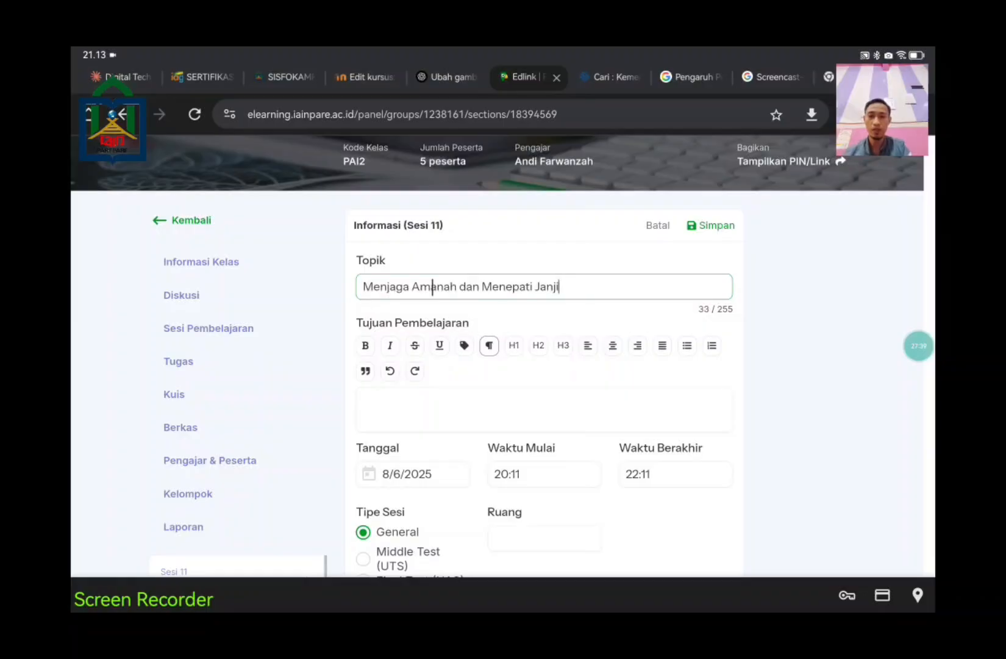
{"action": "left_click", "coordinate": [486, 411]}
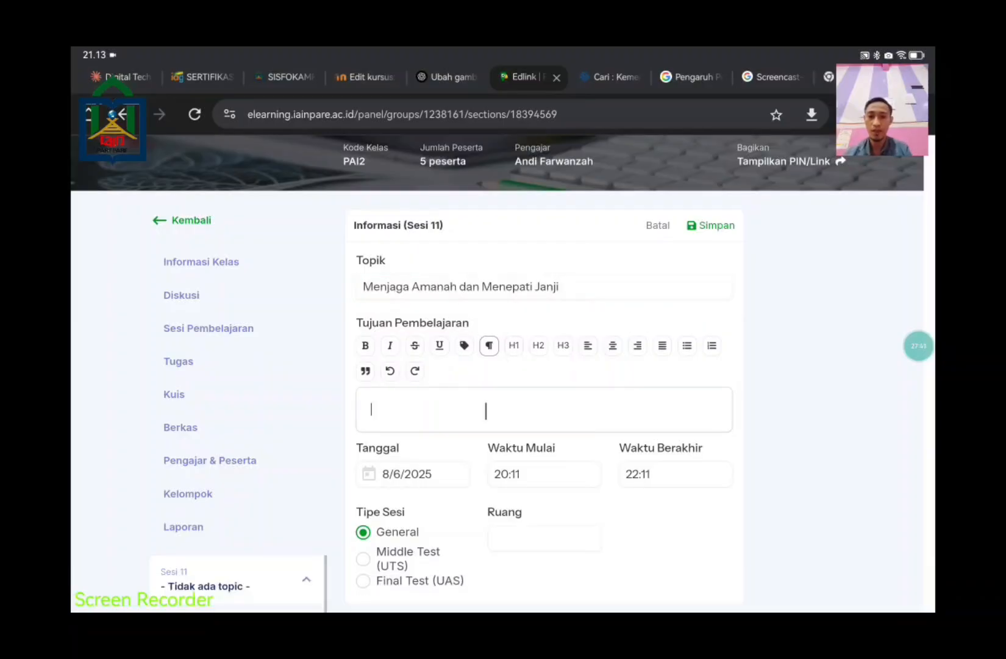
Step: Copy the Tujuan Pembelajaran objectives from the WPS document and return to the session form
{"action": "key", "text": "super+h"}
{"action": "left_click", "coordinate": [699, 576]}
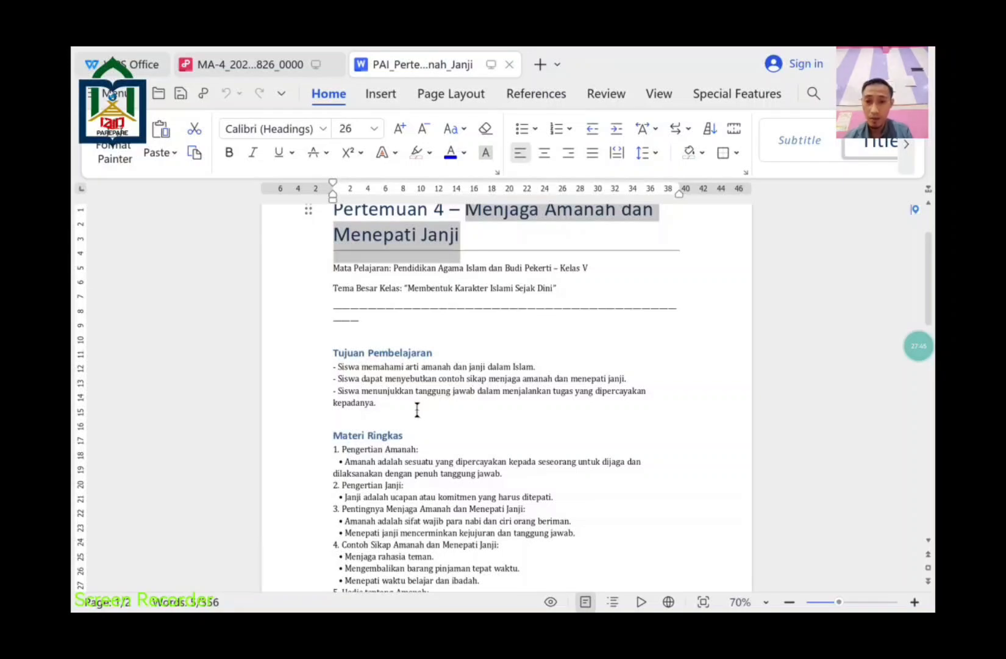
{"action": "left_click_drag", "start_coordinate": [410, 403], "coordinate": [332, 361]}
{"action": "key", "text": "ctrl+c"}
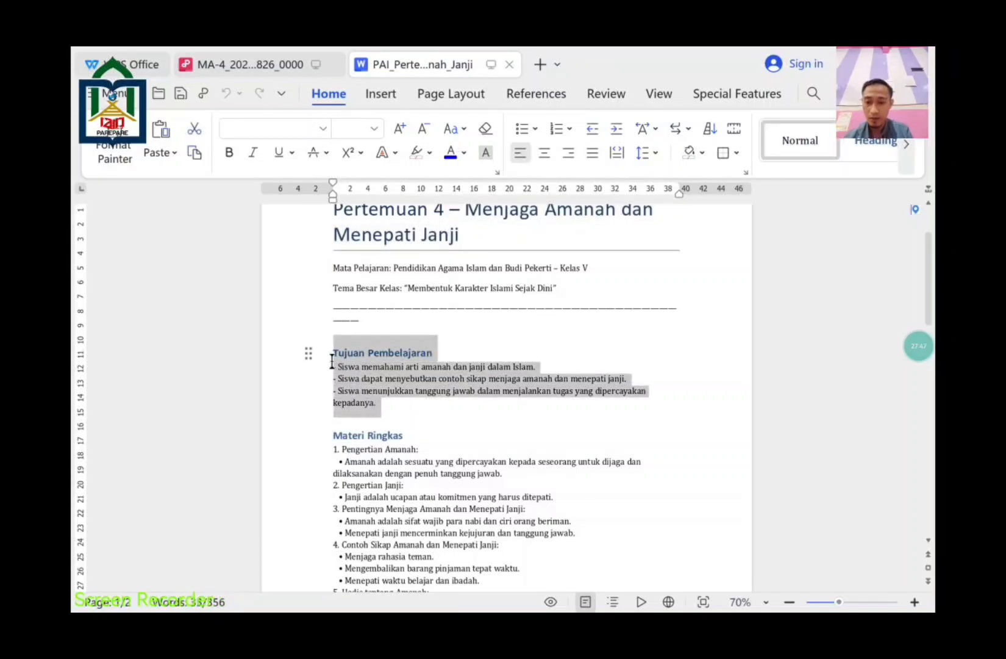
{"action": "key", "text": "super+h"}
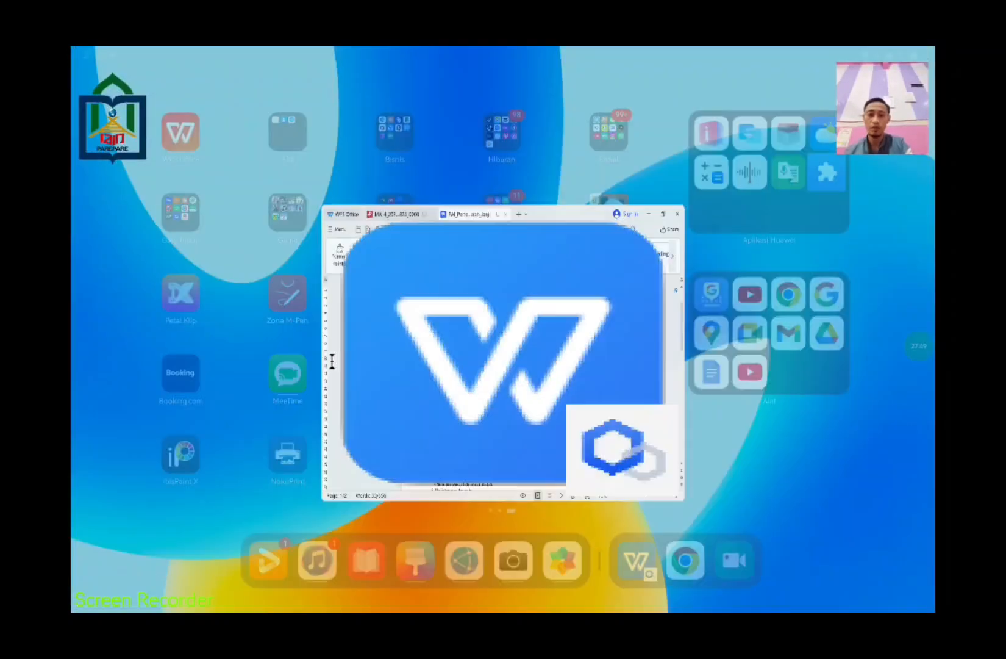
{"action": "left_click", "coordinate": [698, 572]}
Step: Paste the three objectives into Tujuan Pembelajaran and format them as a justified numbered list
{"action": "left_click", "coordinate": [371, 410]}
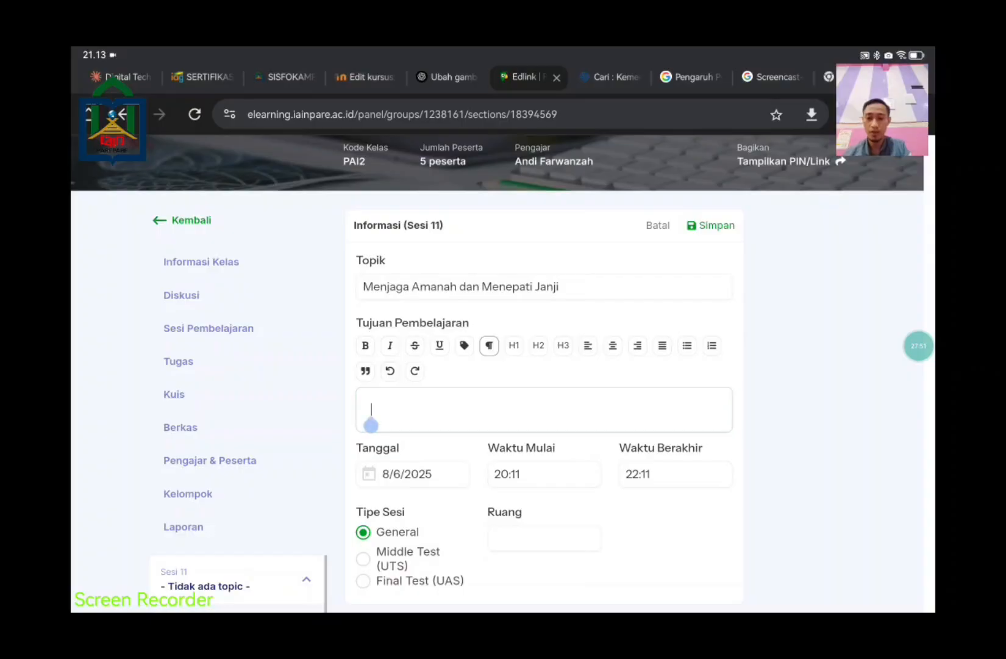
{"action": "key", "text": "ctrl+v"}
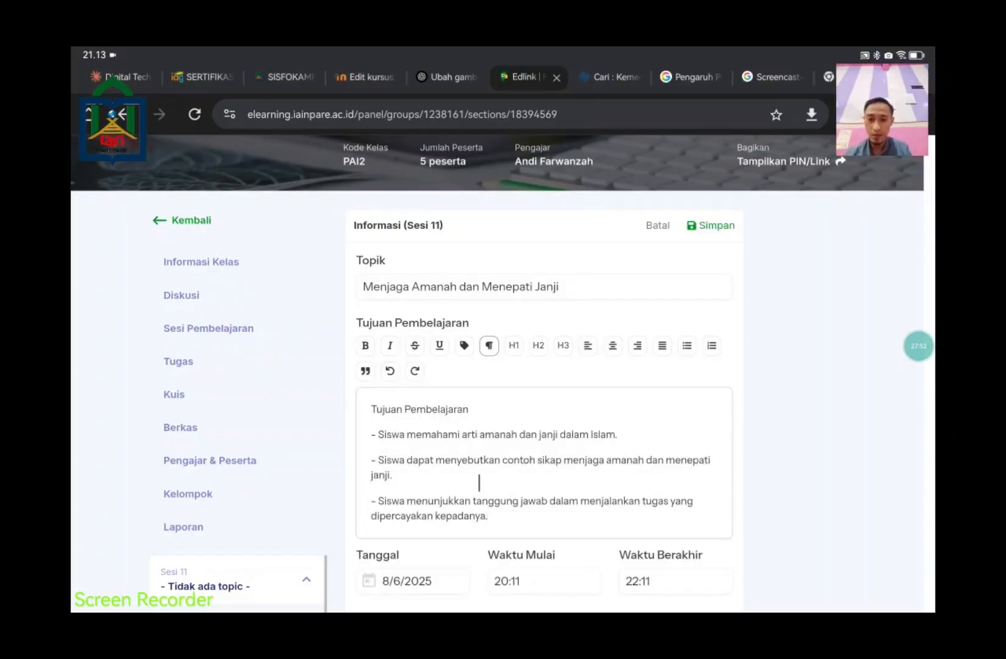
{"action": "left_click", "coordinate": [510, 531]}
{"action": "triple_click", "coordinate": [482, 504]}
{"action": "left_click_drag", "start_coordinate": [437, 468], "coordinate": [370, 434]}
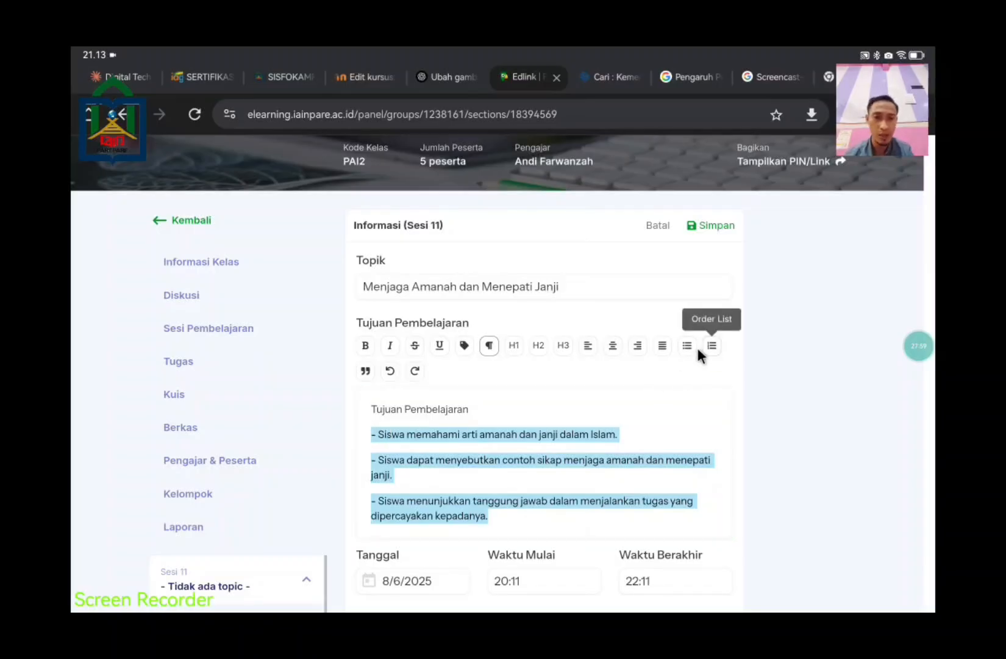
{"action": "left_click", "coordinate": [662, 345]}
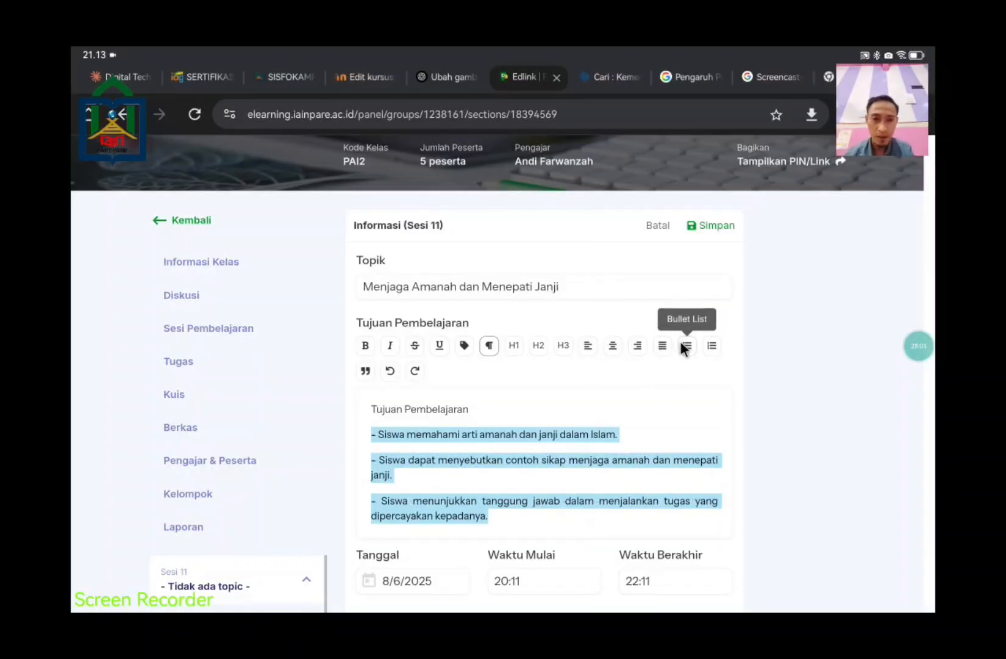
{"action": "left_click", "coordinate": [686, 345]}
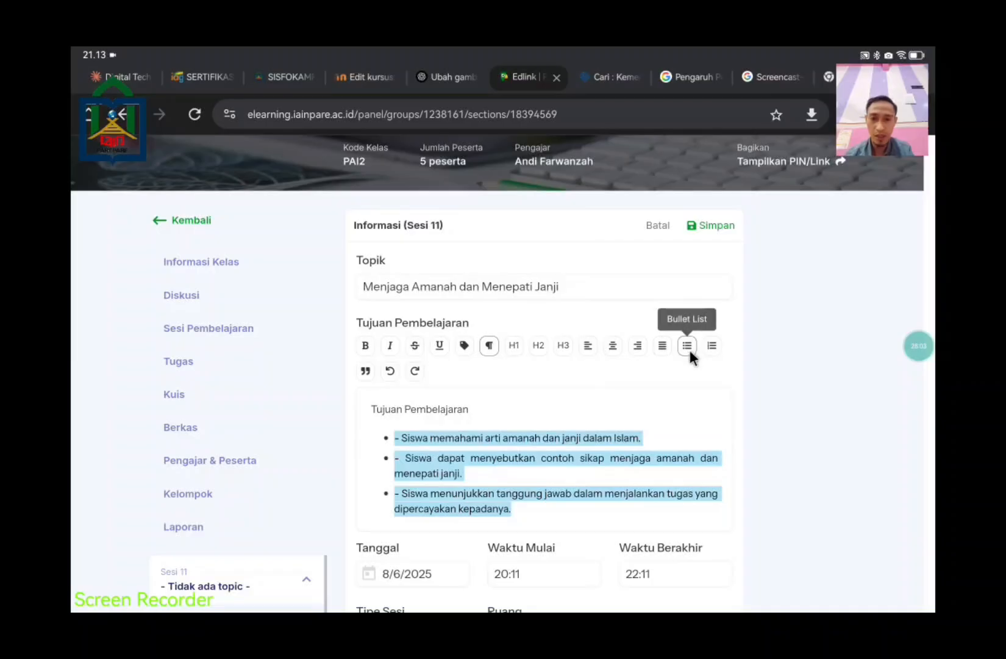
{"action": "left_click", "coordinate": [712, 345]}
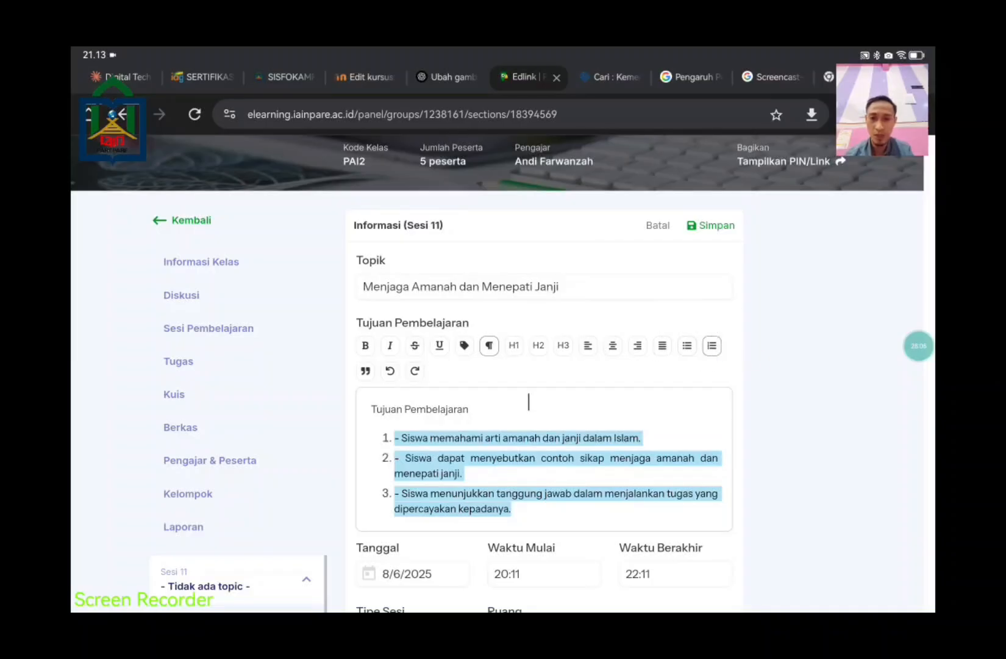
Step: Delete the leading '- ' from each of the three numbered objectives
{"action": "left_click", "coordinate": [400, 438]}
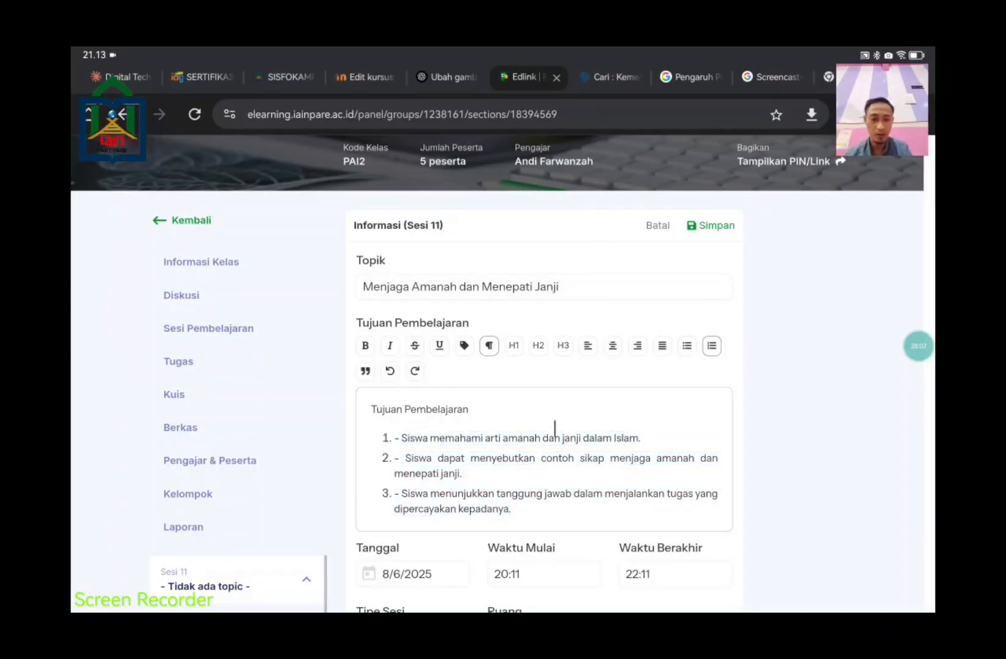
{"action": "key", "text": "BackSpace"}
{"action": "key", "text": "BackSpace"}
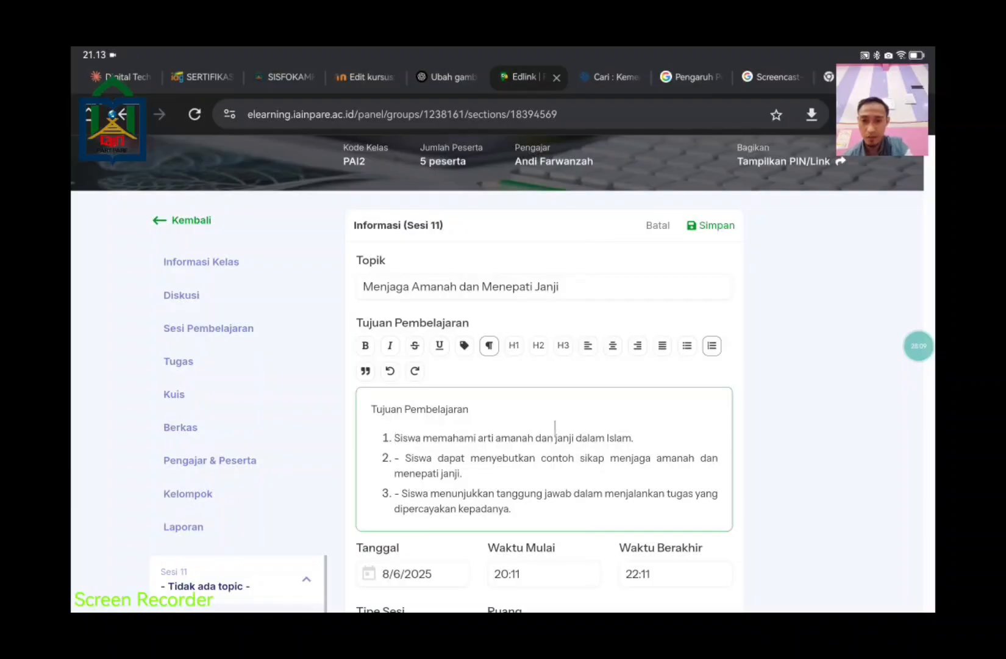
{"action": "left_click", "coordinate": [415, 470]}
{"action": "left_click_drag", "start_coordinate": [414, 472], "coordinate": [405, 470]}
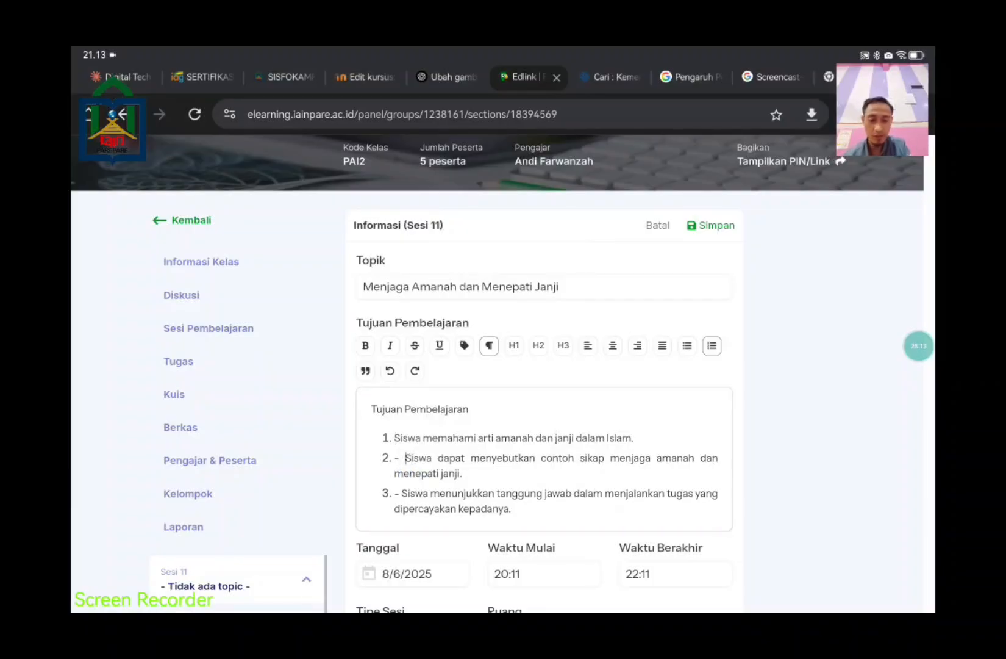
{"action": "key", "text": "BackSpace"}
{"action": "key", "text": "BackSpace"}
{"action": "left_click", "coordinate": [402, 493]}
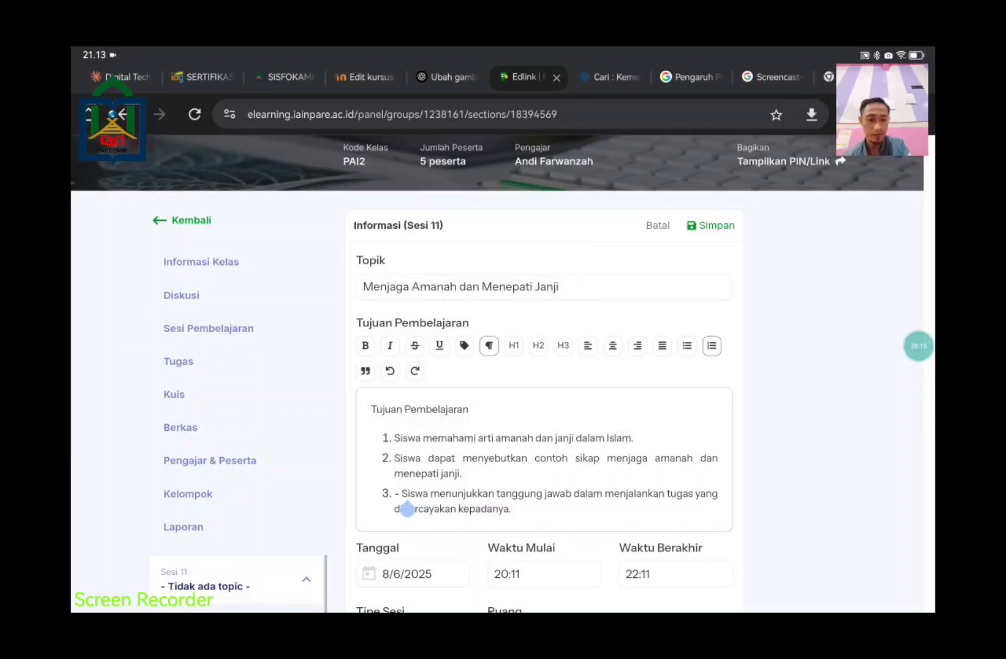
{"action": "key", "text": "BackSpace"}
{"action": "key", "text": "BackSpace"}
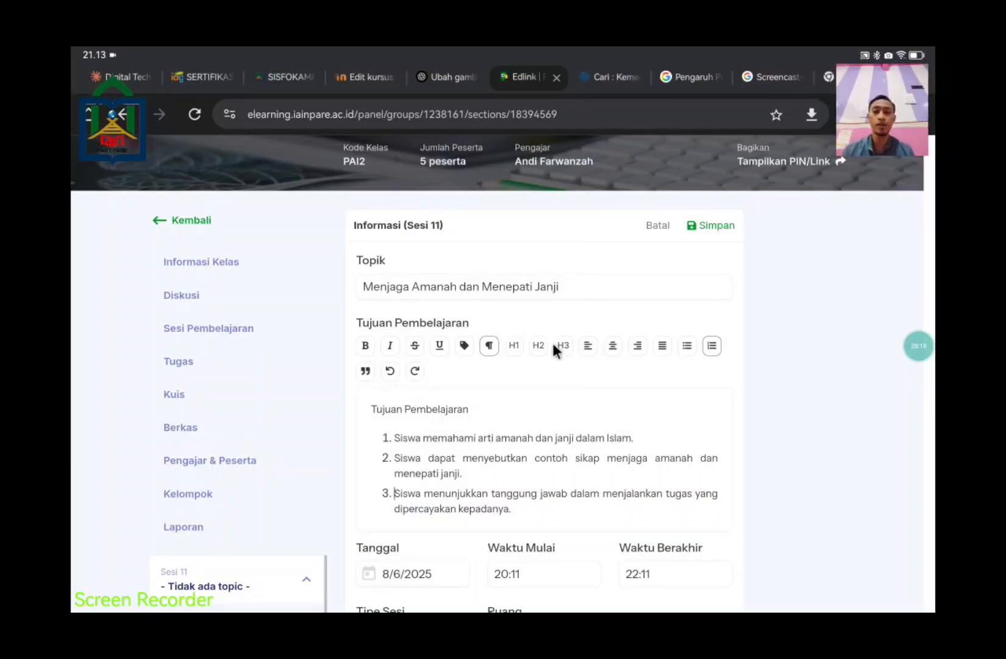
{"action": "scroll", "coordinate": [588, 420], "scroll_direction": "down", "scroll_amount": 1}
{"action": "scroll", "coordinate": [587, 422], "scroll_direction": "down", "scroll_amount": 1}
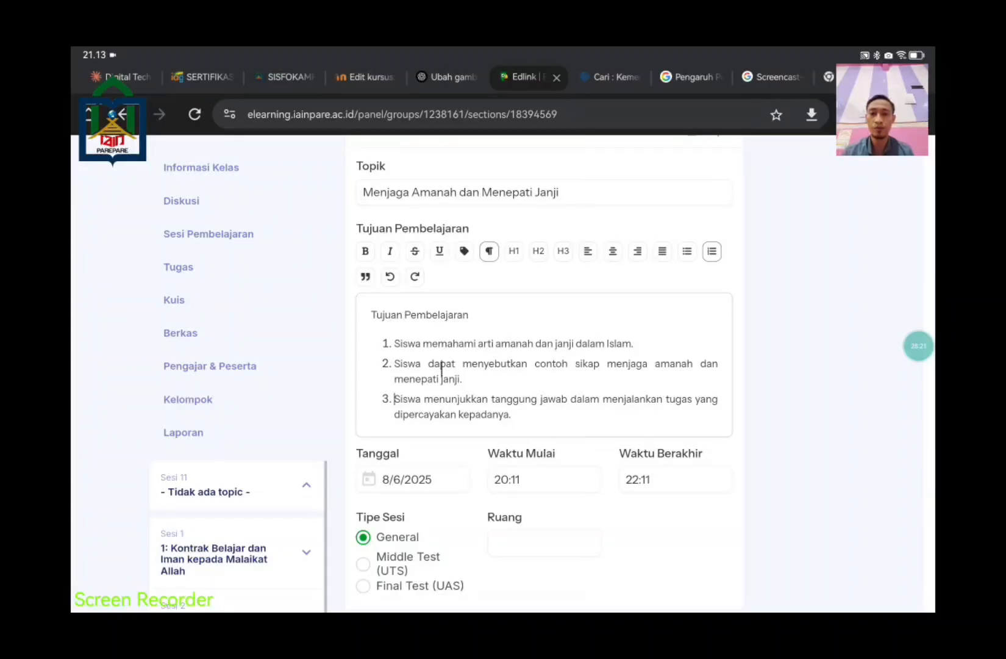
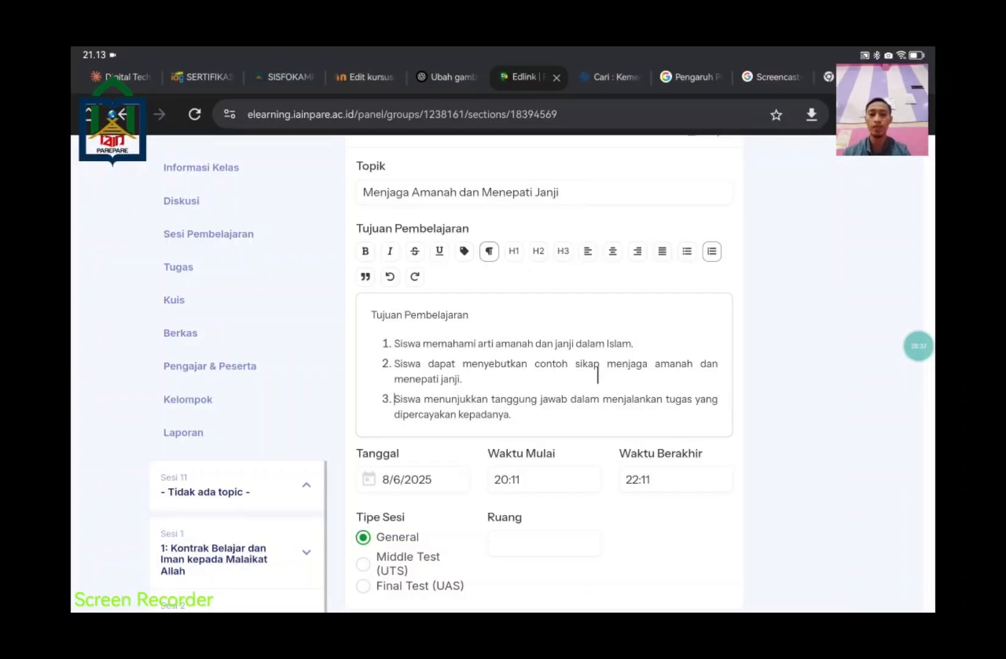
Step: Replace 'Daring' with 'Online Ofline' in the session's Ruang field
{"action": "scroll", "coordinate": [597, 375], "scroll_direction": "down", "scroll_amount": 3}
{"action": "left_click", "coordinate": [530, 354]}
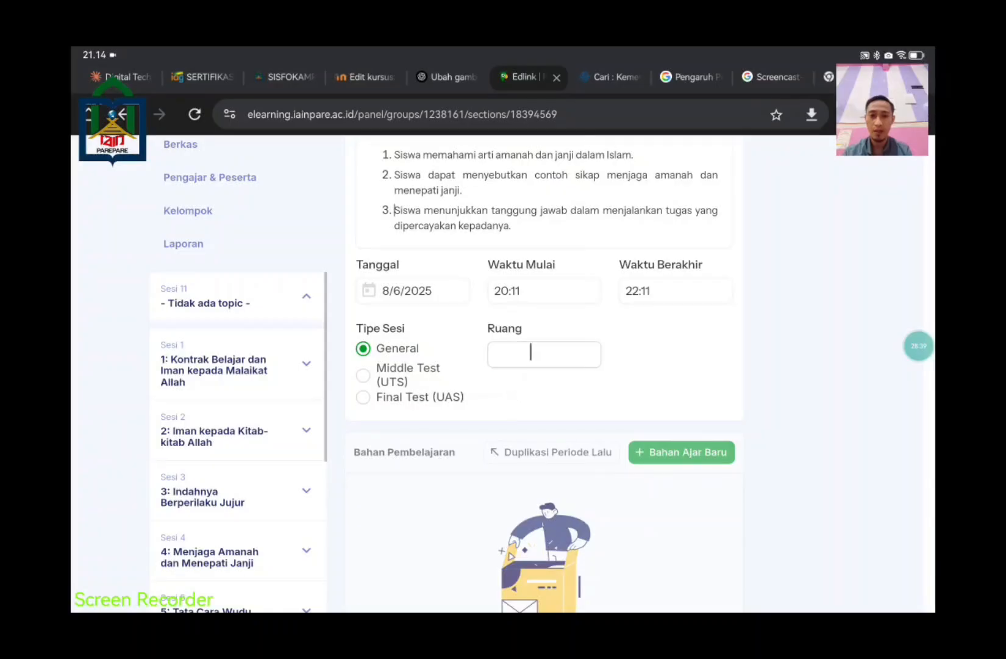
{"action": "type", "text": "Daring"}
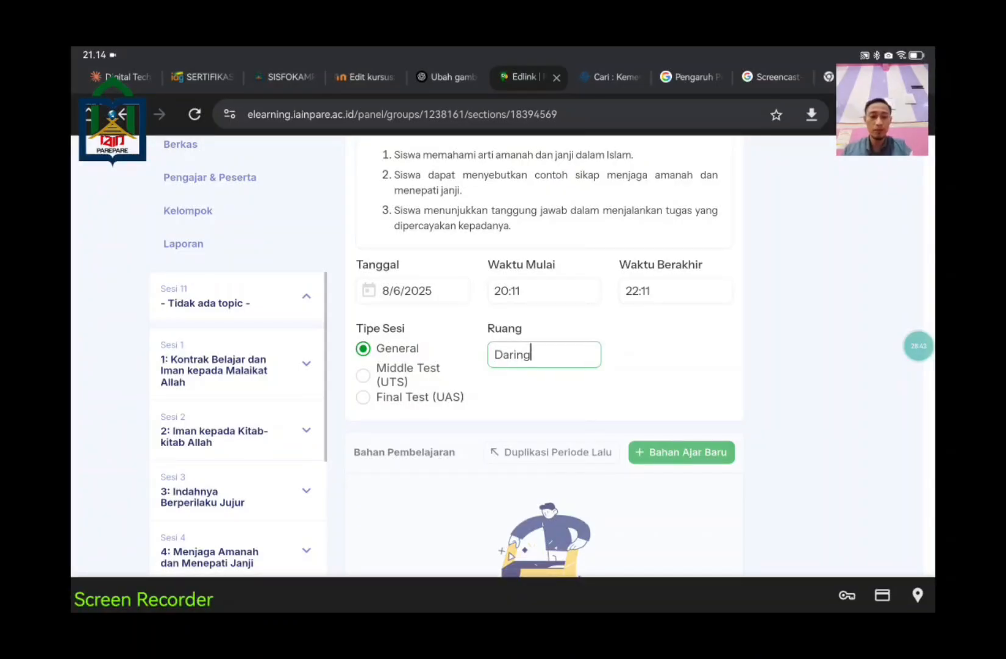
{"action": "key", "text": "BackSpace"}
{"action": "key", "text": "BackSpace"}
{"action": "key", "text": "BackSpace"}
{"action": "key", "text": "BackSpace"}
{"action": "key", "text": "BackSpace"}
{"action": "key", "text": "BackSpace"}
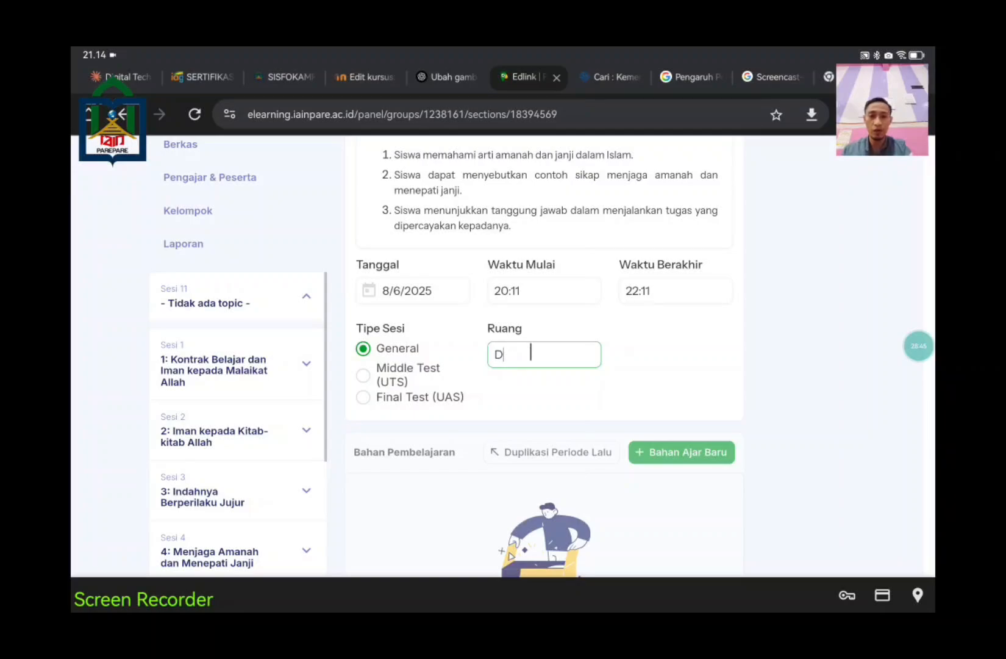
{"action": "type", "text": "Online"}
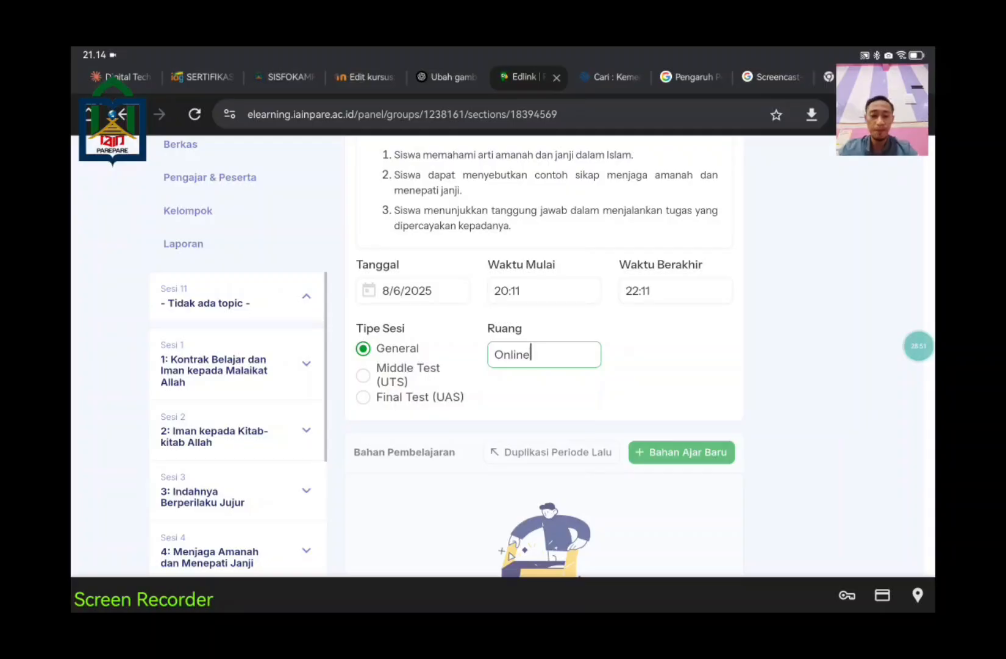
{"action": "type", "text": "/Ofline"}
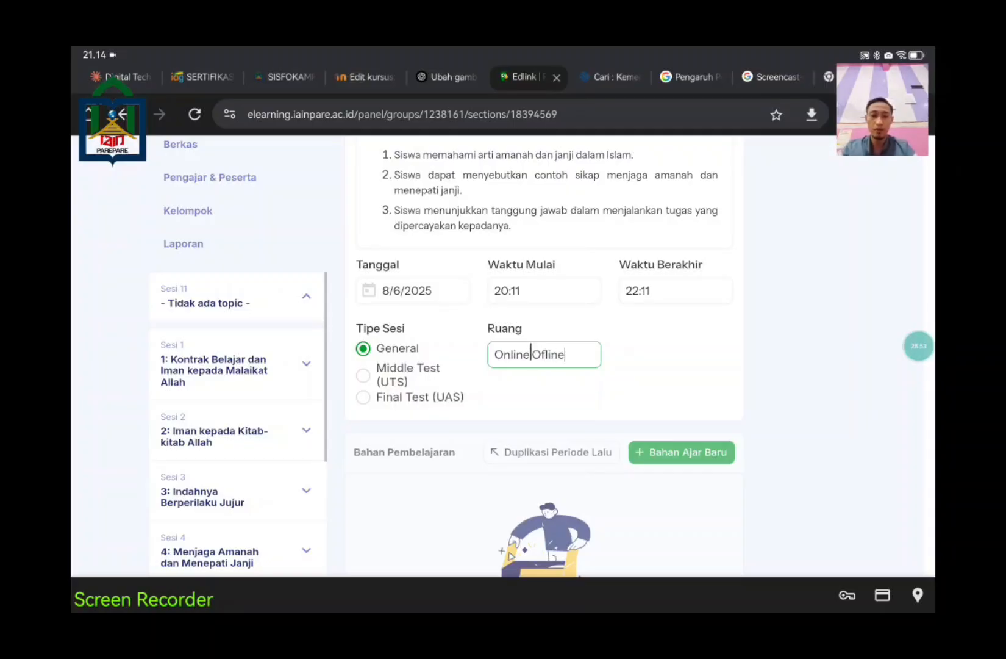
{"action": "key", "text": "BackSpace"}
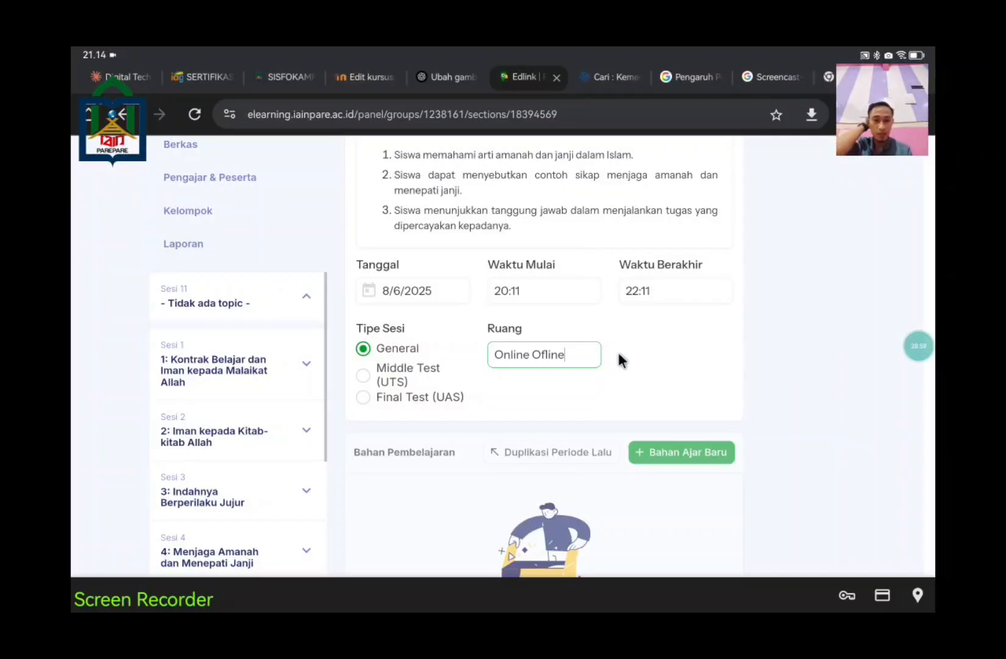
{"action": "scroll", "coordinate": [731, 378], "scroll_direction": "down", "scroll_amount": 3}
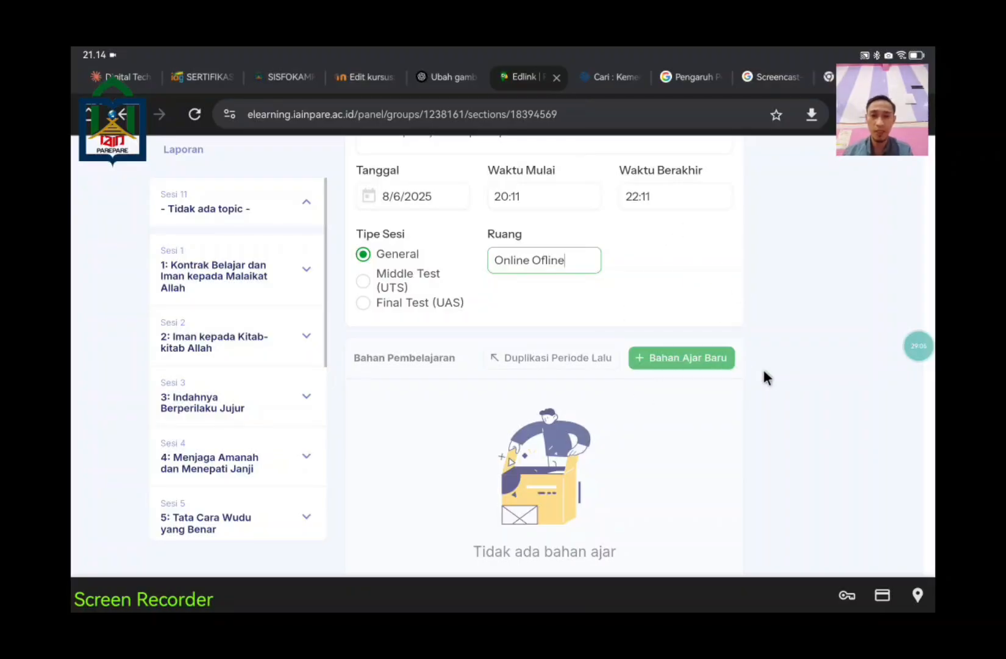
{"action": "scroll", "coordinate": [771, 369], "scroll_direction": "down", "scroll_amount": 1}
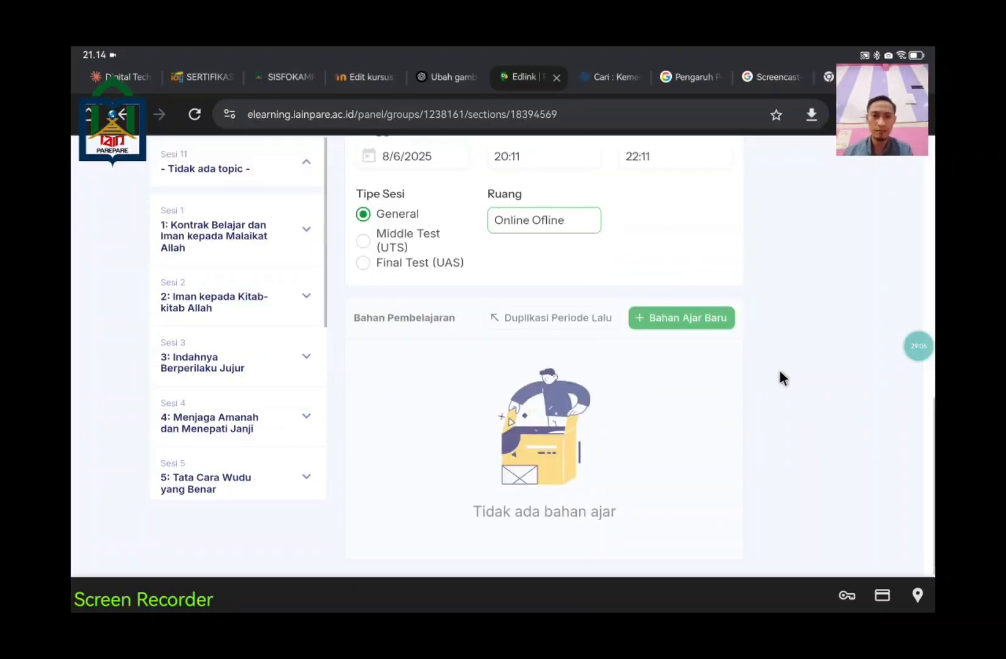
{"action": "left_click", "coordinate": [698, 327]}
Step: Scroll through the Sesi 11 form to review its filled-in details
{"action": "scroll", "coordinate": [696, 321], "scroll_direction": "up", "scroll_amount": 5}
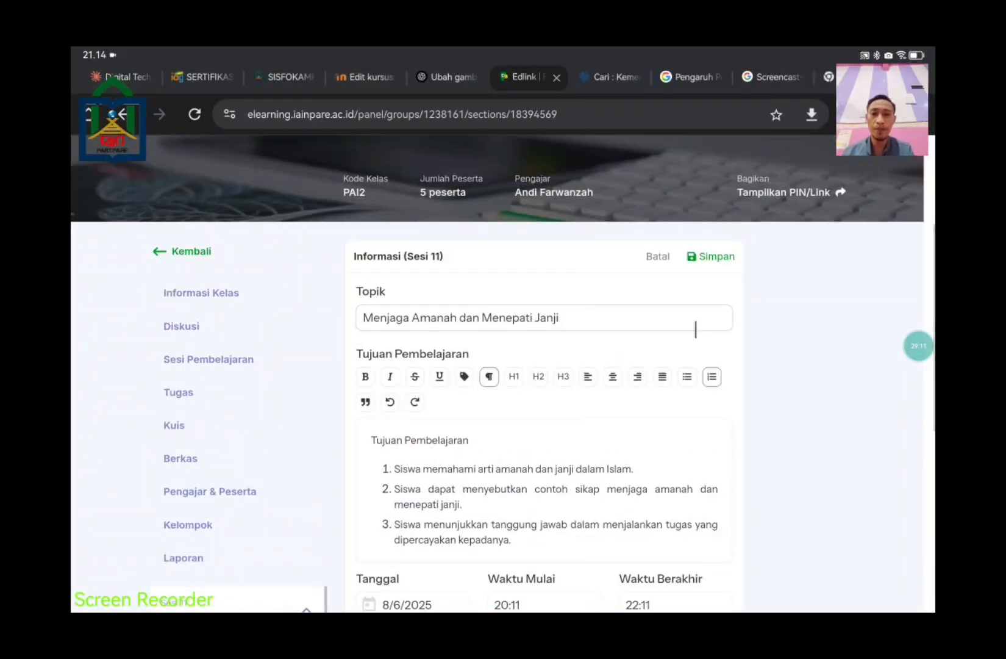
{"action": "scroll", "coordinate": [675, 391], "scroll_direction": "down", "scroll_amount": 5}
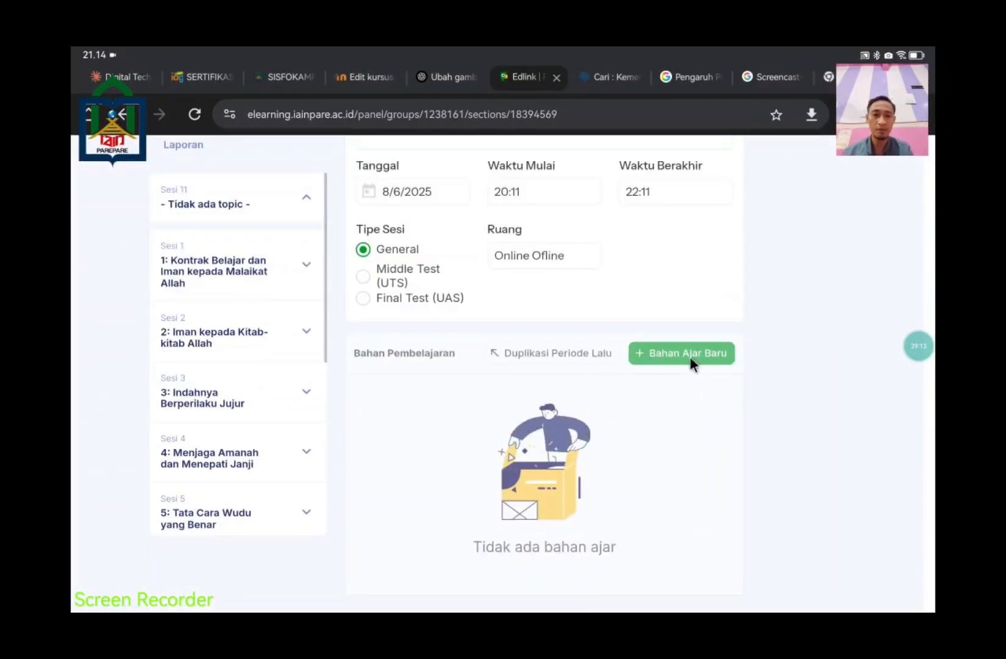
{"action": "scroll", "coordinate": [677, 337], "scroll_direction": "up", "scroll_amount": 5}
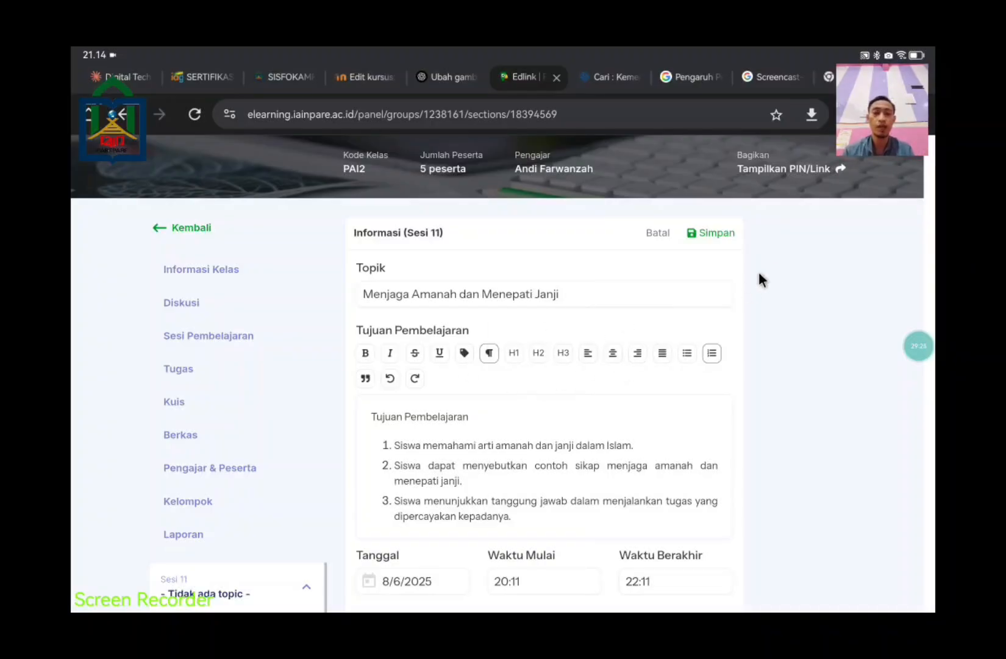
{"action": "scroll", "coordinate": [776, 313], "scroll_direction": "down", "scroll_amount": 5}
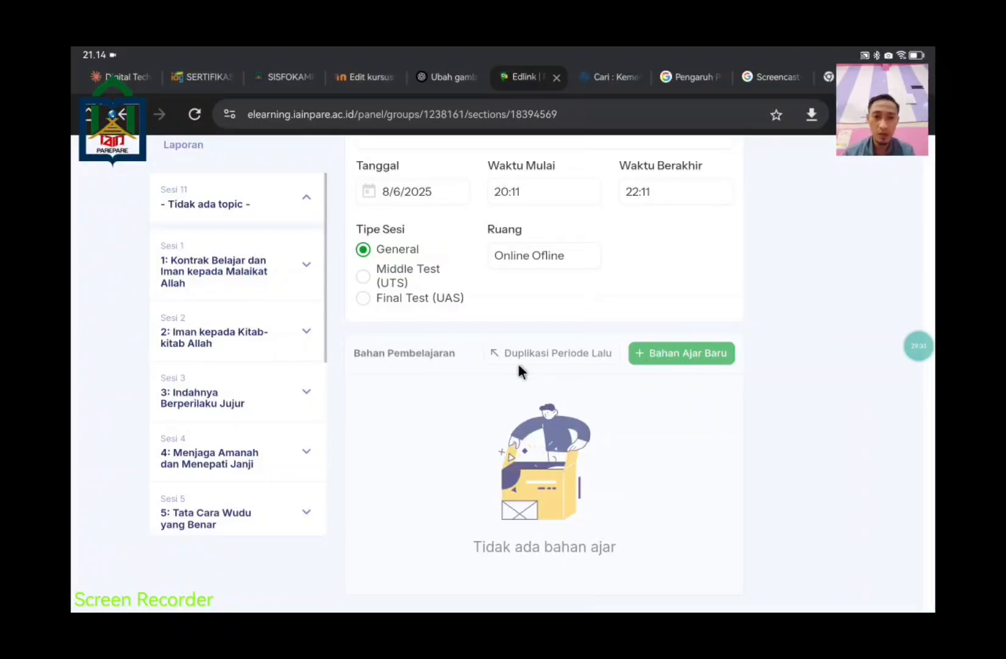
{"action": "scroll", "coordinate": [730, 415], "scroll_direction": "up", "scroll_amount": 5}
{"action": "scroll", "coordinate": [731, 422], "scroll_direction": "down", "scroll_amount": 5}
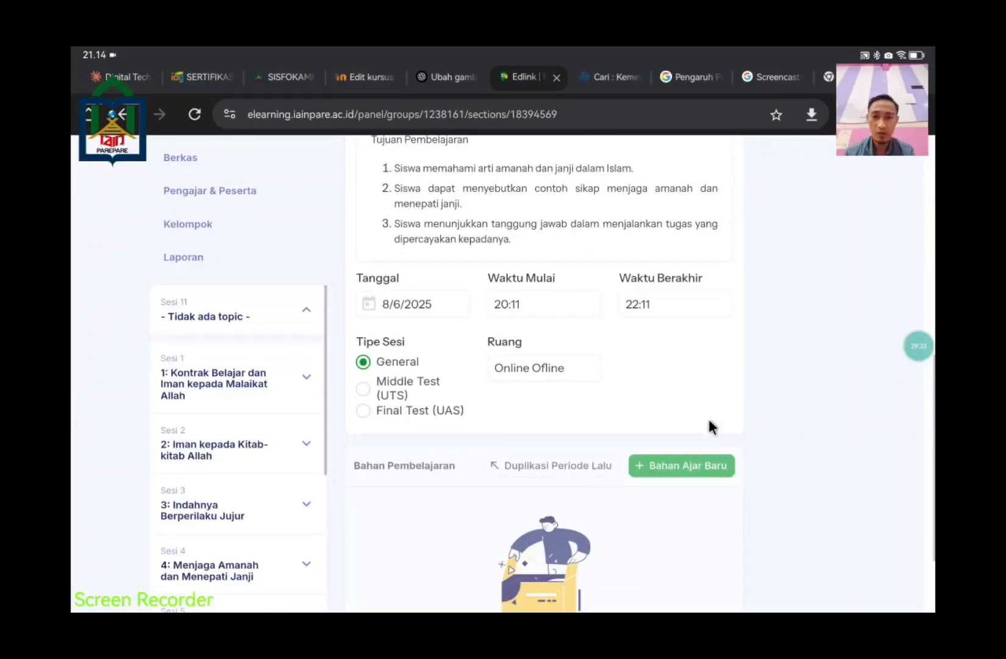
{"action": "scroll", "coordinate": [567, 427], "scroll_direction": "up", "scroll_amount": 4}
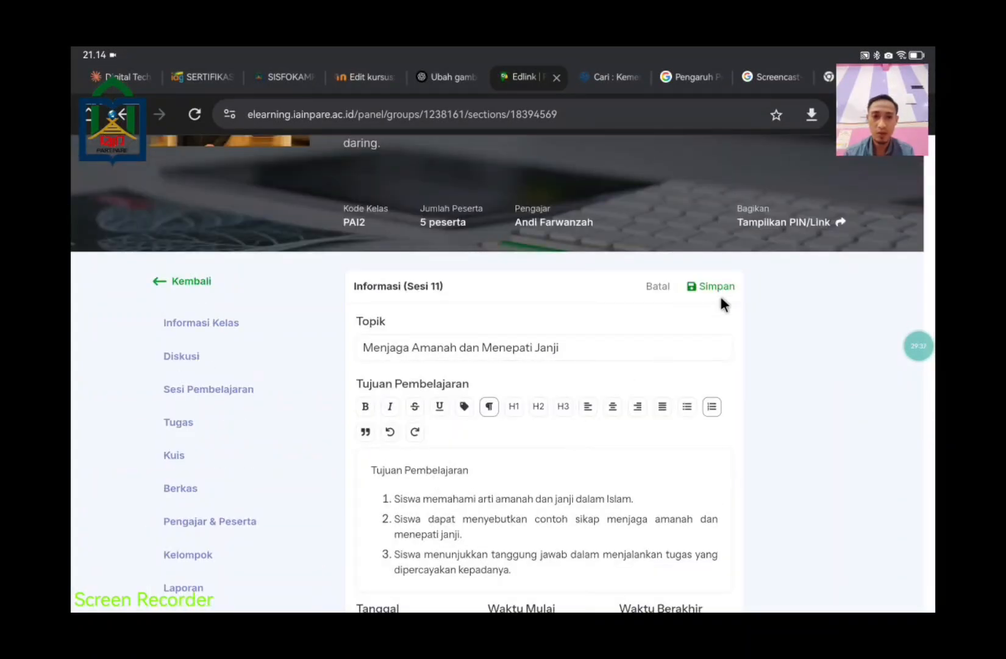
Step: Save Sesi 11 and add a new Bahan Ajar of type Materi
{"action": "left_click", "coordinate": [717, 286]}
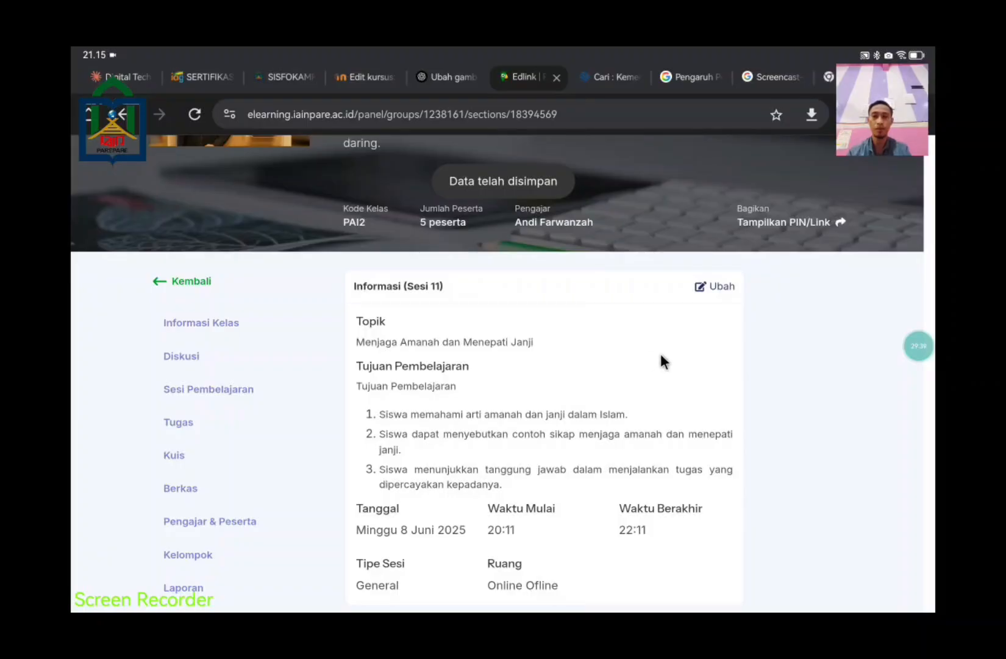
{"action": "scroll", "coordinate": [662, 356], "scroll_direction": "down", "scroll_amount": 5}
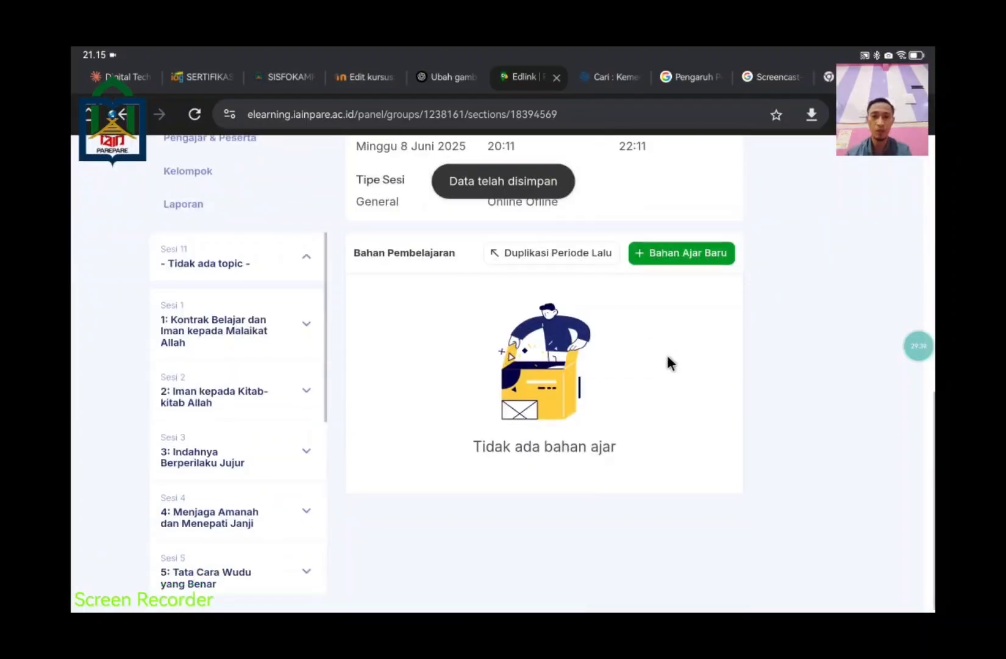
{"action": "left_click", "coordinate": [703, 256]}
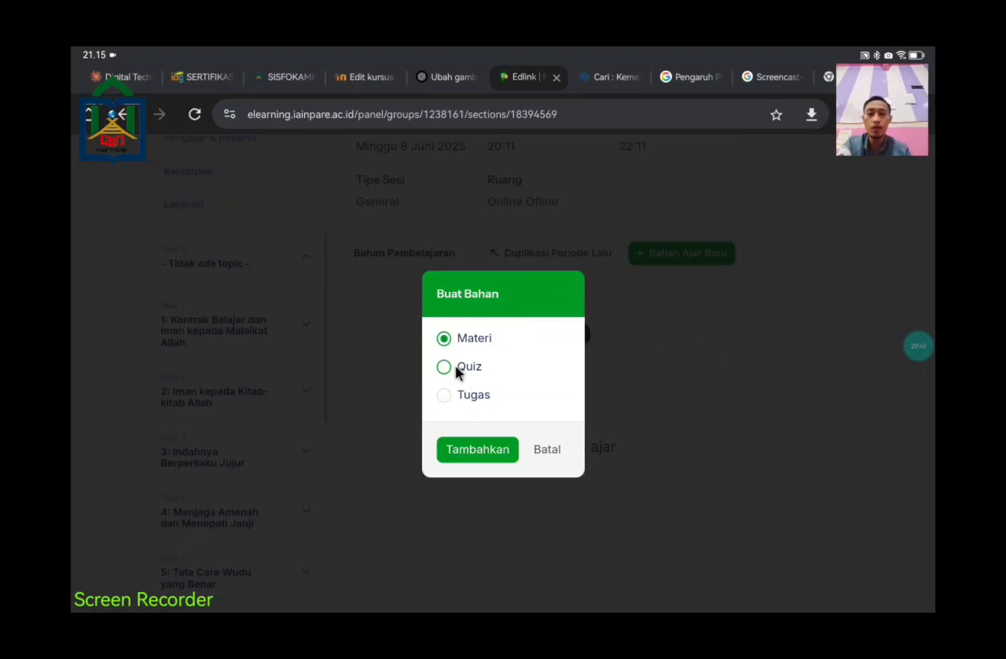
{"action": "left_click", "coordinate": [470, 390]}
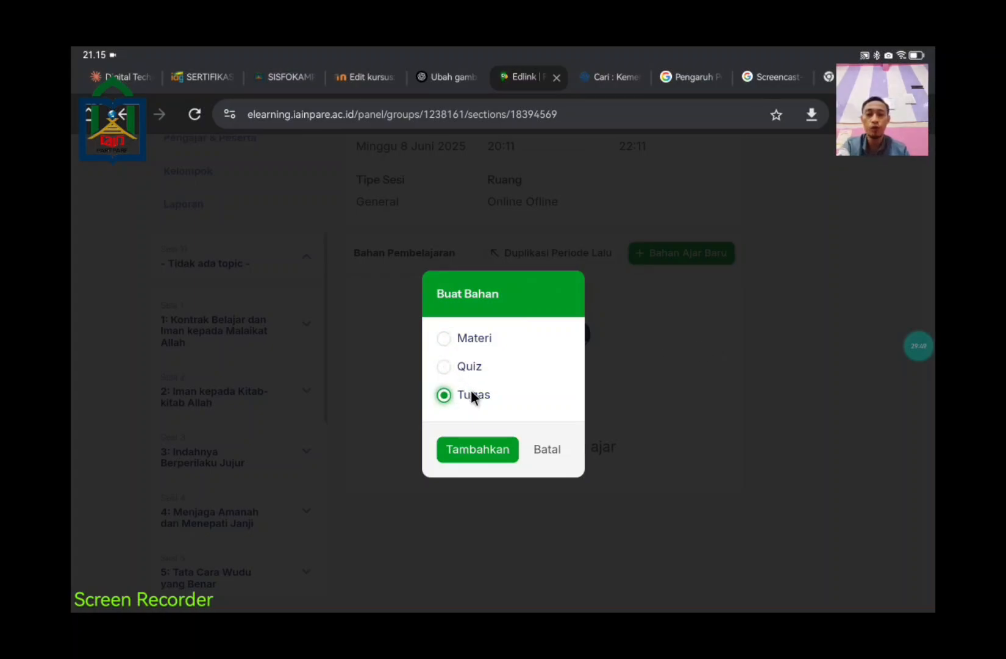
{"action": "left_click", "coordinate": [444, 340]}
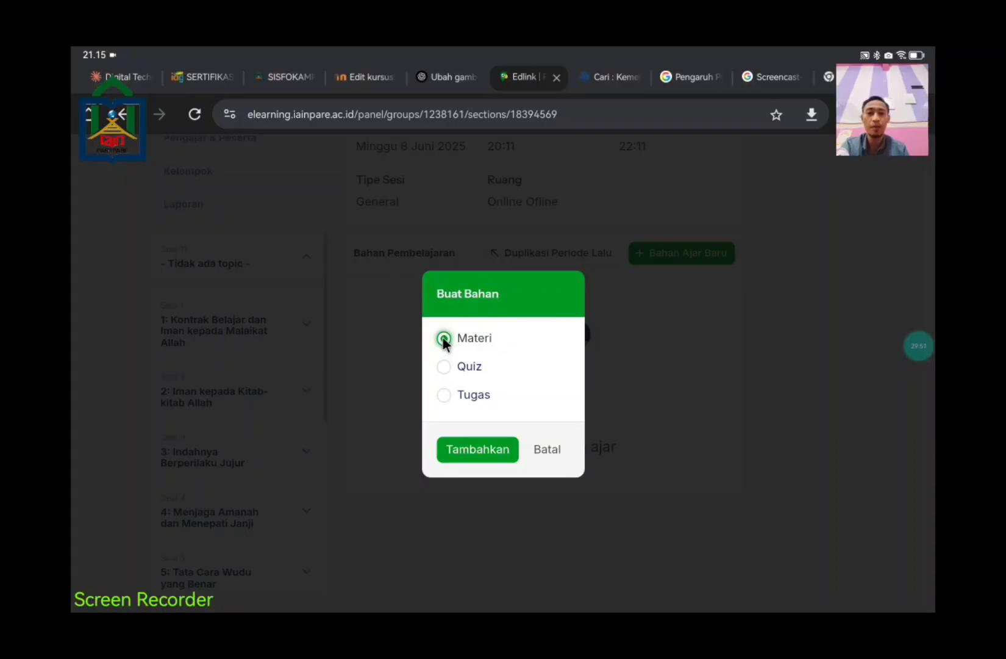
{"action": "left_click", "coordinate": [454, 448]}
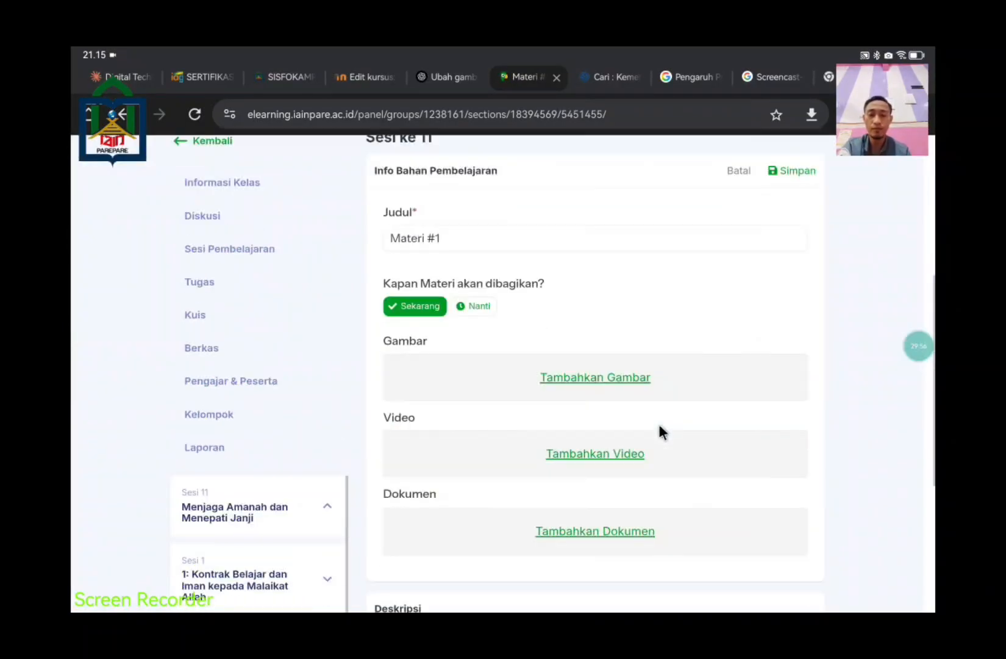
Step: Clear the default 'Materi #1' title and copy 'Menjaga Amanah dan Menepati Janji' from WPS
{"action": "left_click", "coordinate": [498, 238]}
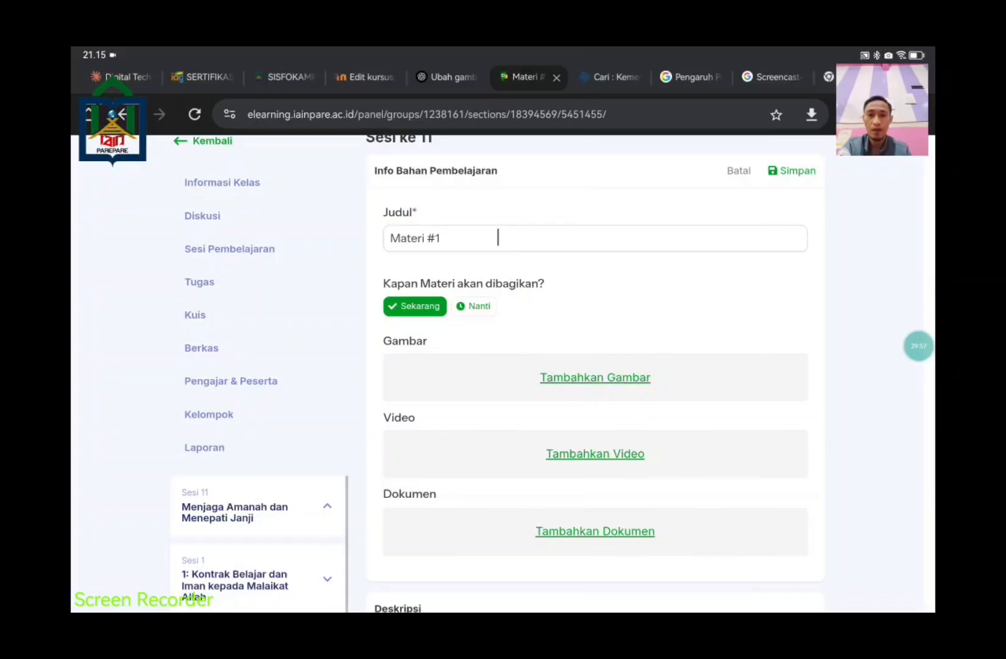
{"action": "key", "text": "BackSpace"}
{"action": "key", "text": "BackSpace"}
{"action": "key", "text": "BackSpace"}
{"action": "key", "text": "BackSpace"}
{"action": "key", "text": "BackSpace"}
{"action": "key", "text": "BackSpace"}
{"action": "key", "text": "BackSpace"}
{"action": "key", "text": "BackSpace"}
{"action": "key", "text": "BackSpace"}
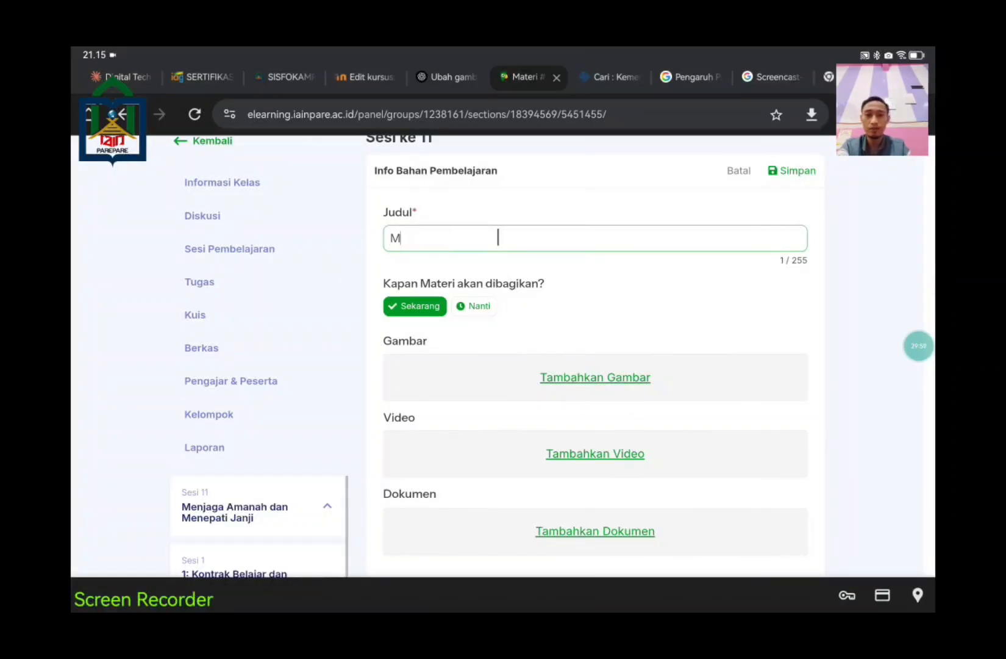
{"action": "key", "text": "alt+Tab"}
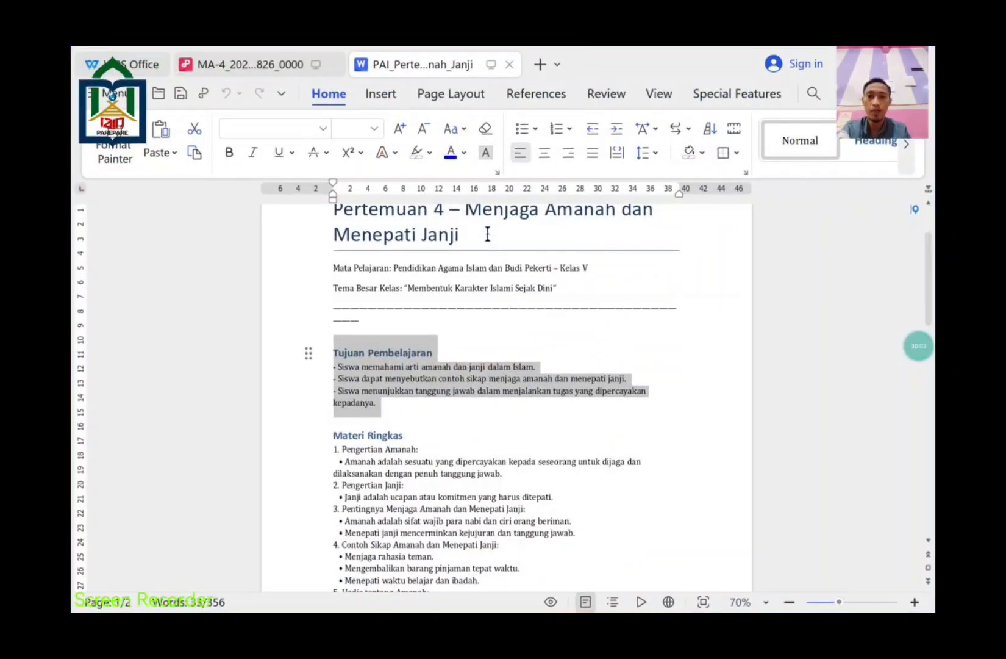
{"action": "left_click_drag", "start_coordinate": [487, 234], "coordinate": [469, 213]}
{"action": "key", "text": "ctrl+c"}
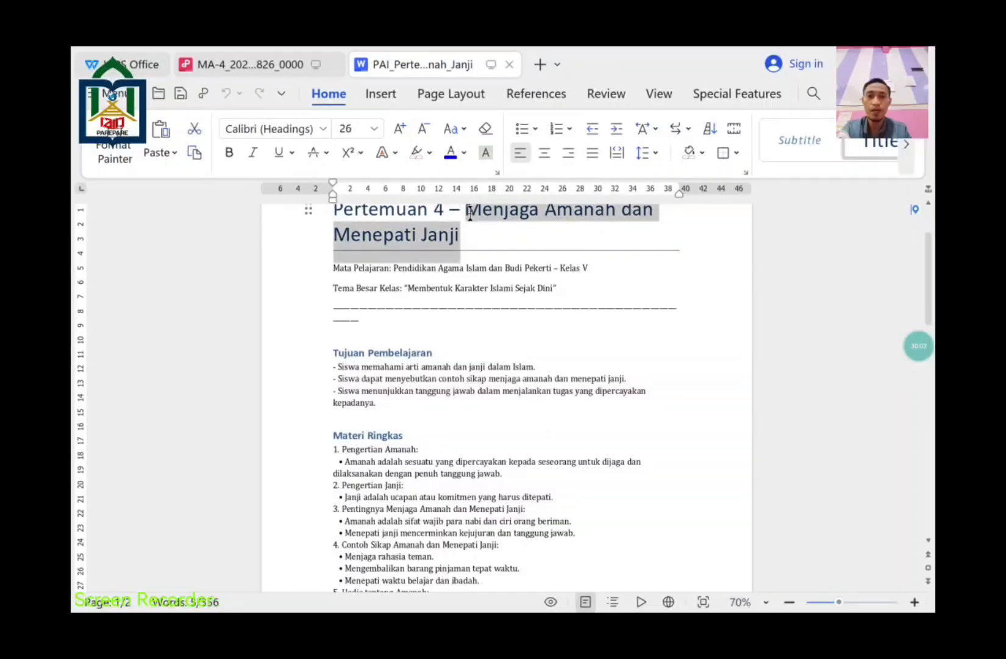
{"action": "key", "text": "alt+Tab"}
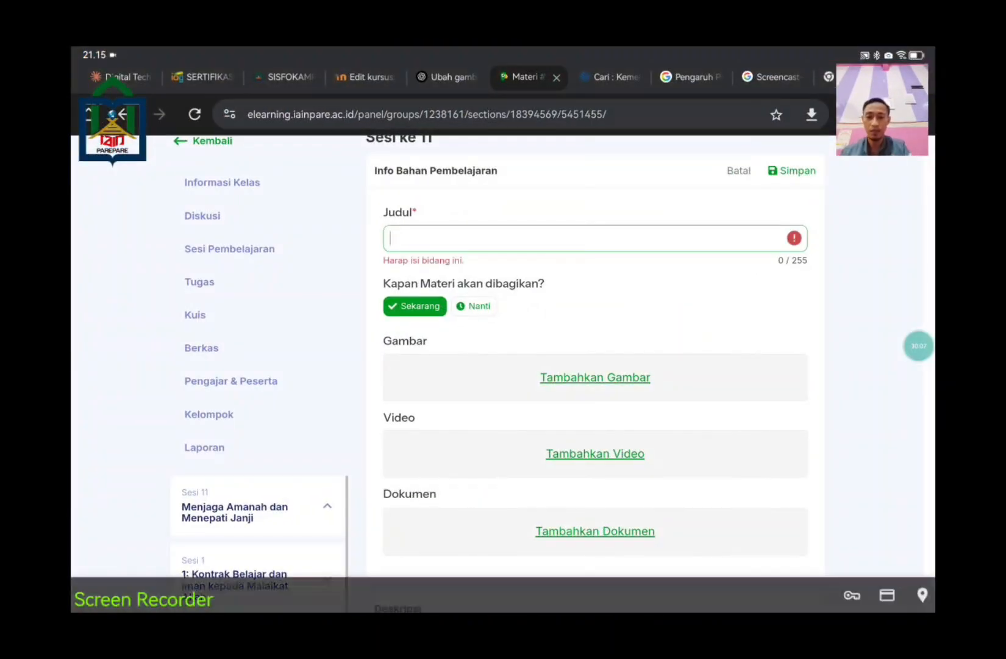
Step: Paste 'Menjaga Amanah dan Menepati Janji' as the Judul and choose Nanti for sharing
{"action": "key", "text": "ctrl+v"}
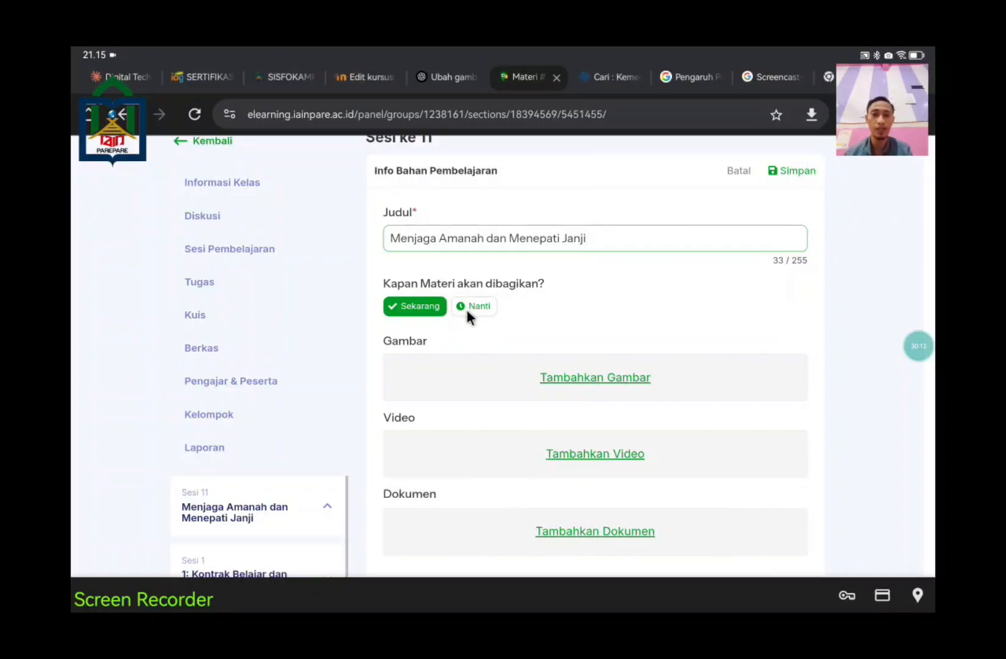
{"action": "left_click", "coordinate": [473, 305]}
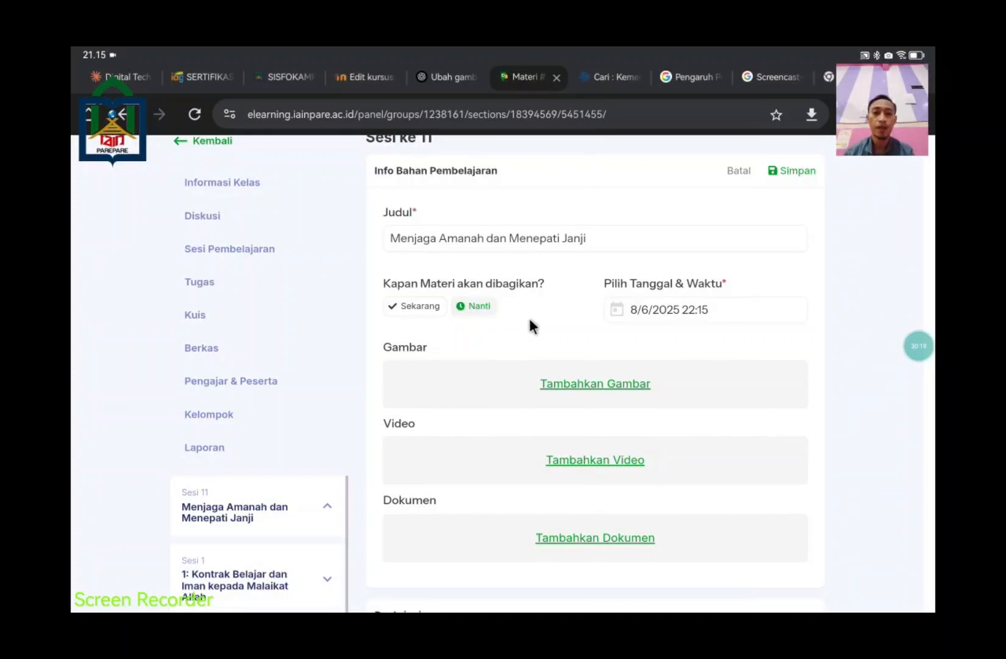
Step: Set the material's share date to 12 August 2025
{"action": "left_click", "coordinate": [667, 313]}
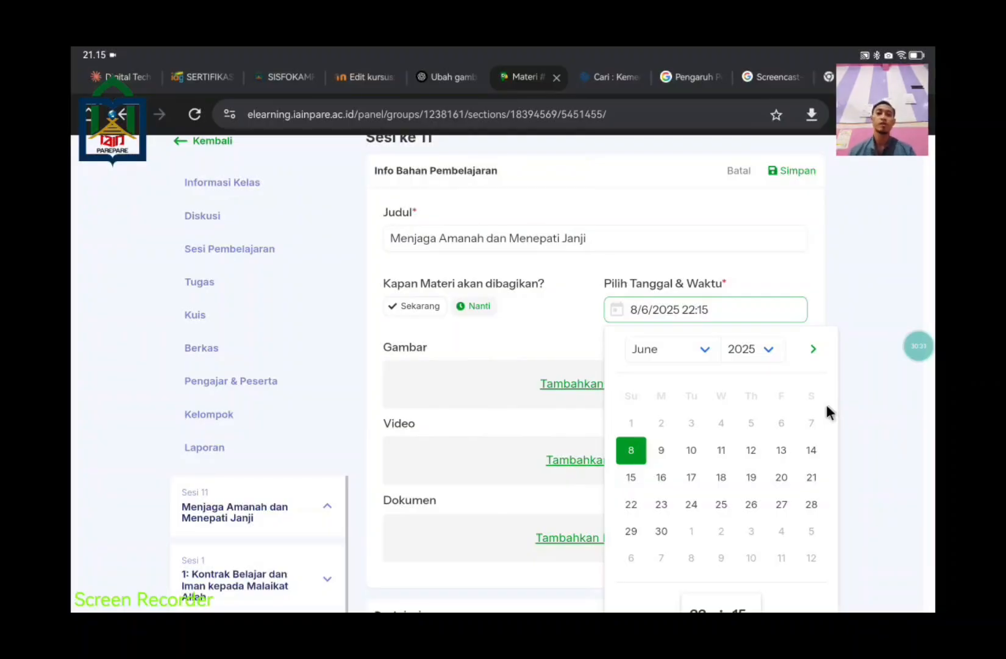
{"action": "left_click", "coordinate": [699, 354]}
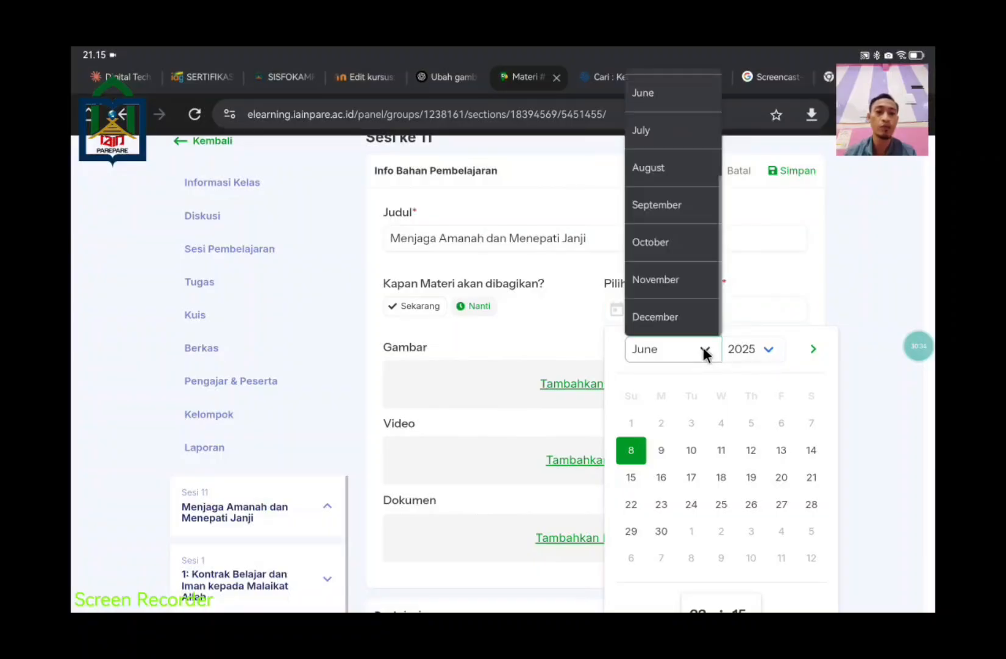
{"action": "left_click", "coordinate": [667, 162]}
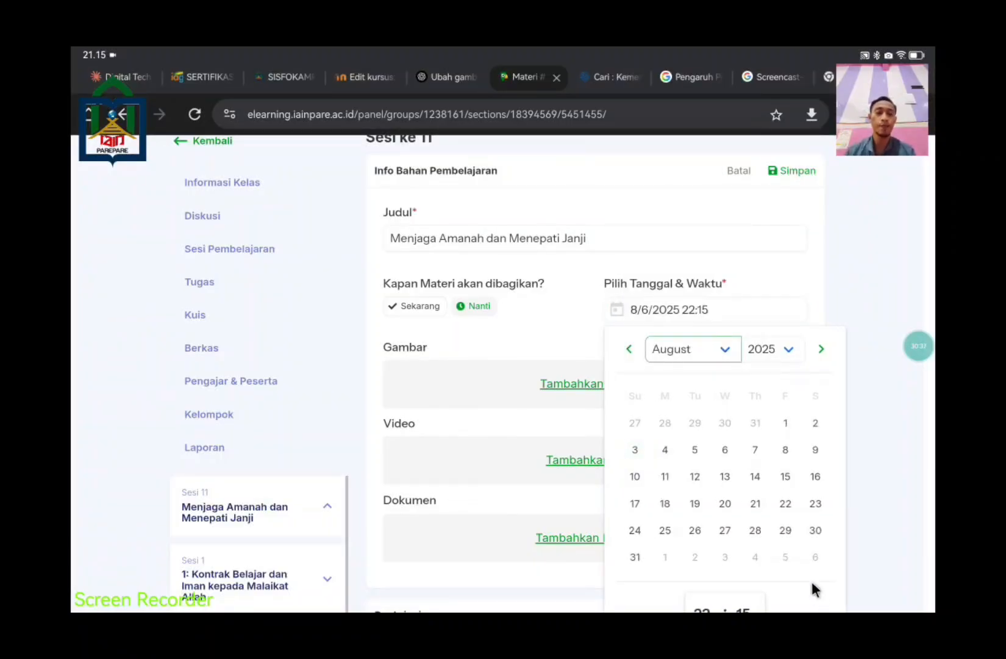
{"action": "scroll", "coordinate": [812, 581], "scroll_direction": "down", "scroll_amount": 2}
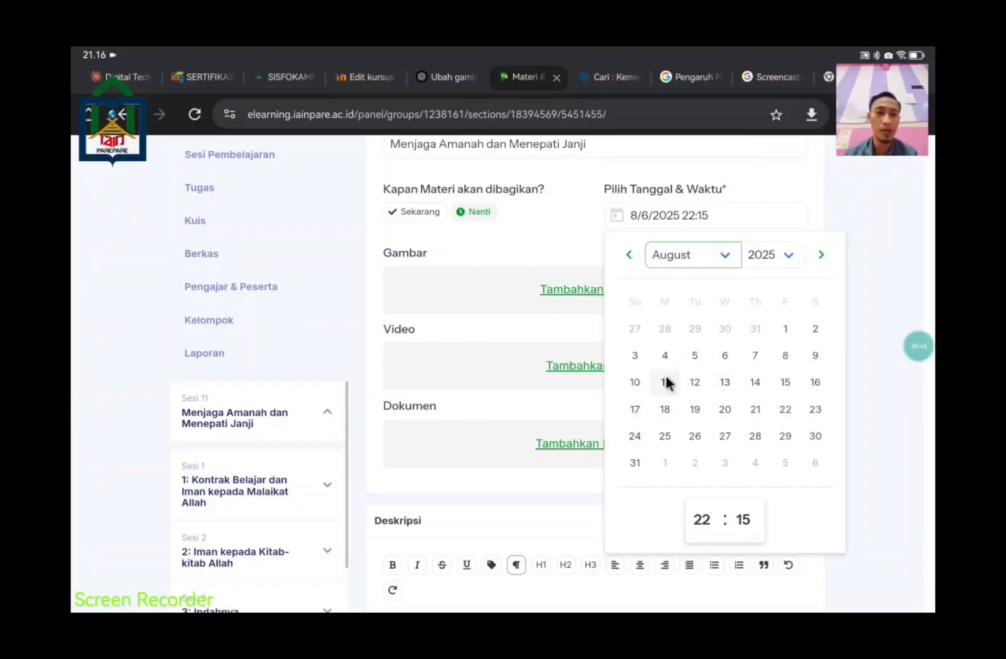
{"action": "left_click", "coordinate": [695, 382]}
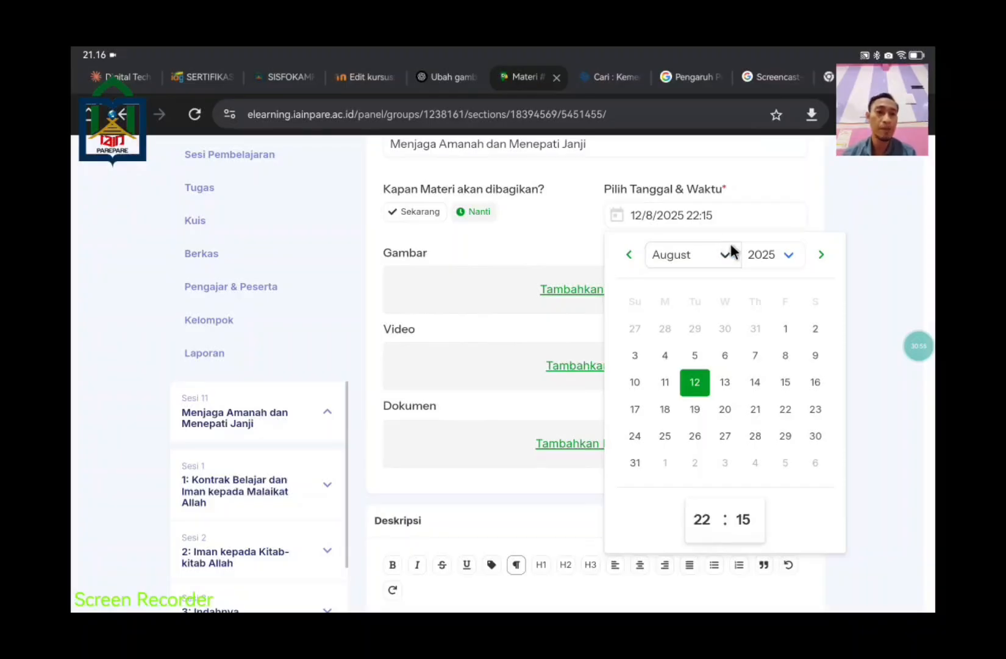
Step: Set the share time to 07:30 and close the date-time picker
{"action": "left_click", "coordinate": [703, 519]}
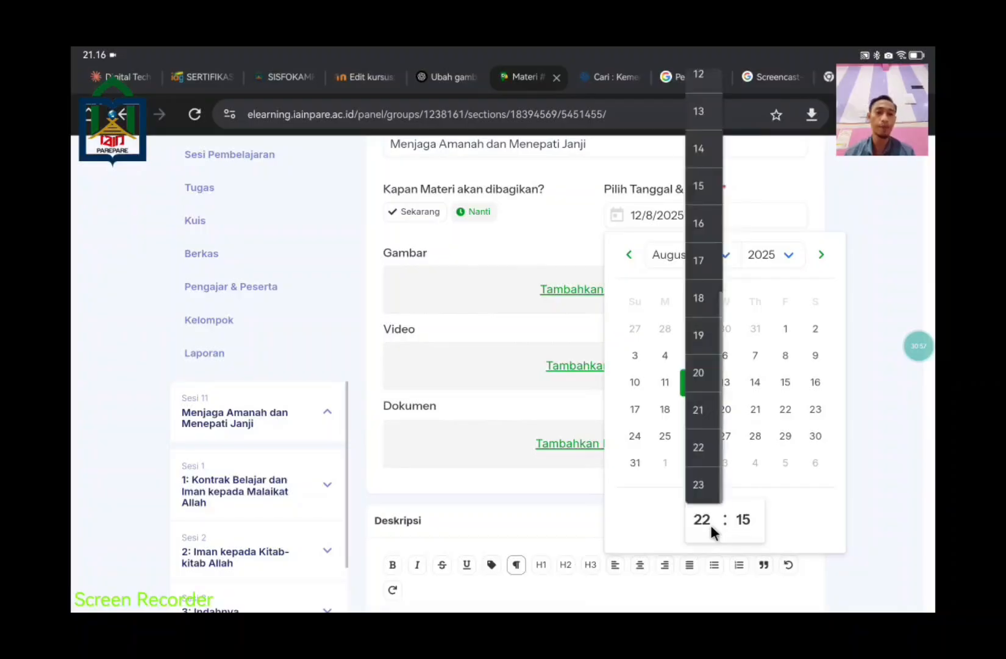
{"action": "scroll", "coordinate": [695, 355], "scroll_direction": "up", "scroll_amount": 6}
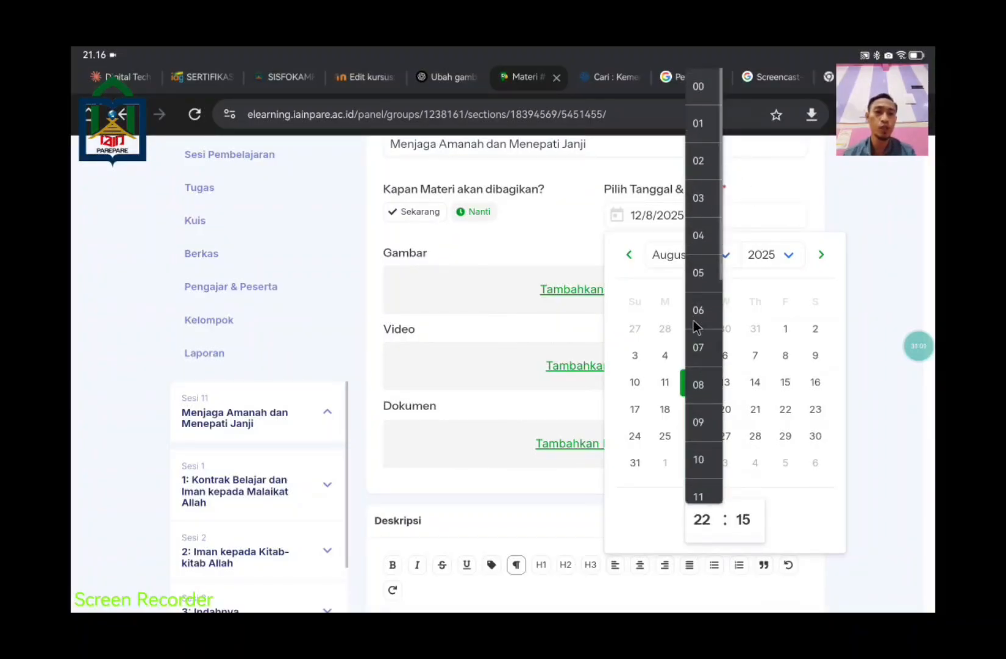
{"action": "left_click", "coordinate": [702, 349]}
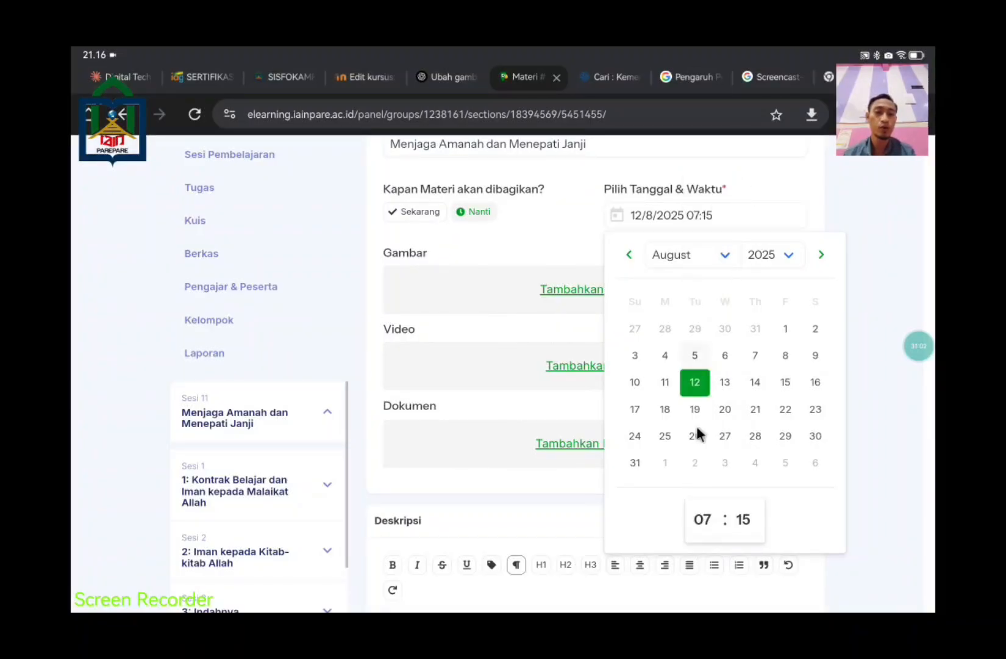
{"action": "left_click", "coordinate": [743, 520]}
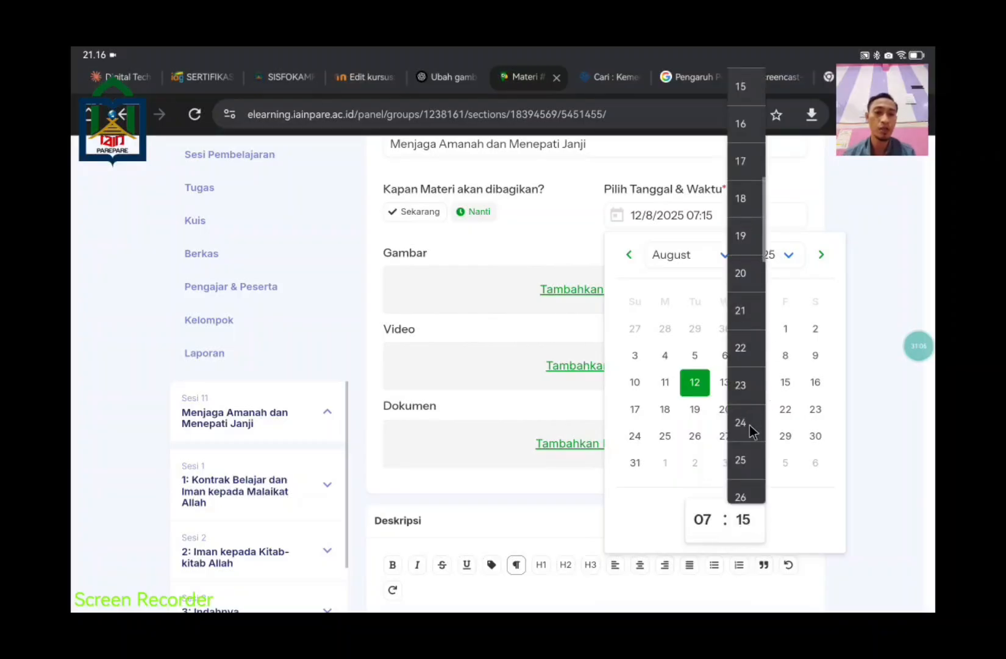
{"action": "scroll", "coordinate": [752, 430], "scroll_direction": "down", "scroll_amount": 3}
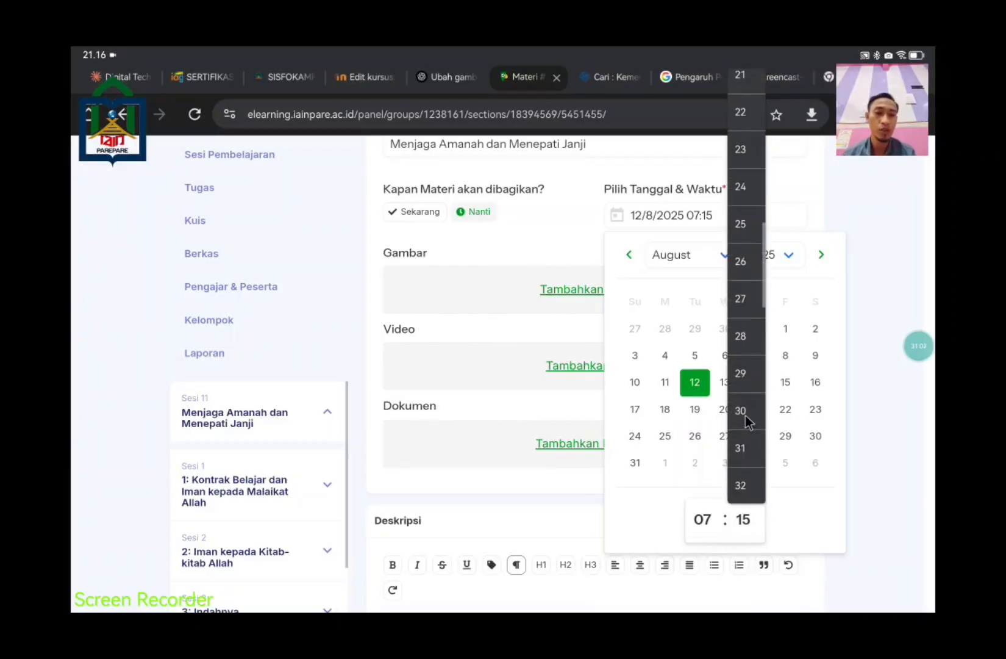
{"action": "left_click", "coordinate": [745, 417]}
{"action": "scroll", "coordinate": [902, 427], "scroll_direction": "down", "scroll_amount": 2}
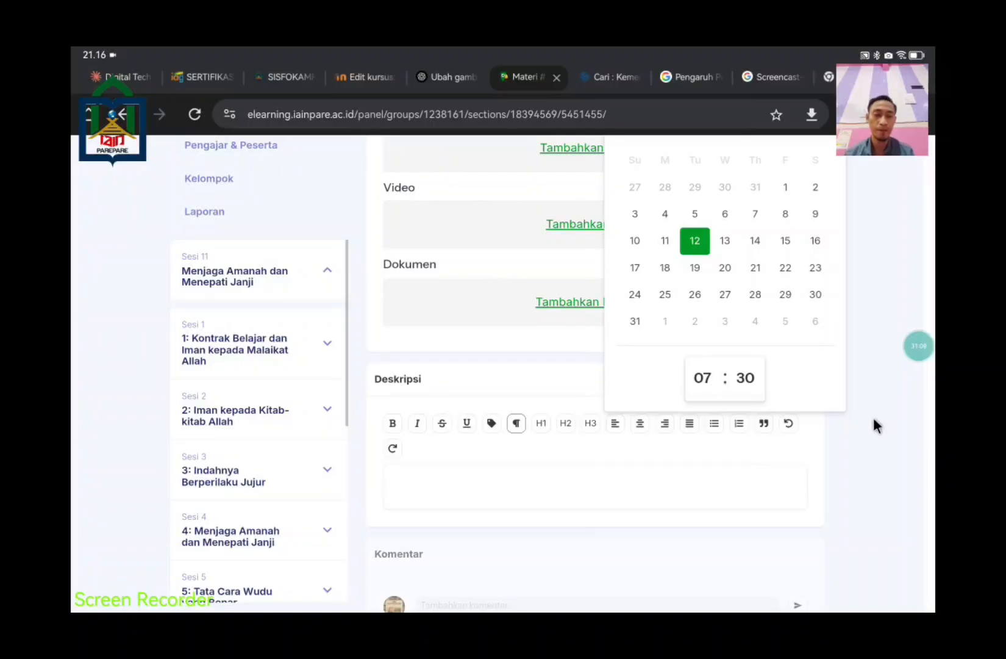
{"action": "left_click", "coordinate": [873, 417]}
{"action": "scroll", "coordinate": [846, 424], "scroll_direction": "up", "scroll_amount": 5}
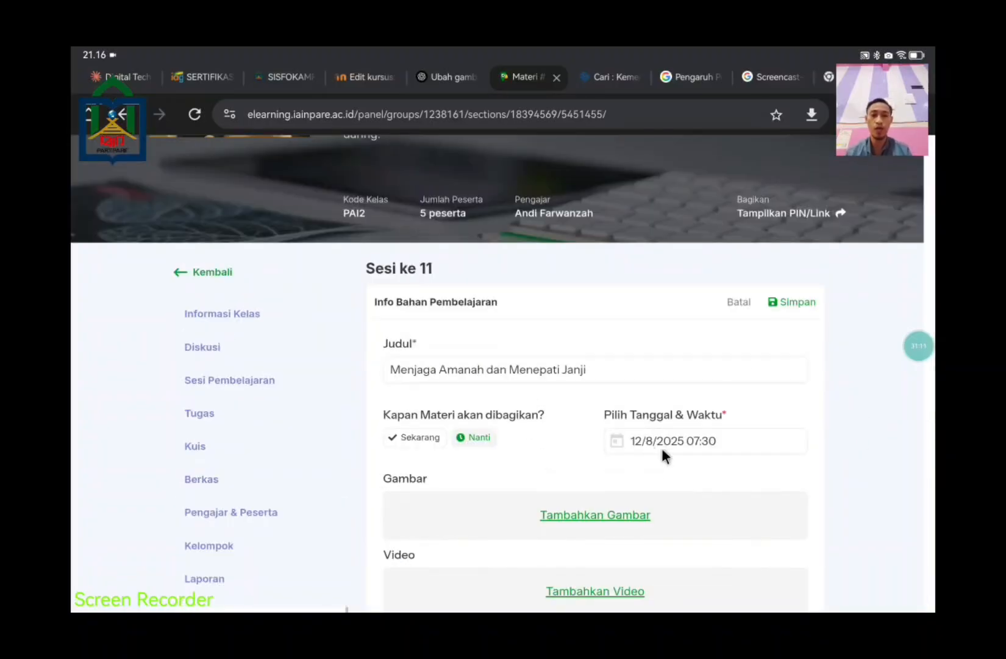
{"action": "scroll", "coordinate": [725, 402], "scroll_direction": "down", "scroll_amount": 3}
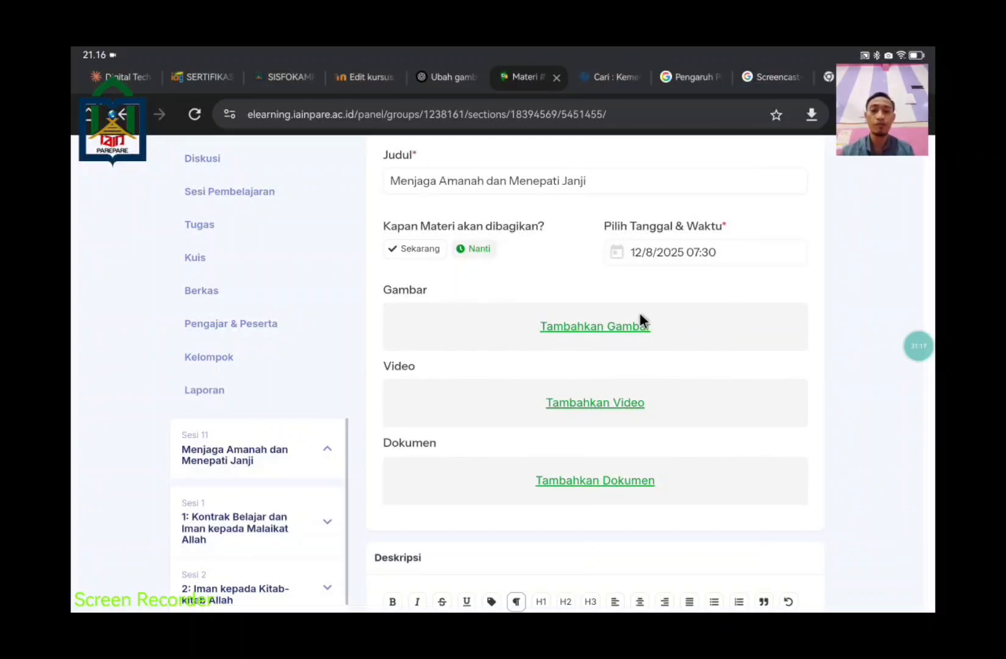
{"action": "scroll", "coordinate": [818, 541], "scroll_direction": "down", "scroll_amount": 2}
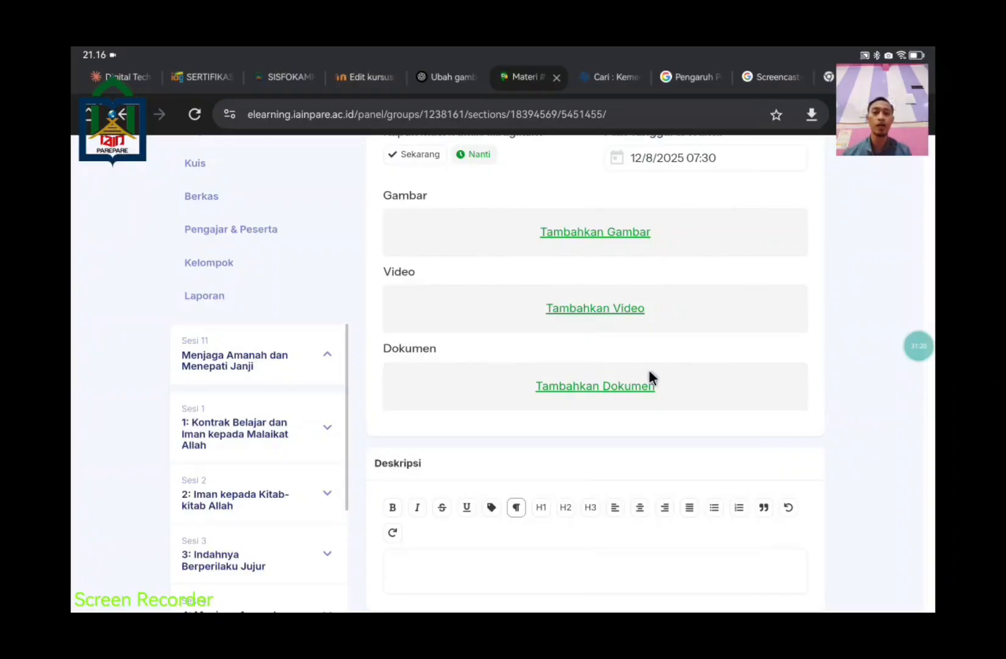
Step: Open the Media Library via Tambahkan Dokumen and browse Penyimpanan Personal (97.83 of 100 MB used)
{"action": "left_click", "coordinate": [623, 384]}
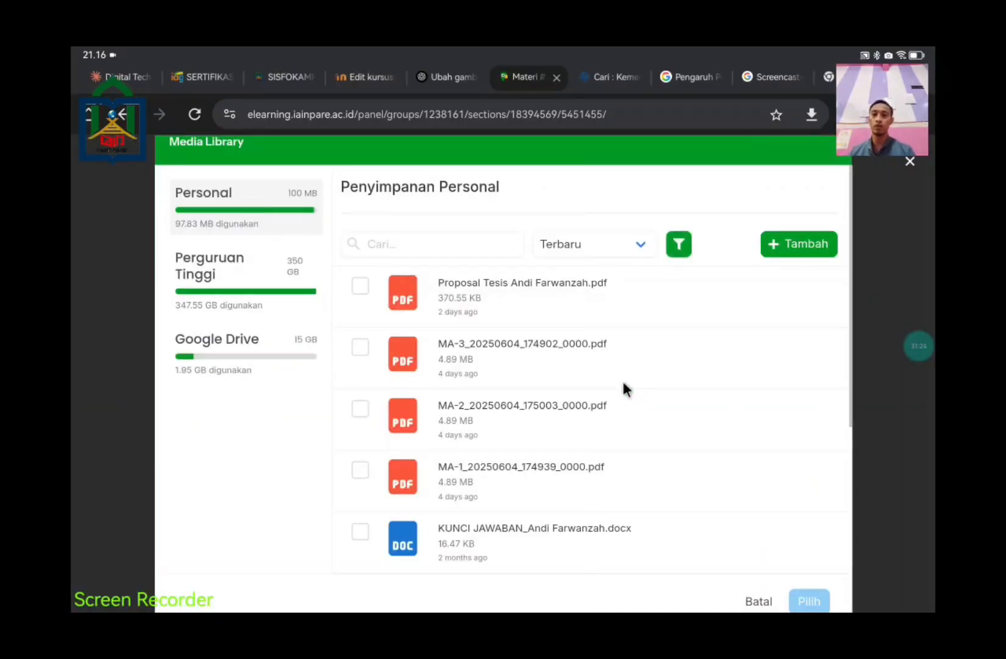
{"action": "scroll", "coordinate": [523, 342], "scroll_direction": "down", "scroll_amount": 5}
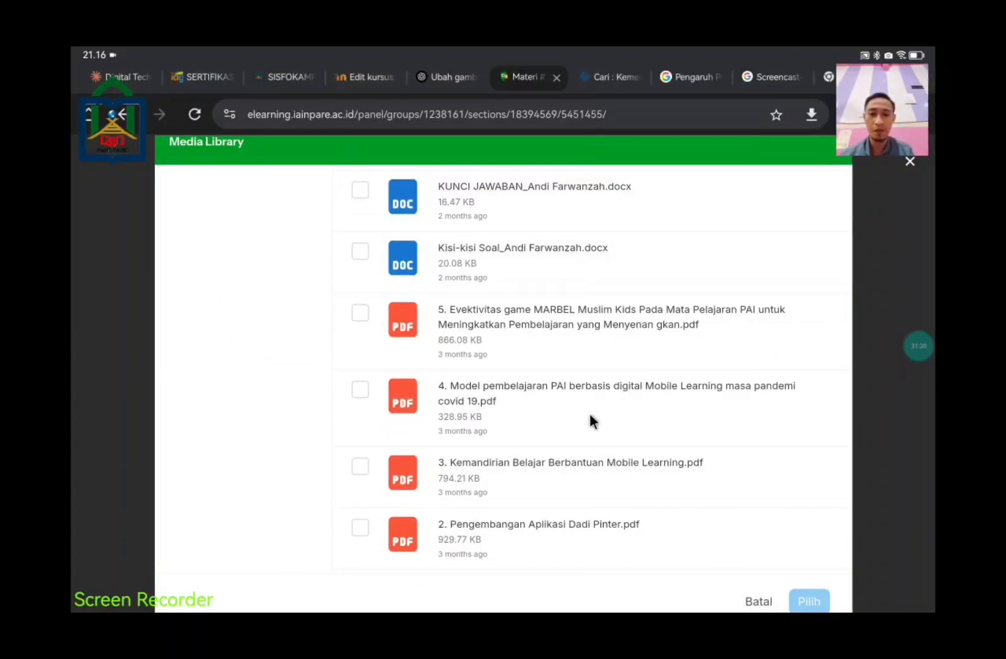
{"action": "scroll", "coordinate": [590, 421], "scroll_direction": "up", "scroll_amount": 5}
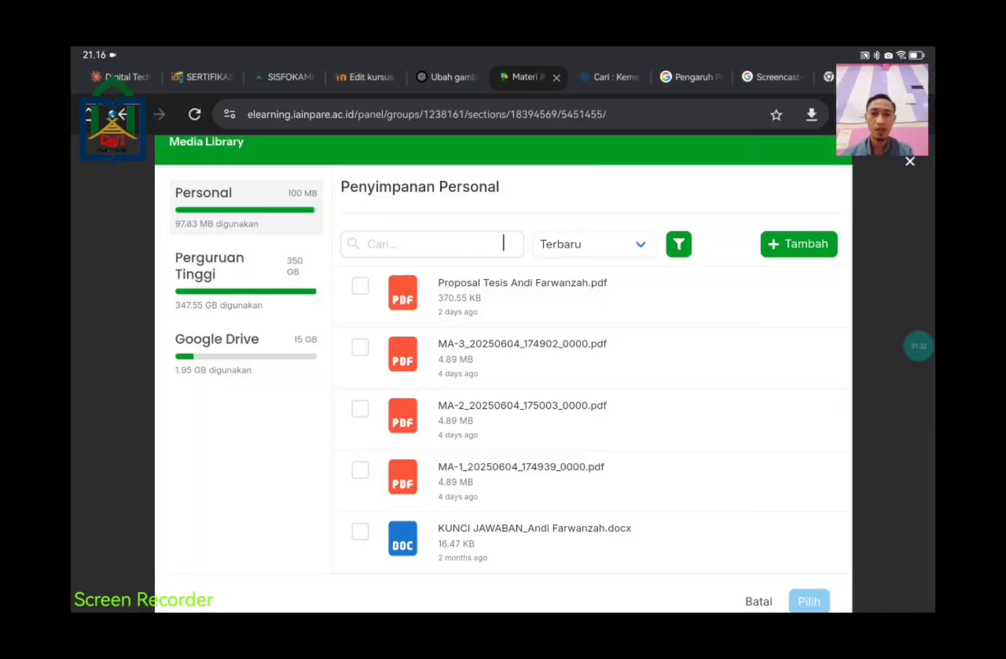
{"action": "scroll", "coordinate": [532, 421], "scroll_direction": "down", "scroll_amount": 1}
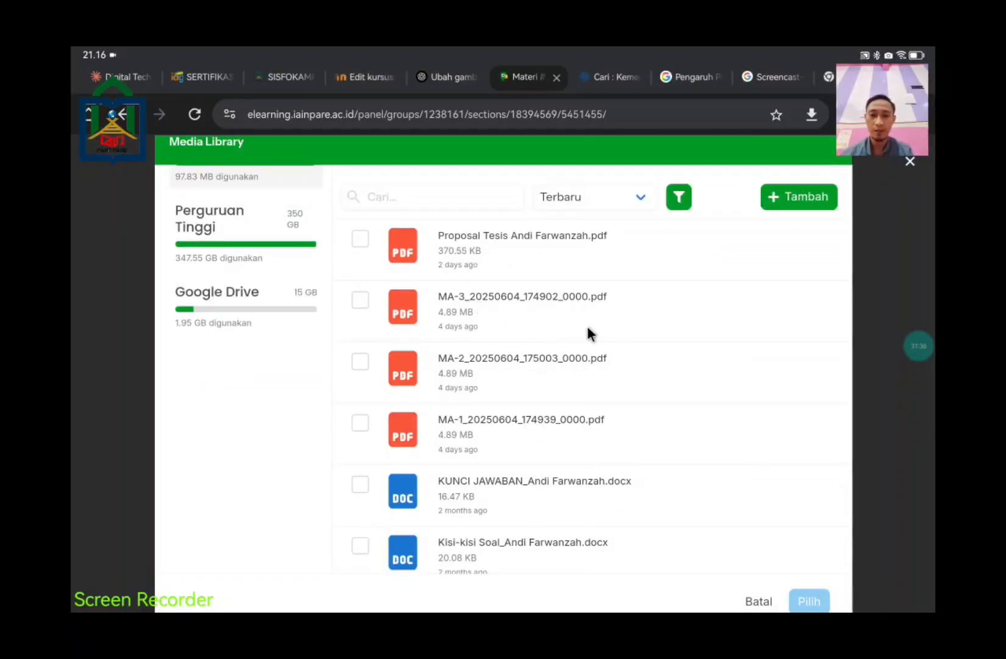
{"action": "scroll", "coordinate": [622, 341], "scroll_direction": "down", "scroll_amount": 5}
{"action": "scroll", "coordinate": [622, 340], "scroll_direction": "up", "scroll_amount": 6}
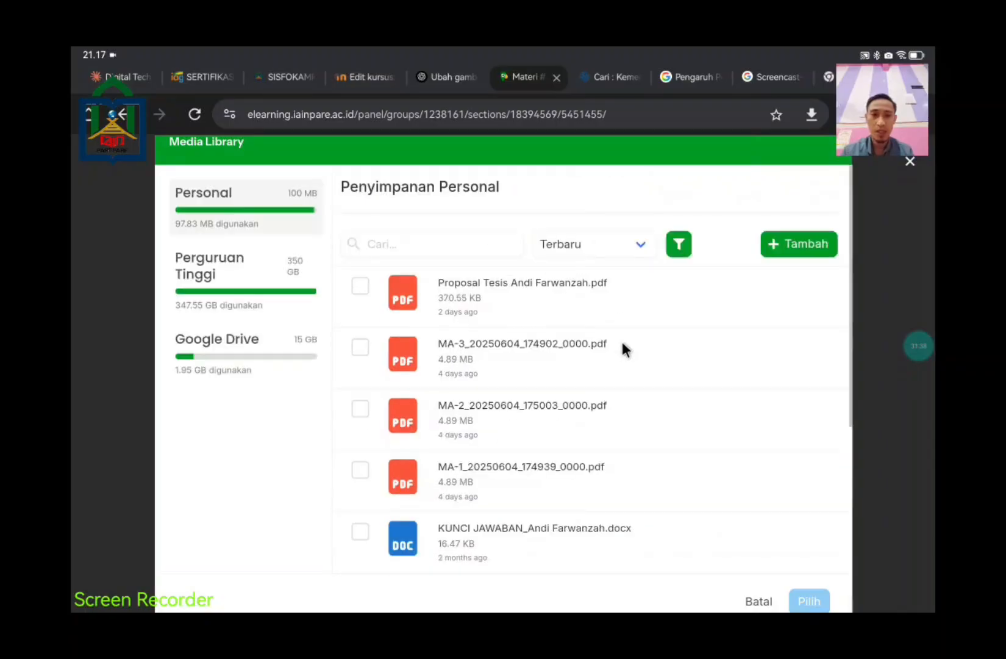
Step: Open the Tambah Media upload dialog and bring up the Kamera/File source chooser
{"action": "left_click", "coordinate": [793, 244]}
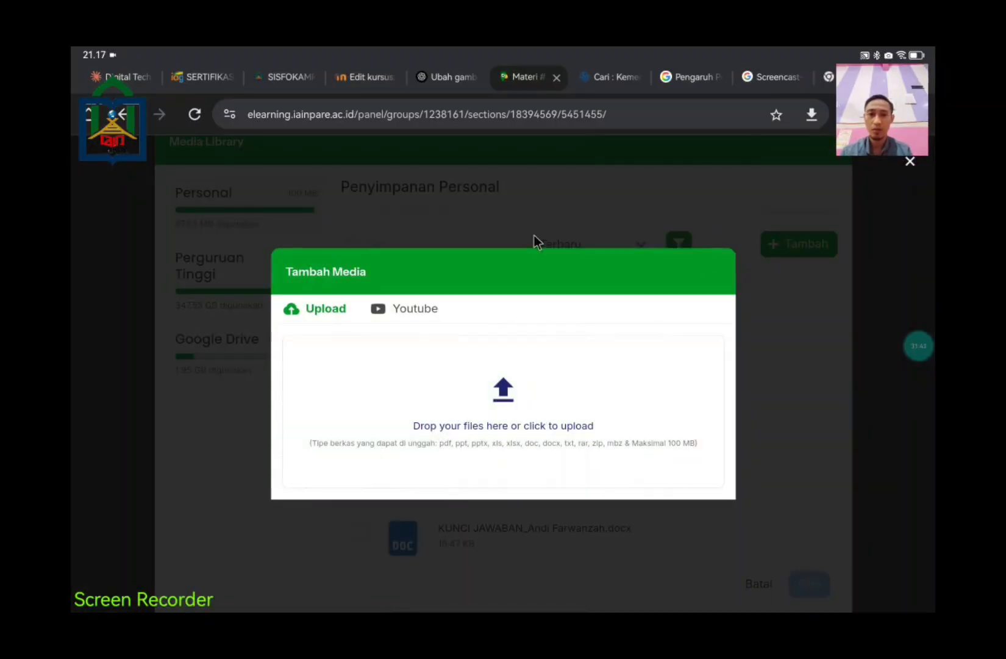
{"action": "left_click", "coordinate": [534, 235]}
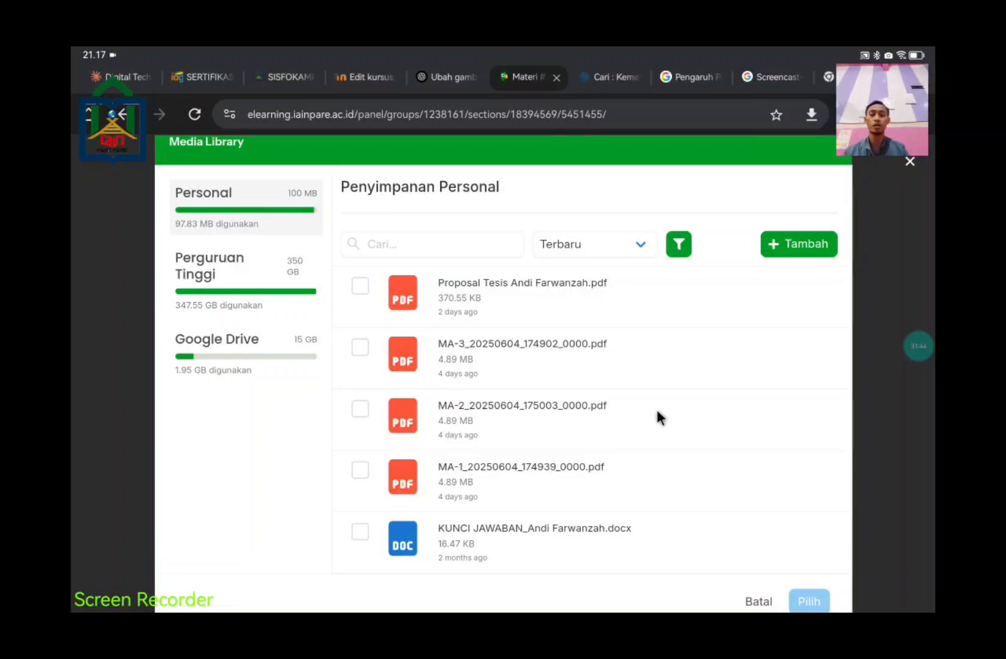
{"action": "left_click", "coordinate": [785, 255]}
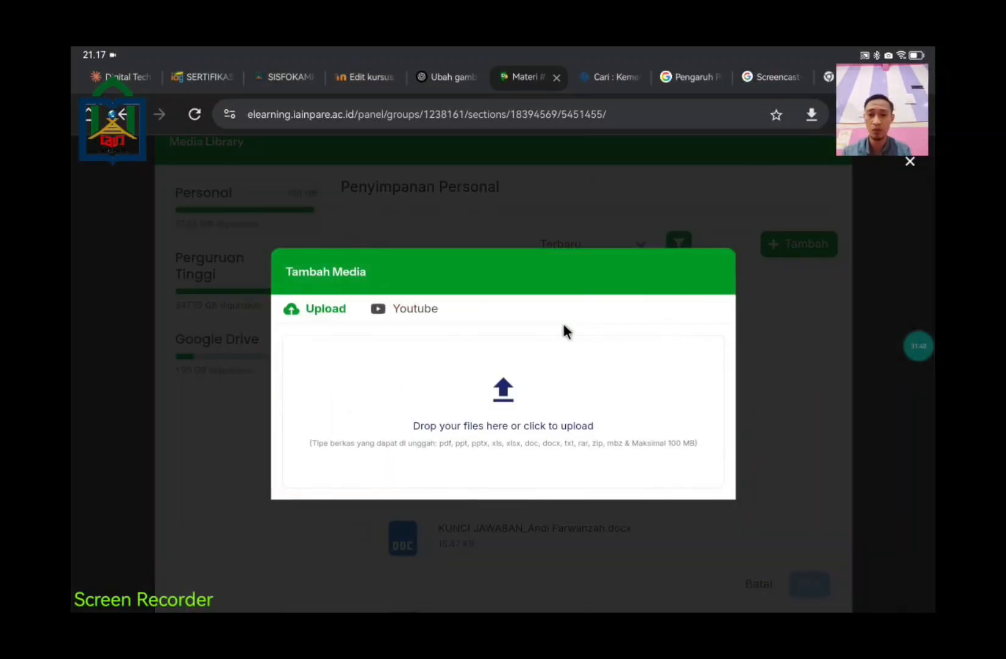
{"action": "left_click", "coordinate": [518, 385]}
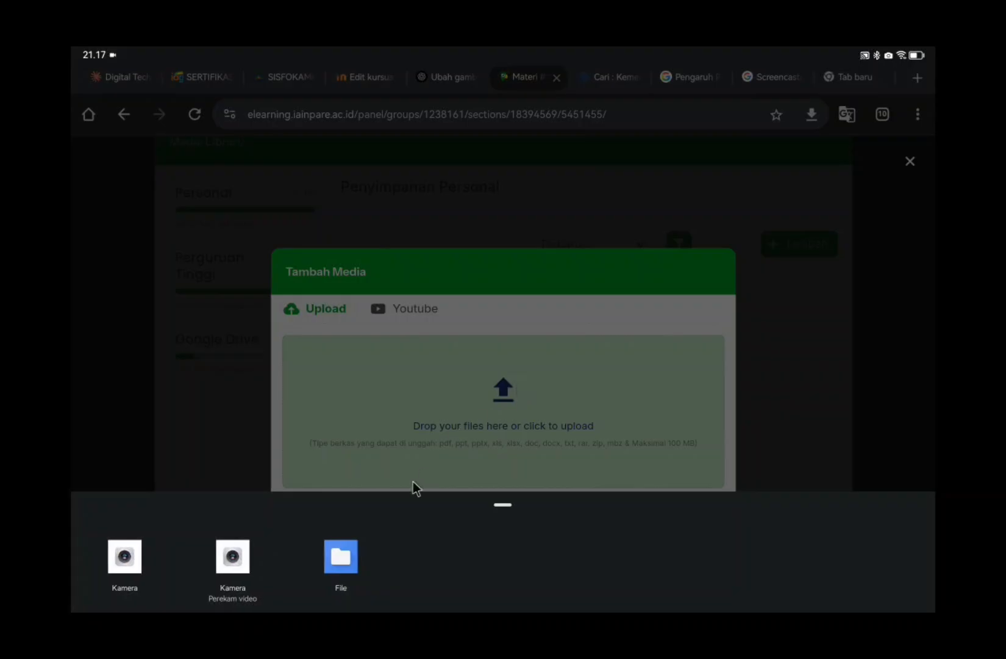
Step: Pick this week's 5.13 MB MA-4 PDF in Android Files; Edlink rejects it as storage is full
{"action": "left_click", "coordinate": [340, 556]}
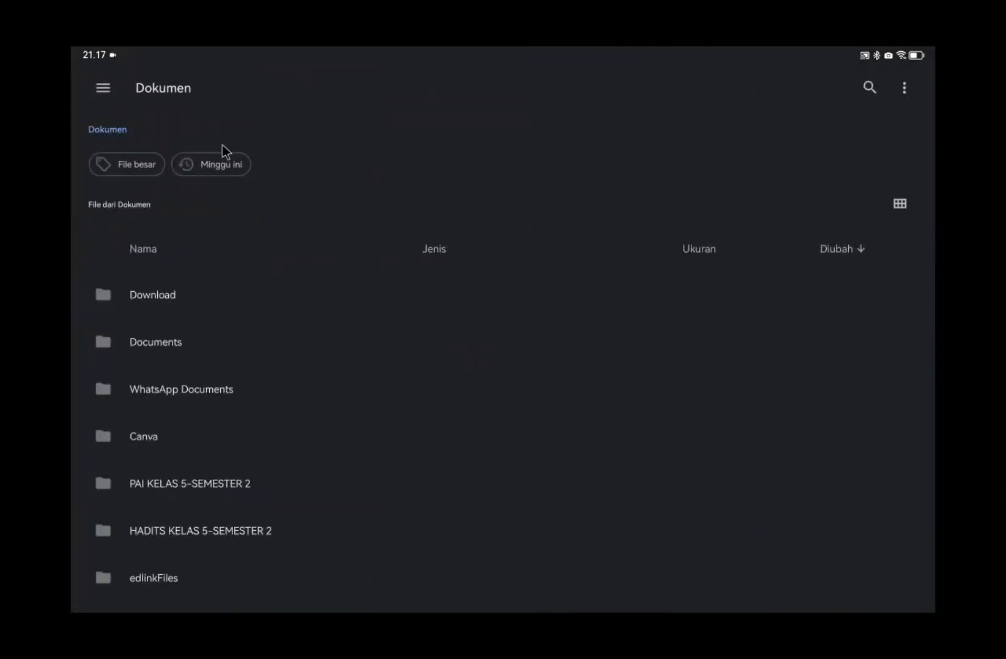
{"action": "left_click", "coordinate": [219, 163]}
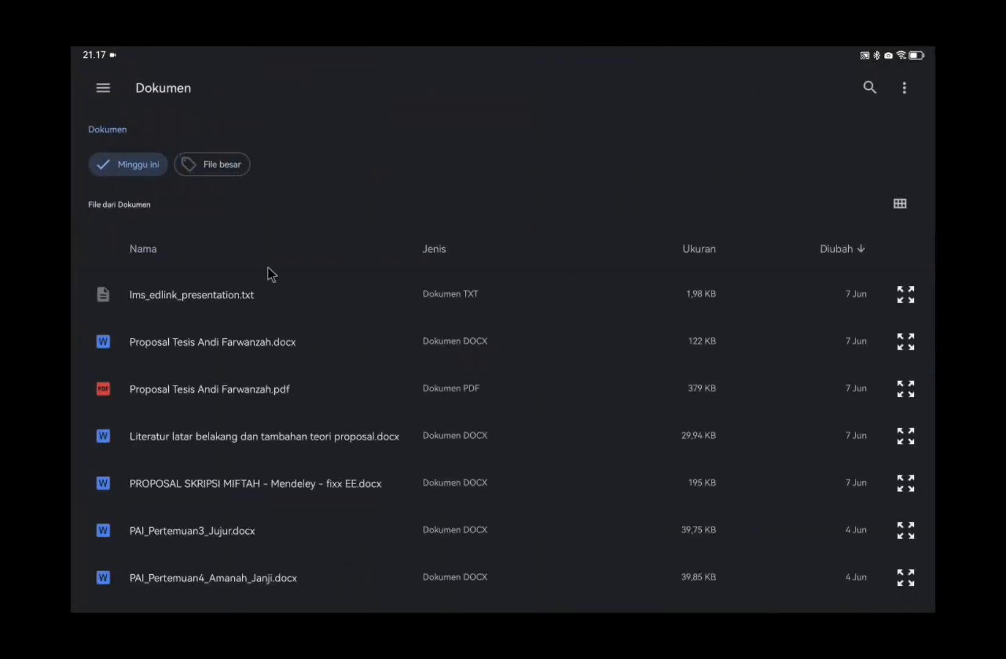
{"action": "scroll", "coordinate": [308, 441], "scroll_direction": "down", "scroll_amount": 5}
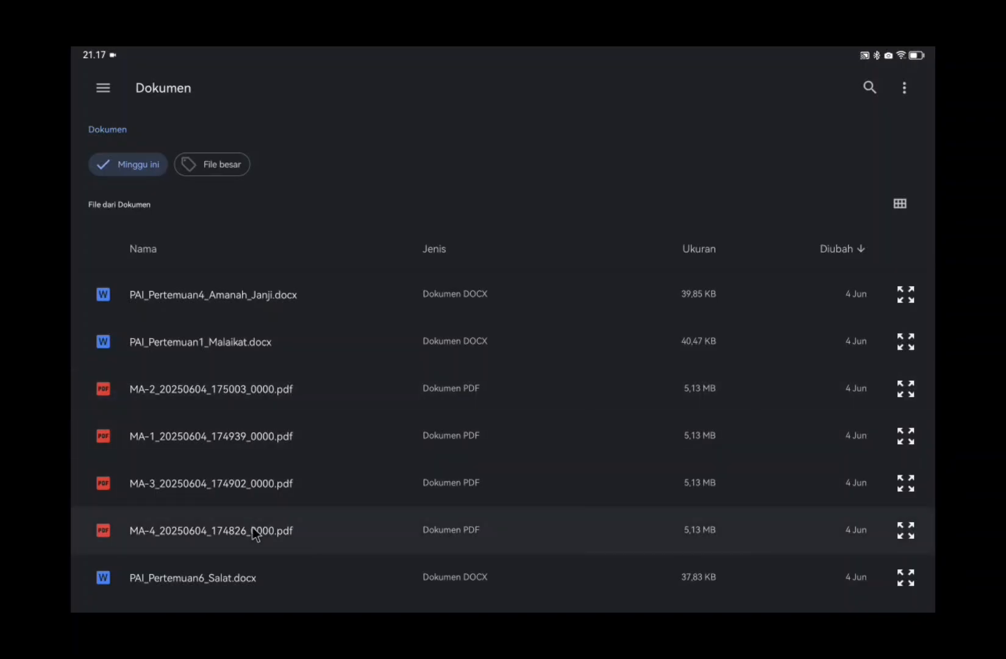
{"action": "left_click", "coordinate": [253, 527]}
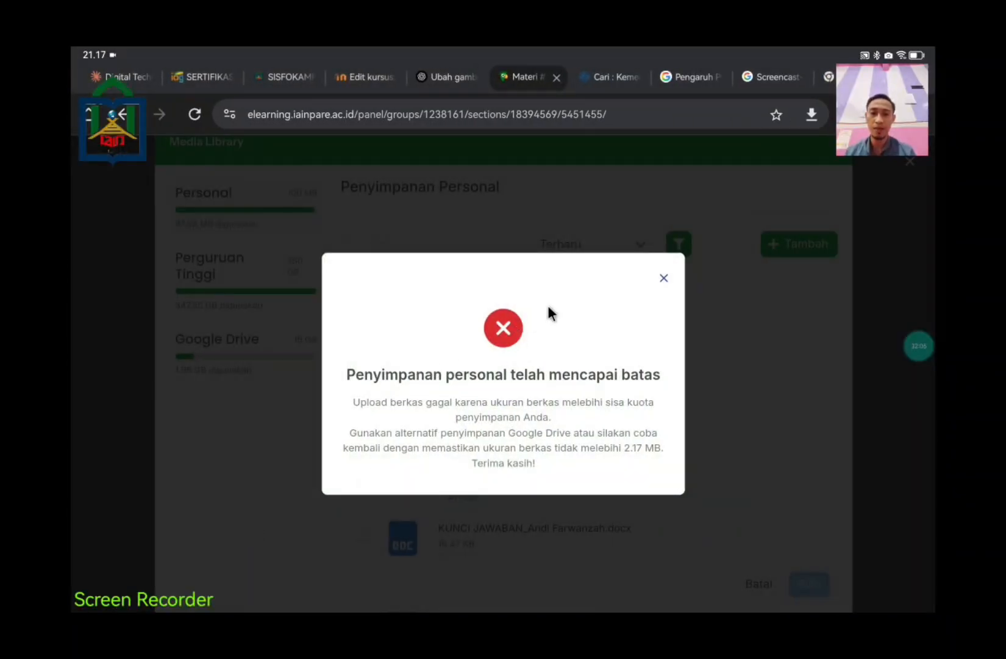
Step: Dismiss the storage-limit error and scroll the Google Drive storage to the MA-4 file
{"action": "left_click", "coordinate": [664, 278]}
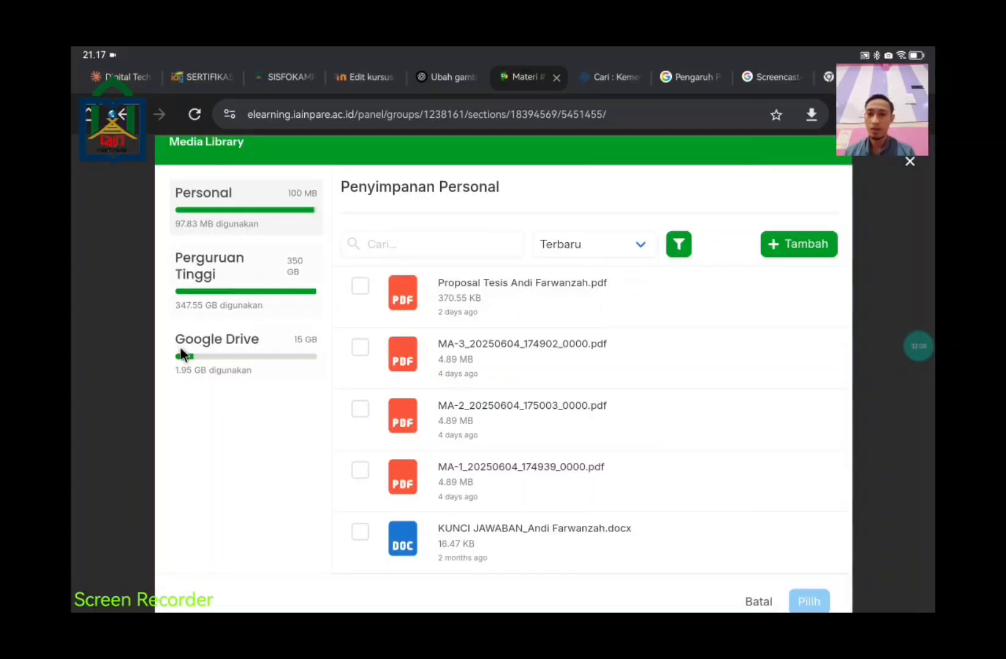
{"action": "left_click", "coordinate": [175, 373]}
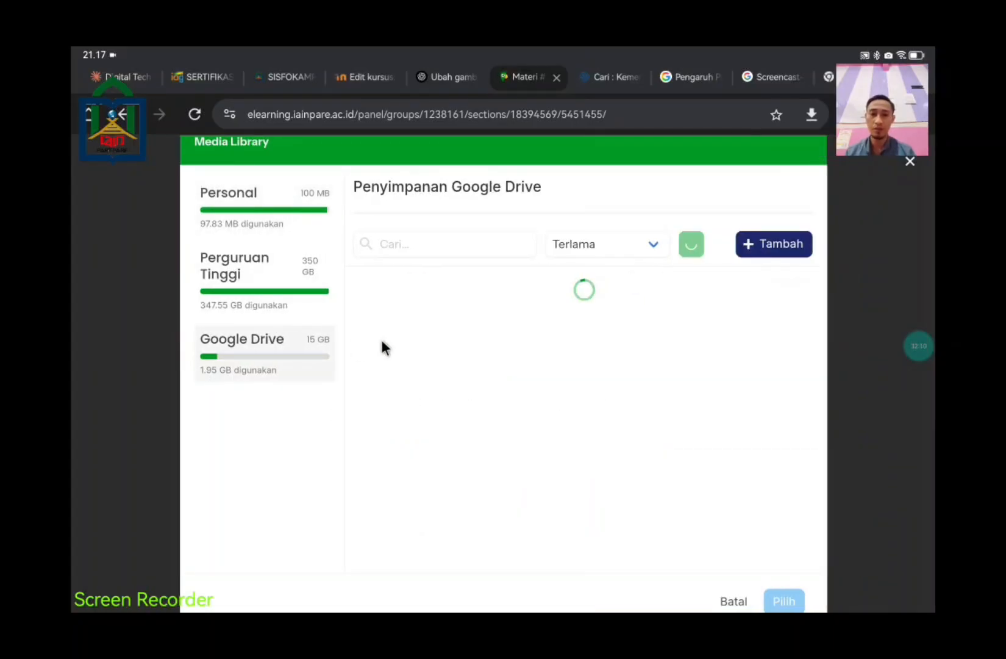
{"action": "scroll", "coordinate": [579, 426], "scroll_direction": "down", "scroll_amount": 10}
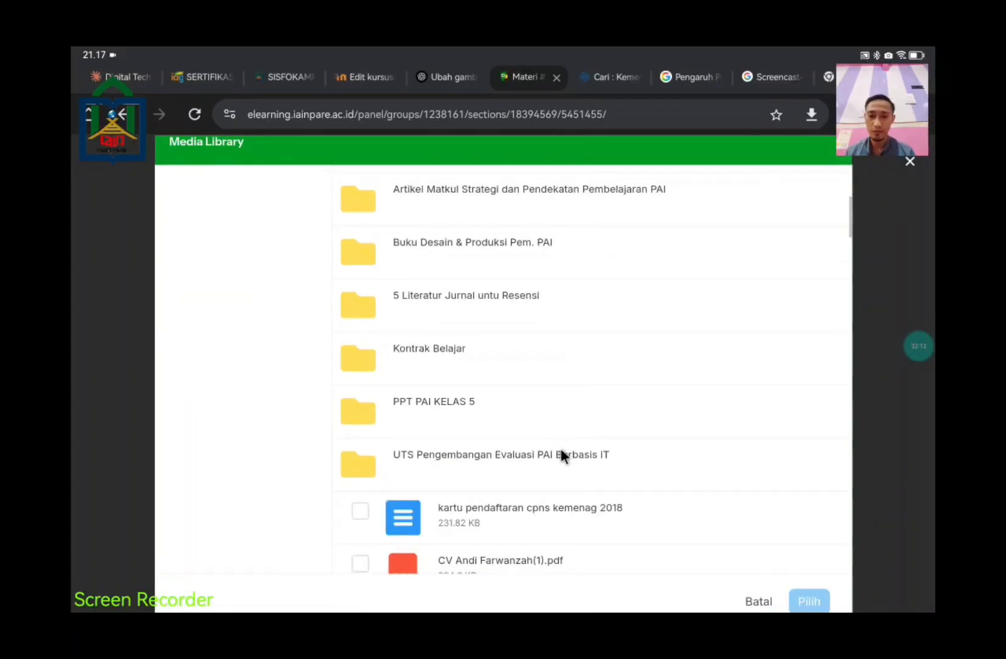
{"action": "scroll", "coordinate": [561, 447], "scroll_direction": "down", "scroll_amount": 4}
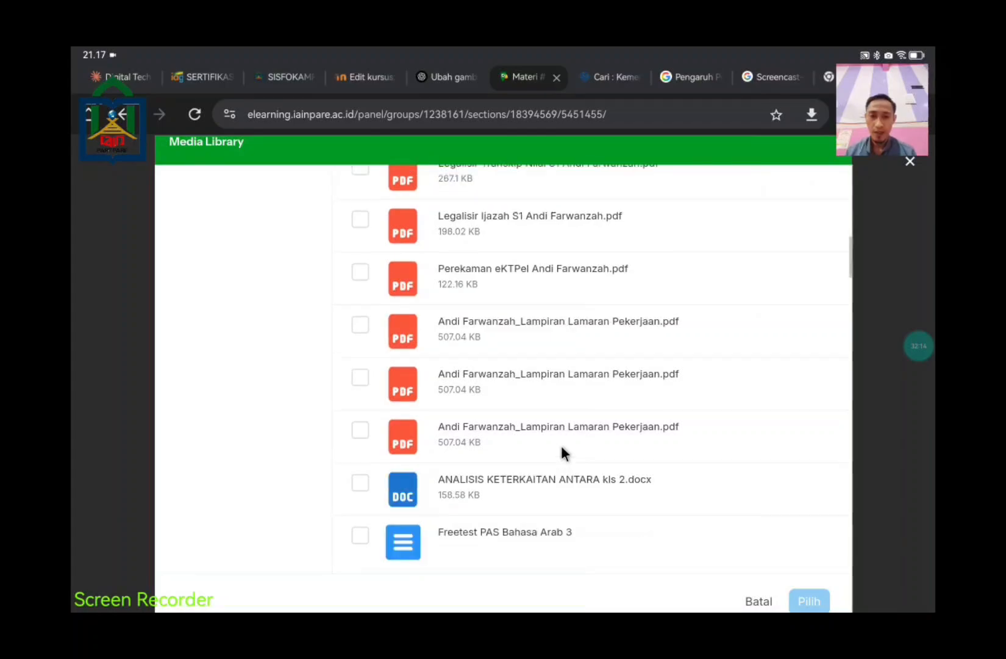
{"action": "scroll", "coordinate": [562, 451], "scroll_direction": "down", "scroll_amount": 15}
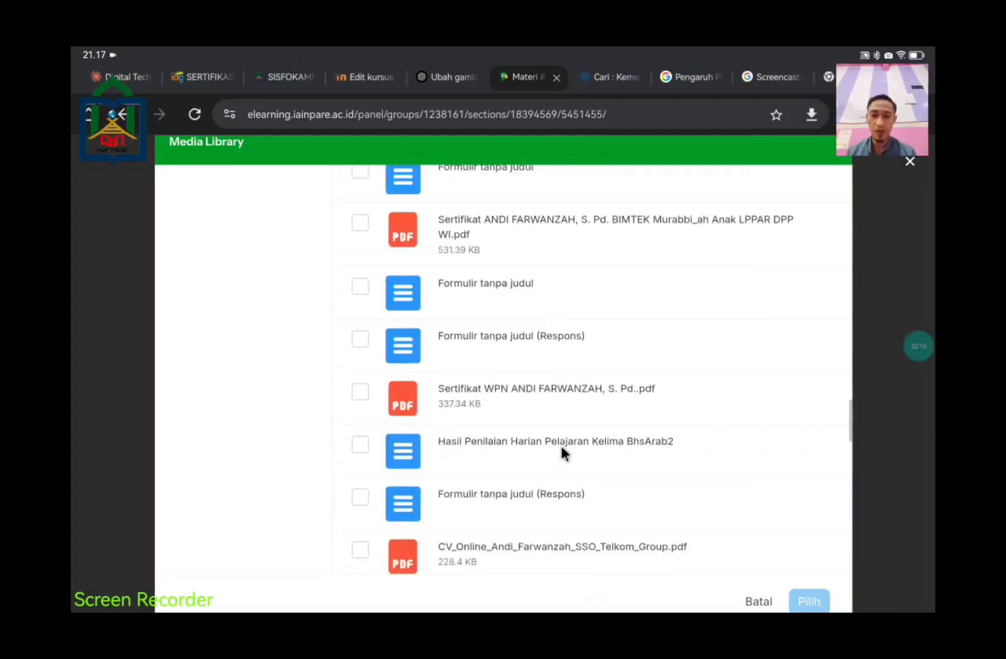
{"action": "scroll", "coordinate": [561, 451], "scroll_direction": "down", "scroll_amount": 1}
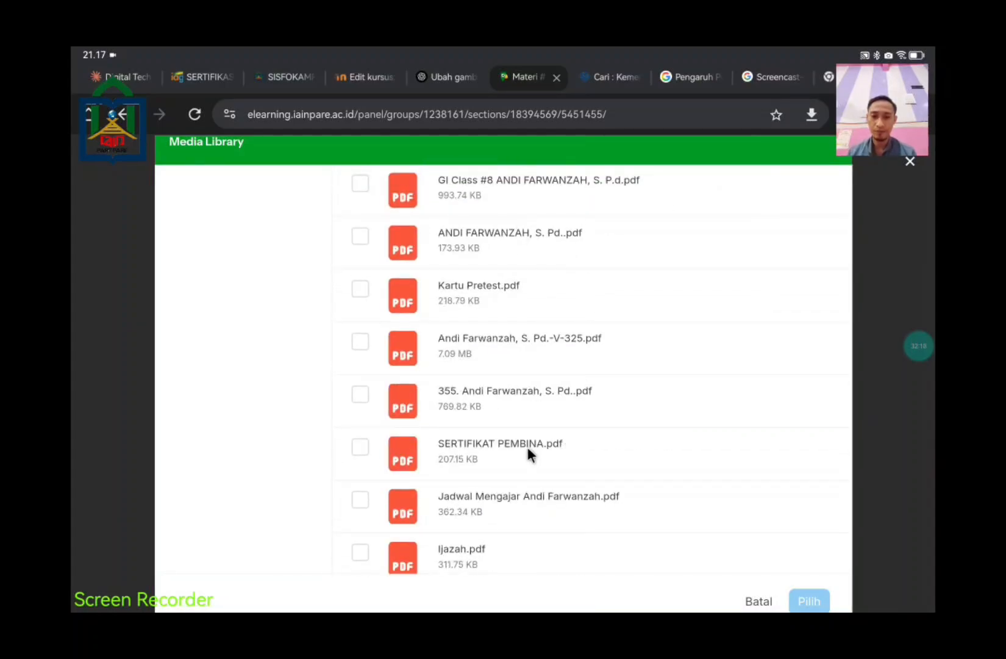
{"action": "scroll", "coordinate": [530, 451], "scroll_direction": "down", "scroll_amount": 10}
{"action": "scroll", "coordinate": [559, 499], "scroll_direction": "down", "scroll_amount": 10}
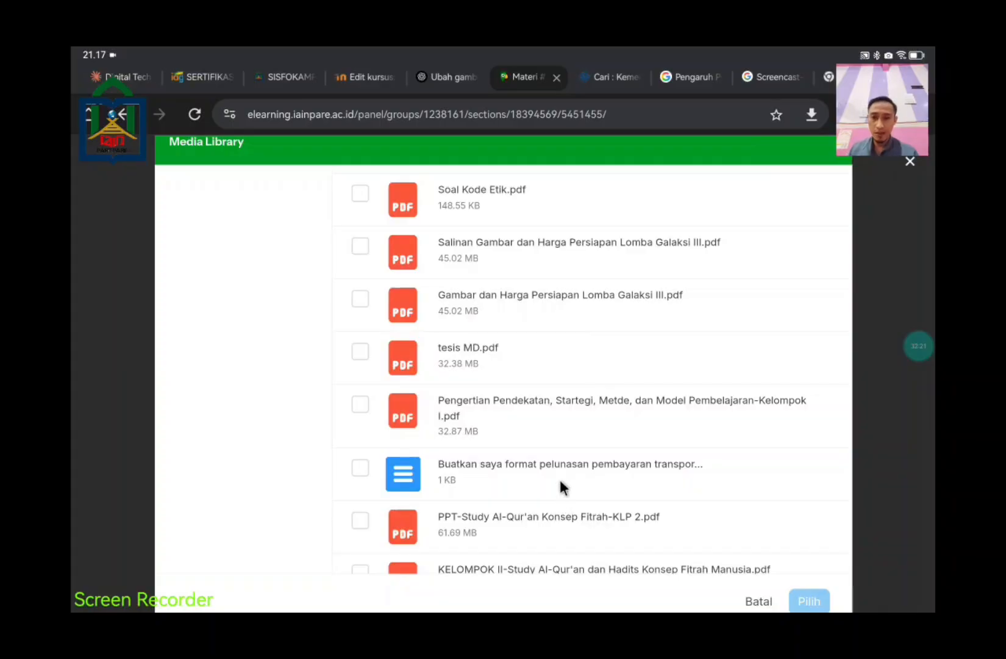
{"action": "scroll", "coordinate": [559, 488], "scroll_direction": "down", "scroll_amount": 3}
{"action": "scroll", "coordinate": [561, 486], "scroll_direction": "down", "scroll_amount": 5}
{"action": "scroll", "coordinate": [559, 482], "scroll_direction": "down", "scroll_amount": 2}
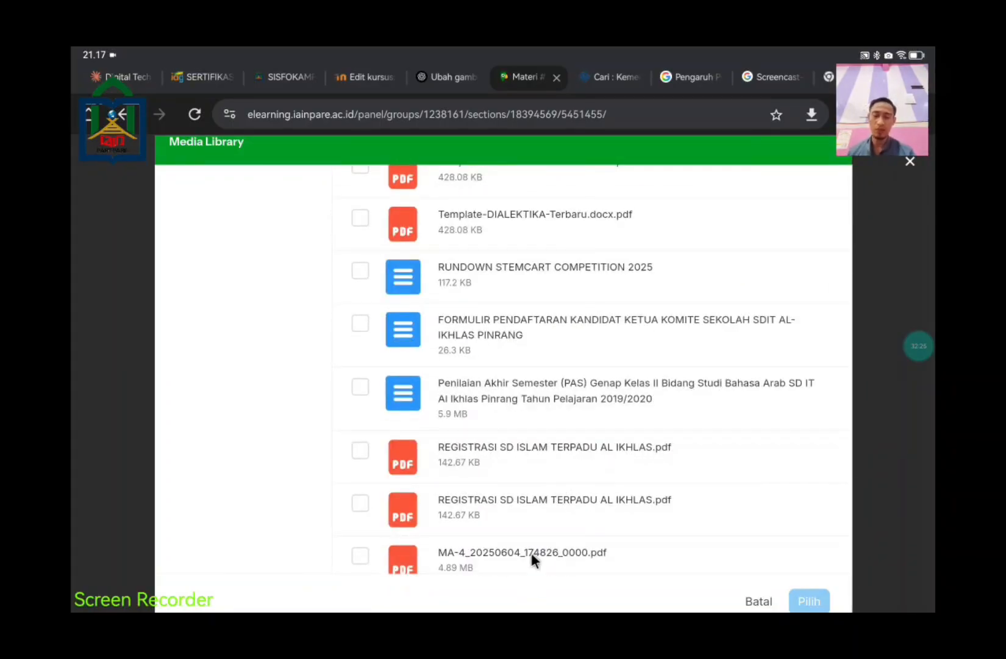
Step: Tick MA-4_20250604_174826_0000.pdf and attach it to the material with Pilih 1 Item
{"action": "left_click", "coordinate": [822, 553]}
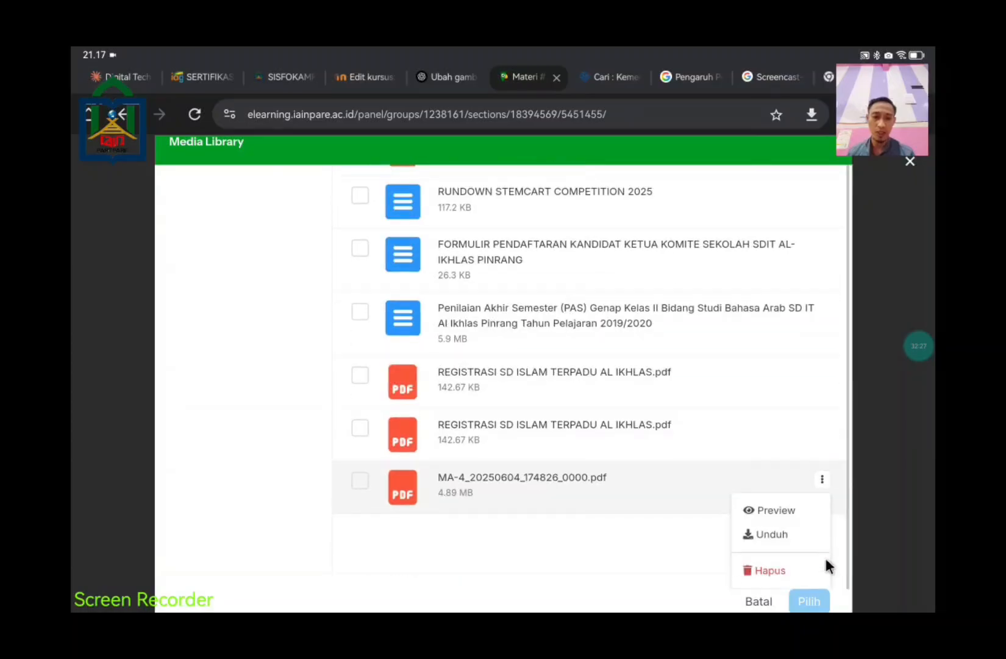
{"action": "left_click", "coordinate": [808, 591]}
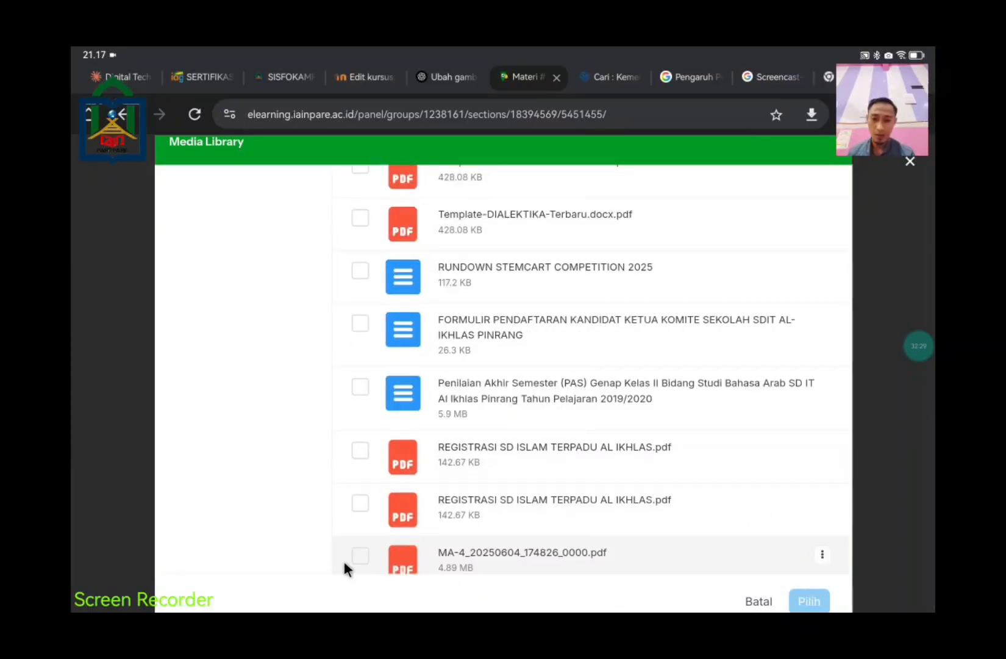
{"action": "left_click", "coordinate": [360, 555]}
{"action": "left_click", "coordinate": [791, 601]}
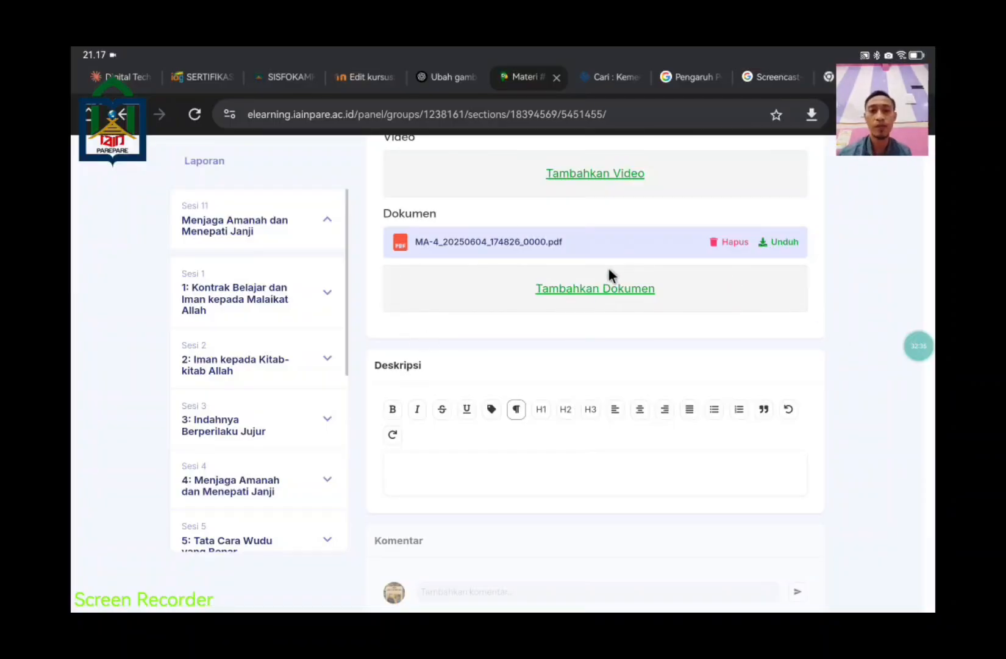
{"action": "scroll", "coordinate": [745, 322], "scroll_direction": "down", "scroll_amount": 1}
{"action": "left_click", "coordinate": [524, 423]}
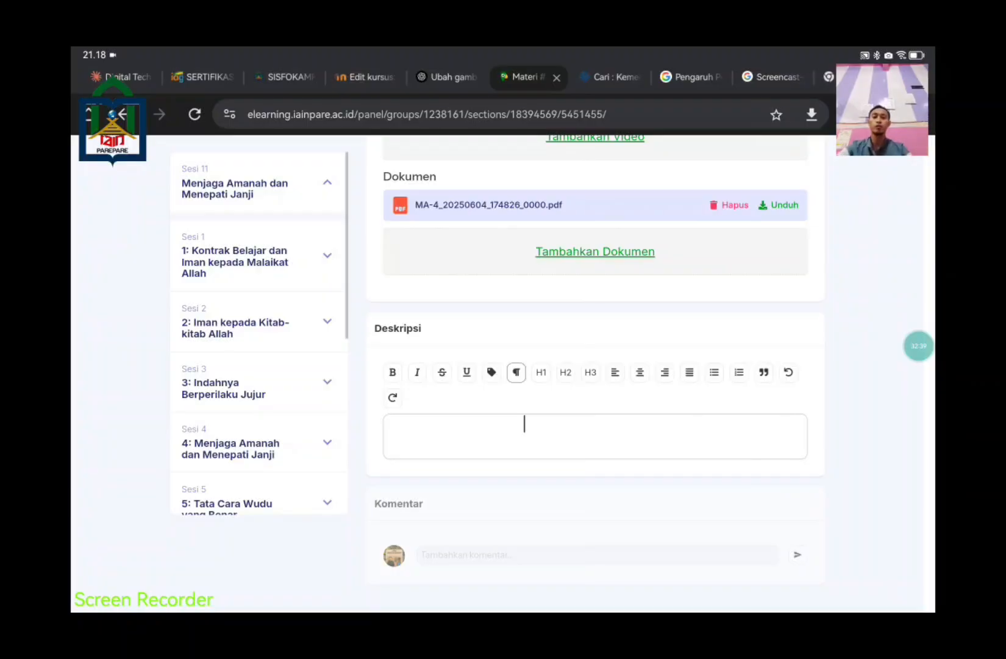
{"action": "key", "text": "super+h"}
Step: Copy the four numbered 'Instruksi Kegiatan di LMS Edlink' lines from the PAI lesson document
{"action": "left_click", "coordinate": [164, 117]}
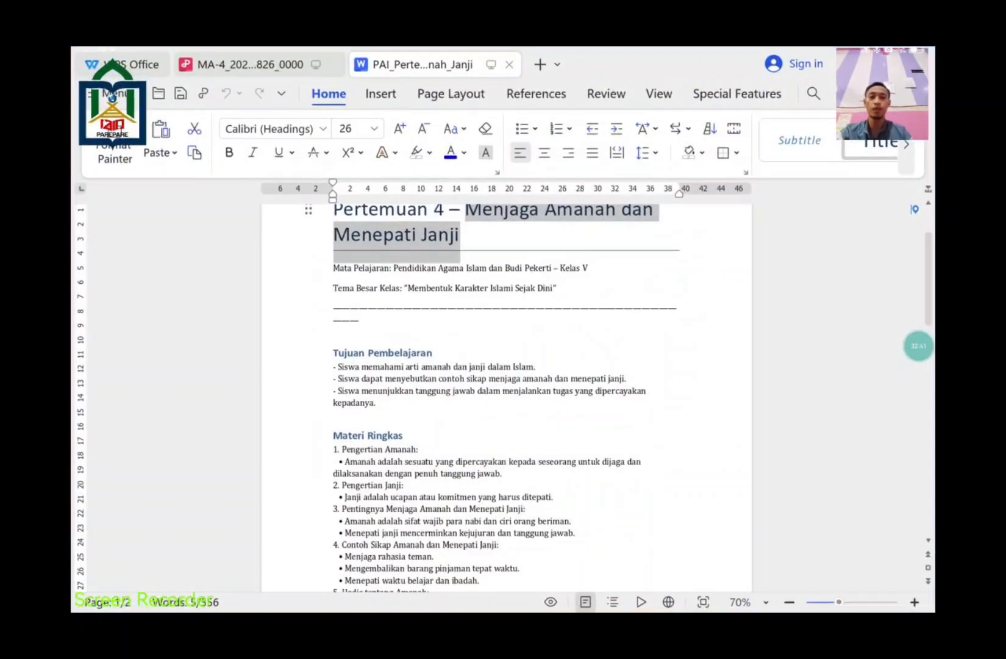
{"action": "scroll", "coordinate": [558, 395], "scroll_direction": "down", "scroll_amount": 15}
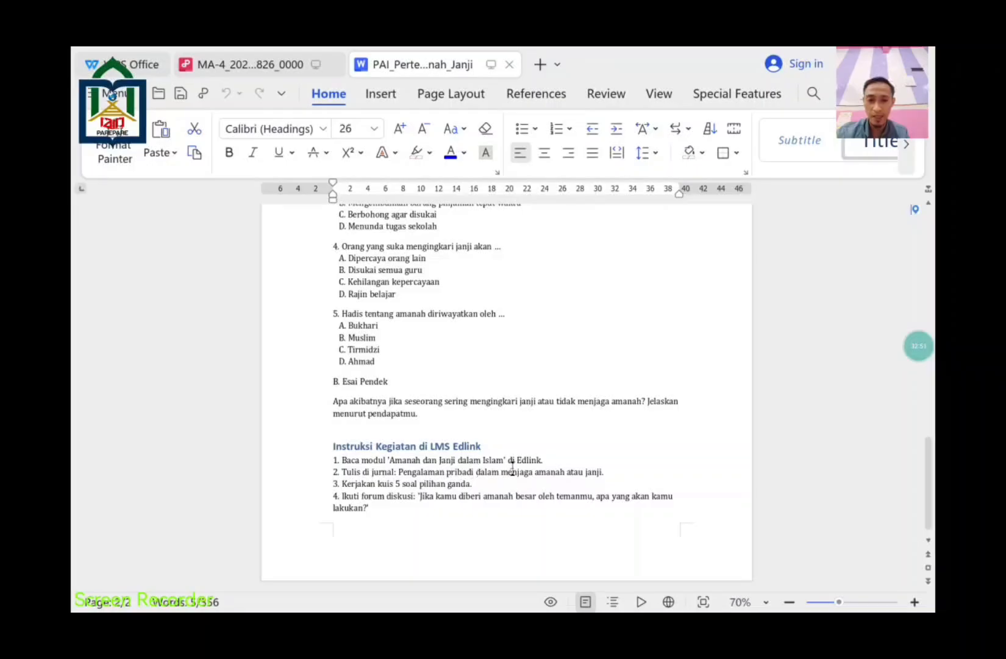
{"action": "left_click_drag", "start_coordinate": [683, 494], "coordinate": [385, 460]}
{"action": "left_click_drag", "start_coordinate": [383, 509], "coordinate": [334, 455]}
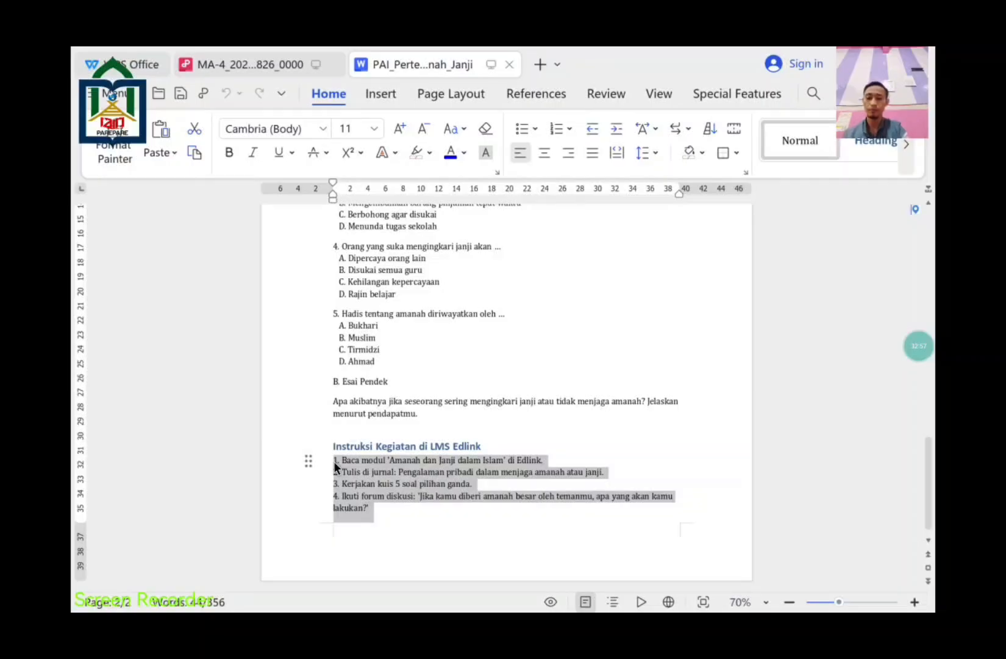
{"action": "key", "text": "super"}
{"action": "key", "text": "alt+Tab"}
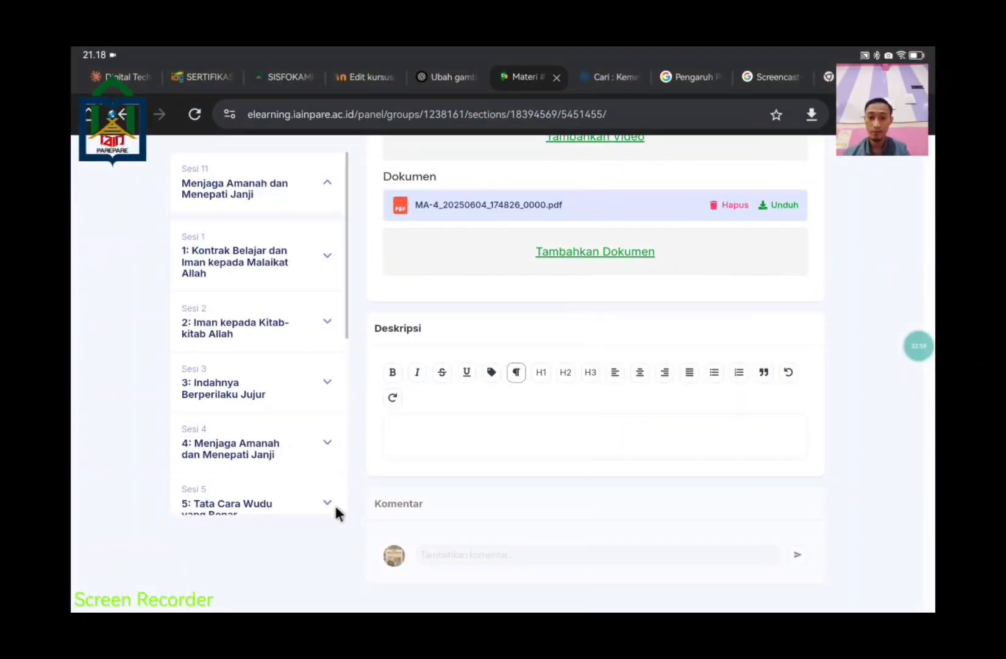
Step: Paste the four LMS activity instructions into the Deskripsi editor and review them
{"action": "left_click", "coordinate": [413, 421]}
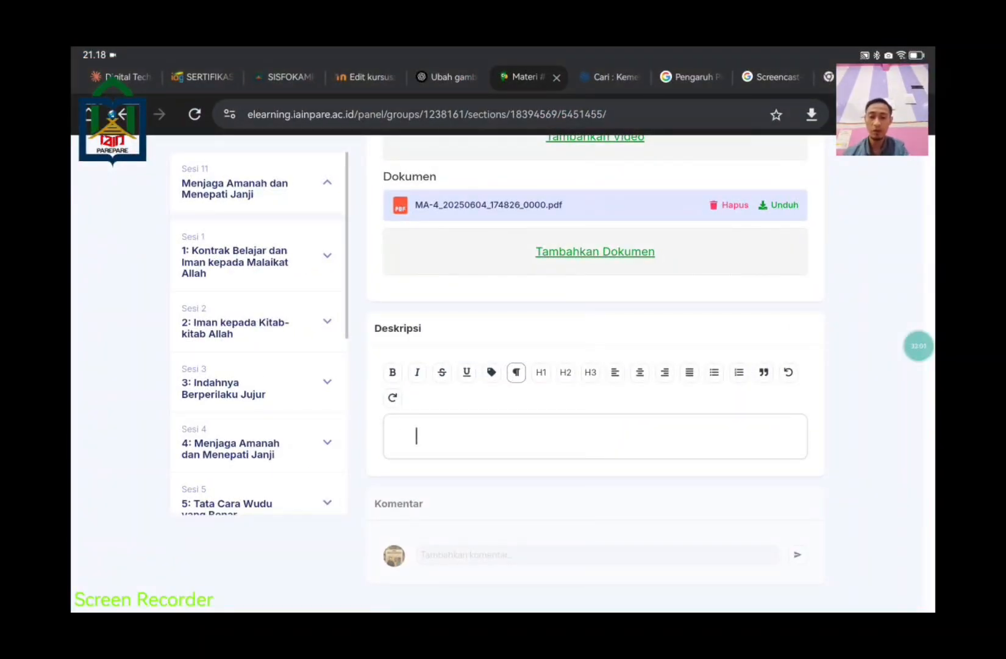
{"action": "type", "text": "1. Baca modul 'Amanah dan Janji dalam Islam' di Edlink. 2. Tulis di jurnal: Pengalaman pribadi dalam menjaga amanah atau janji. 3. Kerjakan kuis 5 soal pilihan ganda. 4. Ikuti forum diskusi: 'Jika kamu diberi amanah besar oleh temanmu, apa yang akan kamu lakukan?'"}
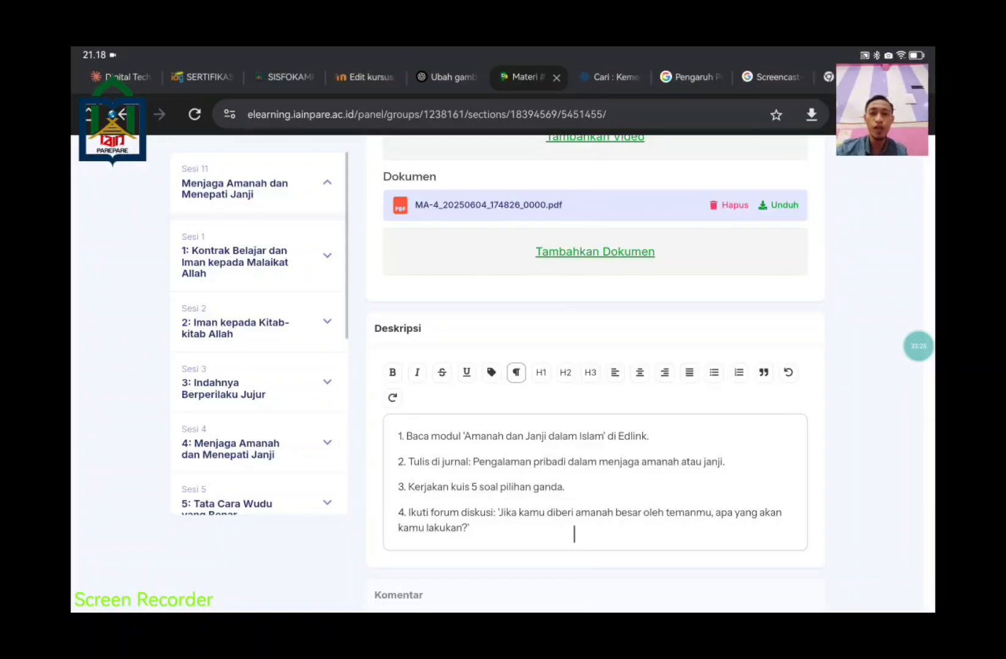
{"action": "scroll", "coordinate": [520, 488], "scroll_direction": "down", "scroll_amount": 1}
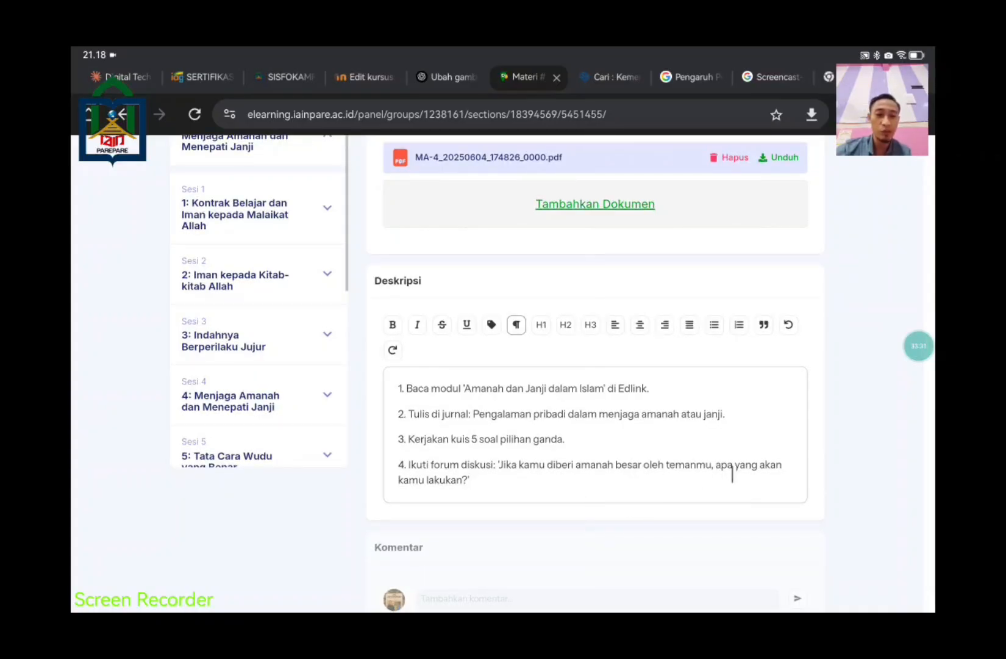
{"action": "scroll", "coordinate": [512, 486], "scroll_direction": "up", "scroll_amount": 1}
{"action": "scroll", "coordinate": [511, 486], "scroll_direction": "up", "scroll_amount": 1}
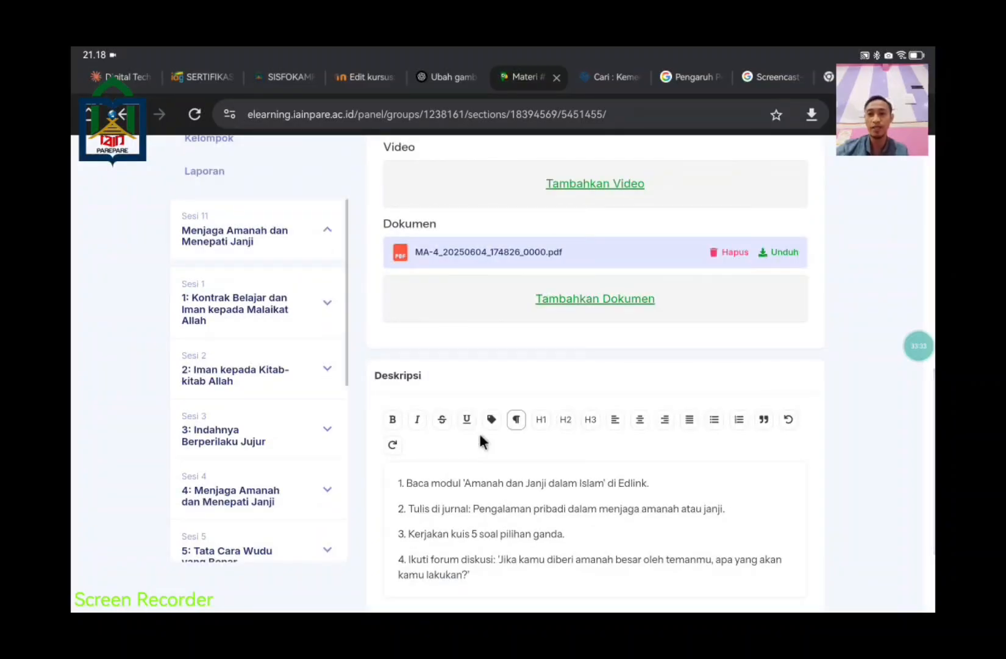
{"action": "scroll", "coordinate": [303, 242], "scroll_direction": "up", "scroll_amount": 3}
{"action": "scroll", "coordinate": [255, 313], "scroll_direction": "up", "scroll_amount": 2}
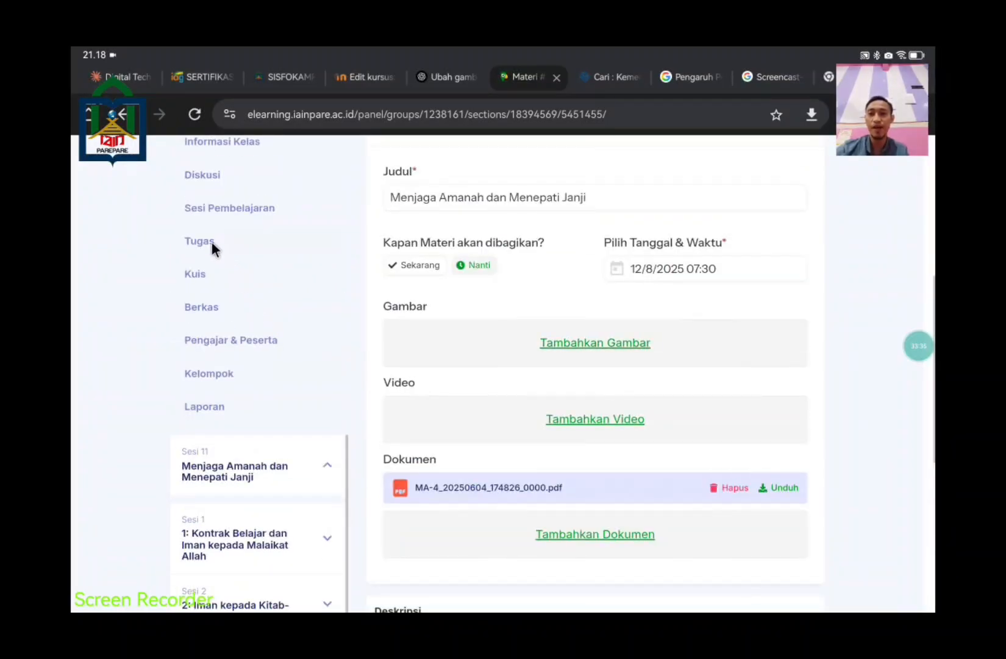
{"action": "scroll", "coordinate": [209, 183], "scroll_direction": "up", "scroll_amount": 3}
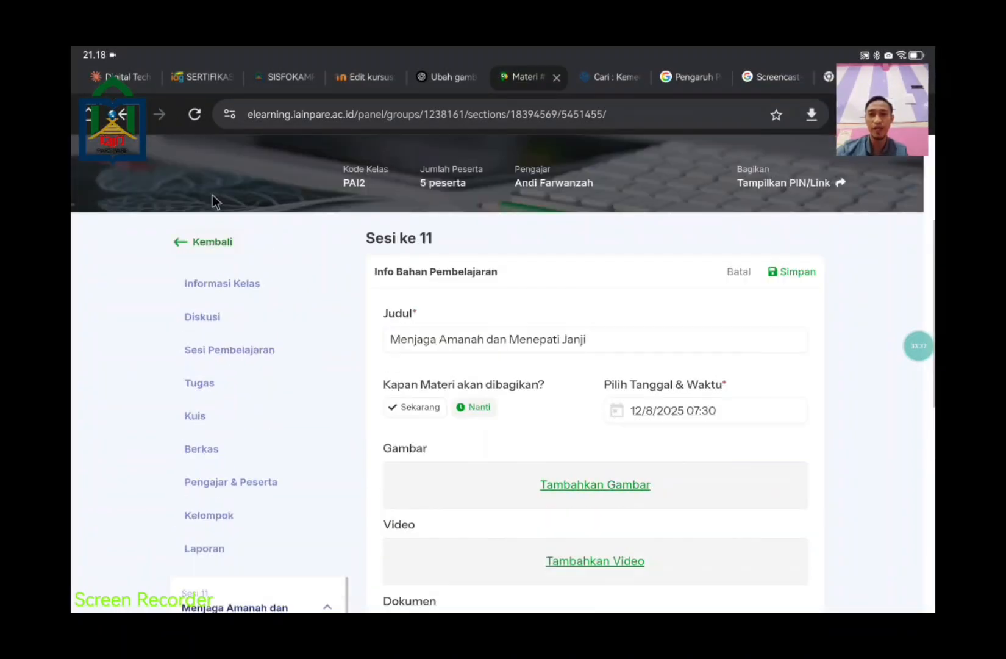
{"action": "scroll", "coordinate": [632, 447], "scroll_direction": "down", "scroll_amount": 11}
{"action": "scroll", "coordinate": [705, 482], "scroll_direction": "up", "scroll_amount": 10}
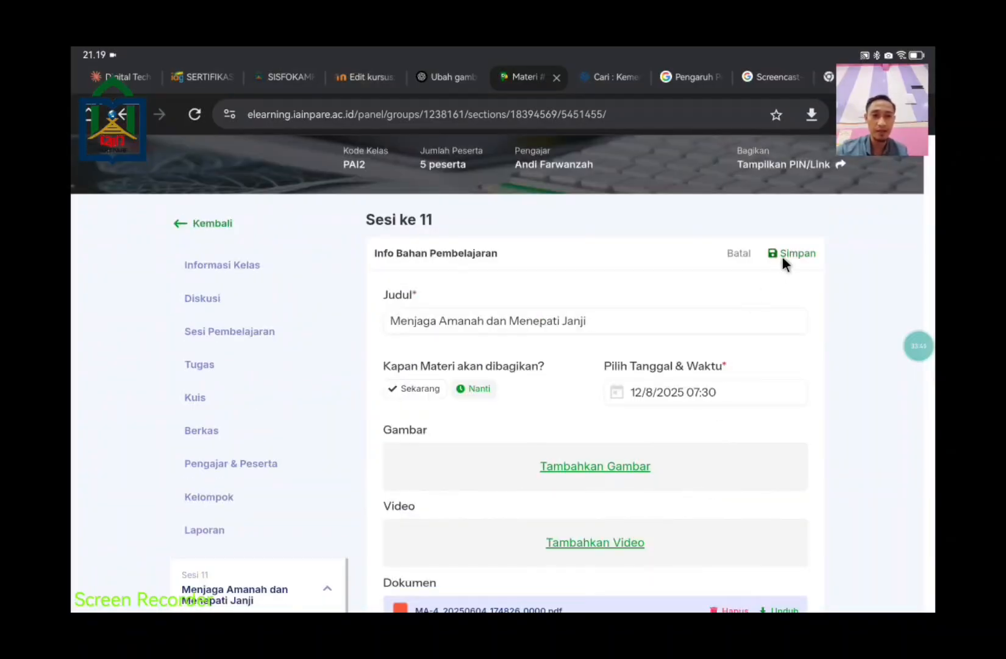
{"action": "scroll", "coordinate": [759, 373], "scroll_direction": "down", "scroll_amount": 10}
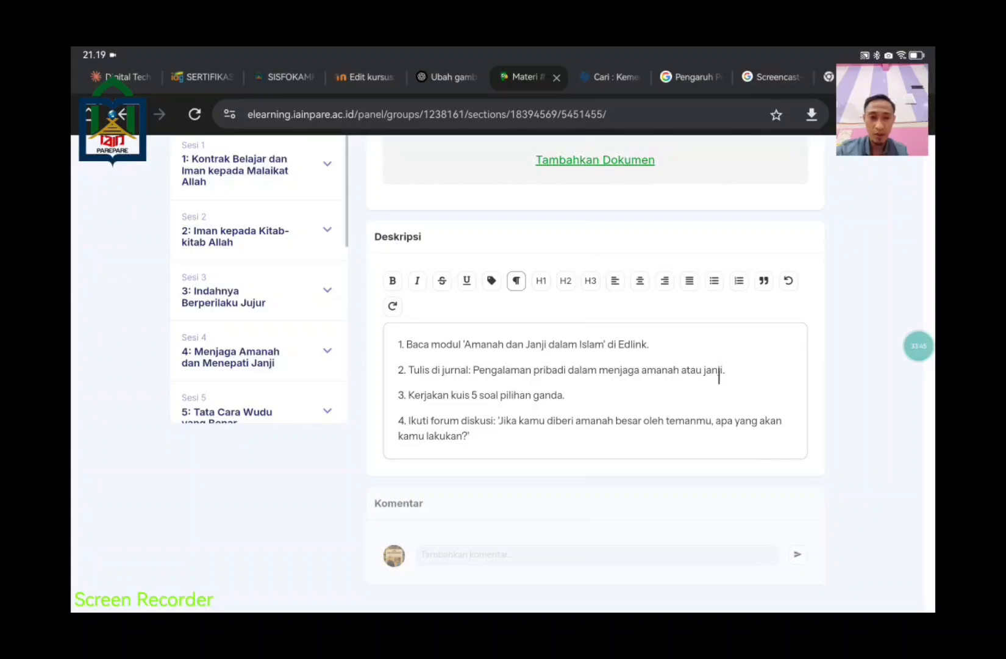
{"action": "left_click_drag", "start_coordinate": [570, 368], "coordinate": [408, 369]}
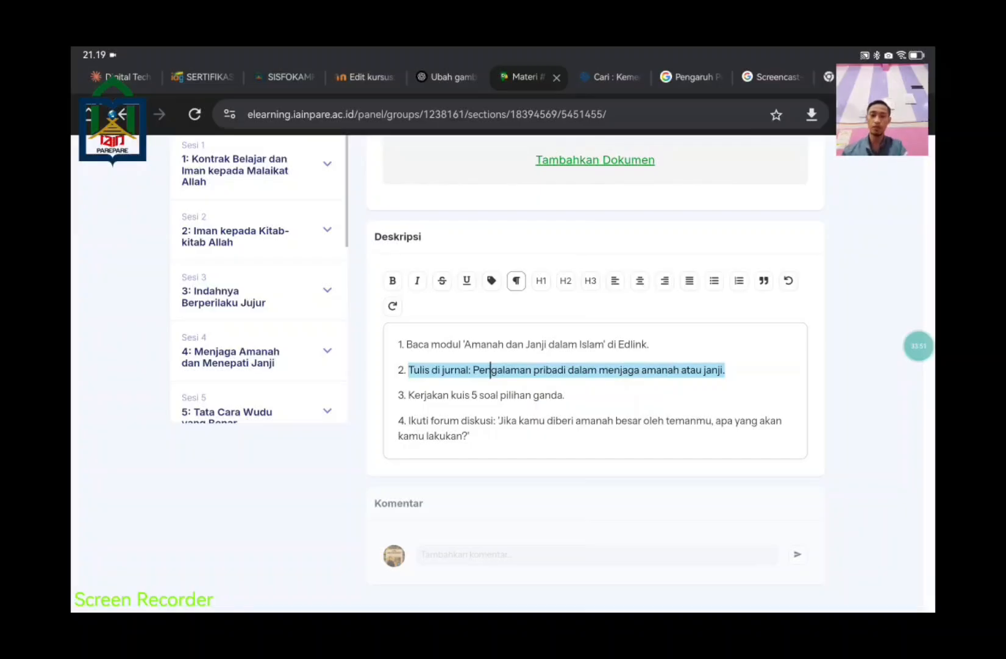
{"action": "scroll", "coordinate": [492, 370], "scroll_direction": "up", "scroll_amount": 10}
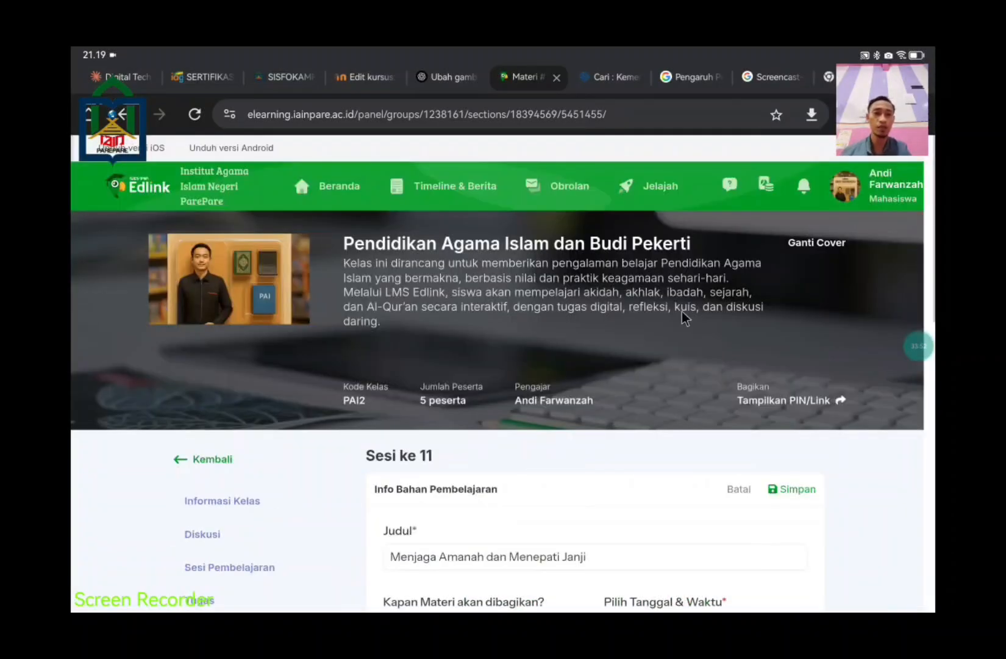
Step: Save the session 11 material and go to the Informasi Kelas page
{"action": "left_click", "coordinate": [796, 491]}
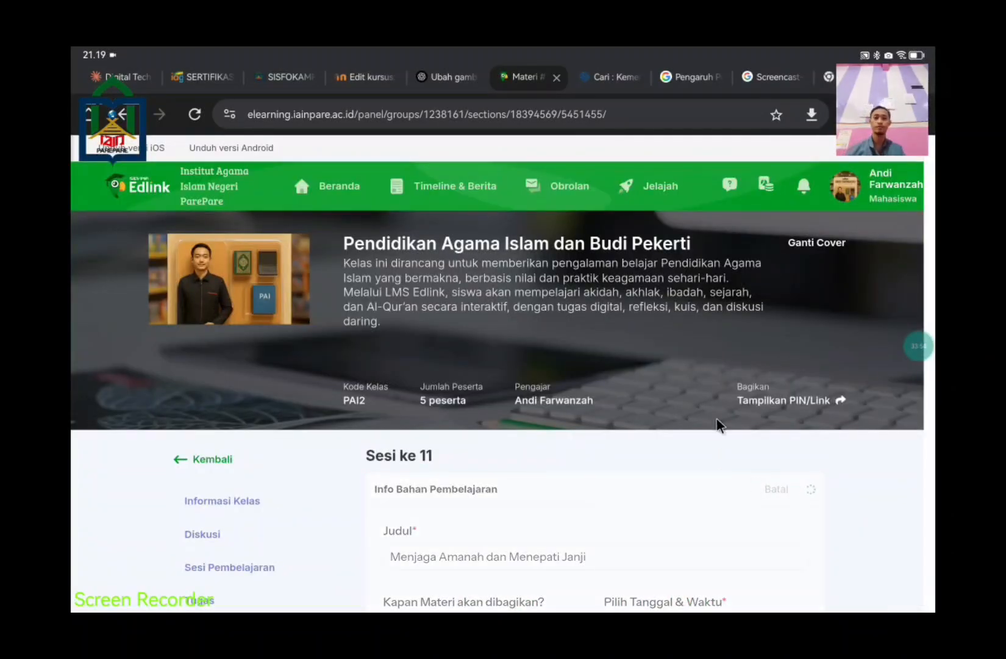
{"action": "scroll", "coordinate": [583, 427], "scroll_direction": "down", "scroll_amount": 2}
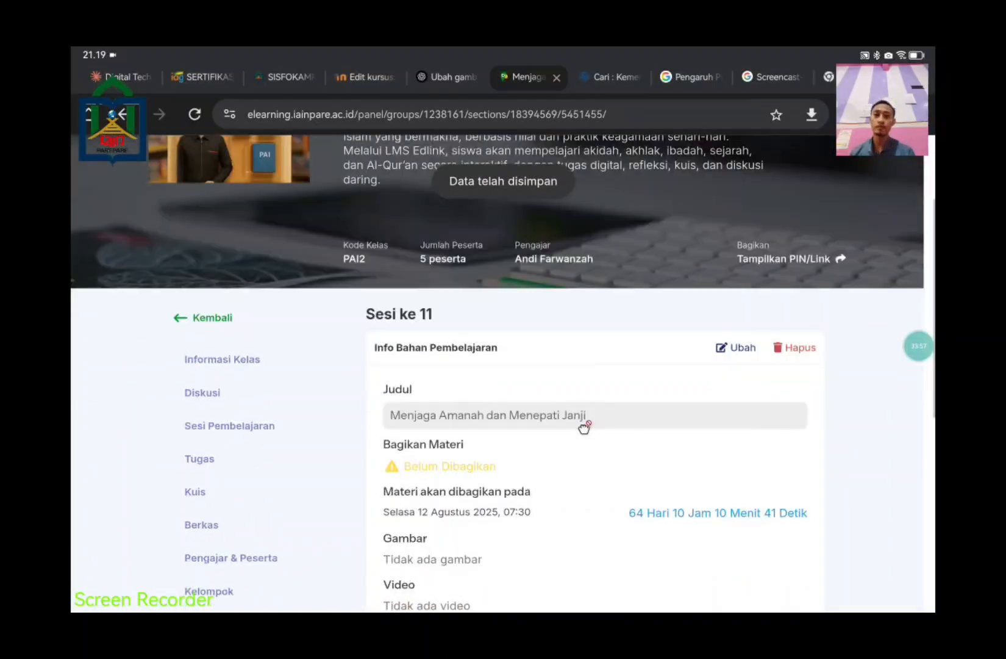
{"action": "scroll", "coordinate": [585, 423], "scroll_direction": "down", "scroll_amount": 1}
{"action": "scroll", "coordinate": [616, 305], "scroll_direction": "down", "scroll_amount": 4}
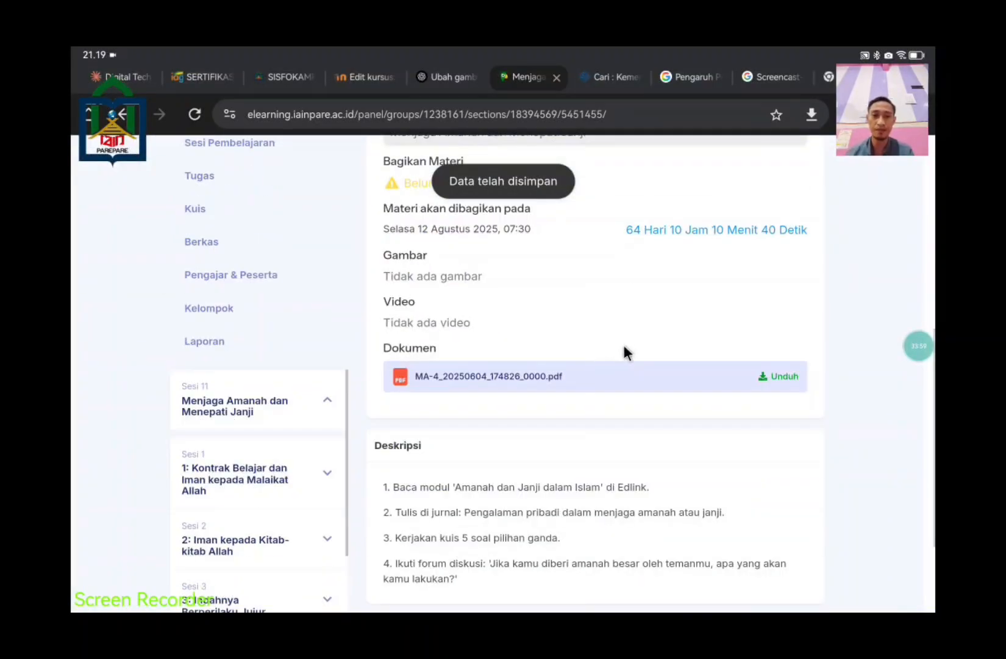
{"action": "scroll", "coordinate": [623, 342], "scroll_direction": "down", "scroll_amount": 2}
{"action": "scroll", "coordinate": [622, 346], "scroll_direction": "down", "scroll_amount": 3}
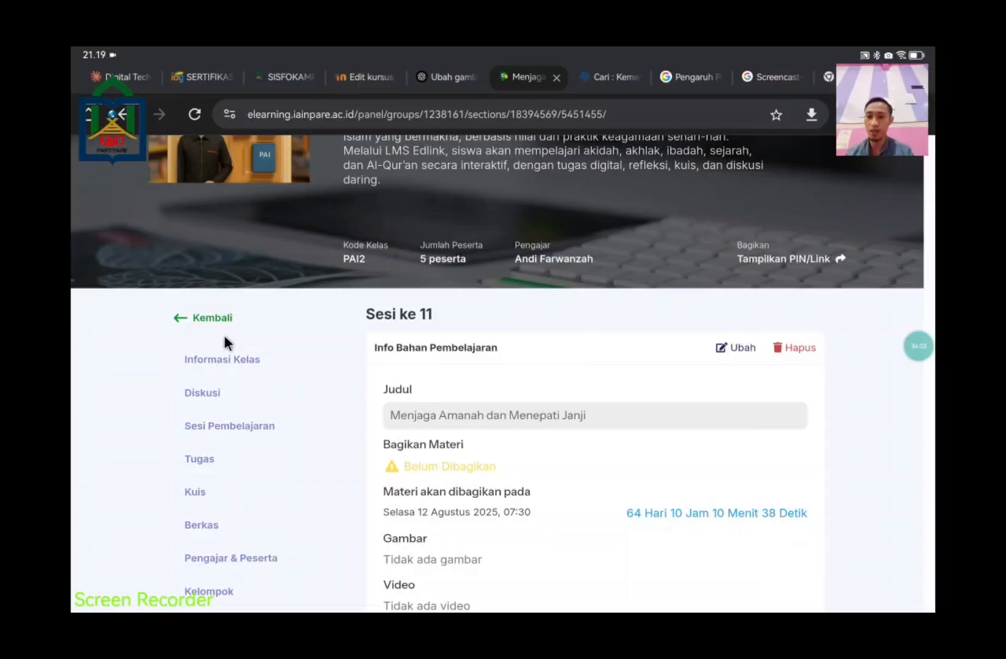
{"action": "left_click", "coordinate": [231, 356]}
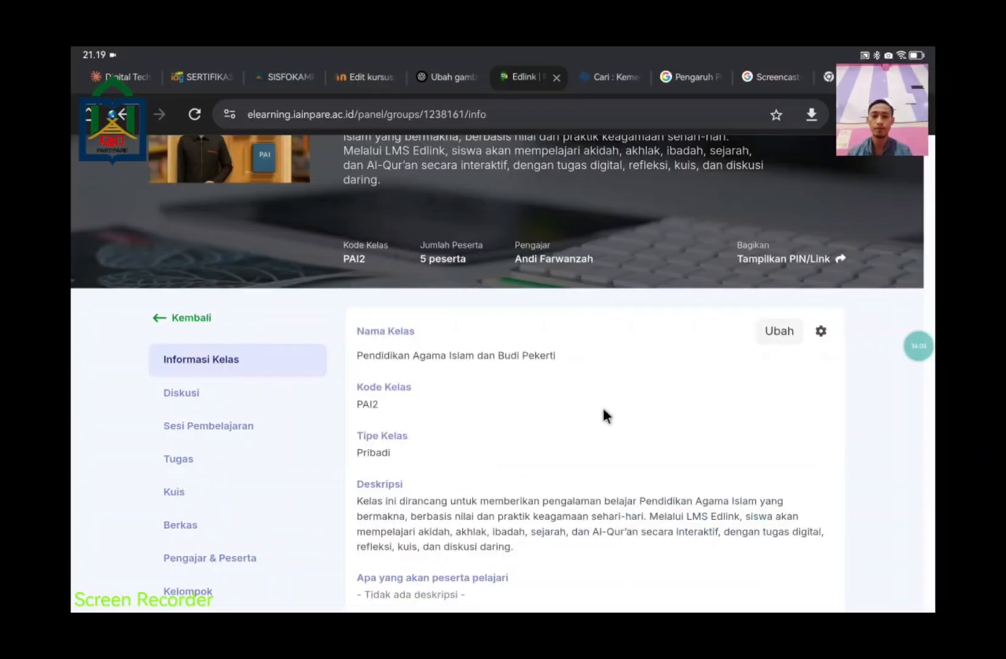
{"action": "scroll", "coordinate": [603, 408], "scroll_direction": "down", "scroll_amount": 1}
Step: Open Sesi 11 and view the 'Menjaga Amanah dan Menepati Janji' material's info page
{"action": "left_click", "coordinate": [184, 382]}
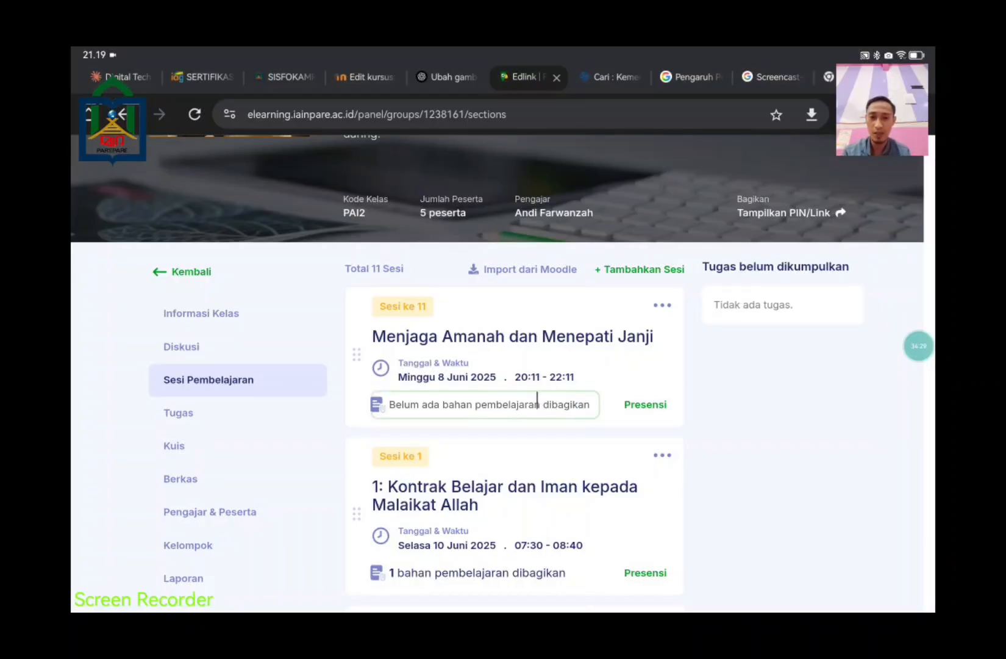
{"action": "left_click", "coordinate": [557, 364]}
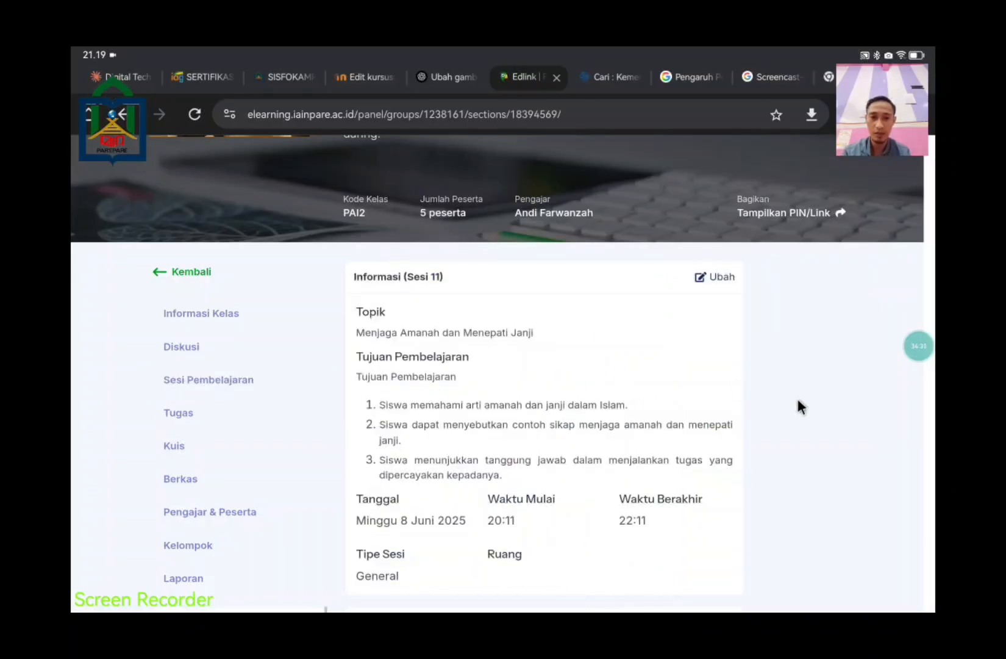
{"action": "scroll", "coordinate": [796, 397], "scroll_direction": "down", "scroll_amount": 5}
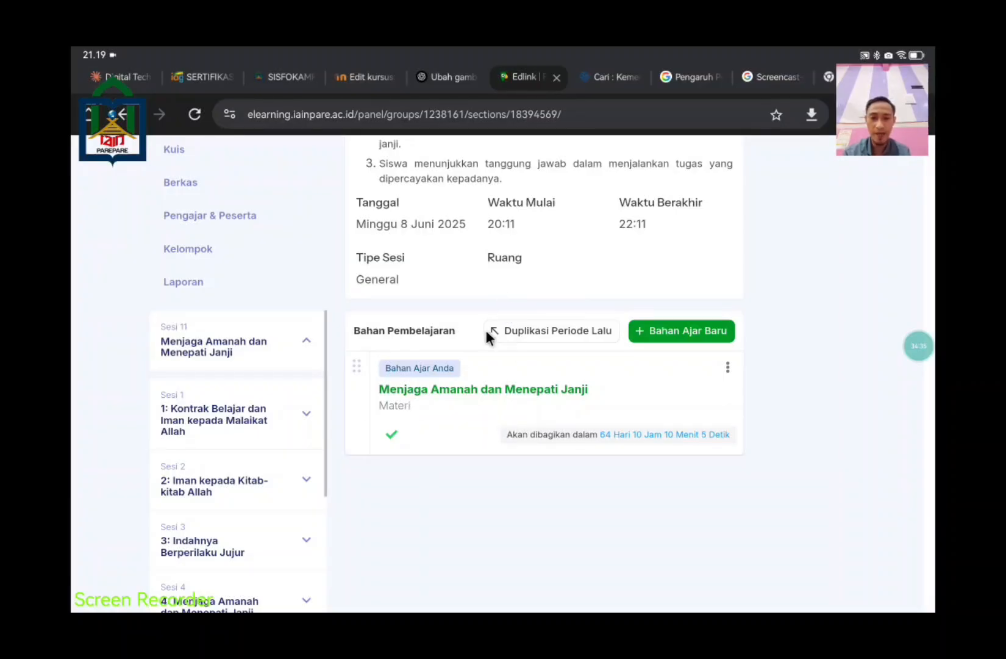
{"action": "scroll", "coordinate": [457, 411], "scroll_direction": "up", "scroll_amount": 5}
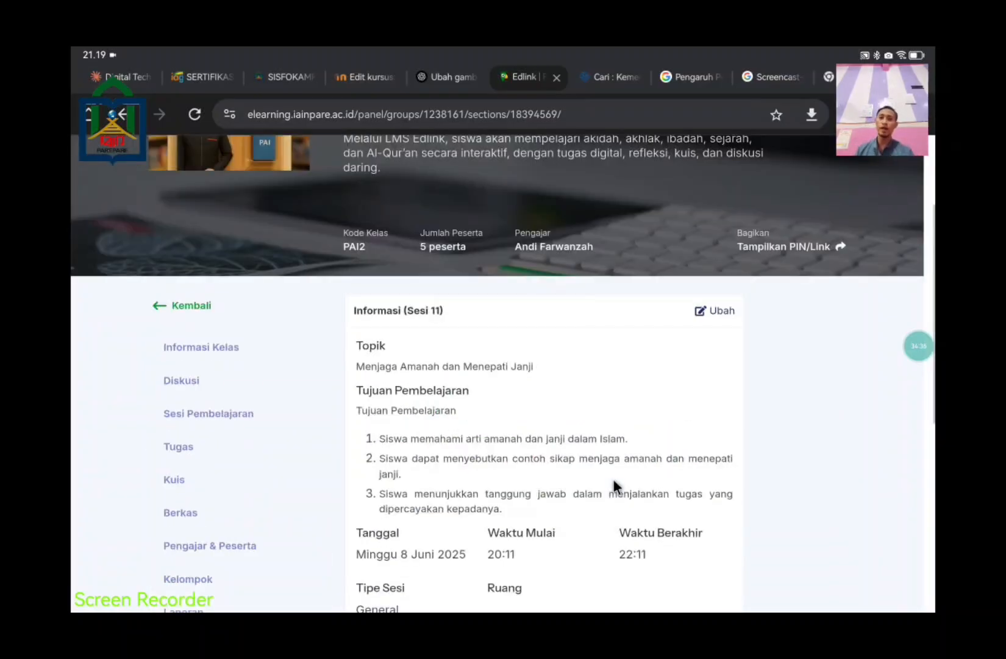
{"action": "left_click", "coordinate": [162, 303]}
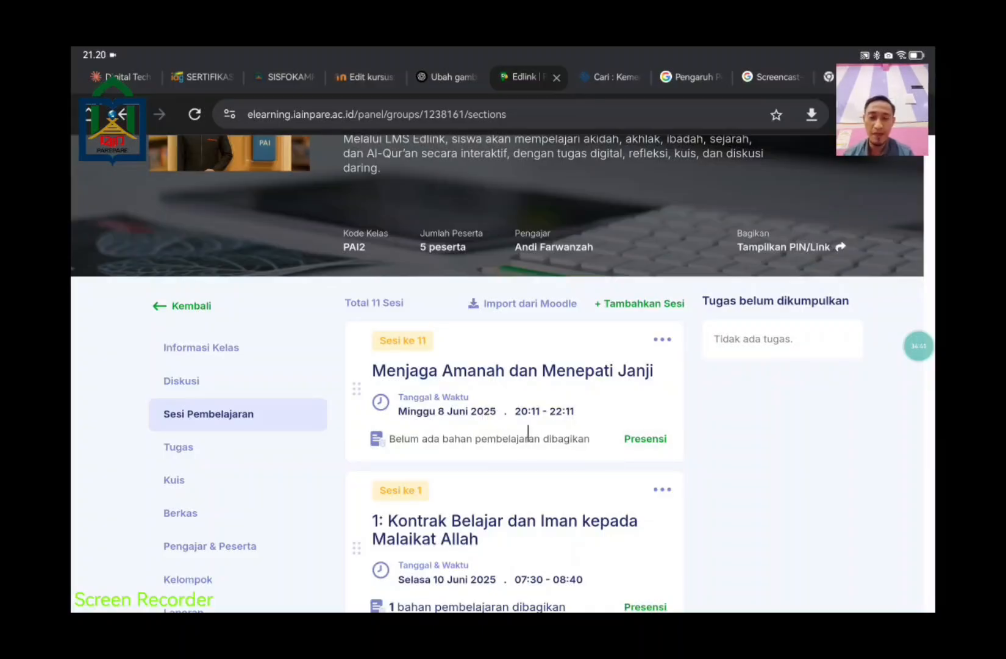
{"action": "left_click", "coordinate": [538, 392]}
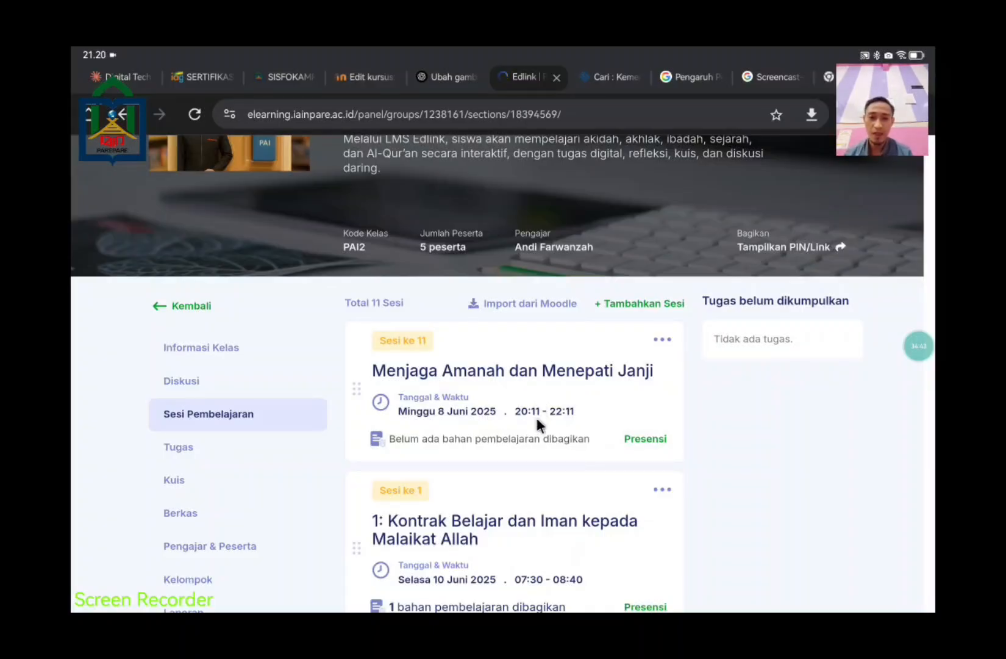
{"action": "scroll", "coordinate": [545, 422], "scroll_direction": "down", "scroll_amount": 3}
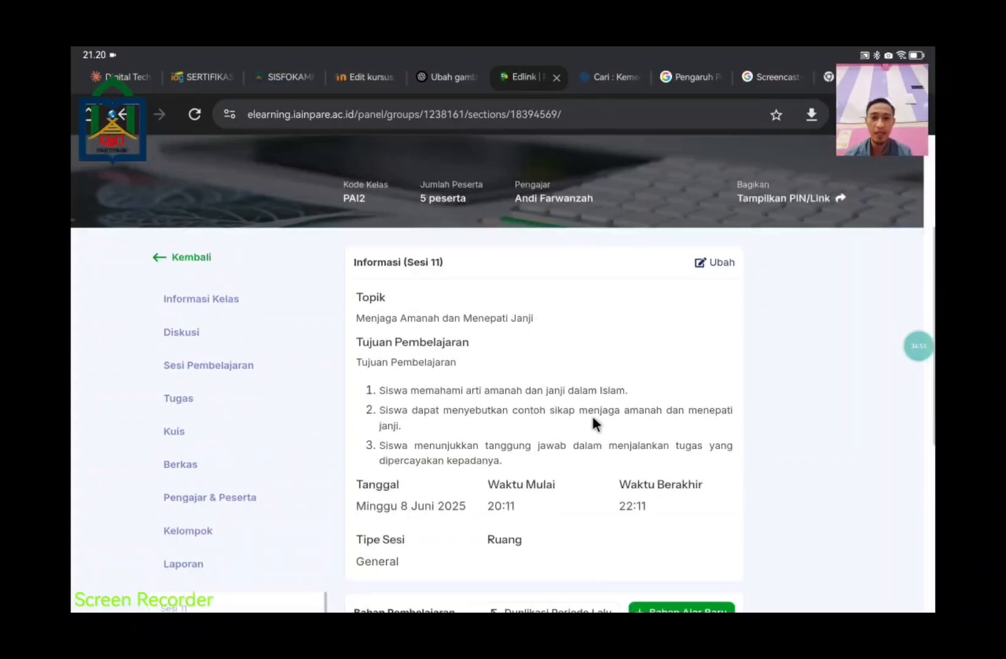
{"action": "scroll", "coordinate": [588, 438], "scroll_direction": "down", "scroll_amount": 3}
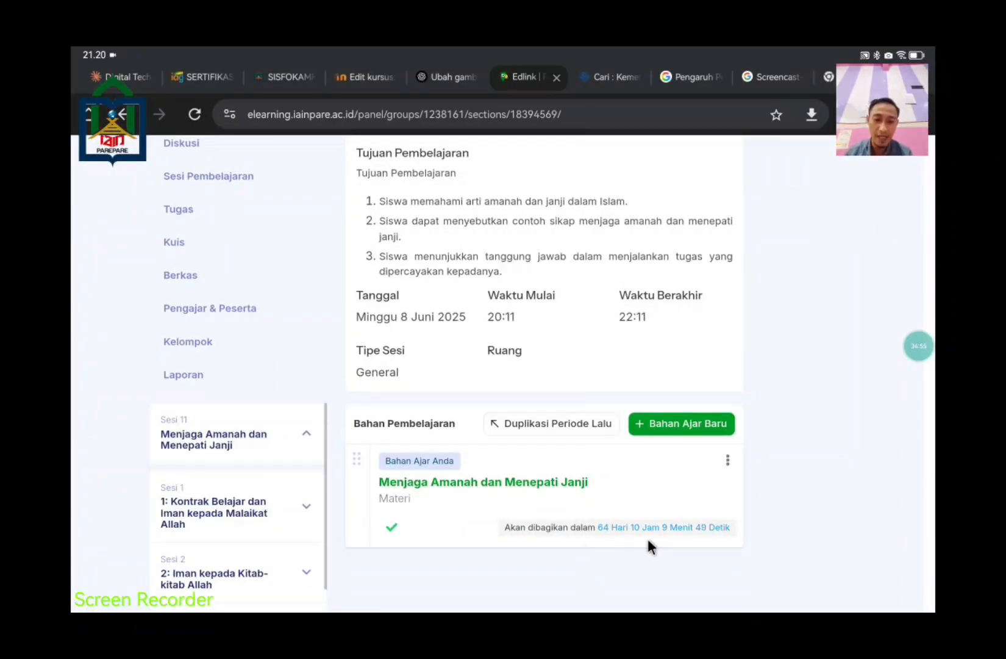
{"action": "left_click", "coordinate": [728, 461]}
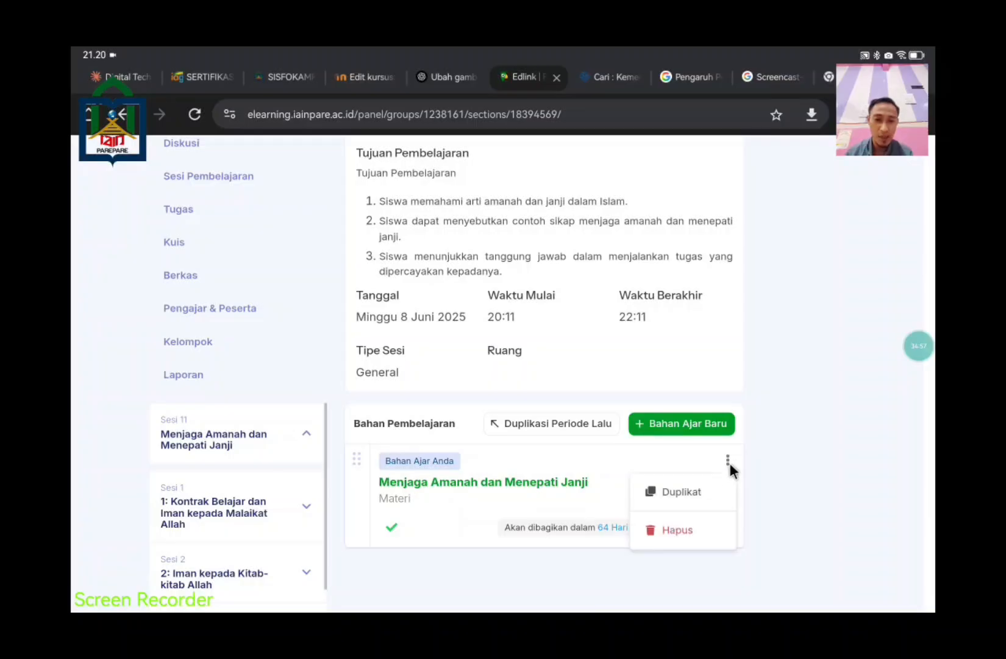
{"action": "left_click", "coordinate": [522, 478]}
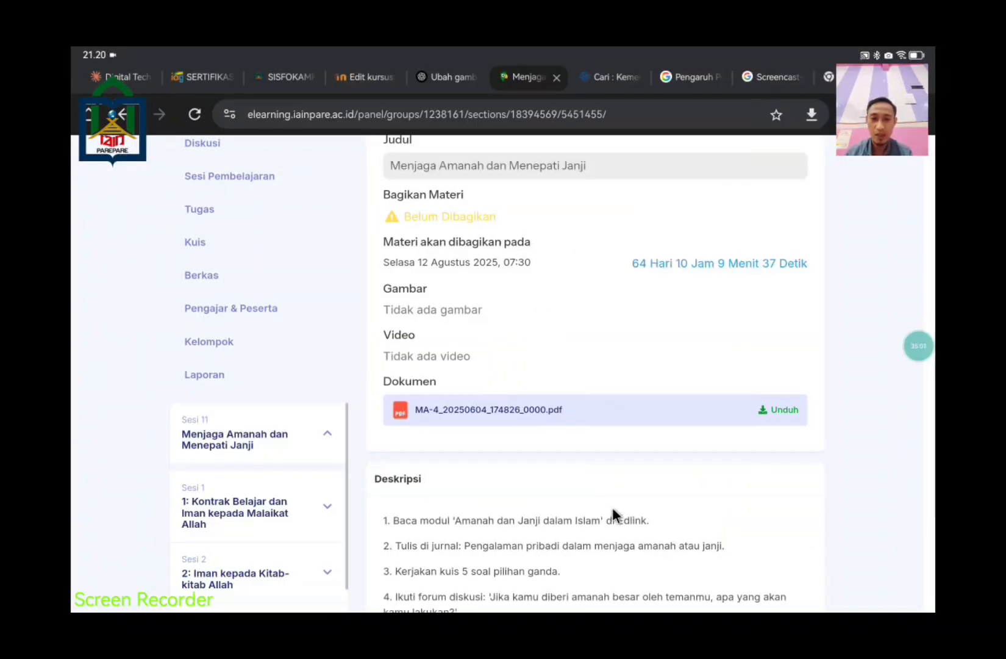
{"action": "scroll", "coordinate": [613, 510], "scroll_direction": "up", "scroll_amount": 6}
{"action": "scroll", "coordinate": [665, 476], "scroll_direction": "down", "scroll_amount": 2}
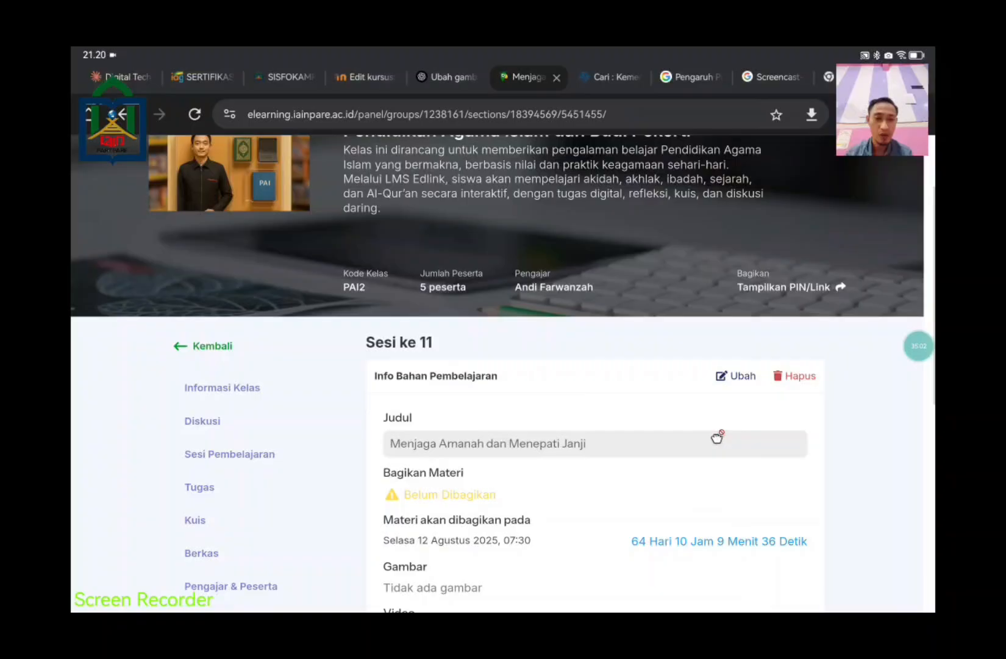
Step: Change the Sesi 11 material's sharing time to Sekarang and save it
{"action": "left_click", "coordinate": [737, 376]}
{"action": "scroll", "coordinate": [784, 487], "scroll_direction": "down", "scroll_amount": 2}
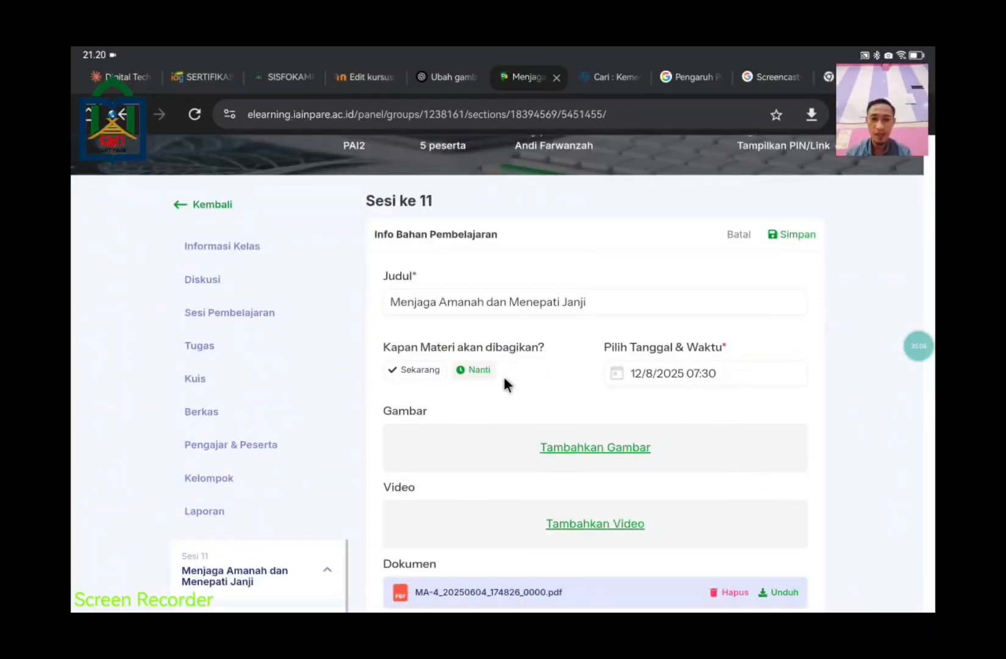
{"action": "left_click", "coordinate": [440, 369]}
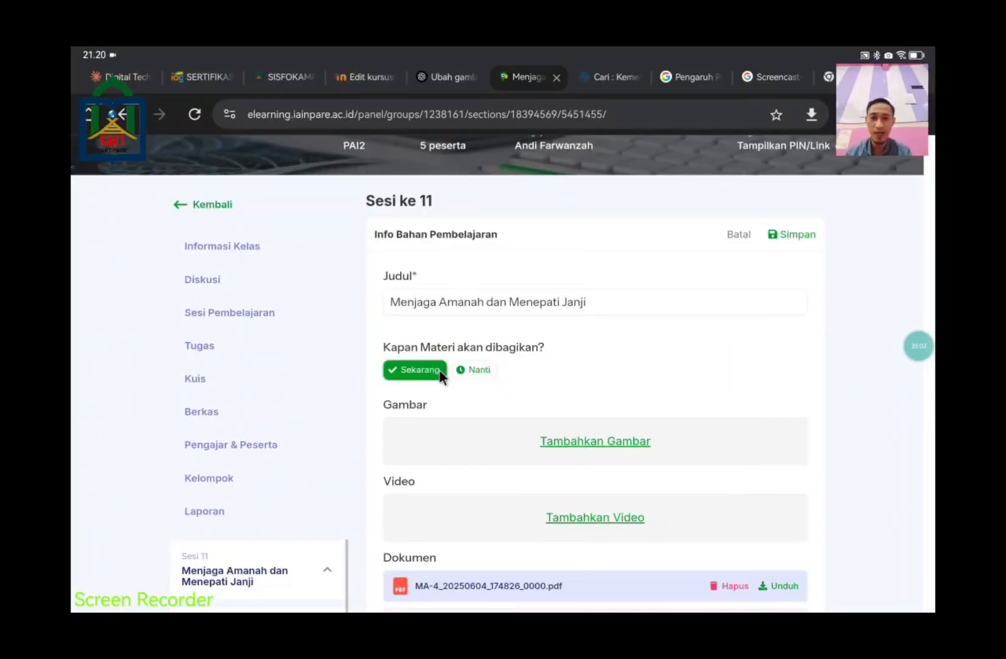
{"action": "left_click", "coordinate": [810, 233]}
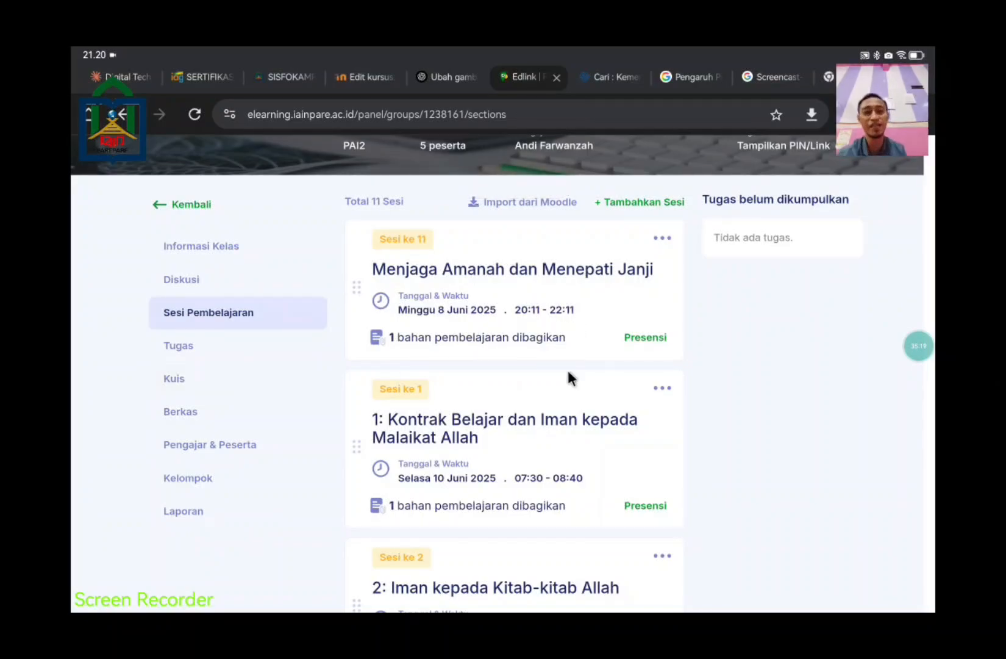
Step: Re-save the Sesi 11 information and bring up the Buat Bahan material-type choices
{"action": "scroll", "coordinate": [575, 390], "scroll_direction": "down", "scroll_amount": 15}
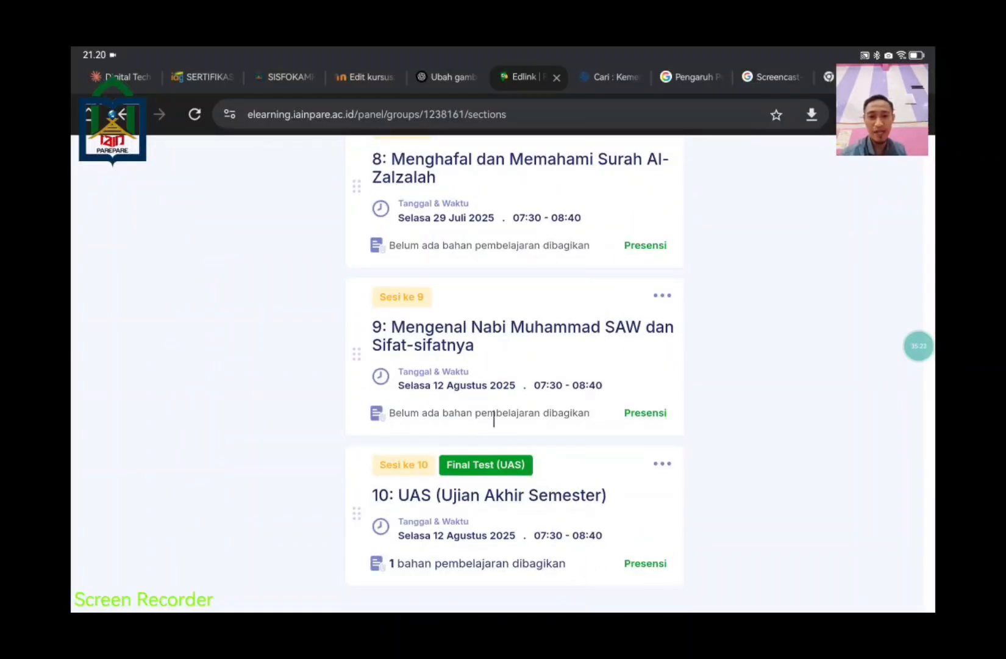
{"action": "scroll", "coordinate": [564, 417], "scroll_direction": "up", "scroll_amount": 15}
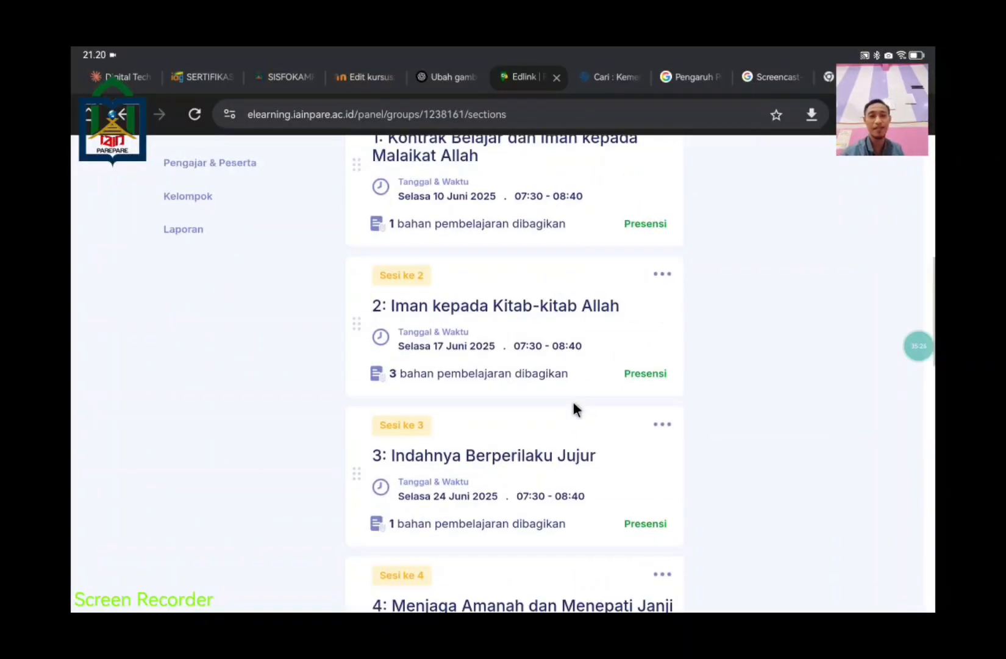
{"action": "scroll", "coordinate": [573, 407], "scroll_direction": "up", "scroll_amount": 5}
{"action": "scroll", "coordinate": [774, 503], "scroll_direction": "down", "scroll_amount": 3}
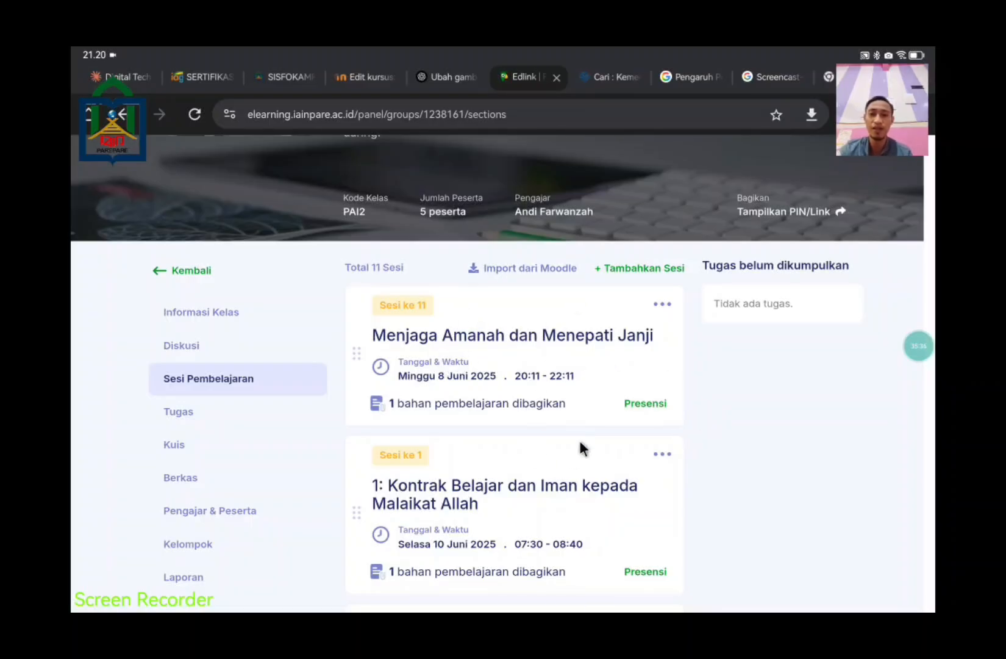
{"action": "left_click", "coordinate": [561, 352]}
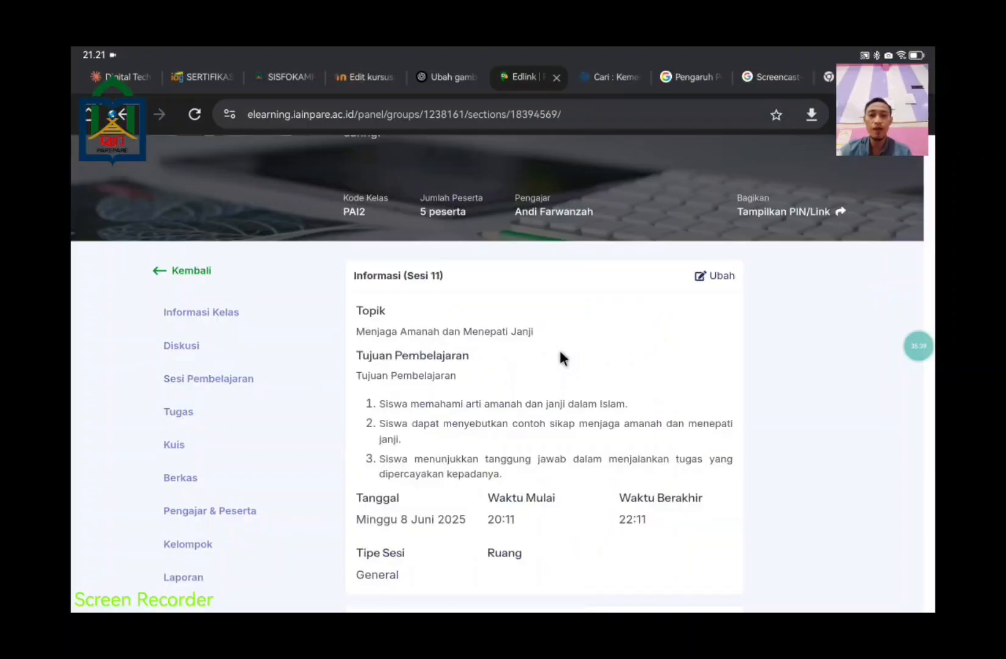
{"action": "left_click", "coordinate": [715, 279]}
{"action": "scroll", "coordinate": [650, 316], "scroll_direction": "down", "scroll_amount": 5}
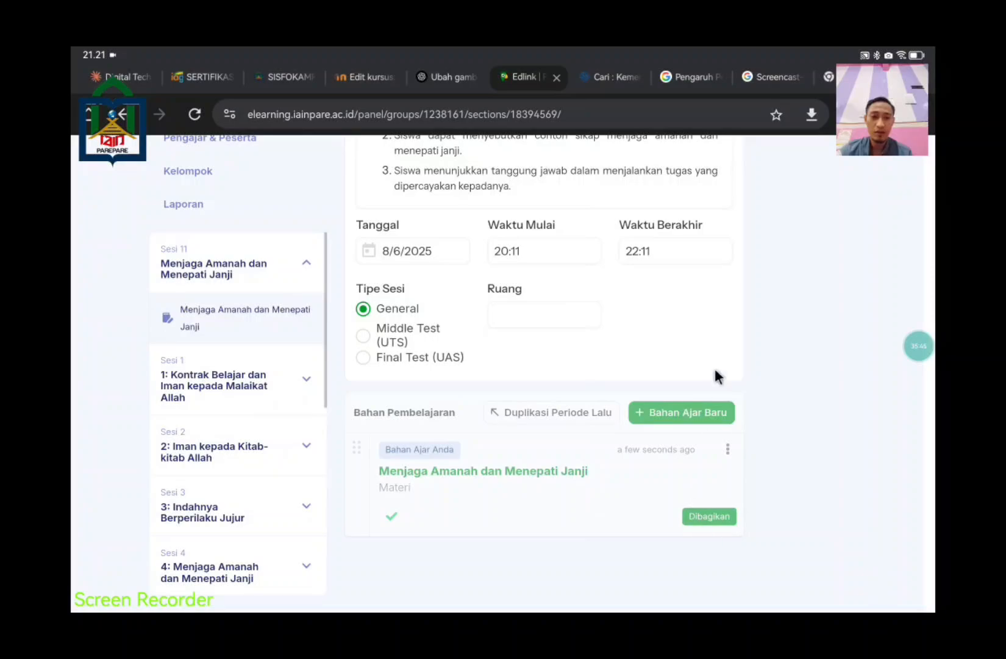
{"action": "scroll", "coordinate": [715, 369], "scroll_direction": "up", "scroll_amount": 8}
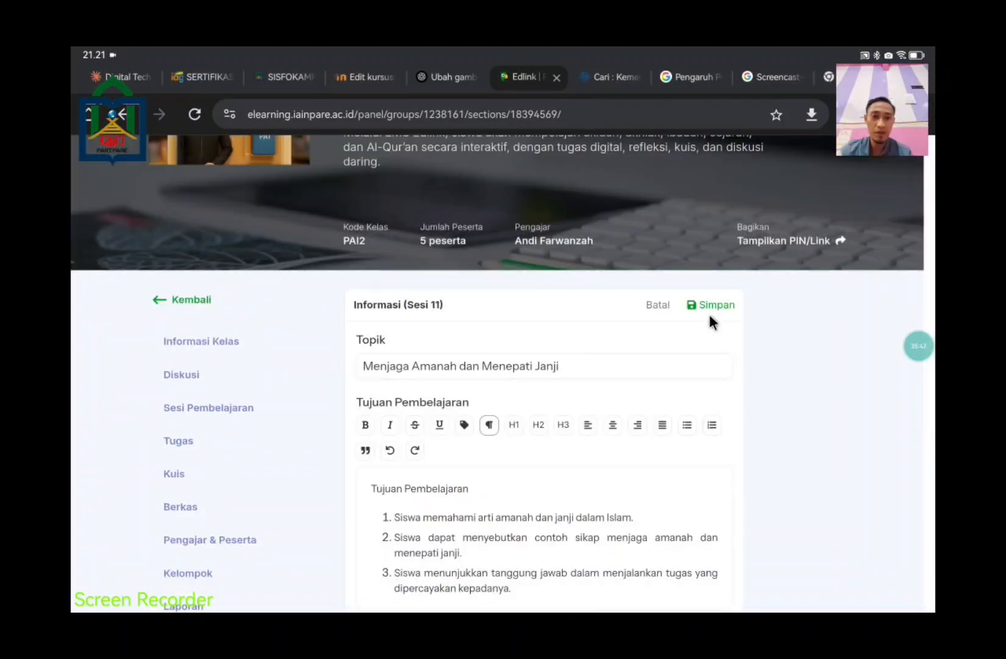
{"action": "left_click", "coordinate": [709, 310]}
{"action": "scroll", "coordinate": [695, 427], "scroll_direction": "down", "scroll_amount": 6}
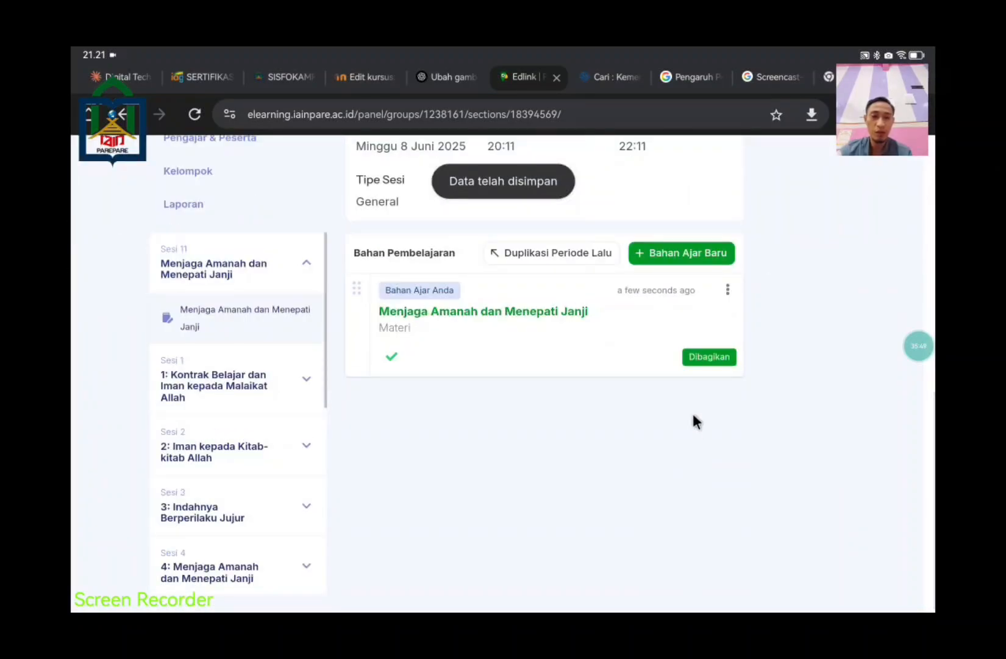
{"action": "left_click", "coordinate": [655, 252]}
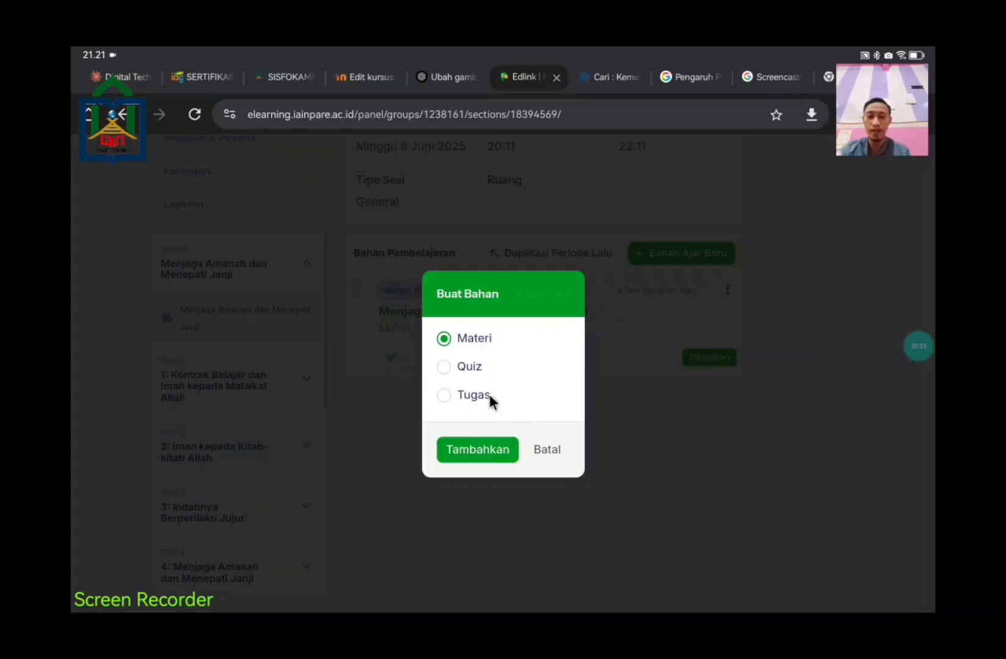
Step: Create a new Tugas in Sesi 11 and clear its default 'Tugas #2' title
{"action": "left_click", "coordinate": [450, 391]}
{"action": "left_click", "coordinate": [503, 449]}
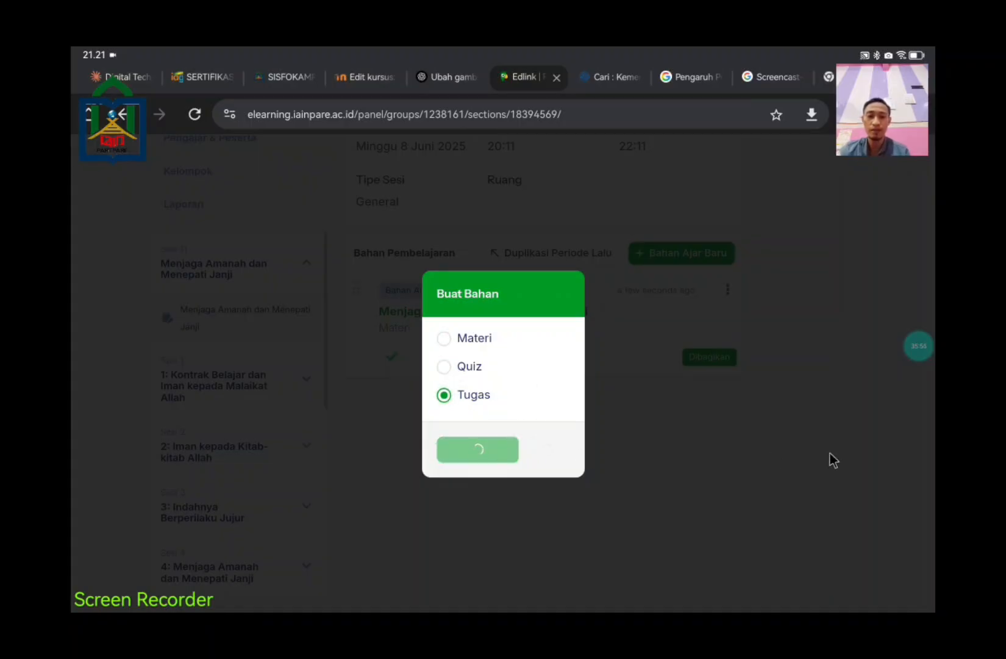
{"action": "scroll", "coordinate": [610, 475], "scroll_direction": "up", "scroll_amount": 4}
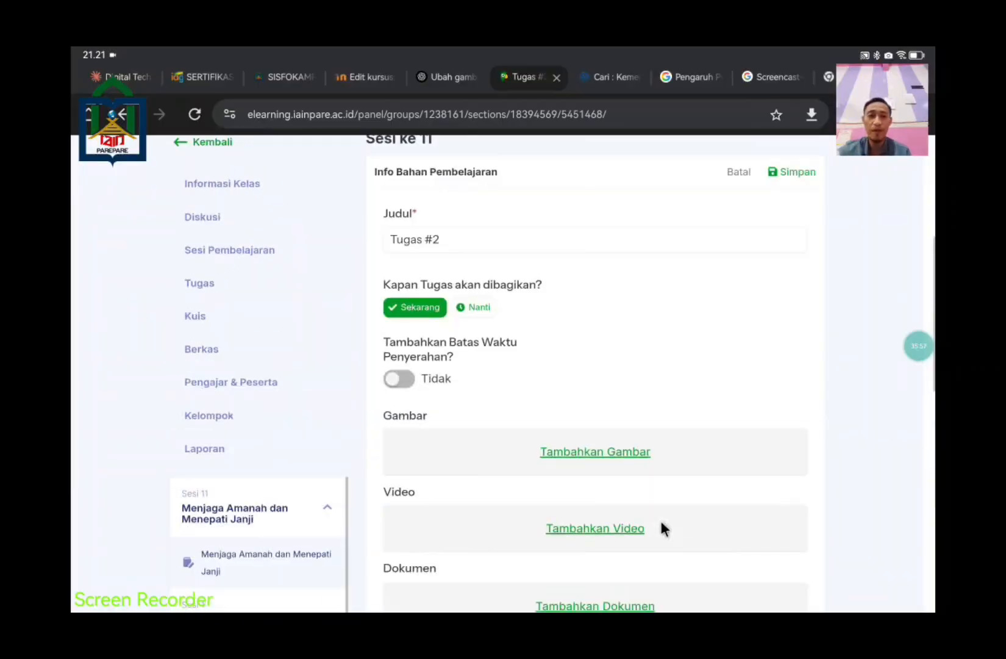
{"action": "scroll", "coordinate": [662, 528], "scroll_direction": "down", "scroll_amount": 2}
{"action": "scroll", "coordinate": [652, 522], "scroll_direction": "up", "scroll_amount": 5}
{"action": "left_click", "coordinate": [463, 428]}
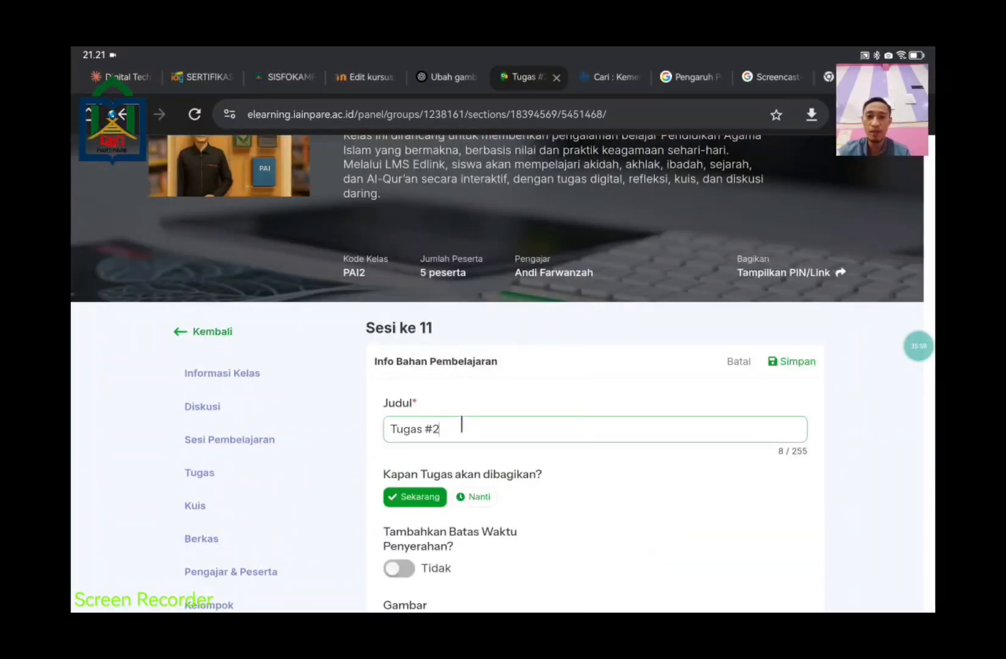
{"action": "key", "text": "BackSpace"}
{"action": "key", "text": "BackSpace"}
{"action": "key", "text": "BackSpace"}
{"action": "key", "text": "BackSpace"}
{"action": "key", "text": "BackSpace"}
{"action": "key", "text": "BackSpace"}
{"action": "key", "text": "BackSpace"}
{"action": "key", "text": "BackSpace"}
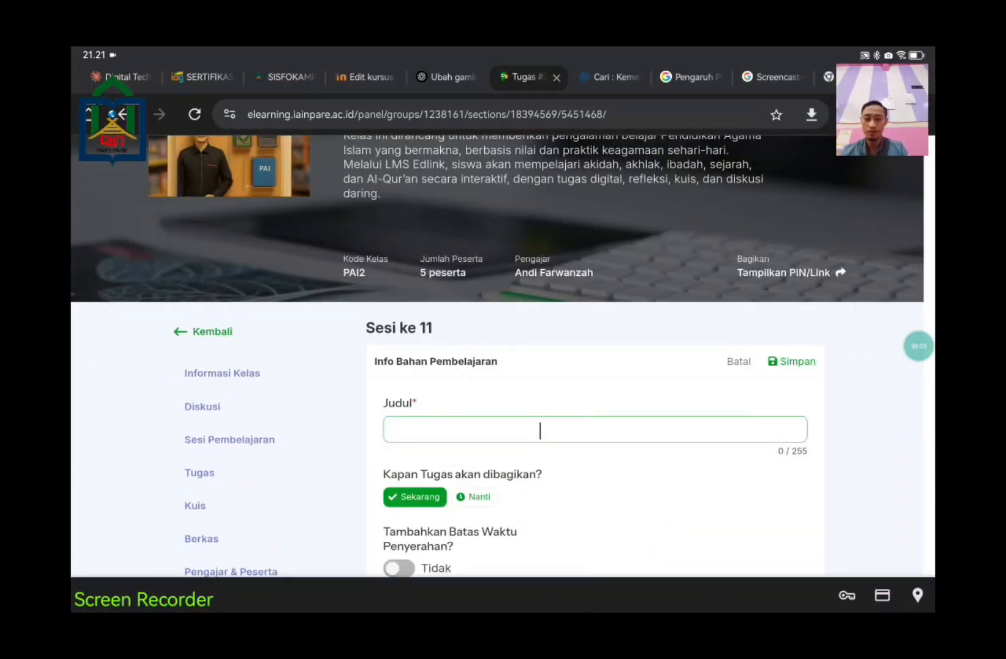
Step: Paste 'Tulis di jurnal: Pengalaman pribadi dalam menjaga amanah atau janji.' as the description
{"action": "key", "text": "super"}
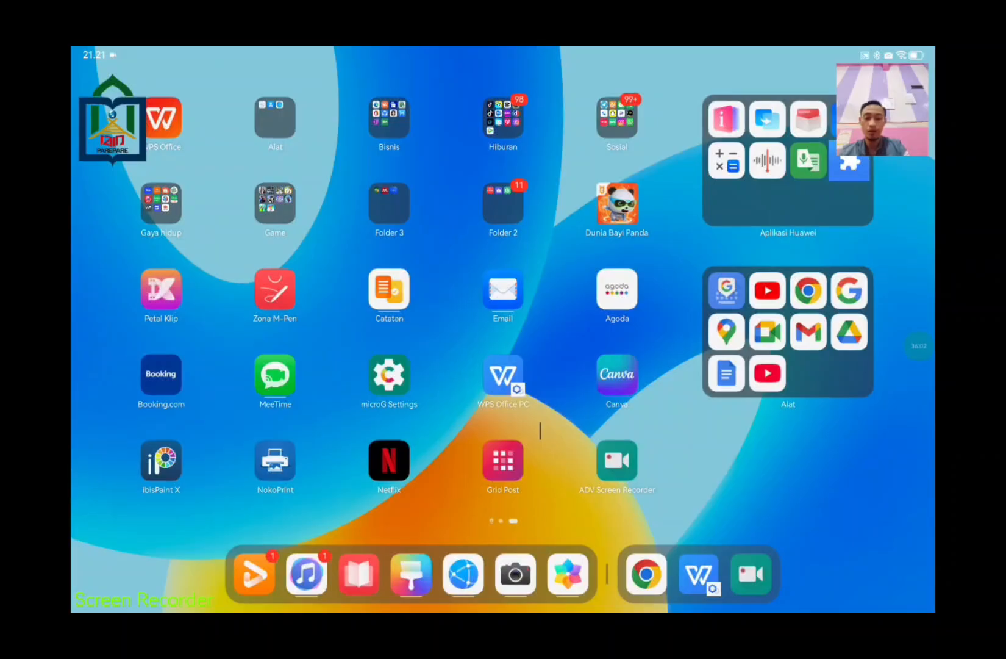
{"action": "key", "text": "alt+Tab"}
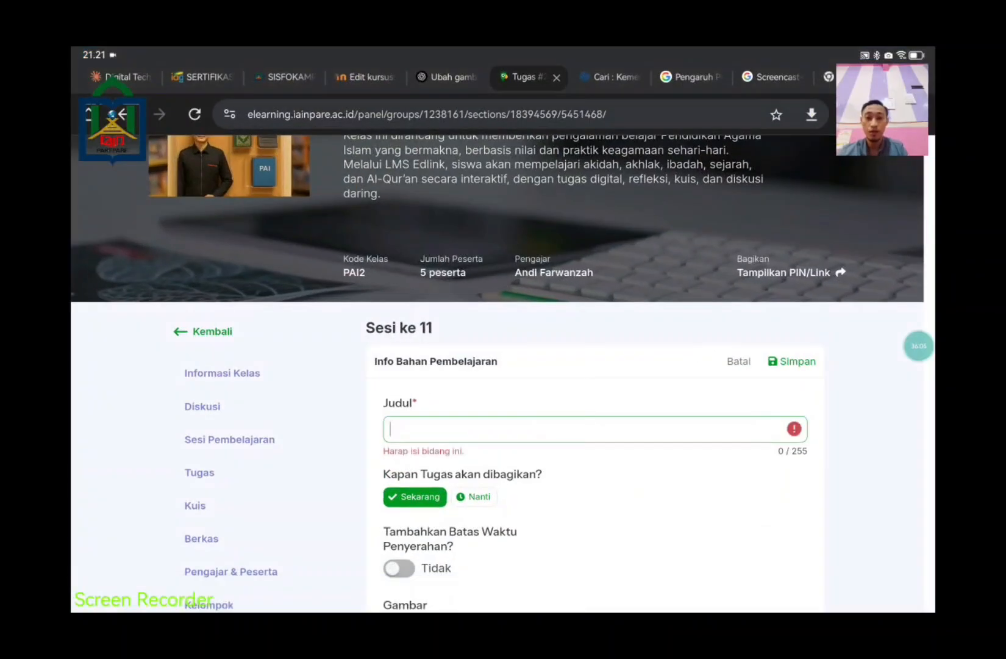
{"action": "scroll", "coordinate": [560, 438], "scroll_direction": "down", "scroll_amount": 3}
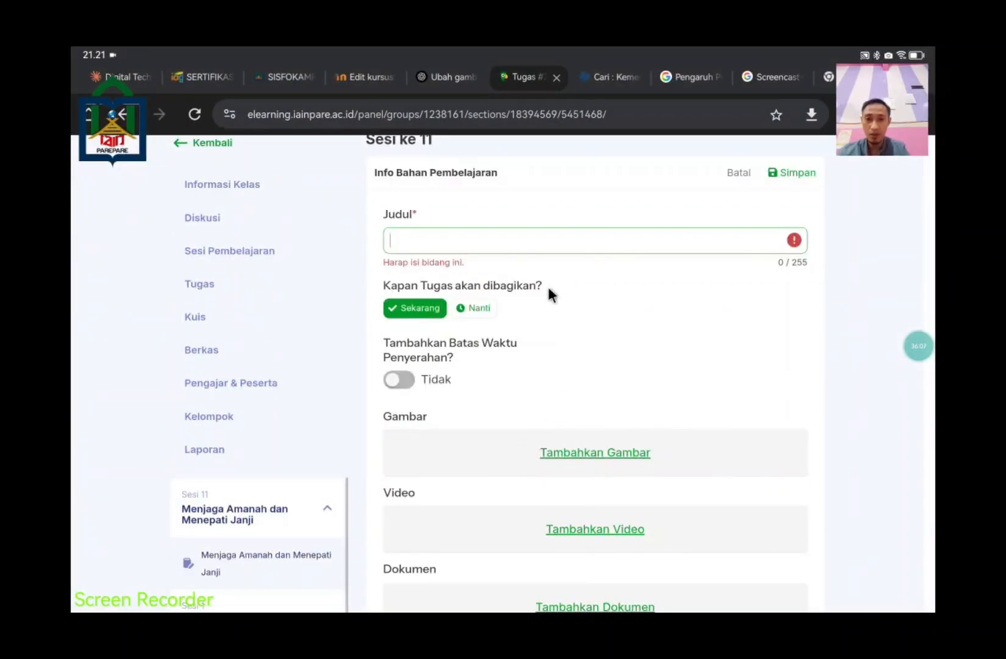
{"action": "scroll", "coordinate": [565, 459], "scroll_direction": "down", "scroll_amount": 5}
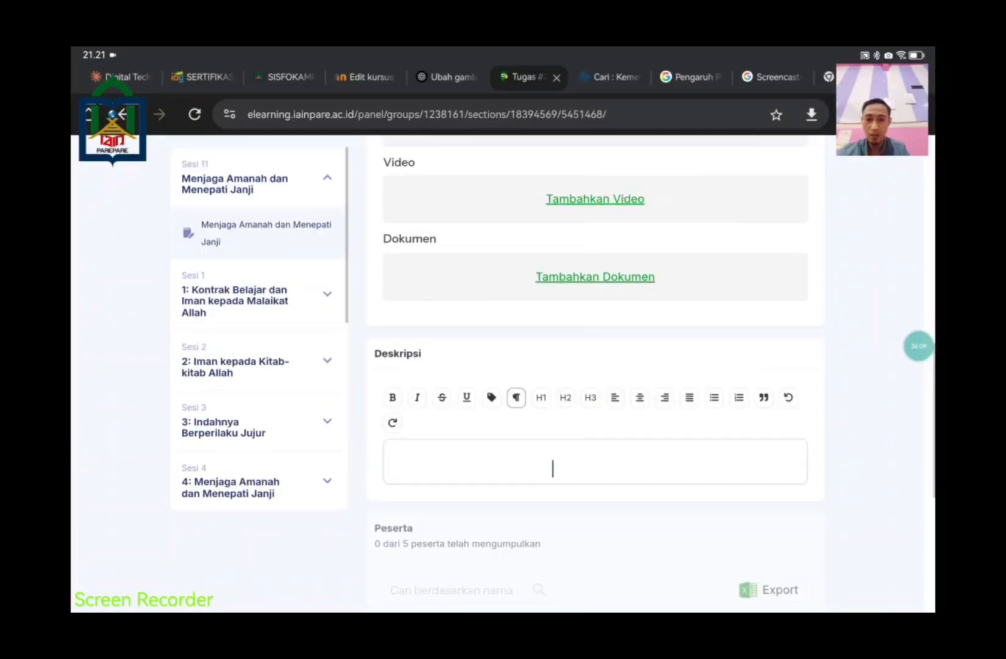
{"action": "left_click", "coordinate": [552, 468]}
{"action": "type", "text": "Tulis di jurnal: Pengalaman pribadi dalam menjaga amanah atau janji."}
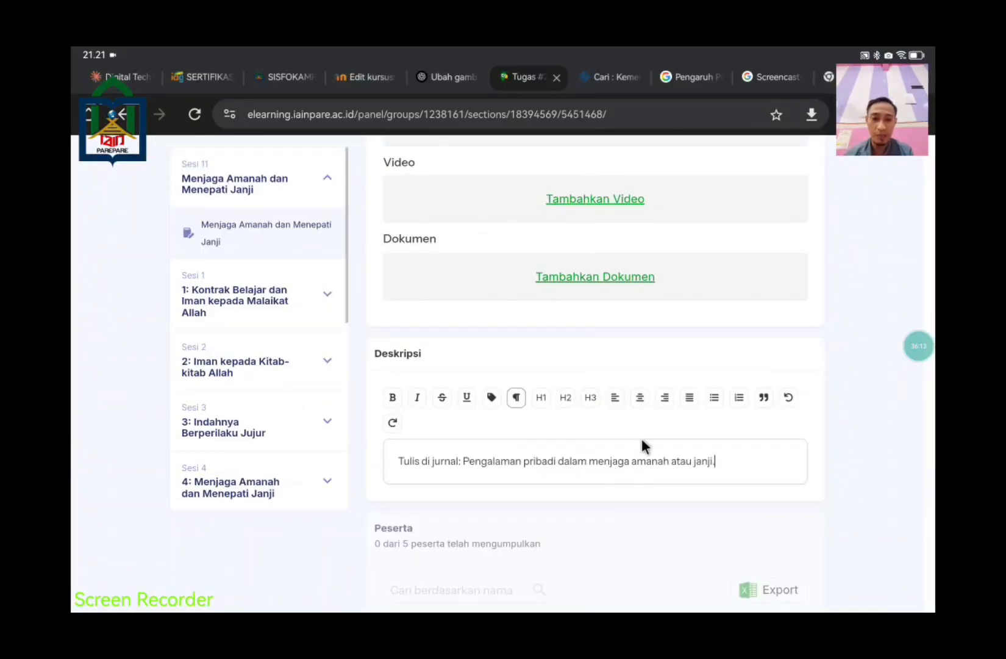
{"action": "scroll", "coordinate": [658, 449], "scroll_direction": "up", "scroll_amount": 5}
{"action": "scroll", "coordinate": [658, 454], "scroll_direction": "down", "scroll_amount": 3}
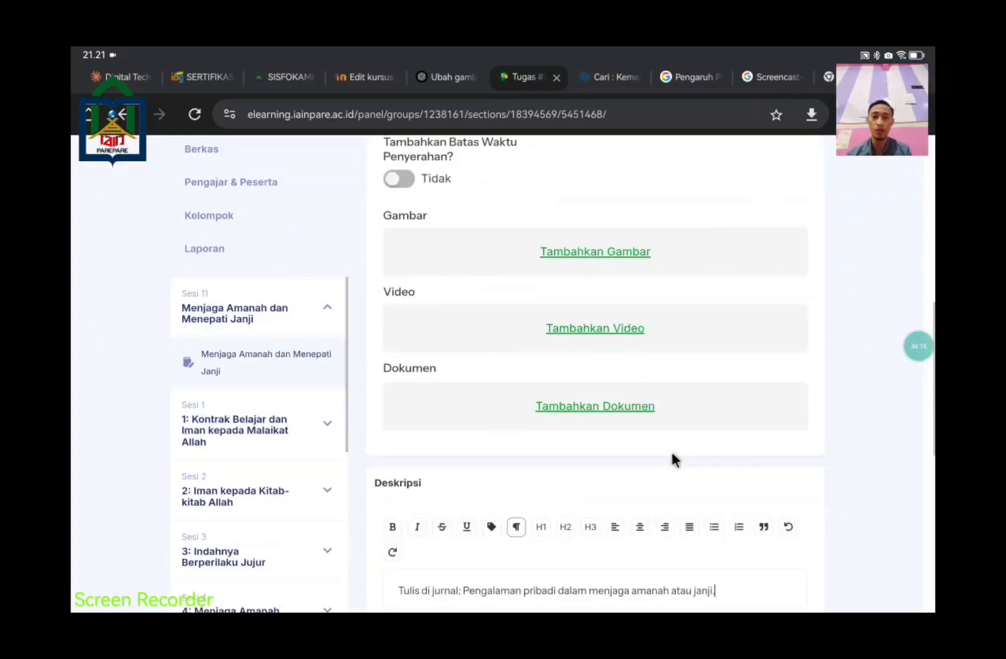
{"action": "scroll", "coordinate": [689, 447], "scroll_direction": "down", "scroll_amount": 3}
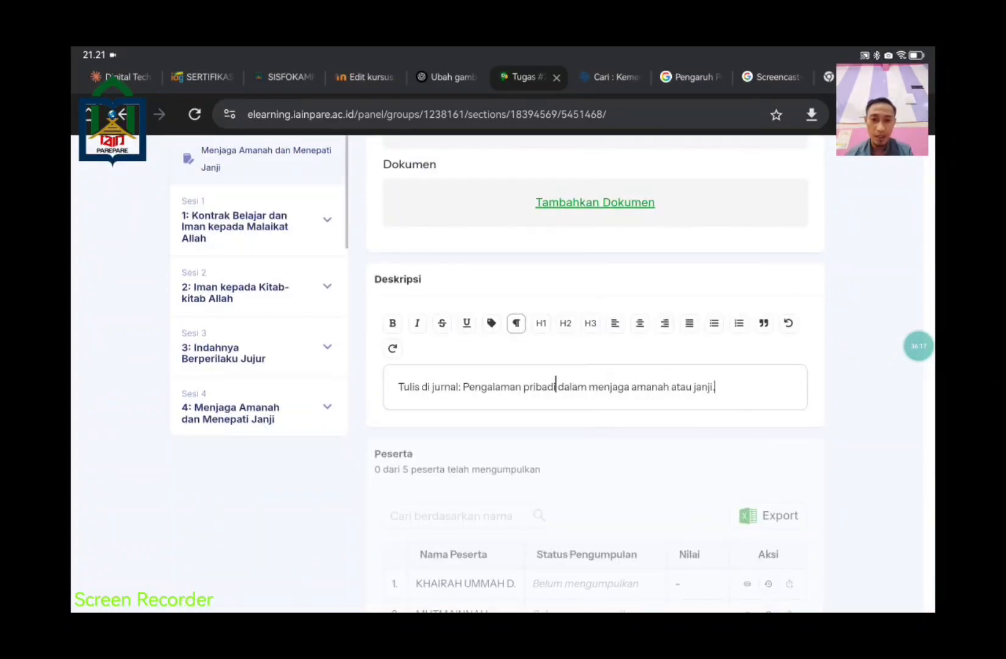
{"action": "left_click_drag", "start_coordinate": [634, 390], "coordinate": [718, 391]}
{"action": "key", "text": "ctrl+c"}
{"action": "scroll", "coordinate": [615, 372], "scroll_direction": "up", "scroll_amount": 10}
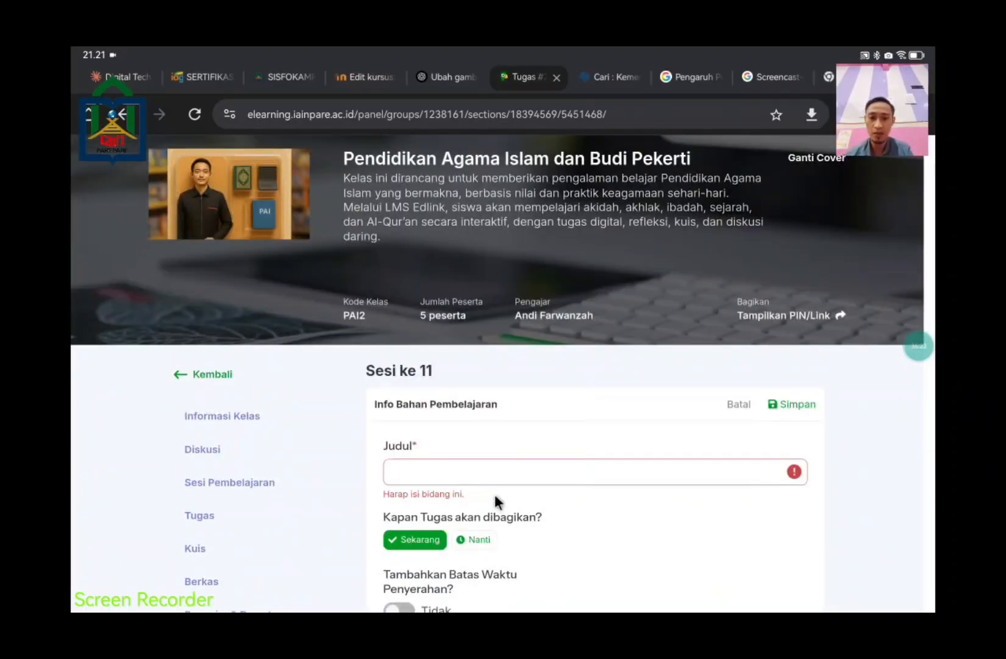
Step: Title the assignment 'amanah atau janji.'
{"action": "left_click", "coordinate": [495, 487]}
{"action": "key", "text": "ctrl+v"}
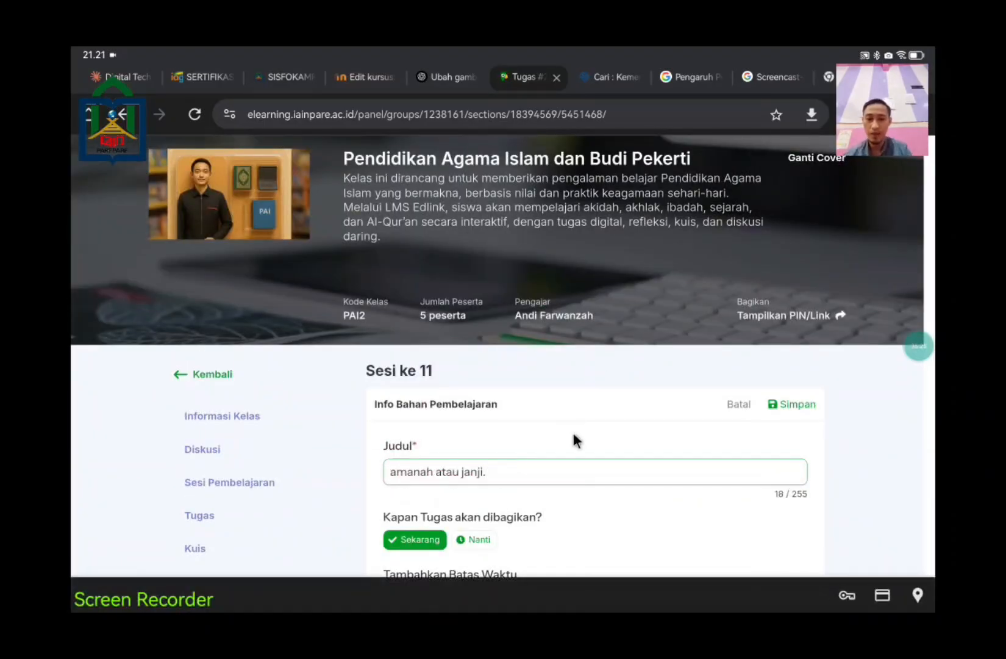
{"action": "scroll", "coordinate": [573, 434], "scroll_direction": "down", "scroll_amount": 10}
{"action": "scroll", "coordinate": [600, 436], "scroll_direction": "up", "scroll_amount": 5}
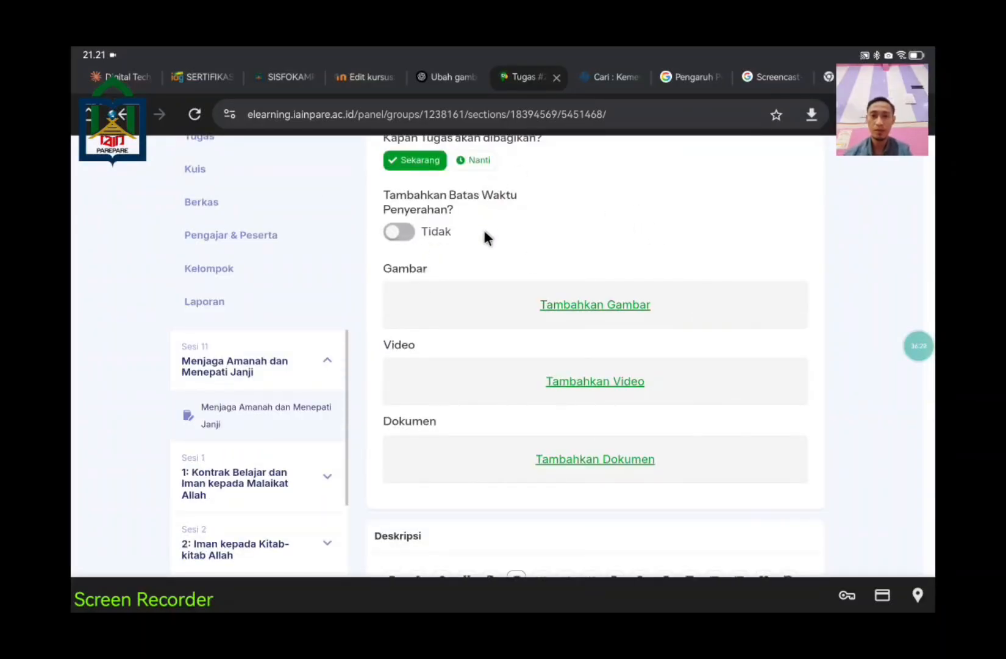
{"action": "scroll", "coordinate": [558, 345], "scroll_direction": "down", "scroll_amount": 4}
{"action": "scroll", "coordinate": [558, 345], "scroll_direction": "up", "scroll_amount": 6}
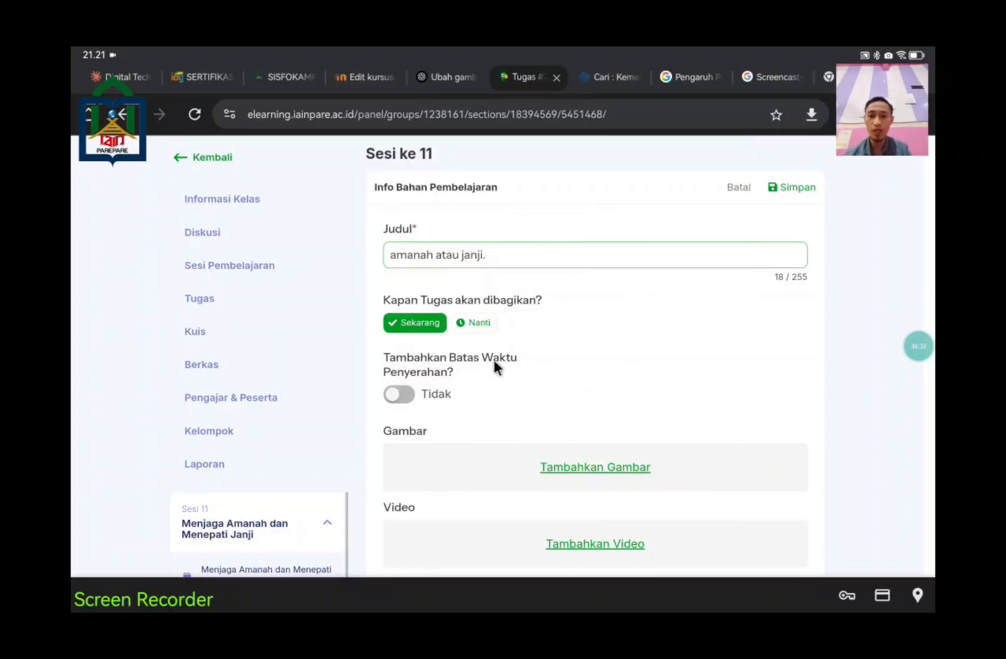
Step: Leave the submission deadline off and save the assignment
{"action": "left_click", "coordinate": [406, 396]}
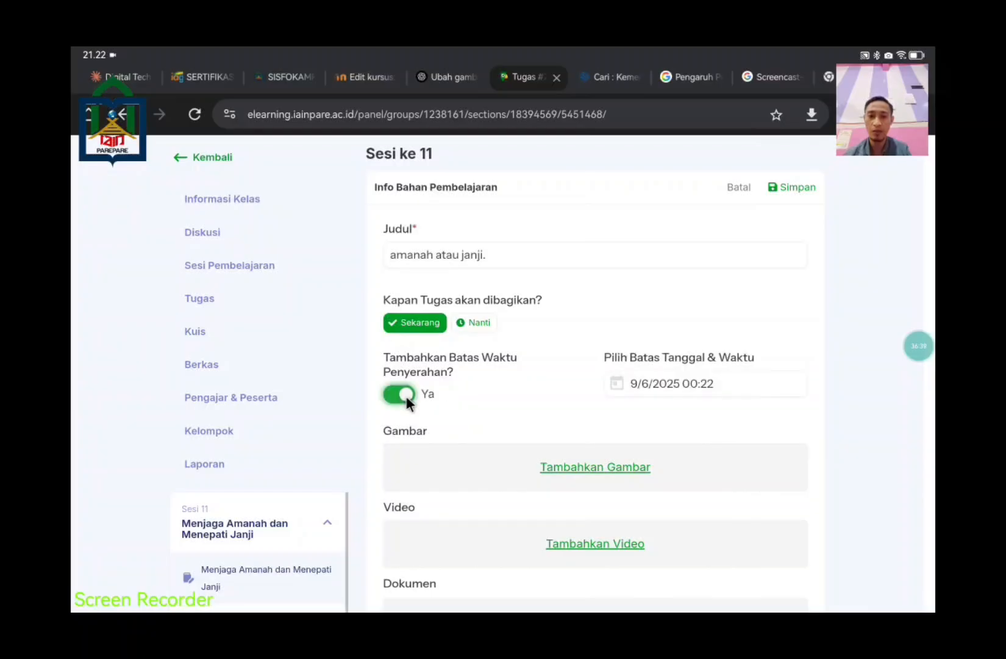
{"action": "left_click", "coordinate": [406, 395]}
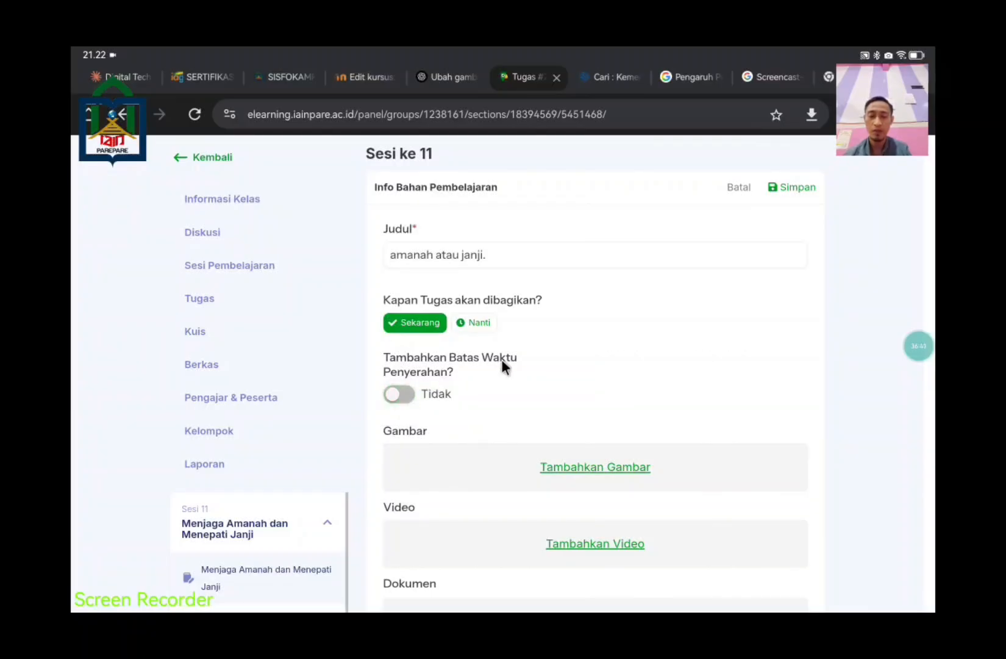
{"action": "scroll", "coordinate": [624, 365], "scroll_direction": "down", "scroll_amount": 2}
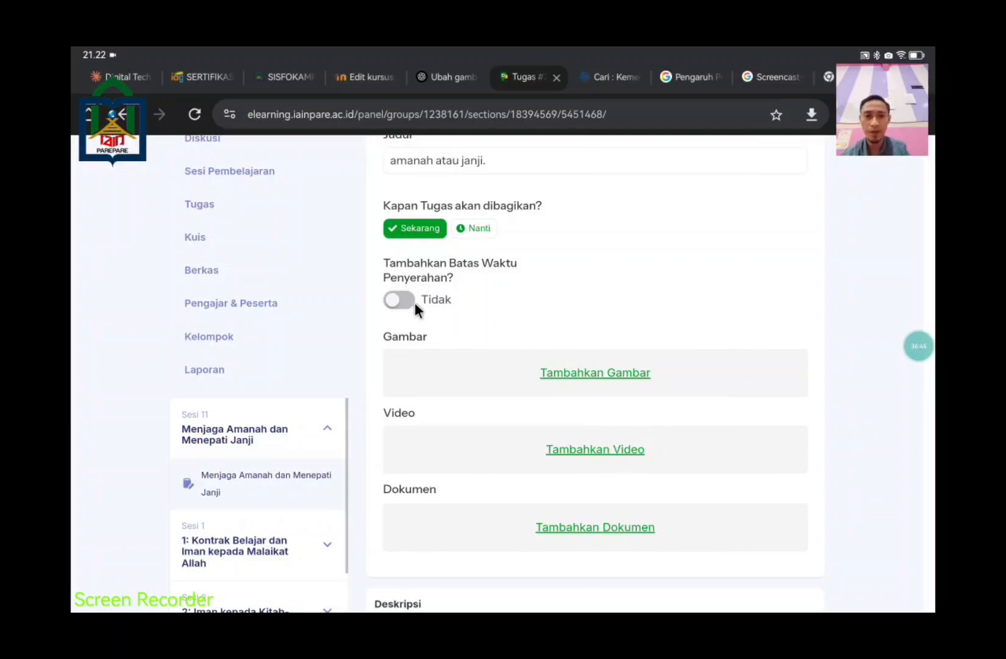
{"action": "scroll", "coordinate": [695, 330], "scroll_direction": "down", "scroll_amount": 3}
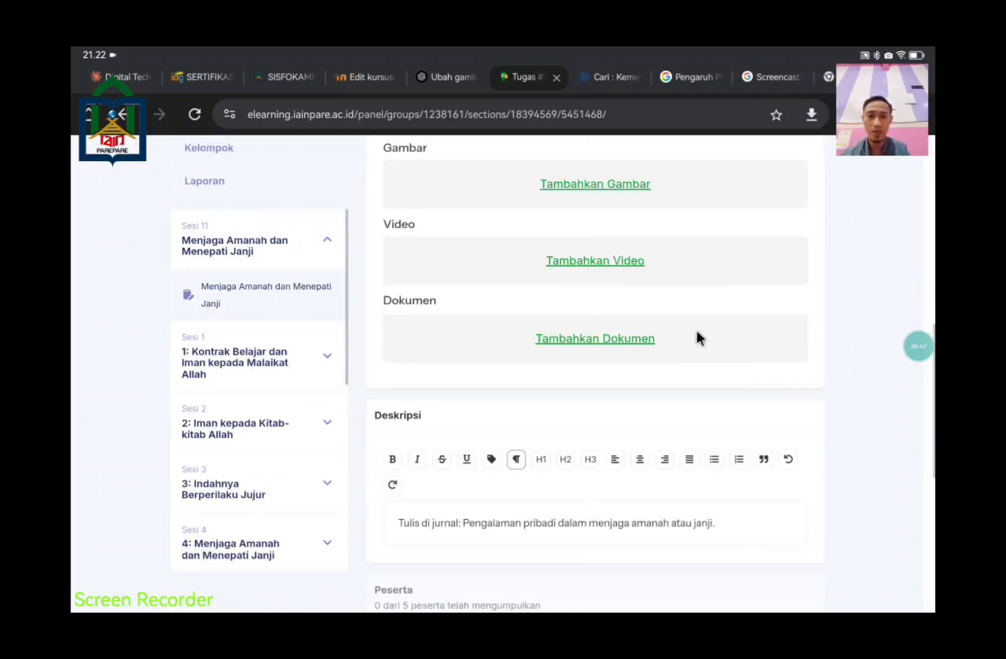
{"action": "scroll", "coordinate": [696, 338], "scroll_direction": "down", "scroll_amount": 3}
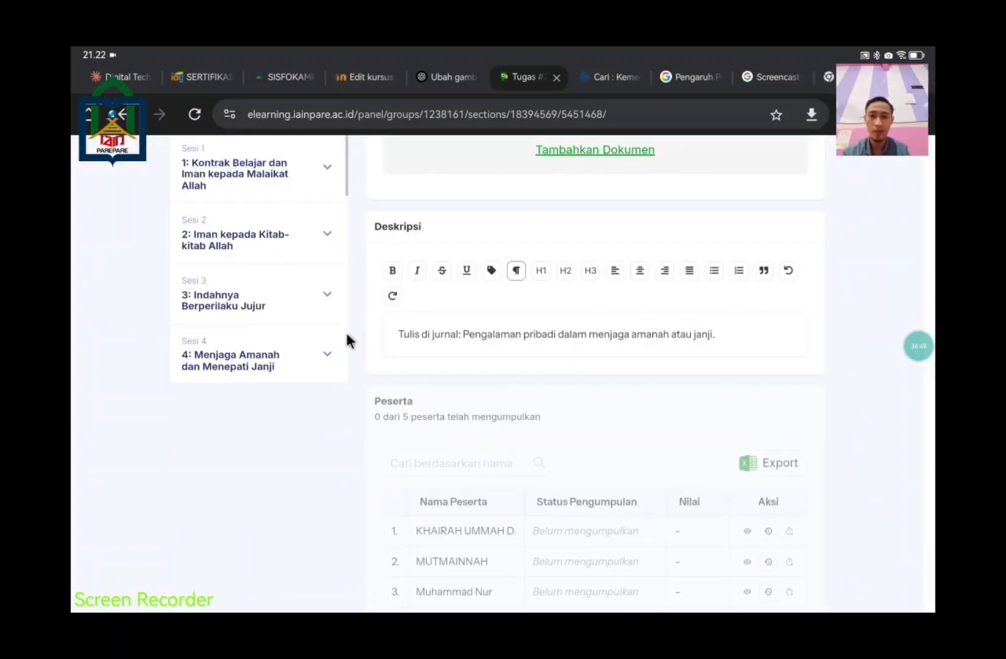
{"action": "scroll", "coordinate": [761, 436], "scroll_direction": "down", "scroll_amount": 4}
{"action": "scroll", "coordinate": [751, 438], "scroll_direction": "up", "scroll_amount": 7}
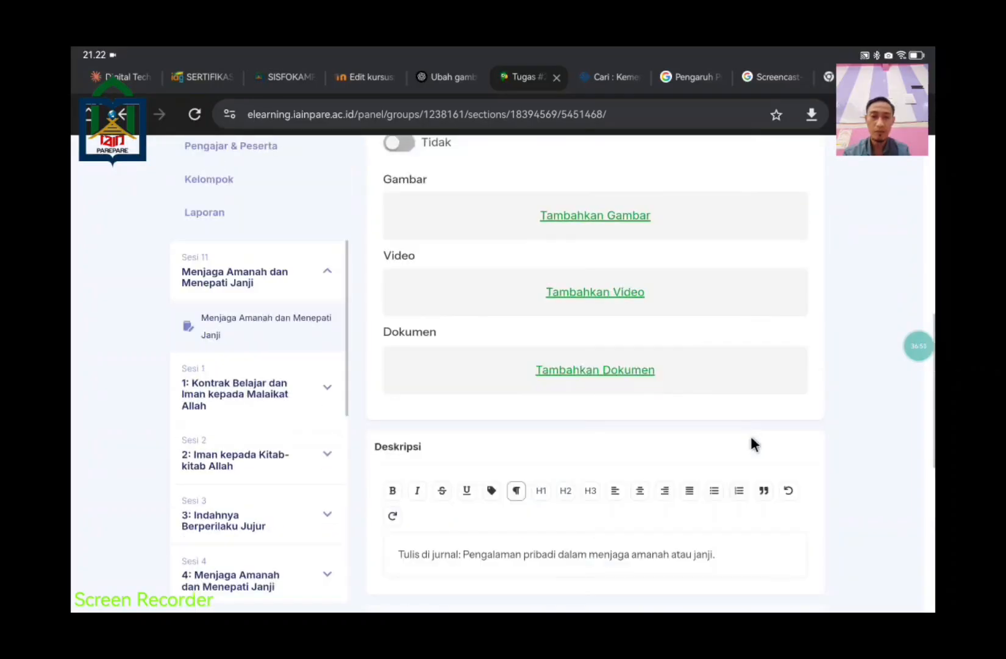
{"action": "scroll", "coordinate": [751, 435], "scroll_direction": "up", "scroll_amount": 5}
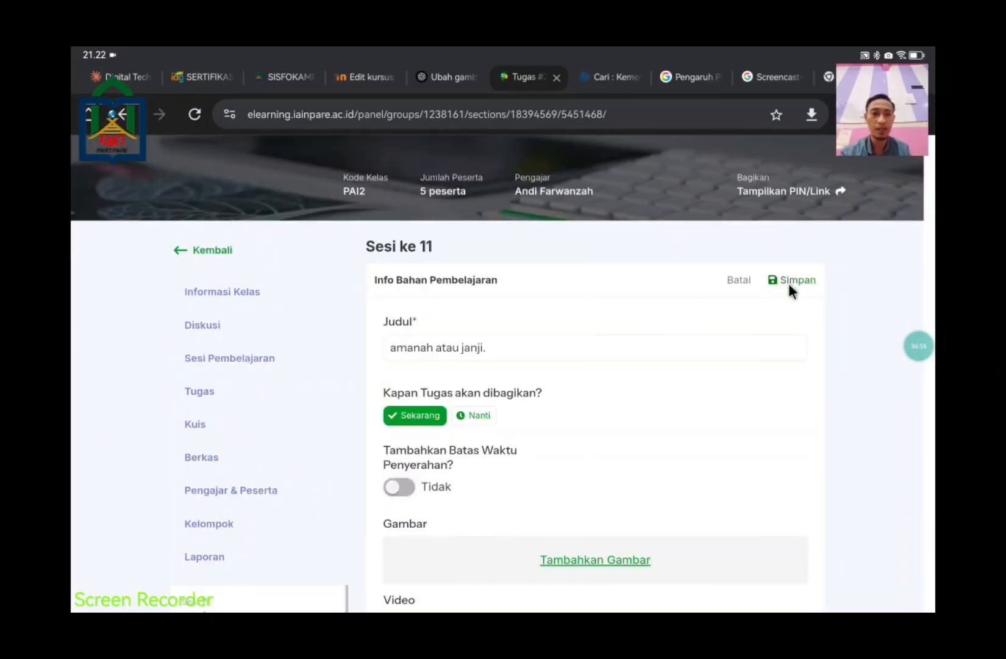
{"action": "left_click", "coordinate": [788, 282]}
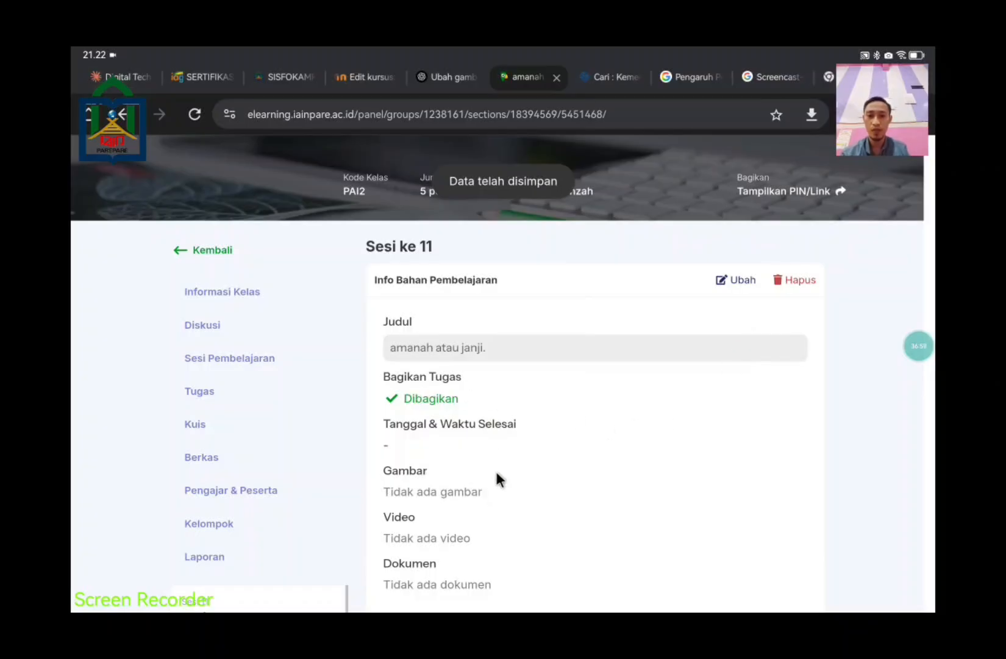
Step: Open the Menjaga Amanah dan Menepati Janji session and scroll to its Bahan Pembelajaran list
{"action": "scroll", "coordinate": [495, 470], "scroll_direction": "down", "scroll_amount": 2}
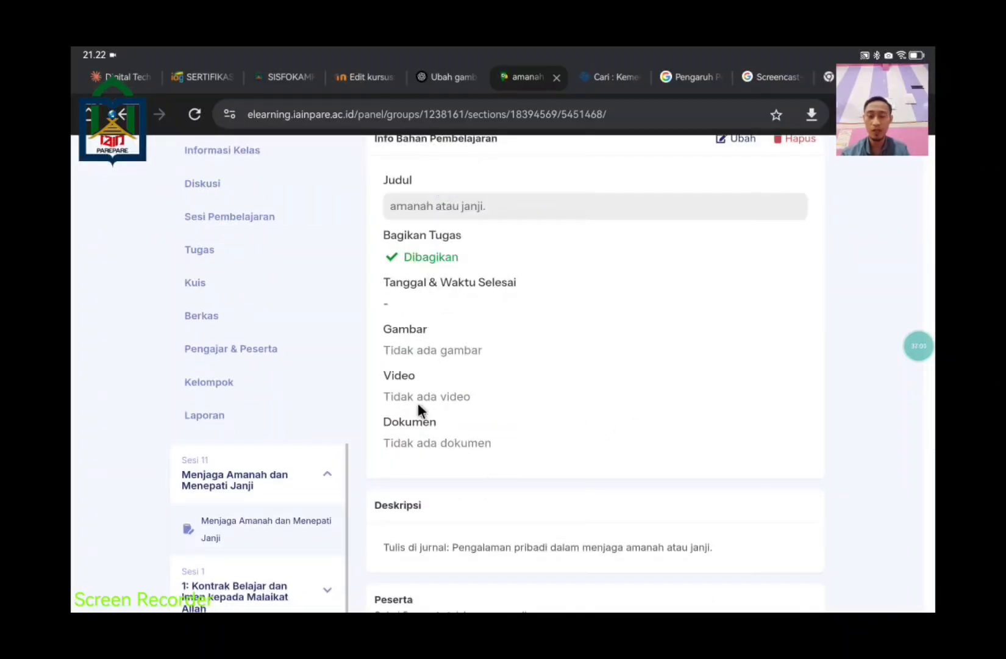
{"action": "scroll", "coordinate": [531, 494], "scroll_direction": "down", "scroll_amount": 6}
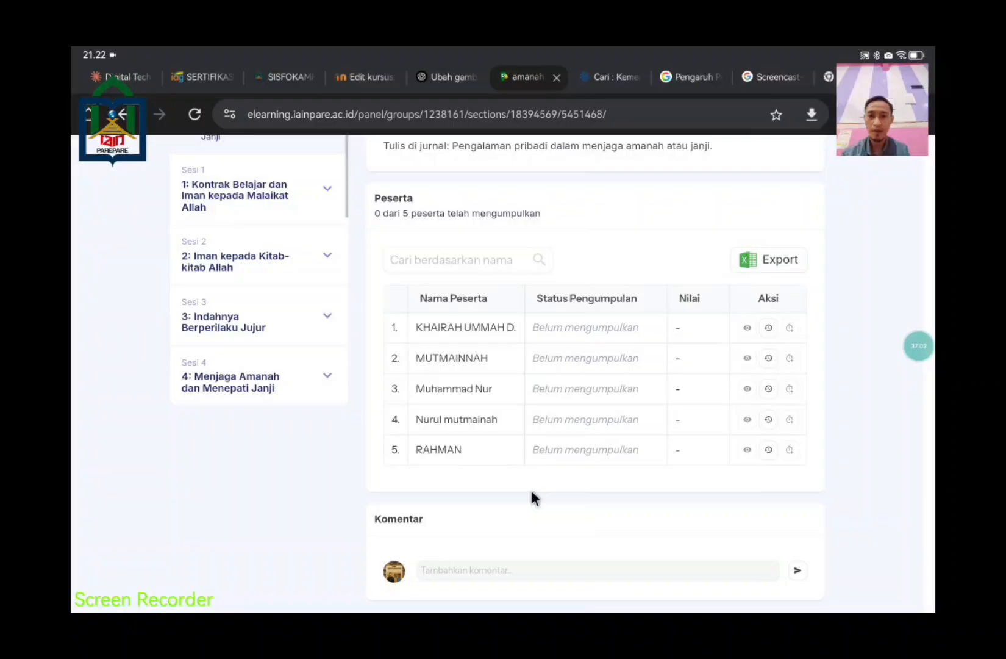
{"action": "scroll", "coordinate": [531, 490], "scroll_direction": "up", "scroll_amount": 7}
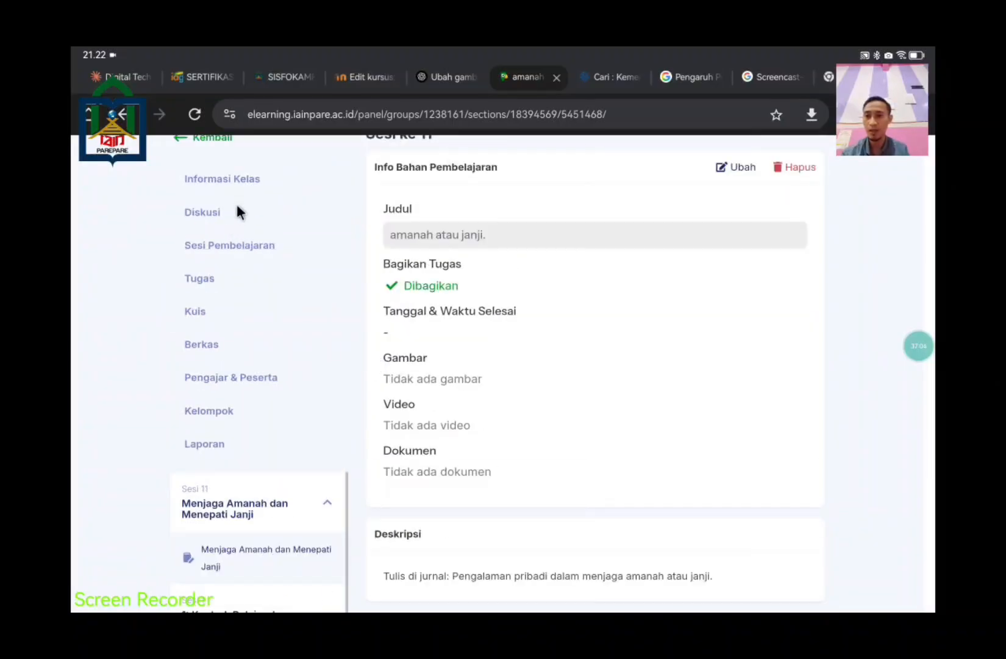
{"action": "scroll", "coordinate": [537, 305], "scroll_direction": "down", "scroll_amount": 2}
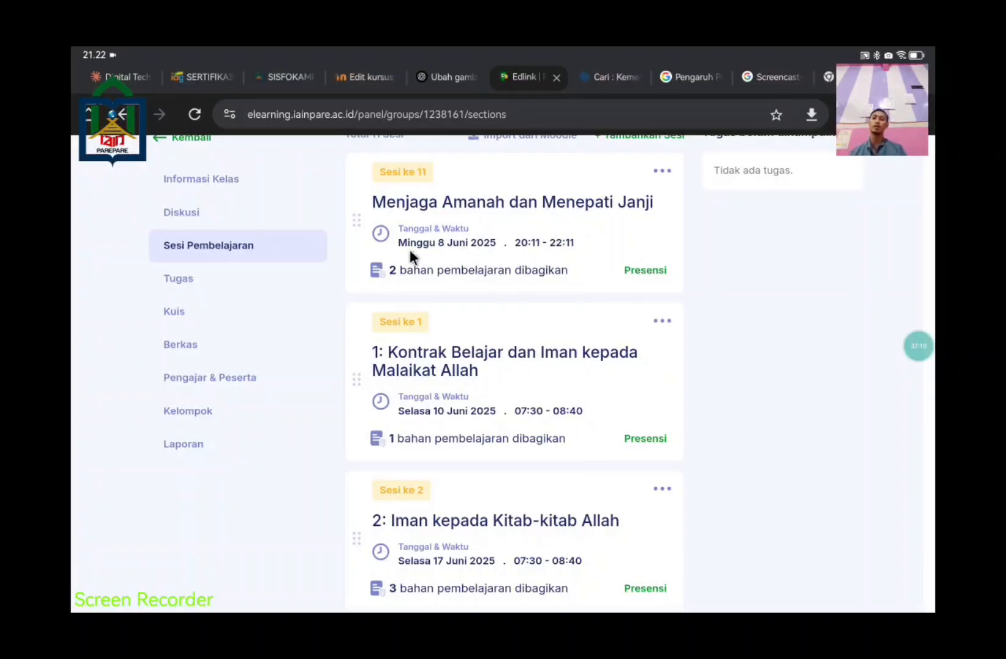
{"action": "left_click", "coordinate": [494, 202]}
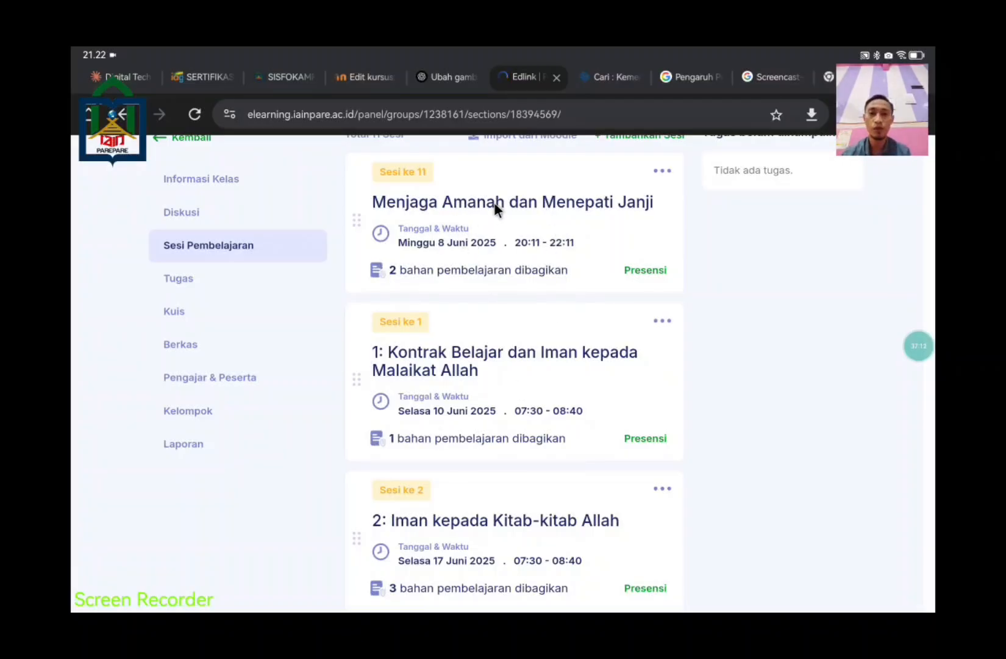
{"action": "scroll", "coordinate": [778, 370], "scroll_direction": "down", "scroll_amount": 3}
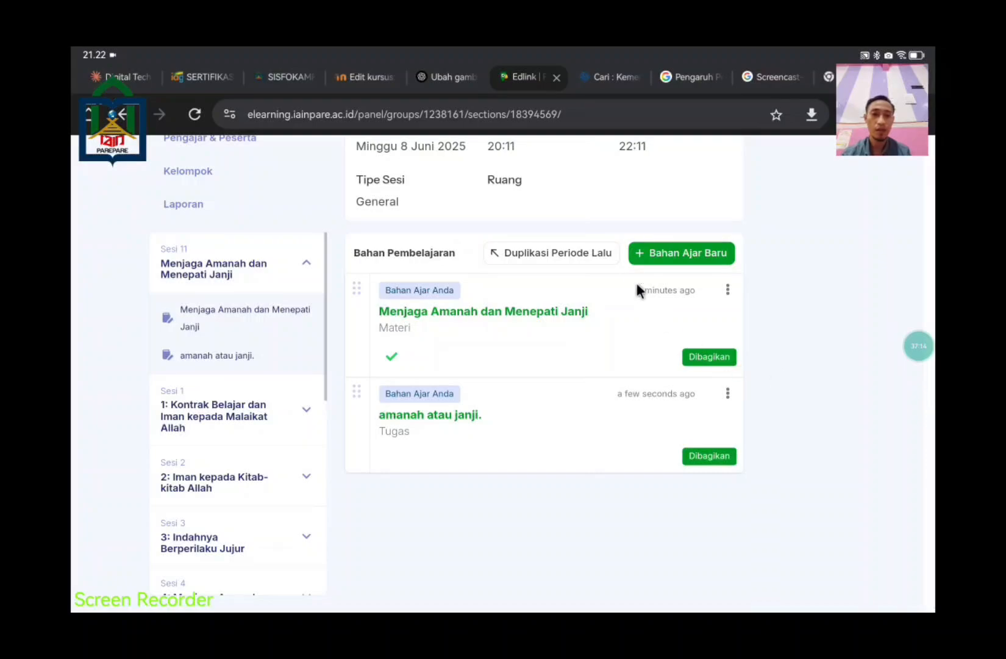
Step: Create a new Quiz in Sesi 11 and delete its default 'Quiz #3' title
{"action": "left_click", "coordinate": [667, 253]}
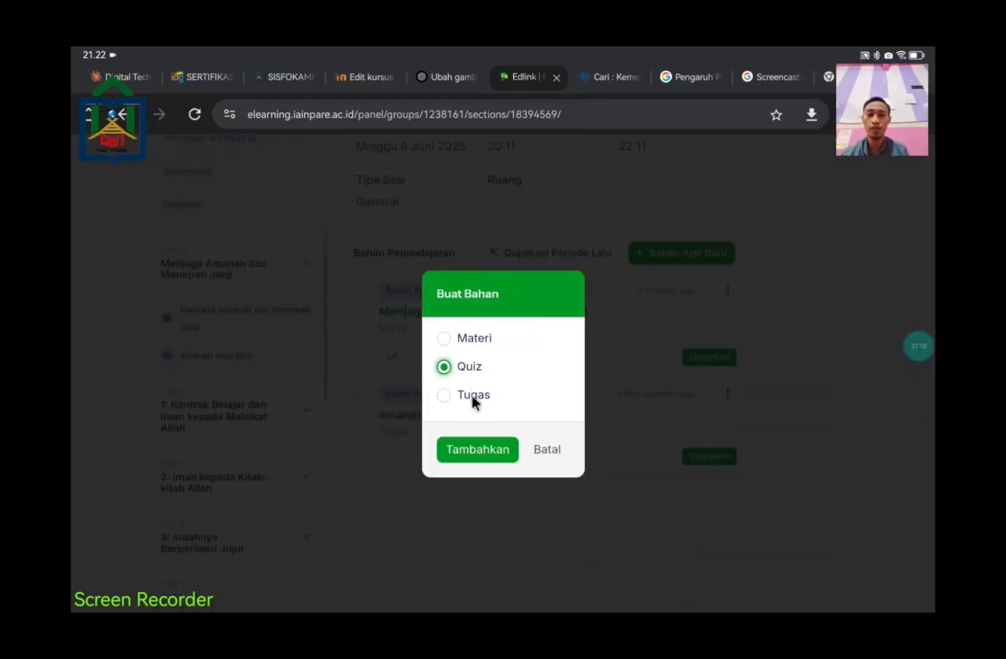
{"action": "left_click", "coordinate": [464, 451]}
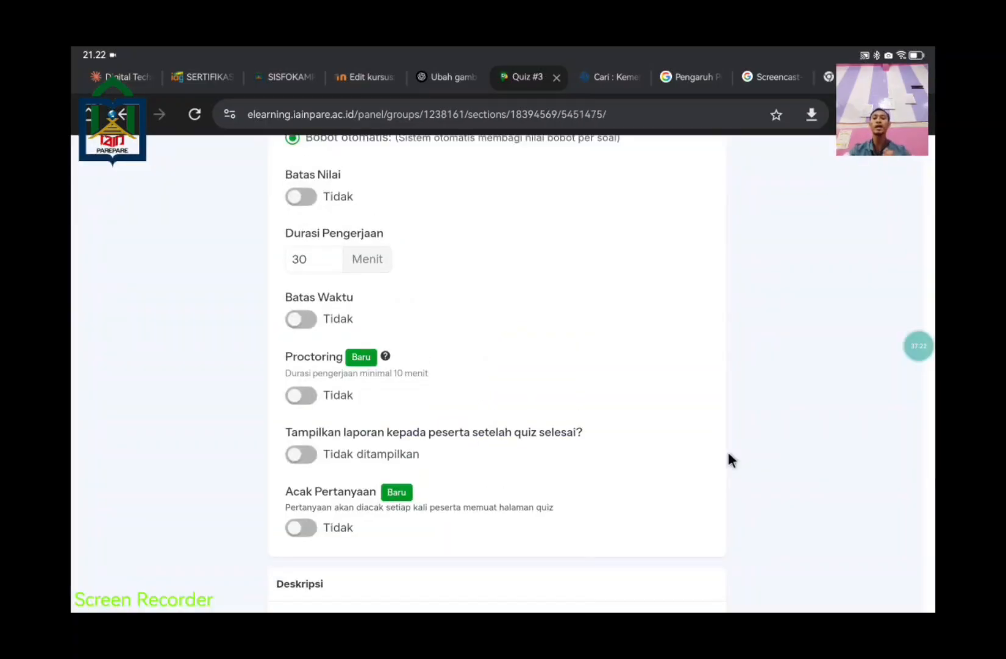
{"action": "scroll", "coordinate": [728, 459], "scroll_direction": "up", "scroll_amount": 6}
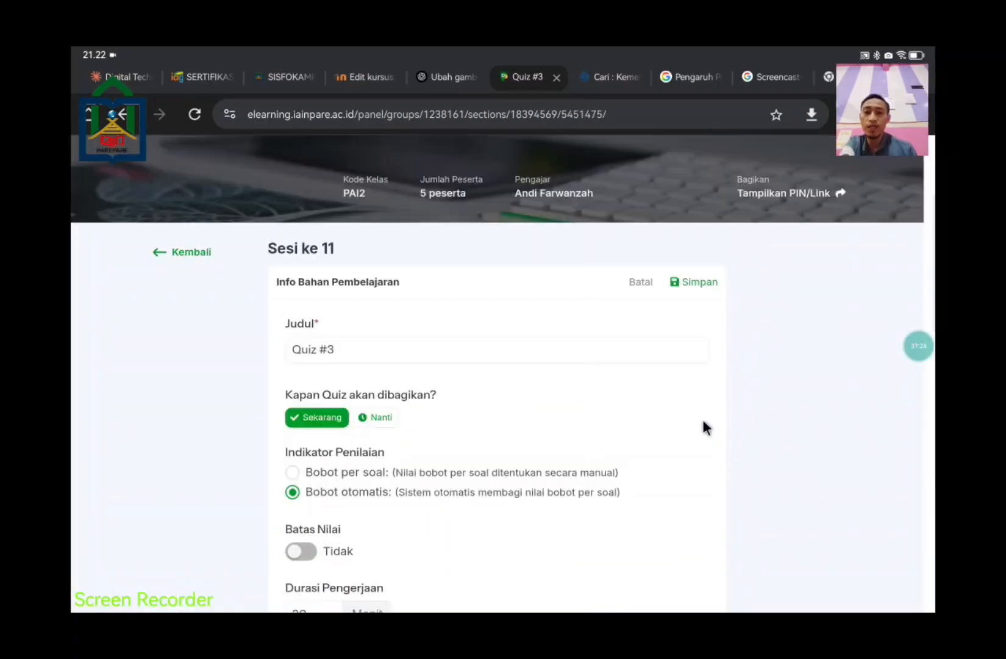
{"action": "left_click", "coordinate": [435, 345]}
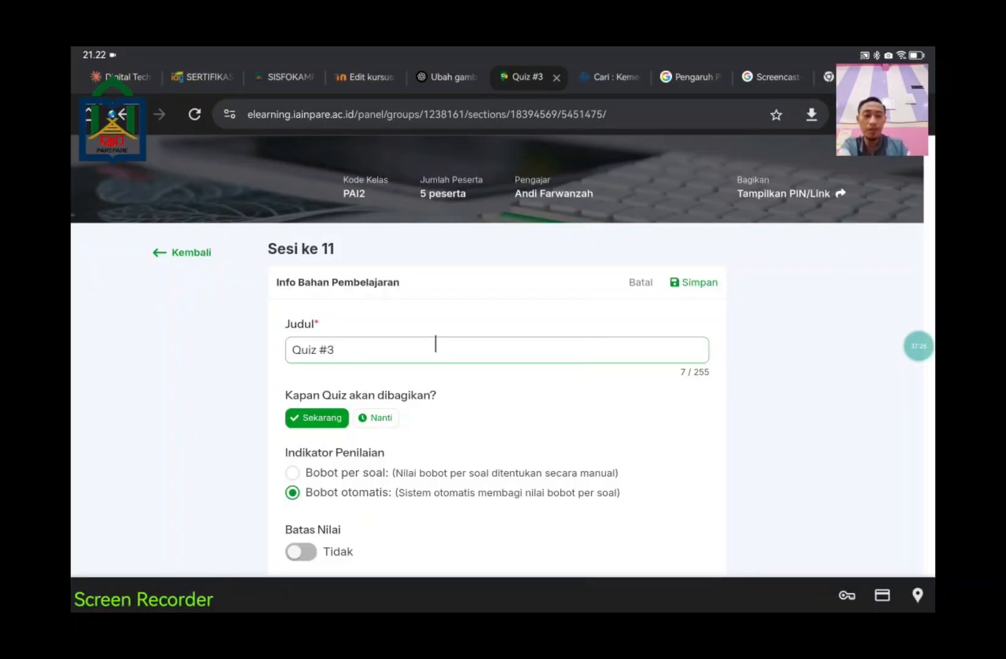
{"action": "key", "text": "BackSpace"}
{"action": "key", "text": "BackSpace"}
{"action": "key", "text": "BackSpace"}
{"action": "key", "text": "BackSpace"}
{"action": "key", "text": "BackSpace"}
{"action": "key", "text": "BackSpace"}
{"action": "key", "text": "BackSpace"}
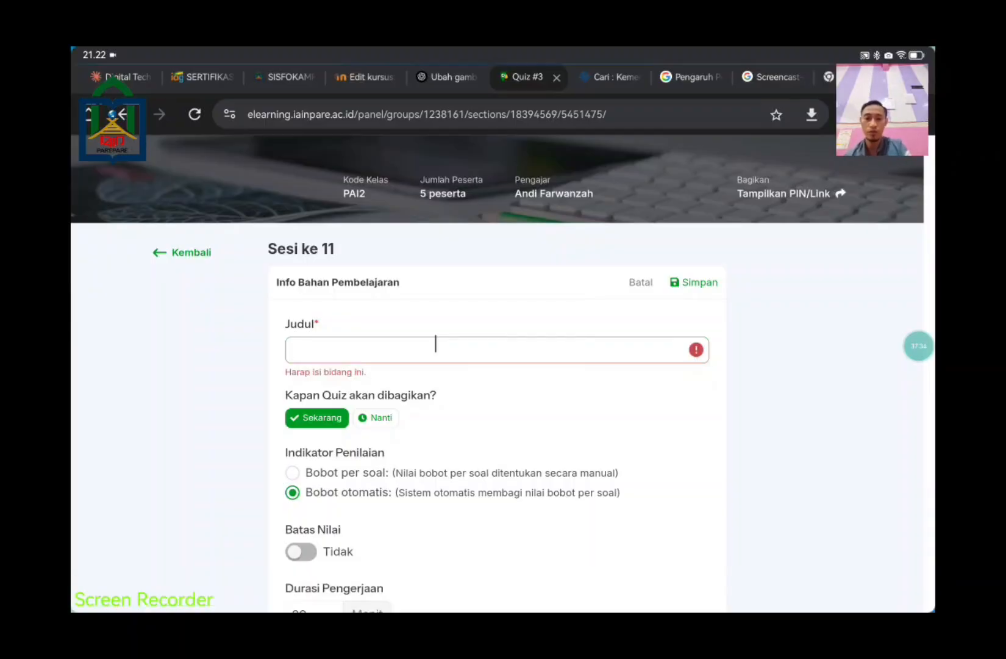
Step: Copy the heading 'Menjaga Amanah dan Menepati Janji' from the lesson document in WPS Office
{"action": "left_click_drag", "start_coordinate": [503, 610], "coordinate": [503, 427]}
{"action": "left_click", "coordinate": [699, 576]}
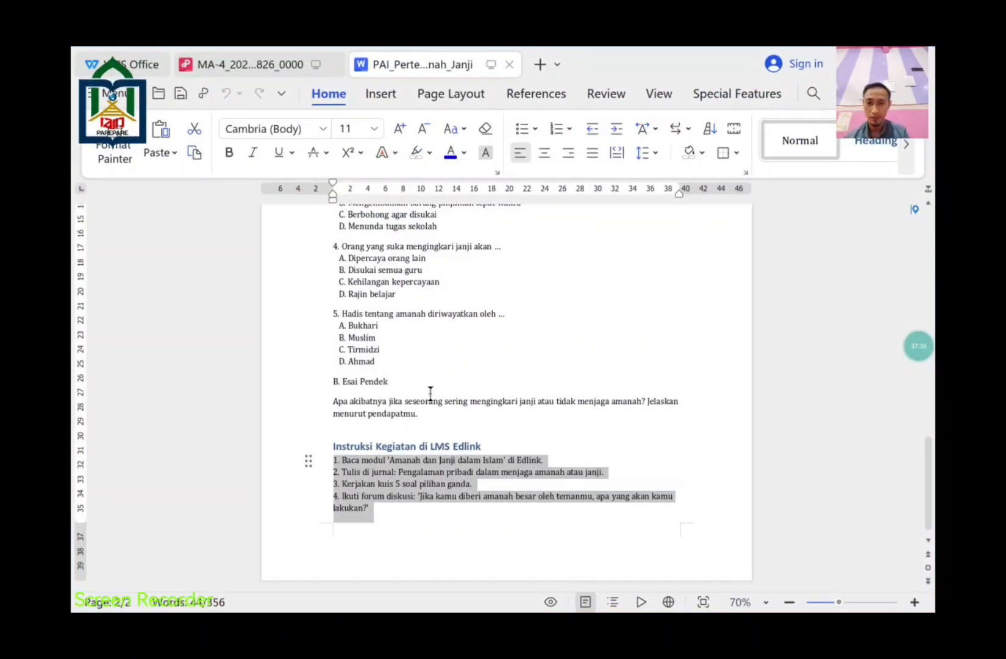
{"action": "scroll", "coordinate": [431, 394], "scroll_direction": "up", "scroll_amount": 15}
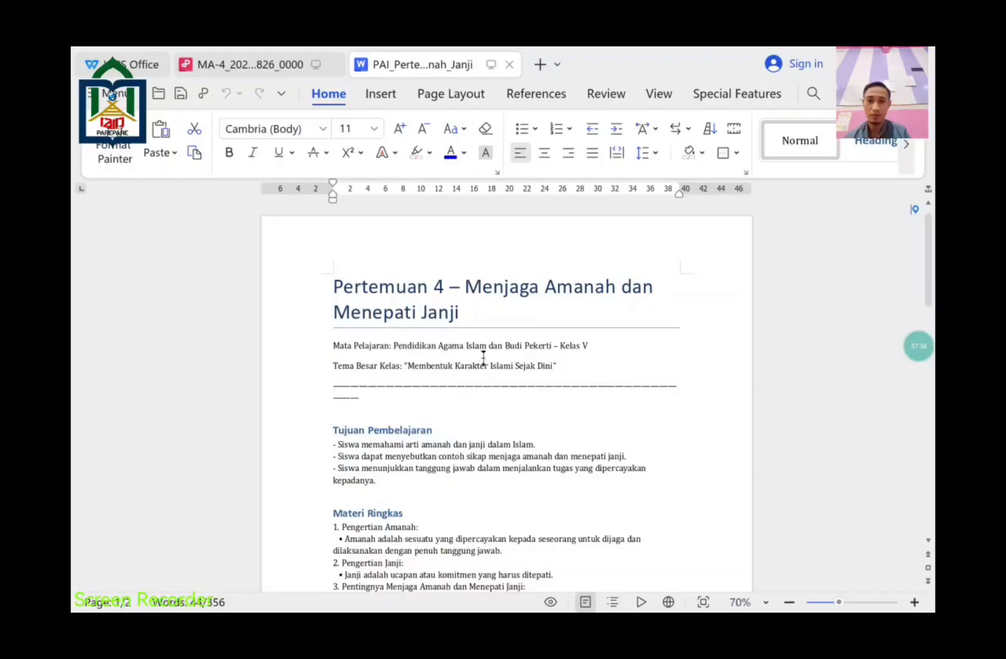
{"action": "left_click_drag", "start_coordinate": [487, 315], "coordinate": [469, 276]}
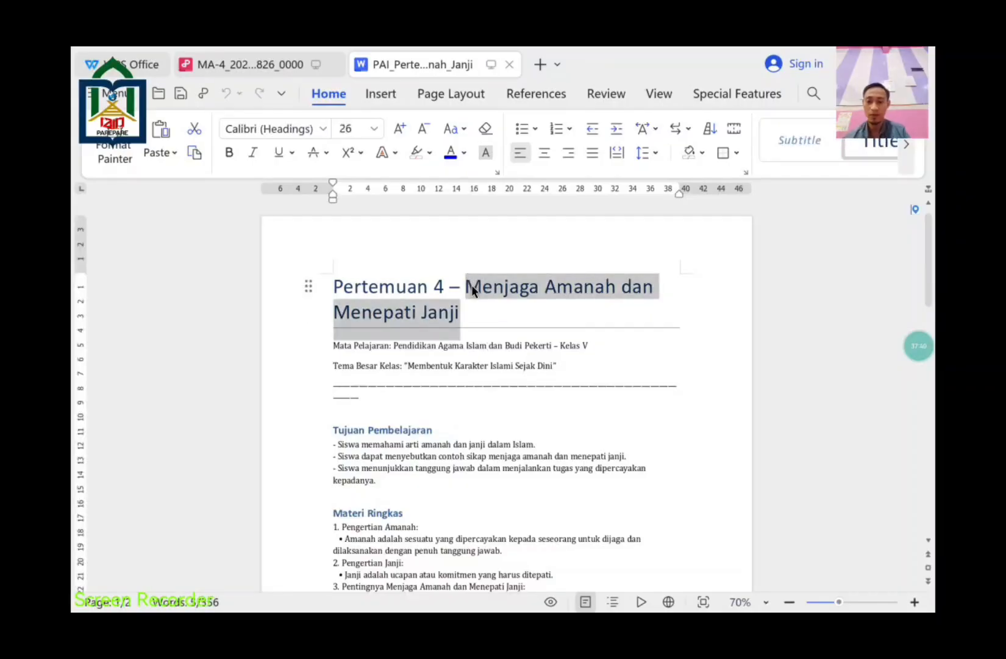
{"action": "key", "text": "super+h"}
Step: Paste 'Menjaga Amanah dan Menepati Janji' into the quiz's Judul field
{"action": "left_click", "coordinate": [696, 571]}
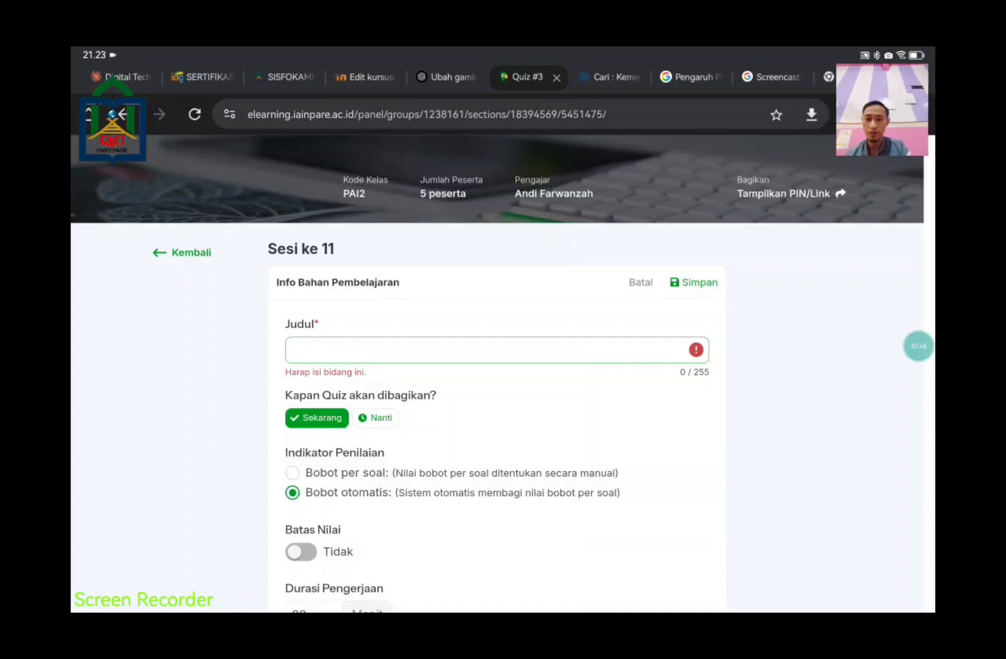
{"action": "left_click", "coordinate": [366, 349]}
{"action": "type", "text": "Menjaga Amanah dan Menepati Janji"}
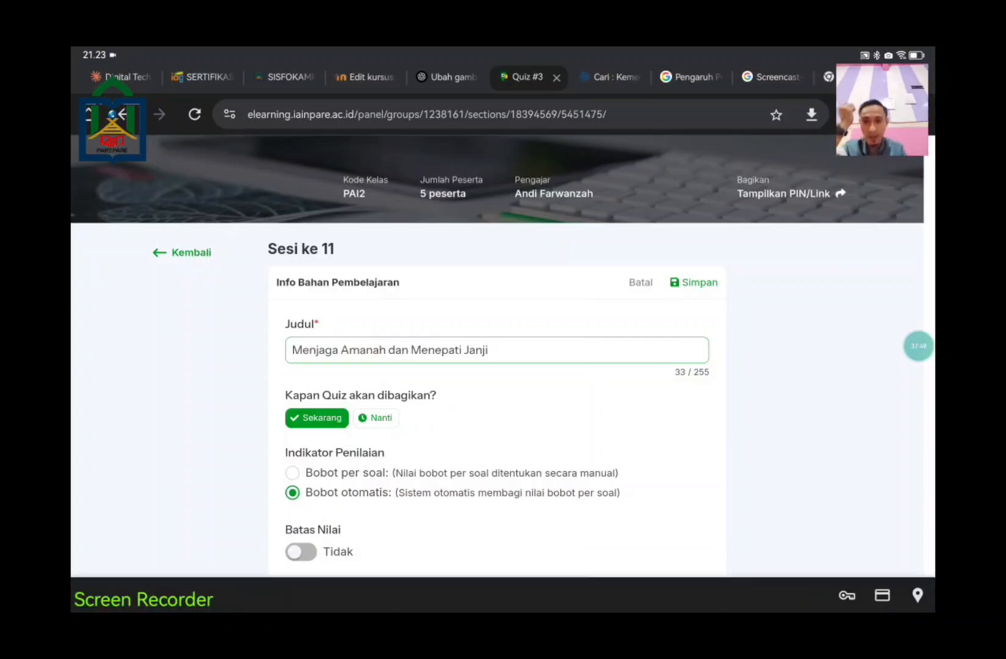
{"action": "scroll", "coordinate": [481, 336], "scroll_direction": "down", "scroll_amount": 3}
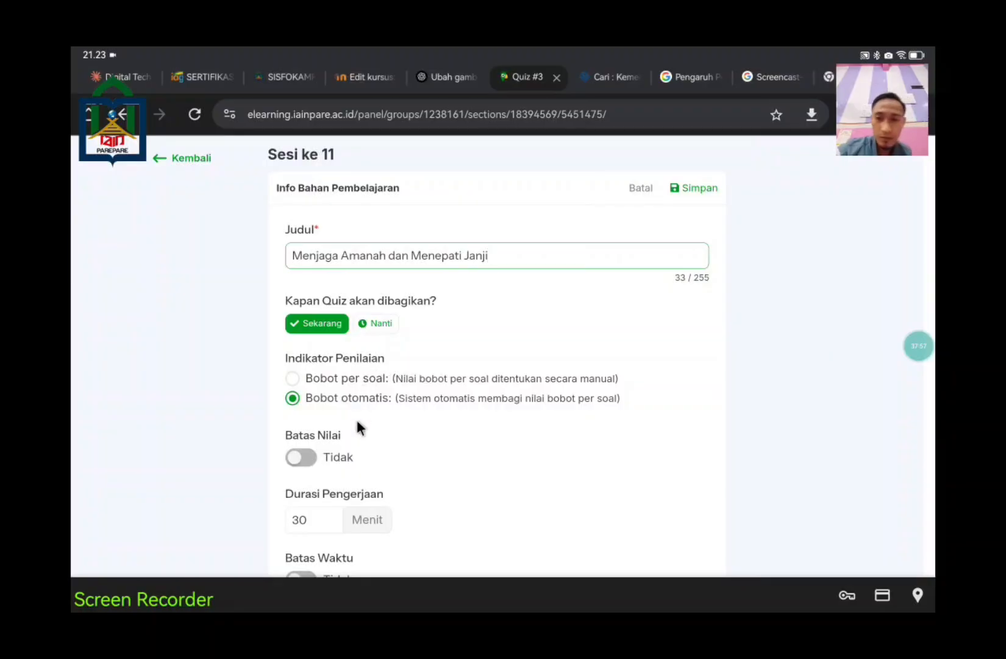
{"action": "scroll", "coordinate": [358, 414], "scroll_direction": "down", "scroll_amount": 1}
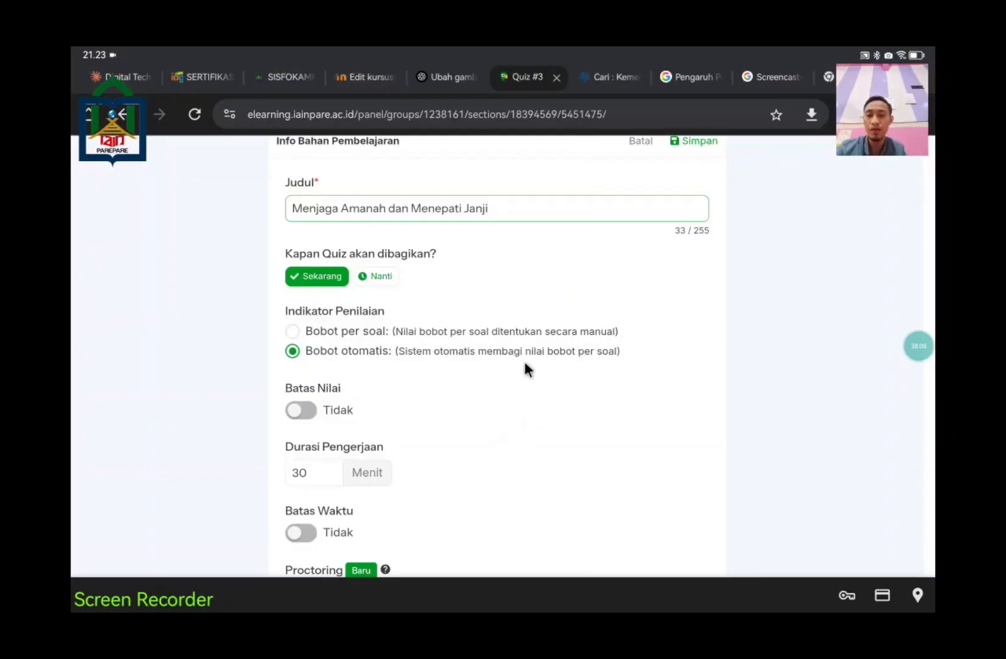
{"action": "left_click", "coordinate": [290, 333]}
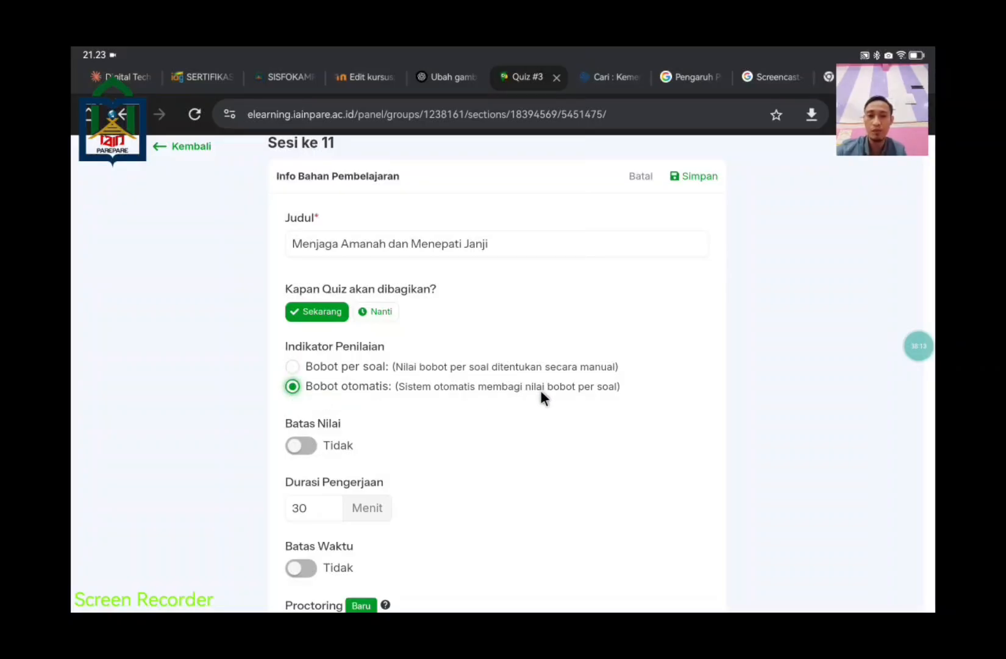
{"action": "scroll", "coordinate": [641, 406], "scroll_direction": "down", "scroll_amount": 3}
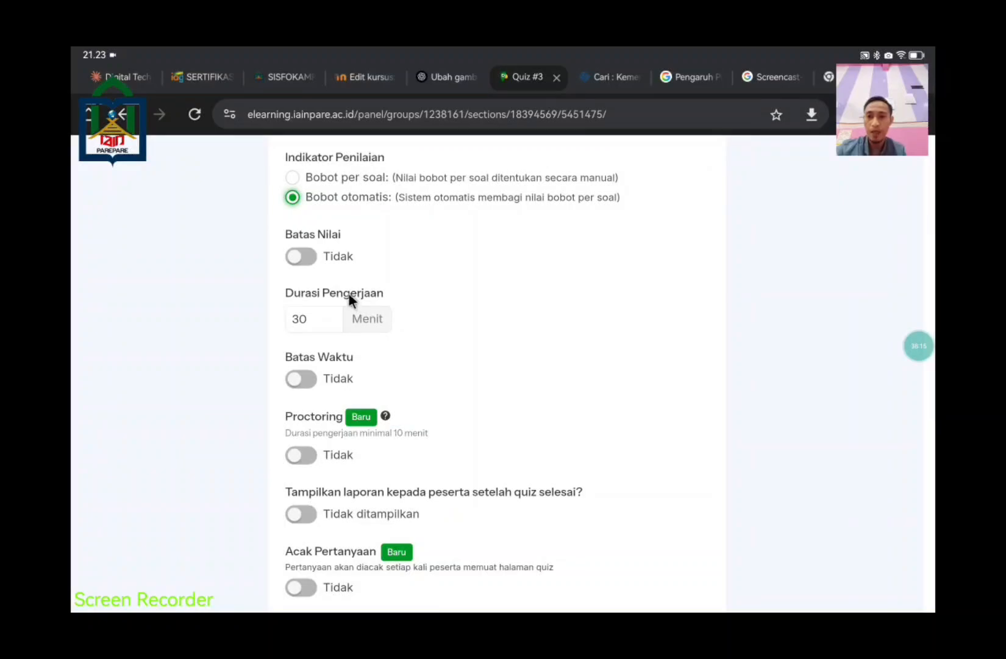
Step: Turn on Batas Nilai with a minimum passing score of 75
{"action": "left_click", "coordinate": [299, 258]}
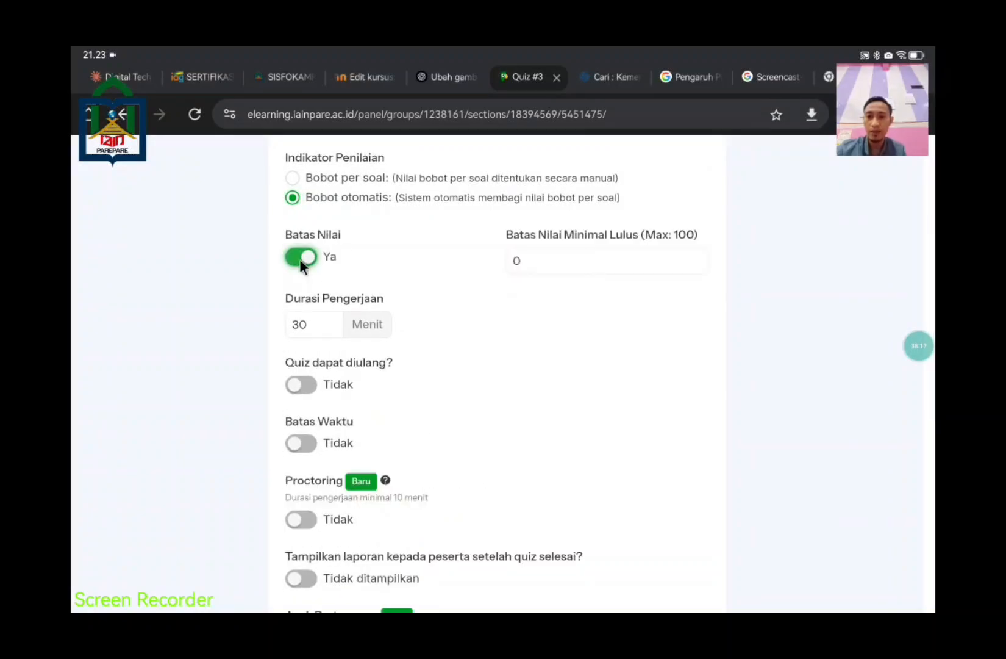
{"action": "left_click", "coordinate": [575, 261]}
{"action": "key", "text": "BackSpace"}
{"action": "type", "text": "1"}
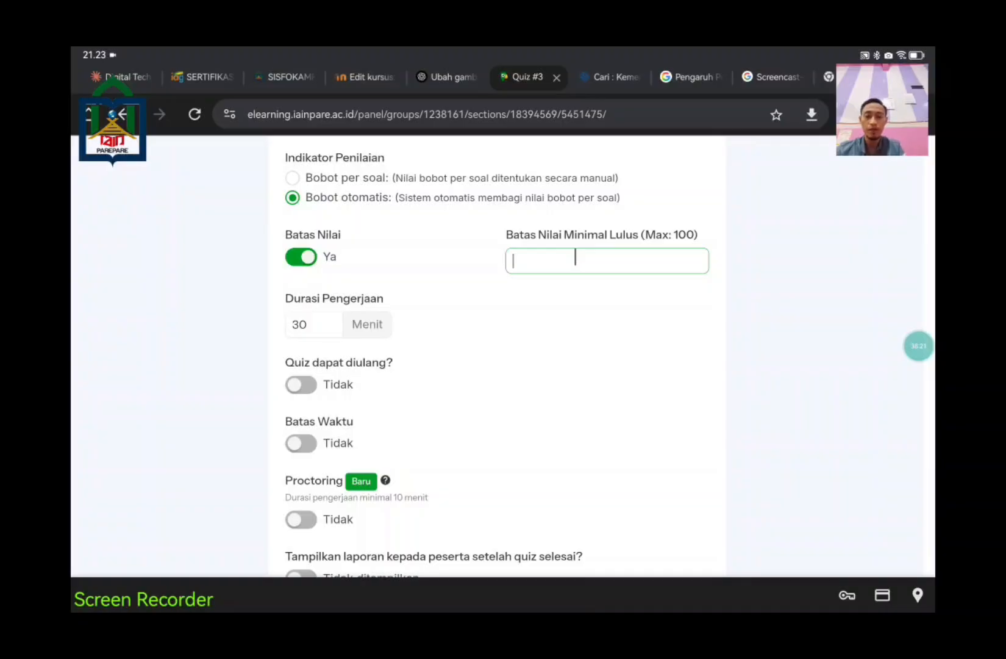
{"action": "type", "text": "75"}
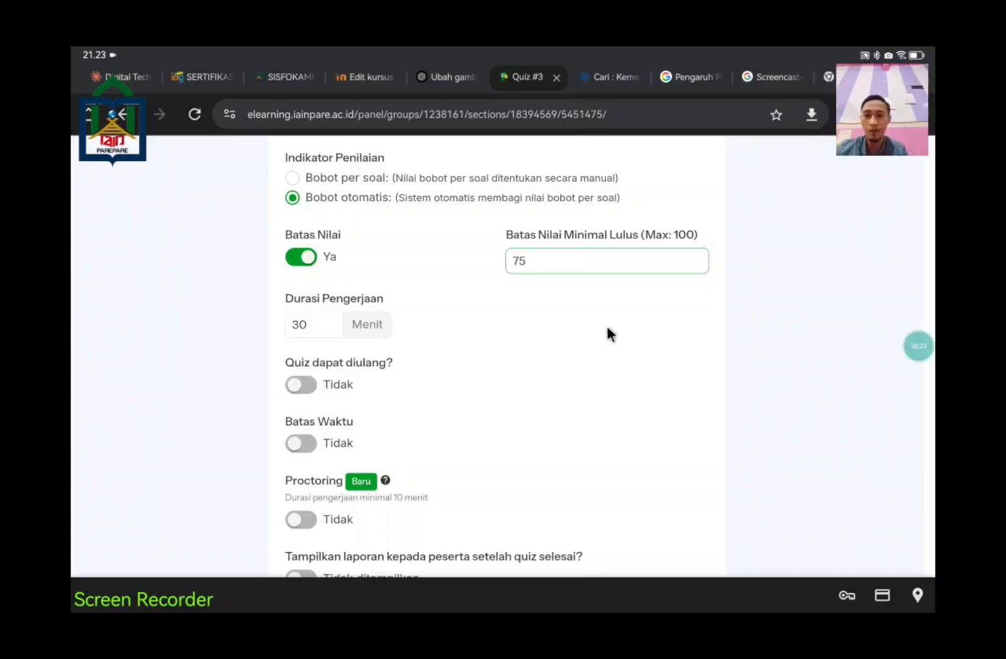
Step: Change Durasi Pengerjaan from 30 to 60 minutes, leaving retakes off
{"action": "left_click", "coordinate": [314, 325]}
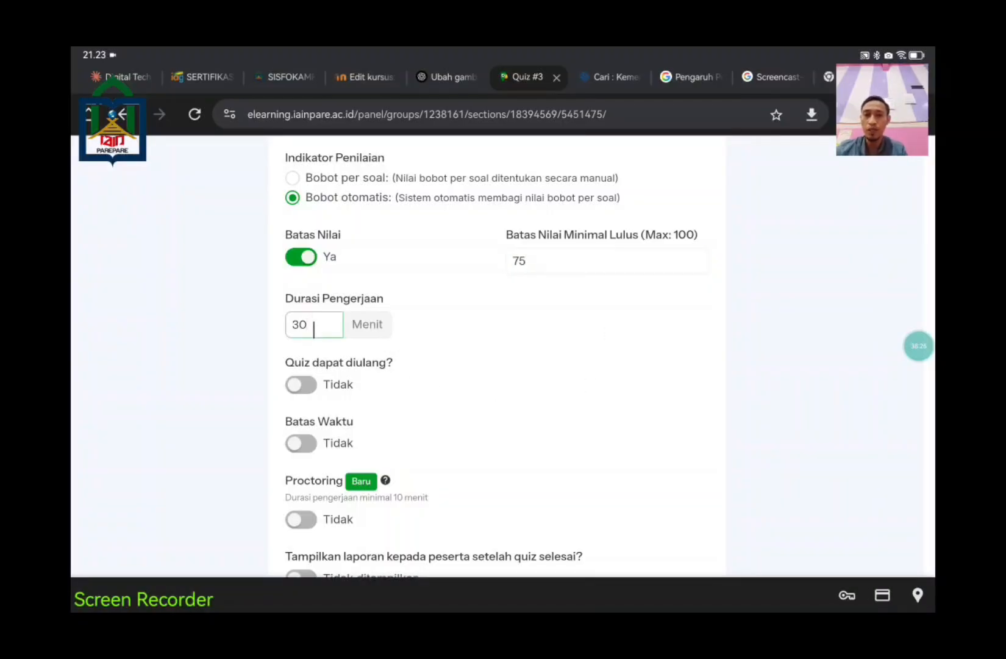
{"action": "key", "text": "BackSpace"}
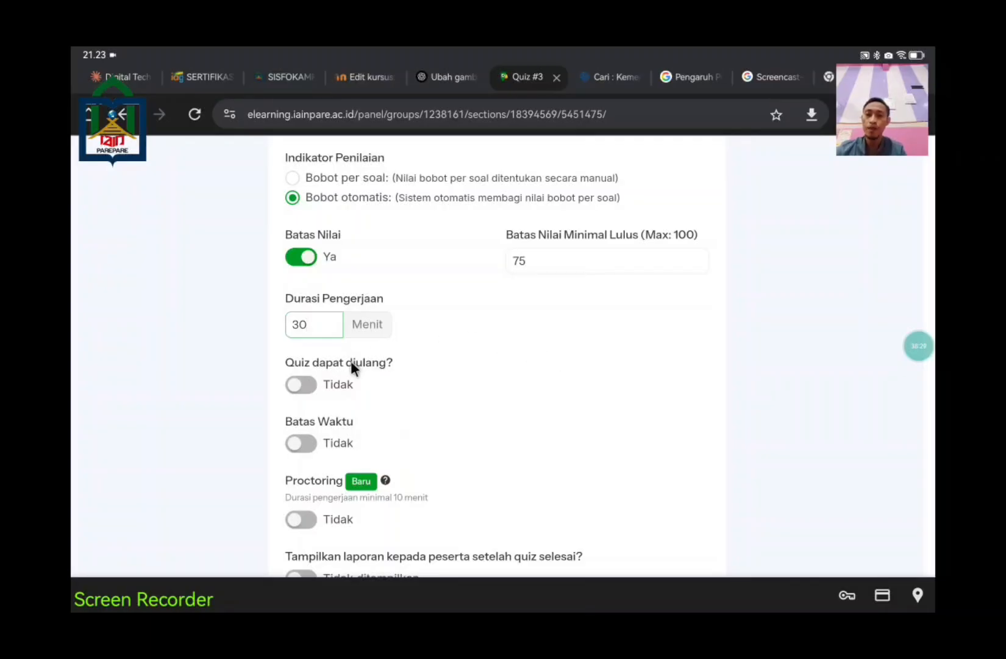
{"action": "key", "text": "BackSpace"}
{"action": "key", "text": "BackSpace"}
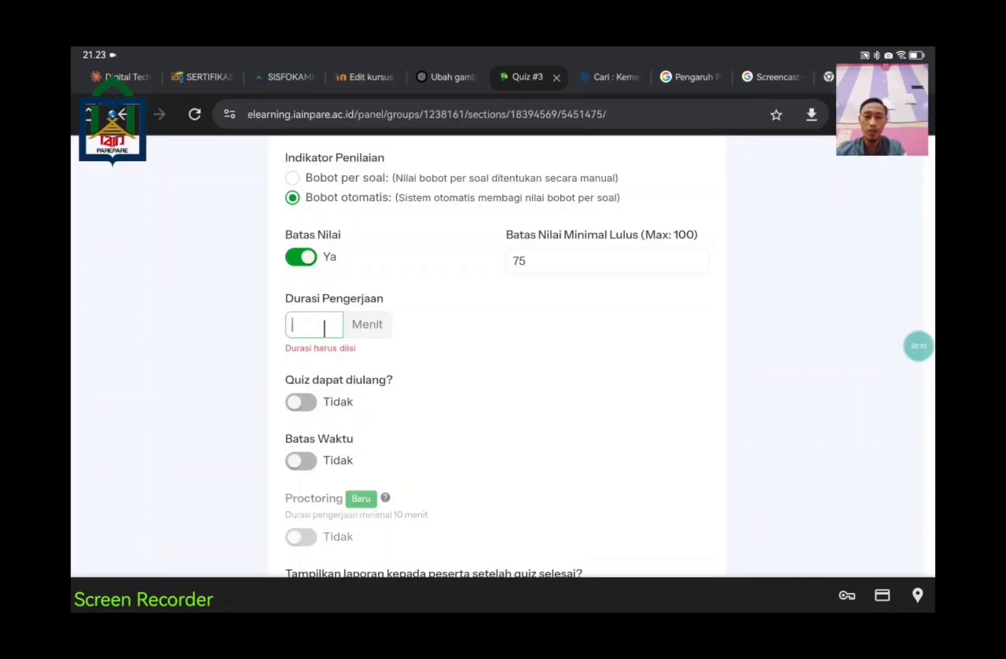
{"action": "type", "text": "60"}
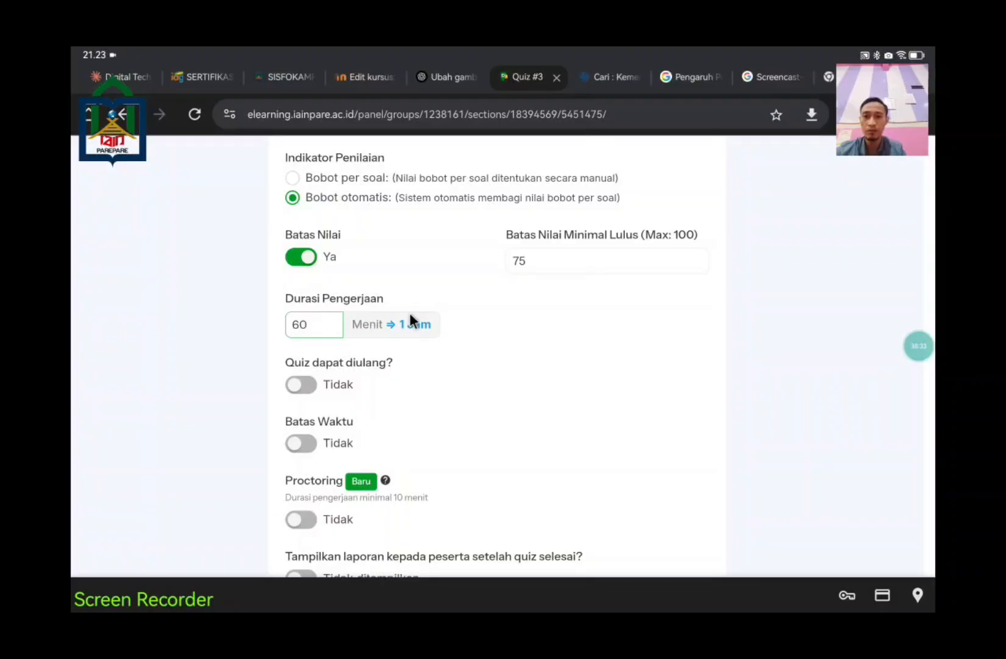
{"action": "scroll", "coordinate": [556, 388], "scroll_direction": "down", "scroll_amount": 2}
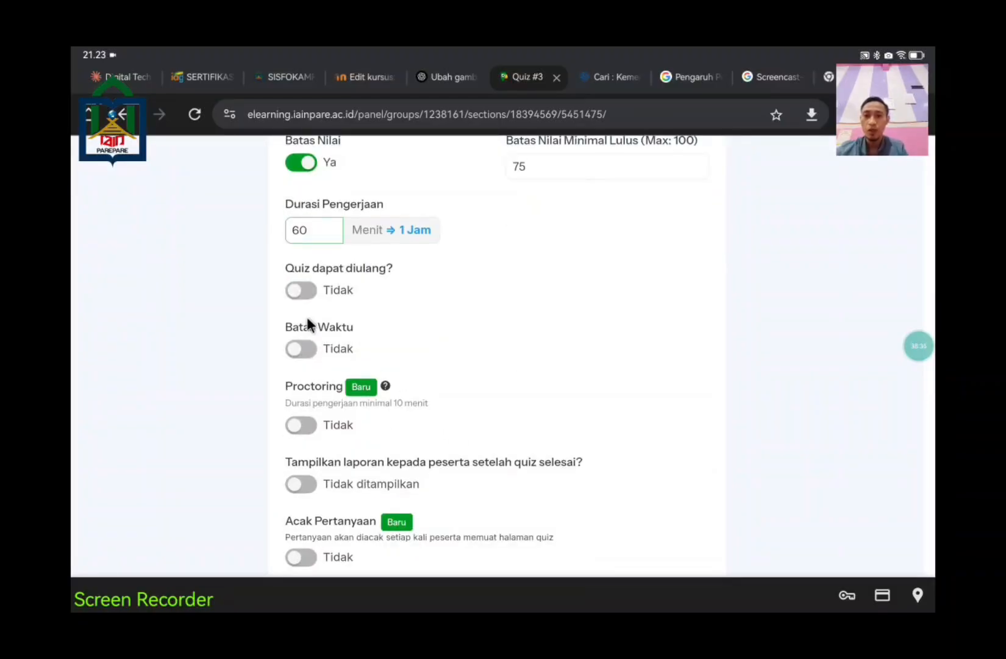
{"action": "left_click", "coordinate": [300, 297]}
{"action": "scroll", "coordinate": [300, 295], "scroll_direction": "up", "scroll_amount": 1}
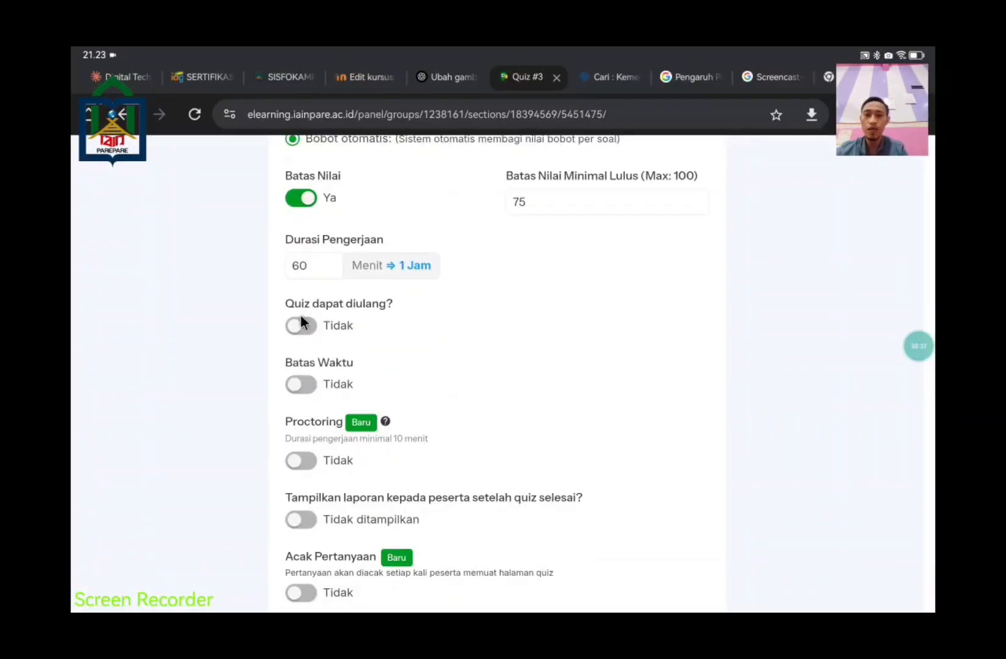
{"action": "left_click", "coordinate": [301, 324]}
{"action": "left_click", "coordinate": [299, 324]}
{"action": "scroll", "coordinate": [640, 378], "scroll_direction": "down", "scroll_amount": 1}
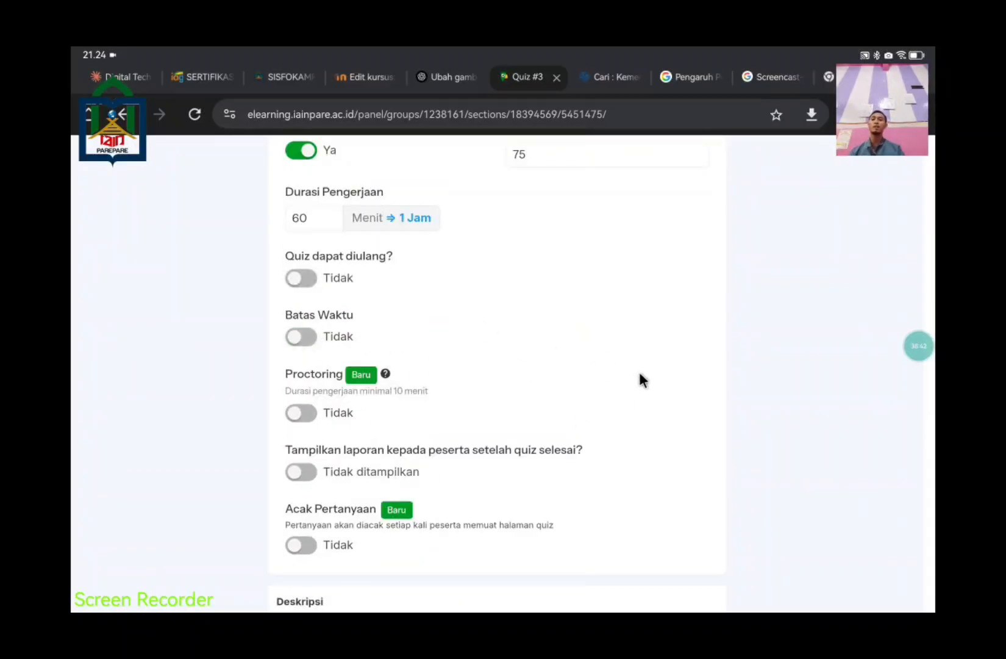
Step: Switch on Batas Waktu and set the quiz deadline to 15 June 2025 at 00:00
{"action": "left_click", "coordinate": [298, 339]}
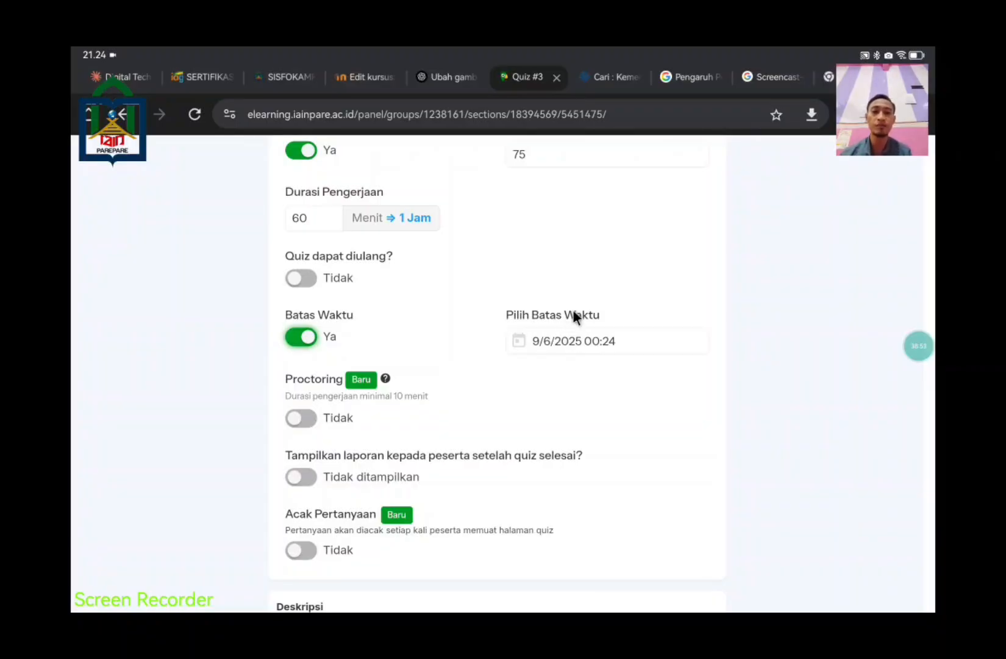
{"action": "left_click", "coordinate": [602, 339]}
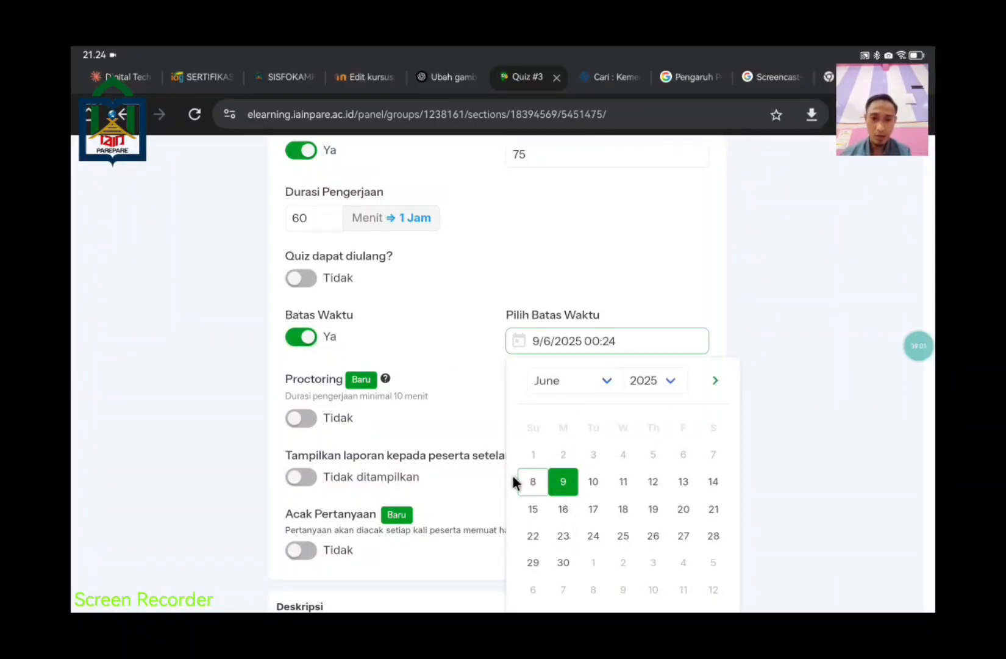
{"action": "left_click", "coordinate": [531, 509]}
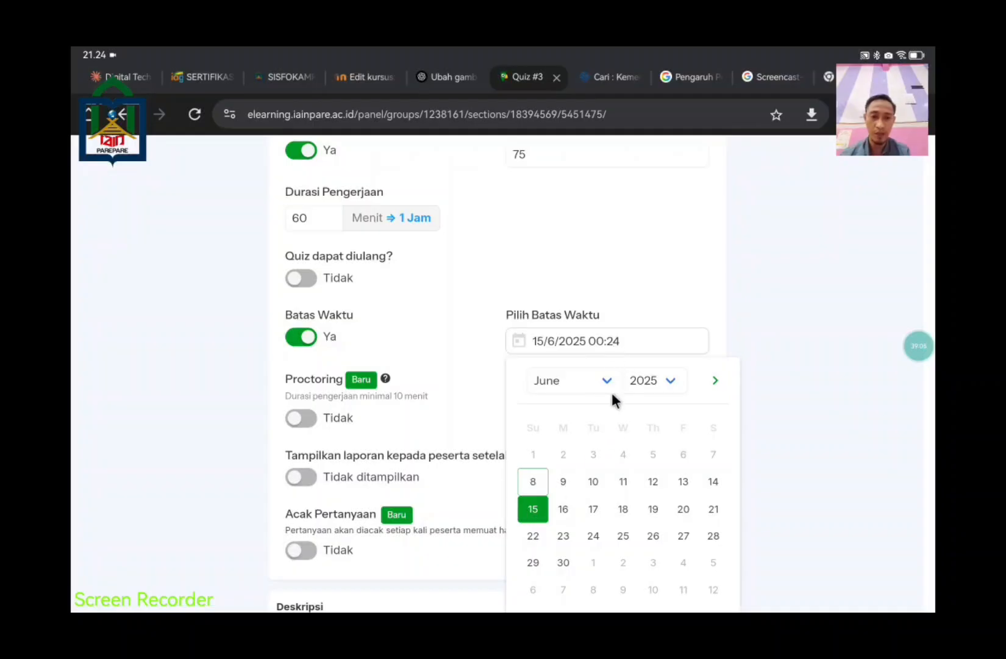
{"action": "scroll", "coordinate": [612, 392], "scroll_direction": "down", "scroll_amount": 10}
{"action": "scroll", "coordinate": [613, 397], "scroll_direction": "up", "scroll_amount": 3}
{"action": "scroll", "coordinate": [634, 335], "scroll_direction": "up", "scroll_amount": 2}
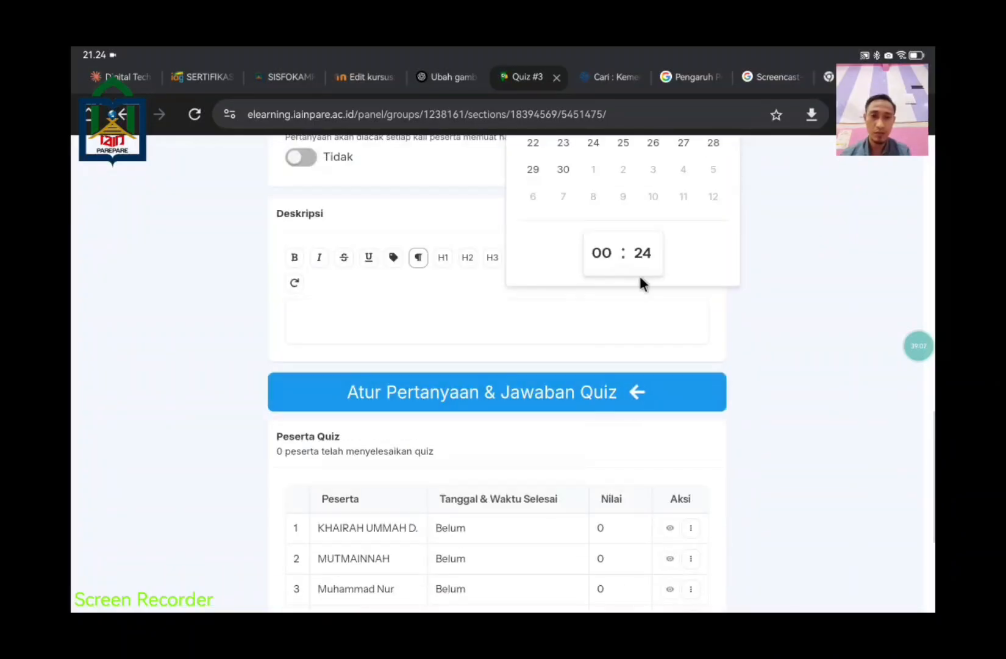
{"action": "left_click", "coordinate": [641, 257]}
{"action": "scroll", "coordinate": [633, 334], "scroll_direction": "up", "scroll_amount": 5}
{"action": "scroll", "coordinate": [637, 335], "scroll_direction": "up", "scroll_amount": 8}
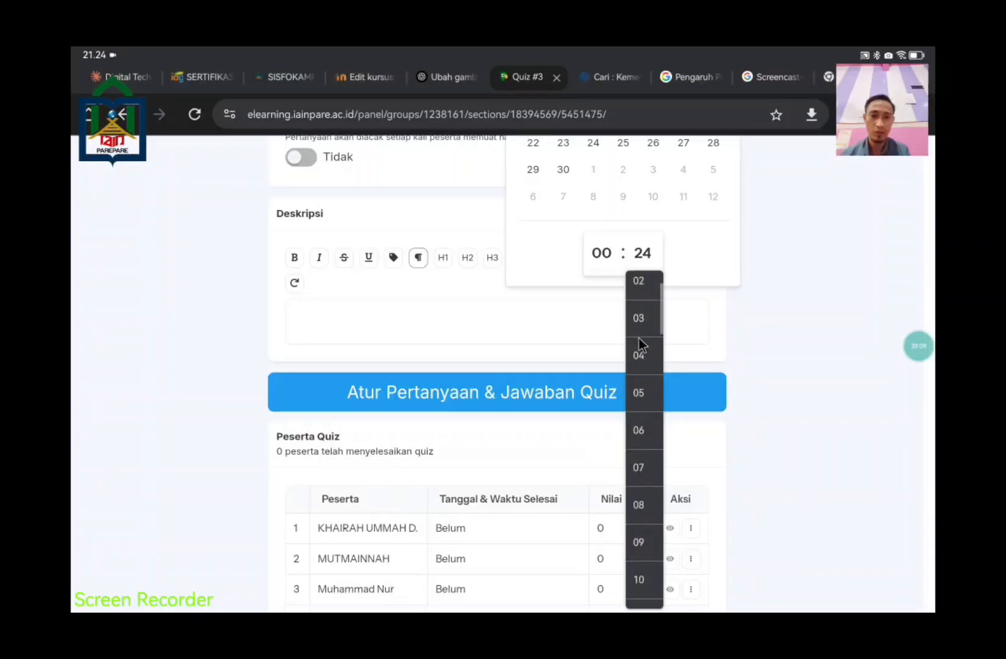
{"action": "left_click", "coordinate": [637, 295]}
{"action": "scroll", "coordinate": [841, 387], "scroll_direction": "up", "scroll_amount": 6}
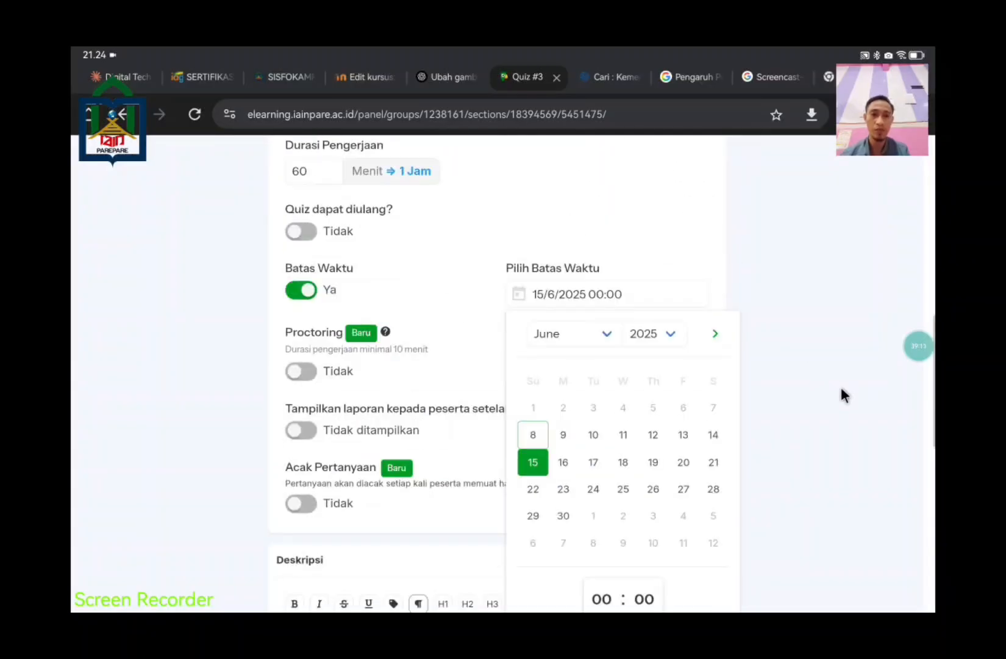
{"action": "scroll", "coordinate": [840, 406], "scroll_direction": "down", "scroll_amount": 2}
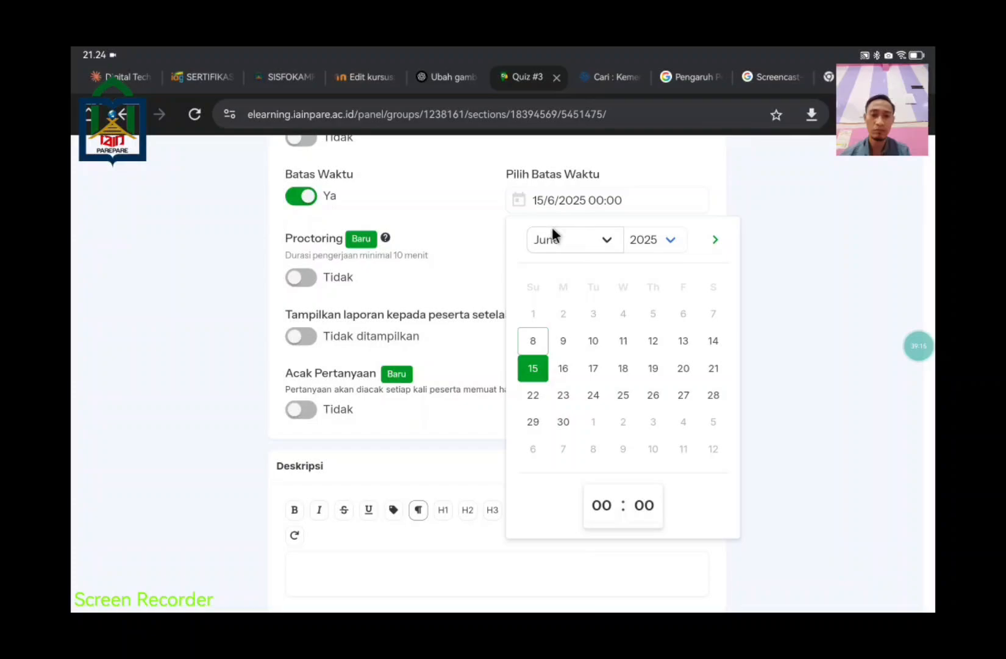
{"action": "left_click", "coordinate": [803, 435]}
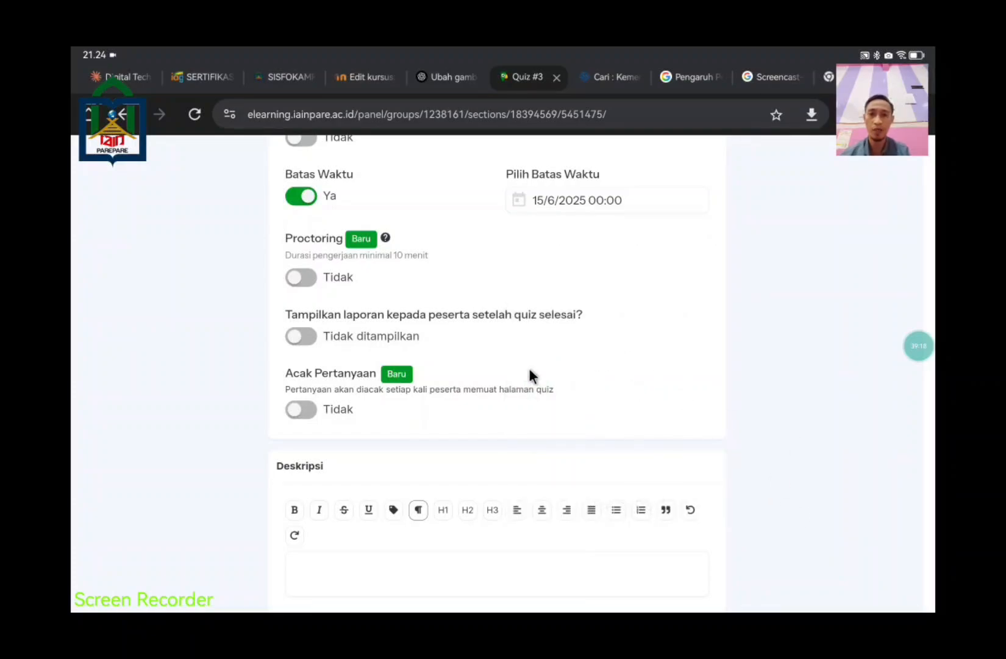
Step: Set Proctoring and Acak Pertanyaan to Ya, keeping the results report at Tidak ditampilkan
{"action": "left_click", "coordinate": [299, 277]}
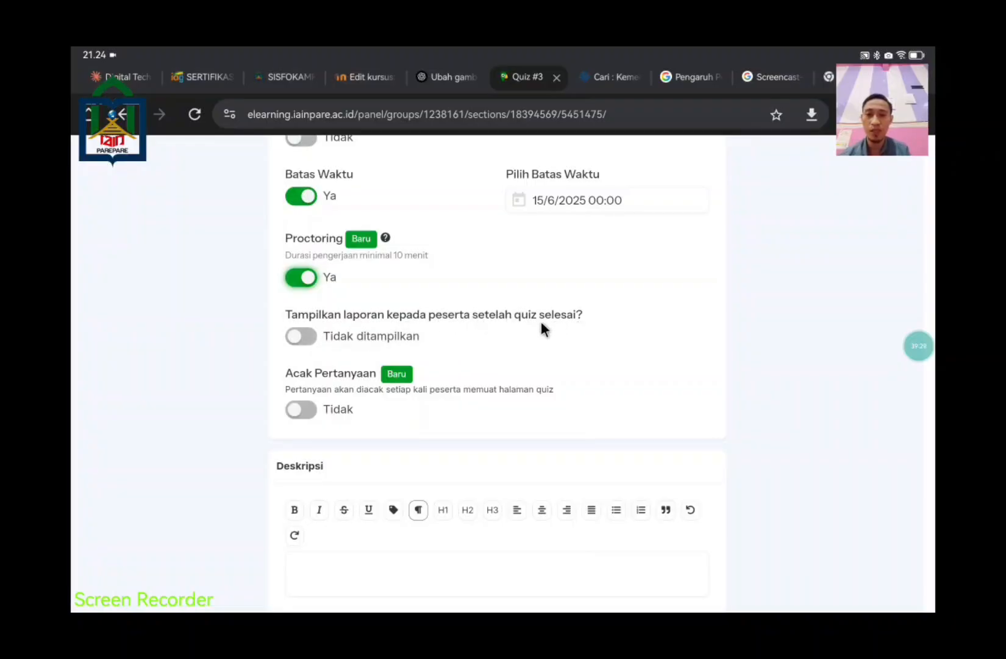
{"action": "left_click", "coordinate": [310, 336]}
{"action": "left_click", "coordinate": [310, 337]}
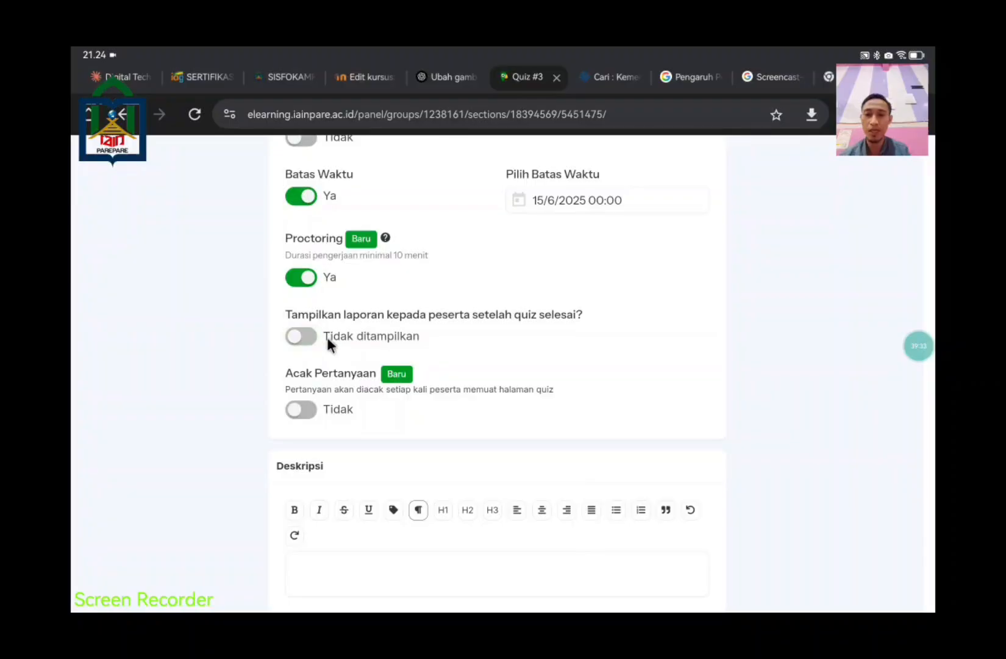
{"action": "scroll", "coordinate": [354, 369], "scroll_direction": "down", "scroll_amount": 1}
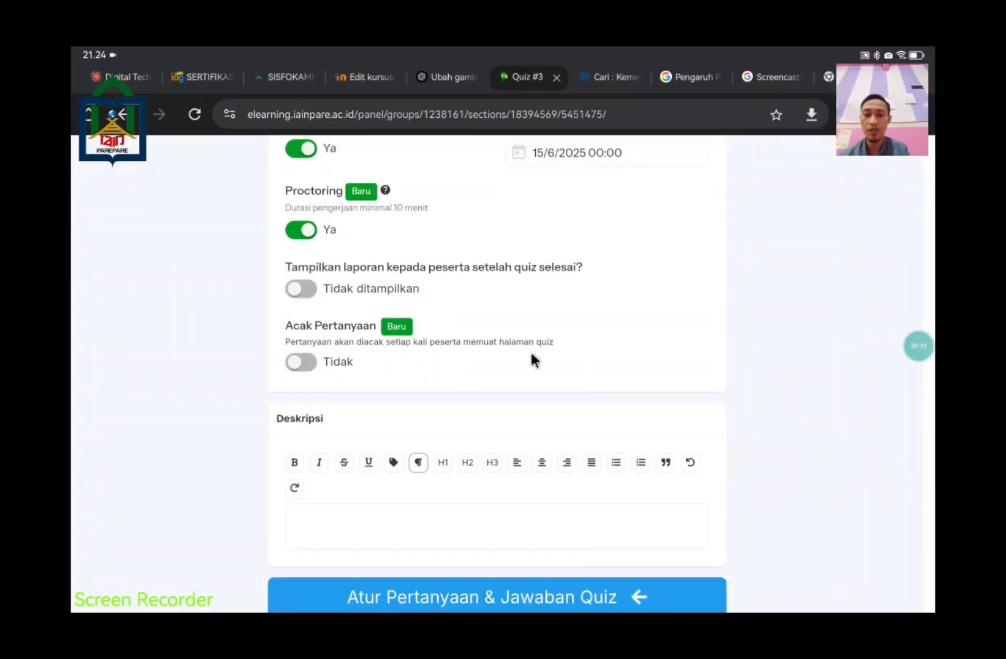
{"action": "left_click", "coordinate": [311, 364]}
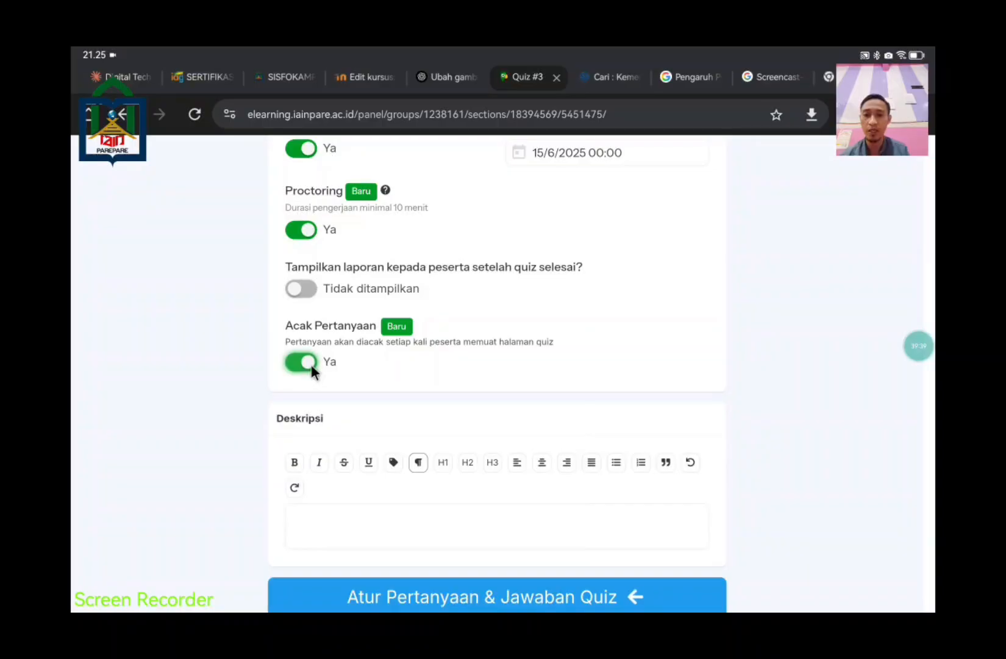
{"action": "scroll", "coordinate": [768, 441], "scroll_direction": "down", "scroll_amount": 5}
{"action": "scroll", "coordinate": [755, 463], "scroll_direction": "up", "scroll_amount": 4}
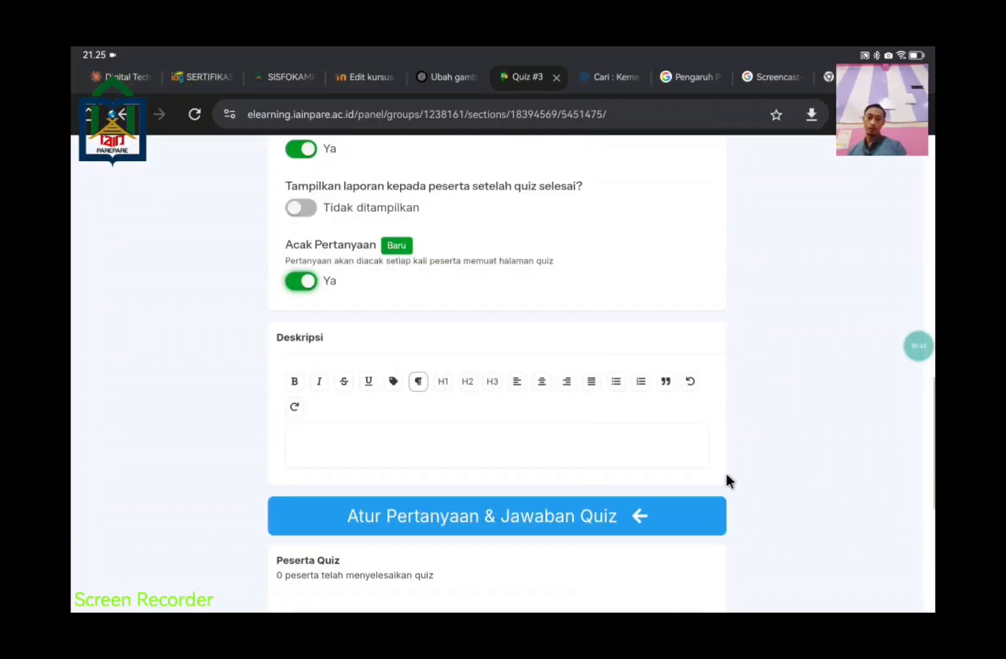
{"action": "left_click", "coordinate": [541, 428]}
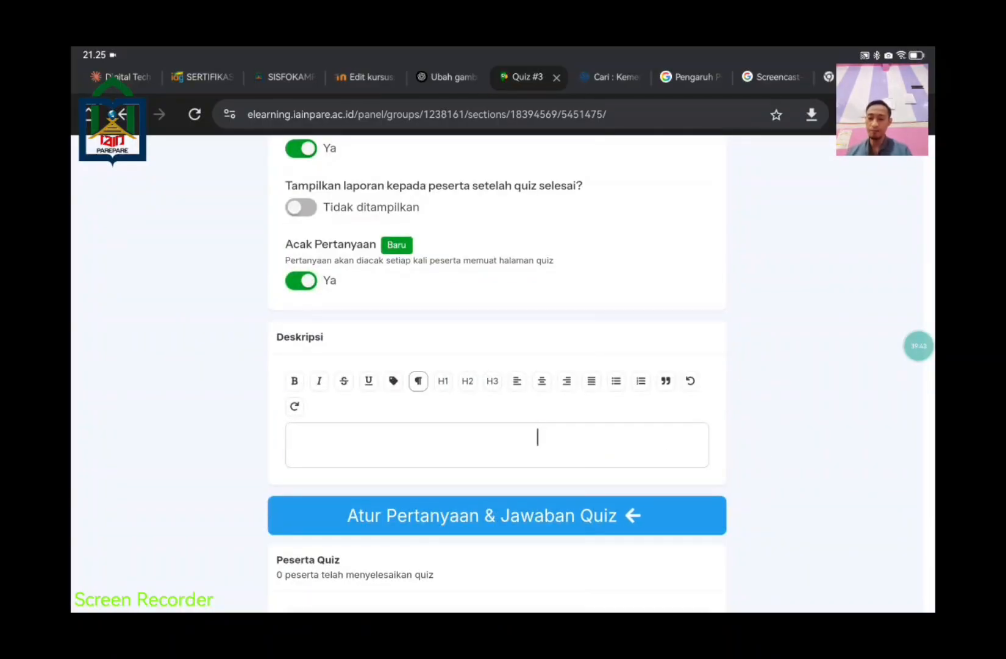
Step: Type 'Kerjakan soal dengan jujur, perhatikan waktu pengerjaannya. semoga Allah mudahkan' as the description, fixing typos
{"action": "type", "text": "Ke"}
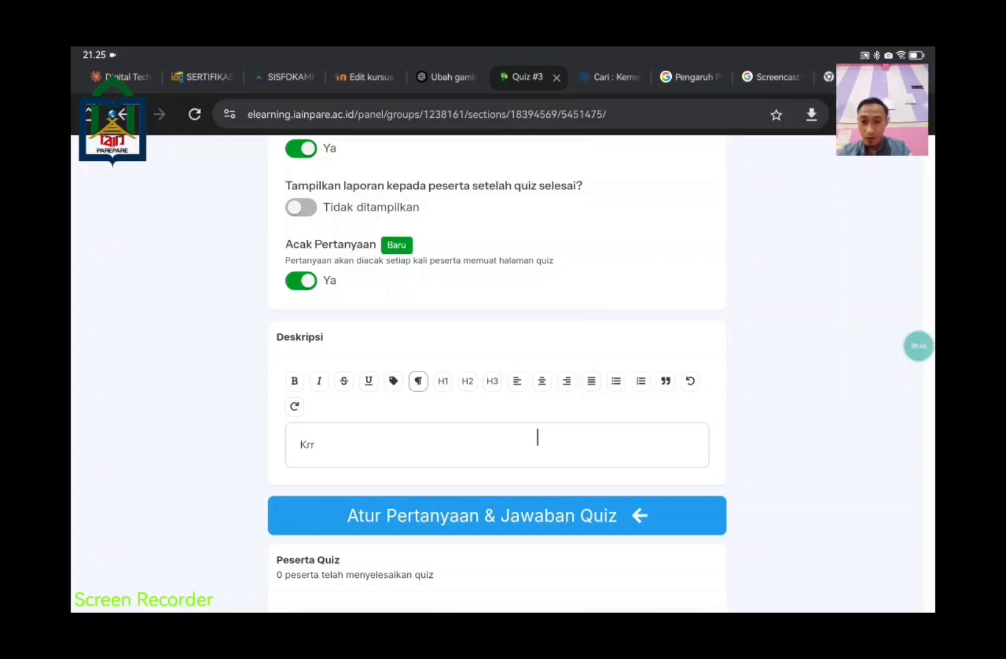
{"action": "type", "text": "rjakan"}
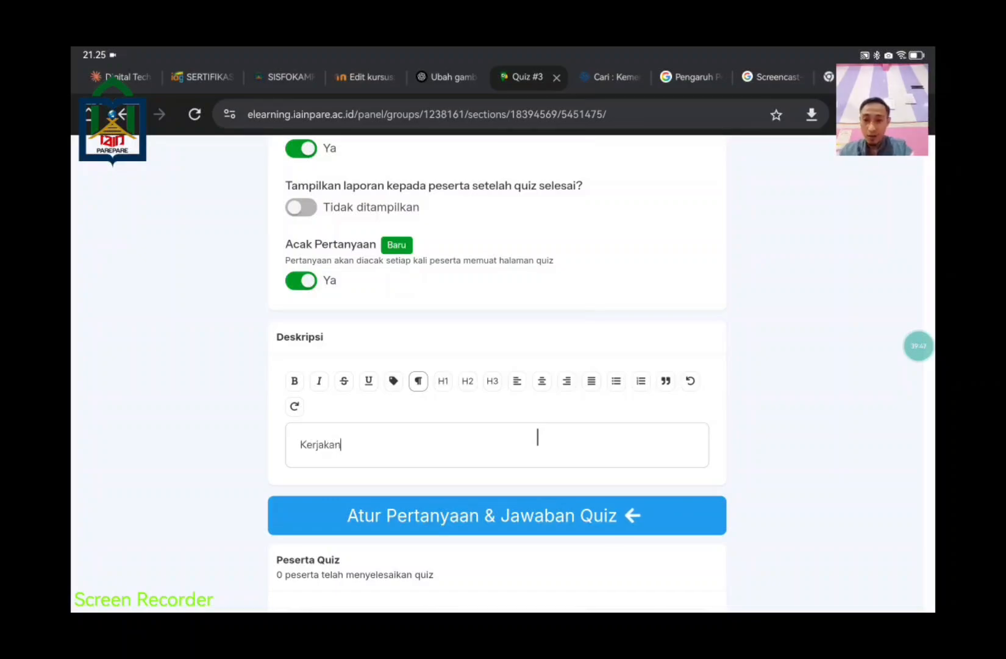
{"action": "type", "text": " soal d"}
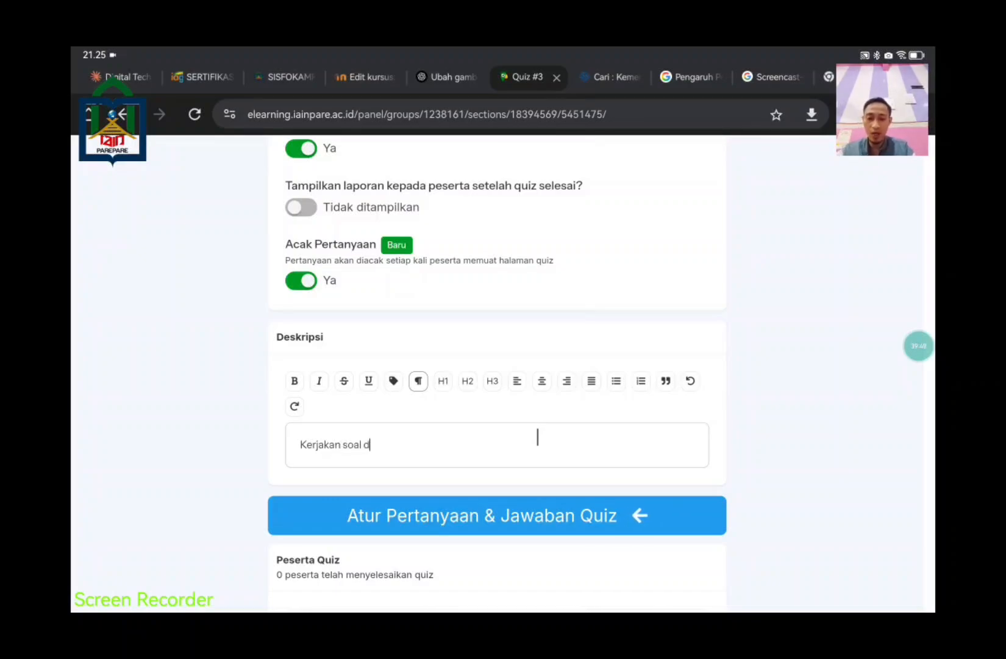
{"action": "type", "text": "engan jujur"}
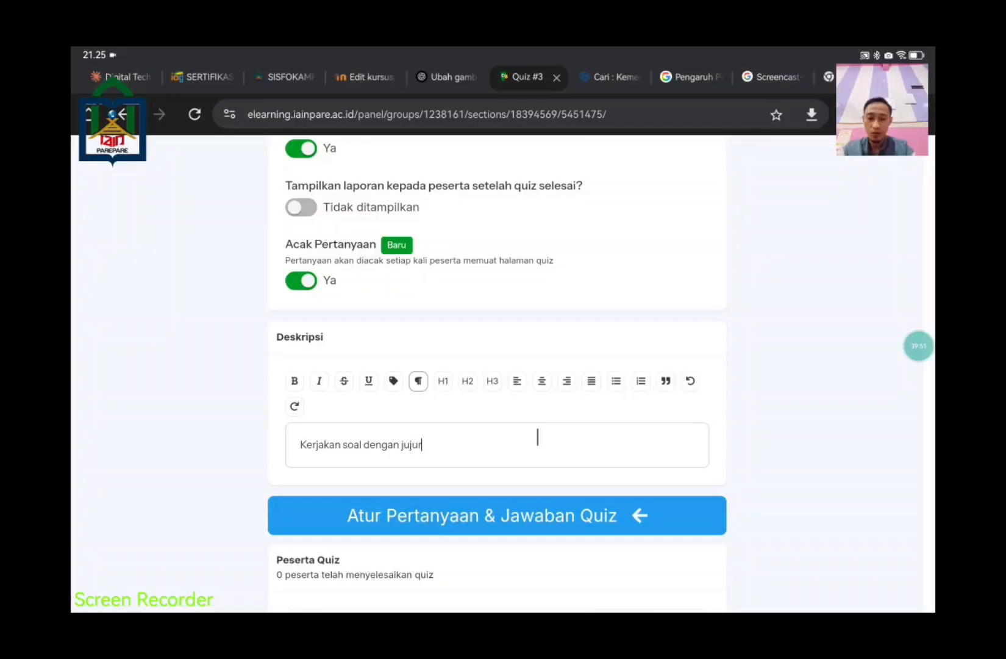
{"action": "type", "text": ", perhatikan"}
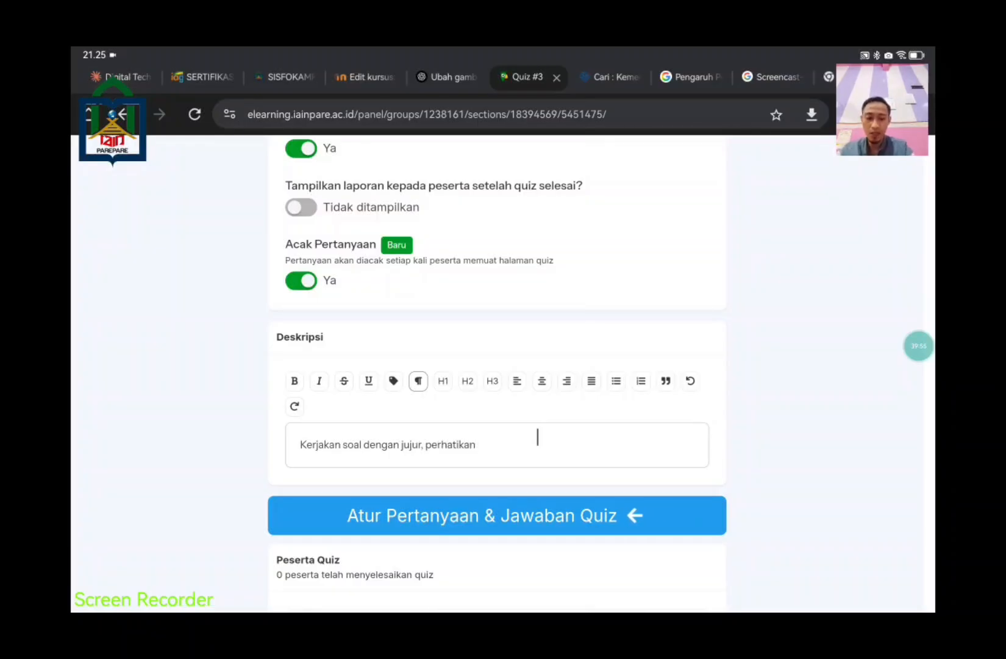
{"action": "type", "text": " waktu"}
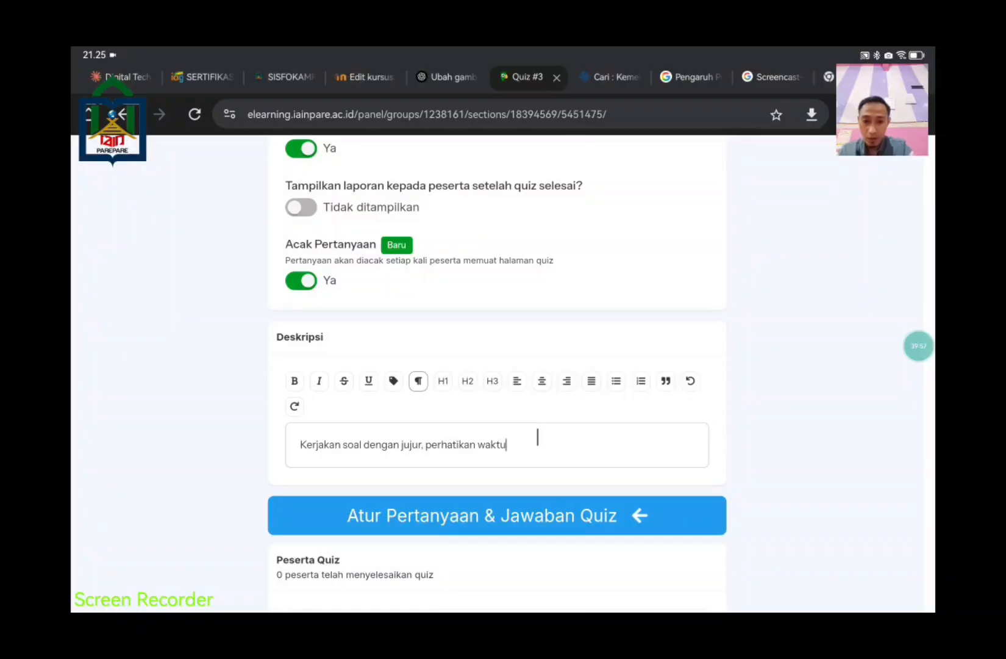
{"action": "type", "text": " pengerjan"}
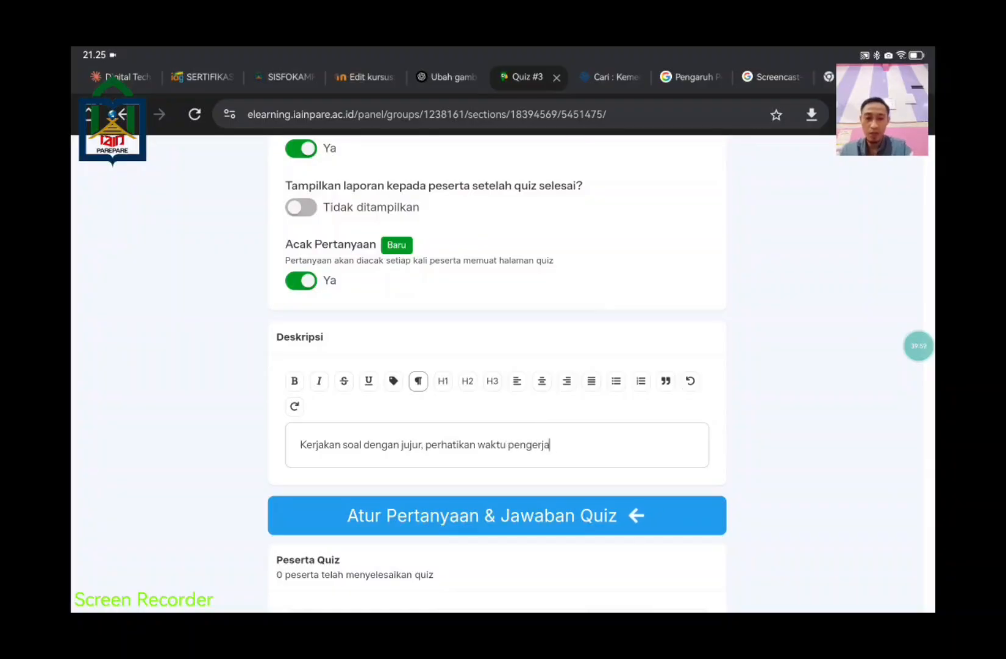
{"action": "key", "text": "BackSpace"}
{"action": "key", "text": "BackSpace"}
{"action": "type", "text": "aan"}
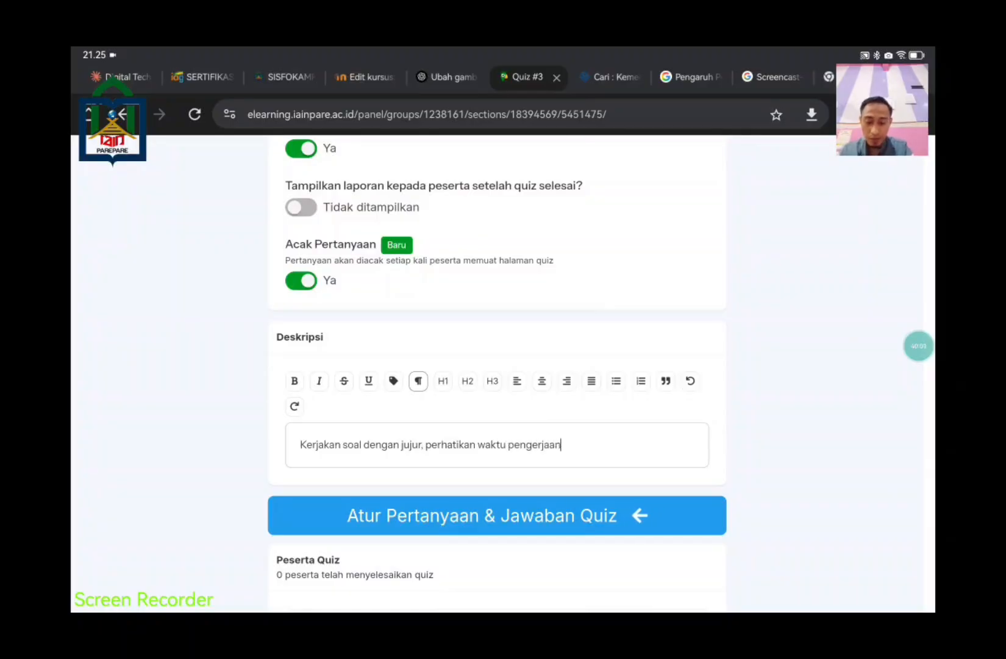
{"action": "type", "text": " dan"}
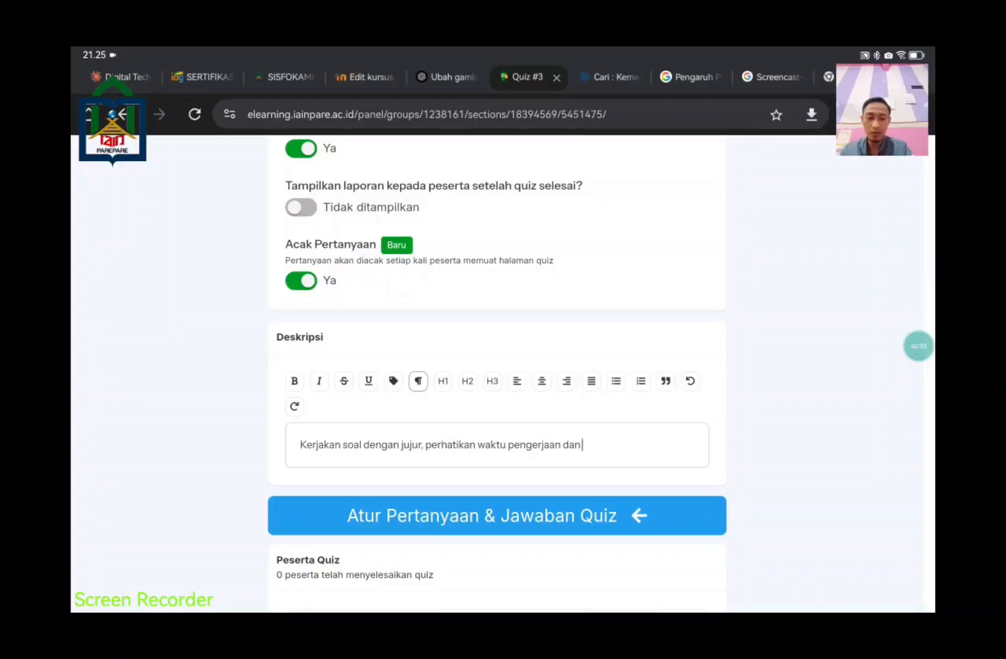
{"action": "key", "text": "BackSpace"}
{"action": "key", "text": "BackSpace"}
{"action": "key", "text": "BackSpace"}
{"action": "key", "text": "BackSpace"}
{"action": "type", "text": "nya"}
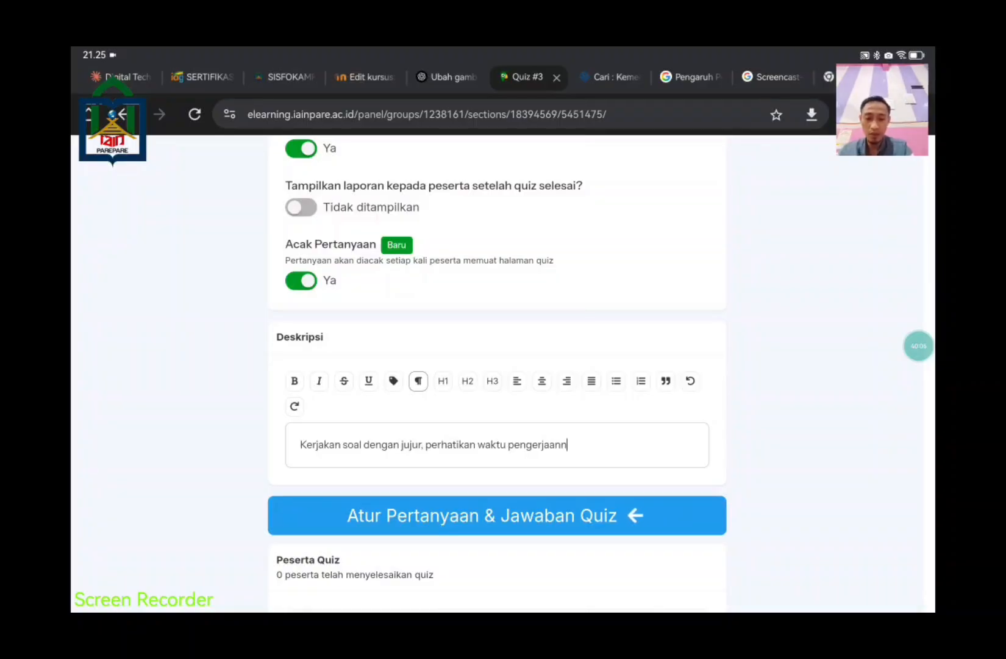
{"action": "type", "text": ". semo"}
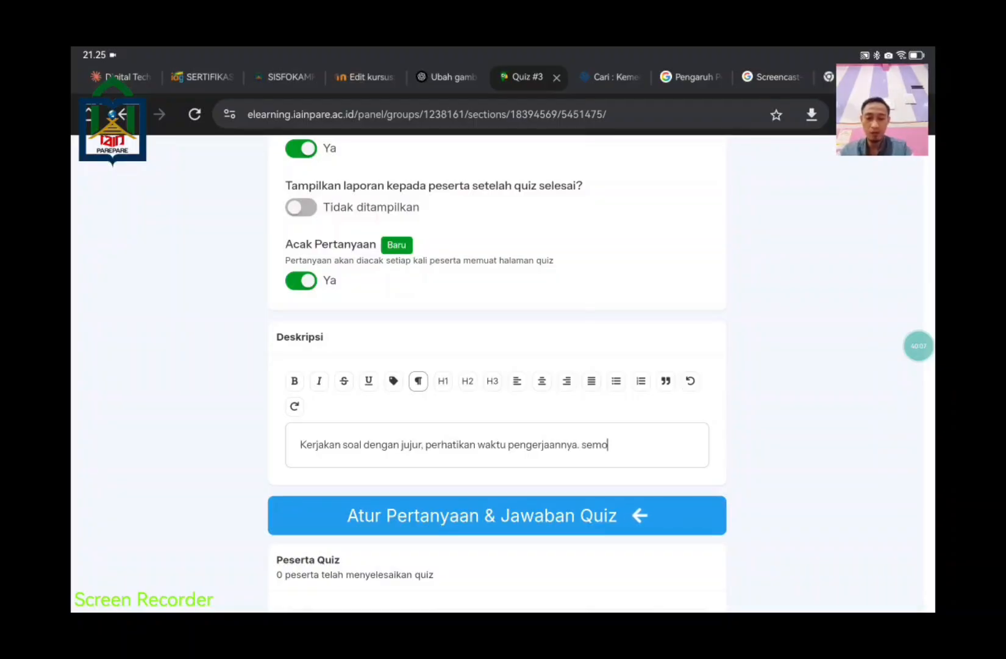
{"action": "type", "text": "ga Allah mudahkan"}
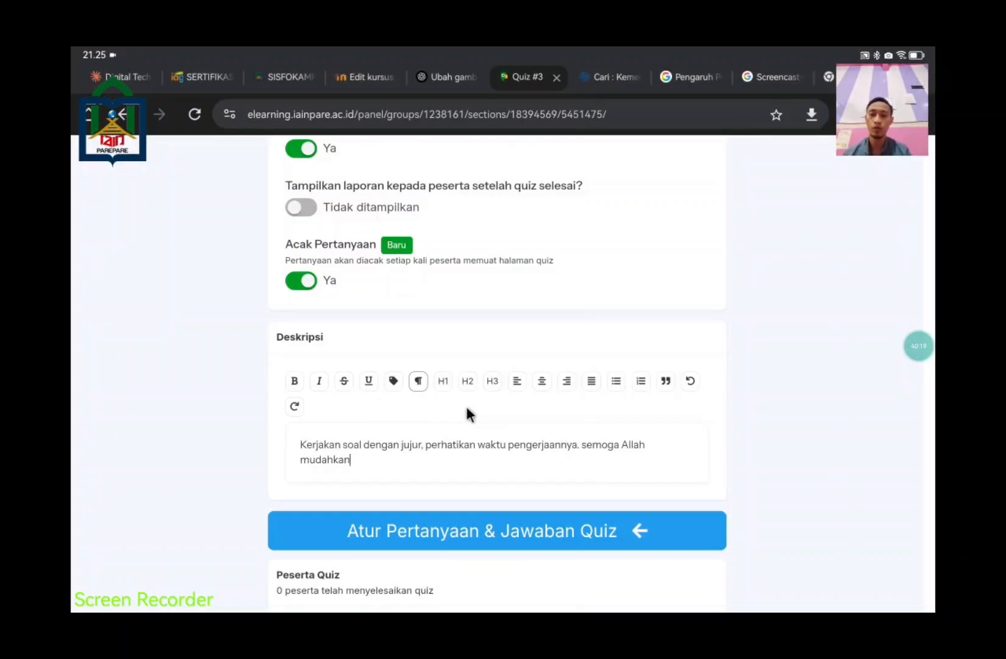
{"action": "scroll", "coordinate": [441, 450], "scroll_direction": "down", "scroll_amount": 2}
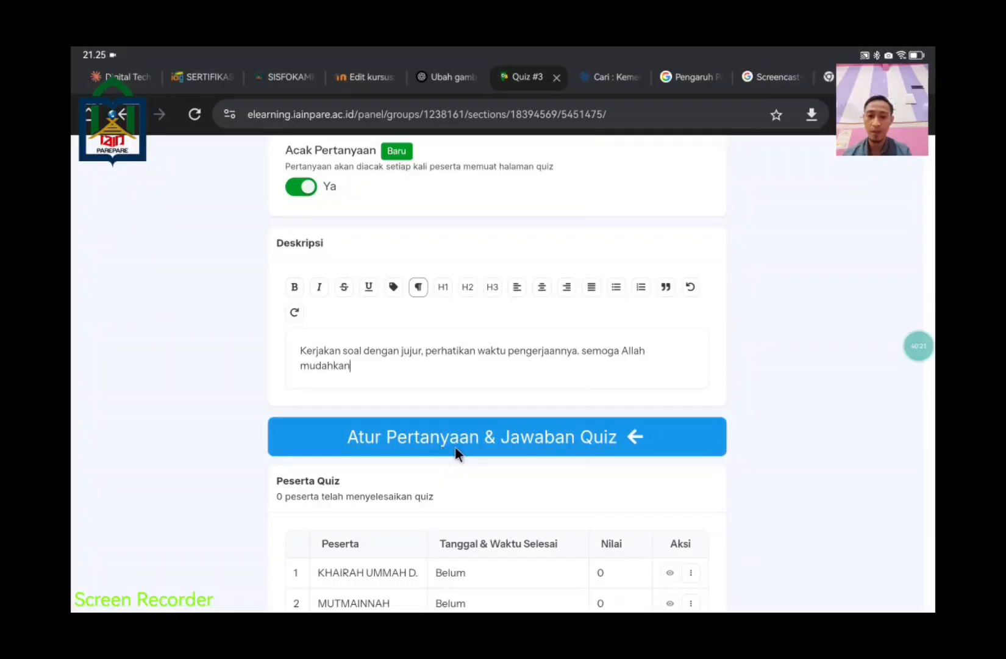
Step: Return to the top of the quiz form and save the settings with Simpan
{"action": "scroll", "coordinate": [464, 445], "scroll_direction": "down", "scroll_amount": 3}
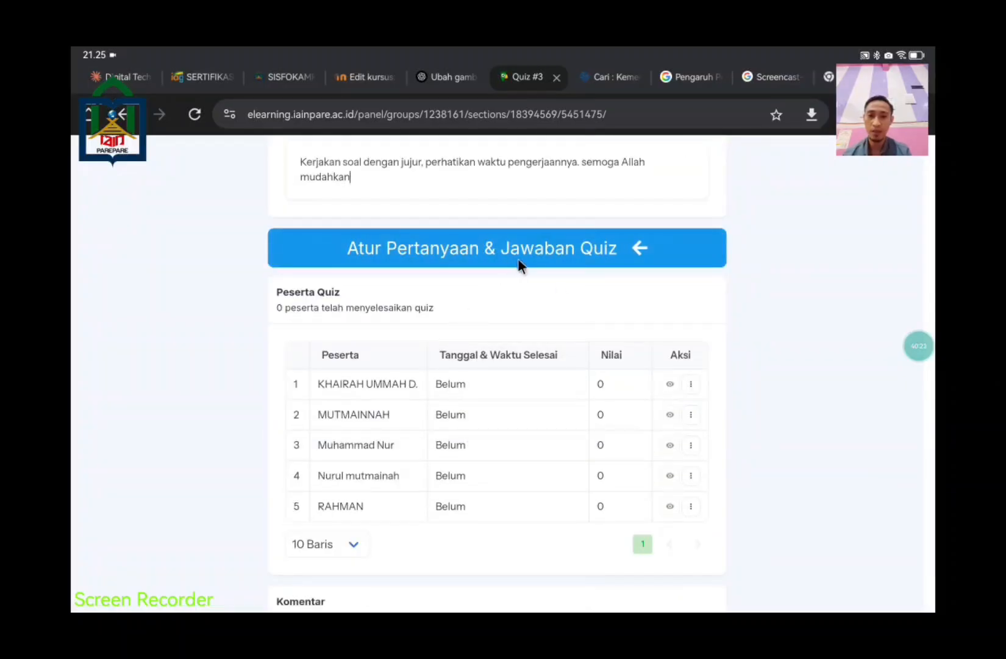
{"action": "scroll", "coordinate": [566, 351], "scroll_direction": "down", "scroll_amount": 2}
{"action": "scroll", "coordinate": [847, 473], "scroll_direction": "up", "scroll_amount": 15}
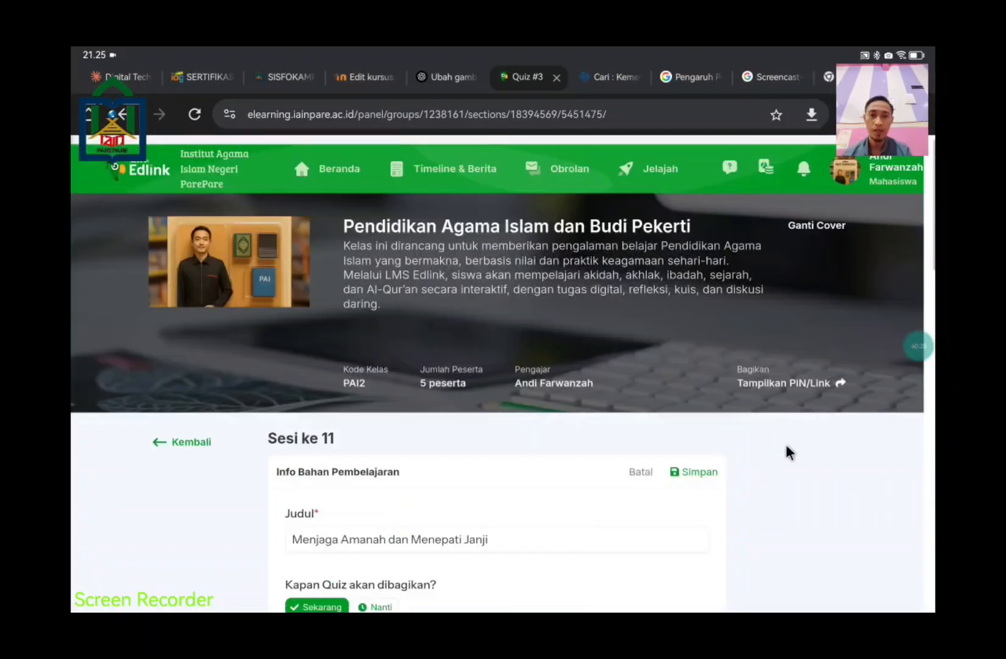
{"action": "scroll", "coordinate": [786, 450], "scroll_direction": "down", "scroll_amount": 3}
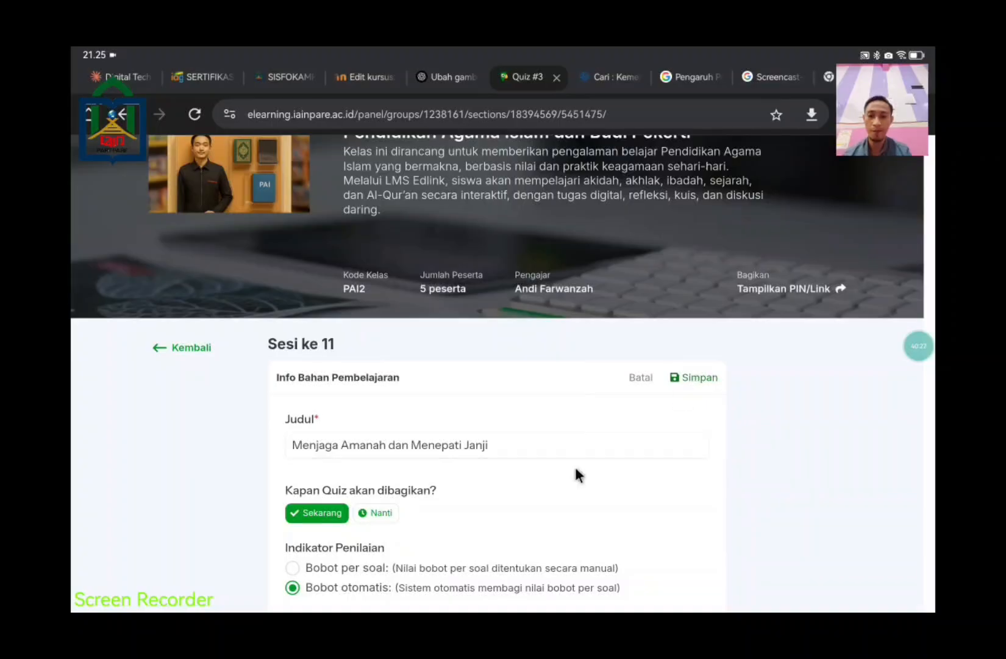
{"action": "scroll", "coordinate": [581, 461], "scroll_direction": "down", "scroll_amount": 10}
{"action": "scroll", "coordinate": [604, 389], "scroll_direction": "up", "scroll_amount": 5}
{"action": "scroll", "coordinate": [604, 389], "scroll_direction": "up", "scroll_amount": 8}
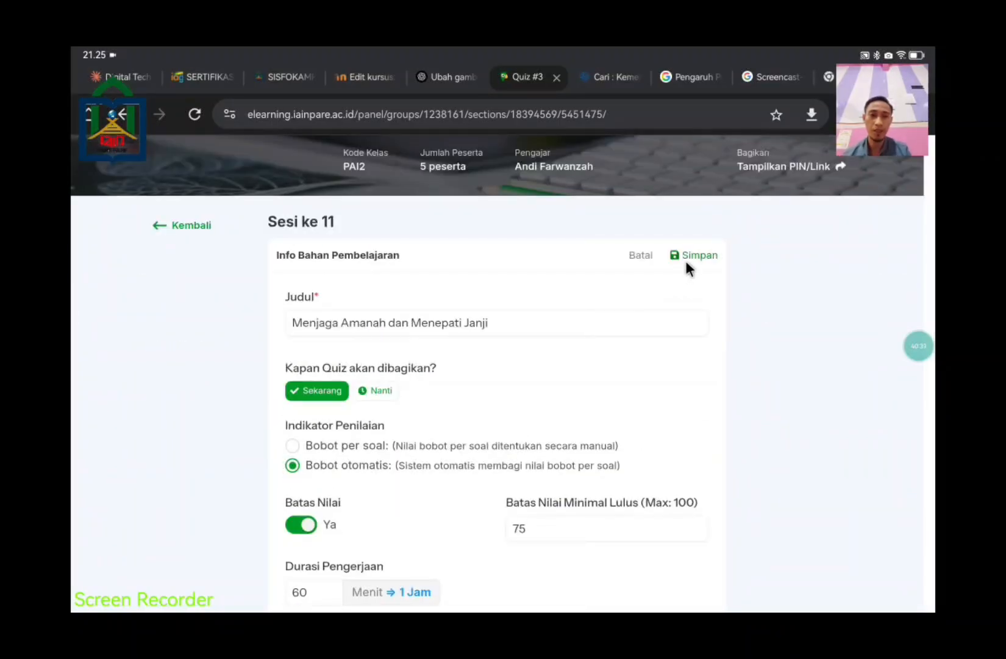
{"action": "left_click", "coordinate": [687, 255]}
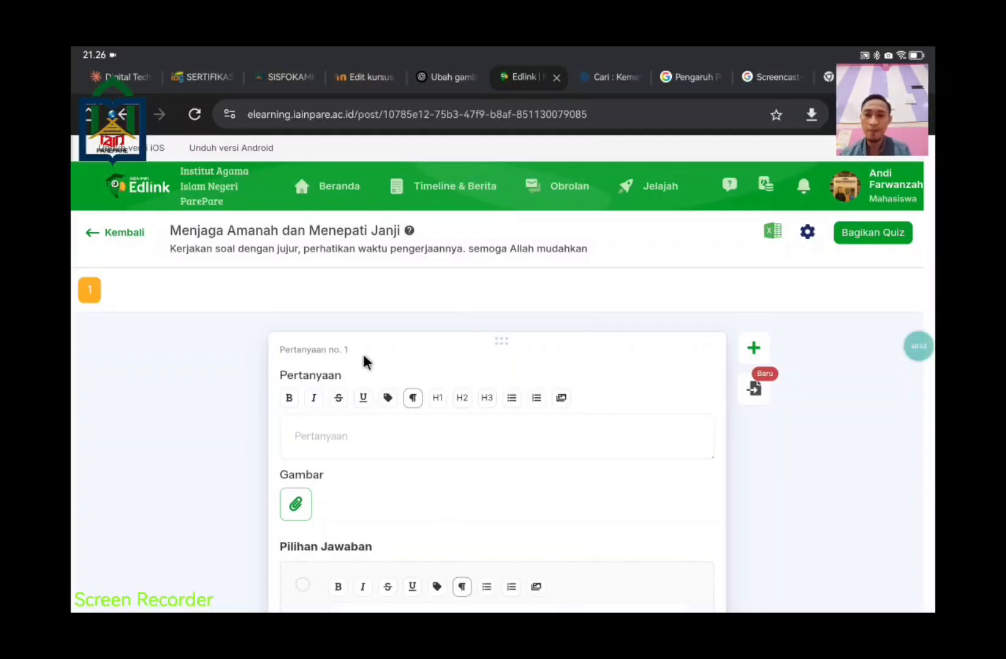
Step: Focus the empty Pertanyaan no. 1 field, then switch away from the browser
{"action": "left_click", "coordinate": [364, 436]}
{"action": "scroll", "coordinate": [364, 436], "scroll_direction": "down", "scroll_amount": 2}
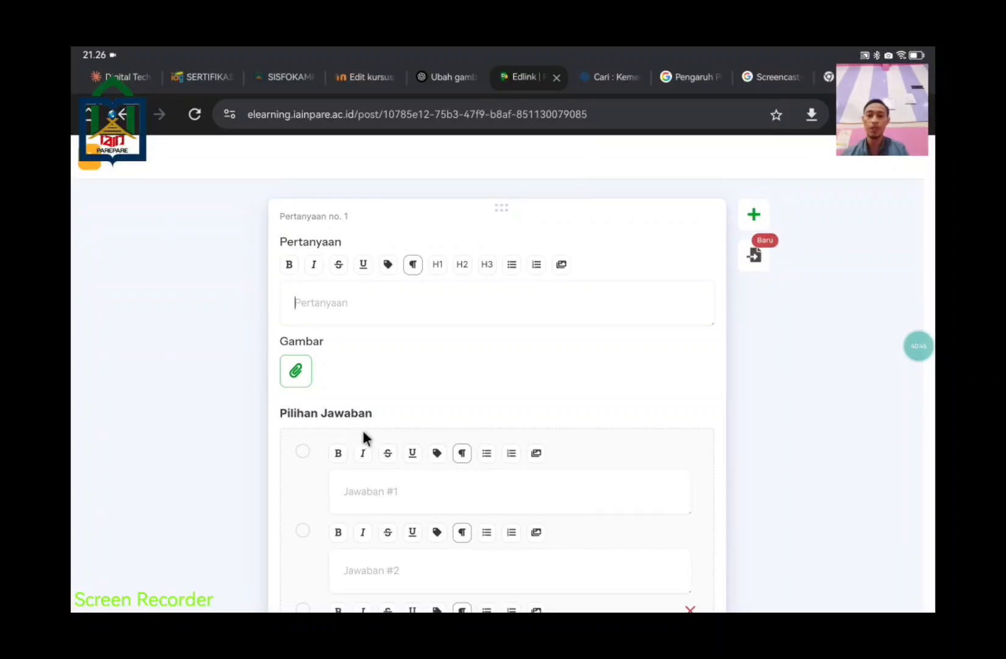
{"action": "key", "text": "alt+Tab"}
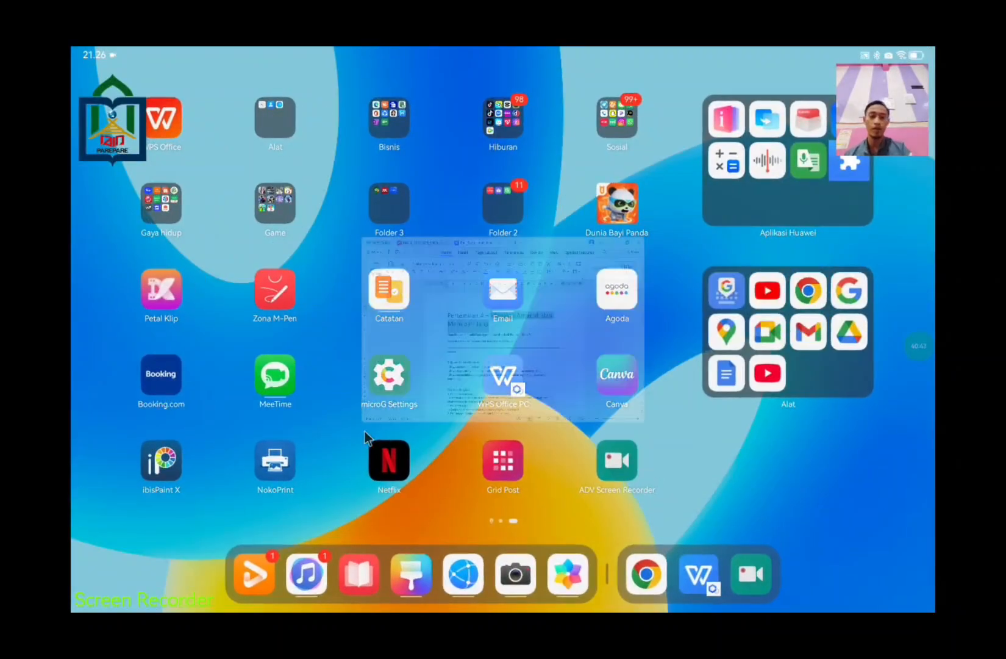
Step: Copy 'Amanah artinya ...' from the WPS Soal Latihan section and return to Chrome
{"action": "scroll", "coordinate": [376, 434], "scroll_direction": "down", "scroll_amount": 10}
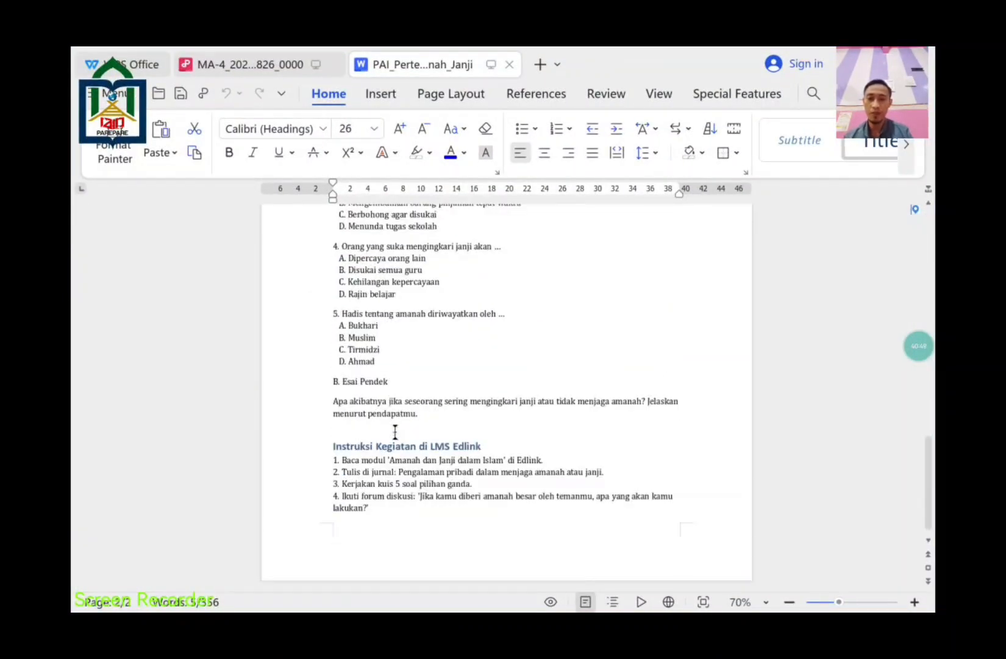
{"action": "scroll", "coordinate": [460, 435], "scroll_direction": "up", "scroll_amount": 5}
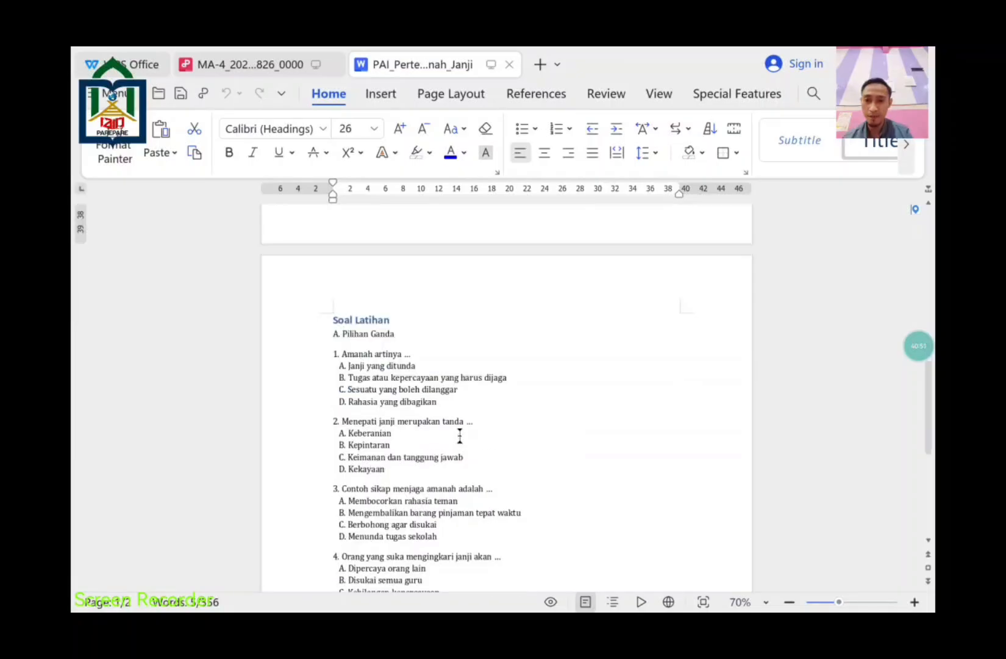
{"action": "left_click", "coordinate": [414, 354]}
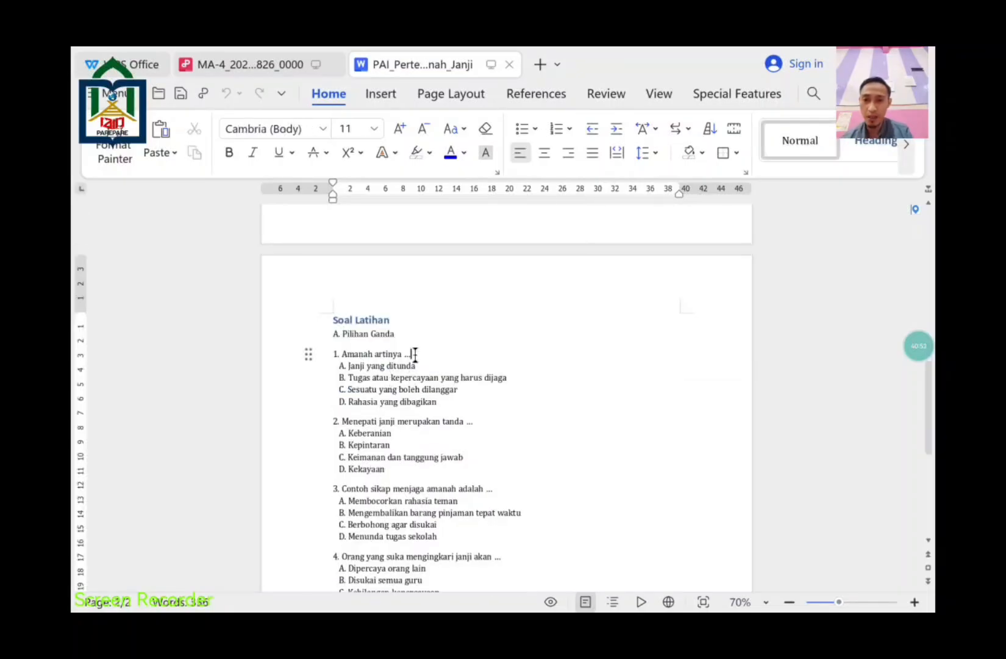
{"action": "left_click_drag", "start_coordinate": [414, 354], "coordinate": [345, 360]}
{"action": "key", "text": "super+c"}
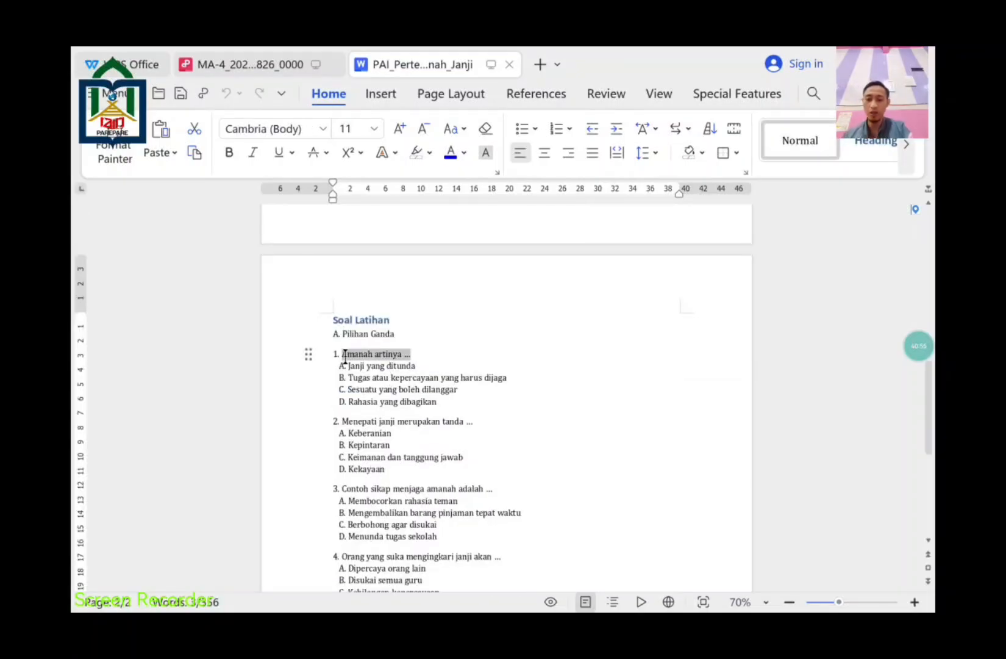
{"action": "key", "text": "super+h"}
{"action": "left_click", "coordinate": [696, 573]}
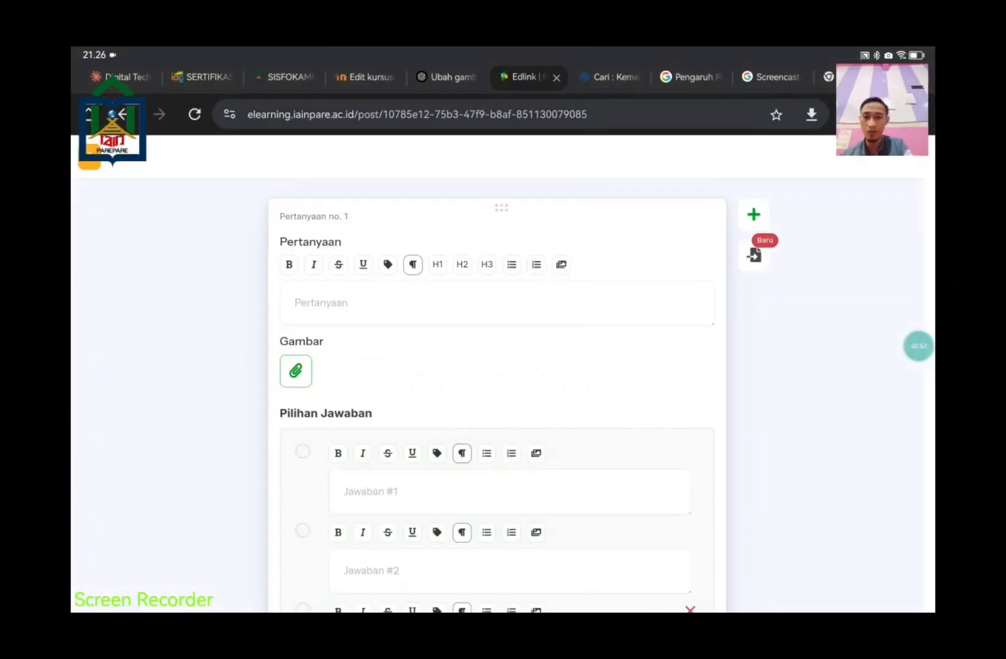
Step: Paste 'Amanah artinya ...' as question 1, add Jawaban #4, and switch to WPS
{"action": "left_click", "coordinate": [295, 316]}
{"action": "key", "text": "super+v"}
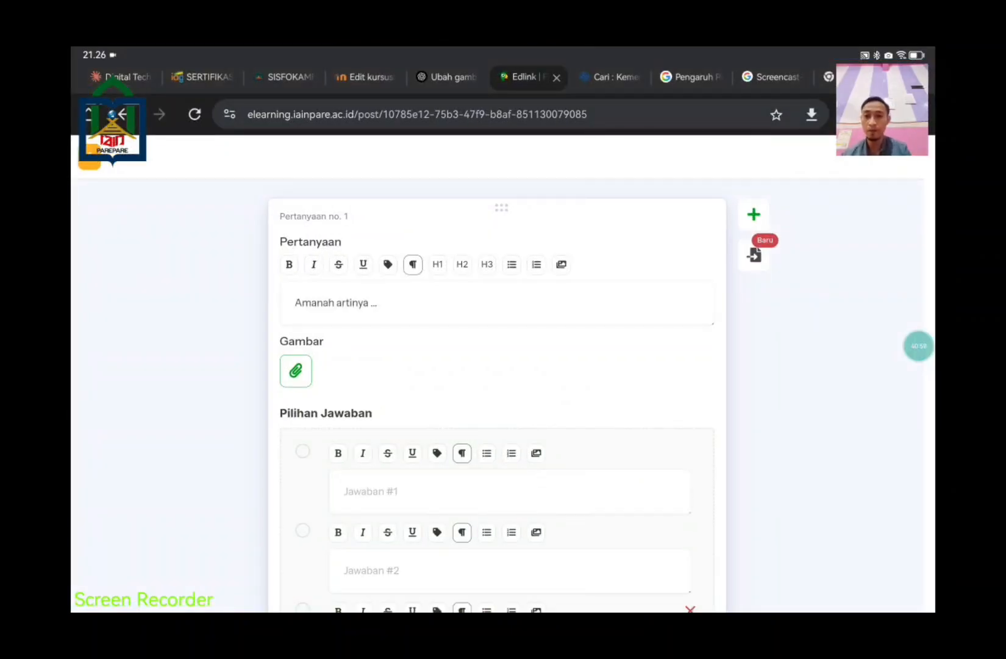
{"action": "left_click", "coordinate": [482, 491]}
{"action": "scroll", "coordinate": [492, 389], "scroll_direction": "down", "scroll_amount": 3}
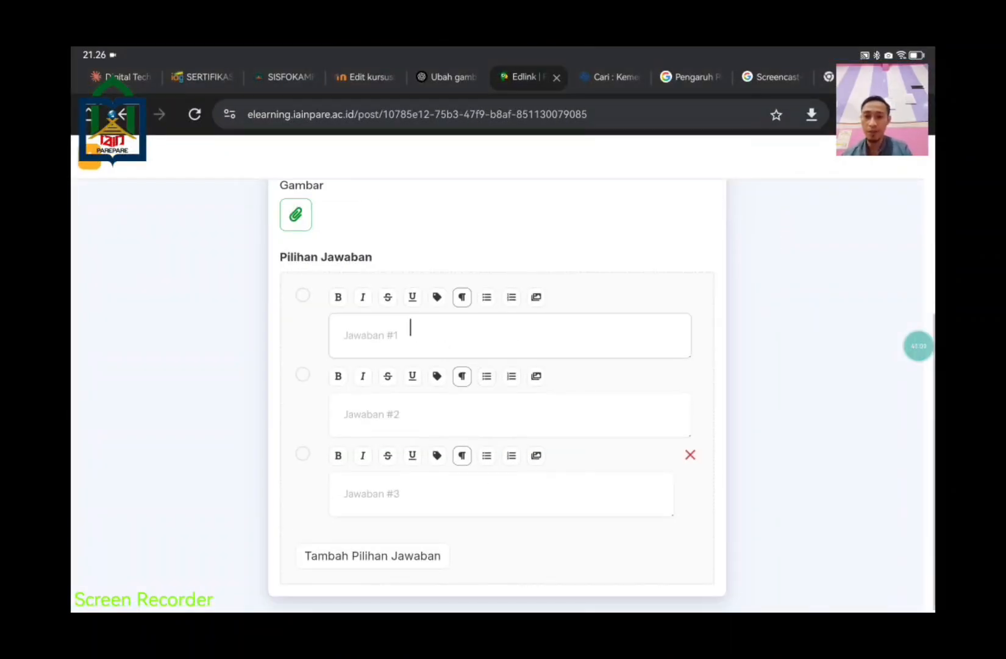
{"action": "left_click", "coordinate": [399, 555]}
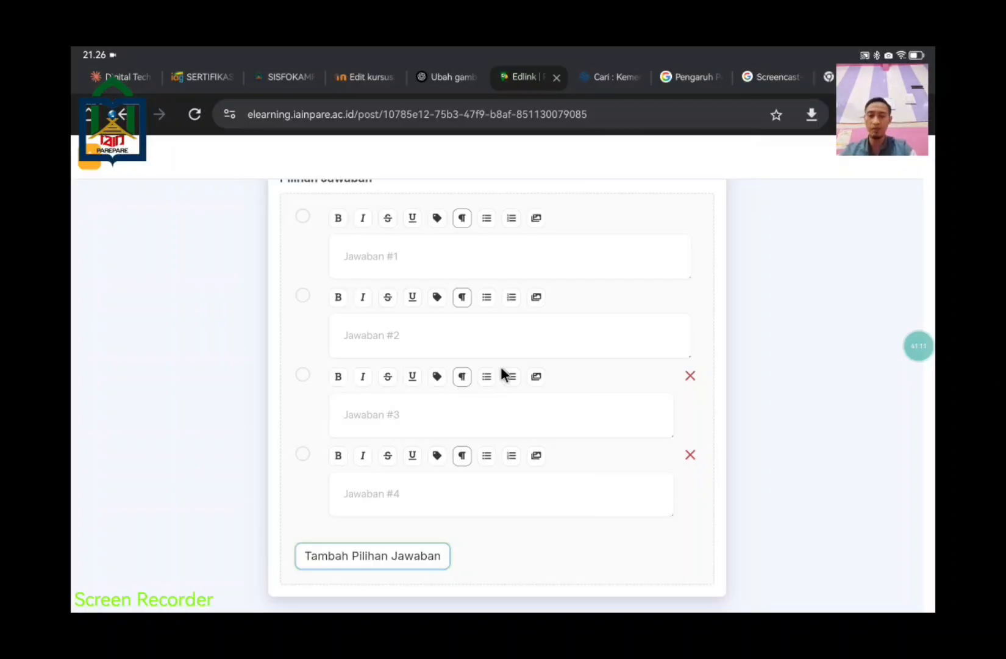
{"action": "key", "text": "super+h"}
Step: Copy answer A 'Janji yang ditunda' from WPS into the first answer field
{"action": "left_click", "coordinate": [699, 575]}
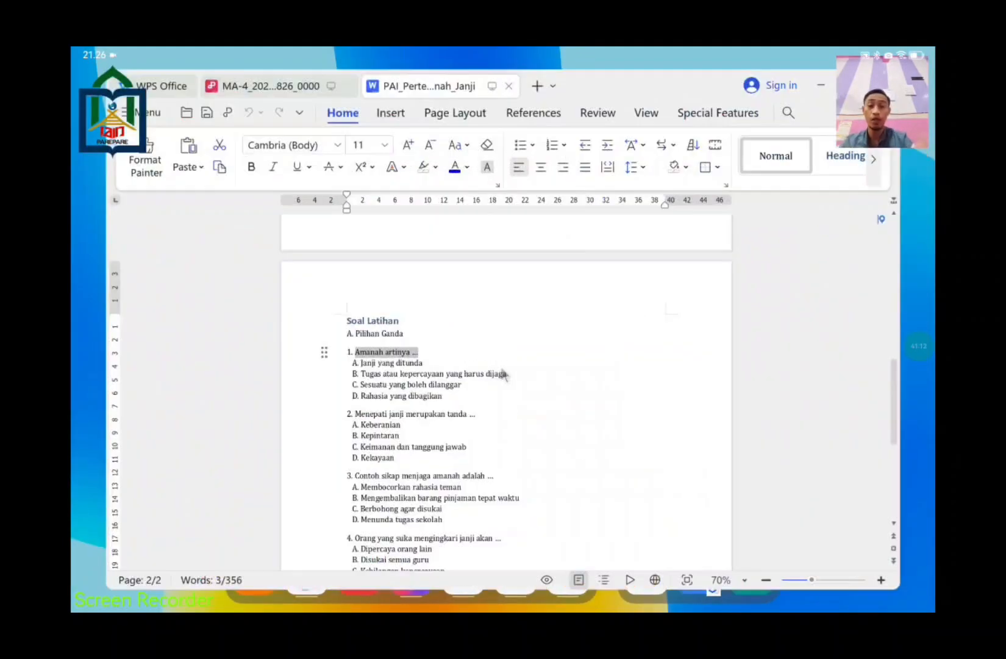
{"action": "left_click_drag", "start_coordinate": [441, 364], "coordinate": [352, 373]}
{"action": "key", "text": "ctrl+c"}
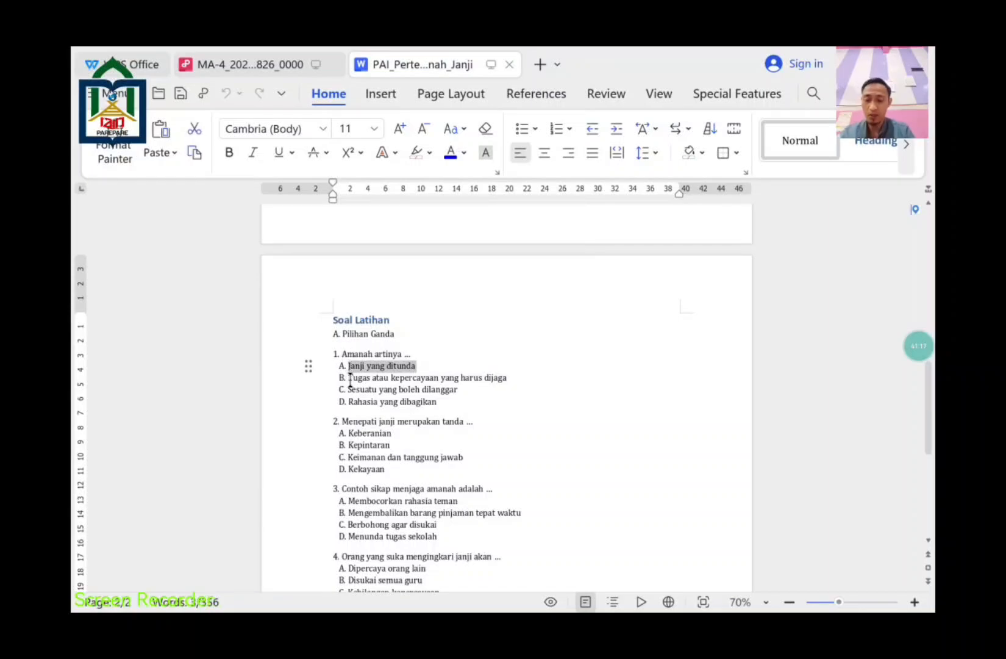
{"action": "key", "text": "super"}
{"action": "left_click", "coordinate": [698, 570]}
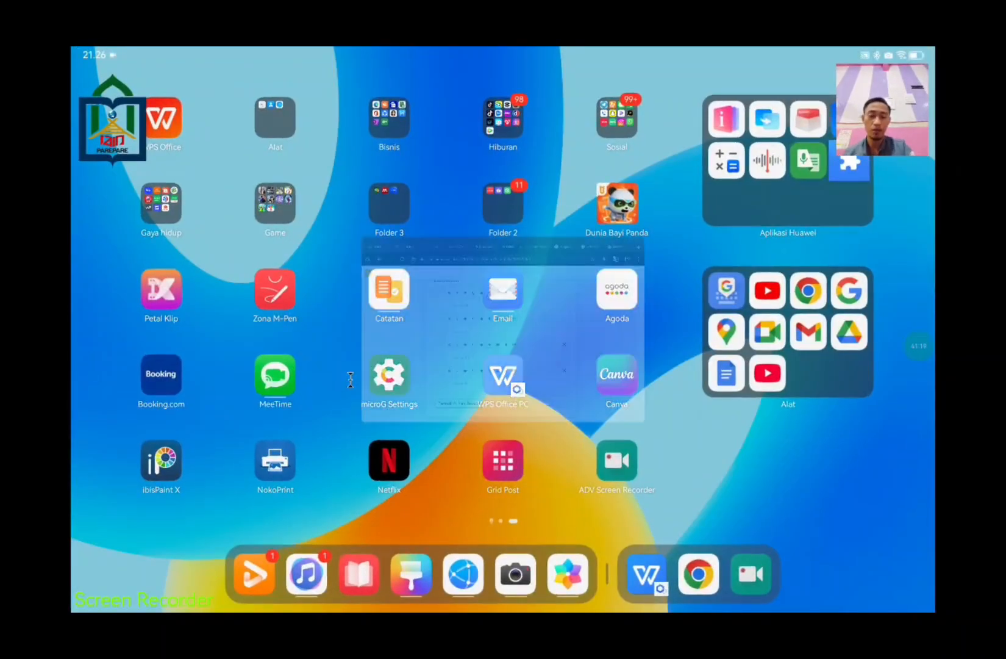
{"action": "key", "text": "ctrl+v"}
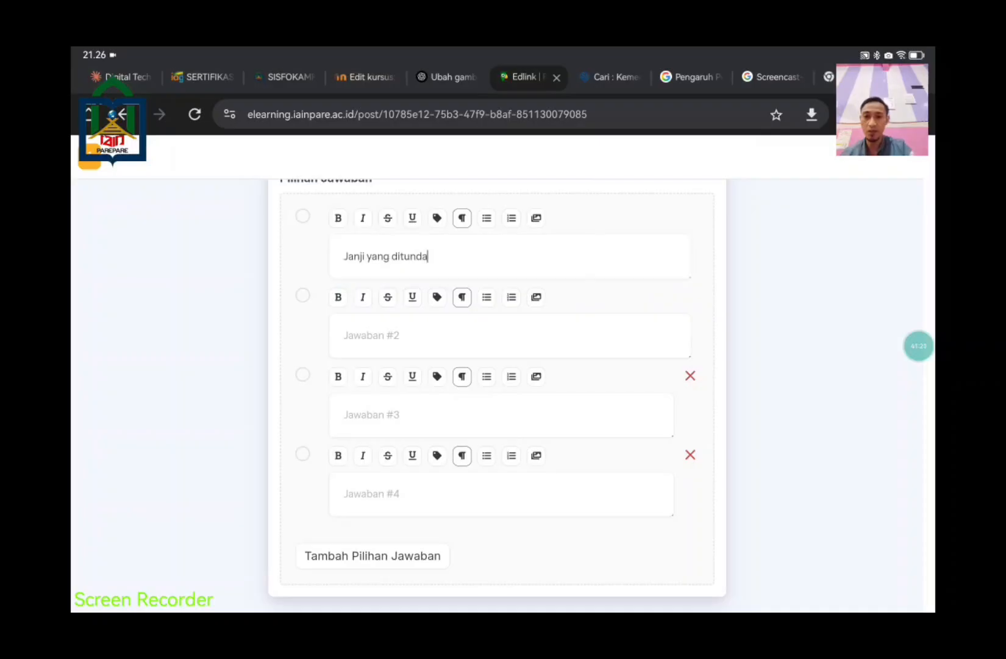
{"action": "left_click", "coordinate": [344, 335]}
Step: Copy 'Tugas atau kepercayaan yang harus dijaga' from WPS into the second answer field
{"action": "key", "text": "super"}
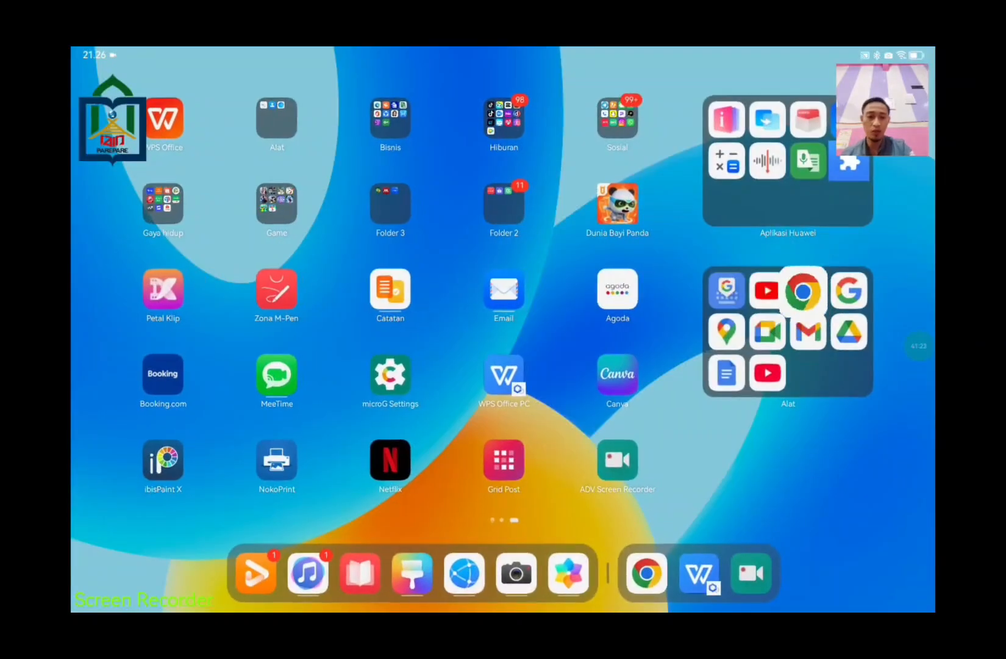
{"action": "left_click", "coordinate": [698, 574]}
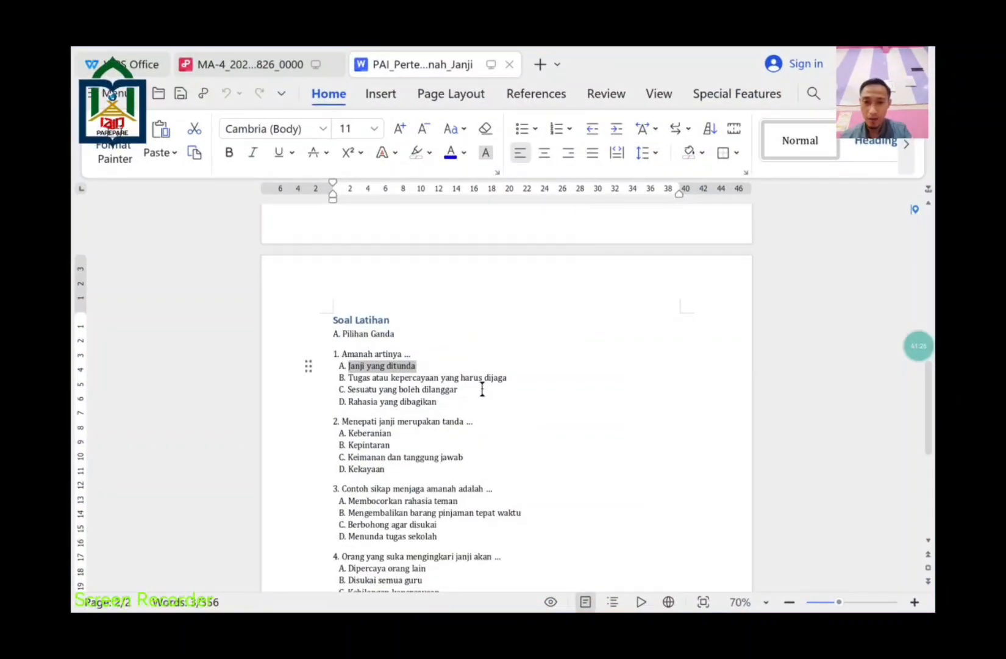
{"action": "left_click_drag", "start_coordinate": [511, 378], "coordinate": [352, 375]}
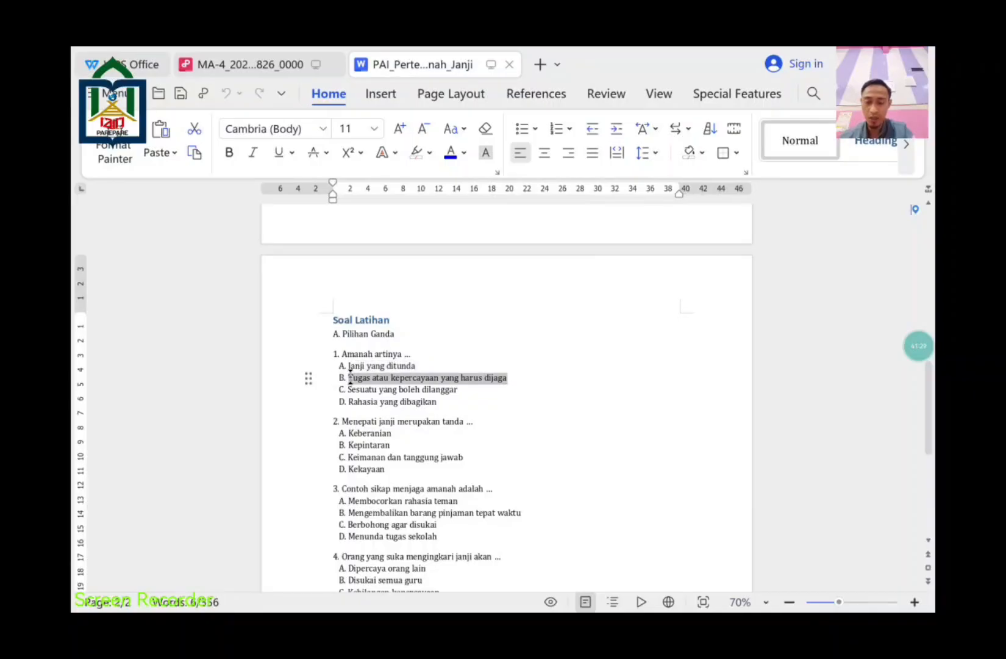
{"action": "key", "text": "super"}
{"action": "left_click", "coordinate": [698, 573]}
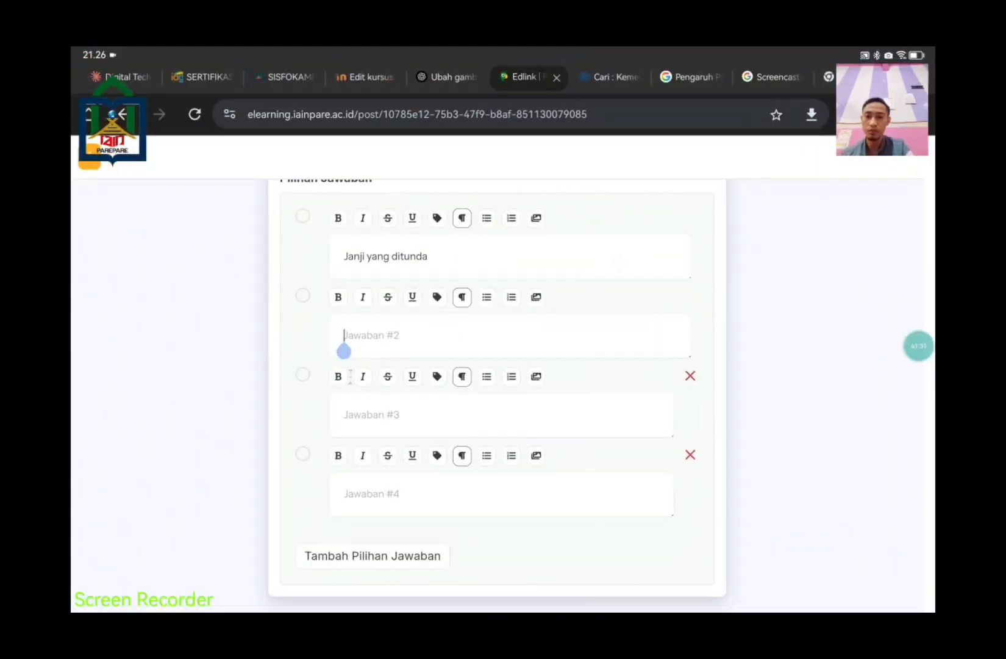
{"action": "left_click", "coordinate": [341, 348]}
{"action": "type", "text": "Tugas atau kepercayaan yang harus dijaga"}
Step: Copy 'Sesuatu yang boleh dilanggar' from WPS into the third answer field
{"action": "left_click", "coordinate": [343, 427]}
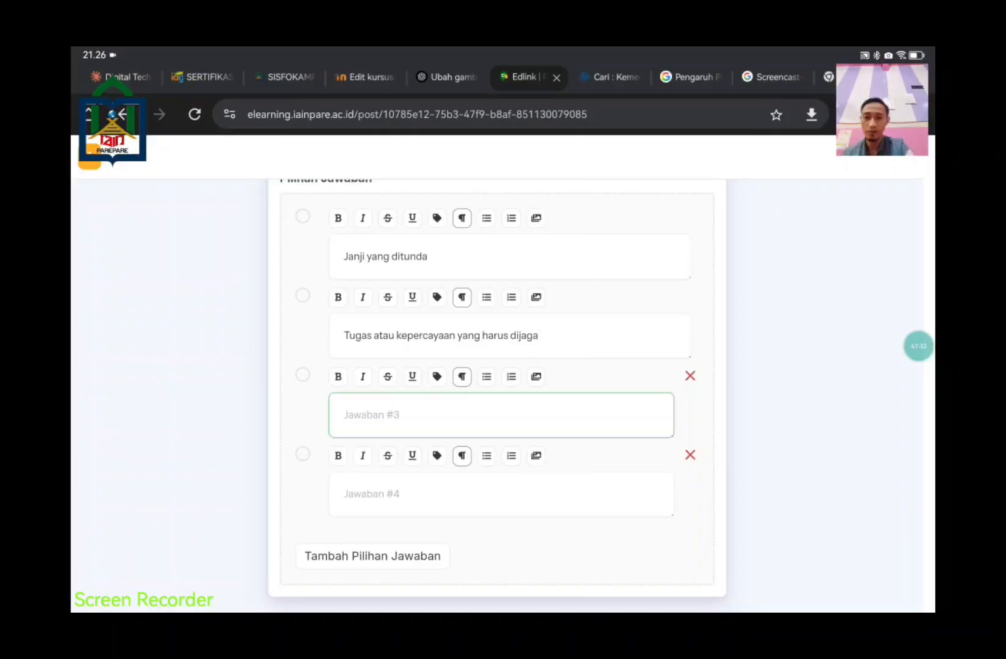
{"action": "key", "text": "super"}
{"action": "left_click", "coordinate": [701, 573]}
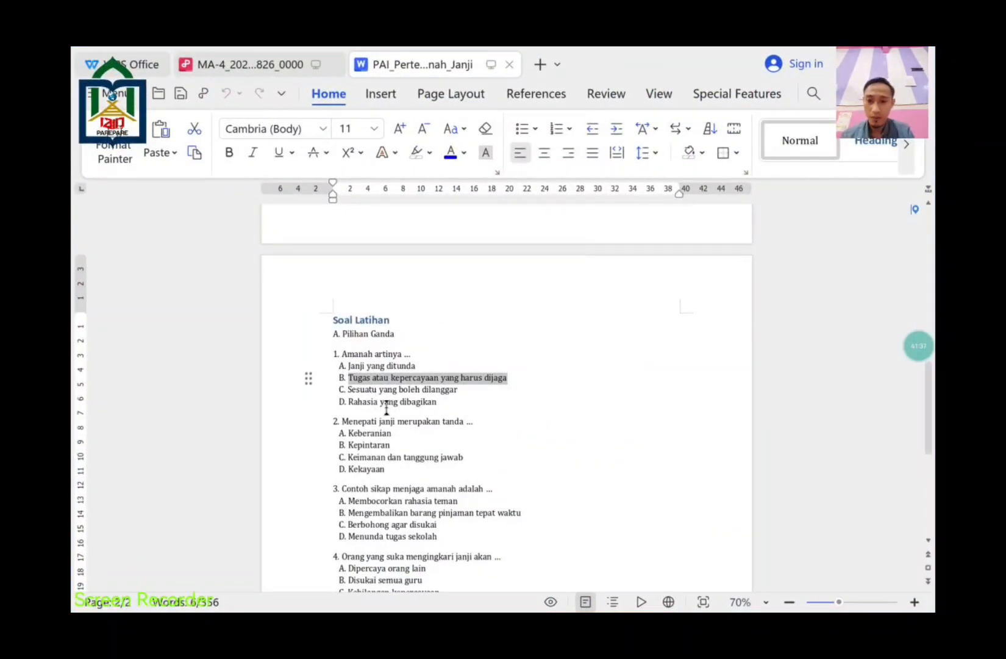
{"action": "left_click_drag", "start_coordinate": [458, 389], "coordinate": [349, 393]}
{"action": "key", "text": "ctrl+c"}
{"action": "key", "text": "super"}
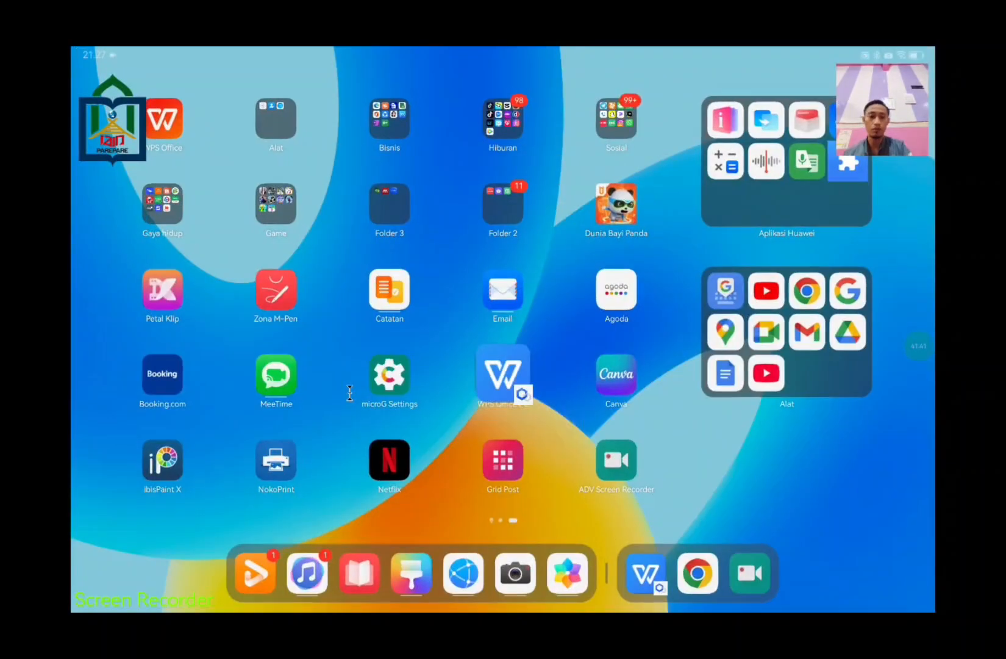
{"action": "left_click", "coordinate": [697, 571]}
{"action": "left_click", "coordinate": [345, 414]}
{"action": "key", "text": "ctrl+v"}
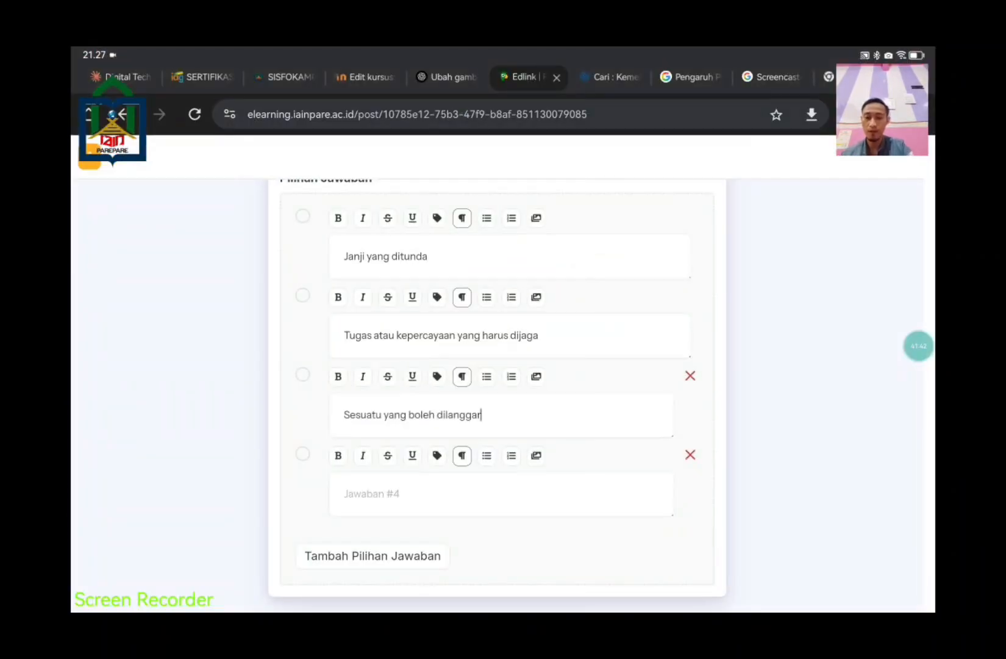
Step: Copy 'Rahasia yang dibagikan' from WPS into the fourth answer field
{"action": "left_click", "coordinate": [343, 507]}
{"action": "key", "text": "super"}
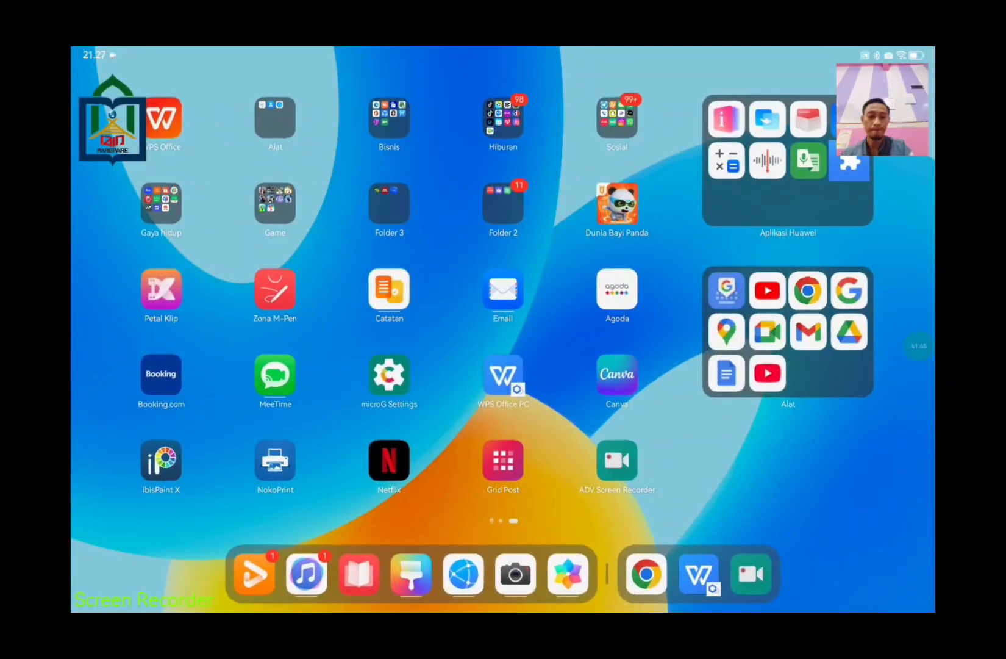
{"action": "left_click", "coordinate": [698, 572]}
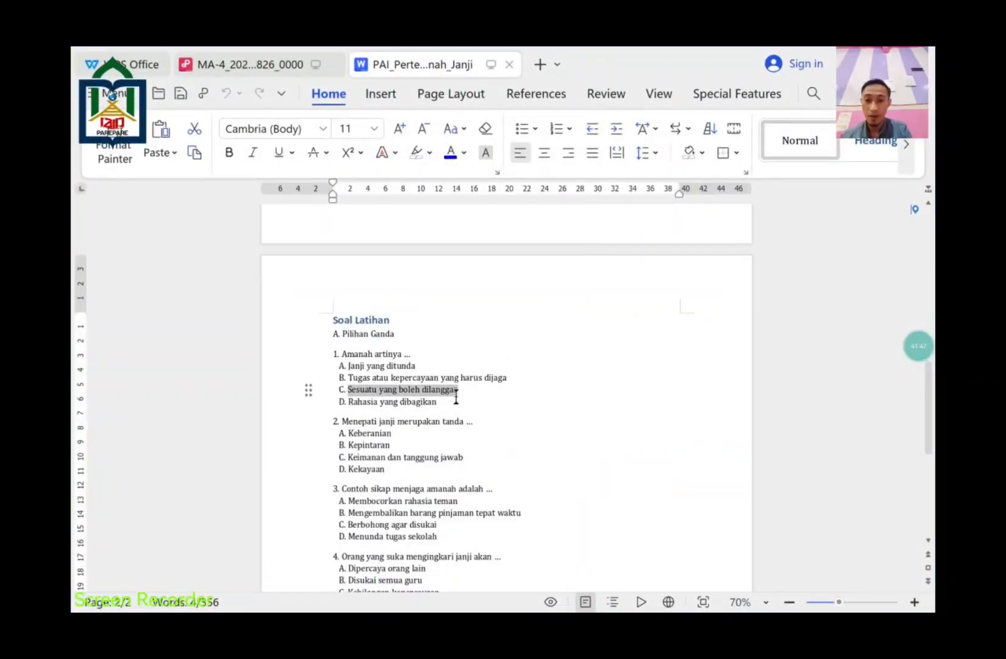
{"action": "left_click", "coordinate": [456, 404]}
{"action": "left_click_drag", "start_coordinate": [437, 402], "coordinate": [349, 402]}
{"action": "key", "text": "super+c"}
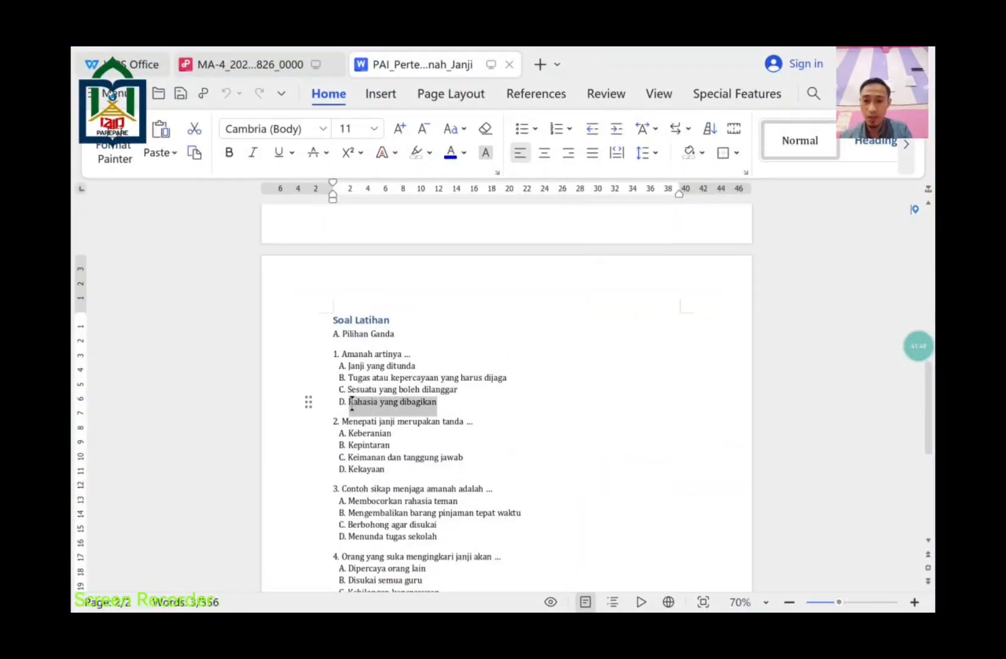
{"action": "key", "text": "super"}
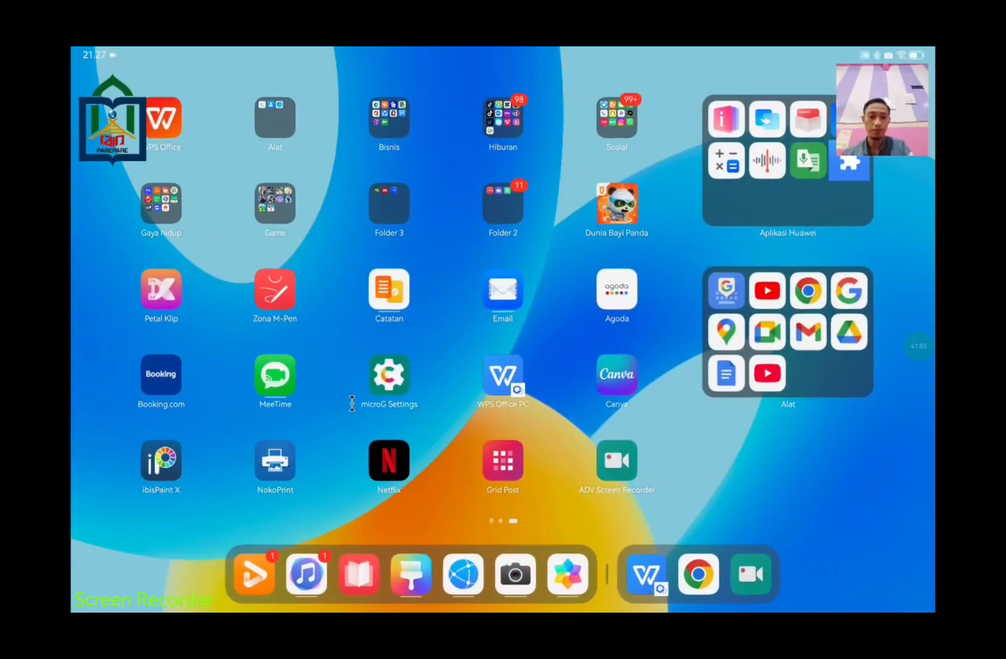
{"action": "left_click", "coordinate": [697, 573]}
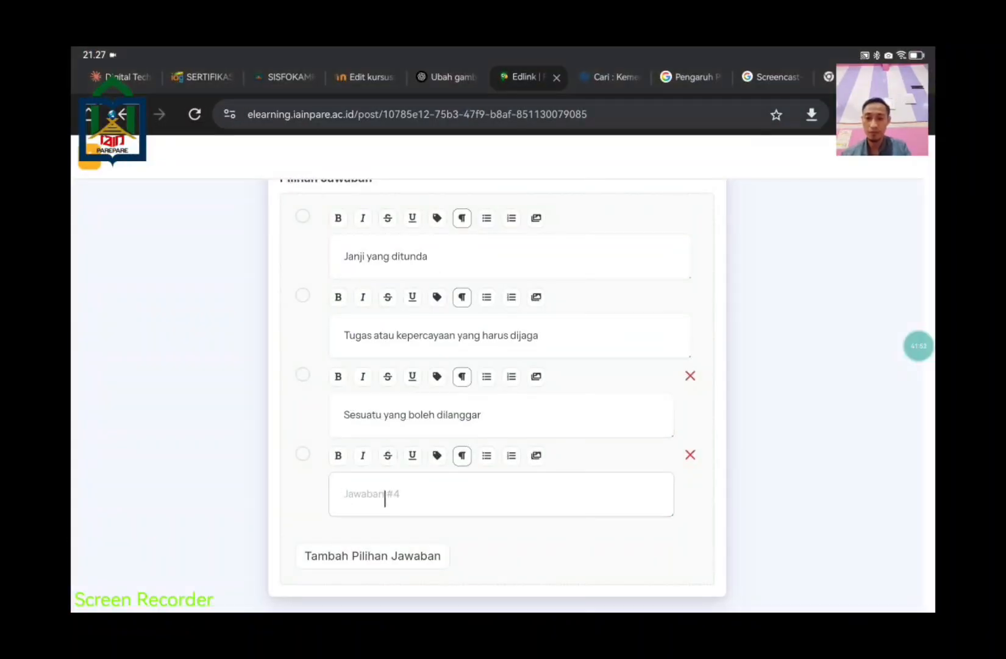
{"action": "key", "text": "super+v"}
{"action": "scroll", "coordinate": [411, 490], "scroll_direction": "up", "scroll_amount": 6}
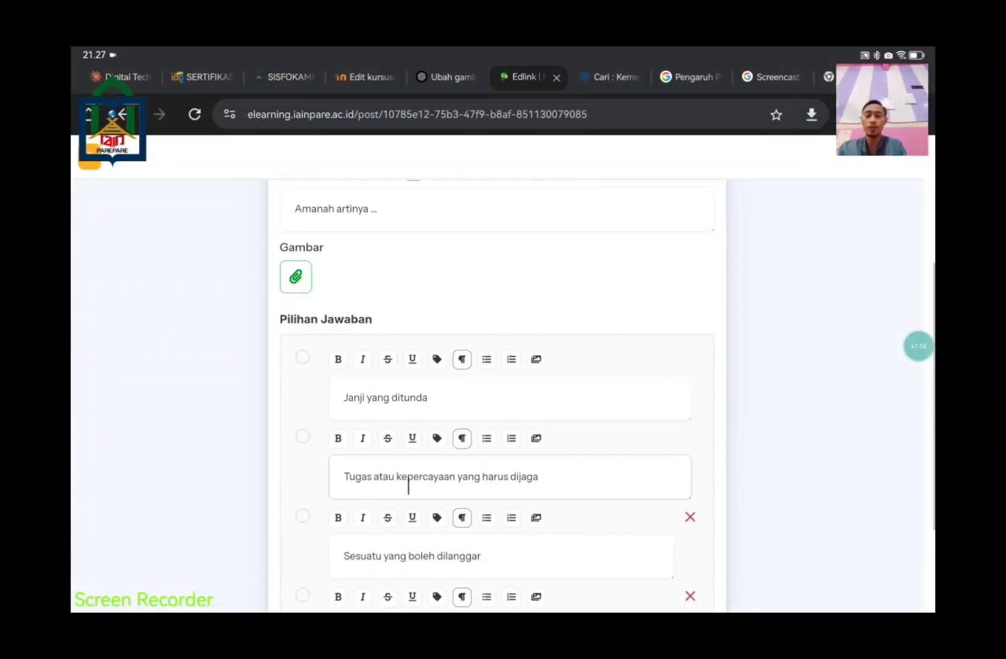
Step: Mark 'Tugas atau kepercayaan yang harus dijaga' as question 1's correct answer
{"action": "scroll", "coordinate": [411, 491], "scroll_direction": "down", "scroll_amount": 2}
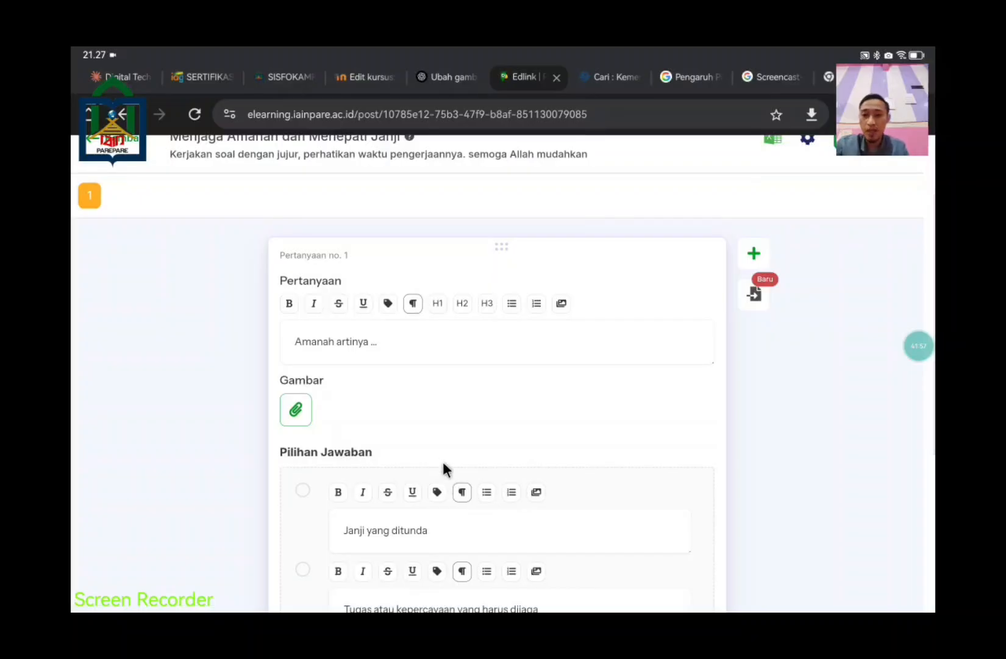
{"action": "scroll", "coordinate": [559, 383], "scroll_direction": "down", "scroll_amount": 5}
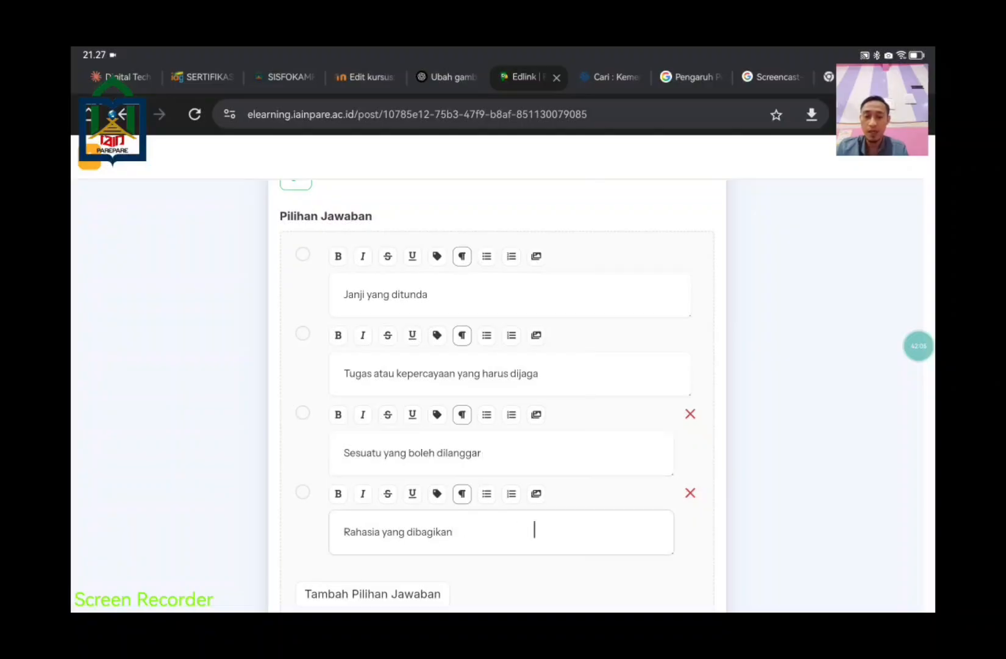
{"action": "scroll", "coordinate": [519, 530], "scroll_direction": "down", "scroll_amount": 1}
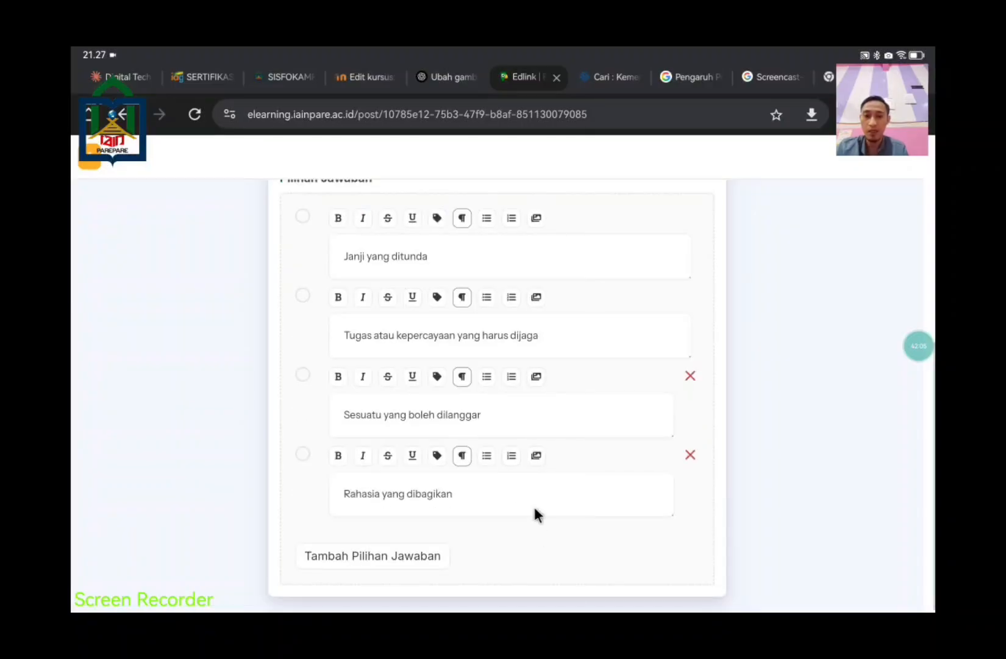
{"action": "left_click", "coordinate": [302, 296]}
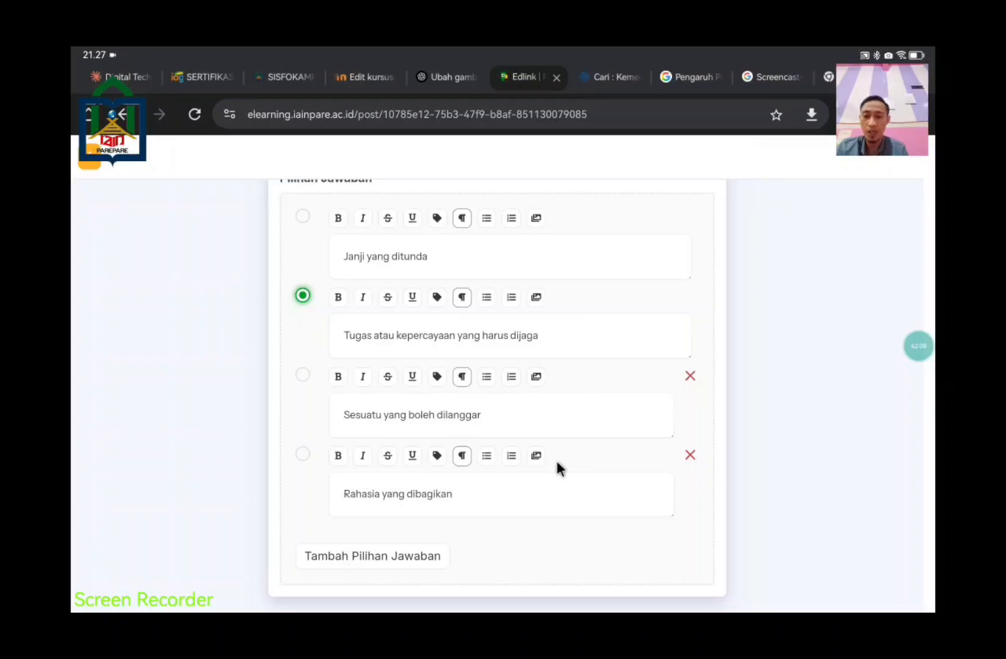
{"action": "scroll", "coordinate": [525, 426], "scroll_direction": "up", "scroll_amount": 5}
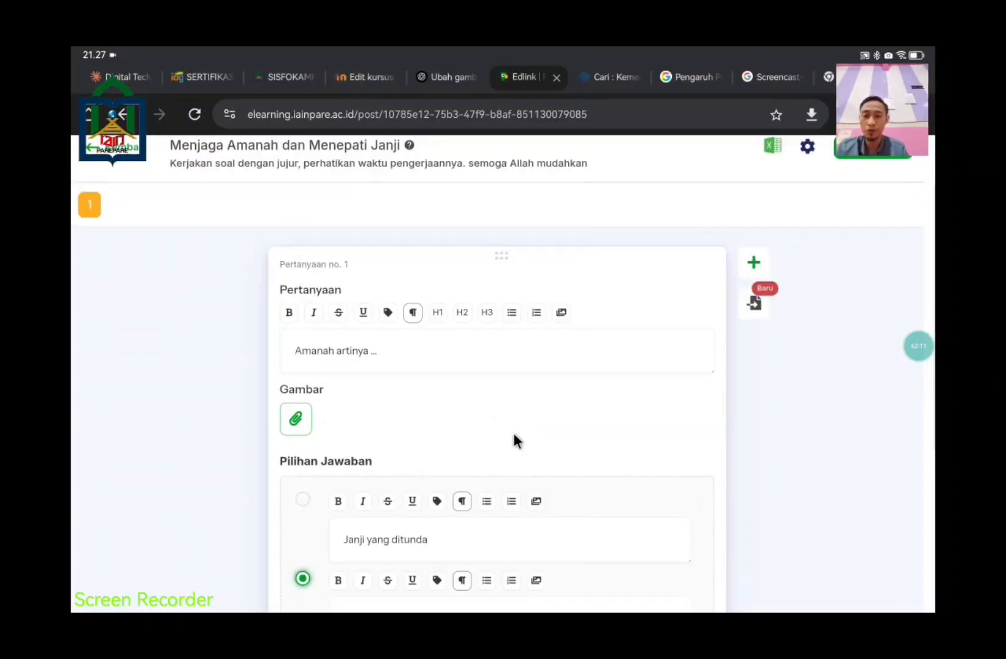
{"action": "scroll", "coordinate": [513, 432], "scroll_direction": "down", "scroll_amount": 5}
{"action": "scroll", "coordinate": [601, 489], "scroll_direction": "up", "scroll_amount": 5}
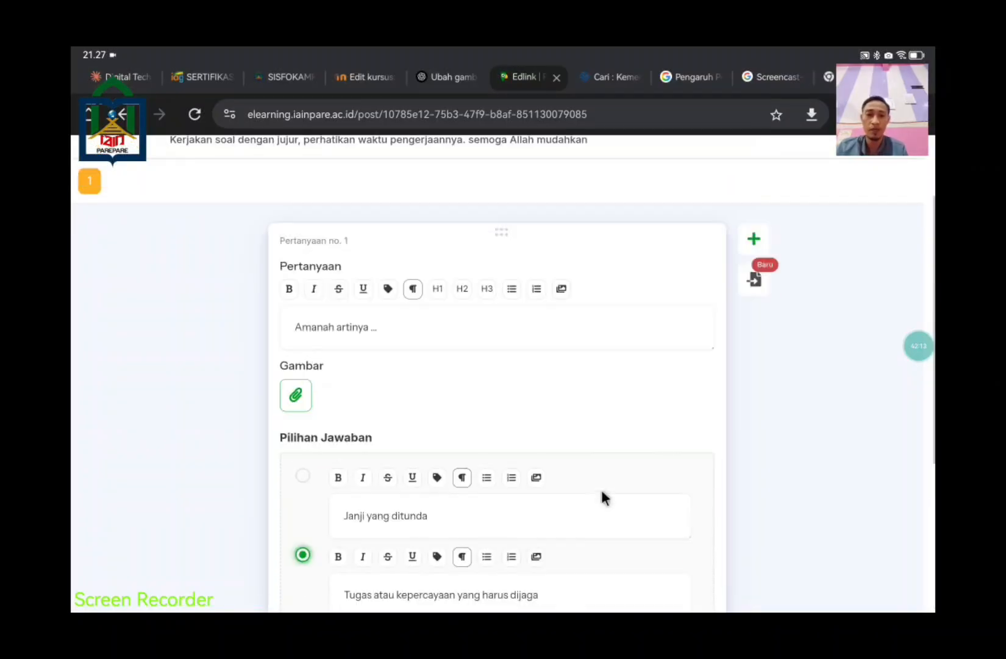
{"action": "scroll", "coordinate": [600, 480], "scroll_direction": "down", "scroll_amount": 5}
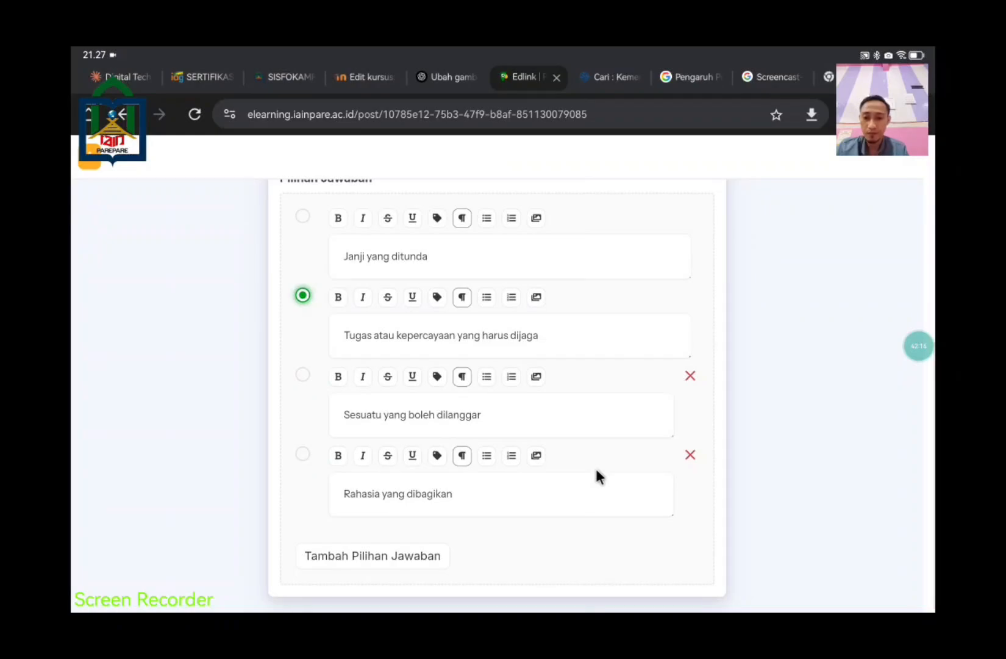
{"action": "scroll", "coordinate": [597, 474], "scroll_direction": "up", "scroll_amount": 5}
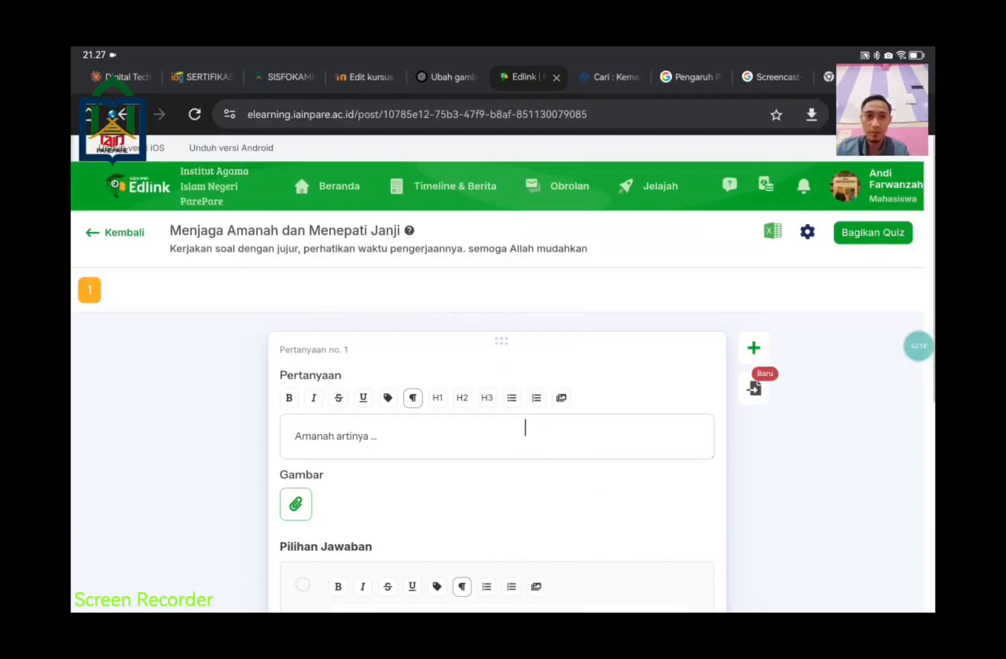
{"action": "scroll", "coordinate": [528, 434], "scroll_direction": "down", "scroll_amount": 3}
{"action": "scroll", "coordinate": [525, 427], "scroll_direction": "down", "scroll_amount": 4}
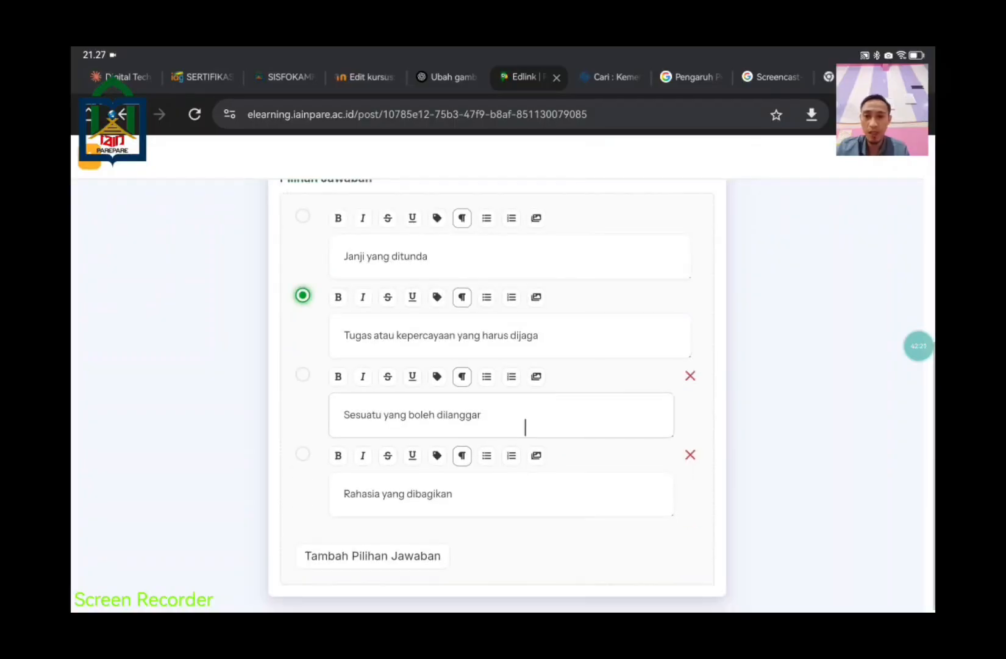
{"action": "scroll", "coordinate": [515, 449], "scroll_direction": "up", "scroll_amount": 3}
{"action": "scroll", "coordinate": [515, 448], "scroll_direction": "up", "scroll_amount": 3}
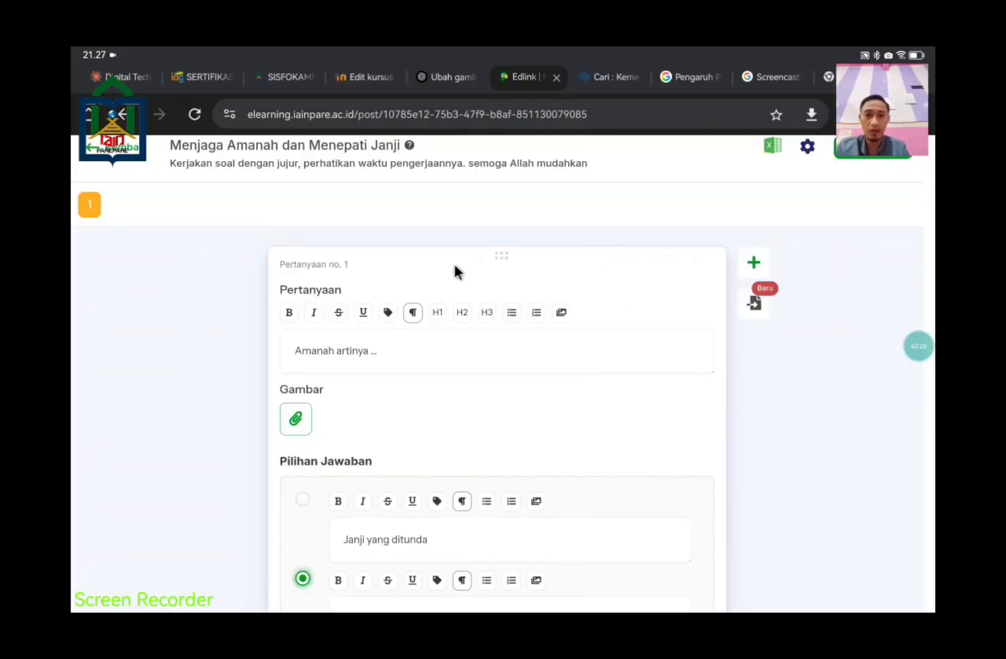
Step: Add two new empty questions, numbers 2 and 3, to the quiz
{"action": "left_click", "coordinate": [751, 263]}
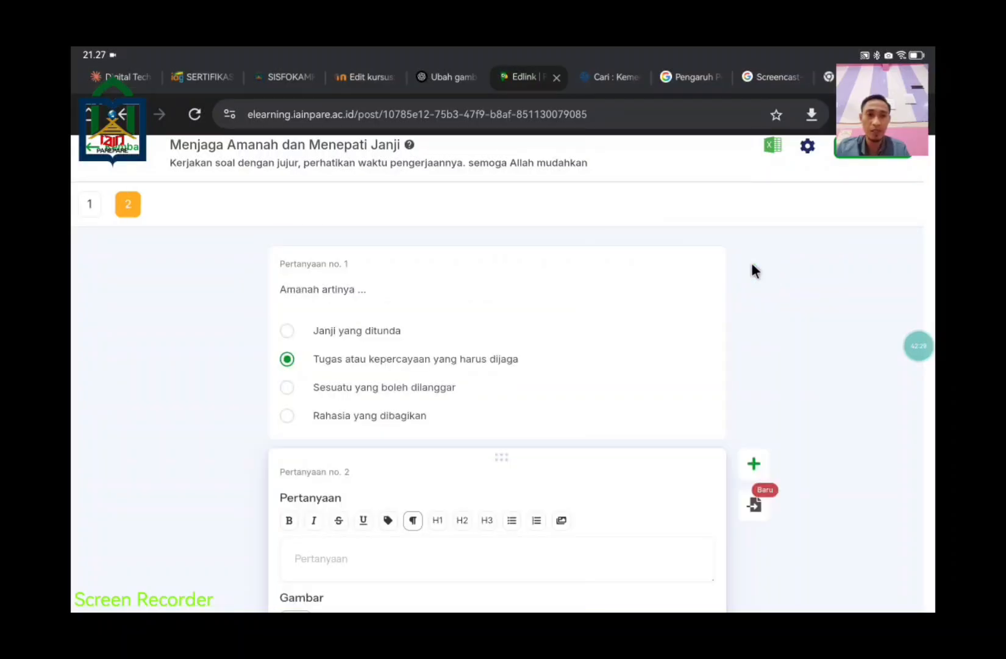
{"action": "scroll", "coordinate": [528, 421], "scroll_direction": "down", "scroll_amount": 5}
{"action": "scroll", "coordinate": [382, 292], "scroll_direction": "up", "scroll_amount": 5}
{"action": "scroll", "coordinate": [380, 288], "scroll_direction": "down", "scroll_amount": 1}
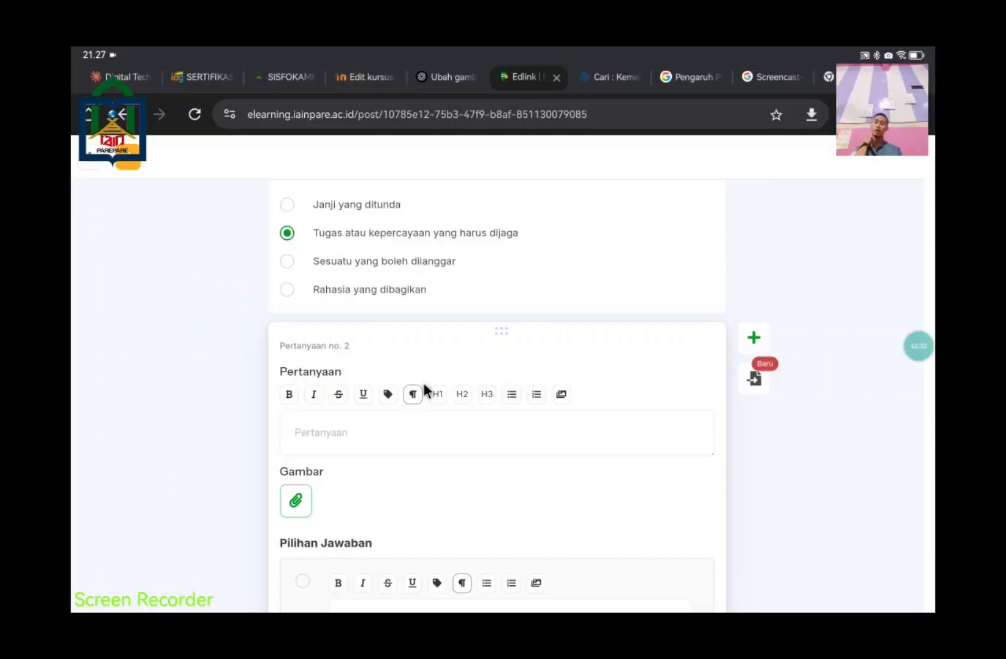
{"action": "left_click", "coordinate": [754, 337]}
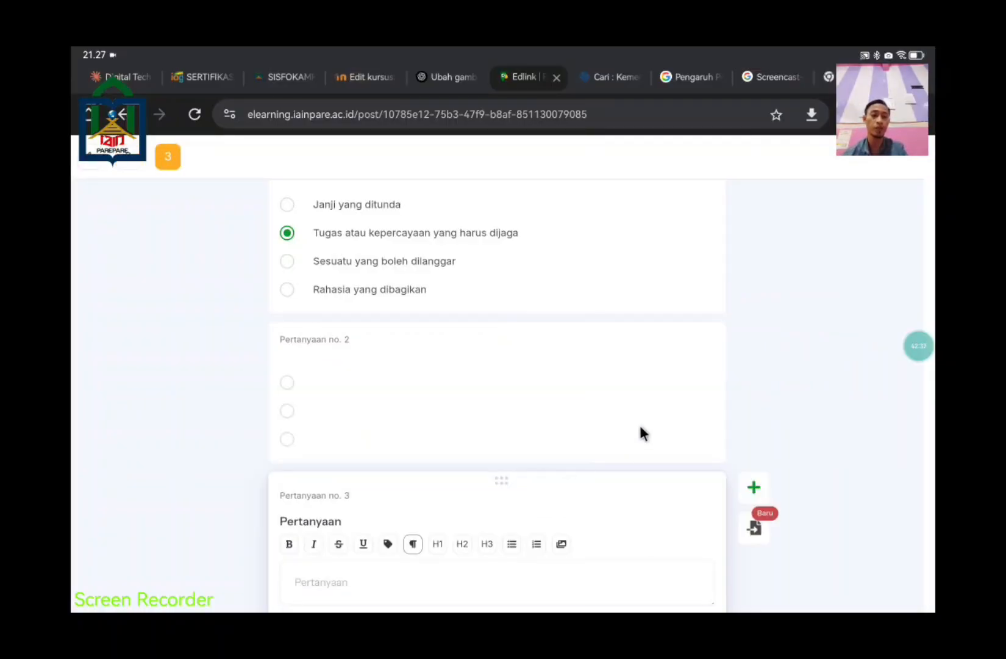
Step: Open the import dialog for loading questions from a .txt, .docx or .xlsx file
{"action": "scroll", "coordinate": [659, 421], "scroll_direction": "up", "scroll_amount": 3}
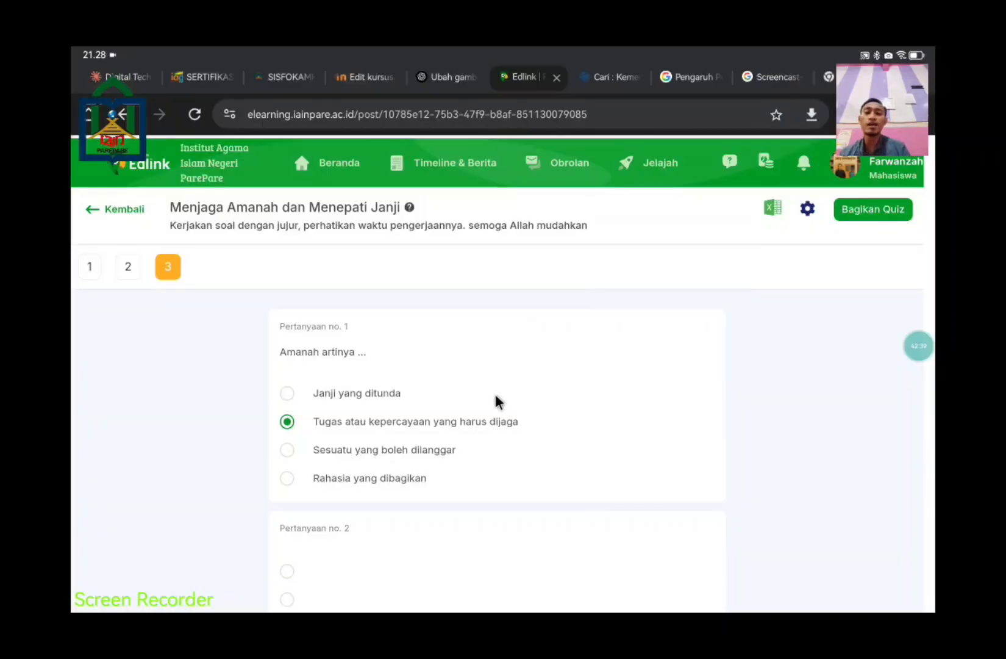
{"action": "scroll", "coordinate": [543, 409], "scroll_direction": "down", "scroll_amount": 4}
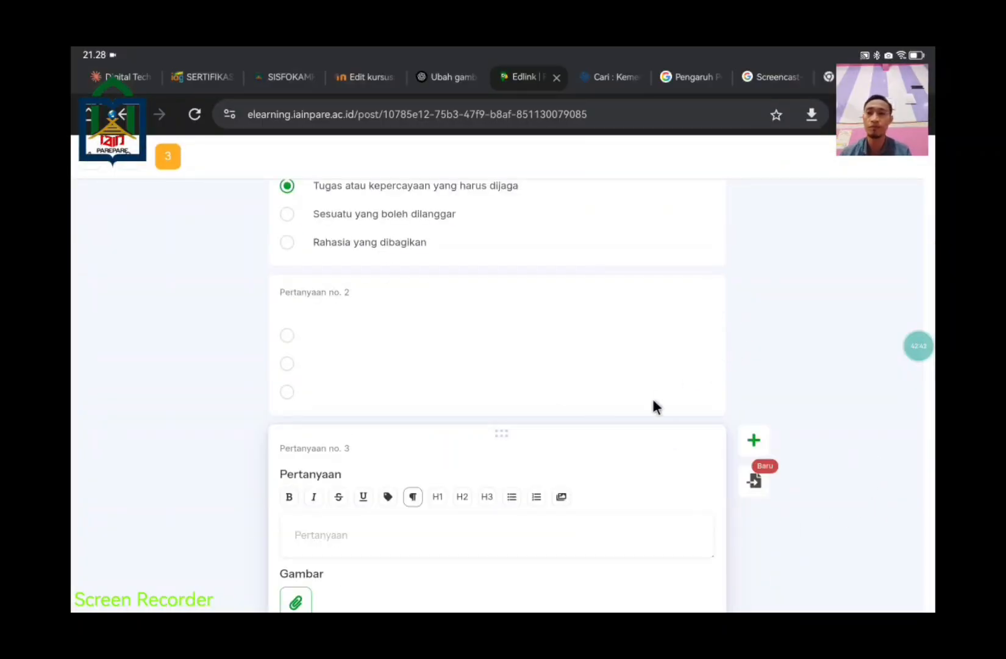
{"action": "scroll", "coordinate": [909, 384], "scroll_direction": "down", "scroll_amount": 3}
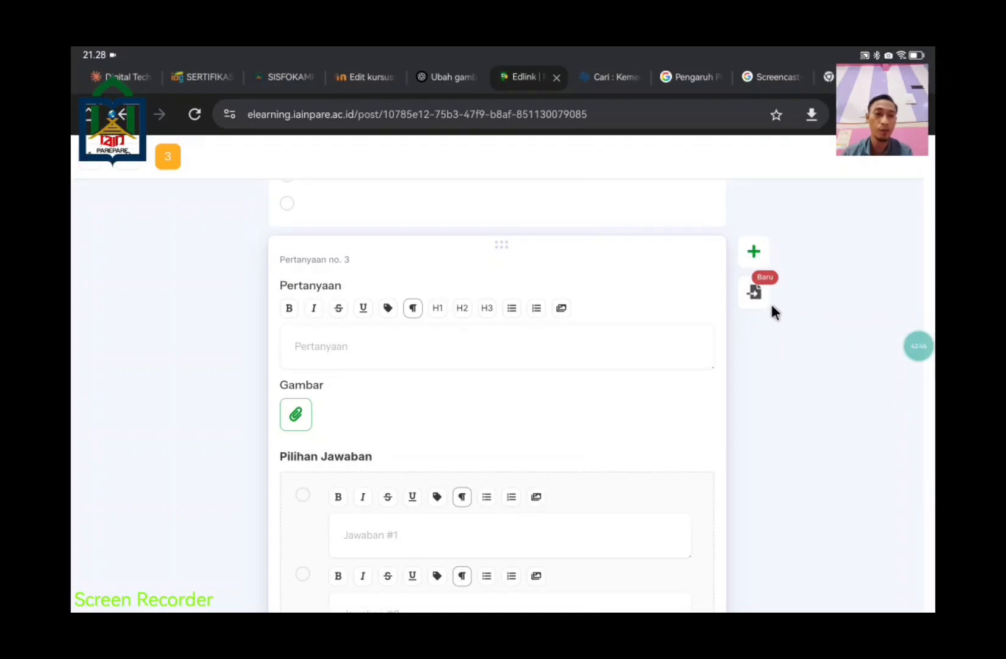
{"action": "left_click", "coordinate": [755, 292]}
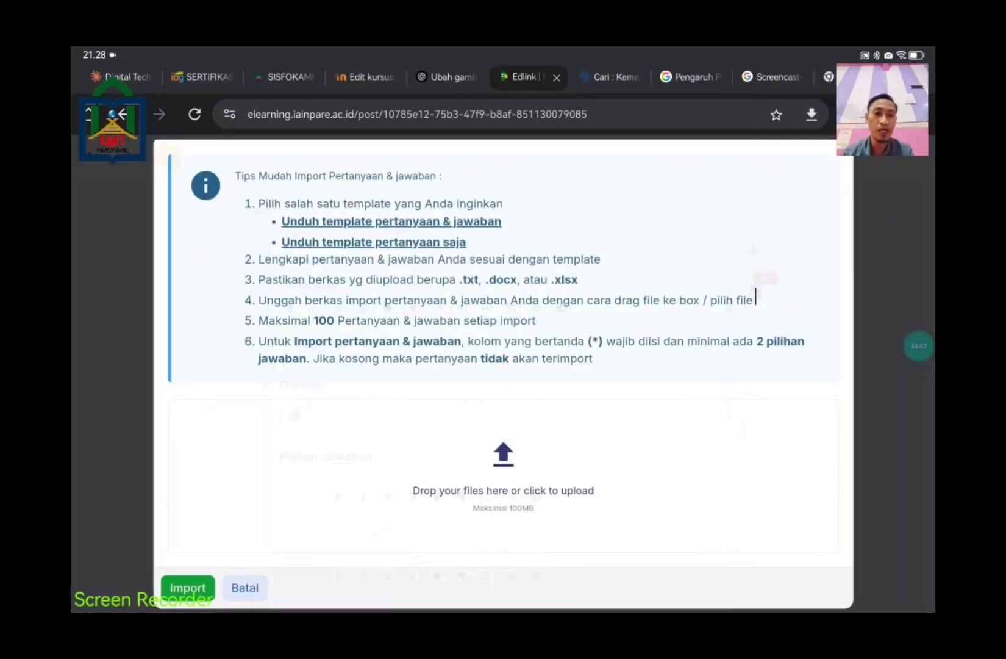
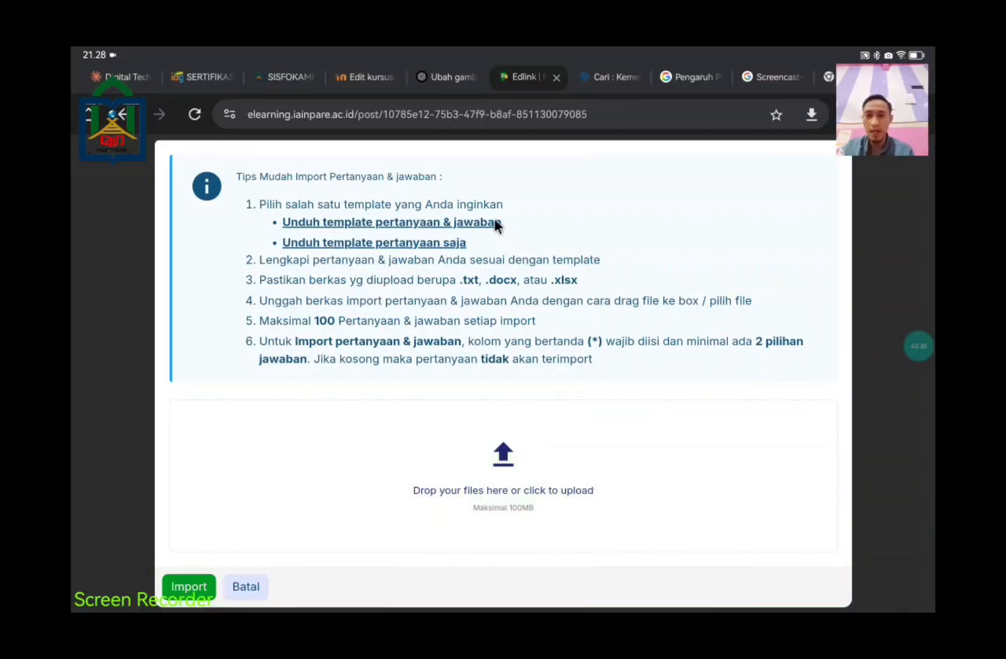
Step: Download the question-and-answer template and open import-quiz-questions.xlsx in WPS Office
{"action": "left_click", "coordinate": [391, 222]}
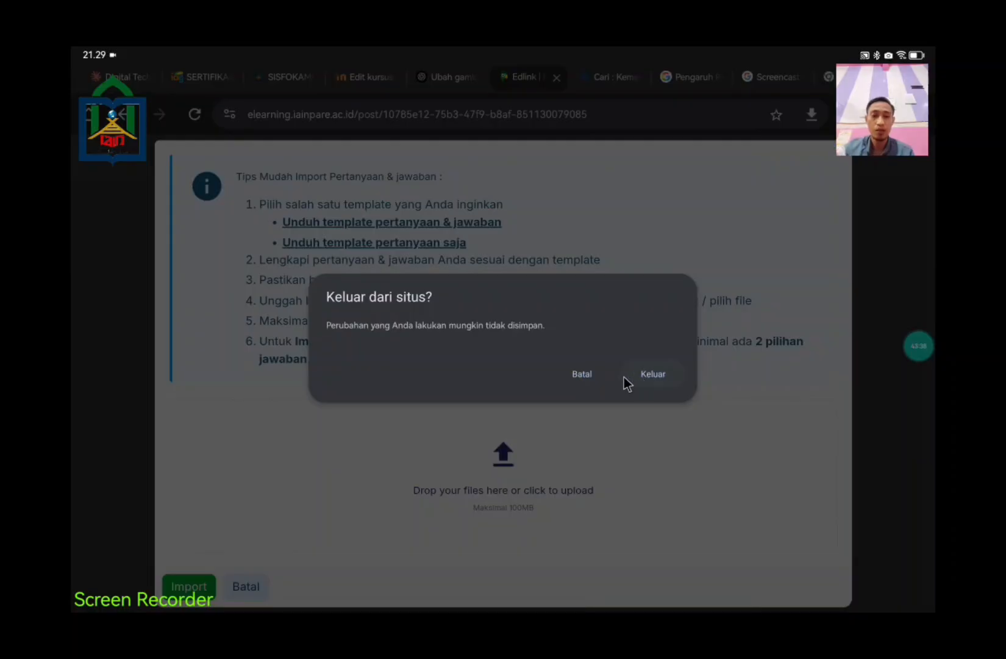
{"action": "left_click", "coordinate": [653, 375]}
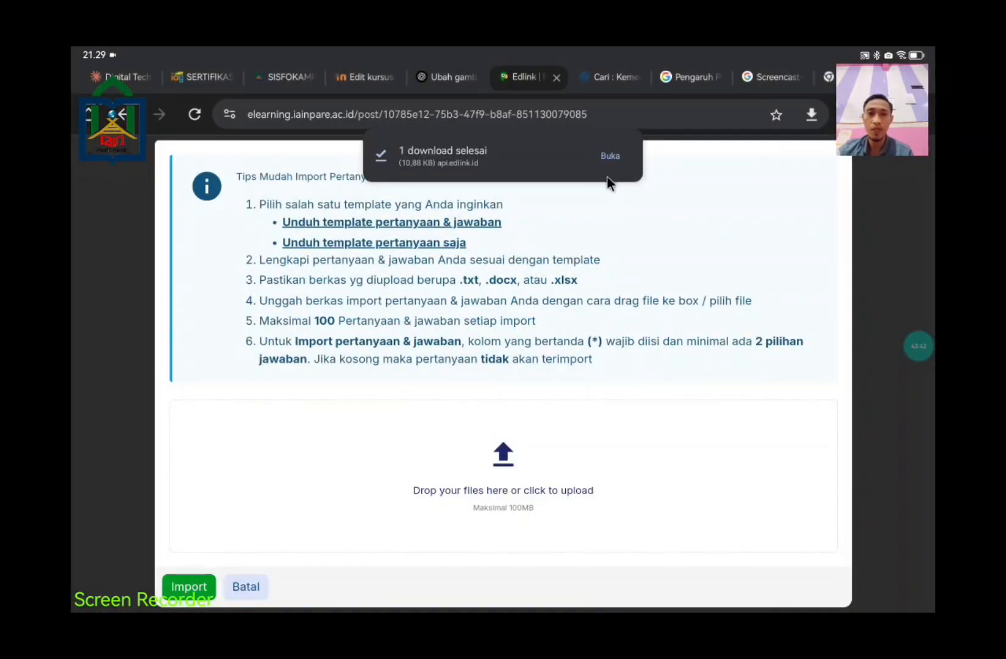
{"action": "left_click", "coordinate": [605, 158]}
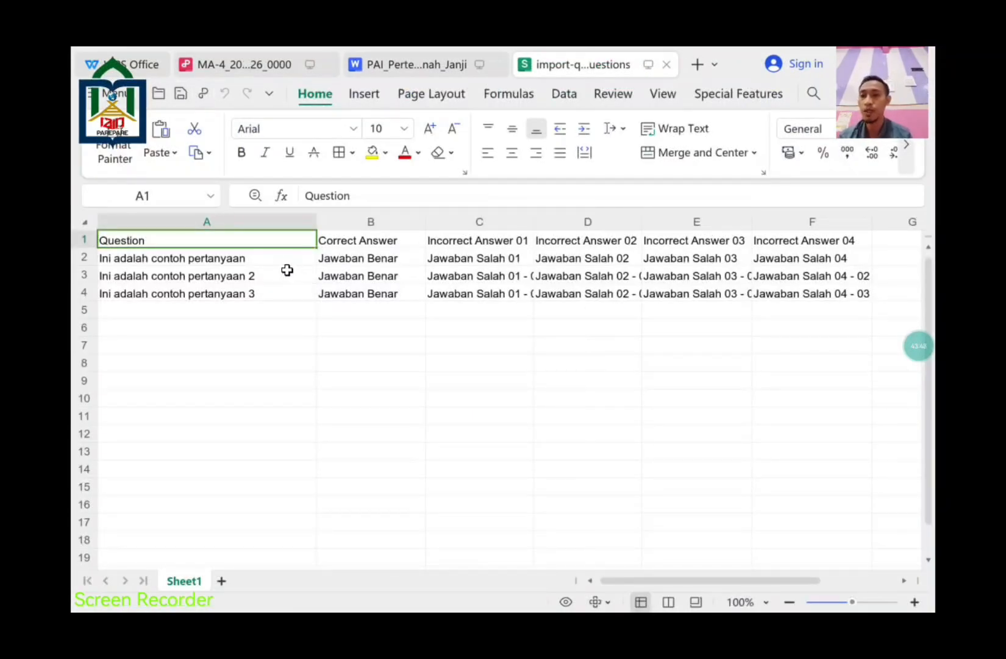
Step: Replace cell A2's sample question with 'Amanah artinya ...' copied from the exercise document
{"action": "left_click", "coordinate": [198, 264]}
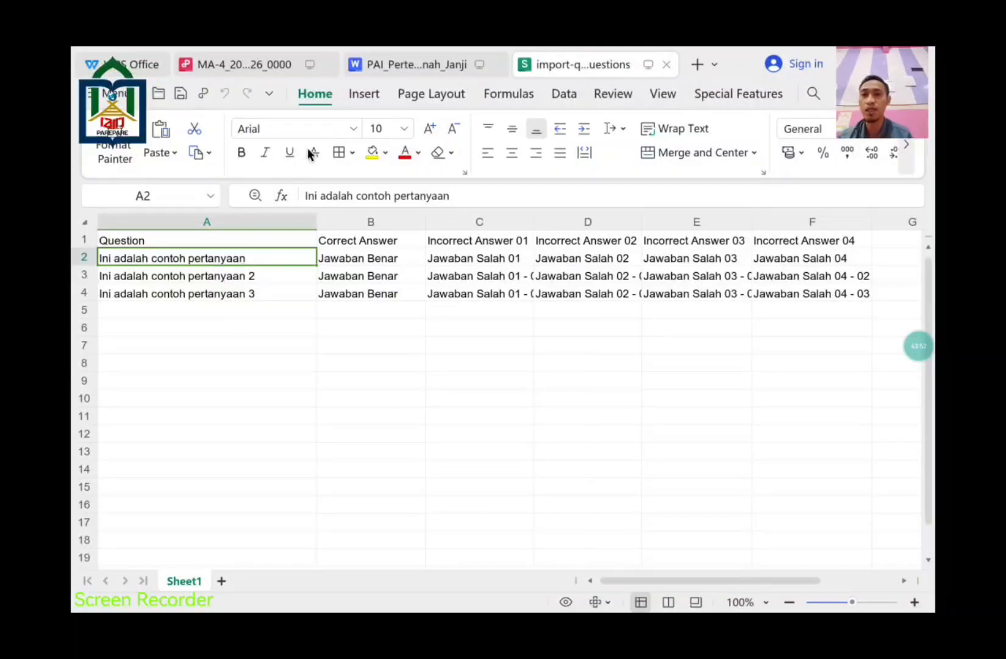
{"action": "left_click", "coordinate": [400, 64]}
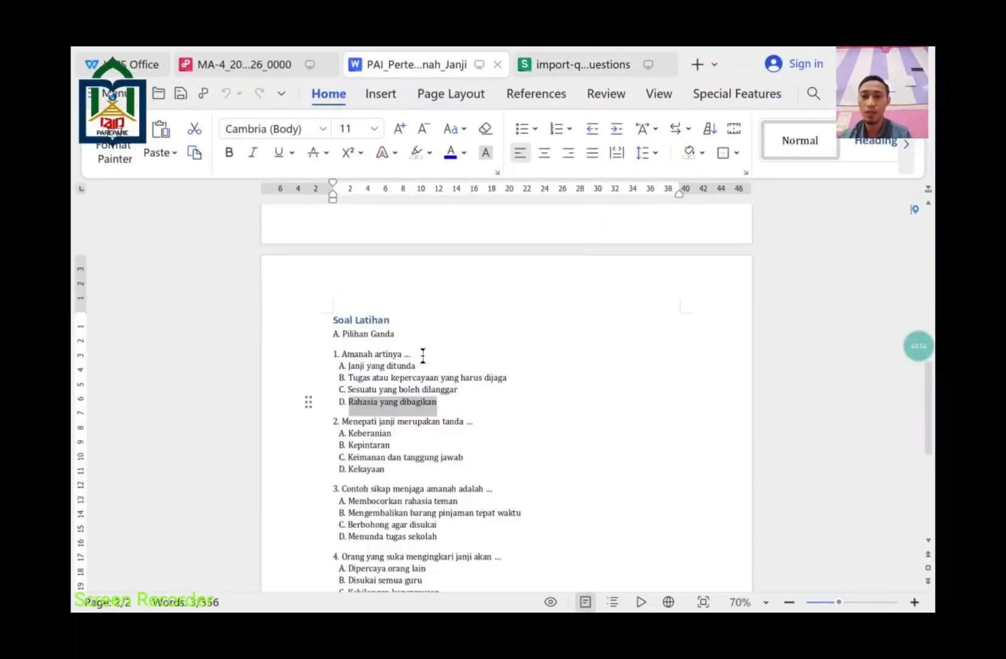
{"action": "left_click_drag", "start_coordinate": [417, 353], "coordinate": [334, 349]}
{"action": "key", "text": "ctrl+c"}
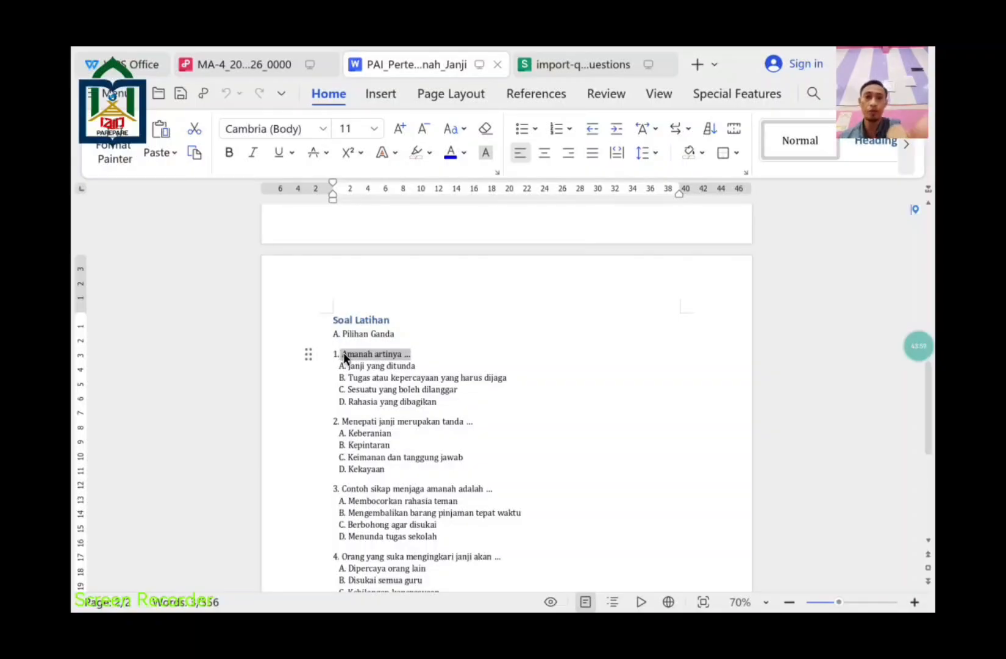
{"action": "key", "text": "ctrl+Tab"}
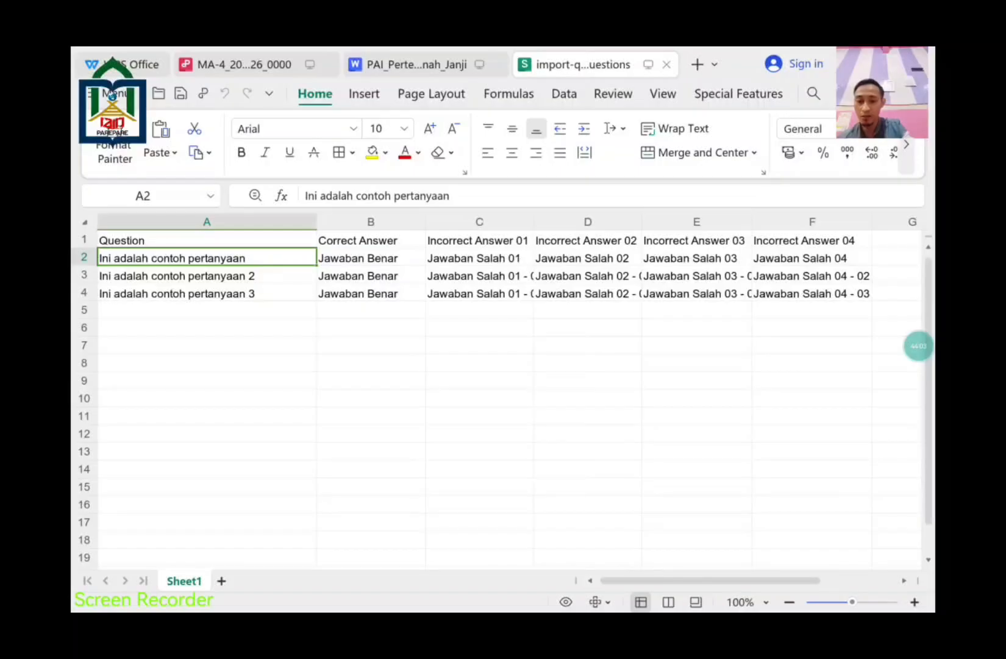
{"action": "left_click", "coordinate": [474, 195]}
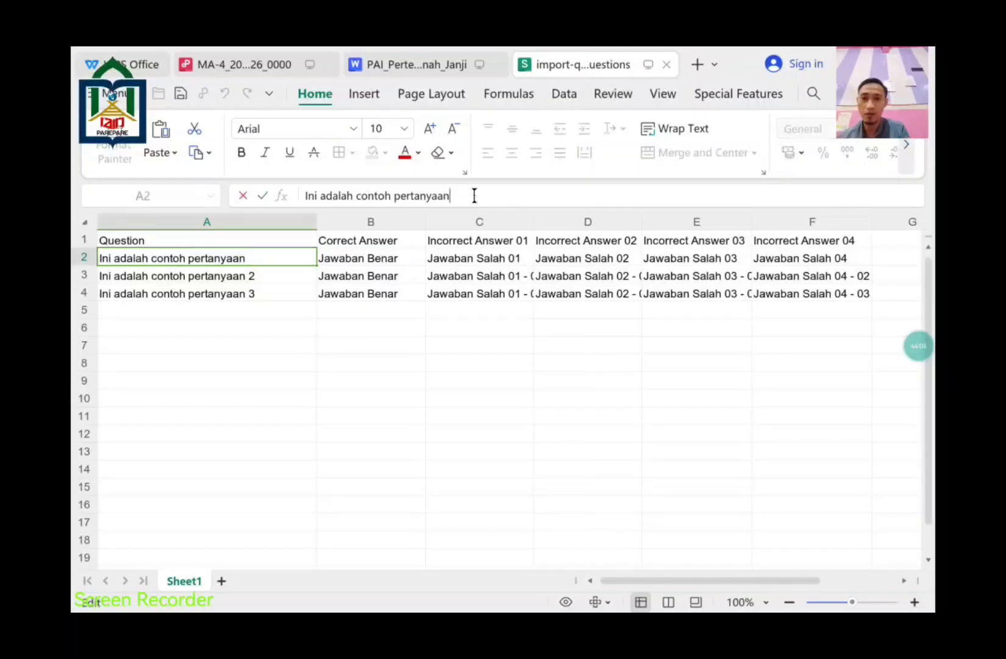
{"action": "key", "text": "ctrl+a"}
{"action": "key", "text": "ctrl+v"}
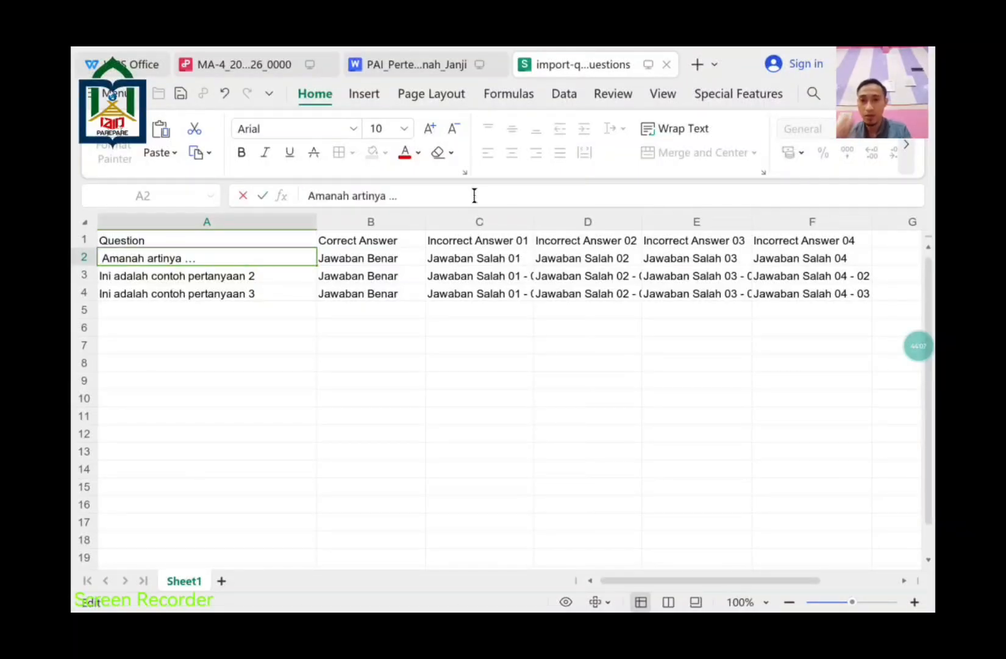
{"action": "left_click", "coordinate": [287, 275]}
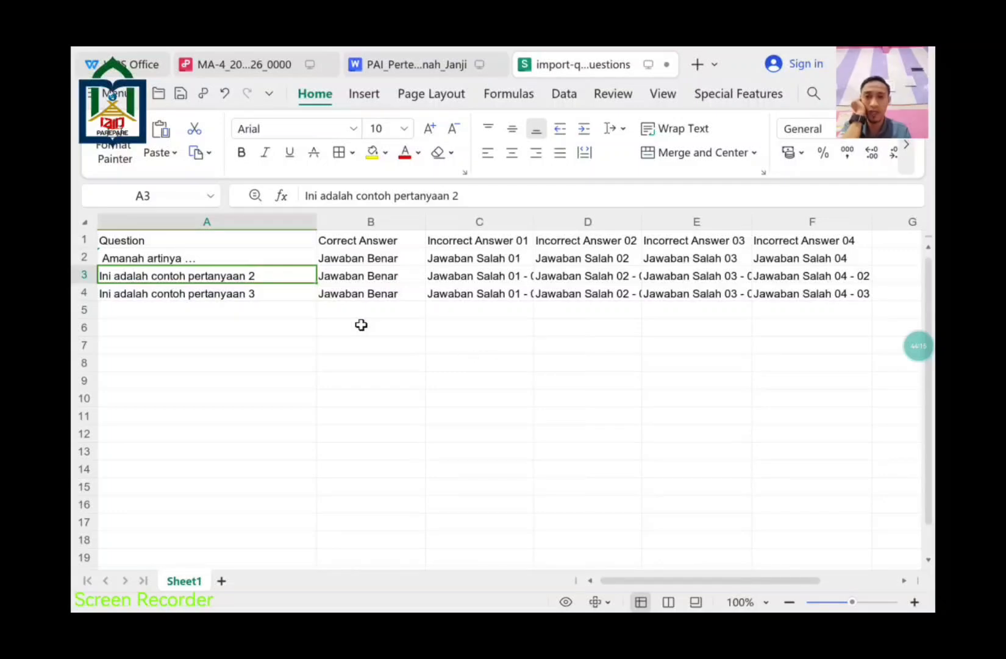
Step: Paste 'Tugas atau kepercayaan yang harus dijaga' from the document into B2 as the correct answer
{"action": "left_click", "coordinate": [372, 258]}
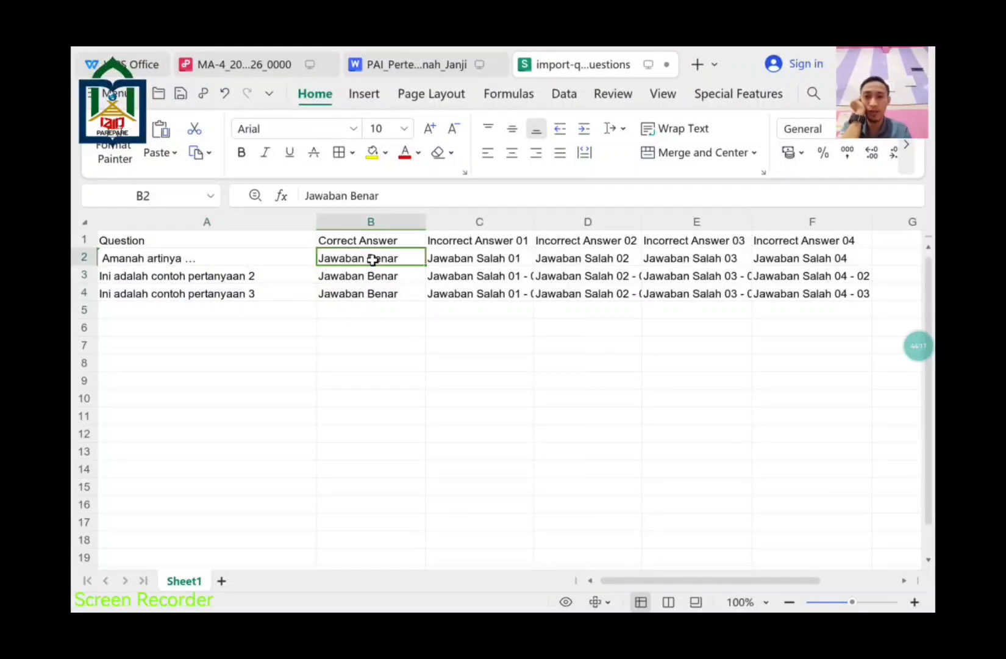
{"action": "left_click", "coordinate": [370, 275]}
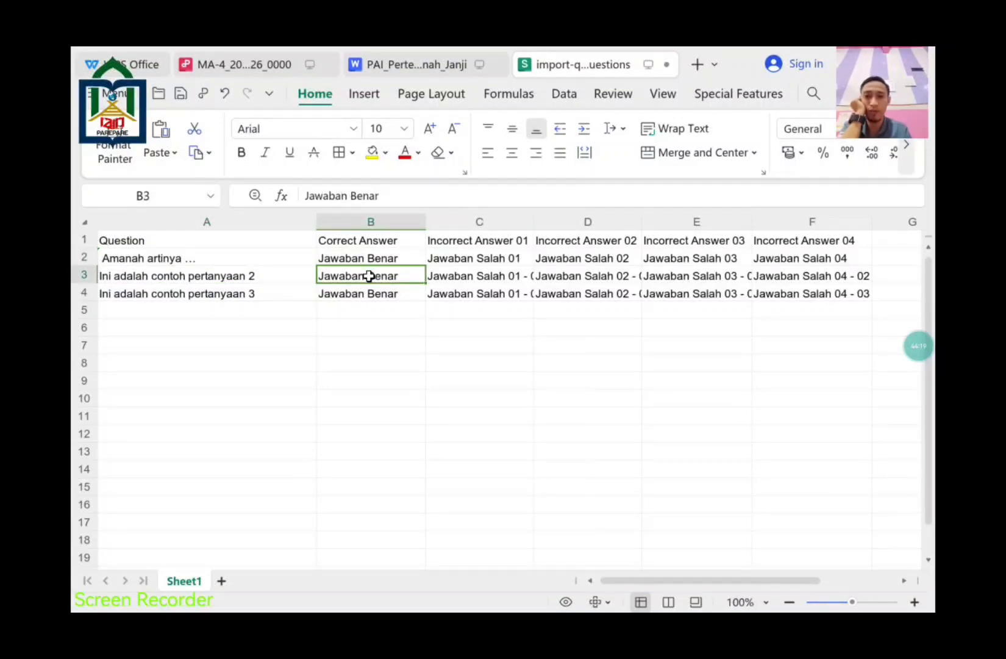
{"action": "left_click", "coordinate": [389, 64]}
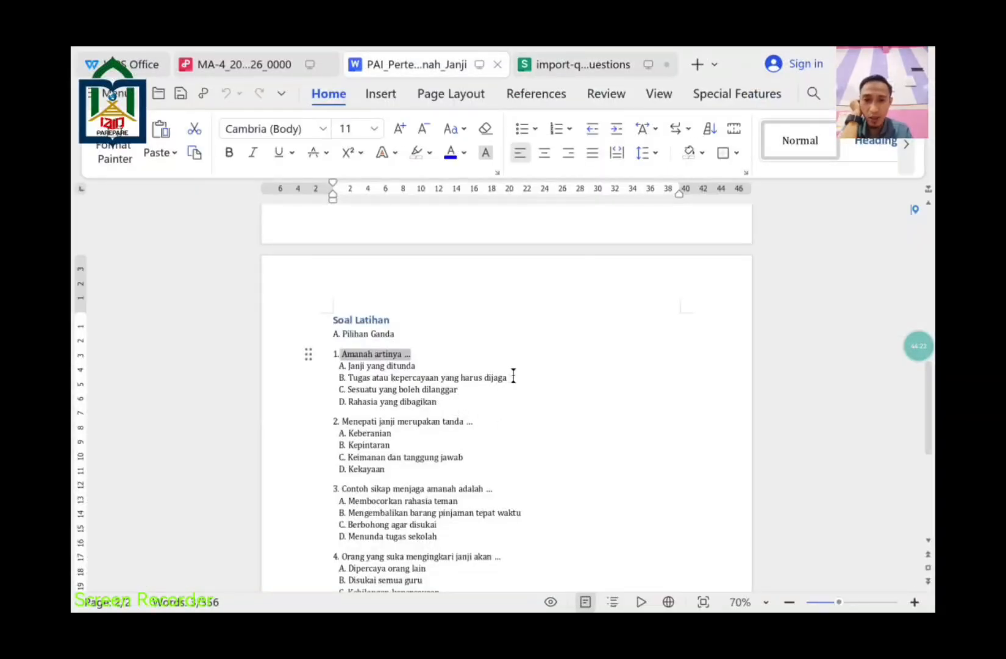
{"action": "left_click_drag", "start_coordinate": [509, 377], "coordinate": [350, 381]}
{"action": "key", "text": "ctrl+c"}
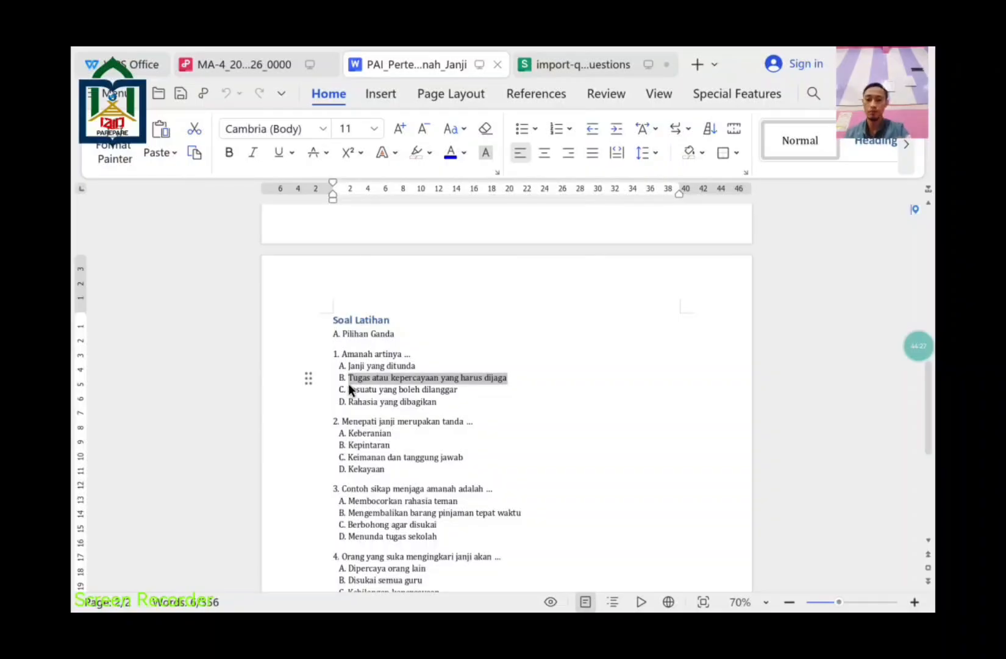
{"action": "key", "text": "ctrl+Tab"}
{"action": "left_click", "coordinate": [371, 258]}
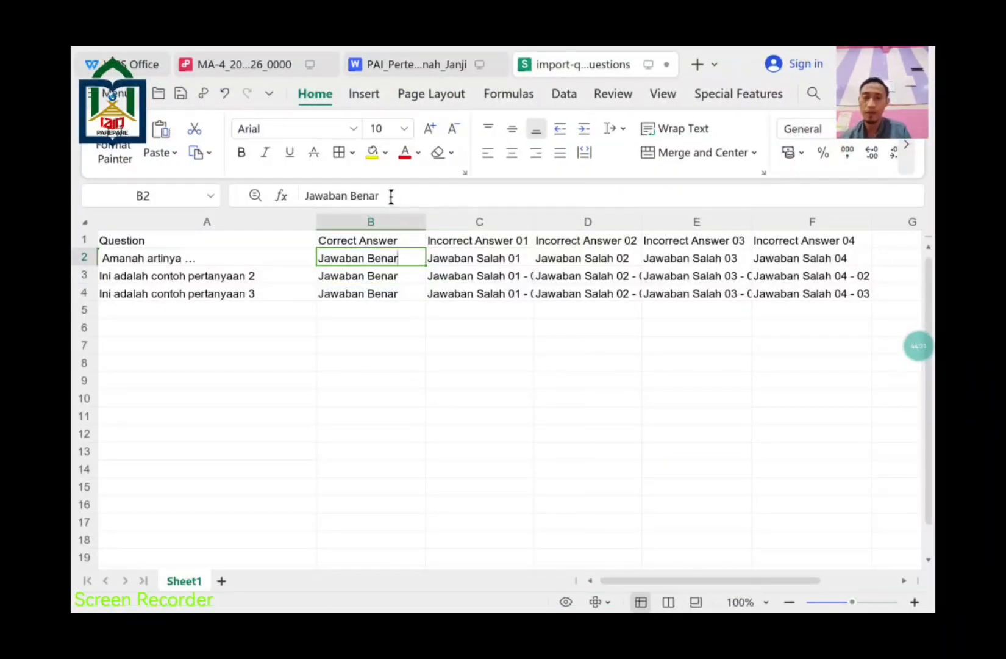
{"action": "left_click_drag", "start_coordinate": [388, 196], "coordinate": [257, 186]}
{"action": "key", "text": "ctrl+v"}
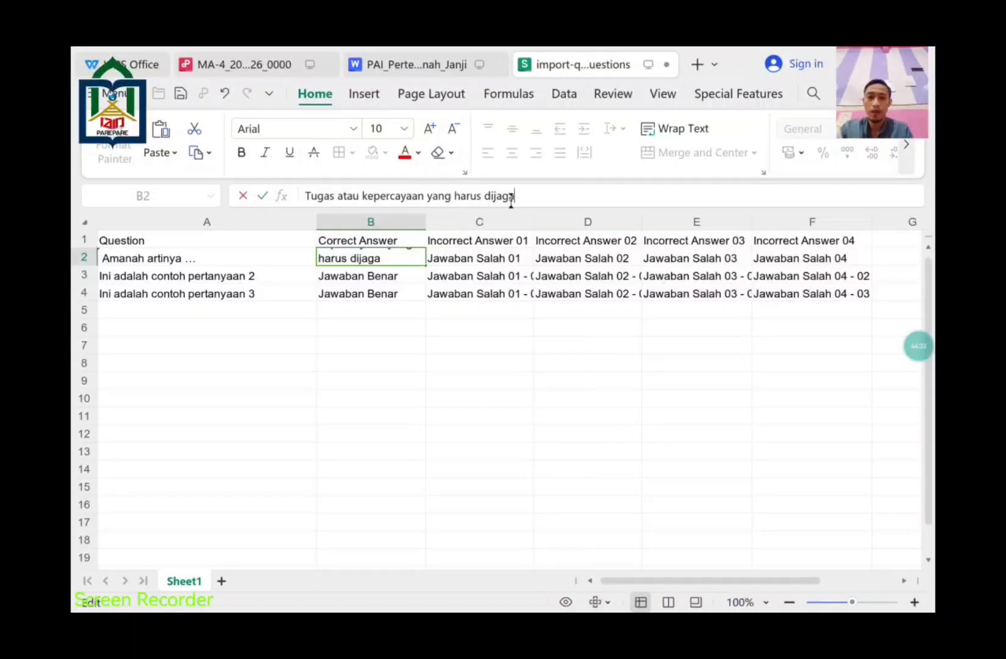
{"action": "left_click", "coordinate": [505, 255]}
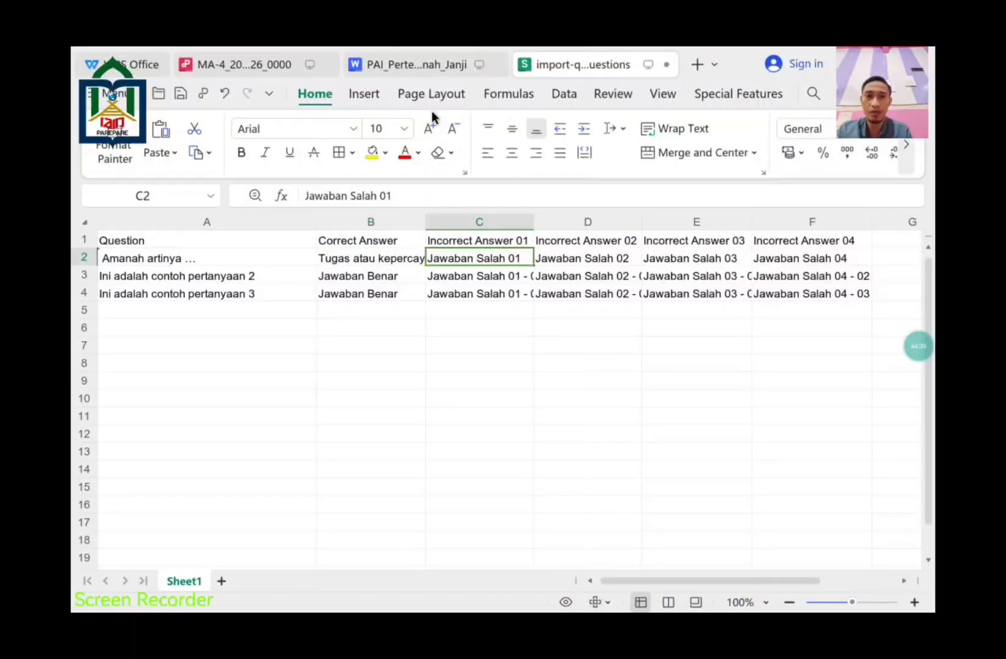
Step: Paste option A, 'Janji yang ditunda', into C2 as the first wrong answer
{"action": "left_click", "coordinate": [432, 73]}
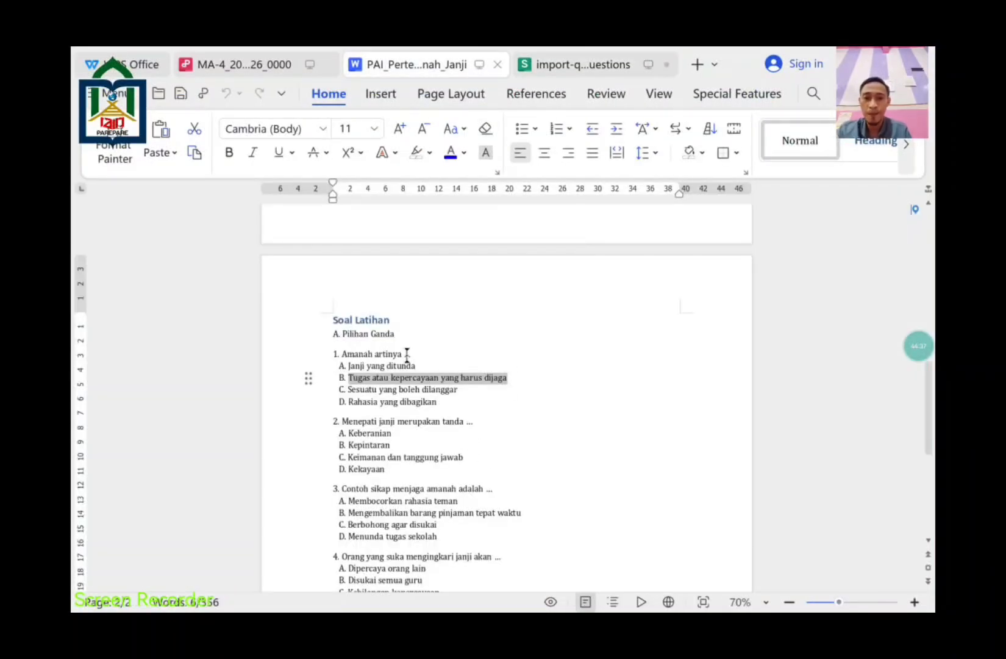
{"action": "left_click", "coordinate": [420, 364]}
{"action": "left_click_drag", "start_coordinate": [421, 364], "coordinate": [346, 367]}
{"action": "key", "text": "ctrl+c"}
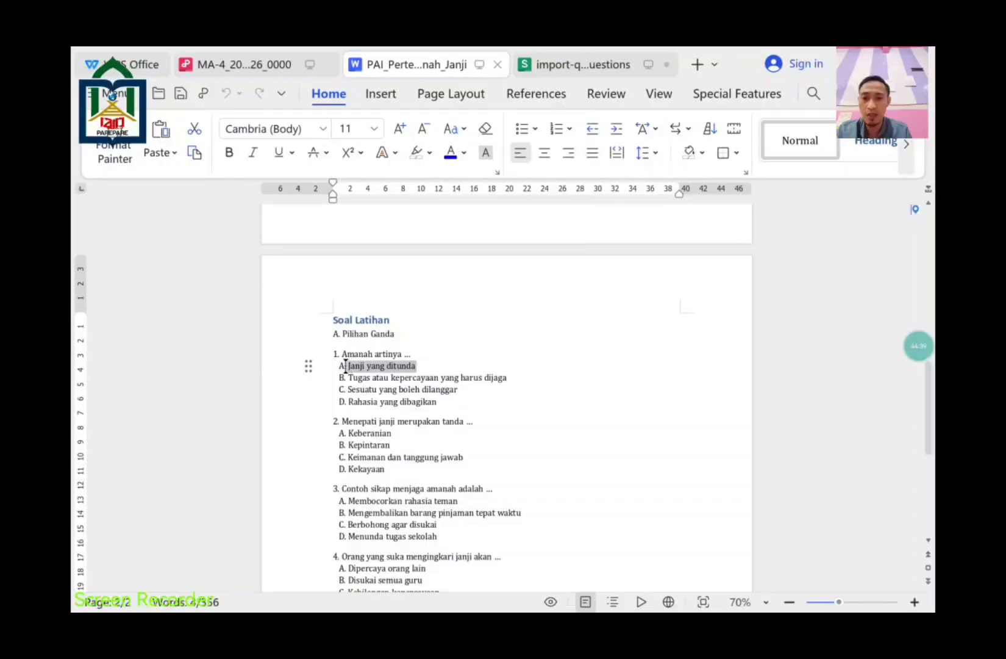
{"action": "key", "text": "ctrl+Tab"}
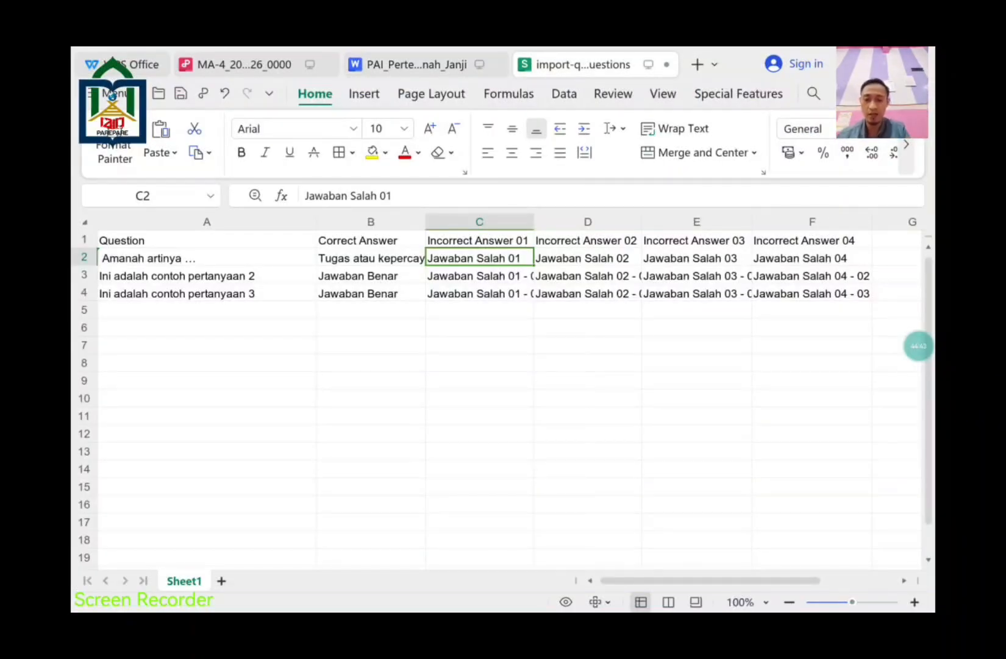
{"action": "key", "text": "ctrl+v"}
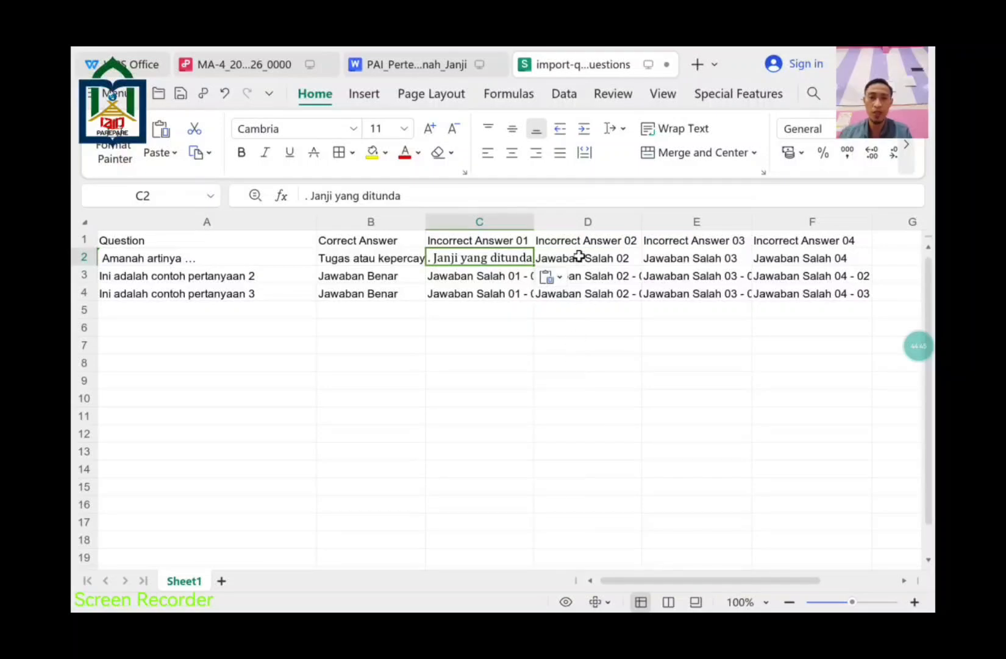
{"action": "left_click", "coordinate": [587, 260]}
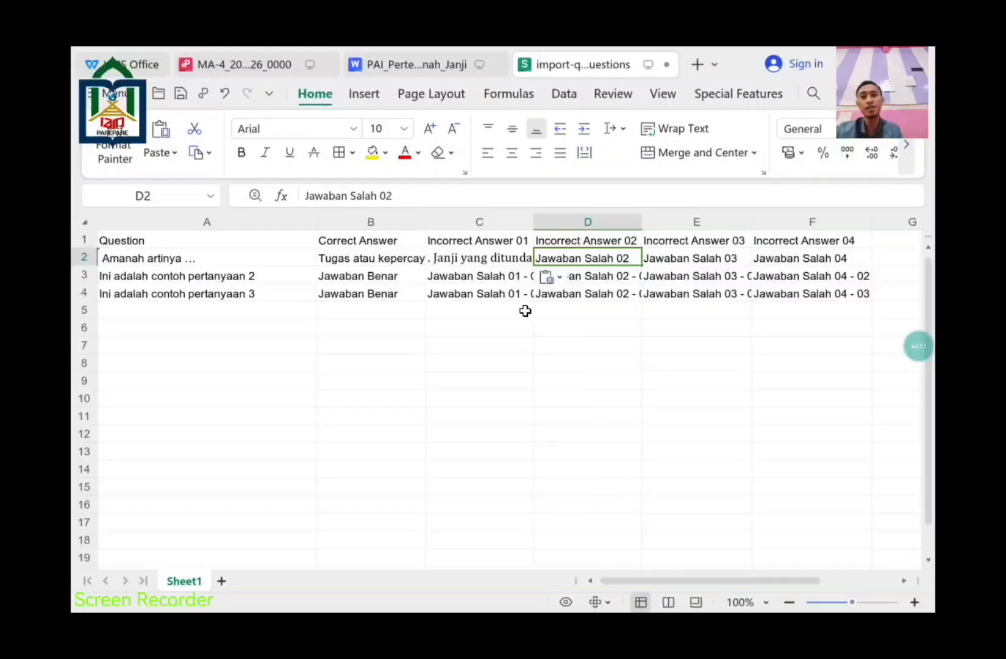
Step: Back in Edlink, attach import-quiz-questions.xlsx from the device's files to the import dialog
{"action": "key", "text": "super"}
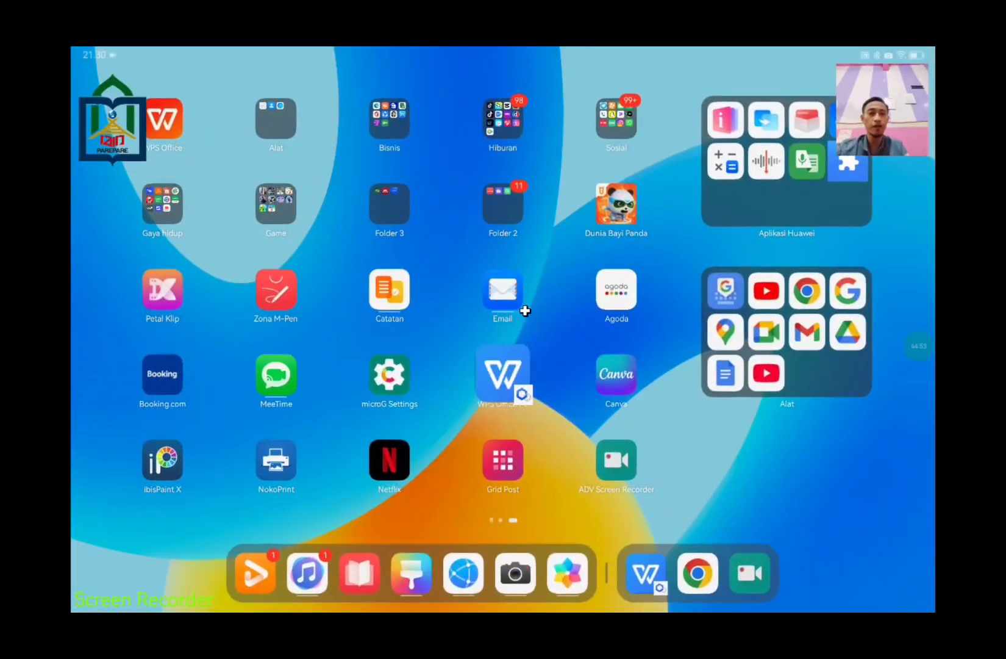
{"action": "key", "text": "alt+Tab"}
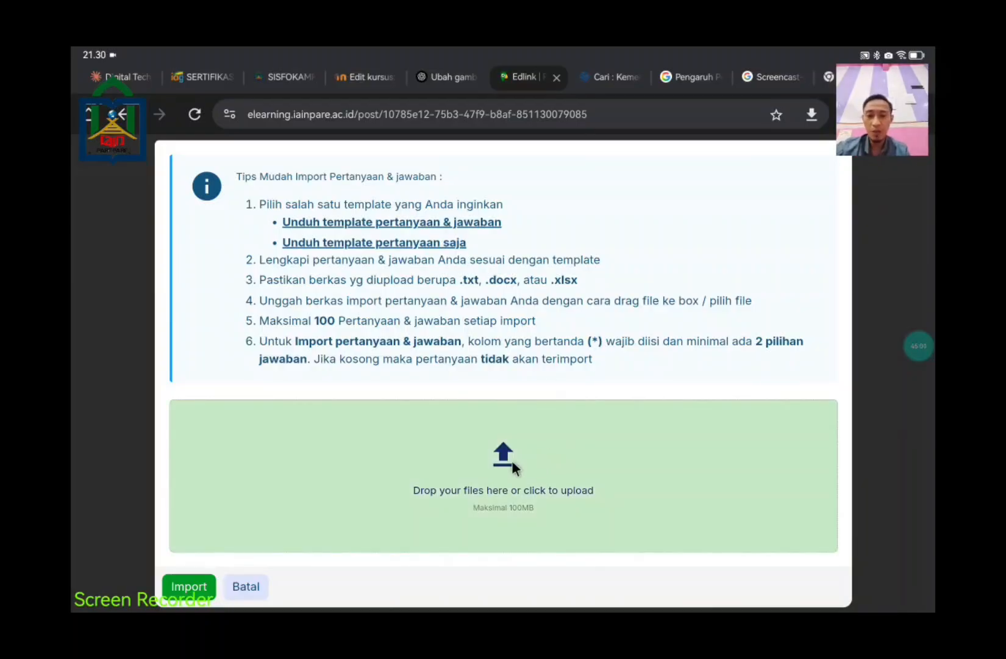
{"action": "left_click", "coordinate": [512, 463]}
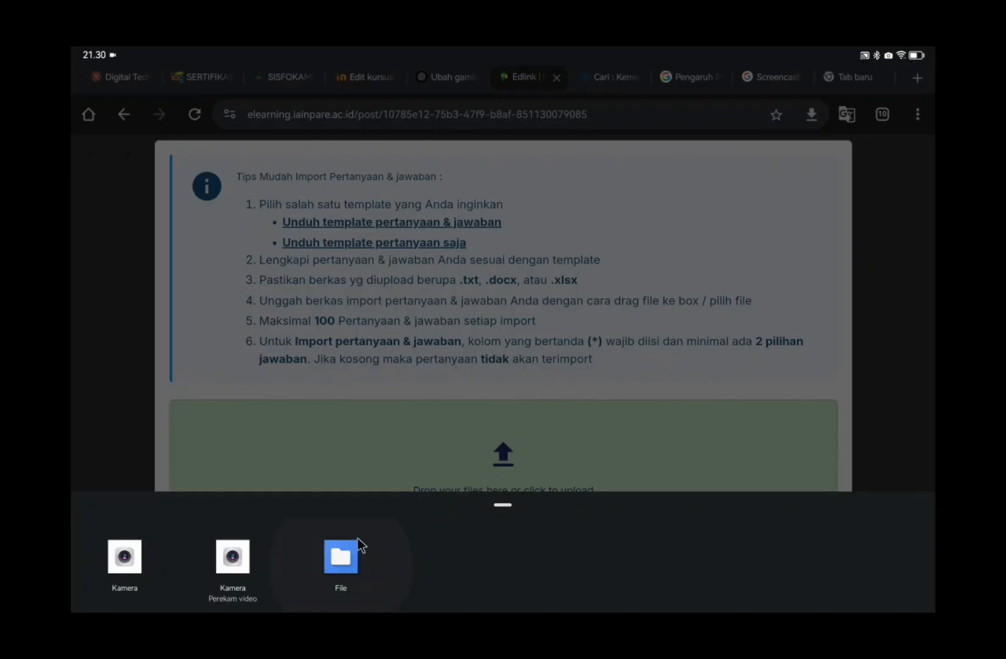
{"action": "left_click", "coordinate": [347, 562]}
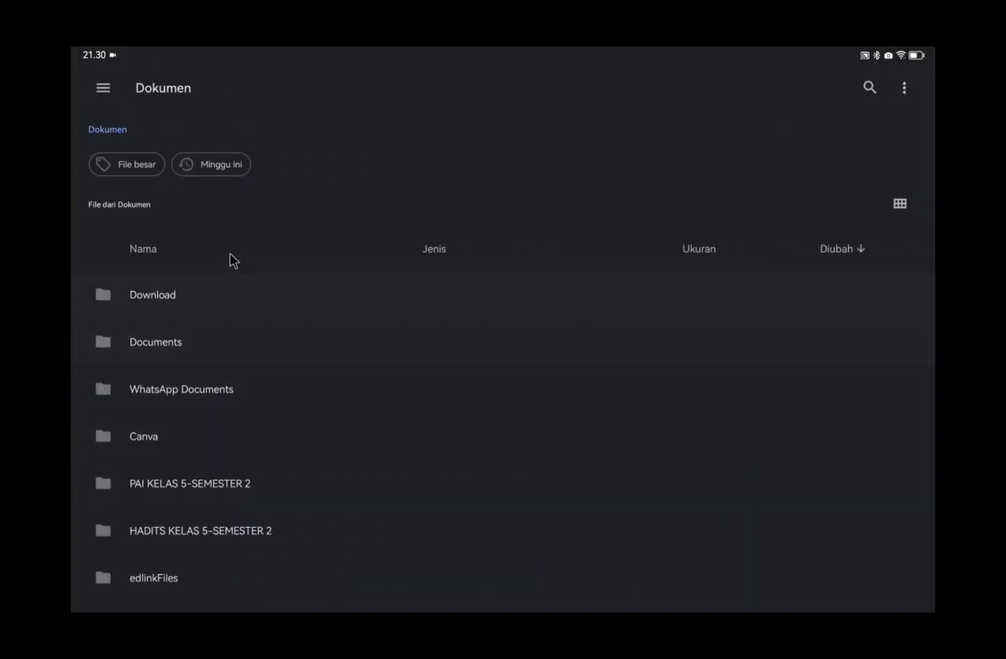
{"action": "left_click", "coordinate": [210, 166]}
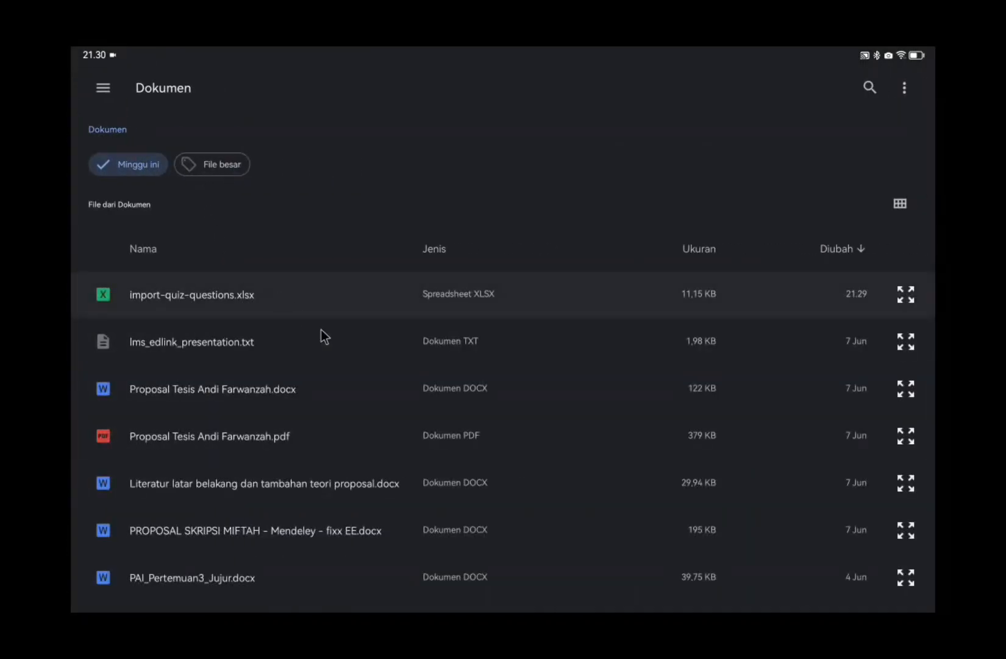
{"action": "left_click", "coordinate": [286, 293]}
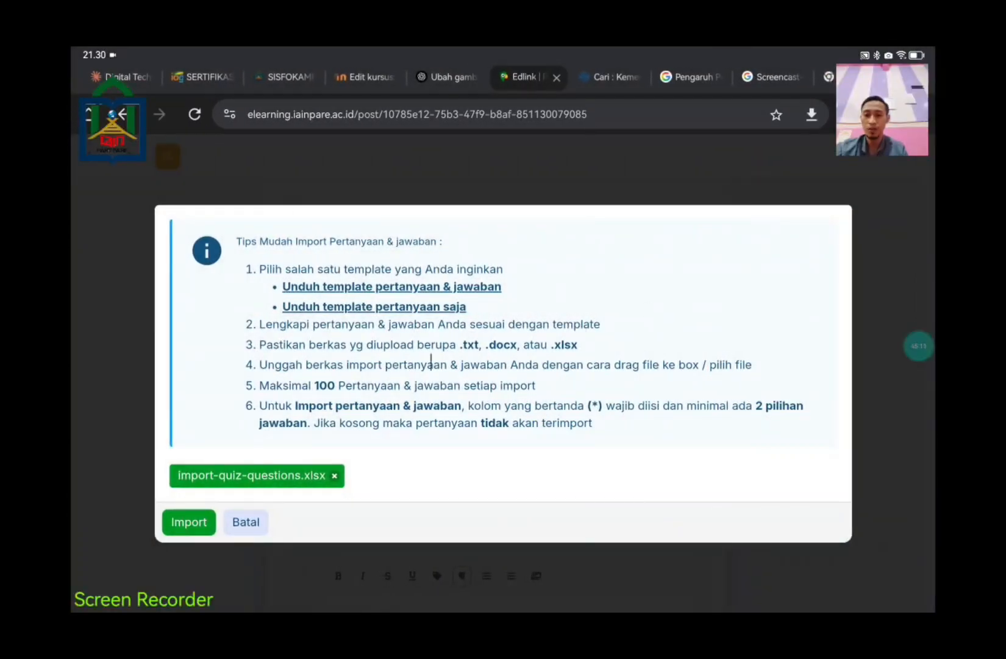
Step: Import the attached spreadsheet and scroll through to check the new questions 4–6
{"action": "left_click", "coordinate": [192, 528]}
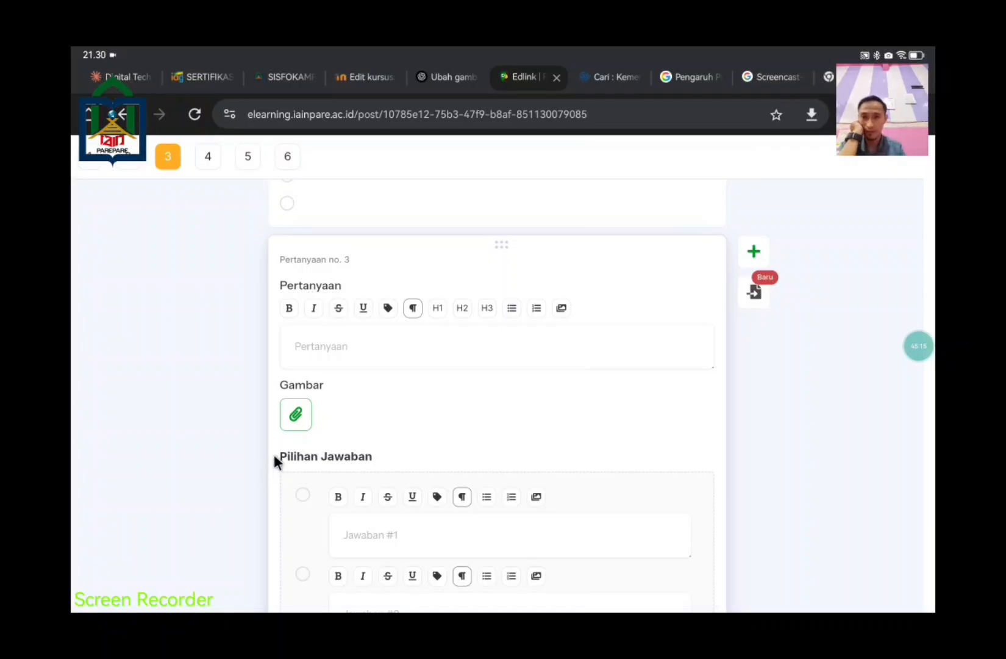
{"action": "scroll", "coordinate": [502, 435], "scroll_direction": "down", "scroll_amount": 10}
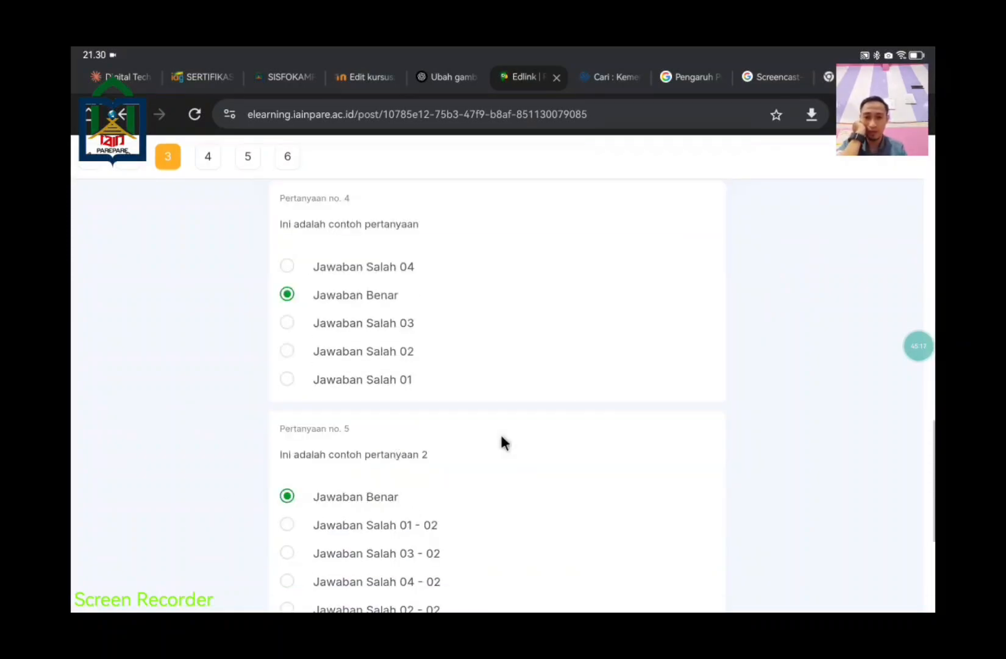
{"action": "scroll", "coordinate": [388, 333], "scroll_direction": "down", "scroll_amount": 5}
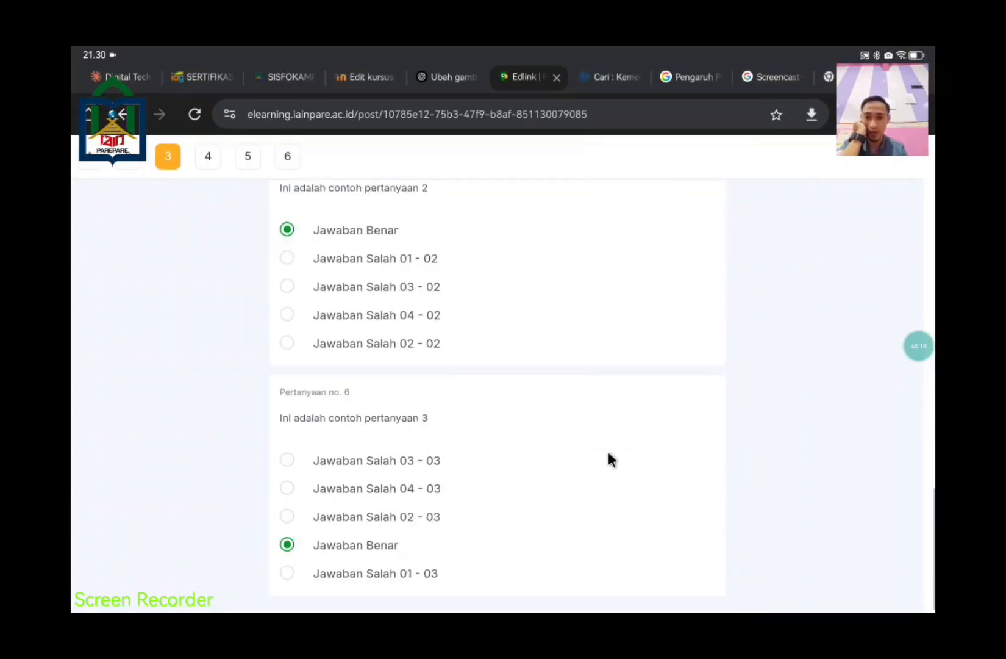
{"action": "scroll", "coordinate": [604, 475], "scroll_direction": "up", "scroll_amount": 20}
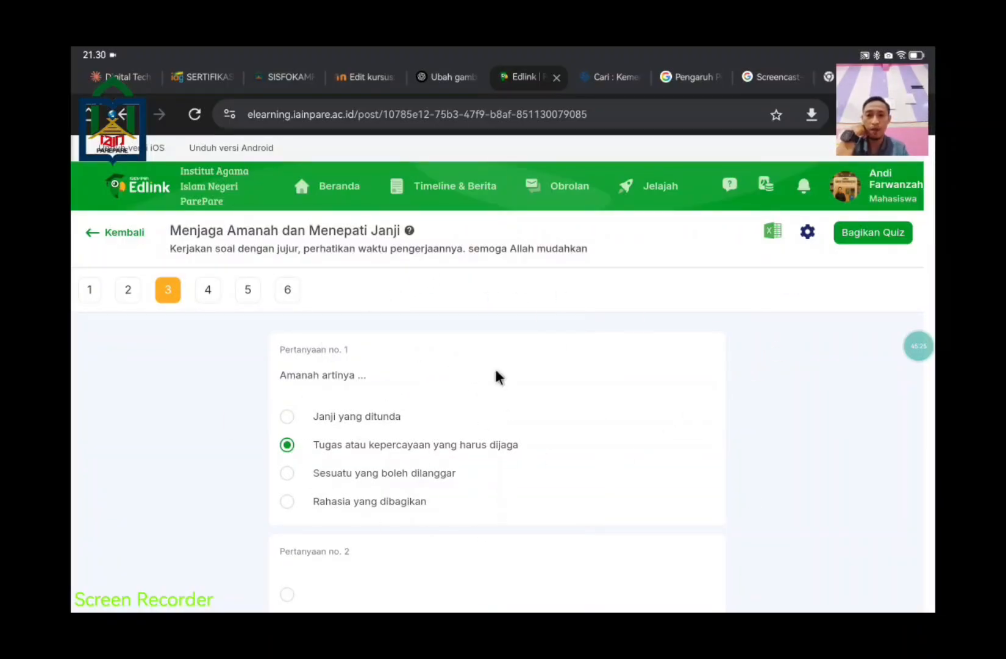
{"action": "left_click", "coordinate": [878, 234]}
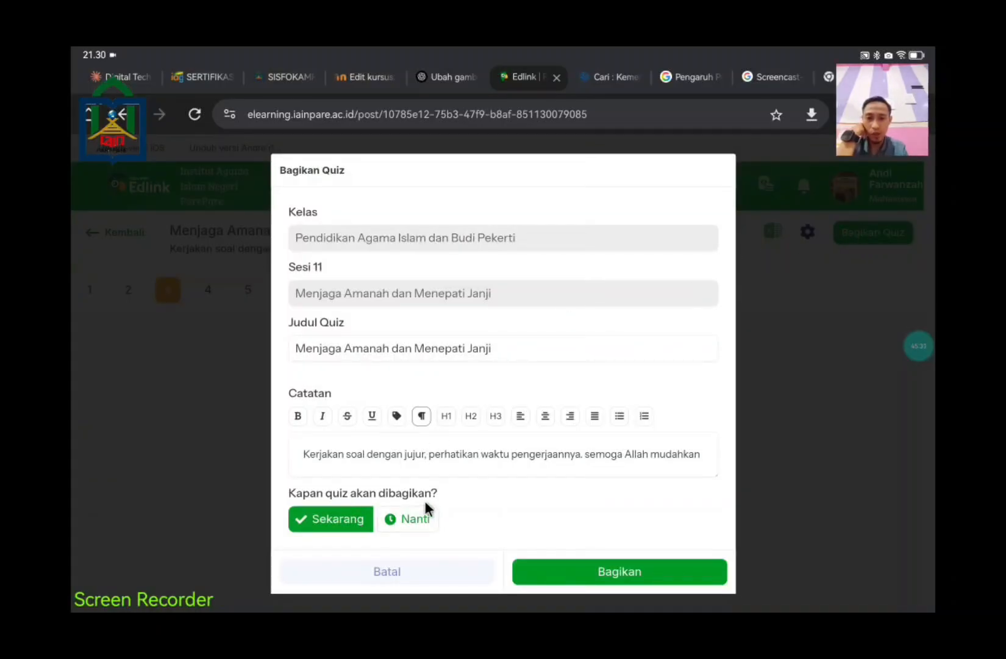
{"action": "left_click", "coordinate": [673, 572]}
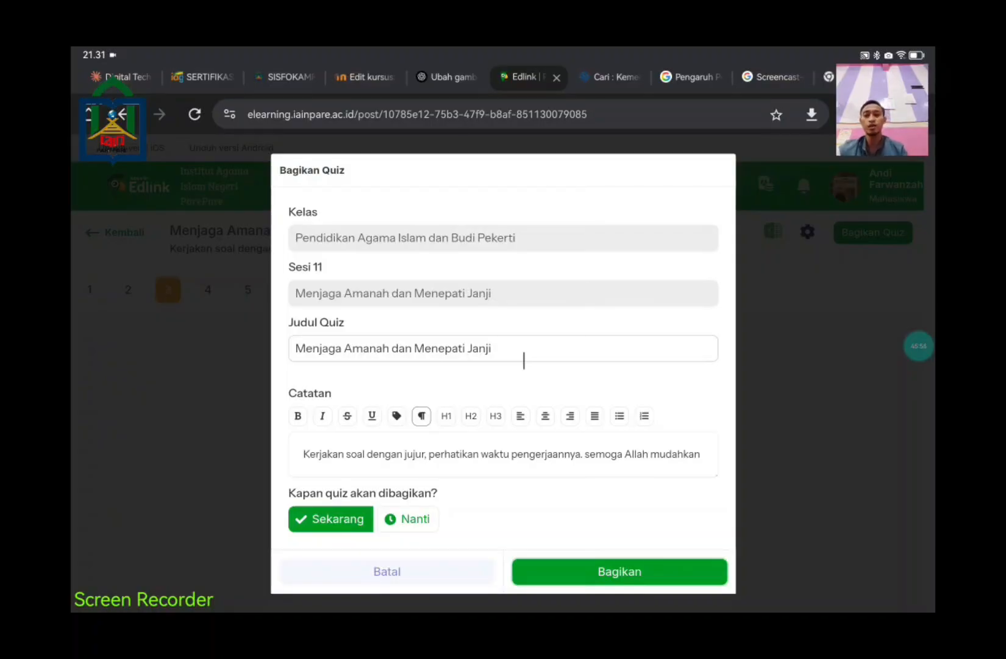
{"action": "left_click", "coordinate": [444, 584]}
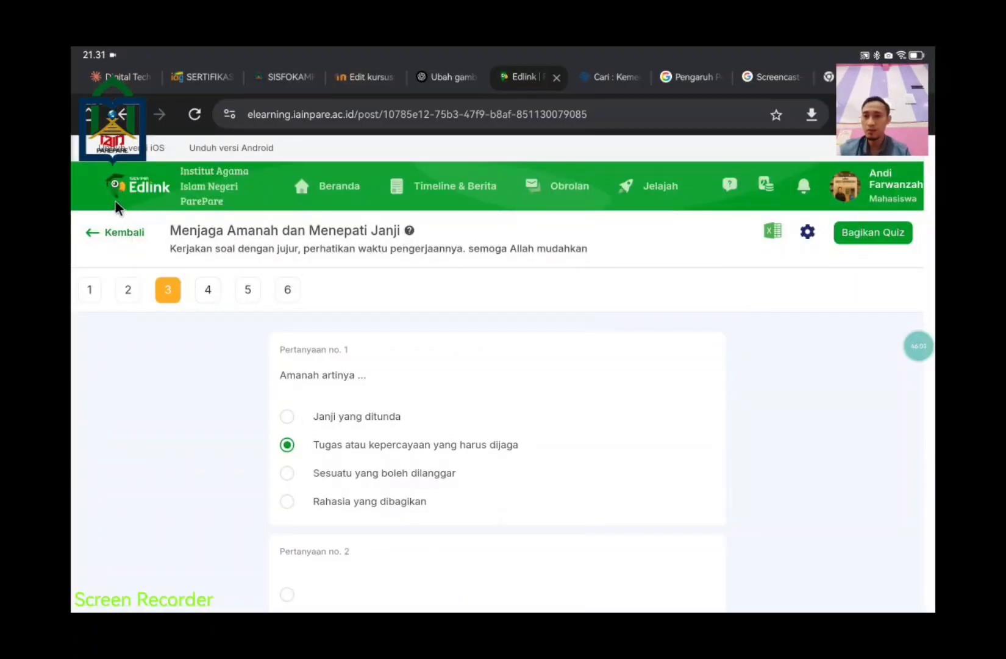
Step: Exit the quiz, closing the Berita Kampus popup, and return to the Sesi 11 info page
{"action": "left_click", "coordinate": [100, 234]}
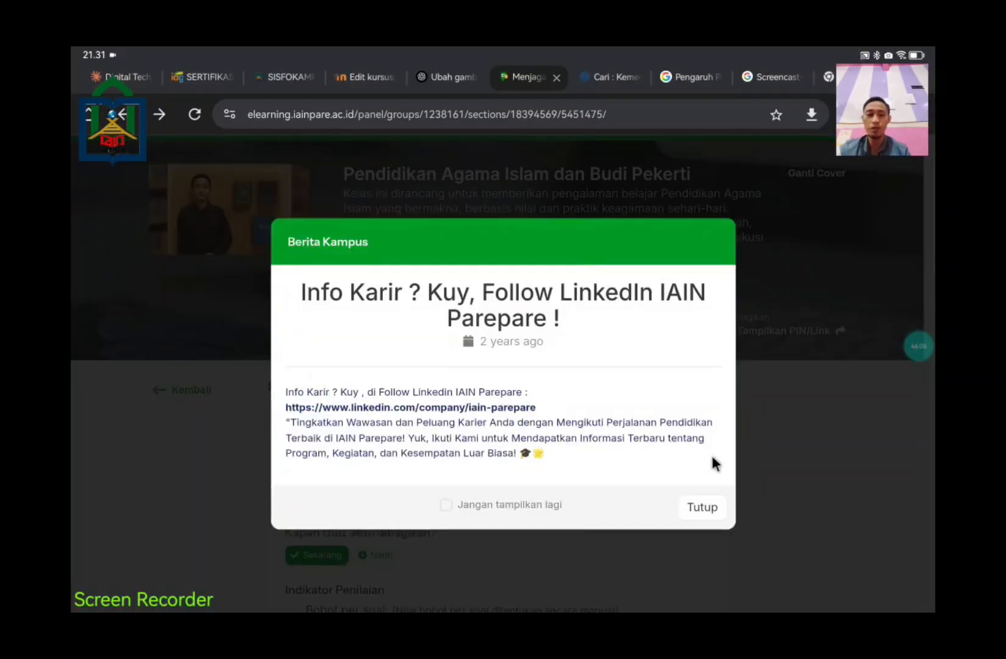
{"action": "left_click", "coordinate": [707, 518]}
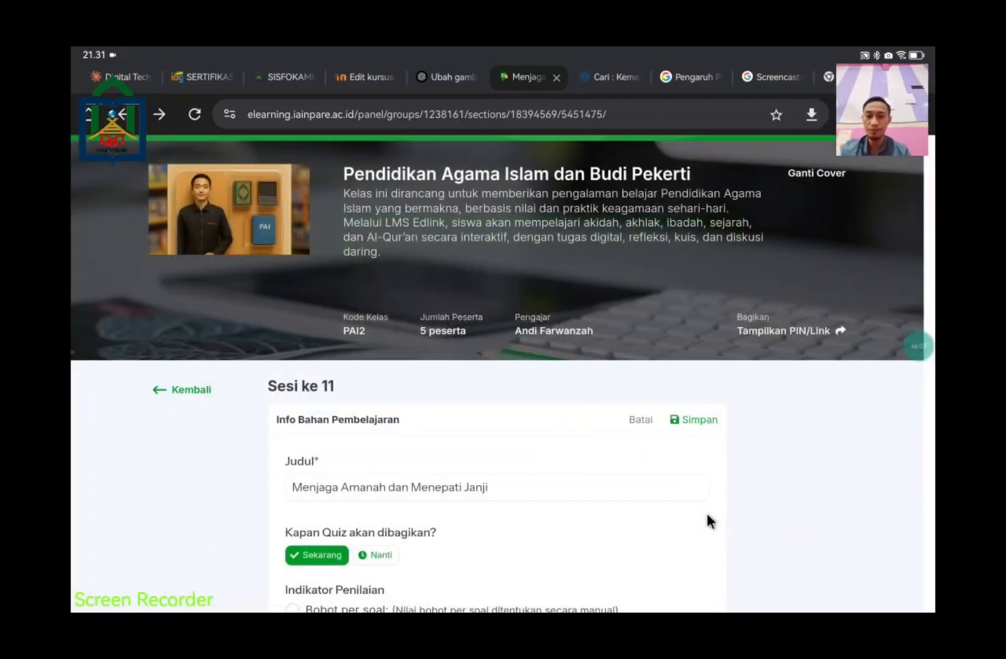
{"action": "scroll", "coordinate": [440, 293], "scroll_direction": "down", "scroll_amount": 8}
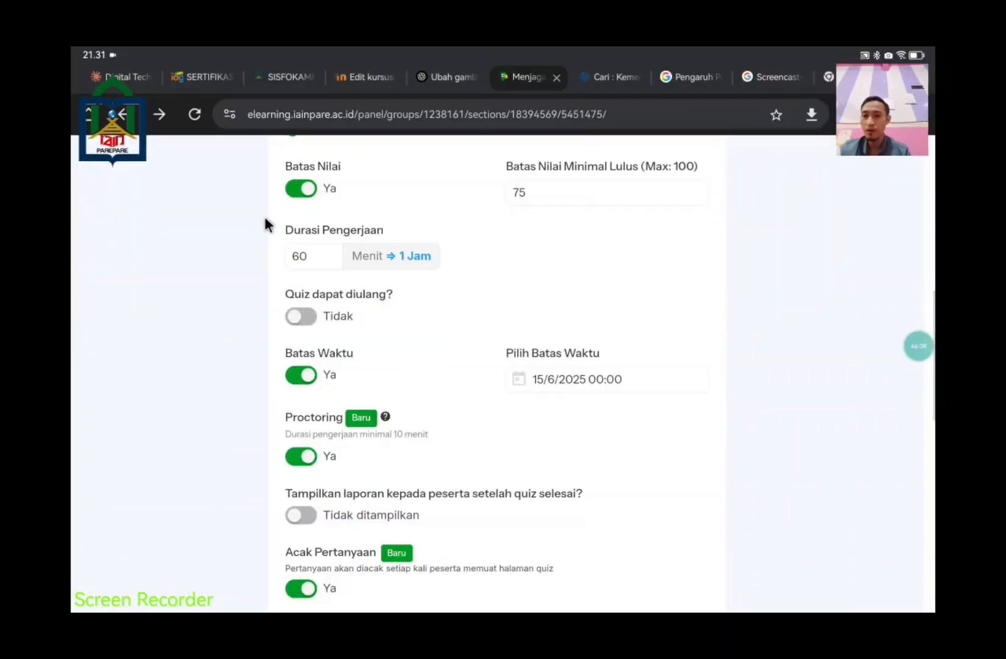
{"action": "scroll", "coordinate": [251, 242], "scroll_direction": "up", "scroll_amount": 2}
{"action": "scroll", "coordinate": [247, 237], "scroll_direction": "up", "scroll_amount": 3}
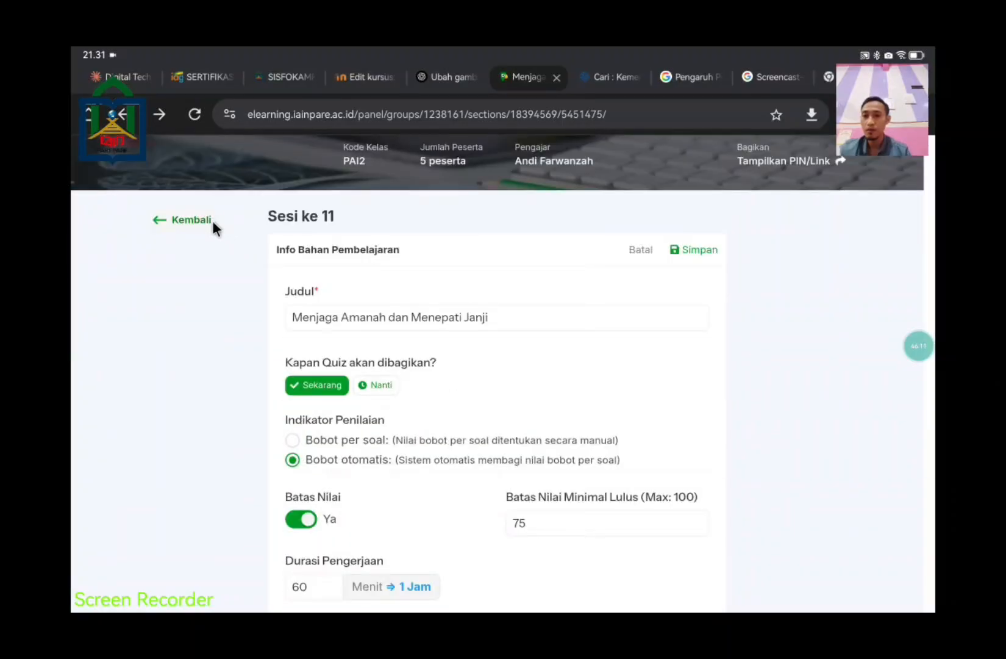
{"action": "left_click", "coordinate": [210, 219]}
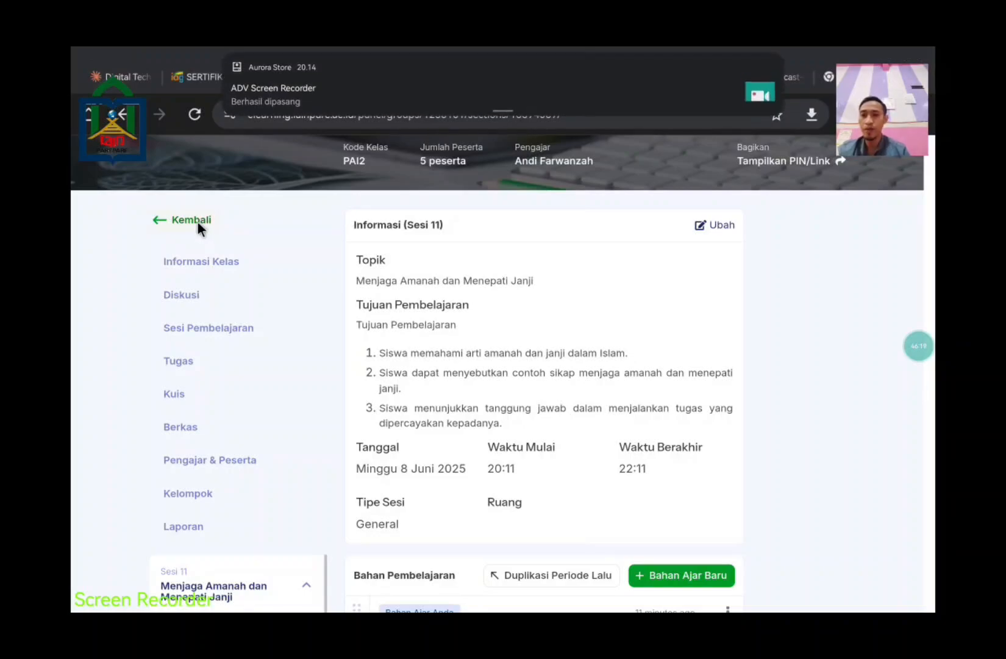
Step: Go back to the Sesi Pembelajaran list of 11 sessions, then open the Diskusi feed
{"action": "left_click", "coordinate": [198, 221]}
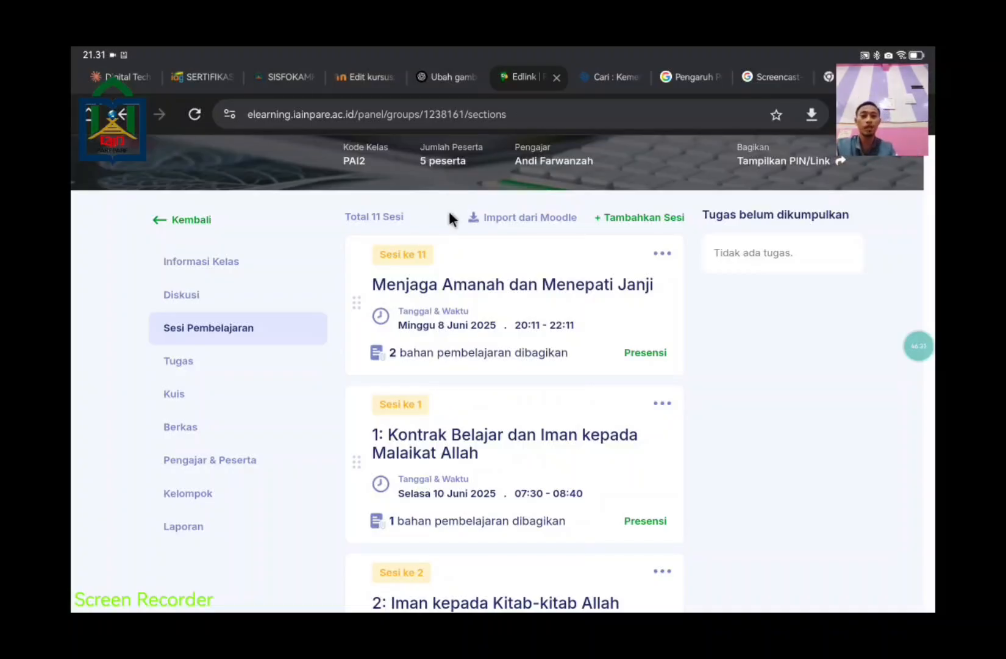
{"action": "left_click", "coordinate": [183, 294]}
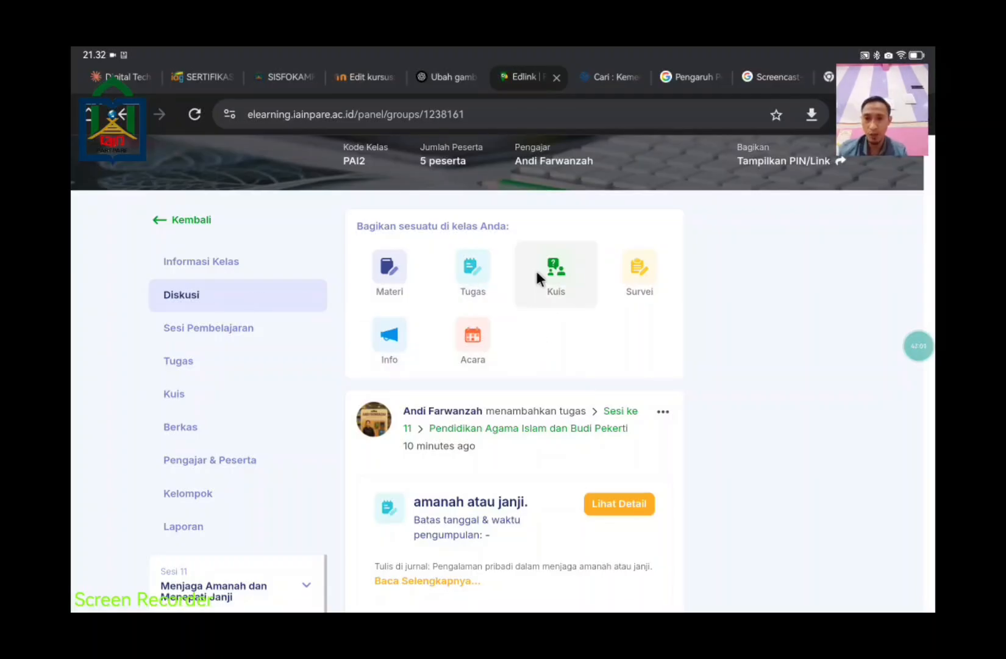
Step: Create a new Tugas for Sesi 11, 'Menjaga Amanah dan Menepati Janji', and continue to details
{"action": "left_click", "coordinate": [501, 267]}
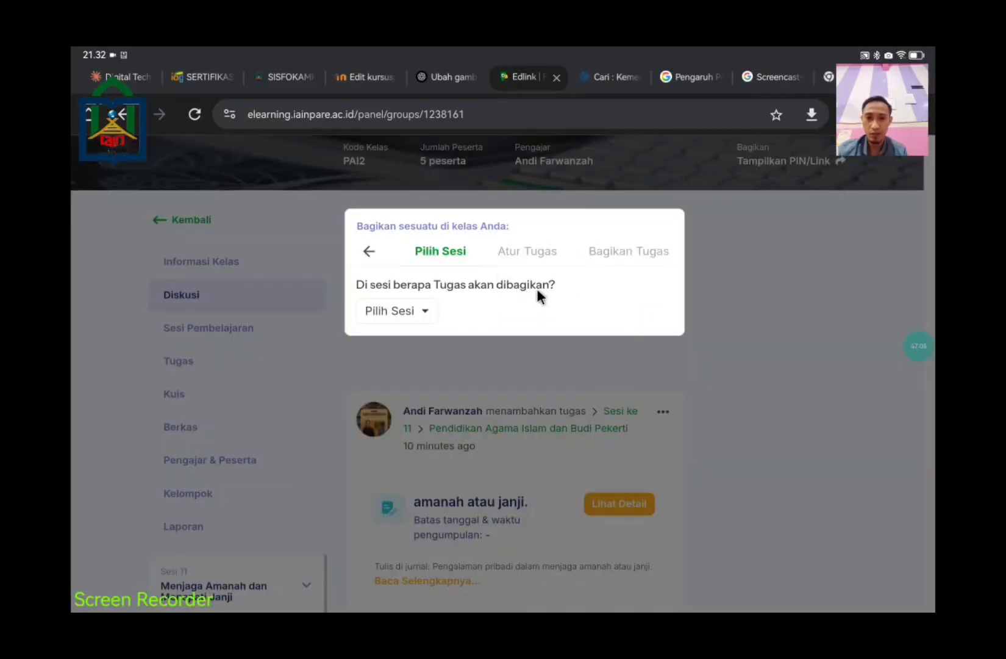
{"action": "left_click", "coordinate": [425, 309]}
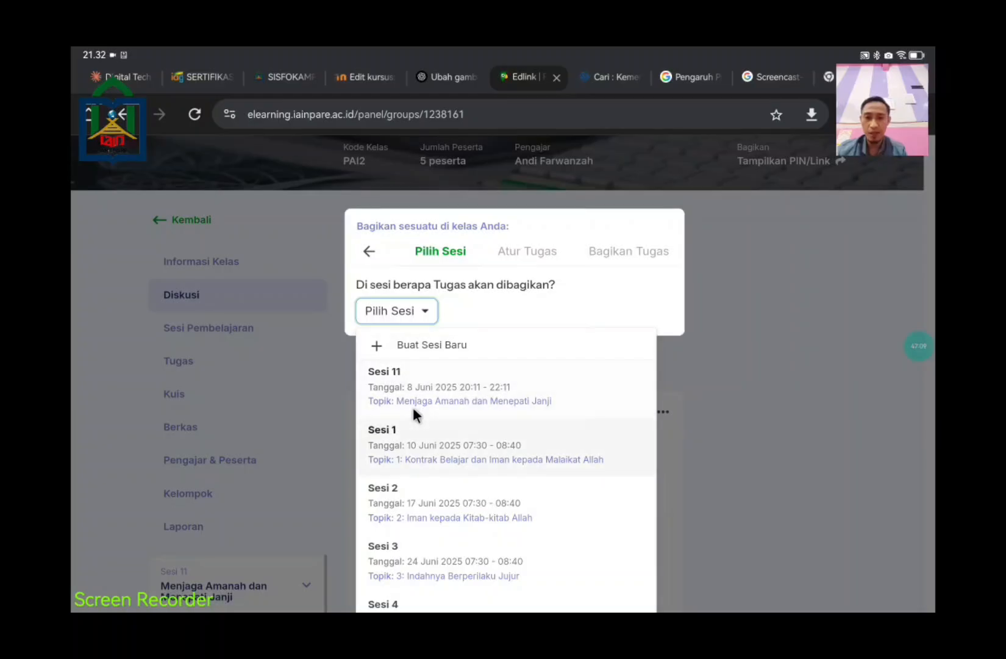
{"action": "left_click", "coordinate": [415, 409]}
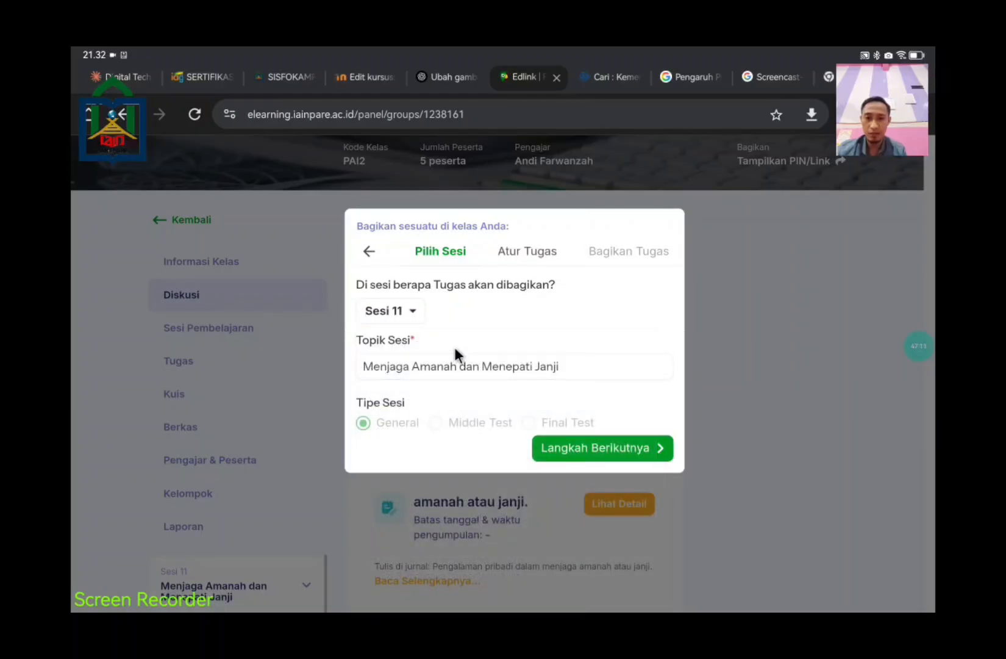
{"action": "left_click", "coordinate": [470, 360]}
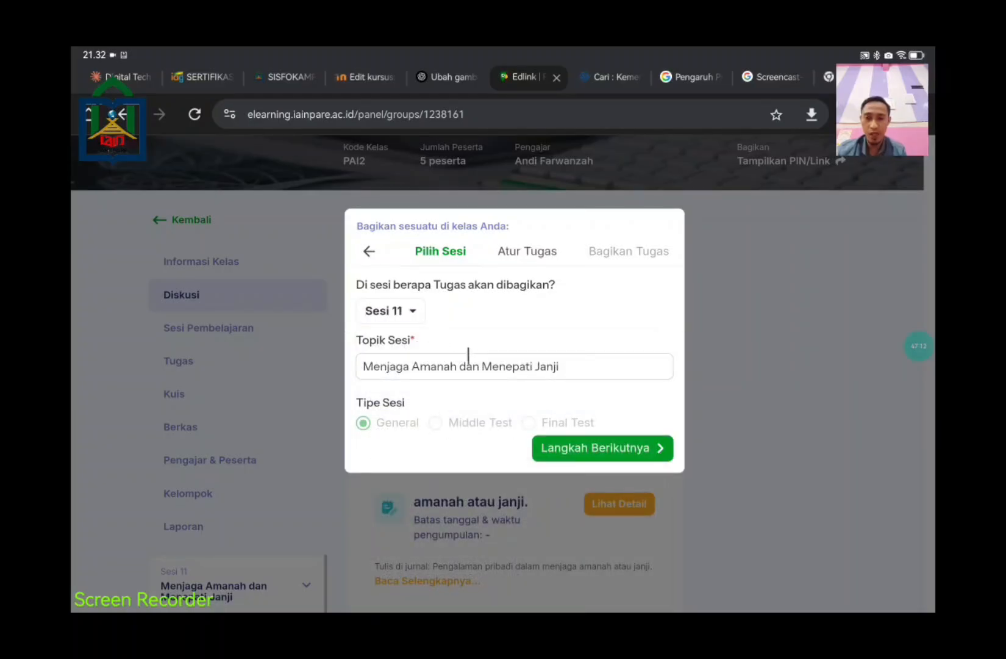
{"action": "left_click", "coordinate": [608, 362]}
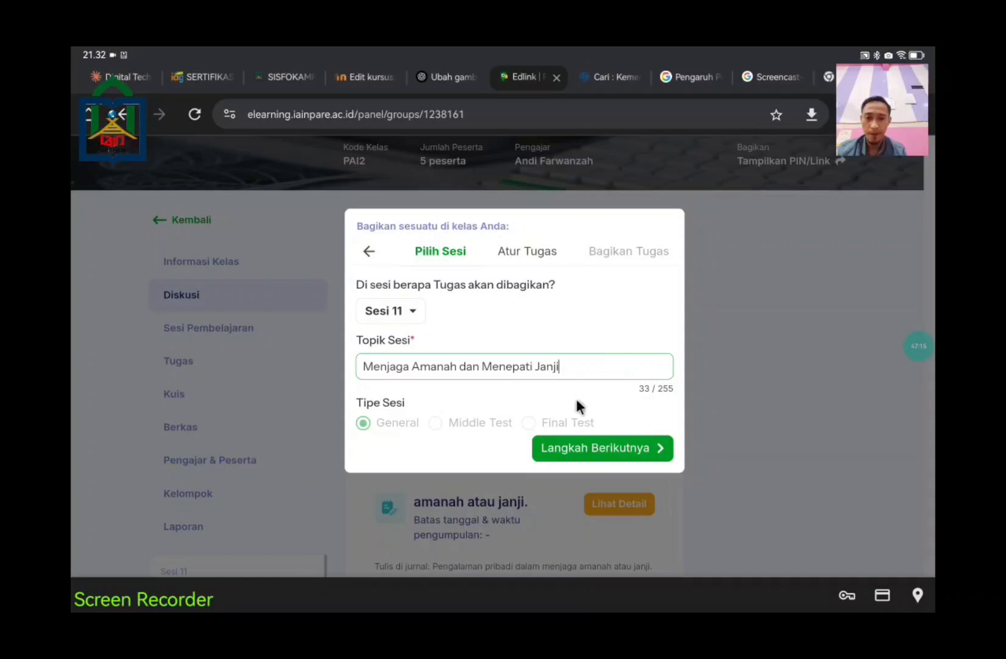
{"action": "left_click", "coordinate": [585, 446]}
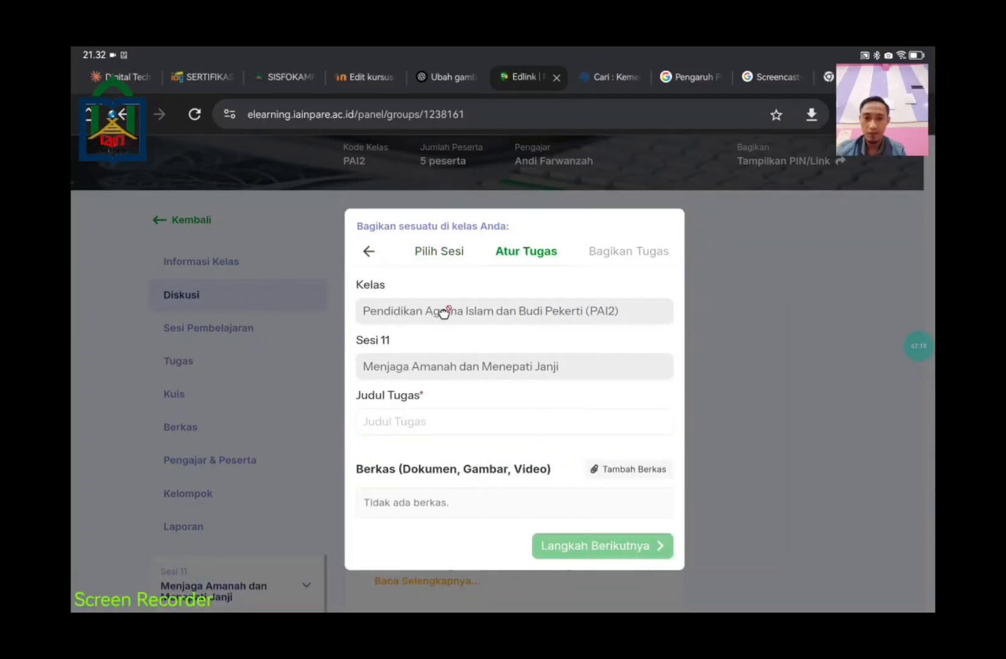
Step: Title the assignment 'Silahkan diskusikan,' and go to the tablet's home screen
{"action": "left_click", "coordinate": [528, 426]}
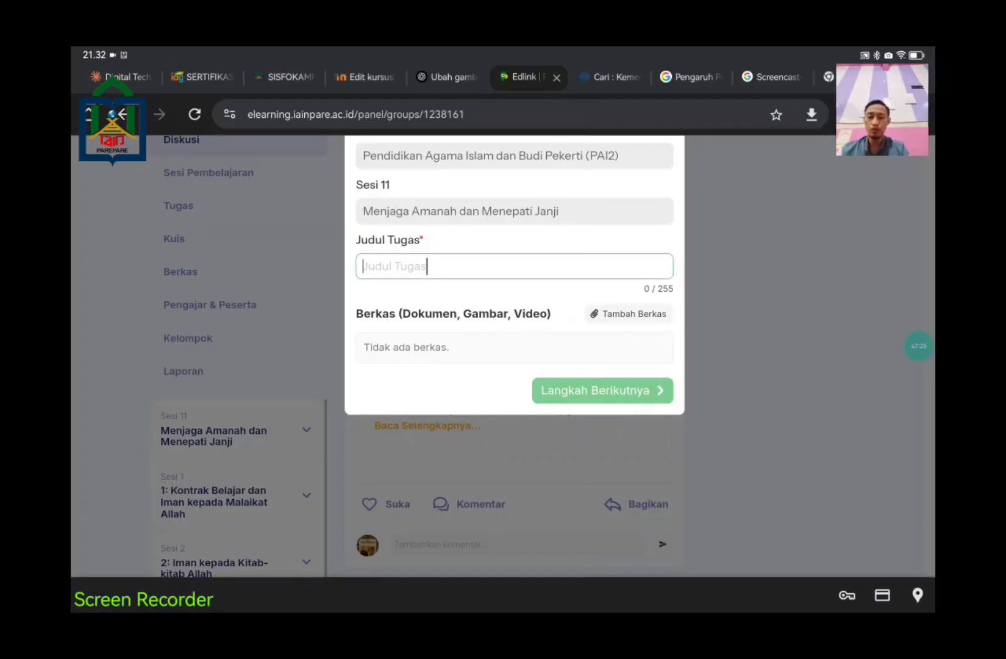
{"action": "type", "text": "Silahkan "}
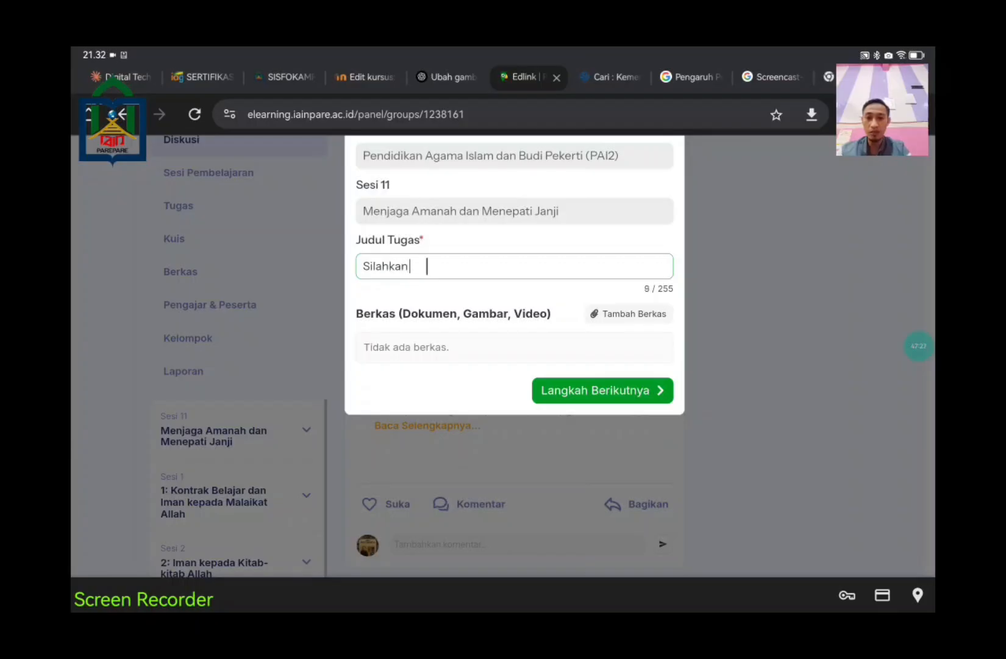
{"action": "type", "text": "diskusikan"}
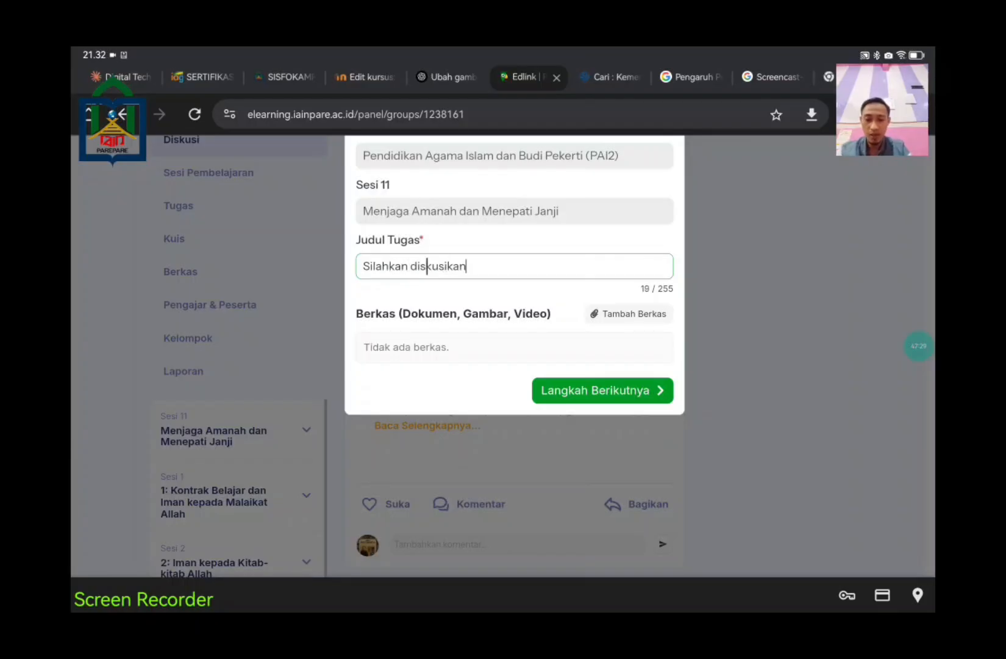
{"action": "key", "text": "BackSpace"}
{"action": "type", "text": ","}
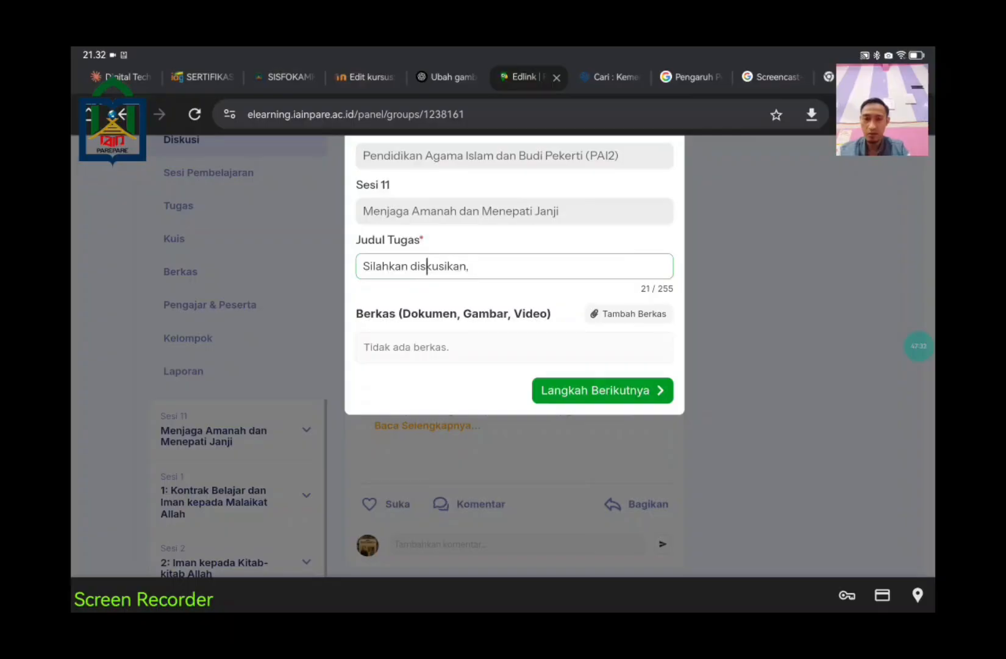
{"action": "key", "text": "super+h"}
Step: Copy the forum discussion question from the WPS exercise document and return to the Edlink form
{"action": "left_click", "coordinate": [503, 377]}
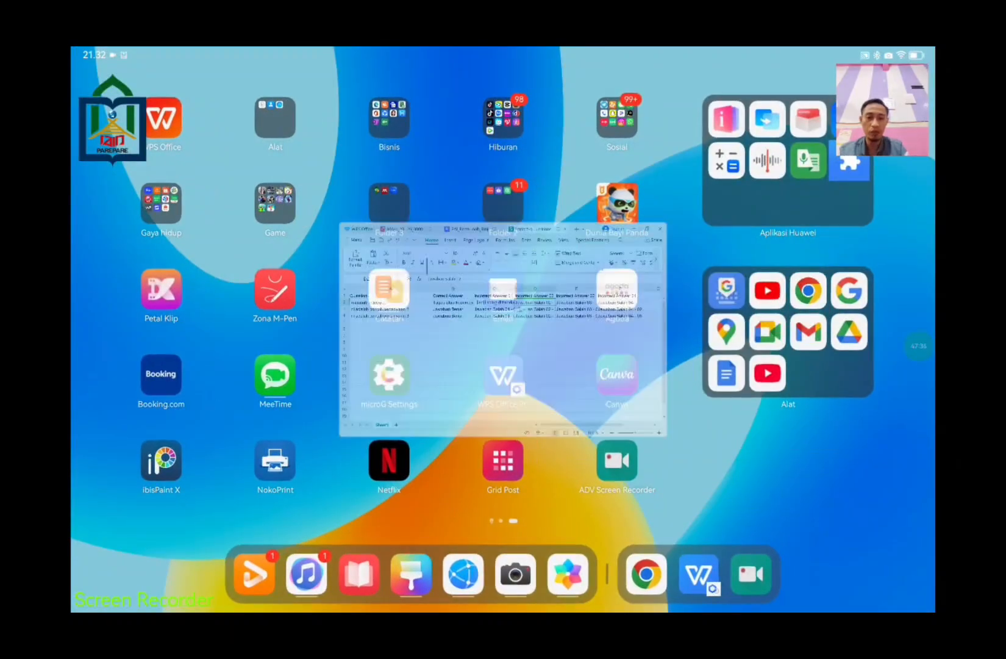
{"action": "left_click", "coordinate": [367, 69]}
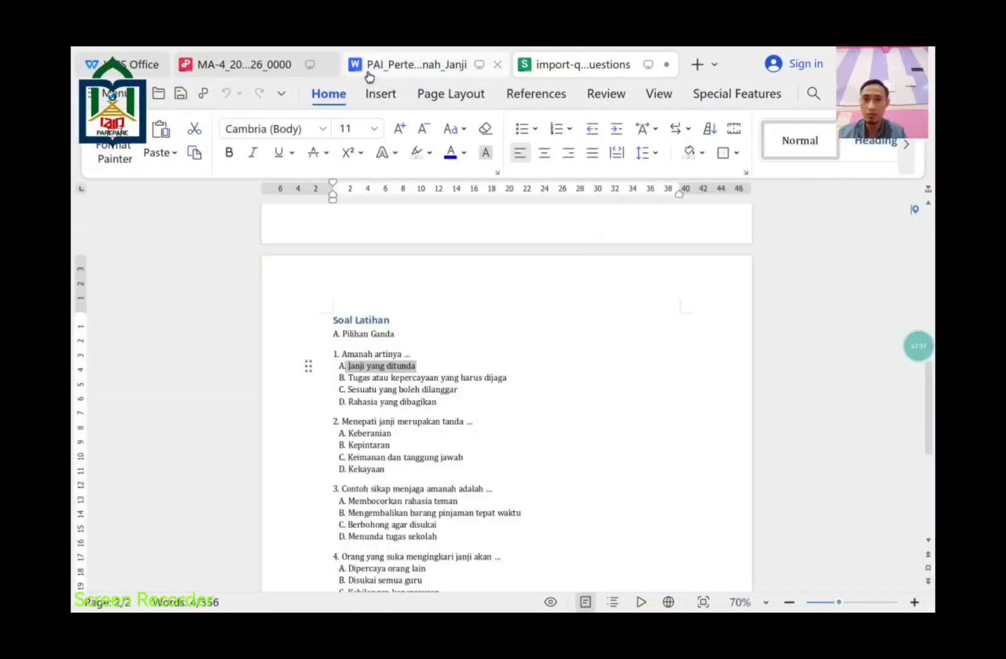
{"action": "scroll", "coordinate": [558, 382], "scroll_direction": "down", "scroll_amount": 5}
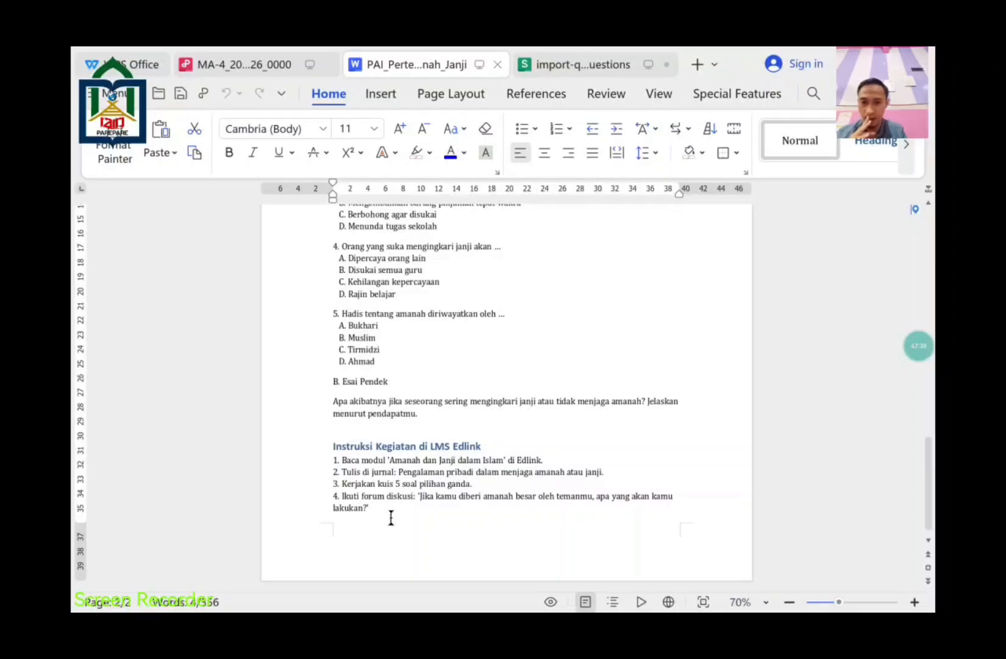
{"action": "left_click_drag", "start_coordinate": [388, 506], "coordinate": [416, 496]}
{"action": "key", "text": "ctrl+c"}
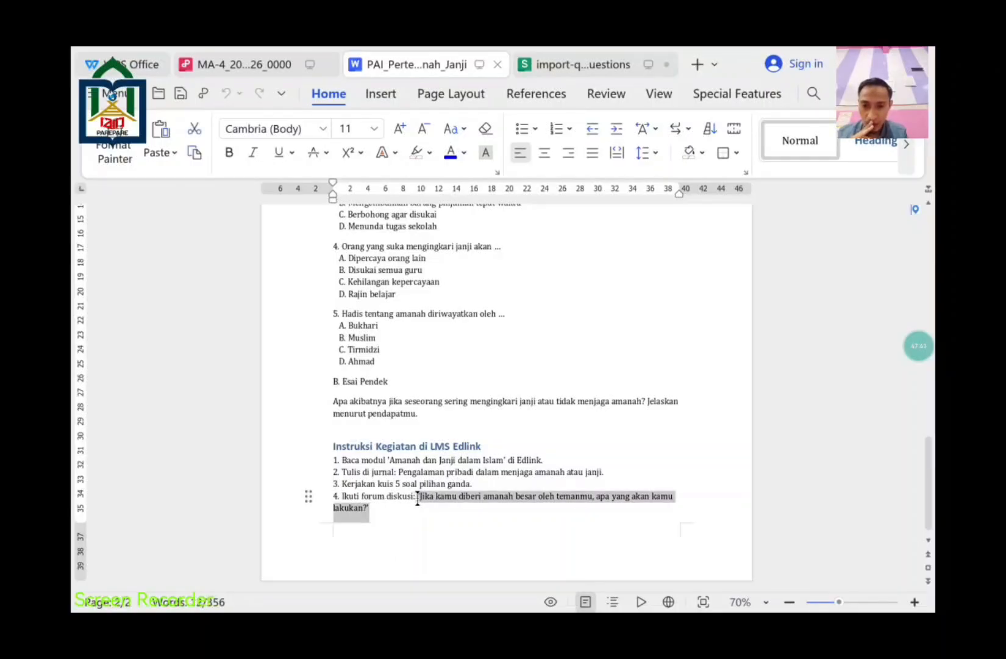
{"action": "key", "text": "super+h"}
{"action": "left_click", "coordinate": [699, 573]}
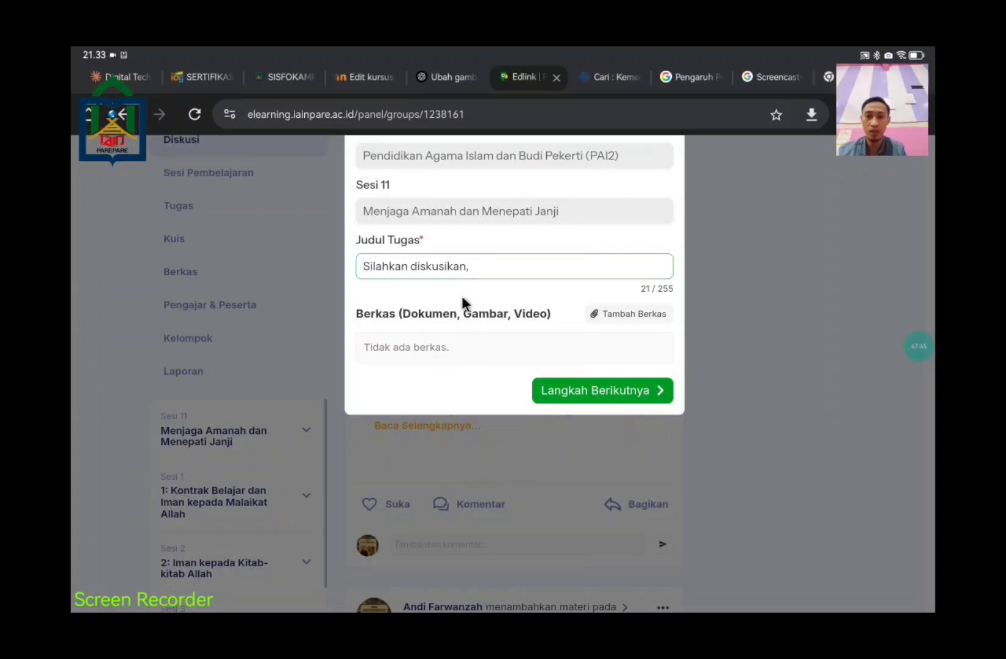
Step: Append the copied amanah question after 'Silahkan diskusikan,' in Judul Tugas, then go to the Bagikan Tugas step
{"action": "left_click", "coordinate": [480, 266]}
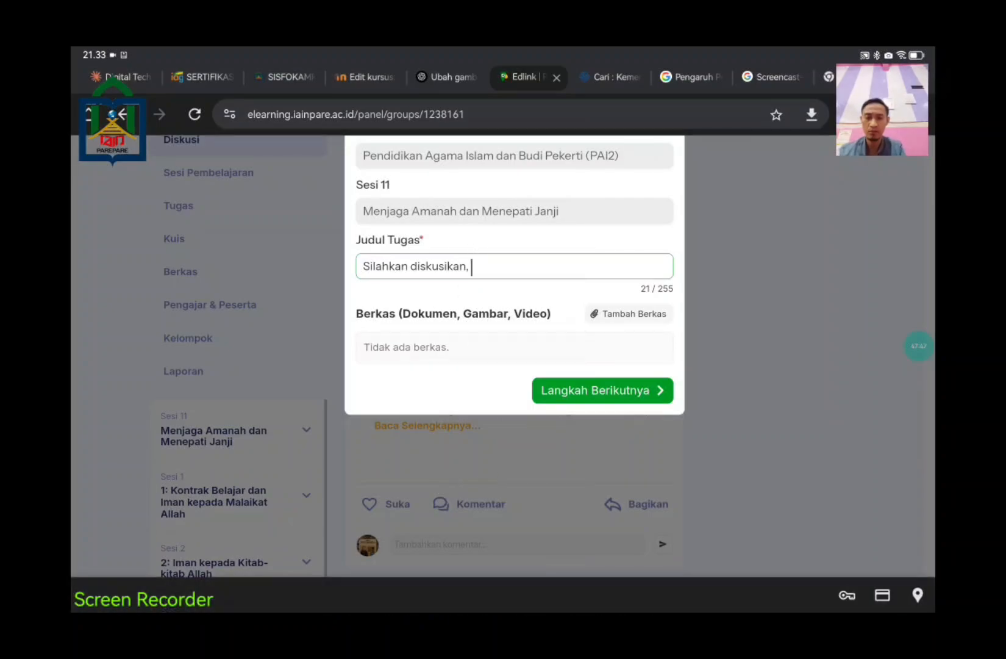
{"action": "key", "text": "super+v"}
{"action": "left_click_drag", "start_coordinate": [666, 266], "coordinate": [508, 276]}
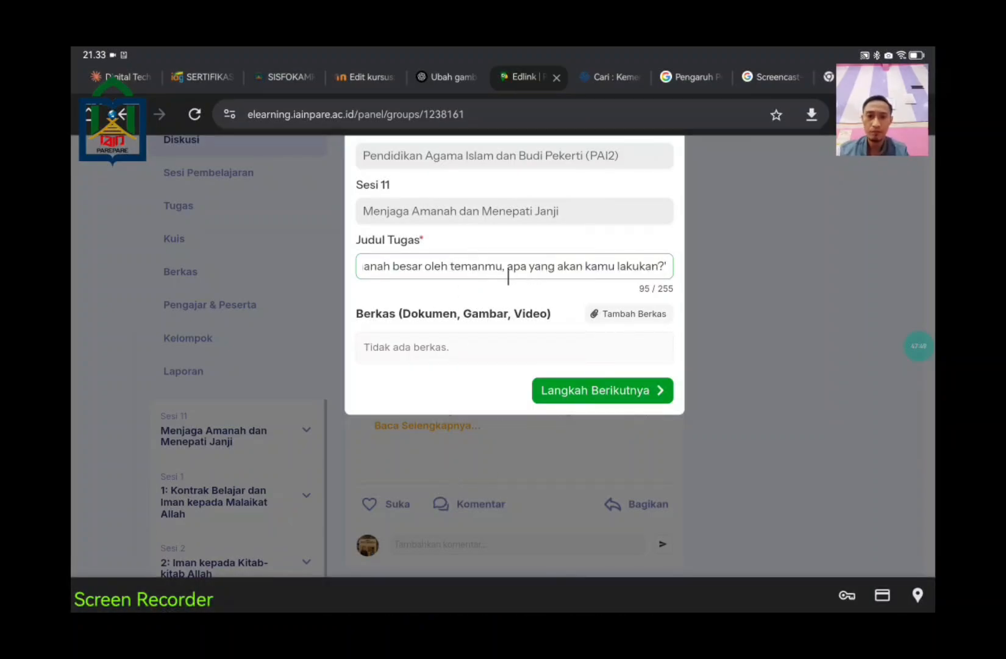
{"action": "key", "text": "Left"}
{"action": "key", "text": "Left"}
{"action": "key", "text": "Left"}
{"action": "key", "text": "Left"}
{"action": "key", "text": "Left"}
{"action": "key", "text": "Left"}
{"action": "key", "text": "Left"}
{"action": "key", "text": "Left"}
{"action": "key", "text": "Left"}
{"action": "key", "text": "Left"}
{"action": "key", "text": "Left"}
{"action": "key", "text": "Left"}
{"action": "key", "text": "Left"}
{"action": "key", "text": "Left"}
{"action": "key", "text": "Left"}
{"action": "key", "text": "Left"}
{"action": "key", "text": "Left"}
{"action": "key", "text": "Left"}
{"action": "key", "text": "Left"}
{"action": "key", "text": "Left"}
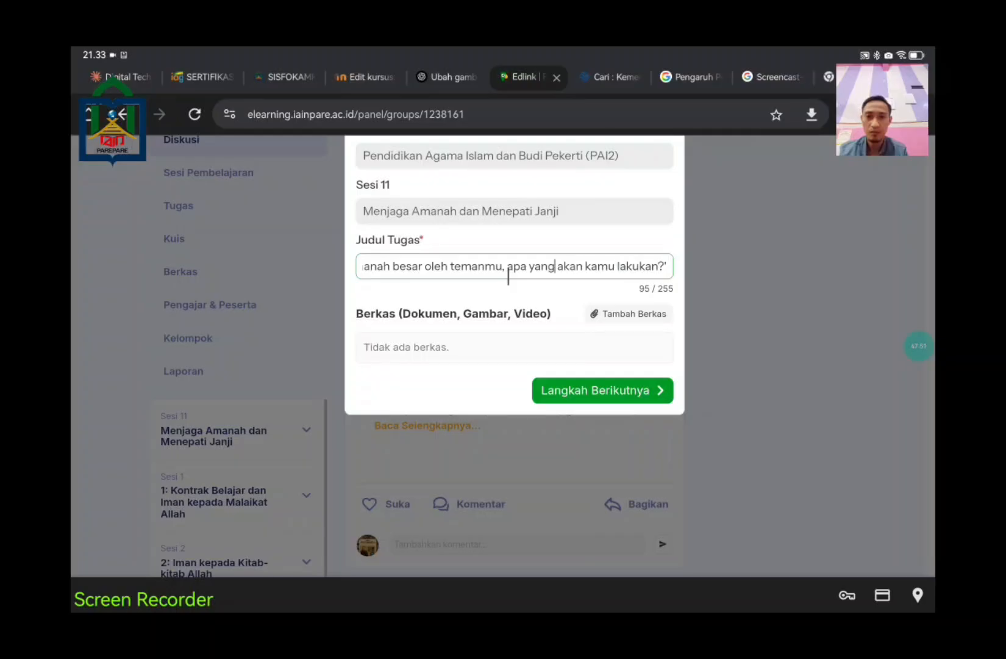
{"action": "key", "text": "Left"}
{"action": "key", "text": "Left"}
{"action": "key", "text": "Left"}
{"action": "key", "text": "Left"}
{"action": "key", "text": "Left"}
{"action": "key", "text": "Left"}
{"action": "key", "text": "Left"}
{"action": "key", "text": "Left"}
{"action": "key", "text": "Left"}
{"action": "key", "text": "Left"}
{"action": "key", "text": "Left"}
{"action": "key", "text": "Left"}
{"action": "key", "text": "Left"}
{"action": "key", "text": "Left"}
{"action": "key", "text": "Left"}
{"action": "key", "text": "Left"}
{"action": "key", "text": "Left"}
{"action": "key", "text": "Left"}
{"action": "key", "text": "Left"}
{"action": "key", "text": "Left"}
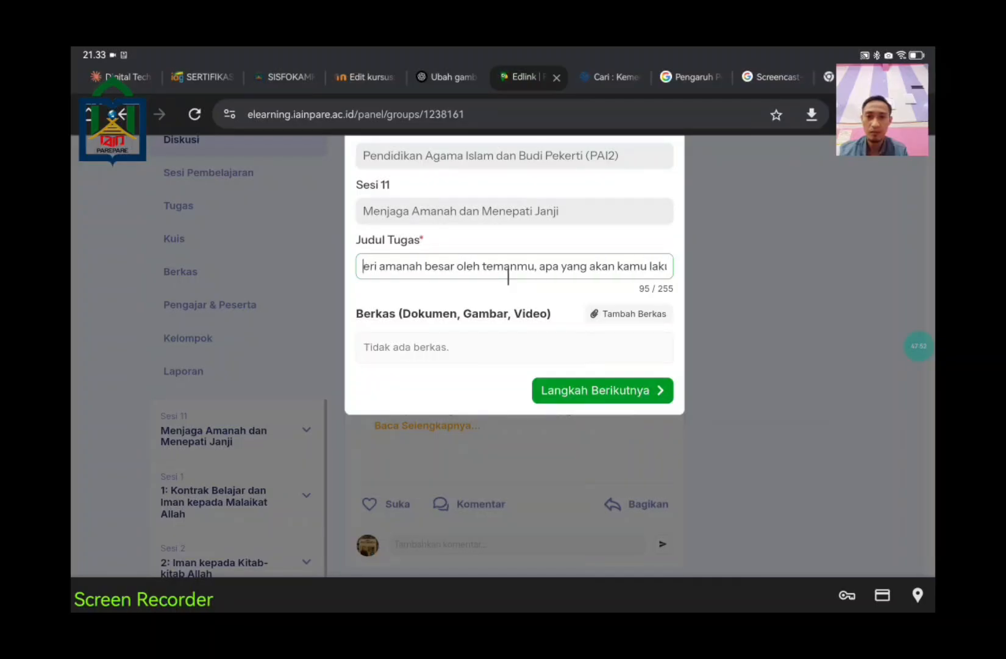
{"action": "key", "text": "Left"}
{"action": "key", "text": "Left"}
{"action": "key", "text": "Left"}
{"action": "key", "text": "Left"}
{"action": "key", "text": "Left"}
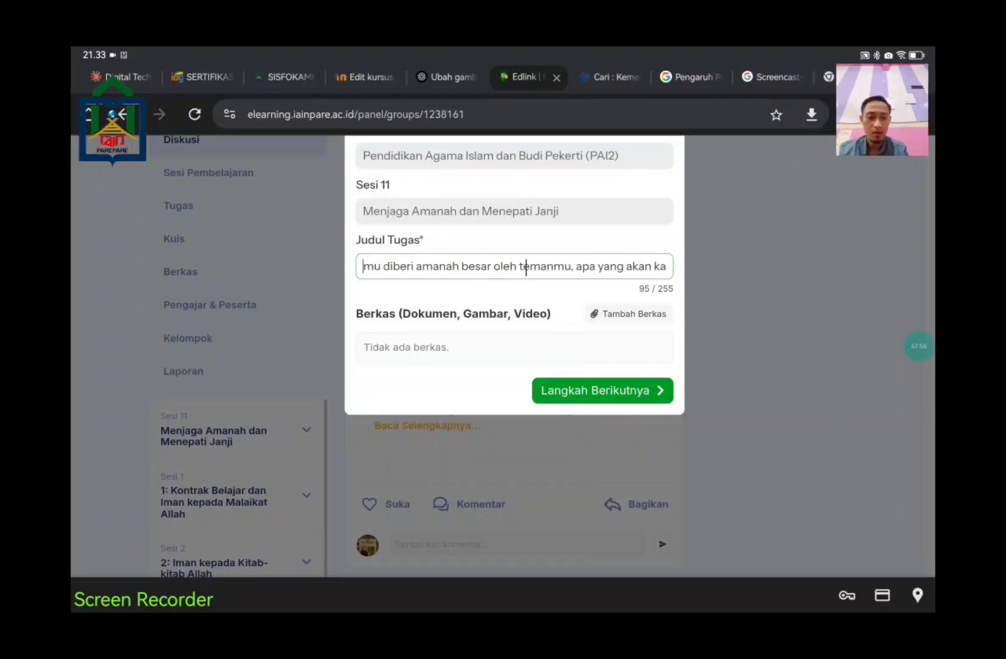
{"action": "key", "text": "Left"}
{"action": "key", "text": "Left"}
{"action": "key", "text": "Left"}
{"action": "key", "text": "Left"}
{"action": "key", "text": "Left"}
{"action": "key", "text": "Left"}
{"action": "key", "text": "Left"}
{"action": "key", "text": "Left"}
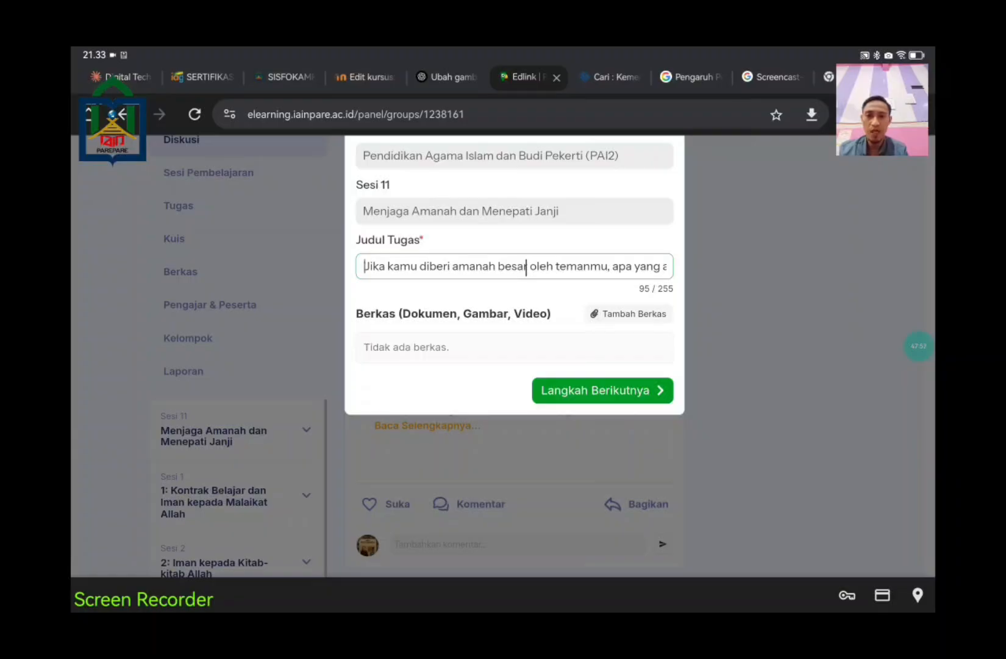
{"action": "key", "text": "Right"}
{"action": "key", "text": "Right"}
{"action": "key", "text": "Right"}
{"action": "key", "text": "Right"}
{"action": "key", "text": "Right"}
{"action": "key", "text": "Right"}
{"action": "key", "text": "Right"}
{"action": "key", "text": "Right"}
{"action": "key", "text": "Right"}
{"action": "key", "text": "Right"}
{"action": "key", "text": "Right"}
{"action": "key", "text": "Right"}
{"action": "key", "text": "Right"}
{"action": "key", "text": "Right"}
{"action": "key", "text": "Right"}
{"action": "key", "text": "Right"}
{"action": "key", "text": "Right"}
{"action": "key", "text": "Right"}
{"action": "key", "text": "Right"}
{"action": "key", "text": "Right"}
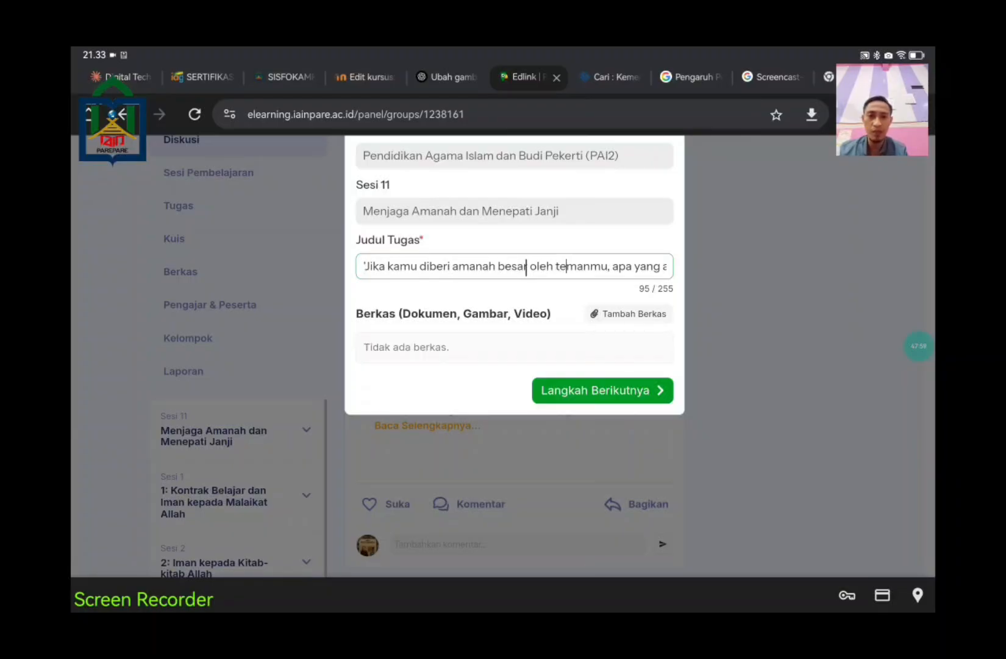
{"action": "key", "text": "Right"}
{"action": "key", "text": "Right"}
{"action": "key", "text": "Right"}
{"action": "key", "text": "Right"}
{"action": "key", "text": "Right"}
{"action": "key", "text": "Right"}
{"action": "key", "text": "Right"}
{"action": "key", "text": "Right"}
{"action": "key", "text": "Right"}
{"action": "key", "text": "Right"}
{"action": "key", "text": "Right"}
{"action": "key", "text": "Right"}
{"action": "key", "text": "Right"}
{"action": "key", "text": "Right"}
{"action": "key", "text": "Right"}
{"action": "key", "text": "Right"}
{"action": "key", "text": "Right"}
{"action": "key", "text": "Right"}
{"action": "key", "text": "Right"}
{"action": "key", "text": "Right"}
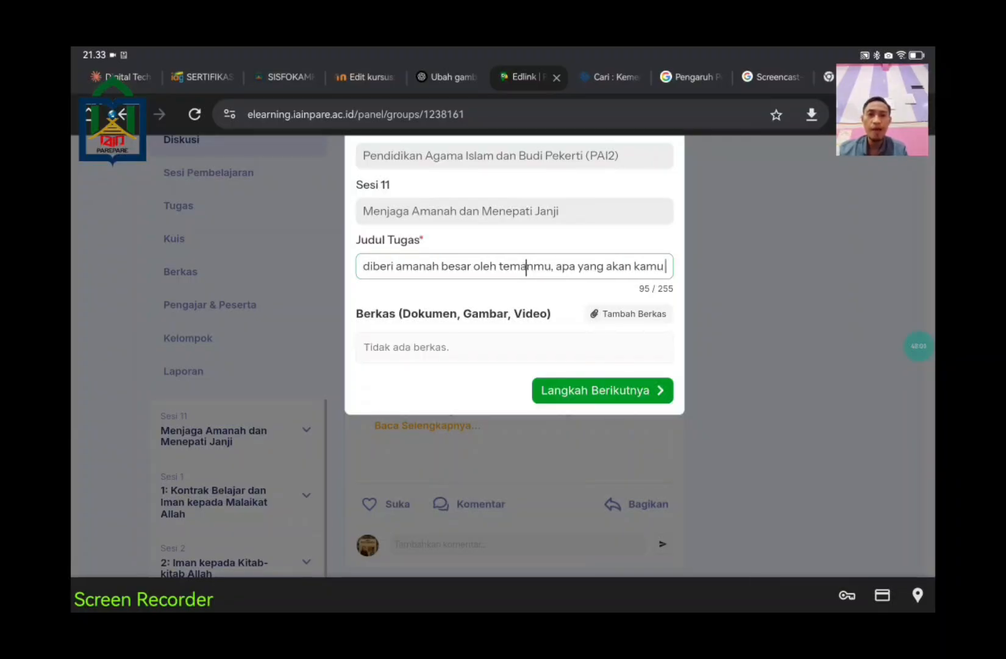
{"action": "key", "text": "Right"}
{"action": "key", "text": "Right"}
{"action": "key", "text": "Right"}
{"action": "key", "text": "Right"}
{"action": "key", "text": "Right"}
{"action": "key", "text": "Right"}
{"action": "key", "text": "Right"}
{"action": "key", "text": "Right"}
{"action": "key", "text": "Right"}
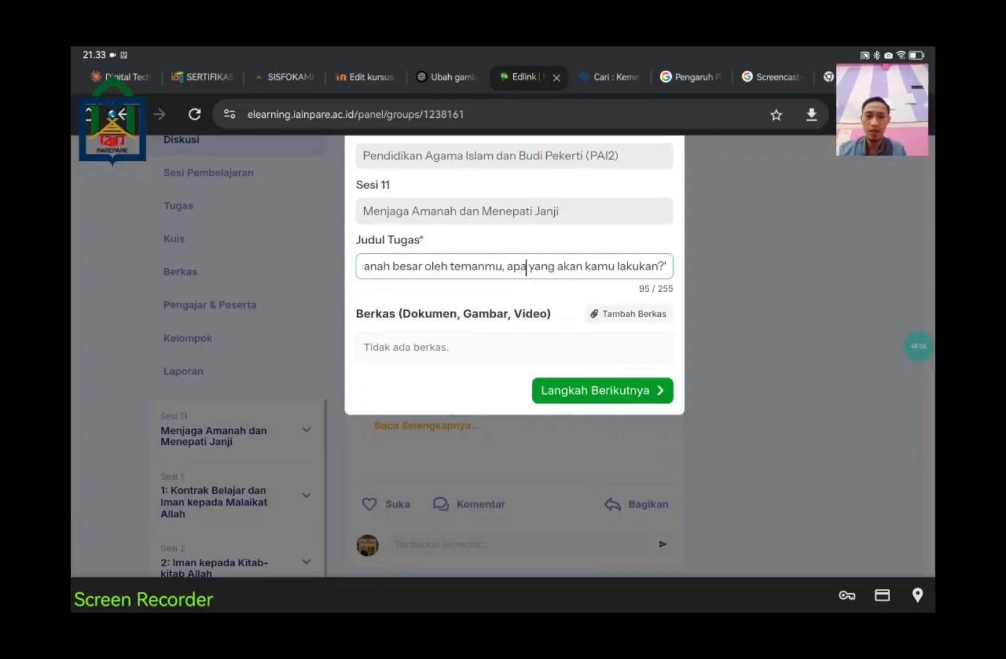
{"action": "left_click", "coordinate": [620, 397]}
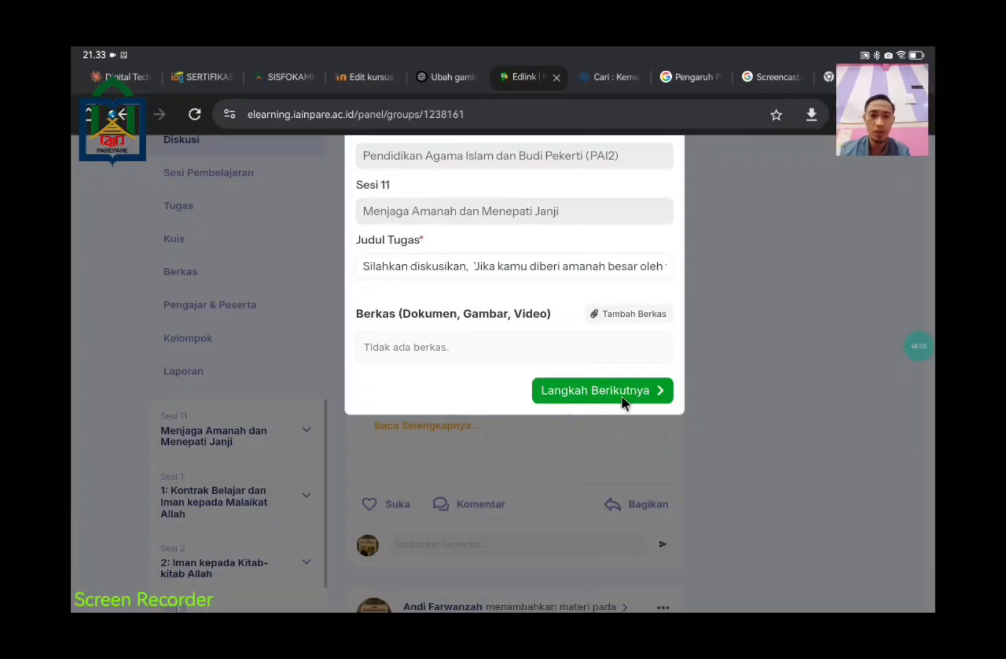
{"action": "left_click", "coordinate": [621, 395]}
Step: Paste the amanah question into the assignment's Deskripsi box
{"action": "left_click", "coordinate": [506, 214]}
{"action": "scroll", "coordinate": [501, 251], "scroll_direction": "up", "scroll_amount": 4}
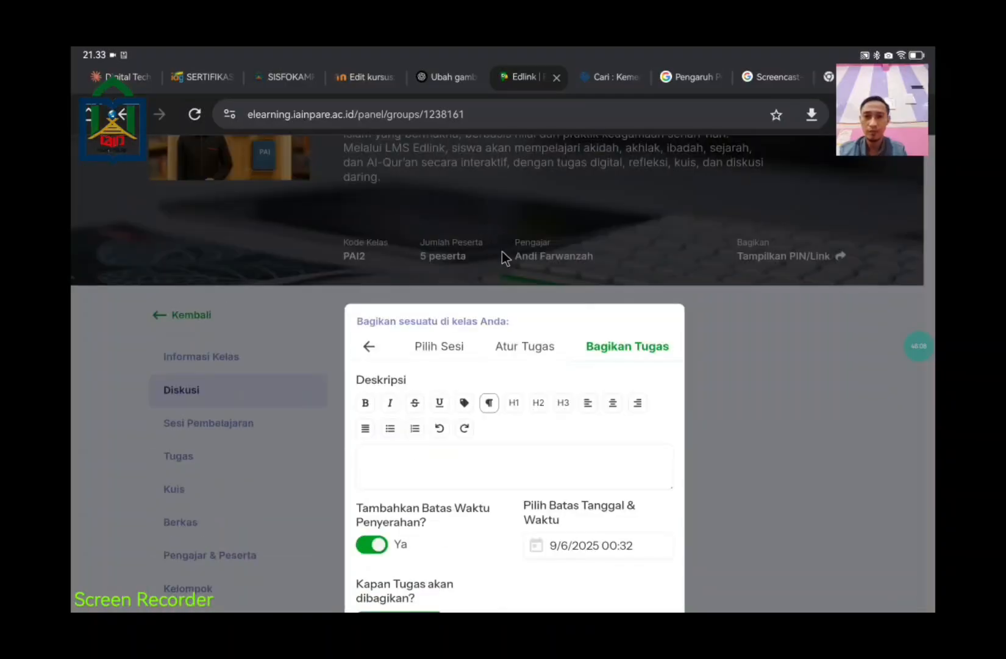
{"action": "scroll", "coordinate": [501, 251], "scroll_direction": "down", "scroll_amount": 1}
{"action": "left_click", "coordinate": [382, 438]}
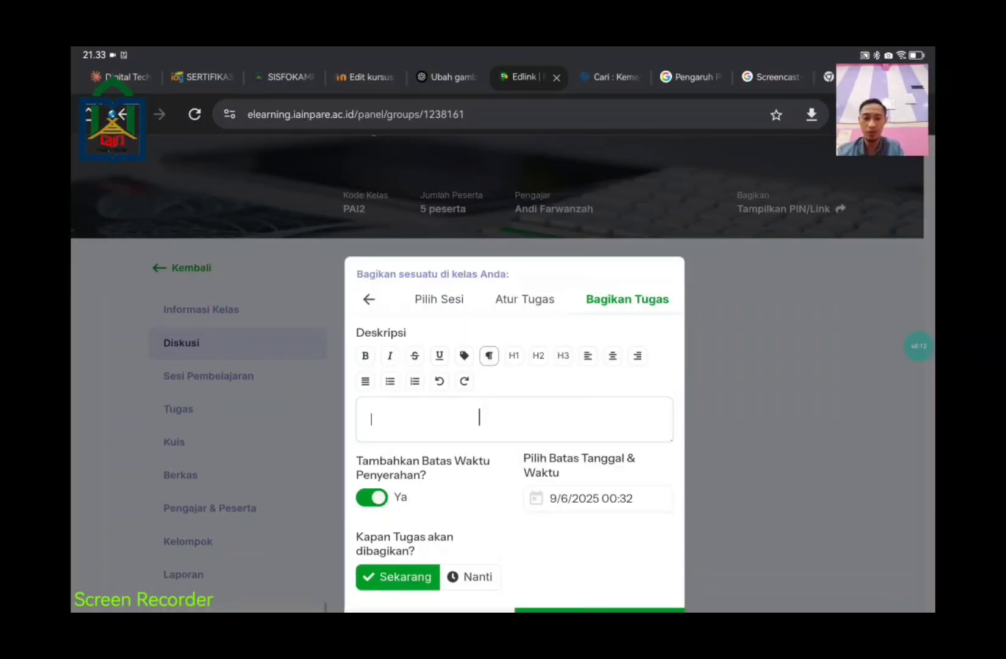
{"action": "key", "text": "ctrl+v"}
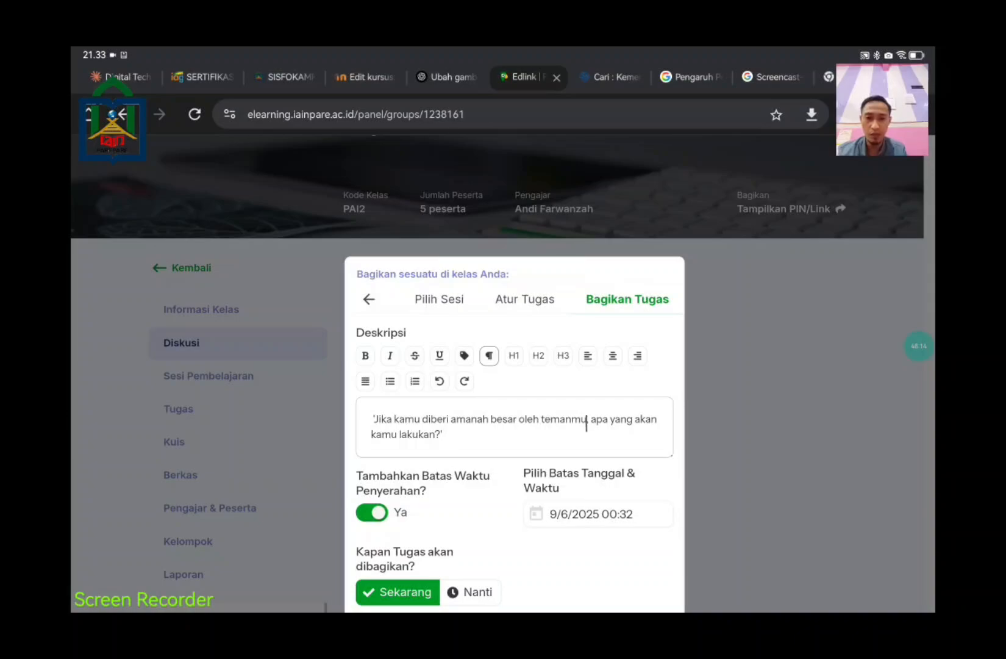
{"action": "scroll", "coordinate": [491, 365], "scroll_direction": "down", "scroll_amount": 3}
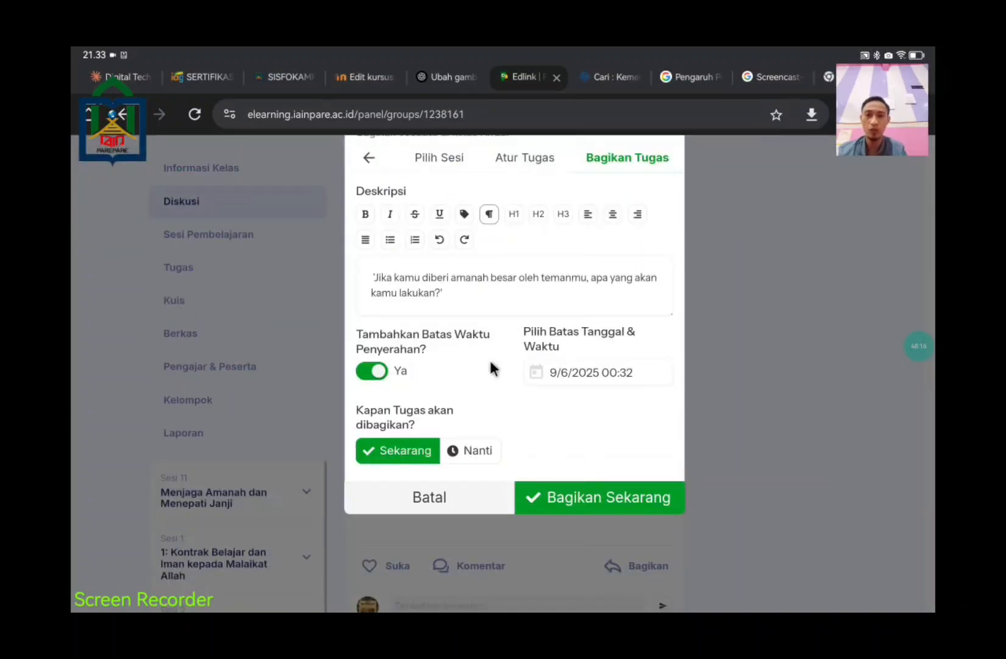
{"action": "scroll", "coordinate": [530, 342], "scroll_direction": "up", "scroll_amount": 2}
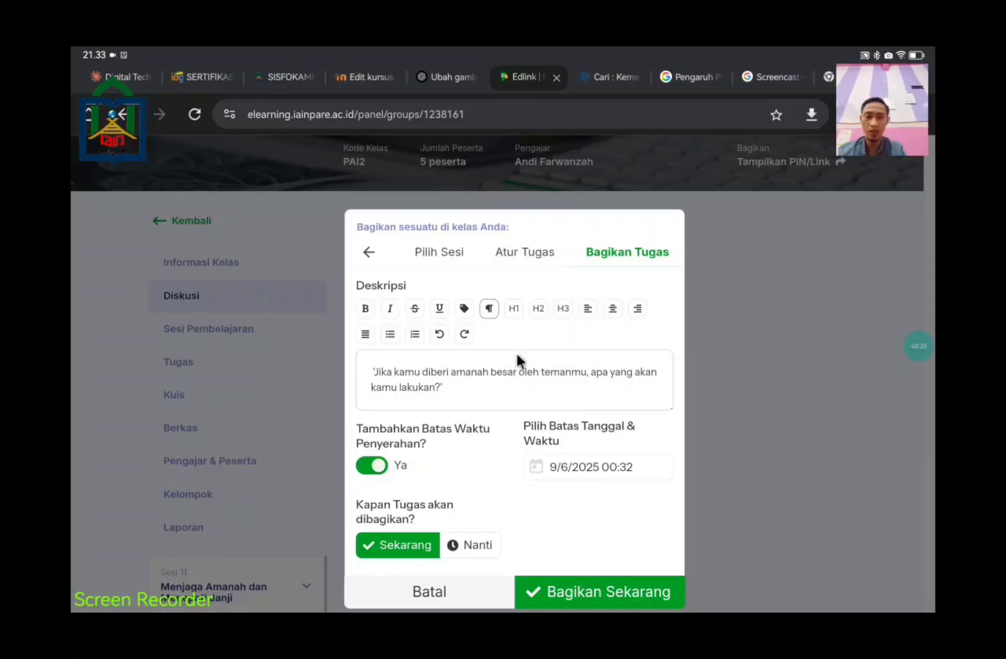
{"action": "left_click", "coordinate": [507, 385]}
Step: Add 'silahkan diskusikan melalui kolom komentar' to the description and share the assignment now
{"action": "type", "text": "silahkan "}
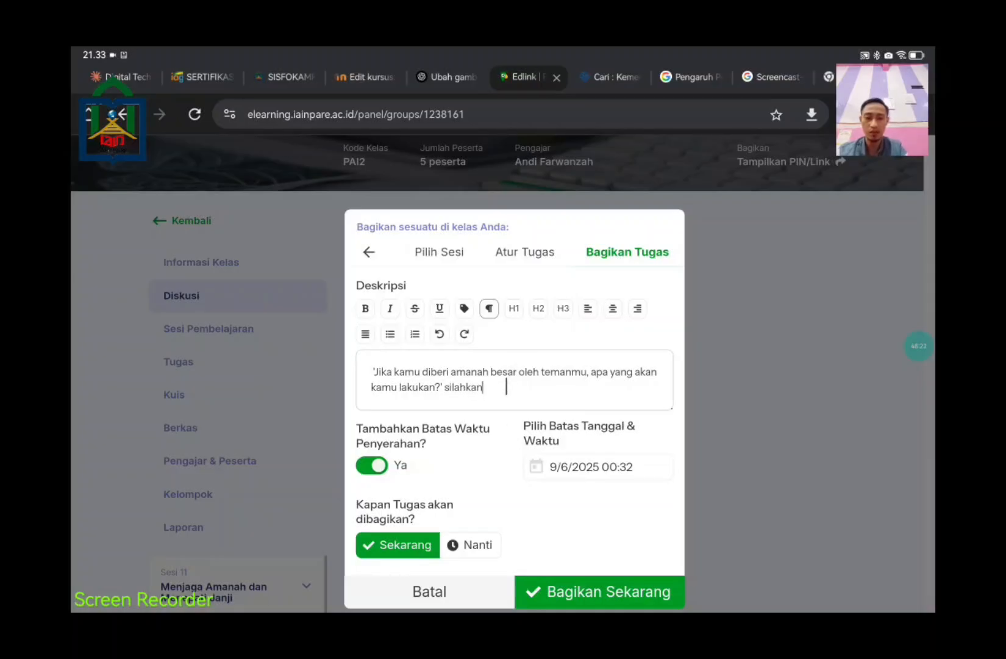
{"action": "type", "text": "dik"}
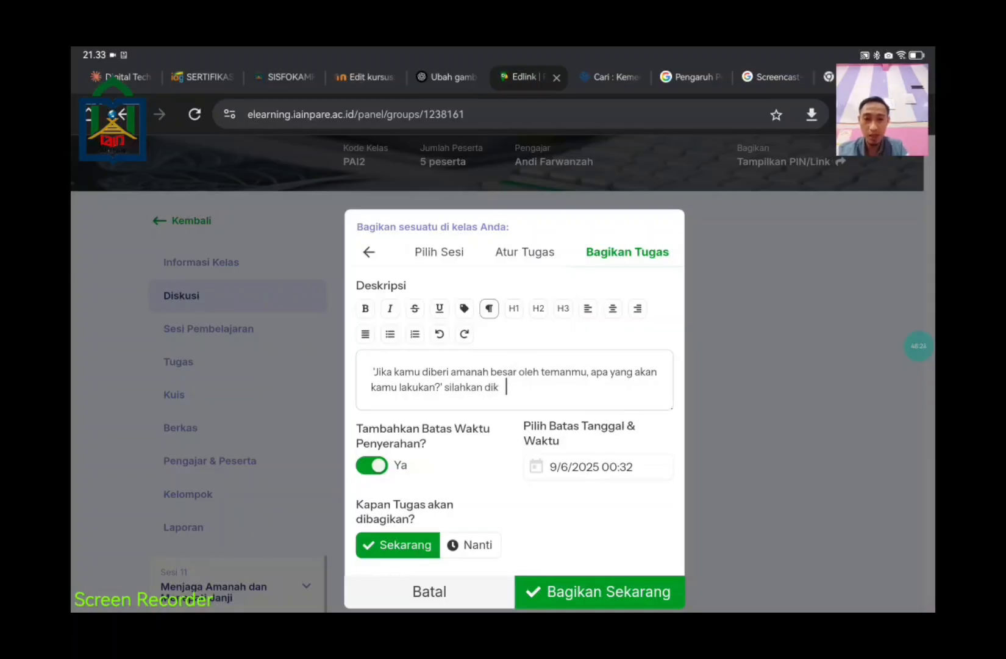
{"action": "key", "text": "BackSpace"}
{"action": "type", "text": "skusik"}
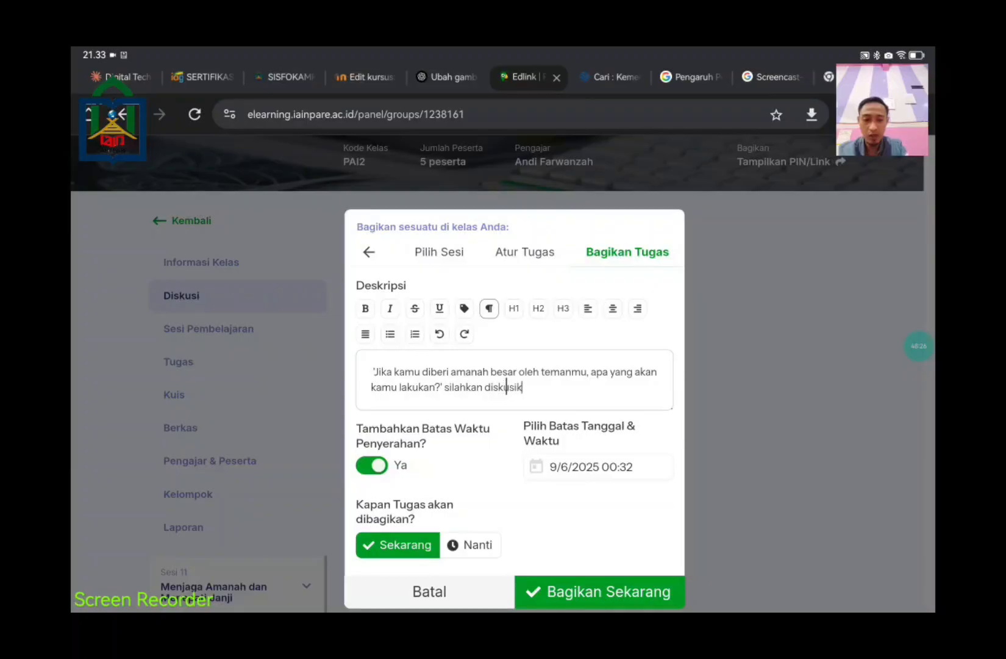
{"action": "type", "text": "an melai"}
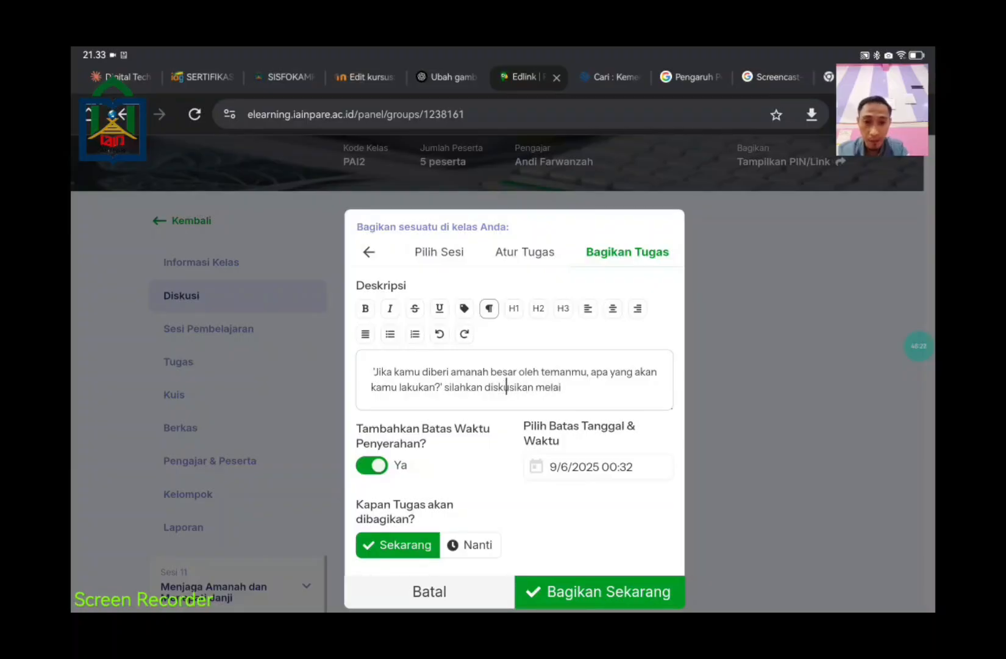
{"action": "key", "text": "BackSpace"}
{"action": "type", "text": "lui kol"}
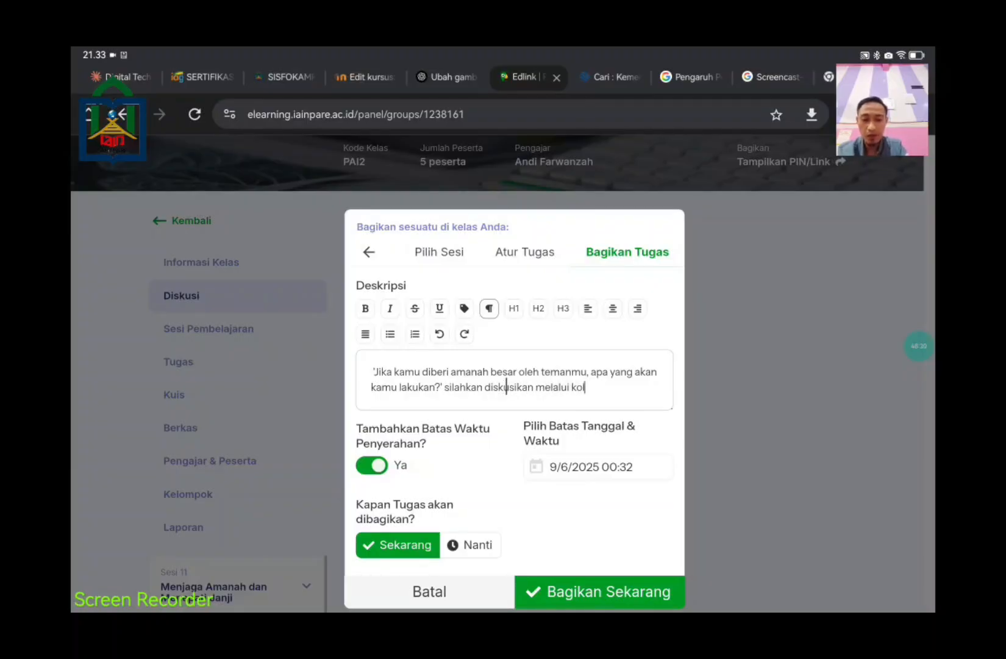
{"action": "type", "text": "om komenbt"}
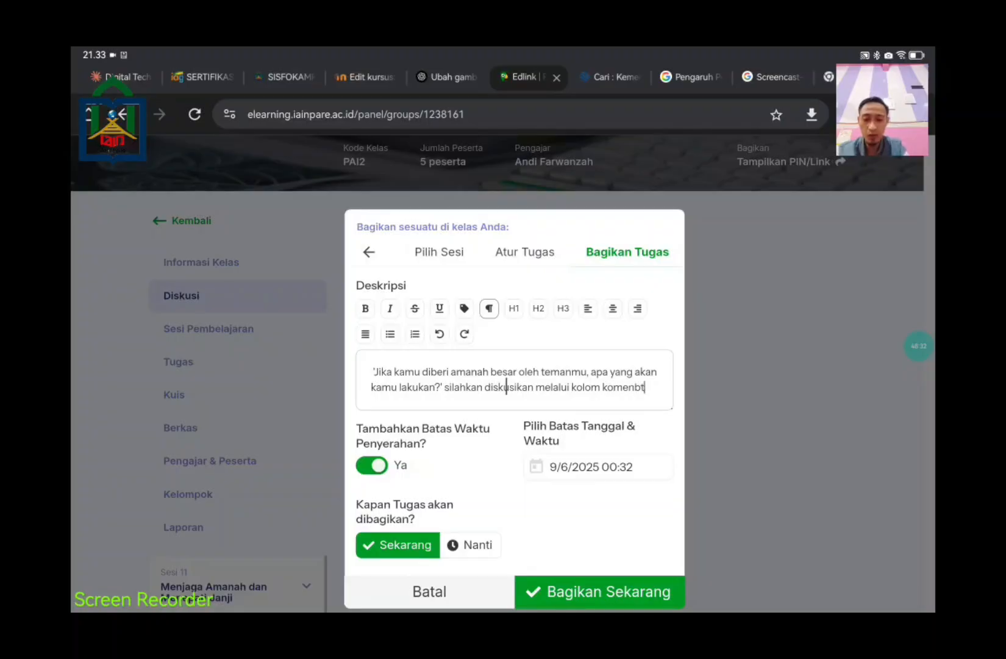
{"action": "type", "text": "ar"}
{"action": "key", "text": "BackSpace"}
{"action": "key", "text": "BackSpace"}
{"action": "key", "text": "BackSpace"}
{"action": "key", "text": "BackSpace"}
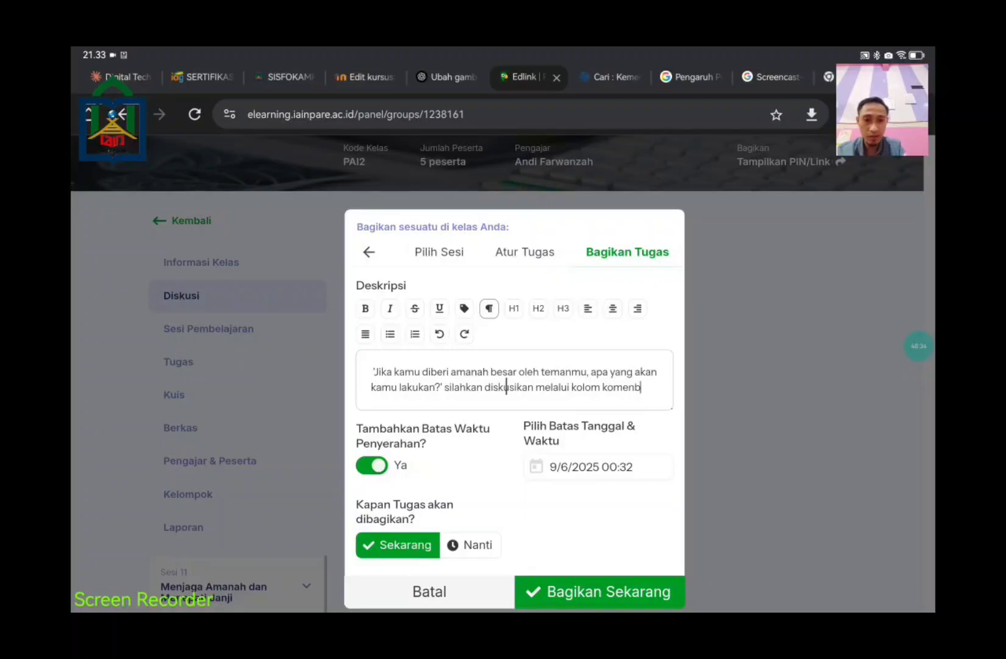
{"action": "type", "text": "tar"}
{"action": "scroll", "coordinate": [574, 481], "scroll_direction": "down", "scroll_amount": 3}
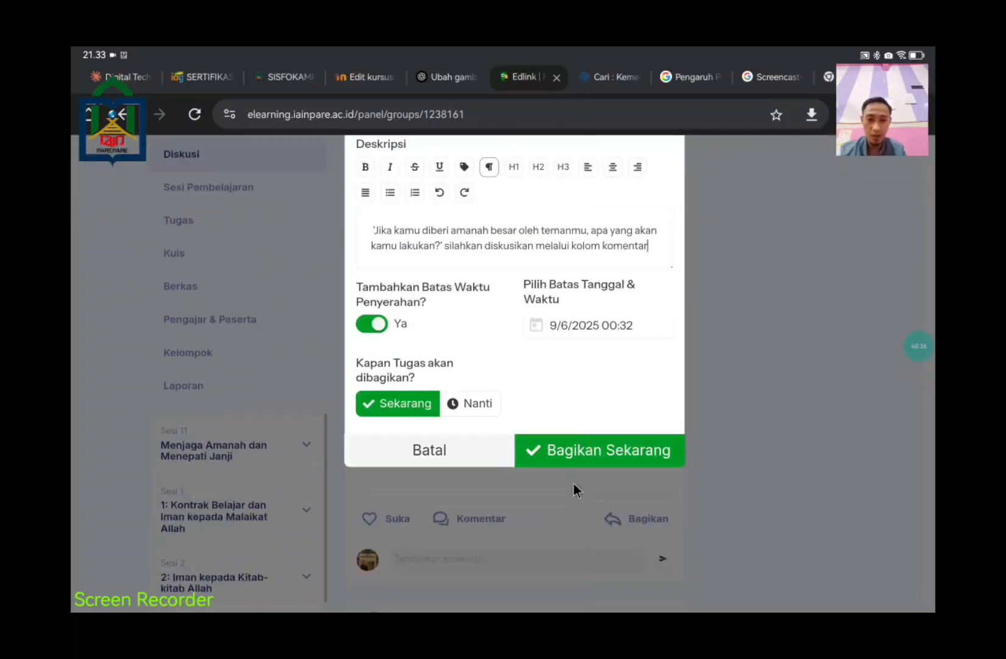
{"action": "left_click", "coordinate": [598, 454]}
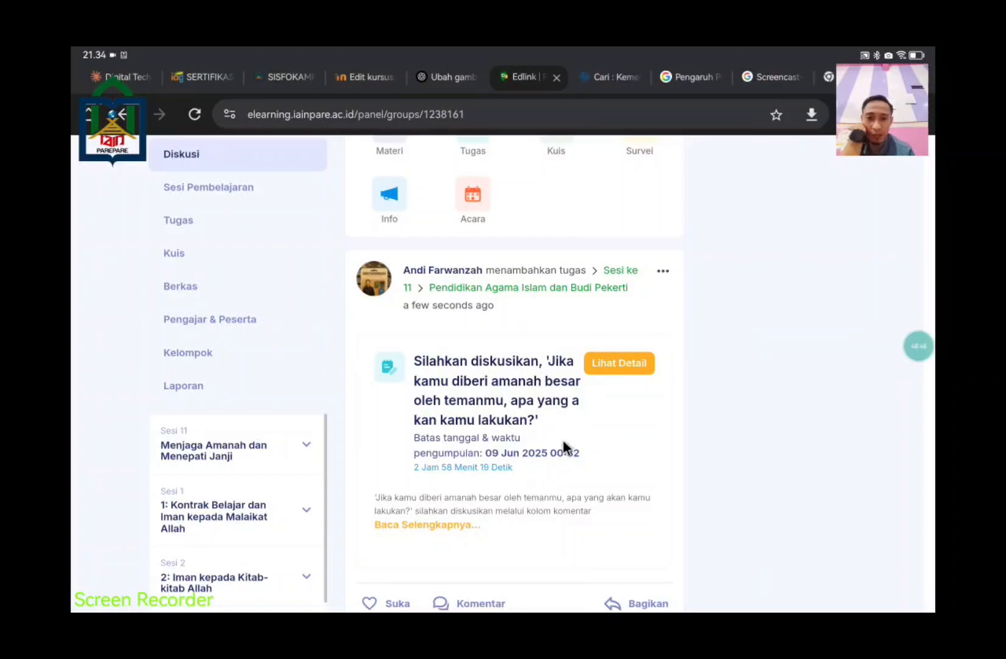
Step: Scroll to the new Sesi 11 post, expand its full description and show its comment box
{"action": "scroll", "coordinate": [567, 489], "scroll_direction": "down", "scroll_amount": 3}
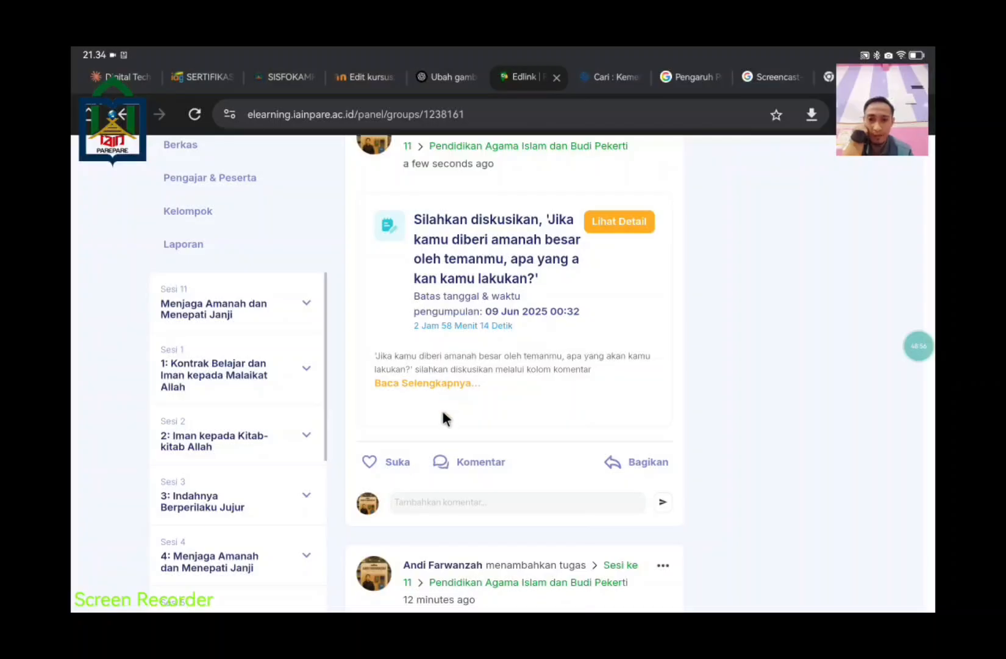
{"action": "left_click", "coordinate": [459, 381]}
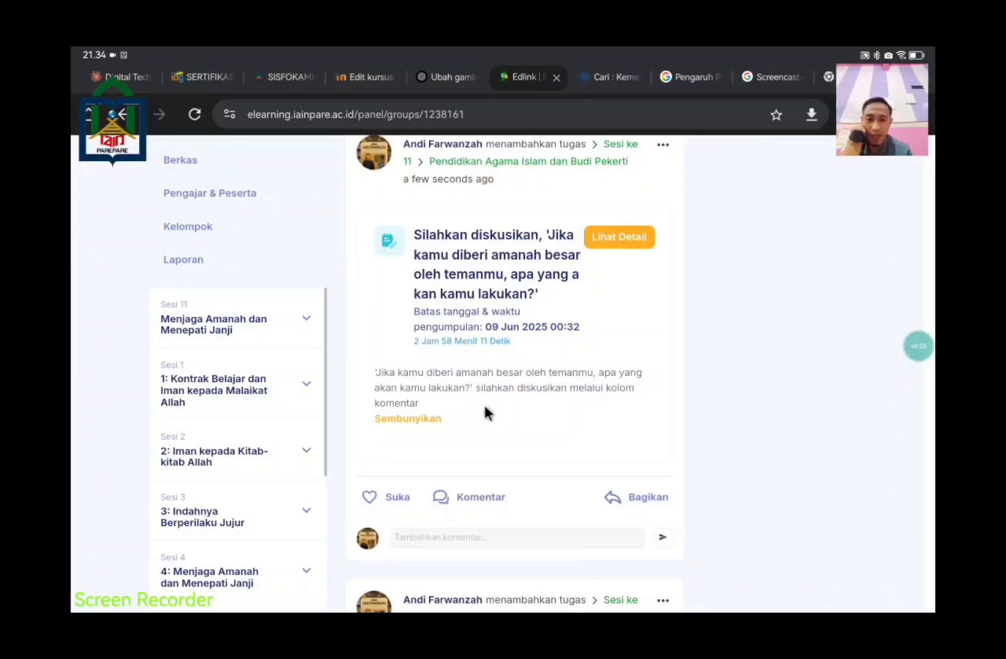
{"action": "scroll", "coordinate": [609, 424], "scroll_direction": "down", "scroll_amount": 3}
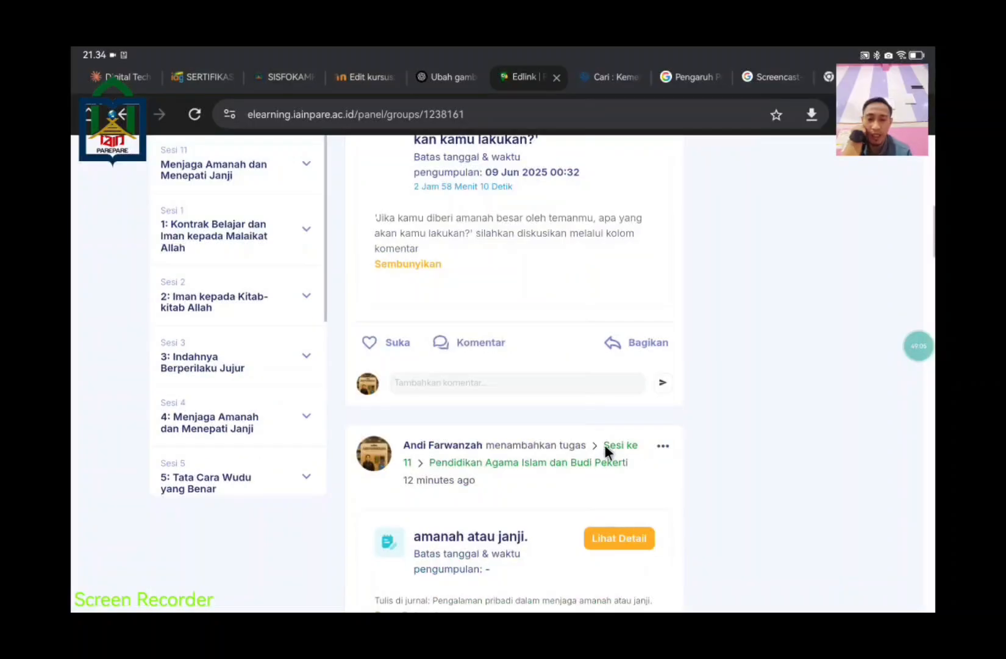
Step: Like the Sesi 11 discussion post and start a reply introducing the writer by name
{"action": "left_click", "coordinate": [405, 341]}
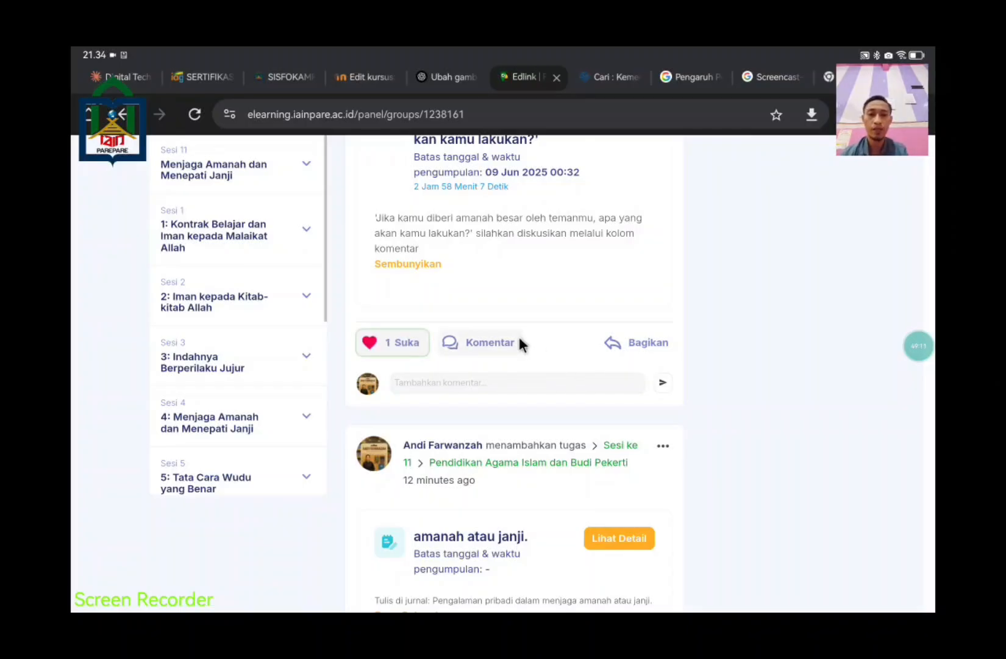
{"action": "left_click", "coordinate": [506, 377]}
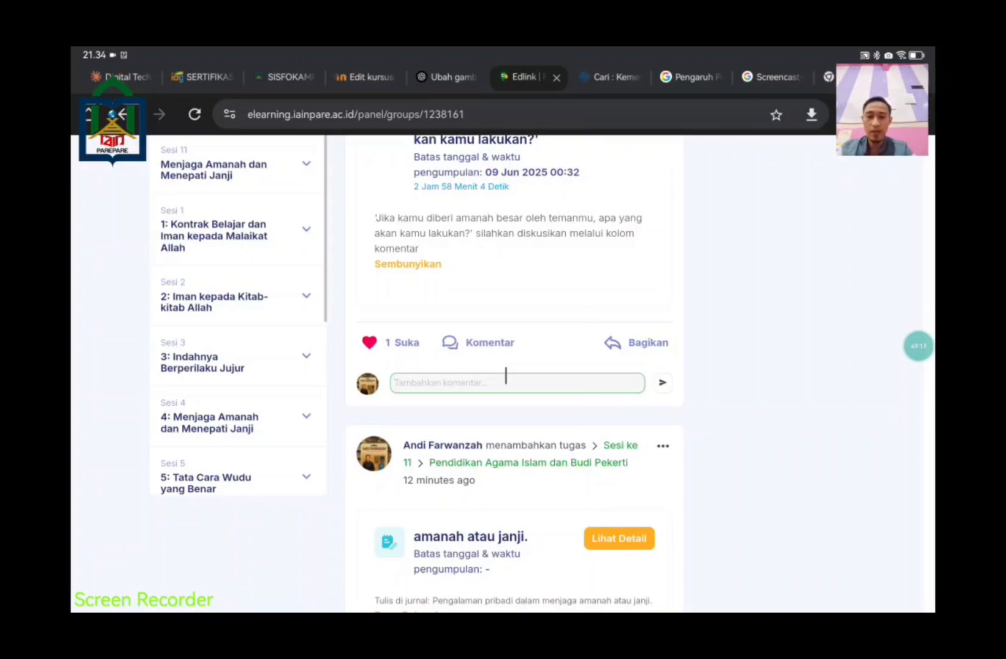
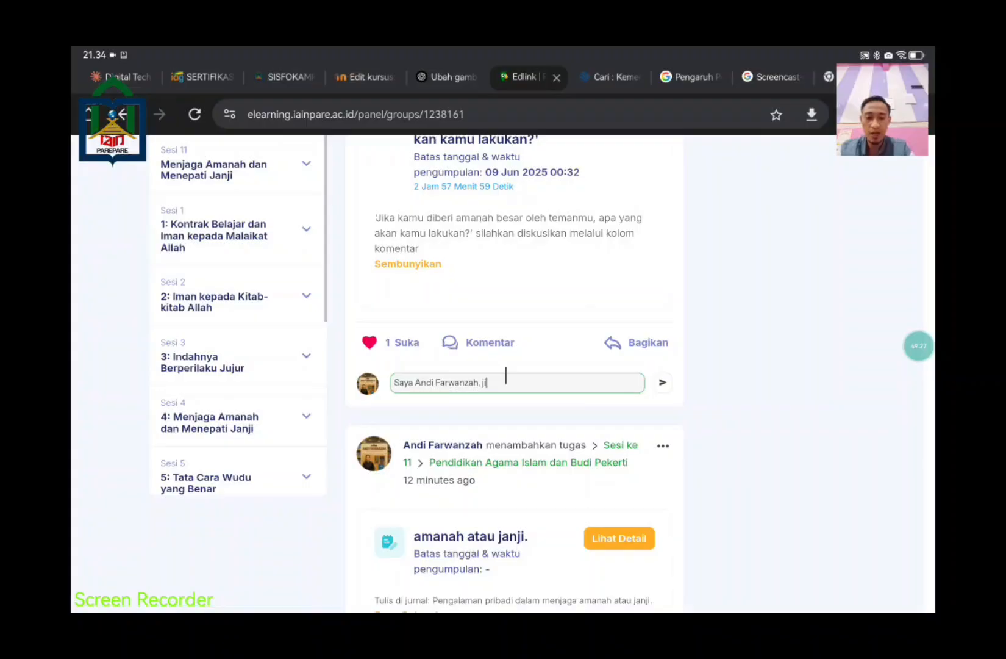
{"action": "type", "text": "ika saya di"}
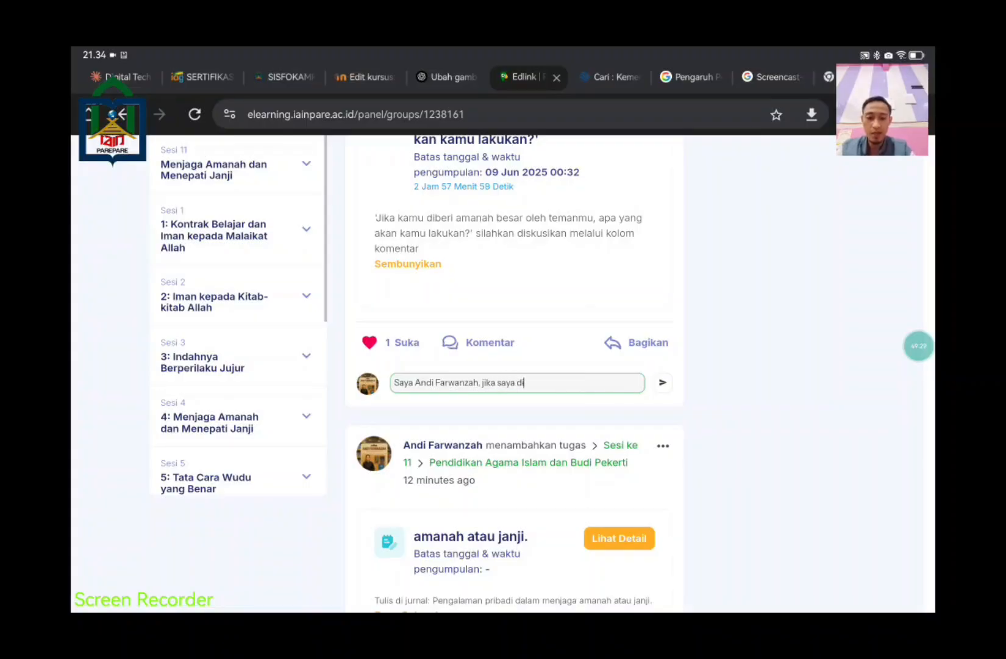
{"action": "type", "text": "beri"}
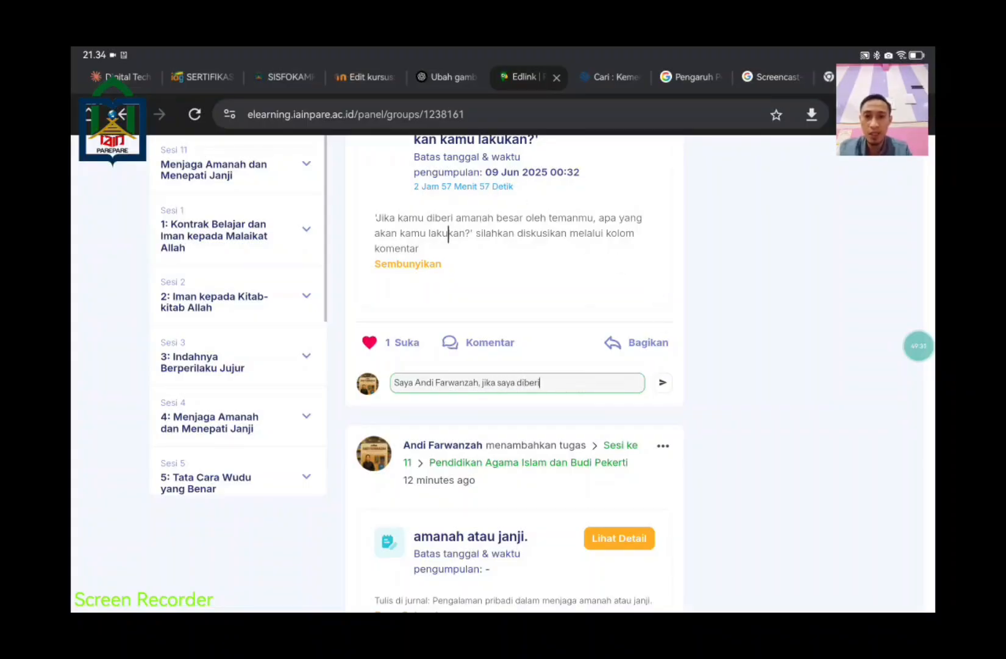
Step: Copy the question sentence from the post into the reply and remove the duplicated word
{"action": "left_click_drag", "start_coordinate": [426, 218], "coordinate": [466, 236]}
{"action": "key", "text": "ctrl+c"}
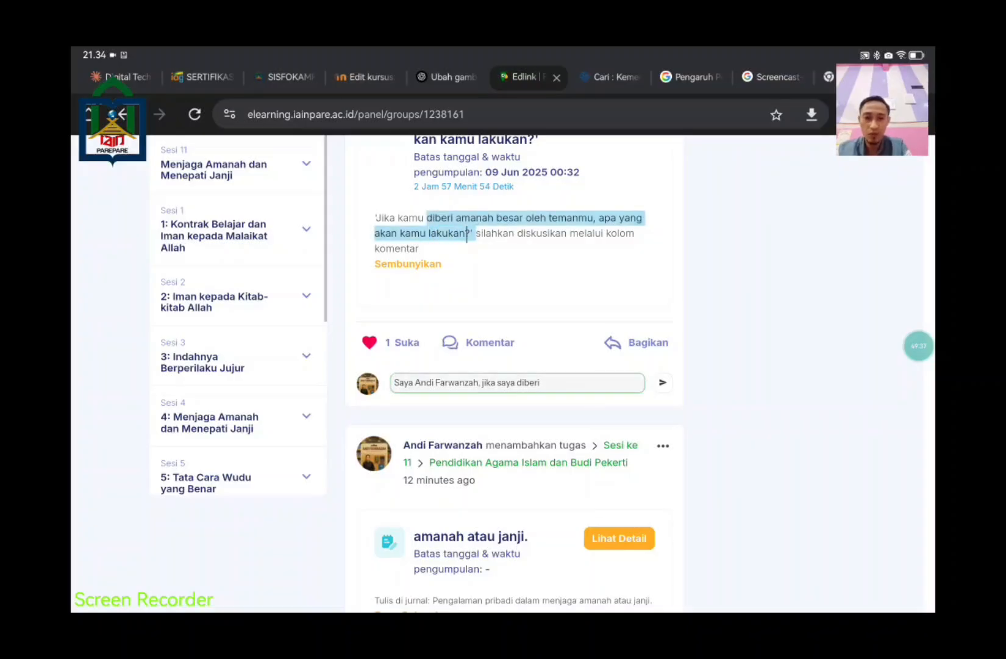
{"action": "left_click", "coordinate": [539, 387]}
{"action": "key", "text": "ctrl+v"}
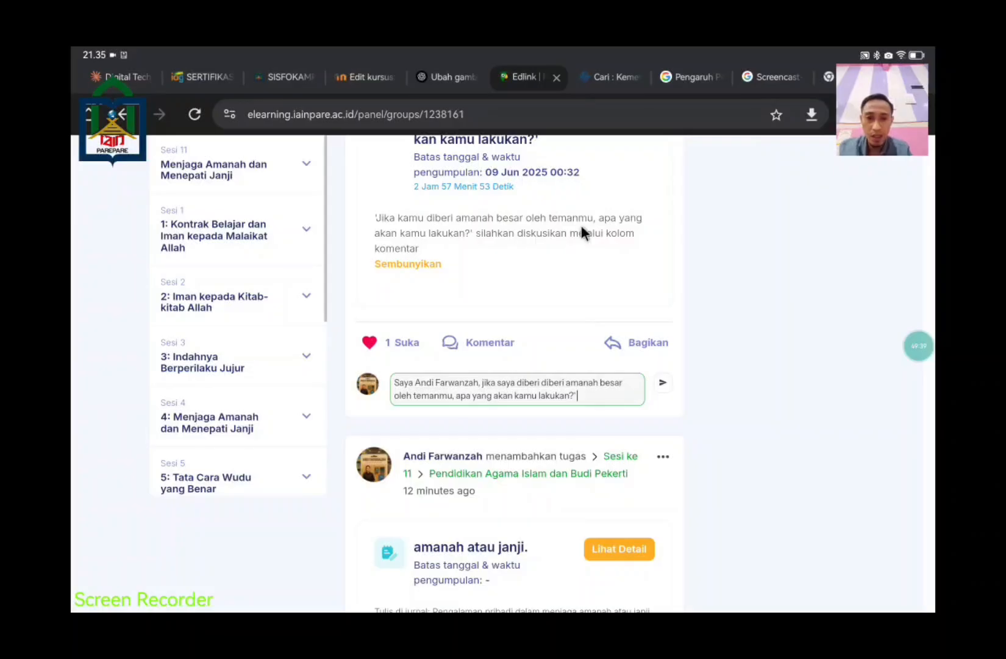
{"action": "left_click", "coordinate": [540, 385]}
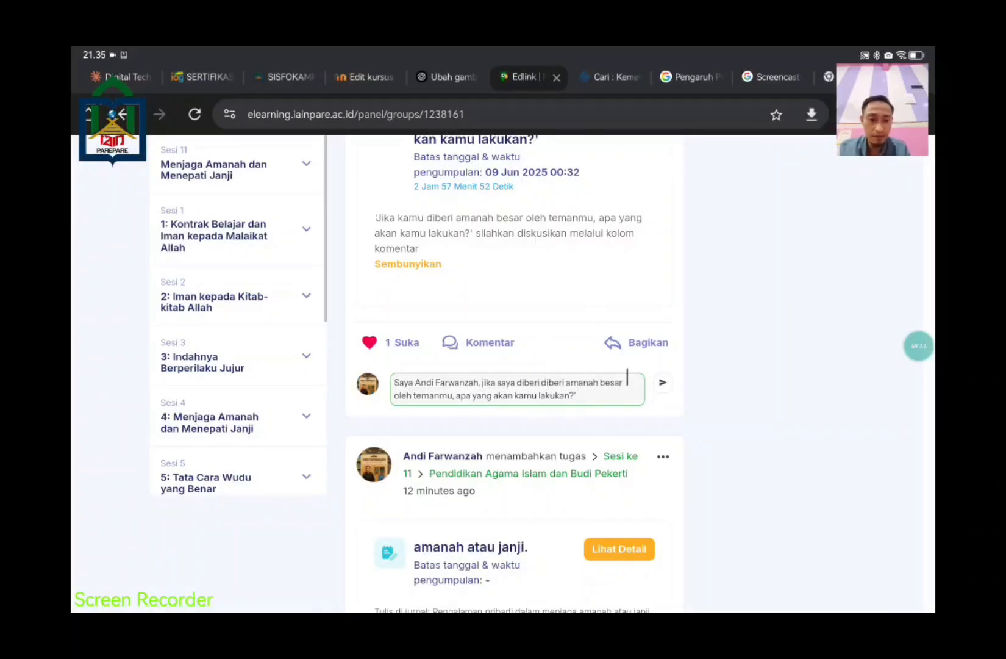
{"action": "key", "text": "BackSpace"}
{"action": "key", "text": "BackSpace"}
{"action": "key", "text": "BackSpace"}
{"action": "key", "text": "BackSpace"}
{"action": "key", "text": "BackSpace"}
{"action": "key", "text": "BackSpace"}
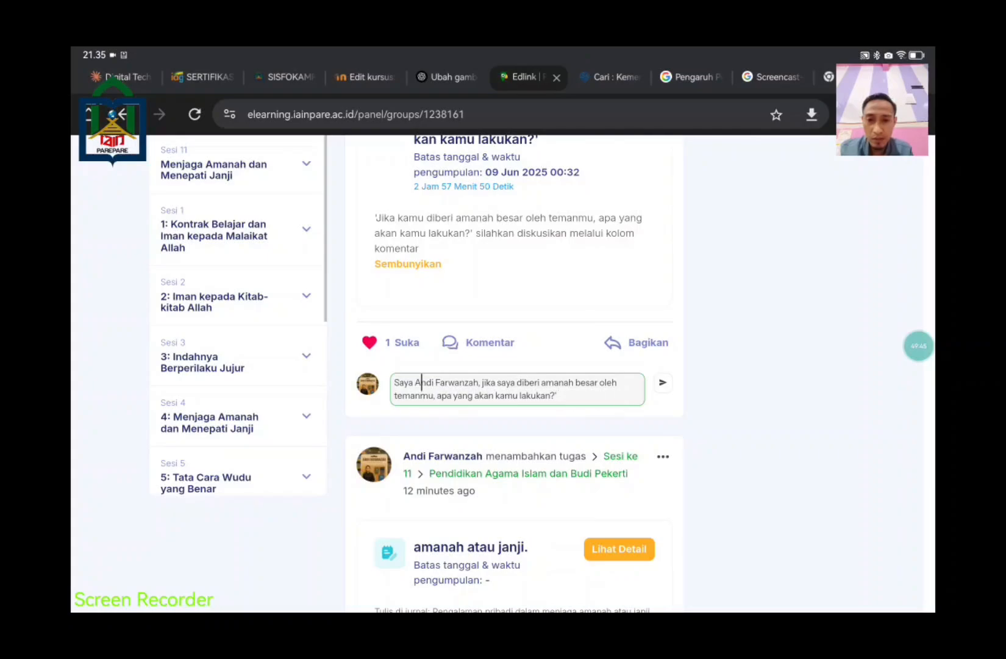
Step: Rewrite the reply as an answer about keeping the trust well, then clear the whole draft
{"action": "left_click", "coordinate": [430, 395]}
{"action": "key", "text": "BackSpace"}
{"action": "key", "text": "BackSpace"}
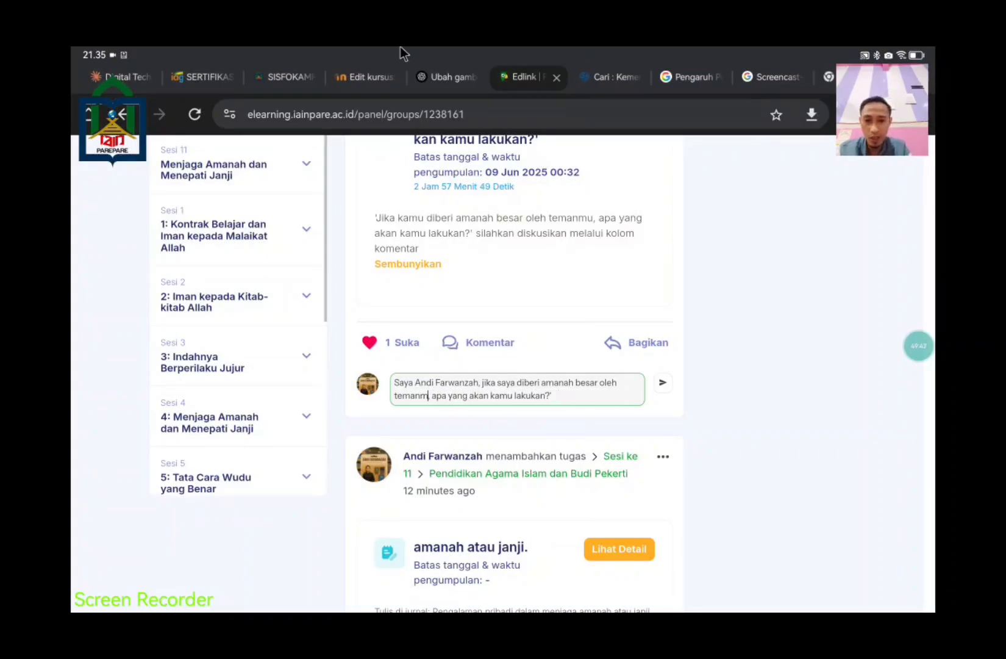
{"action": "type", "text": "saya,"}
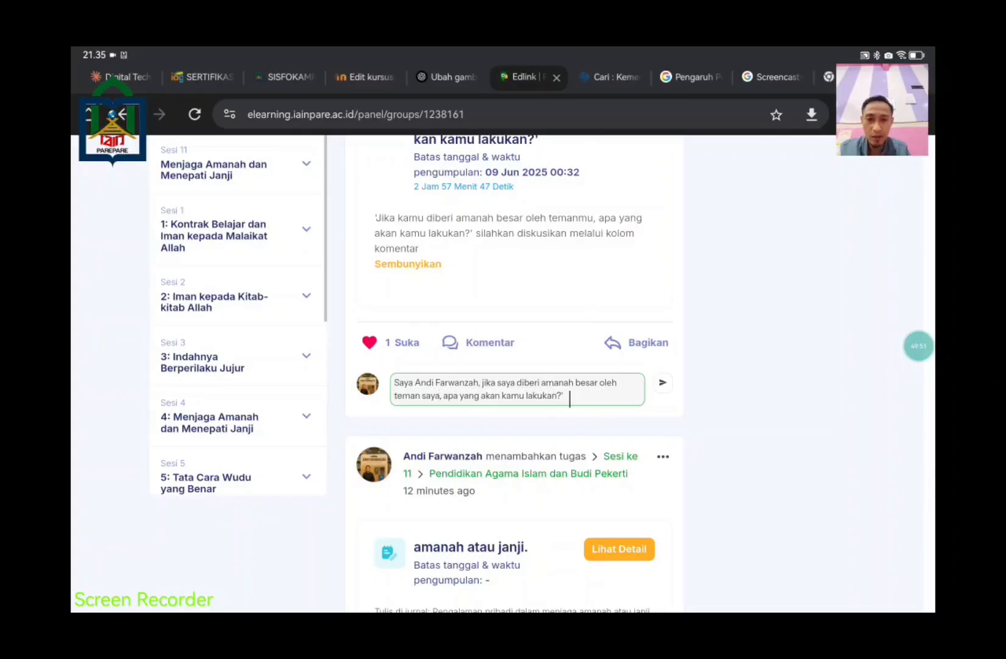
{"action": "key", "text": "BackSpace"}
{"action": "key", "text": "BackSpace"}
{"action": "key", "text": "BackSpace"}
{"action": "key", "text": "BackSpace"}
{"action": "key", "text": "BackSpace"}
{"action": "key", "text": "BackSpace"}
{"action": "key", "text": "BackSpace"}
{"action": "key", "text": "BackSpace"}
{"action": "key", "text": "BackSpace"}
{"action": "key", "text": "BackSpace"}
{"action": "key", "text": "BackSpace"}
{"action": "key", "text": "BackSpace"}
{"action": "key", "text": "BackSpace"}
{"action": "key", "text": "BackSpace"}
{"action": "key", "text": "BackSpace"}
{"action": "key", "text": "BackSpace"}
{"action": "key", "text": "BackSpace"}
{"action": "key", "text": "BackSpace"}
{"action": "key", "text": "BackSpace"}
{"action": "key", "text": "BackSpace"}
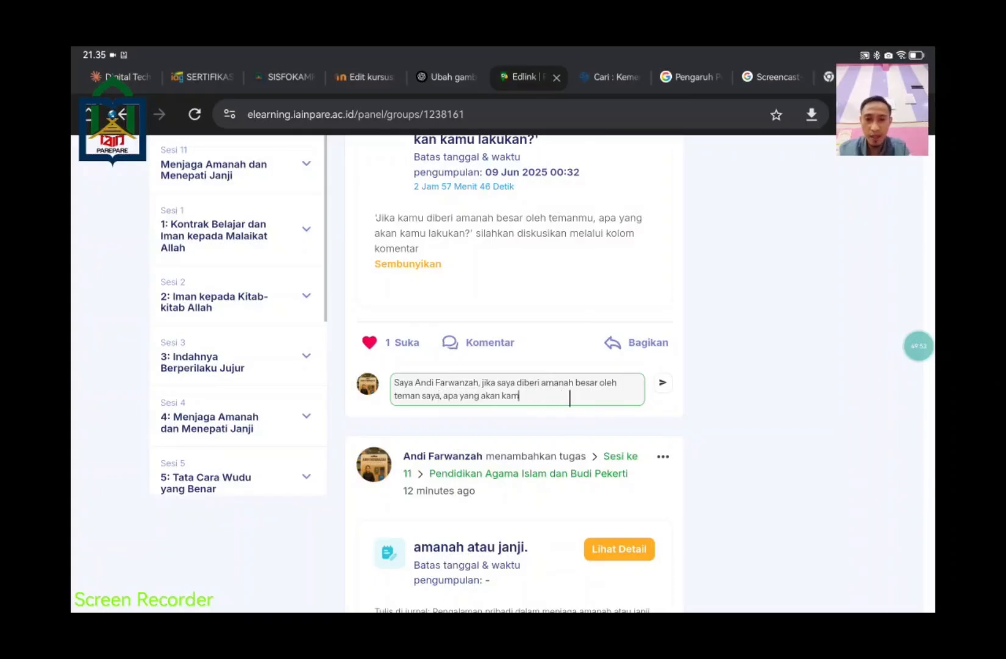
{"action": "key", "text": "BackSpace"}
{"action": "key", "text": "BackSpace"}
{"action": "key", "text": "BackSpace"}
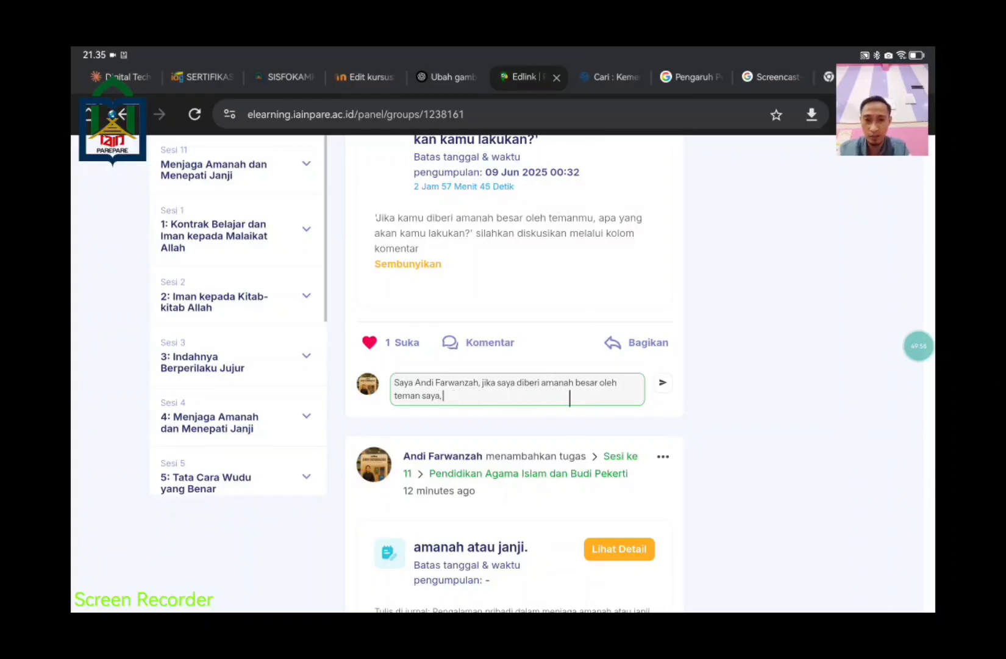
{"action": "type", "text": "yang saya akan"}
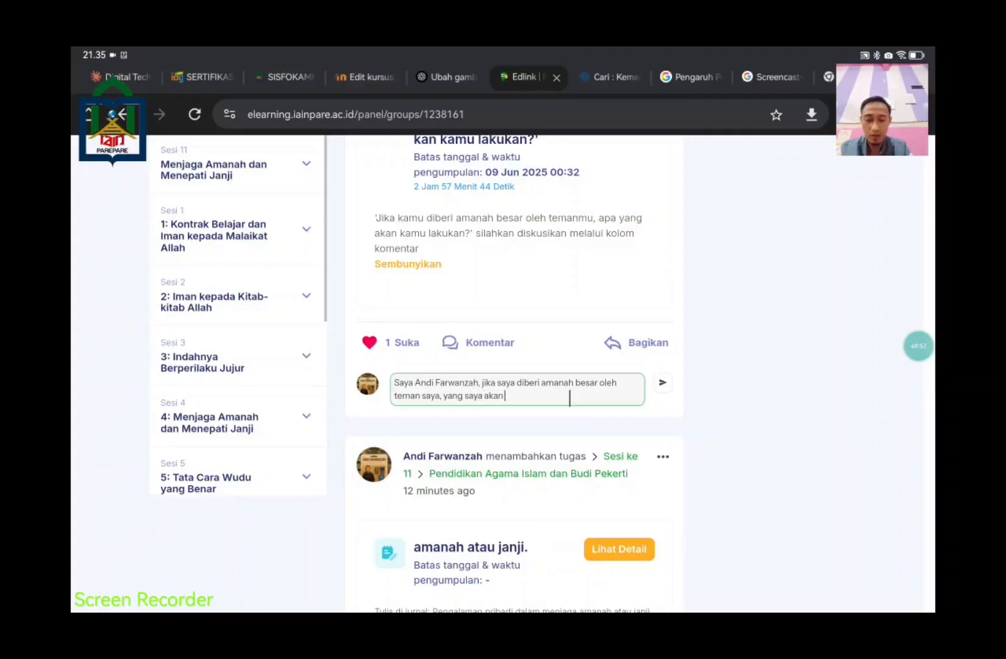
{"action": "type", "text": " lakukan pasti"}
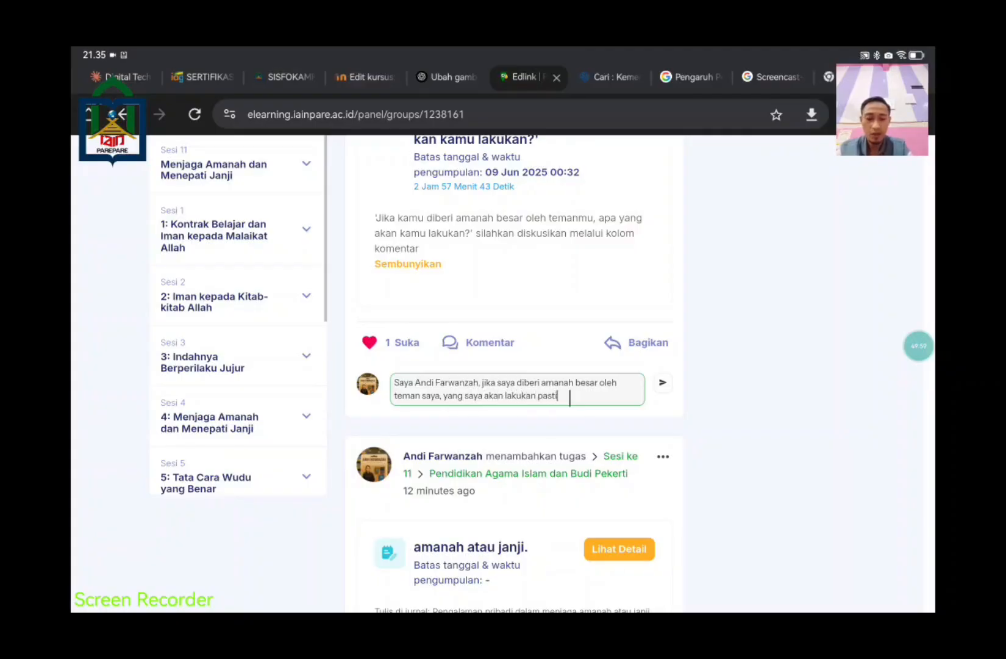
{"action": "type", "text": "nya saya akan m"}
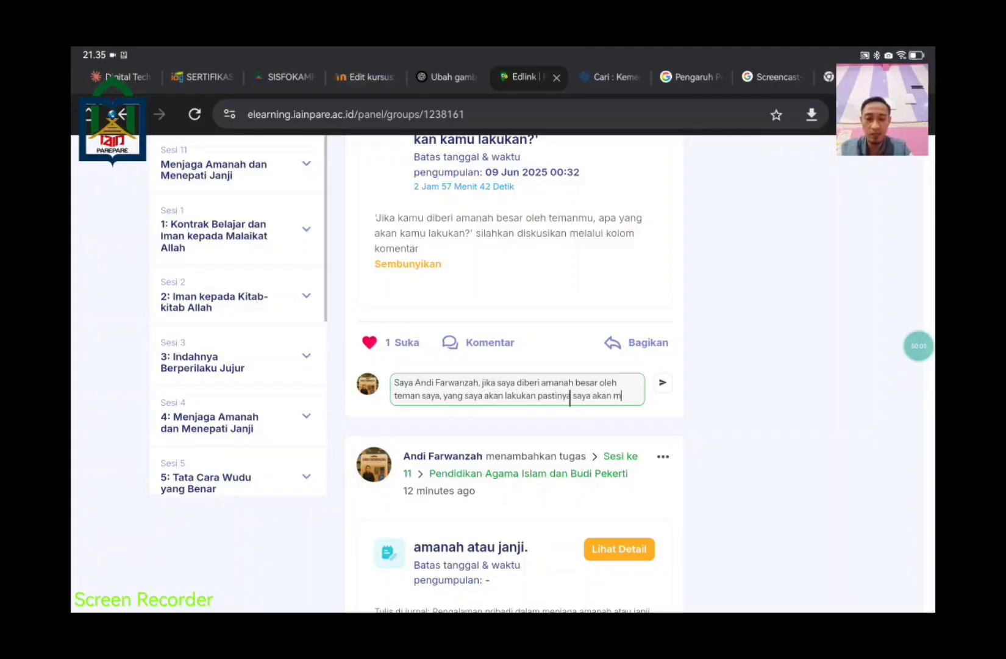
{"action": "type", "text": "enjaga amanah i"}
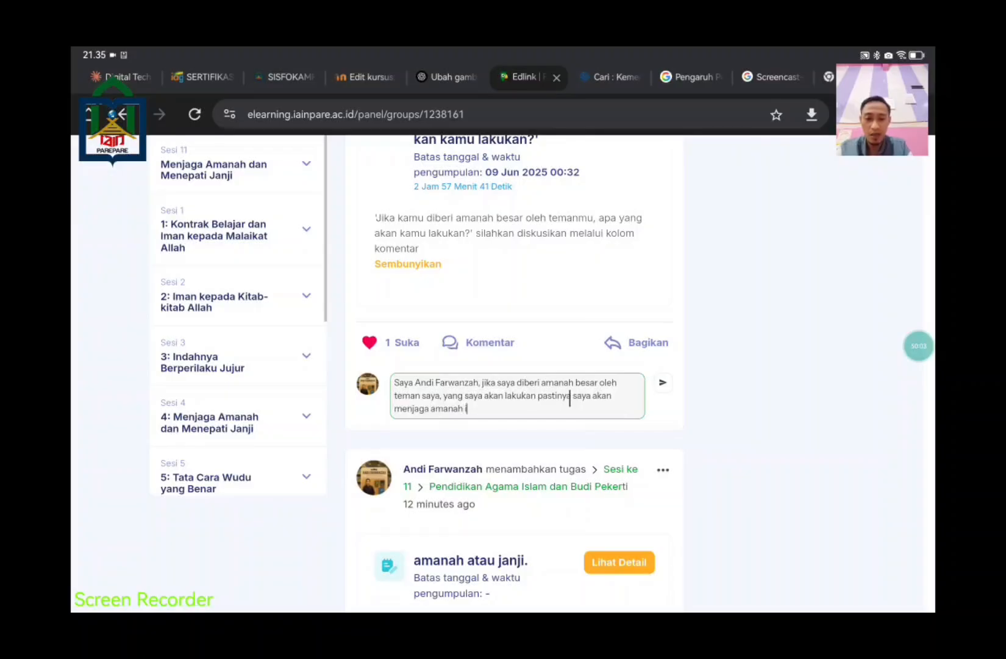
{"action": "type", "text": "tu dengan baik"}
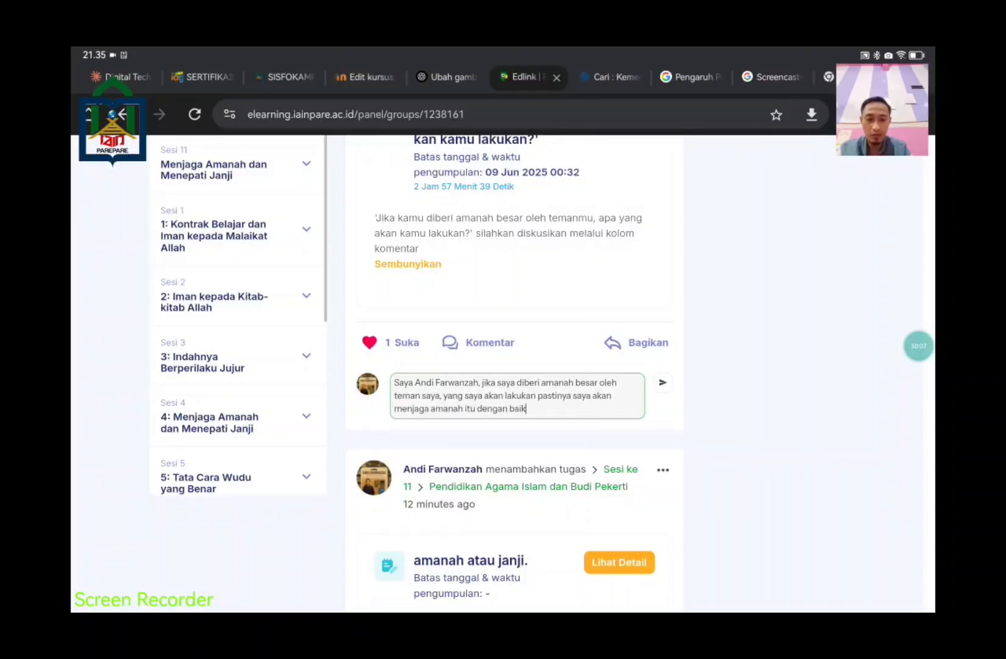
{"action": "type", "text": ", sebaik"}
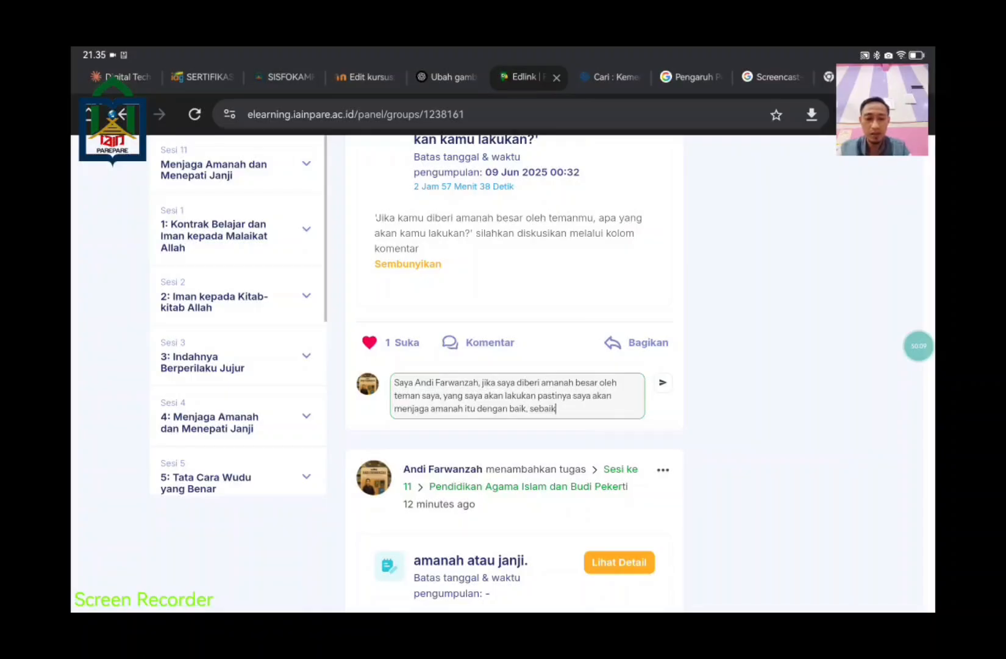
{"action": "type", "text": "-"}
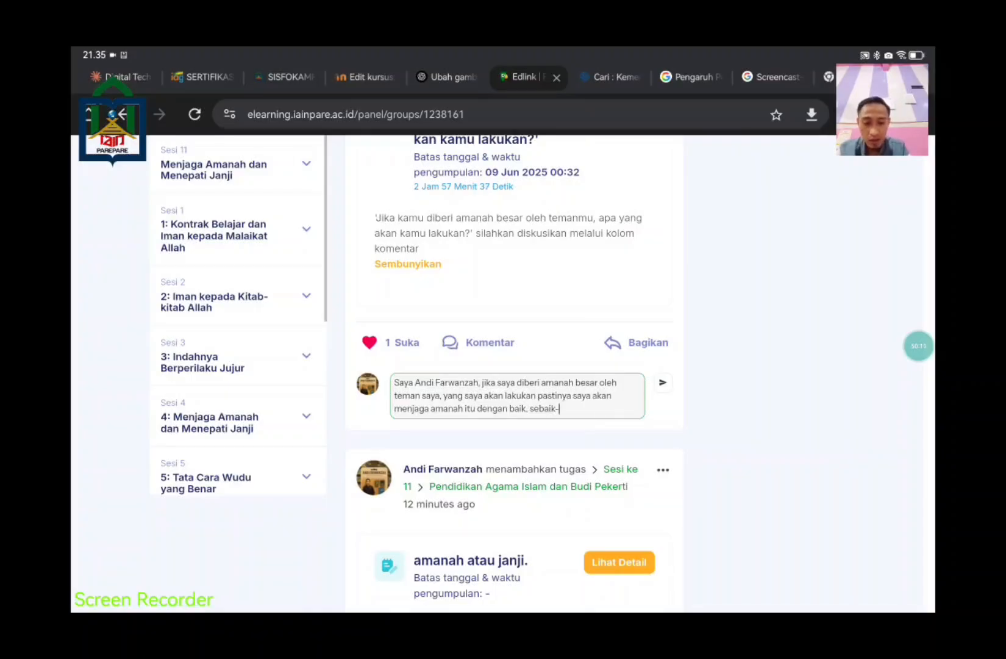
{"action": "type", "text": "baiknya"}
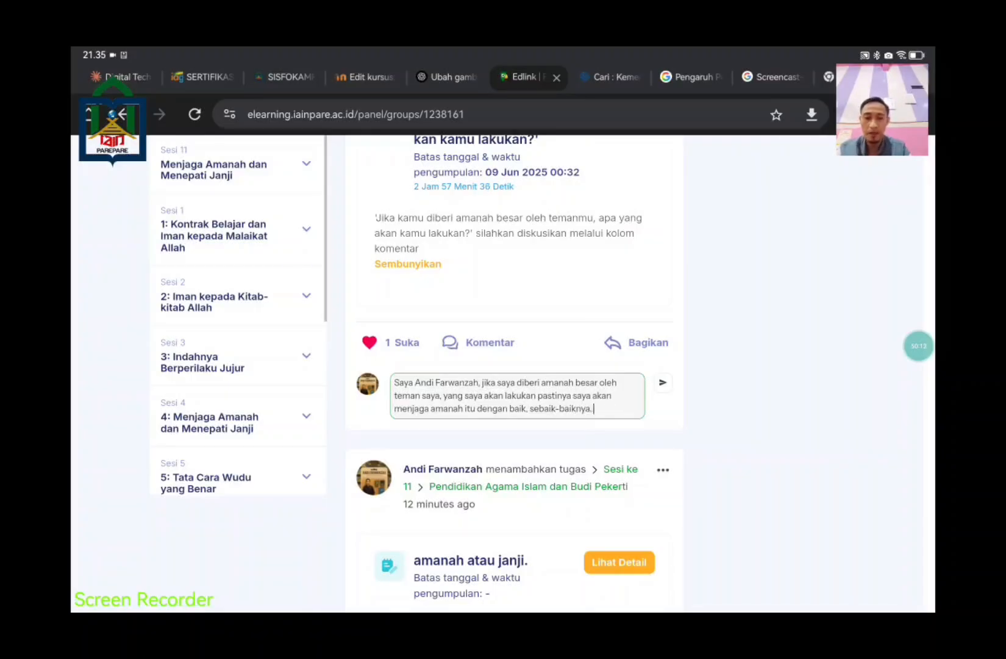
{"action": "type", "text": ". sebagaimana"}
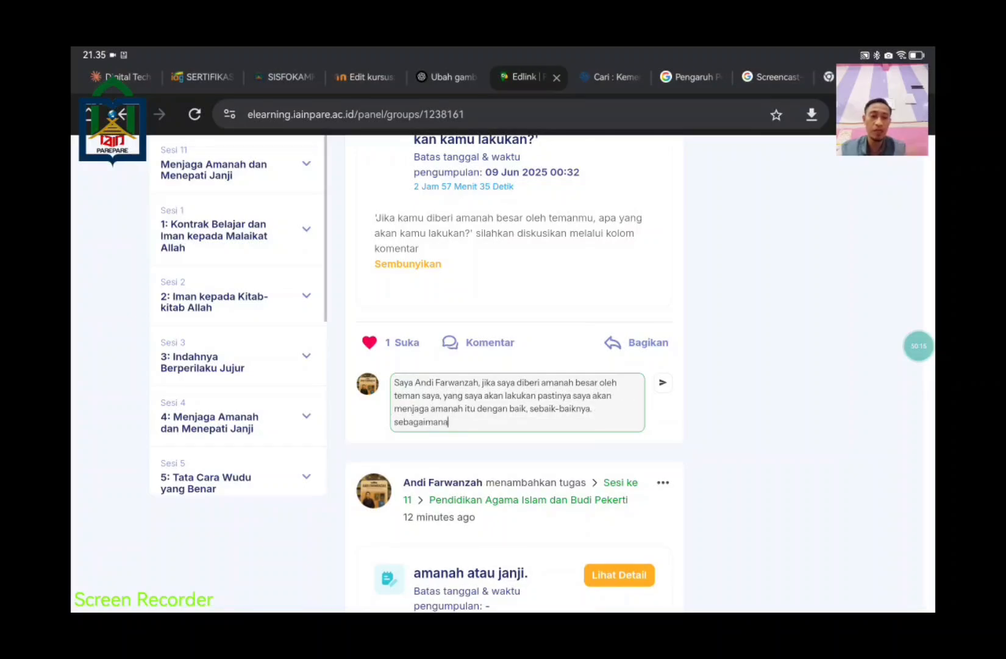
{"action": "key", "text": "ctrl+a"}
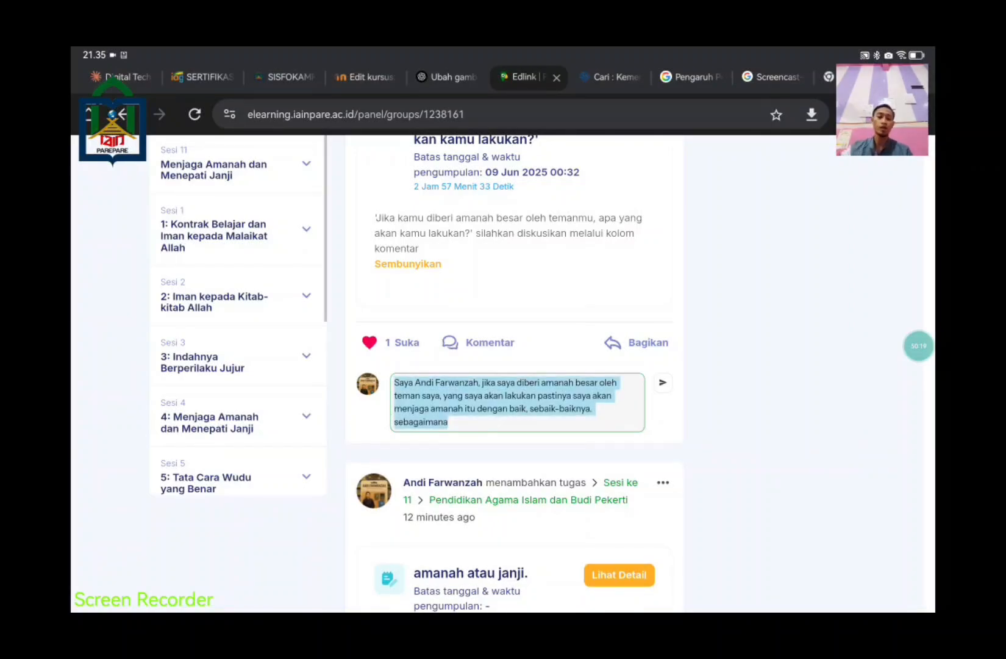
{"action": "key", "text": "BackSpace"}
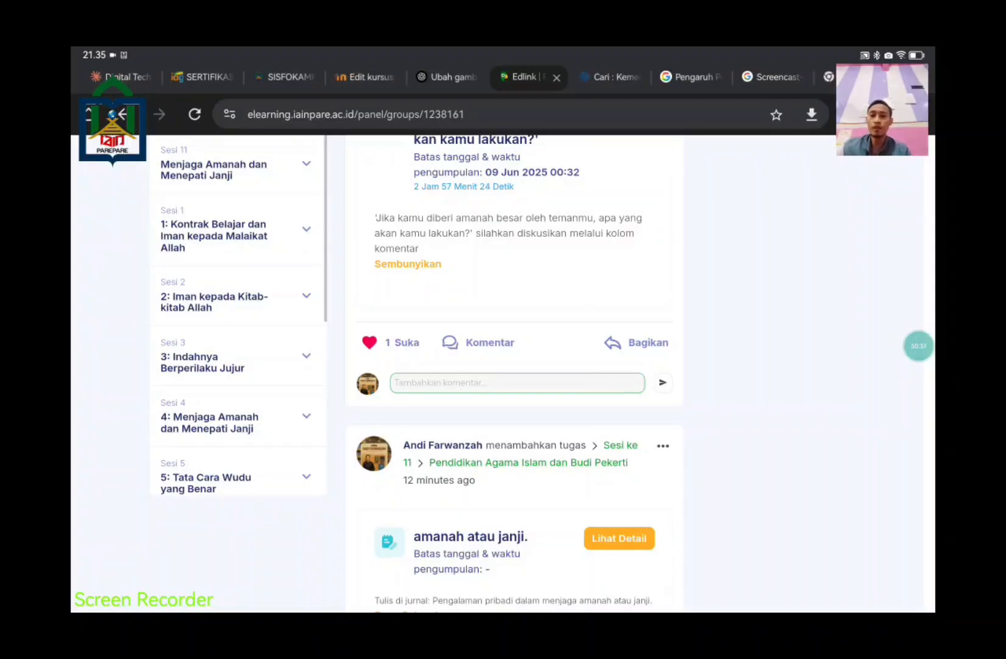
Step: Leave the Sesi 11 page with Kembali and show the Sesi Pembelajaran list
{"action": "scroll", "coordinate": [608, 475], "scroll_direction": "up", "scroll_amount": 10}
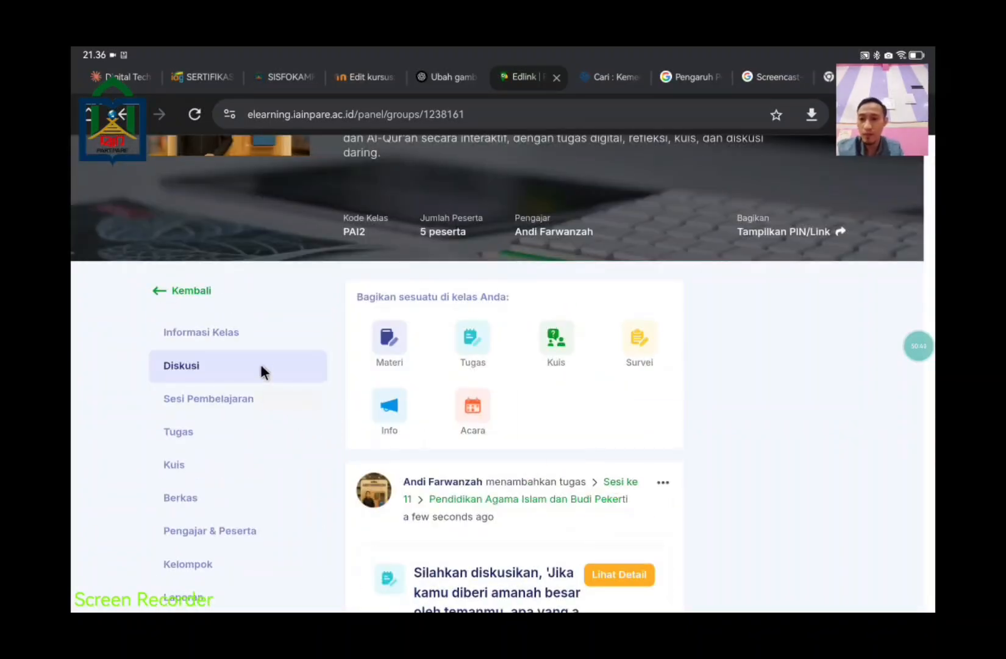
{"action": "left_click", "coordinate": [154, 289]}
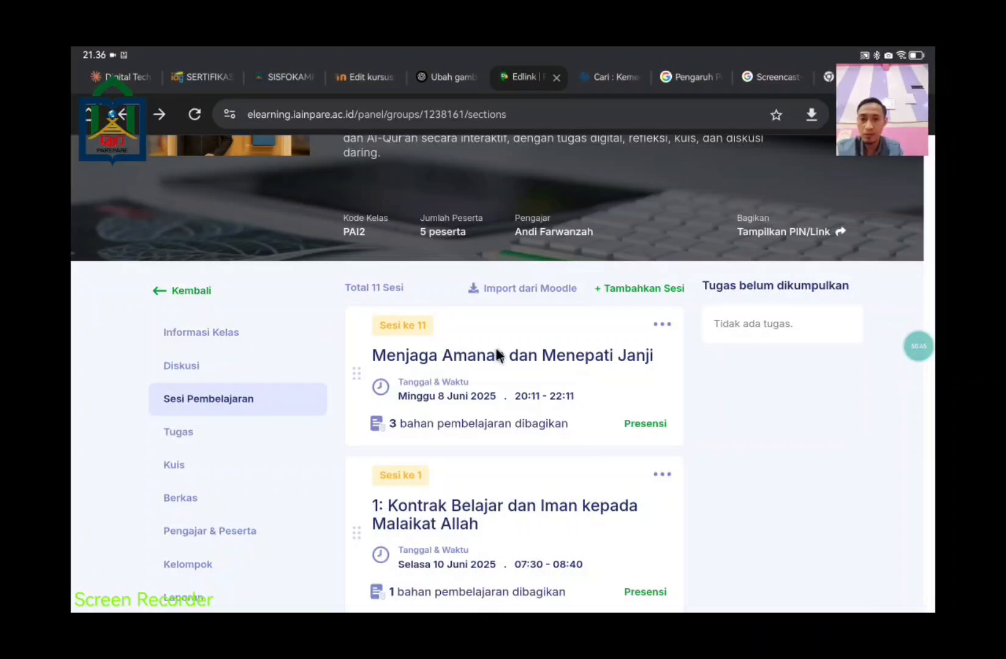
{"action": "left_click", "coordinate": [161, 289]}
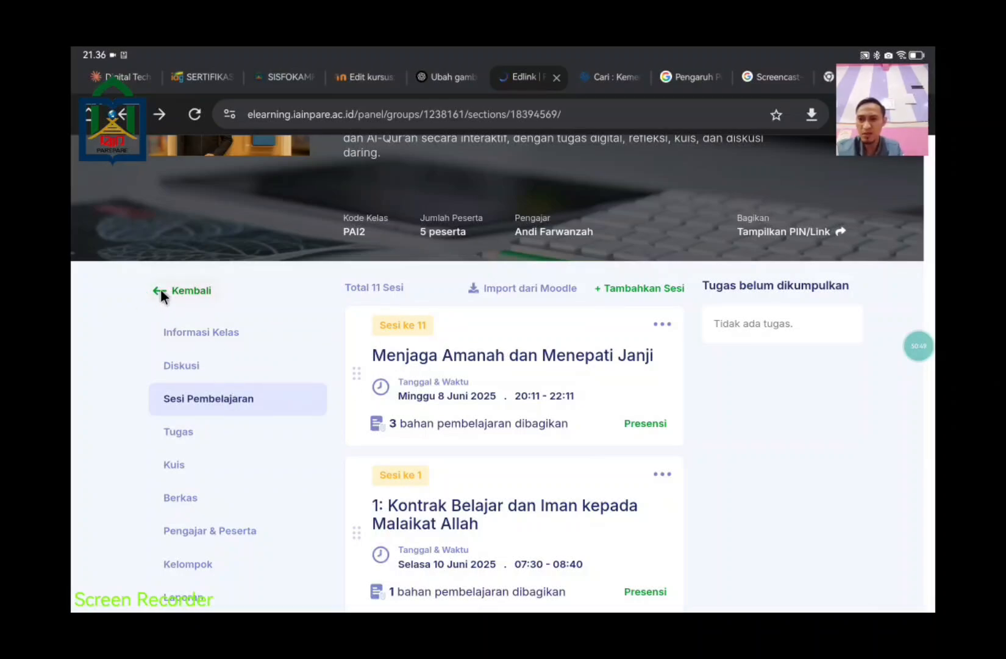
{"action": "left_click", "coordinate": [253, 397]}
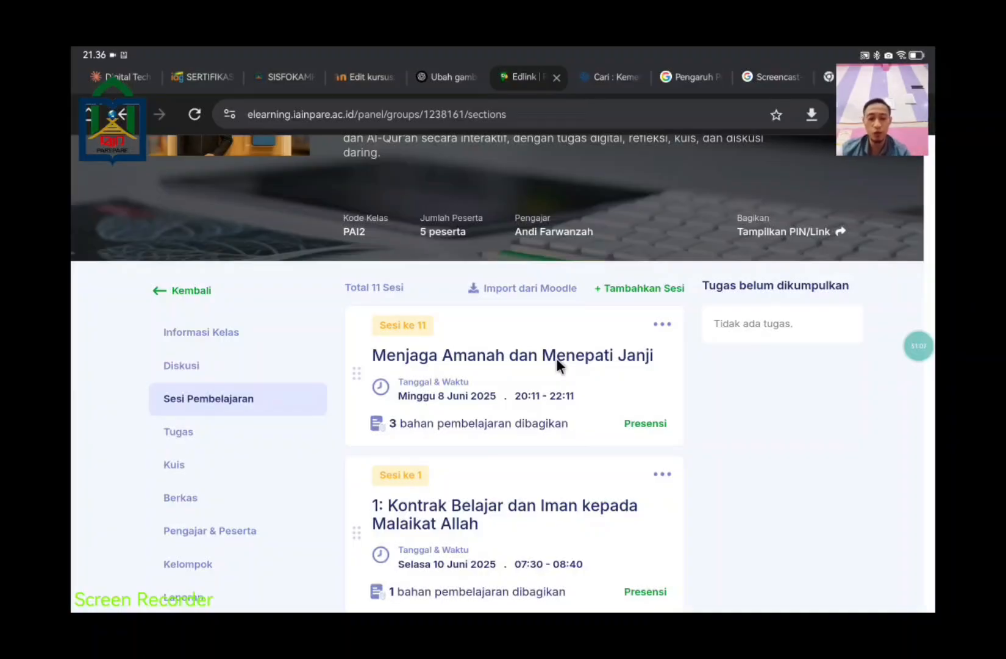
Step: Open Sesi 11, edit its info with topic Menjaga Amanah dan Menepati Janji, and save it
{"action": "left_click", "coordinate": [555, 358]}
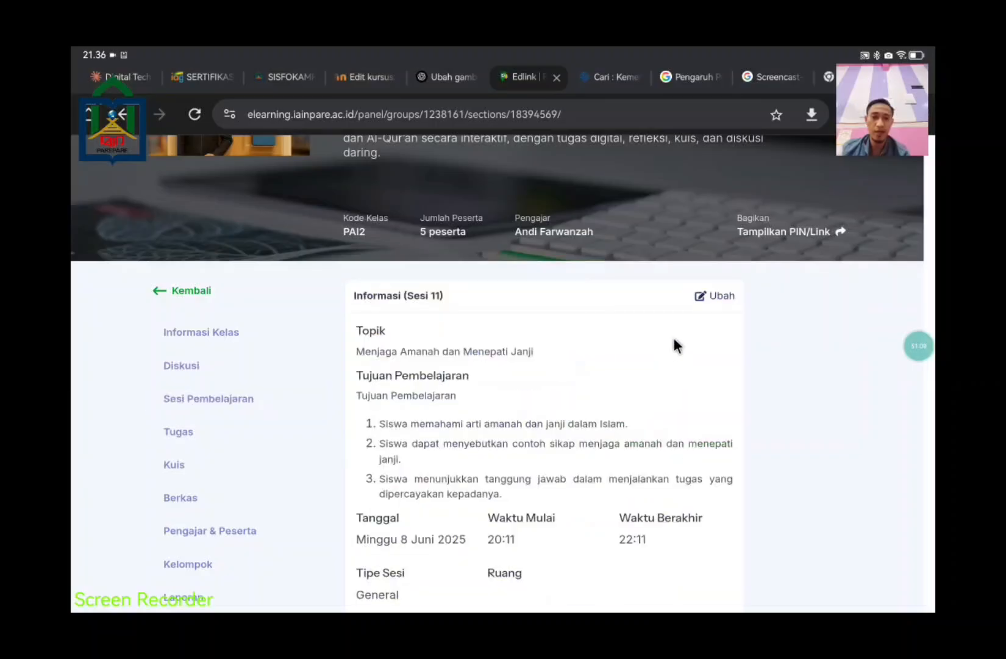
{"action": "left_click", "coordinate": [720, 295]}
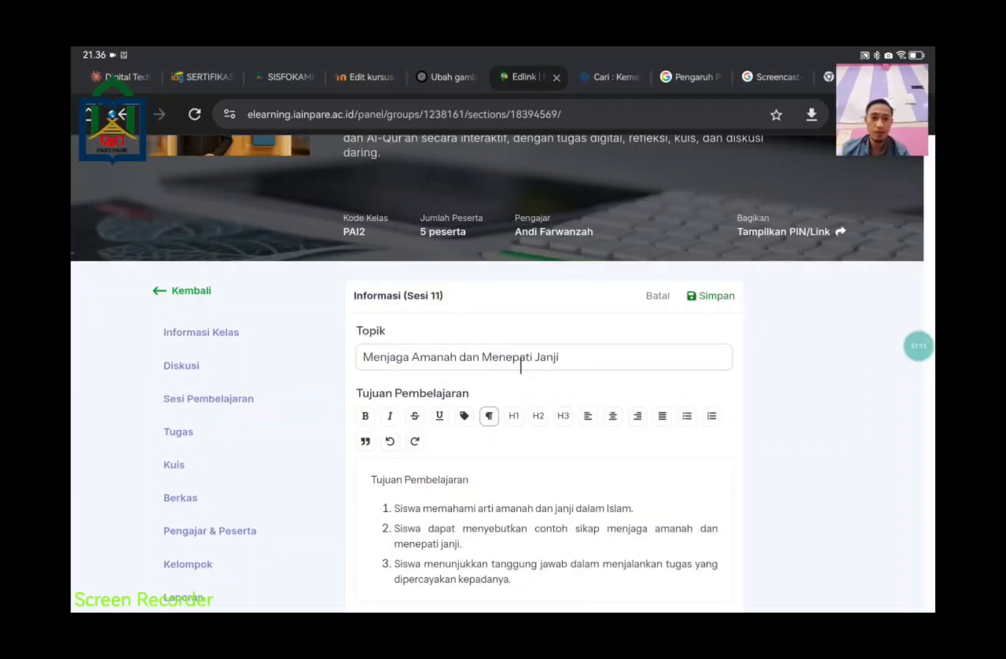
{"action": "scroll", "coordinate": [549, 378], "scroll_direction": "down", "scroll_amount": 7}
{"action": "scroll", "coordinate": [709, 539], "scroll_direction": "down", "scroll_amount": 4}
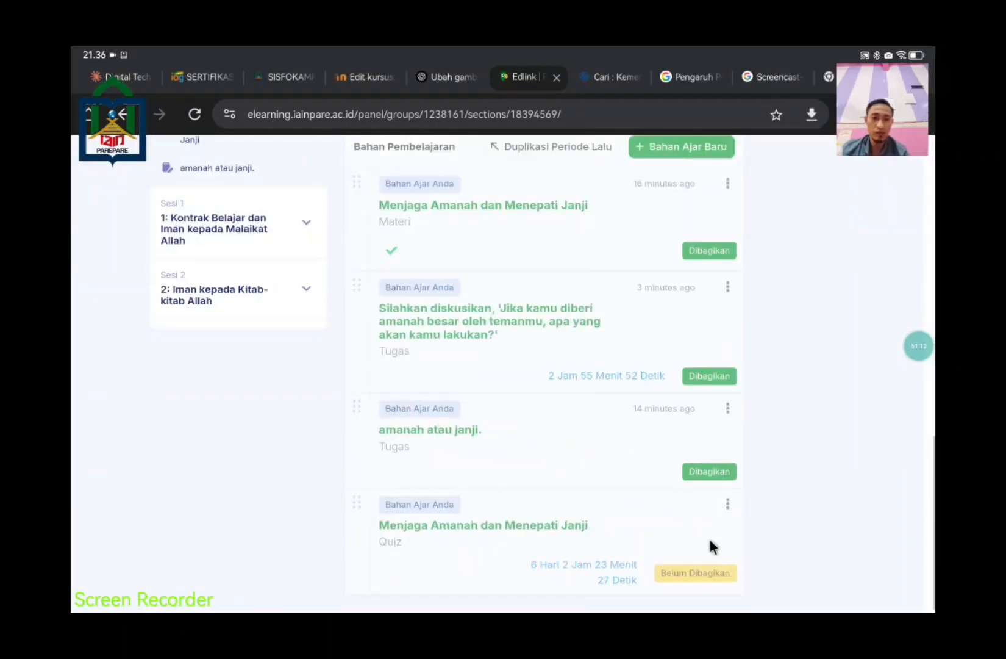
{"action": "scroll", "coordinate": [710, 536], "scroll_direction": "up", "scroll_amount": 15}
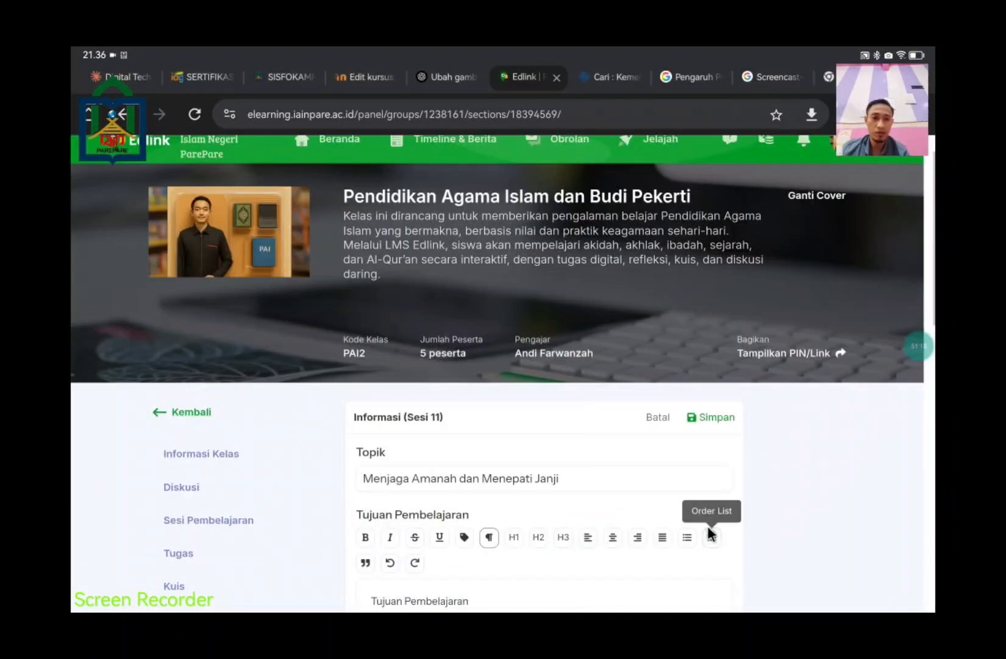
{"action": "left_click", "coordinate": [702, 416]}
{"action": "scroll", "coordinate": [692, 430], "scroll_direction": "down", "scroll_amount": 5}
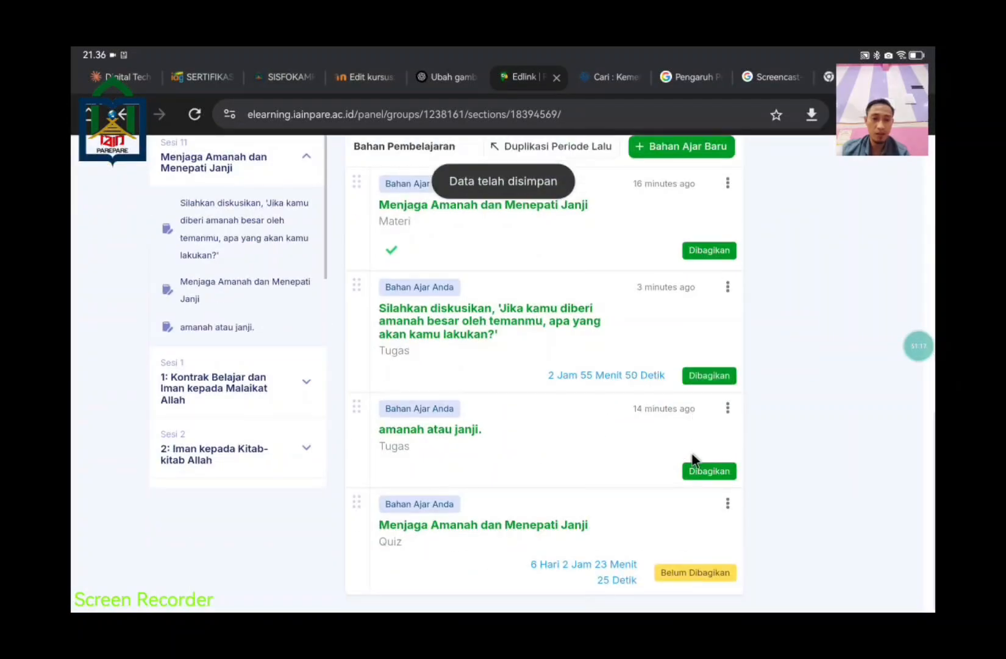
{"action": "scroll", "coordinate": [692, 453], "scroll_direction": "up", "scroll_amount": 7}
{"action": "scroll", "coordinate": [691, 455], "scroll_direction": "down", "scroll_amount": 3}
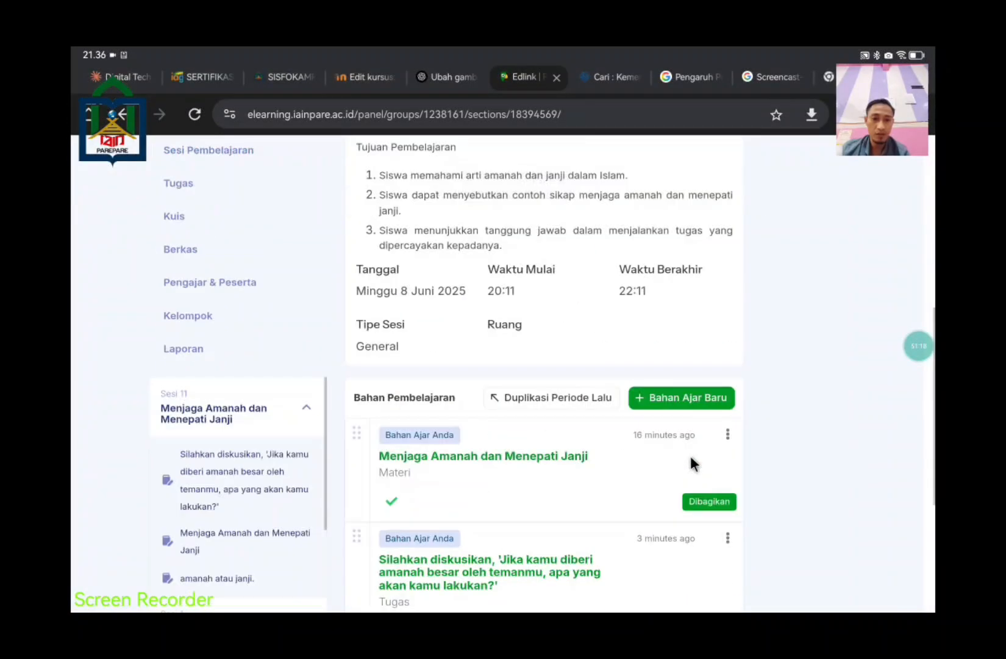
{"action": "left_click", "coordinate": [693, 397]}
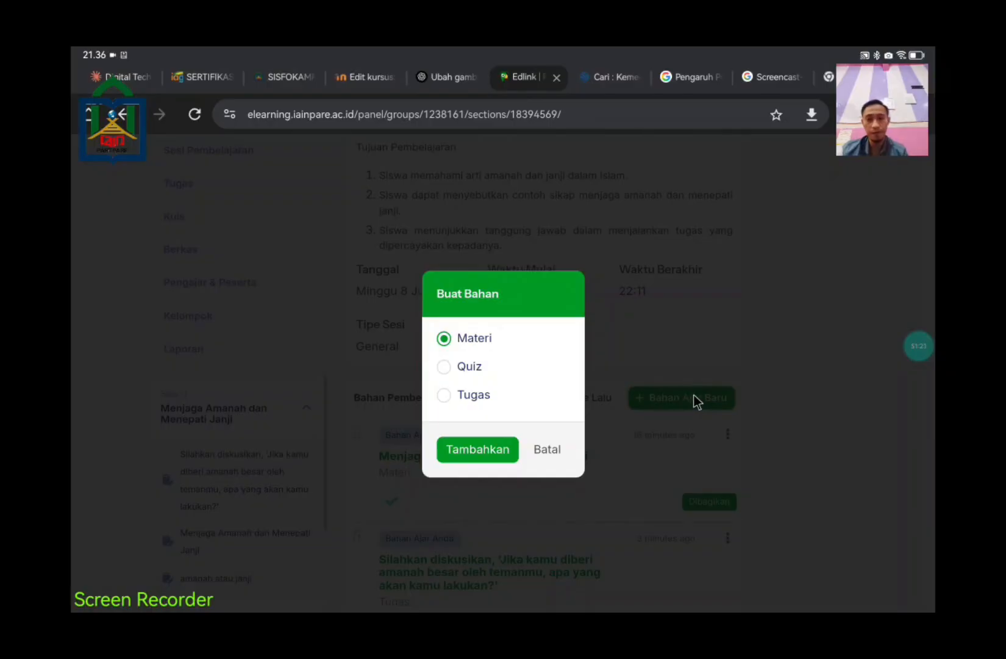
{"action": "left_click", "coordinate": [476, 368]}
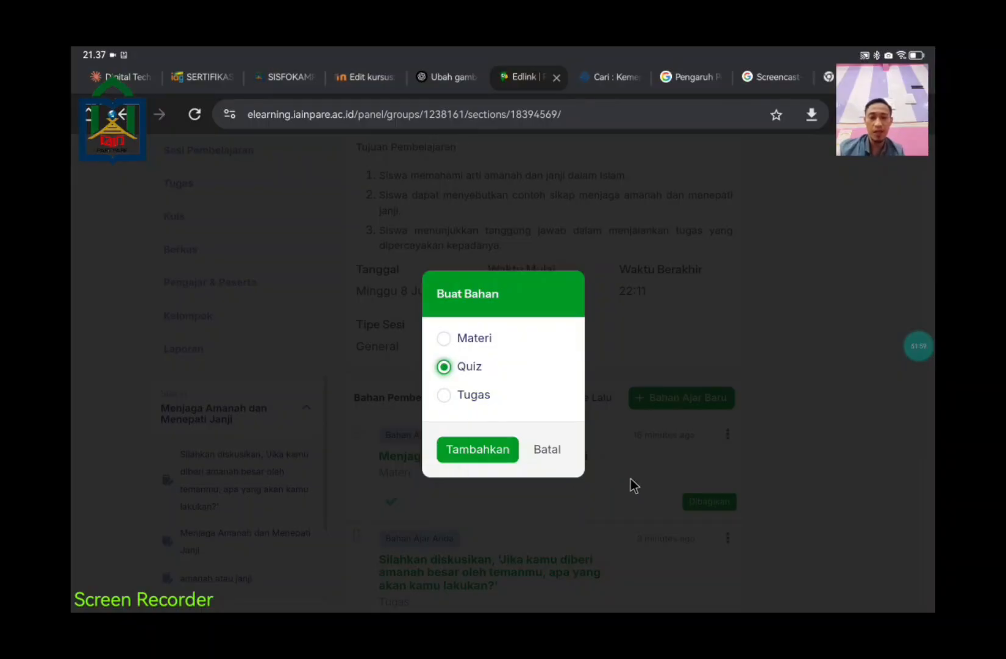
{"action": "left_click", "coordinate": [540, 450]}
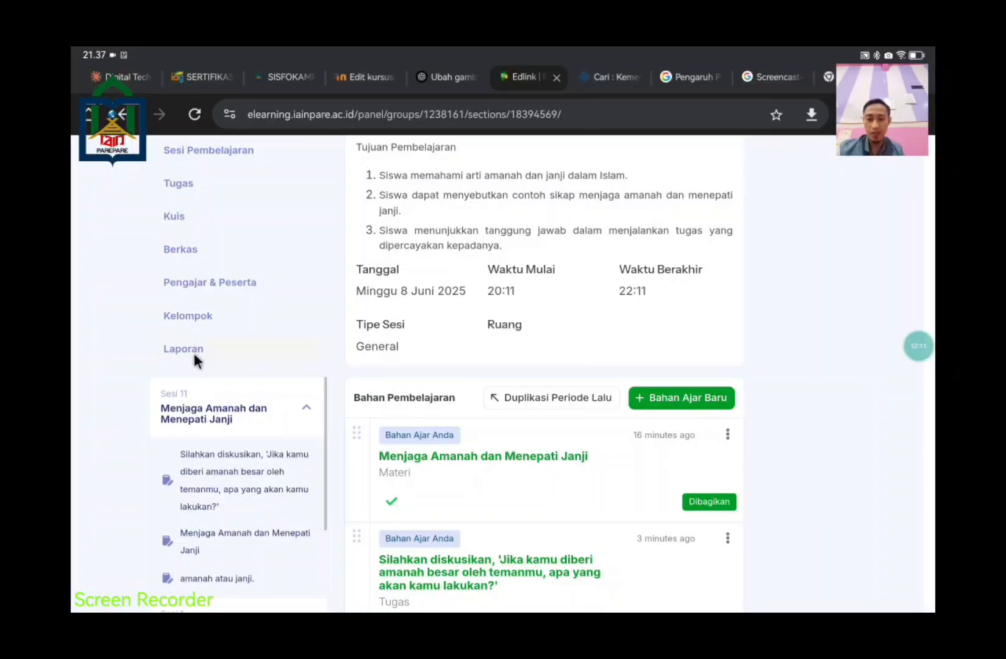
Step: View the Laporan activity report, then go back to Sesi Pembelajaran
{"action": "left_click", "coordinate": [192, 350]}
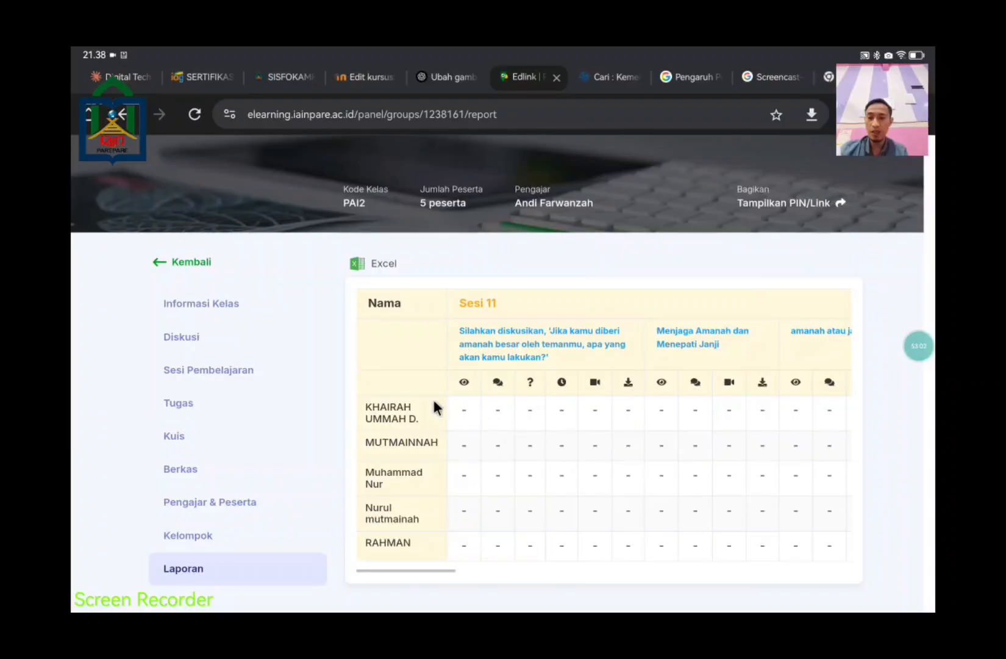
{"action": "left_click", "coordinate": [239, 370]}
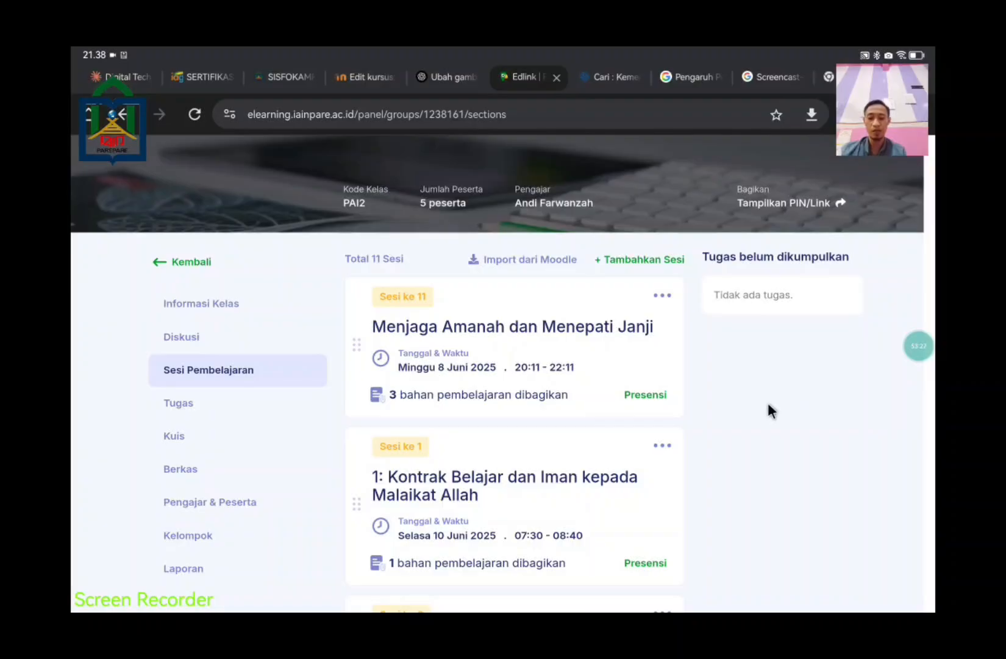
{"action": "scroll", "coordinate": [755, 405], "scroll_direction": "up", "scroll_amount": 3}
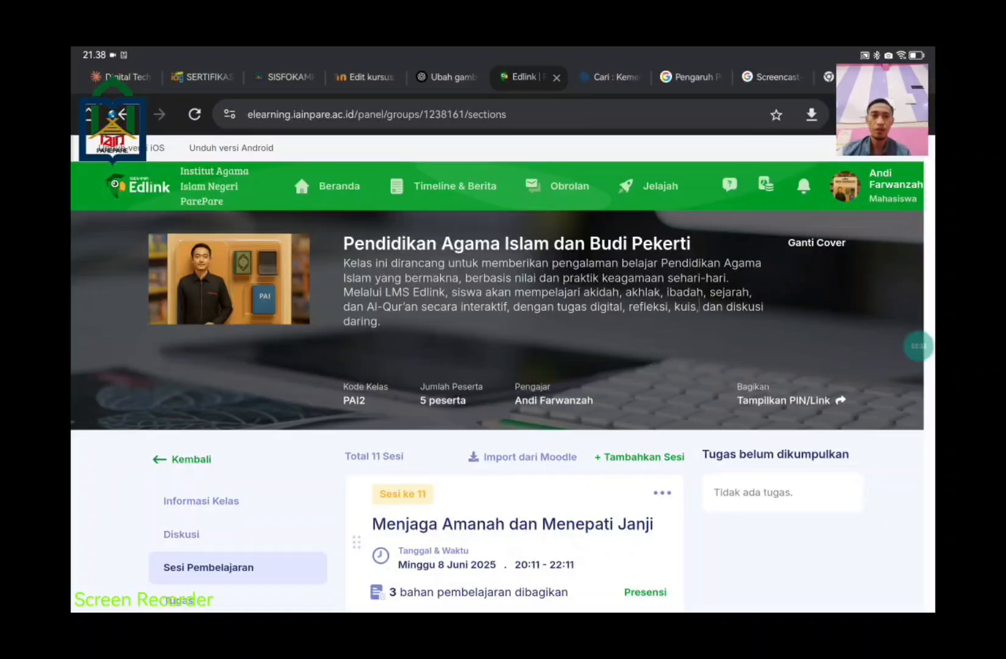
{"action": "scroll", "coordinate": [742, 366], "scroll_direction": "down", "scroll_amount": 3}
{"action": "scroll", "coordinate": [739, 366], "scroll_direction": "down", "scroll_amount": 10}
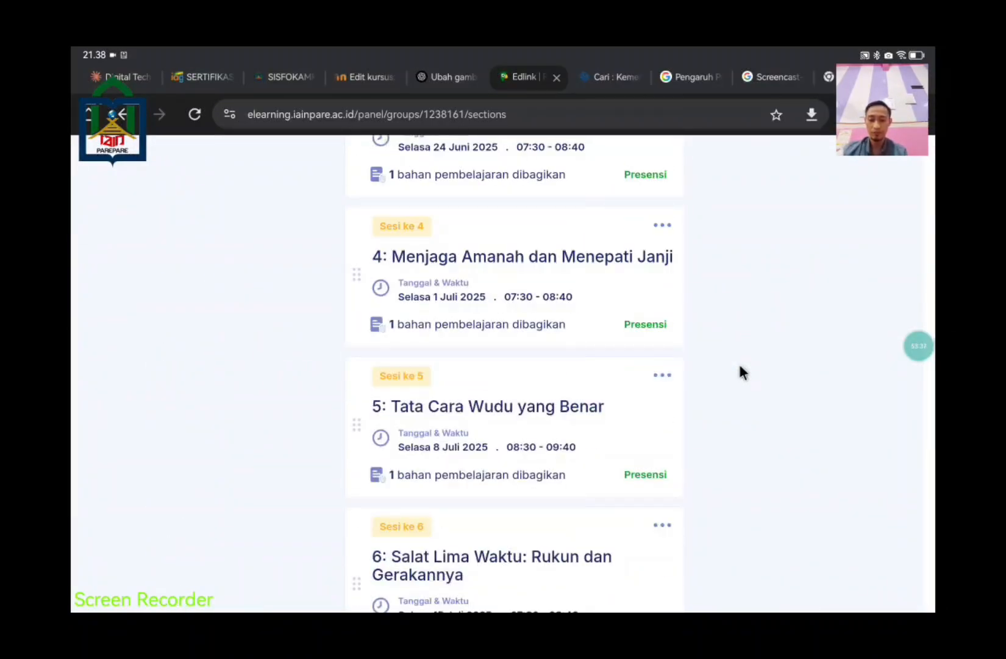
{"action": "scroll", "coordinate": [619, 263], "scroll_direction": "up", "scroll_amount": 13}
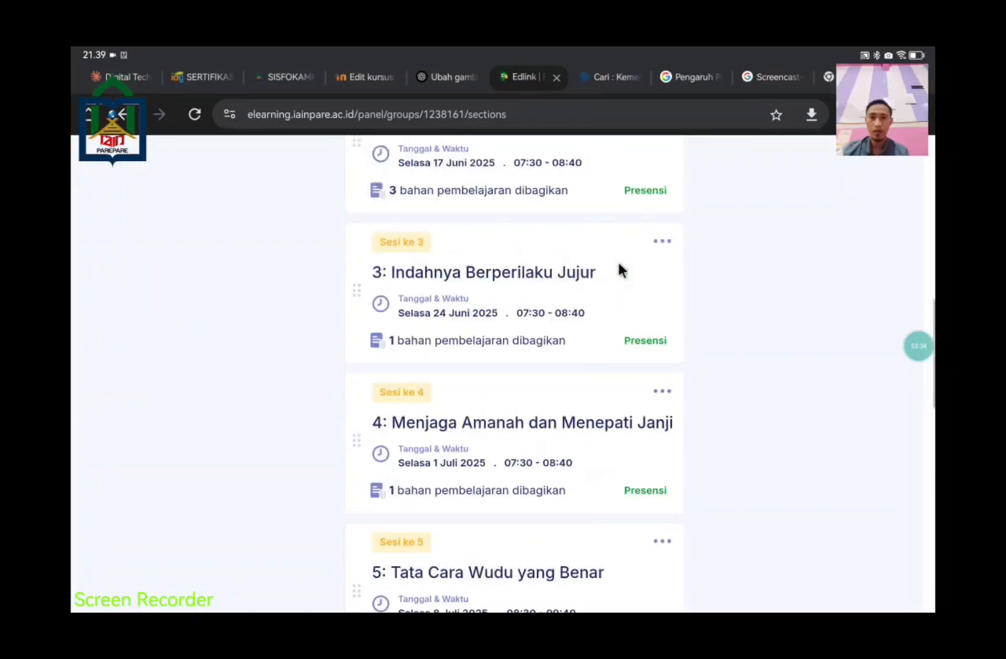
{"action": "scroll", "coordinate": [619, 263], "scroll_direction": "down", "scroll_amount": 3}
{"action": "scroll", "coordinate": [618, 263], "scroll_direction": "down", "scroll_amount": 15}
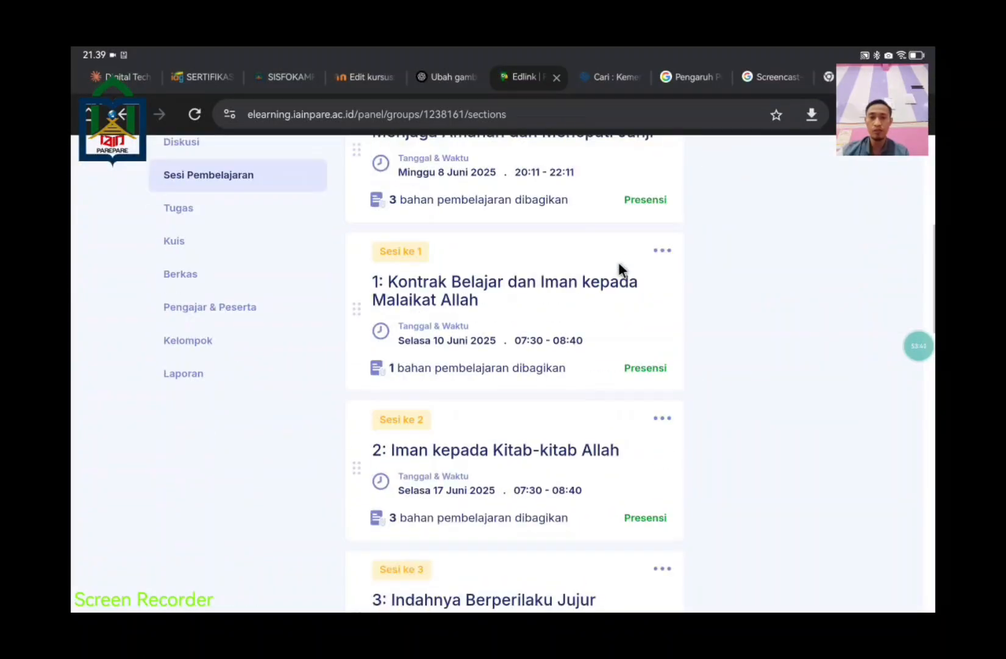
{"action": "scroll", "coordinate": [618, 263], "scroll_direction": "down", "scroll_amount": 7}
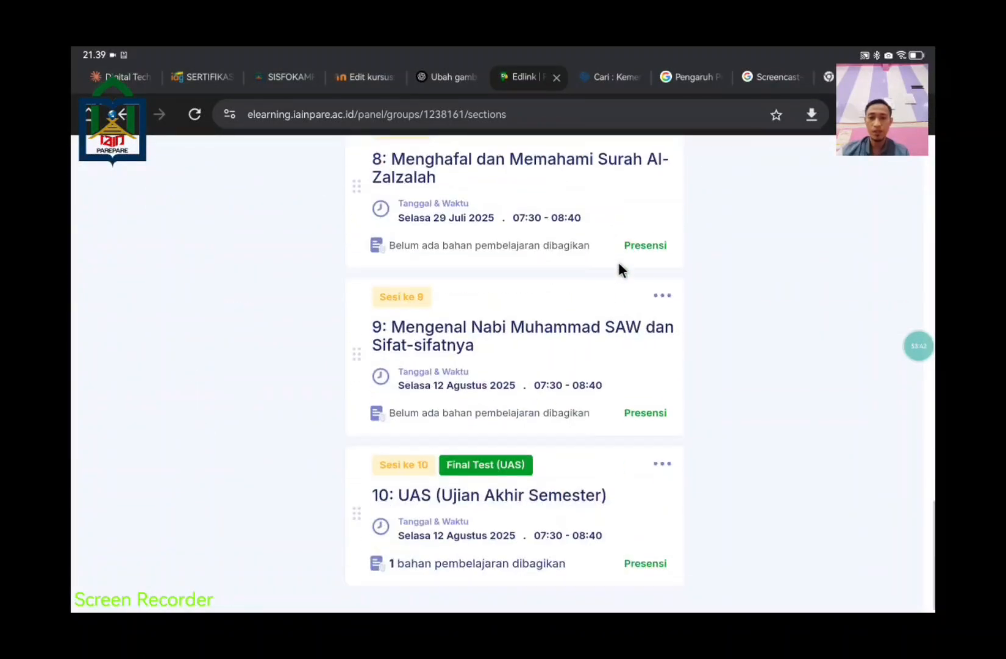
{"action": "scroll", "coordinate": [687, 308], "scroll_direction": "up", "scroll_amount": 2}
{"action": "scroll", "coordinate": [670, 310], "scroll_direction": "up", "scroll_amount": 8}
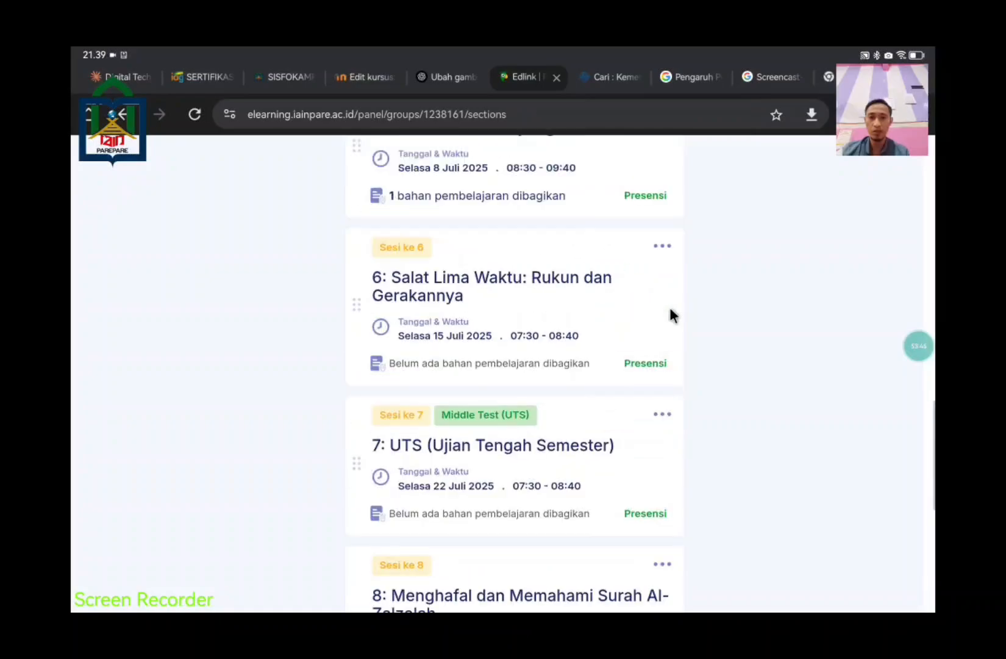
{"action": "scroll", "coordinate": [670, 311], "scroll_direction": "up", "scroll_amount": 3}
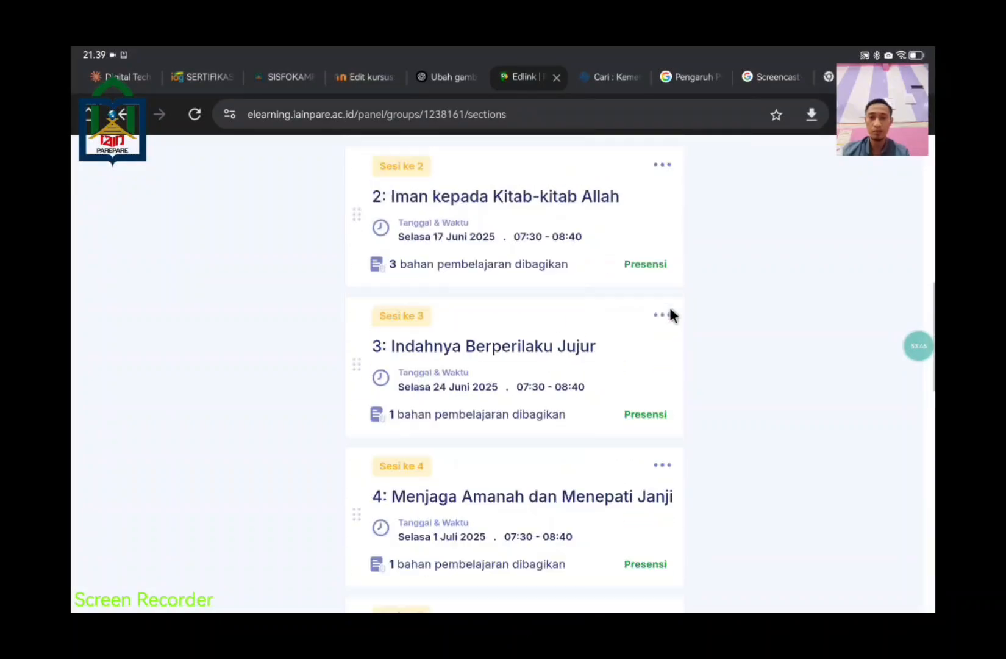
{"action": "scroll", "coordinate": [670, 311], "scroll_direction": "down", "scroll_amount": 8}
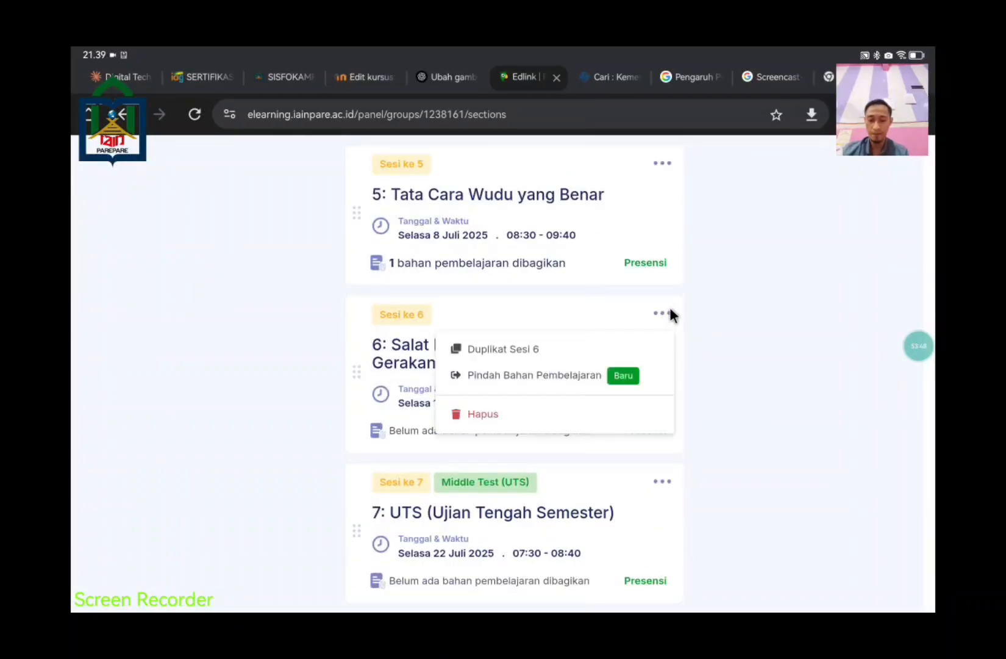
{"action": "scroll", "coordinate": [670, 309], "scroll_direction": "down", "scroll_amount": 4}
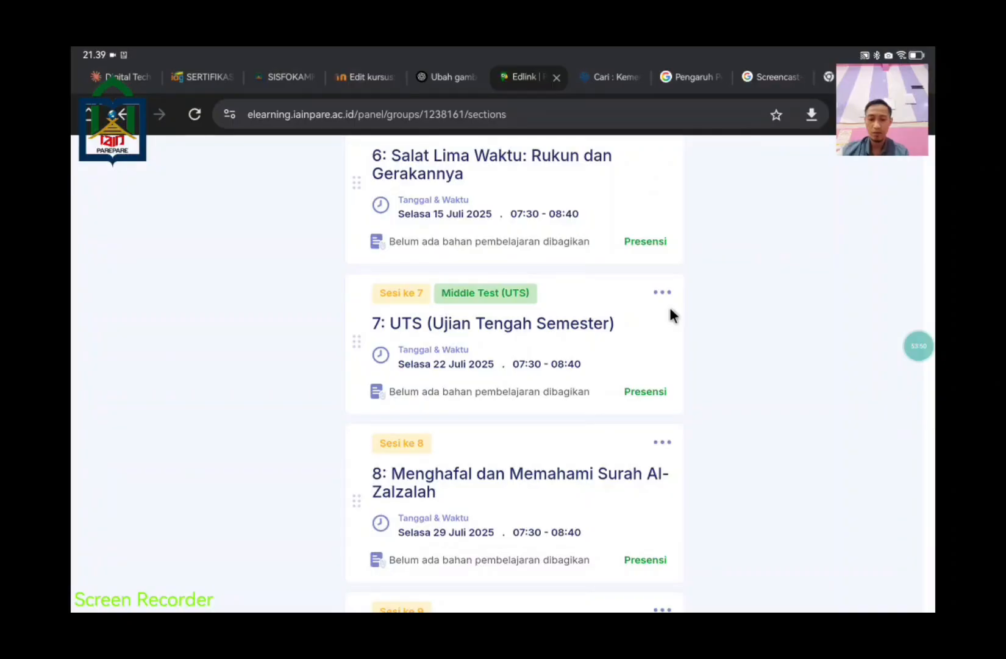
{"action": "scroll", "coordinate": [839, 327], "scroll_direction": "down", "scroll_amount": 3}
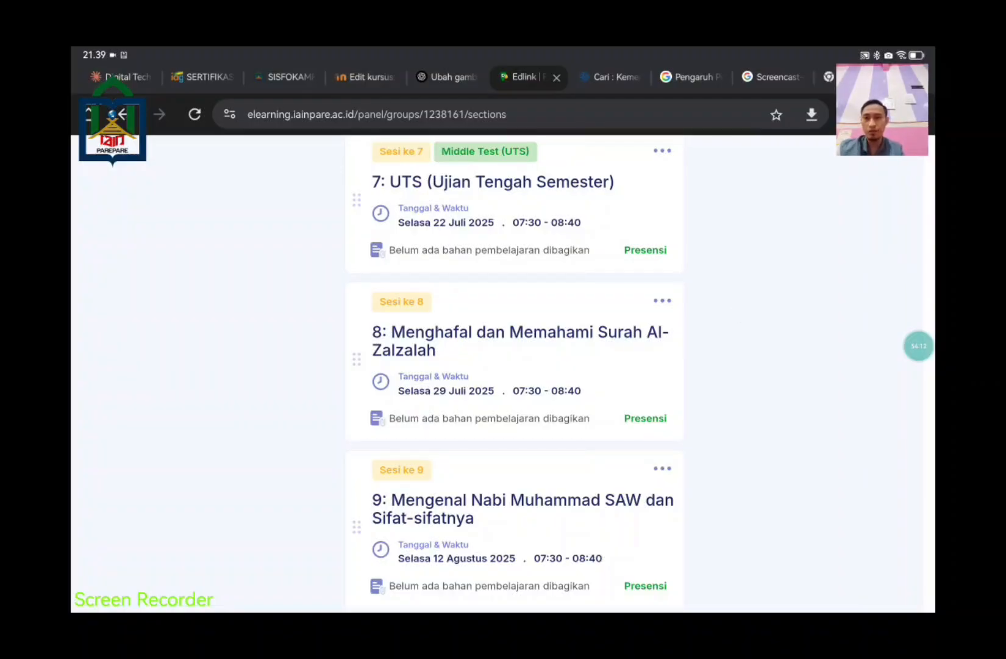
{"action": "scroll", "coordinate": [736, 314], "scroll_direction": "up", "scroll_amount": 3}
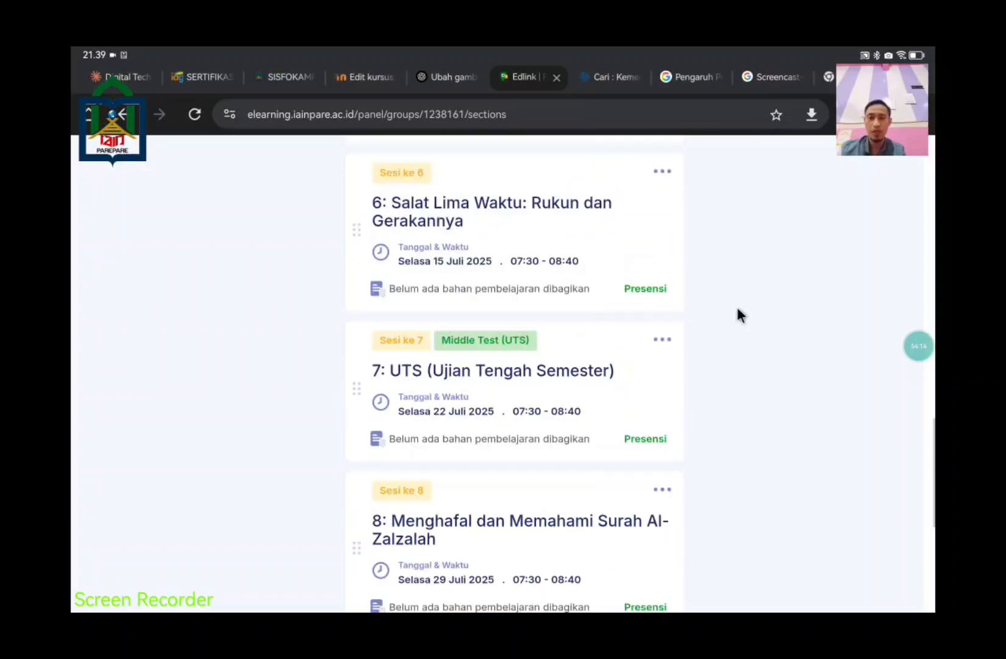
{"action": "scroll", "coordinate": [738, 314], "scroll_direction": "up", "scroll_amount": 4}
{"action": "scroll", "coordinate": [737, 309], "scroll_direction": "up", "scroll_amount": 7}
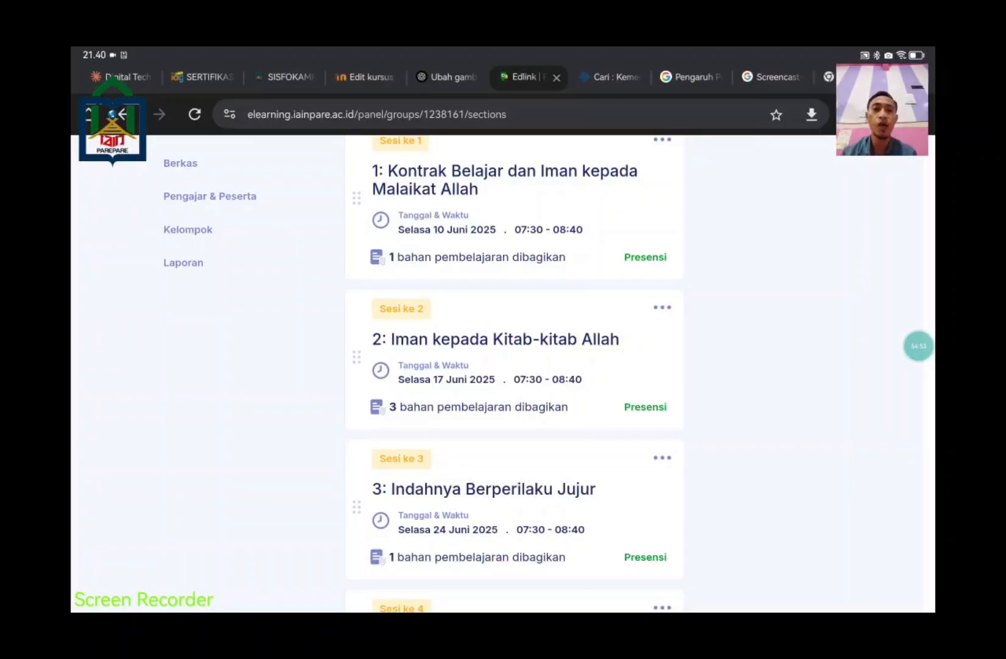
{"action": "left_click", "coordinate": [918, 346]}
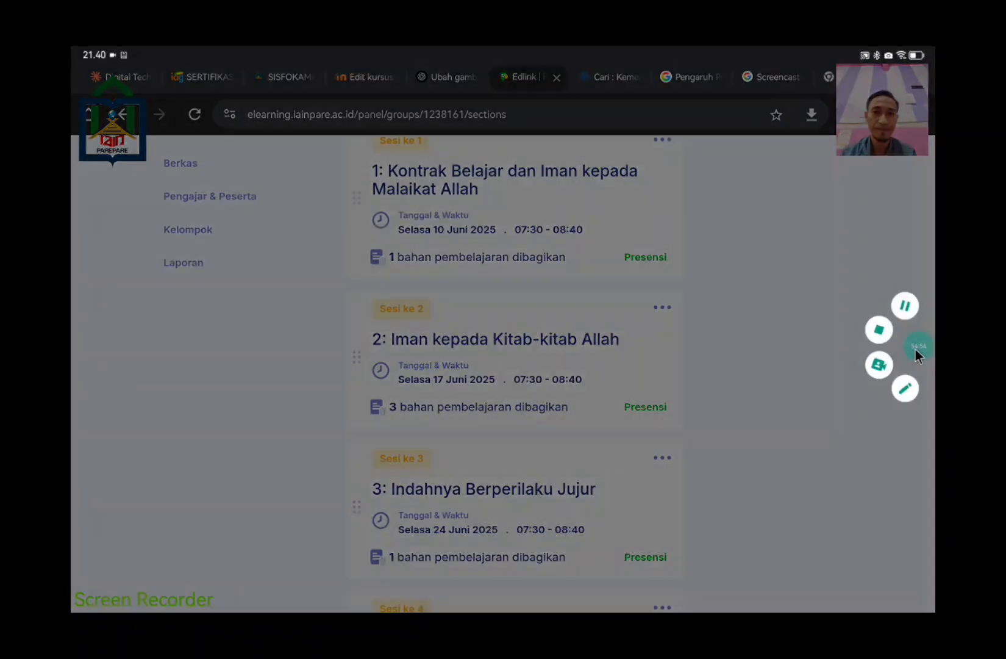